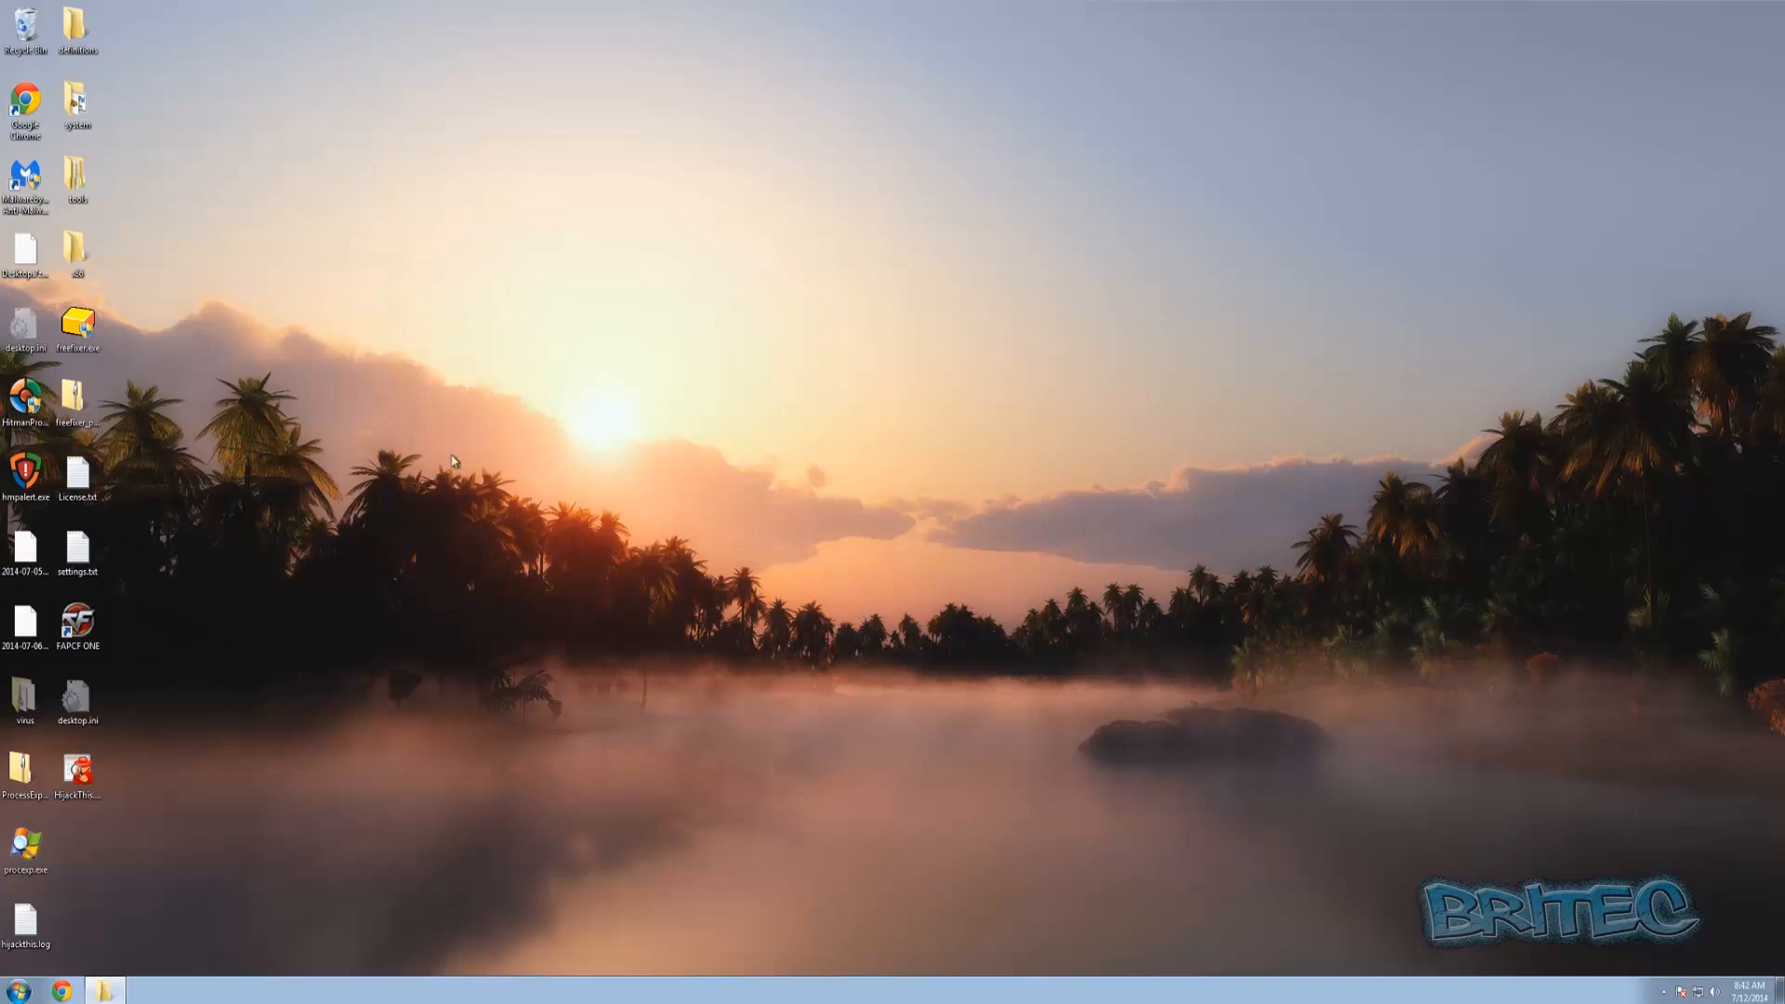
Launch Process Explorer from the desktop and show the running processes as a process tree.
left_click(25, 846)
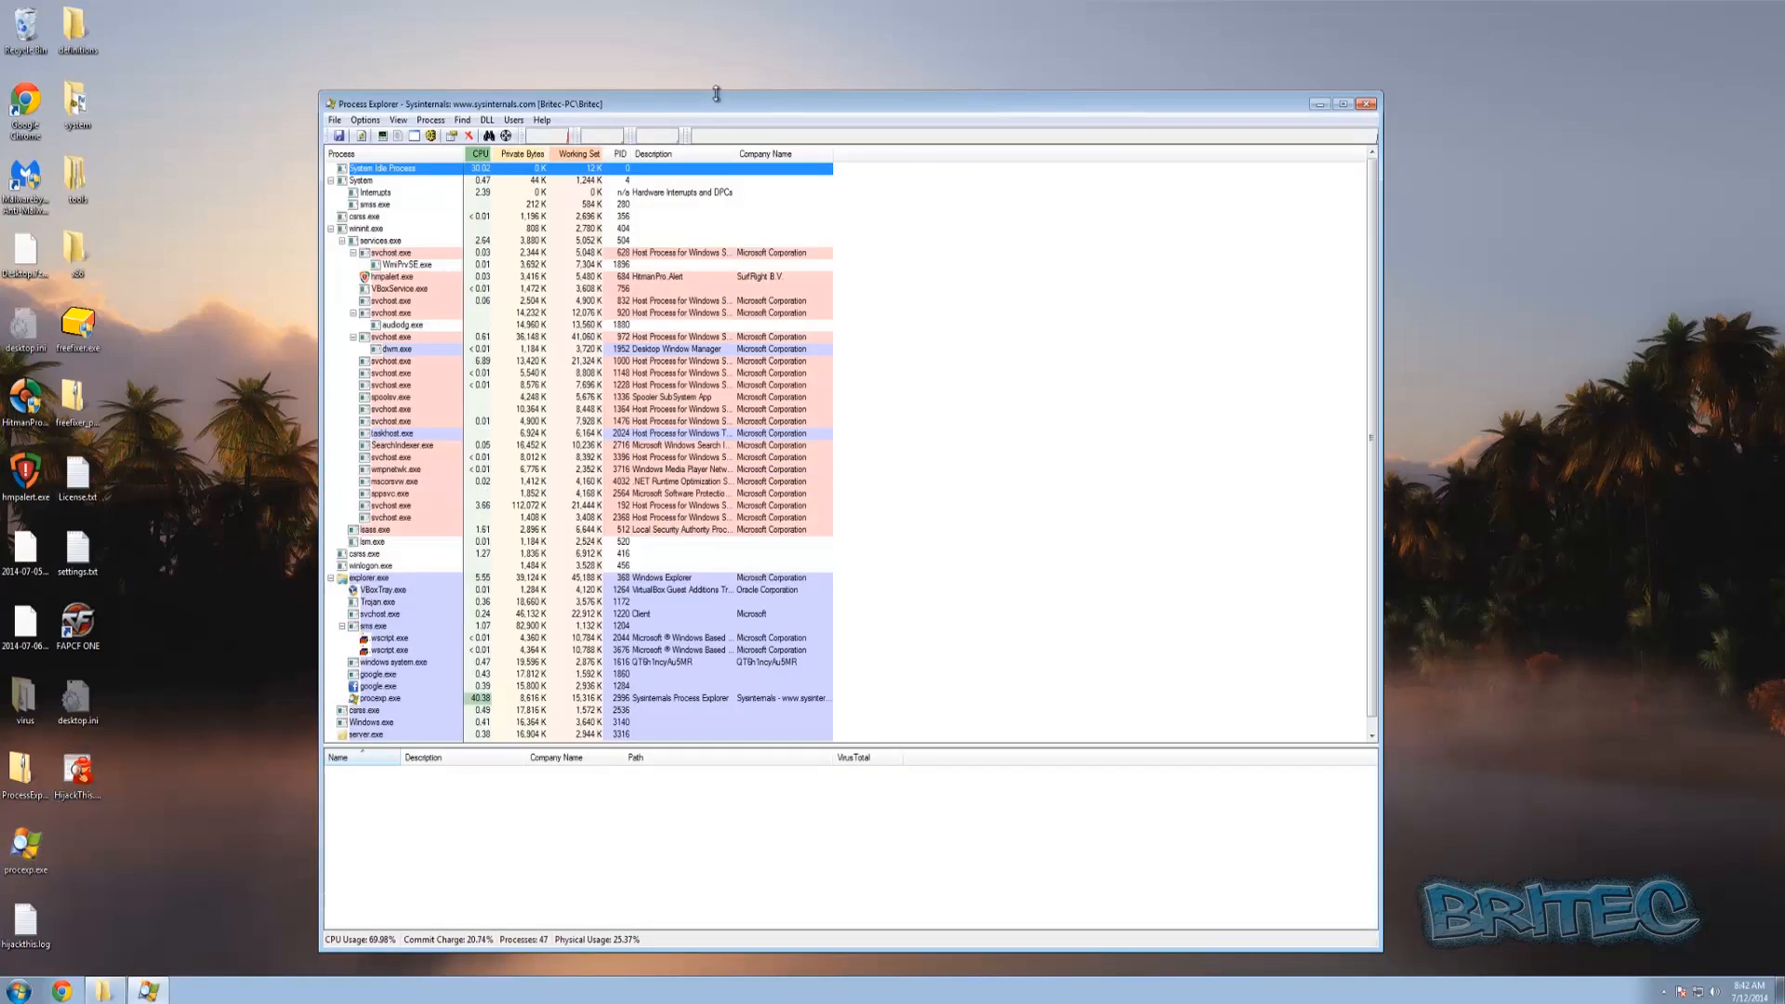
left_click_drag(716, 94, 712, 72)
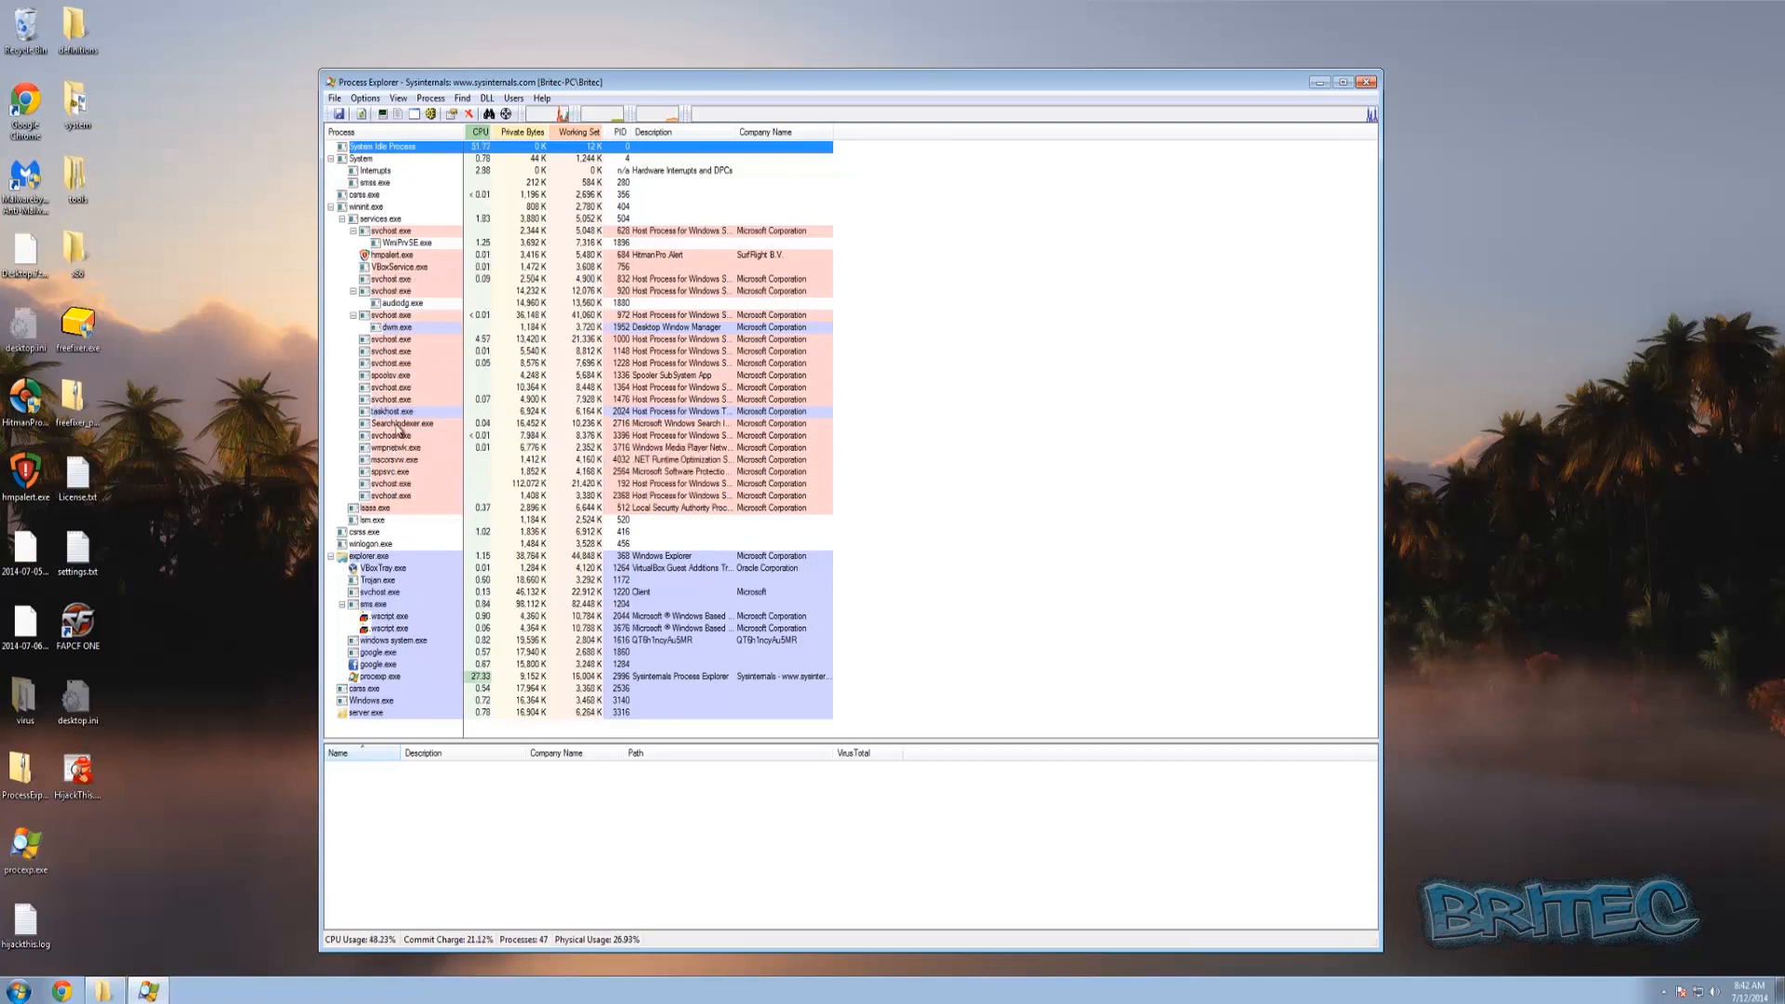
left_click(398, 98)
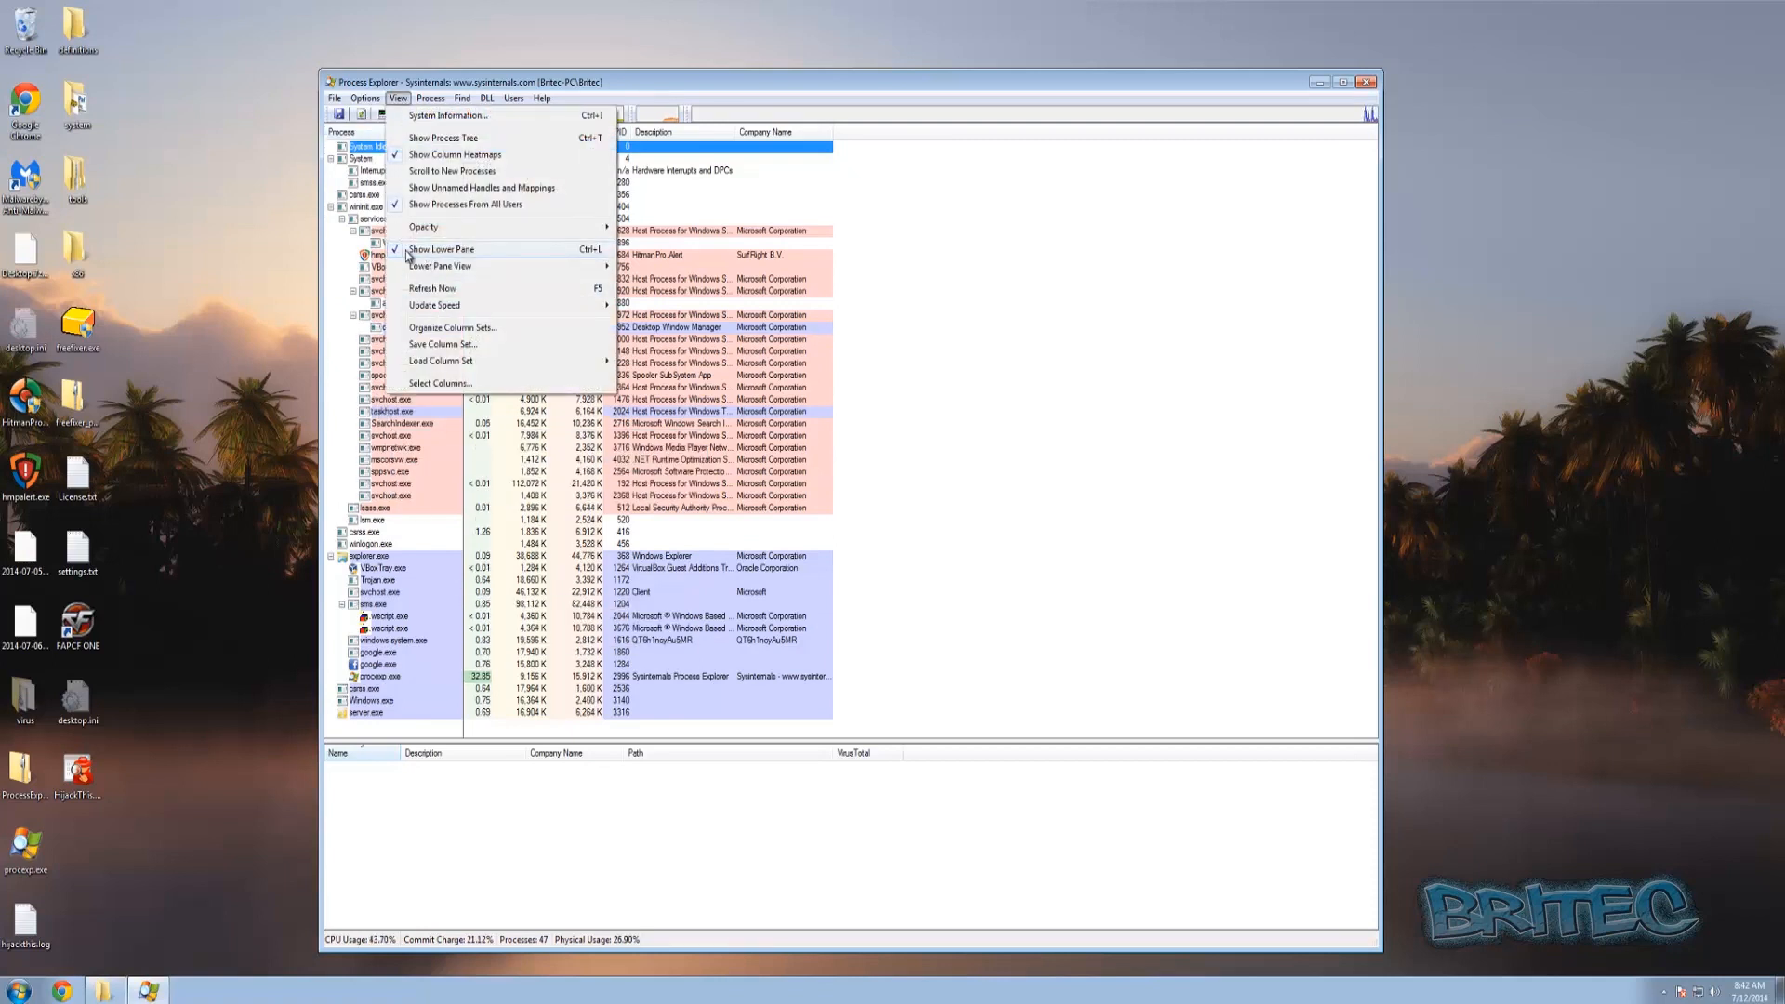
mouse_move(413, 270)
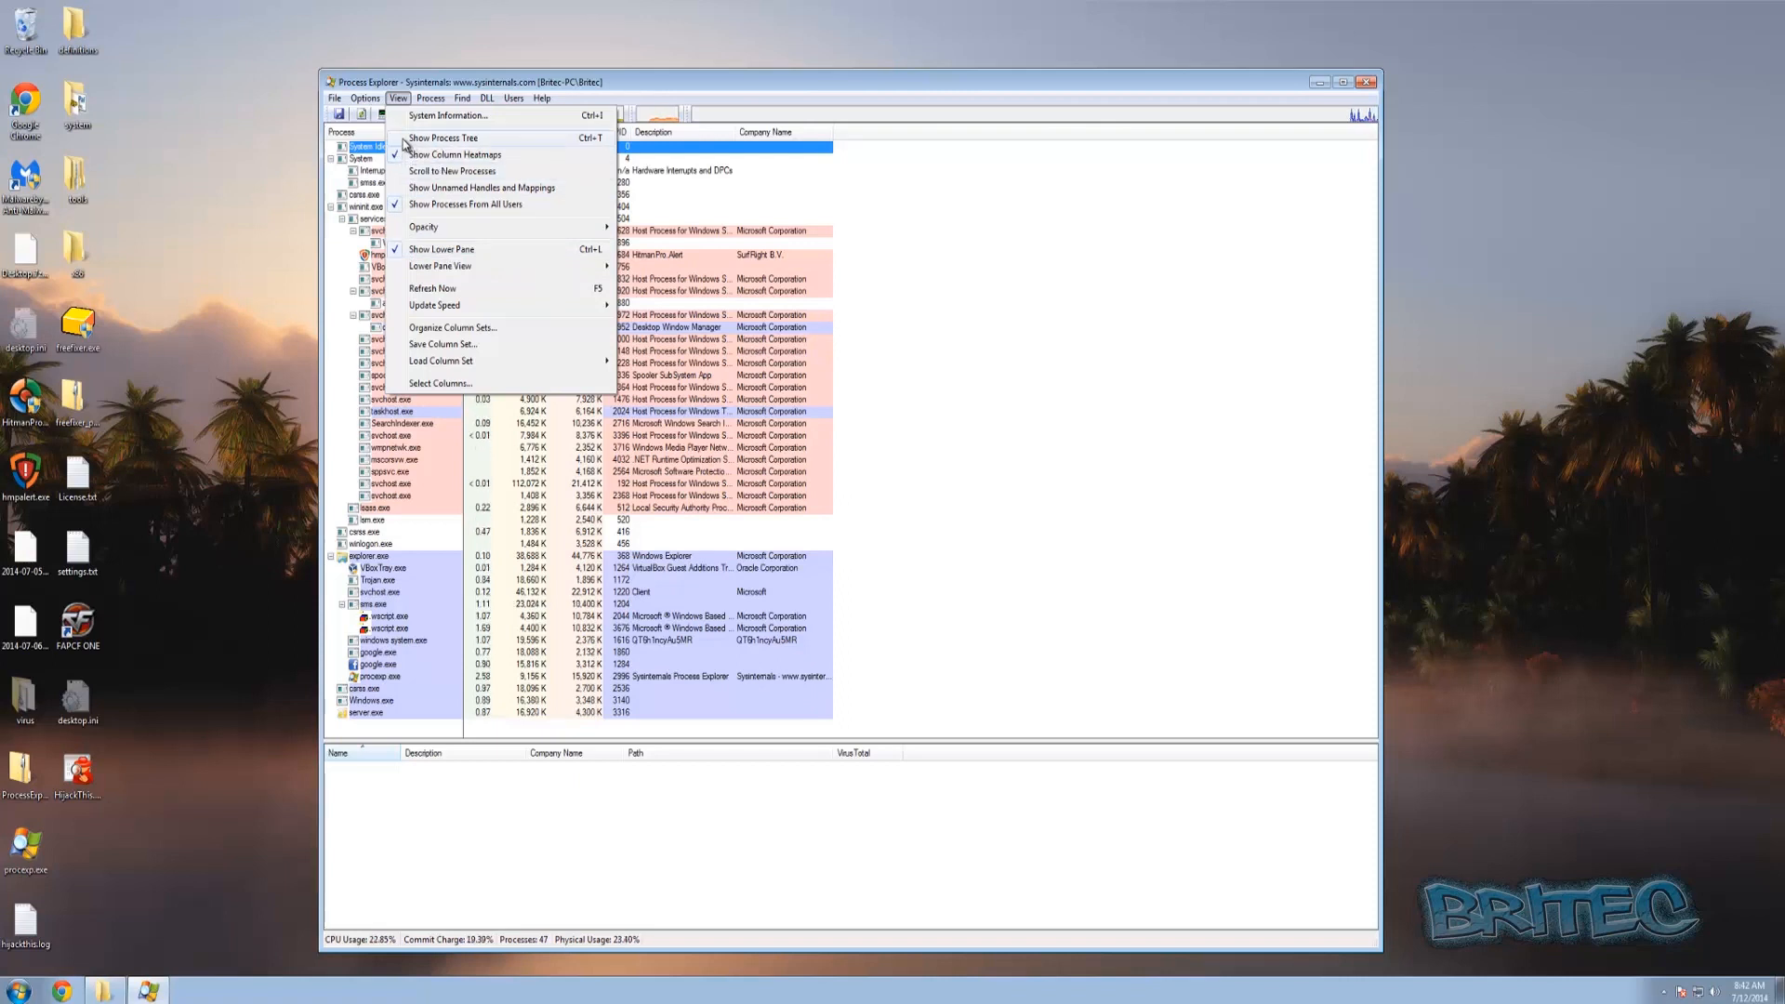
left_click(405, 139)
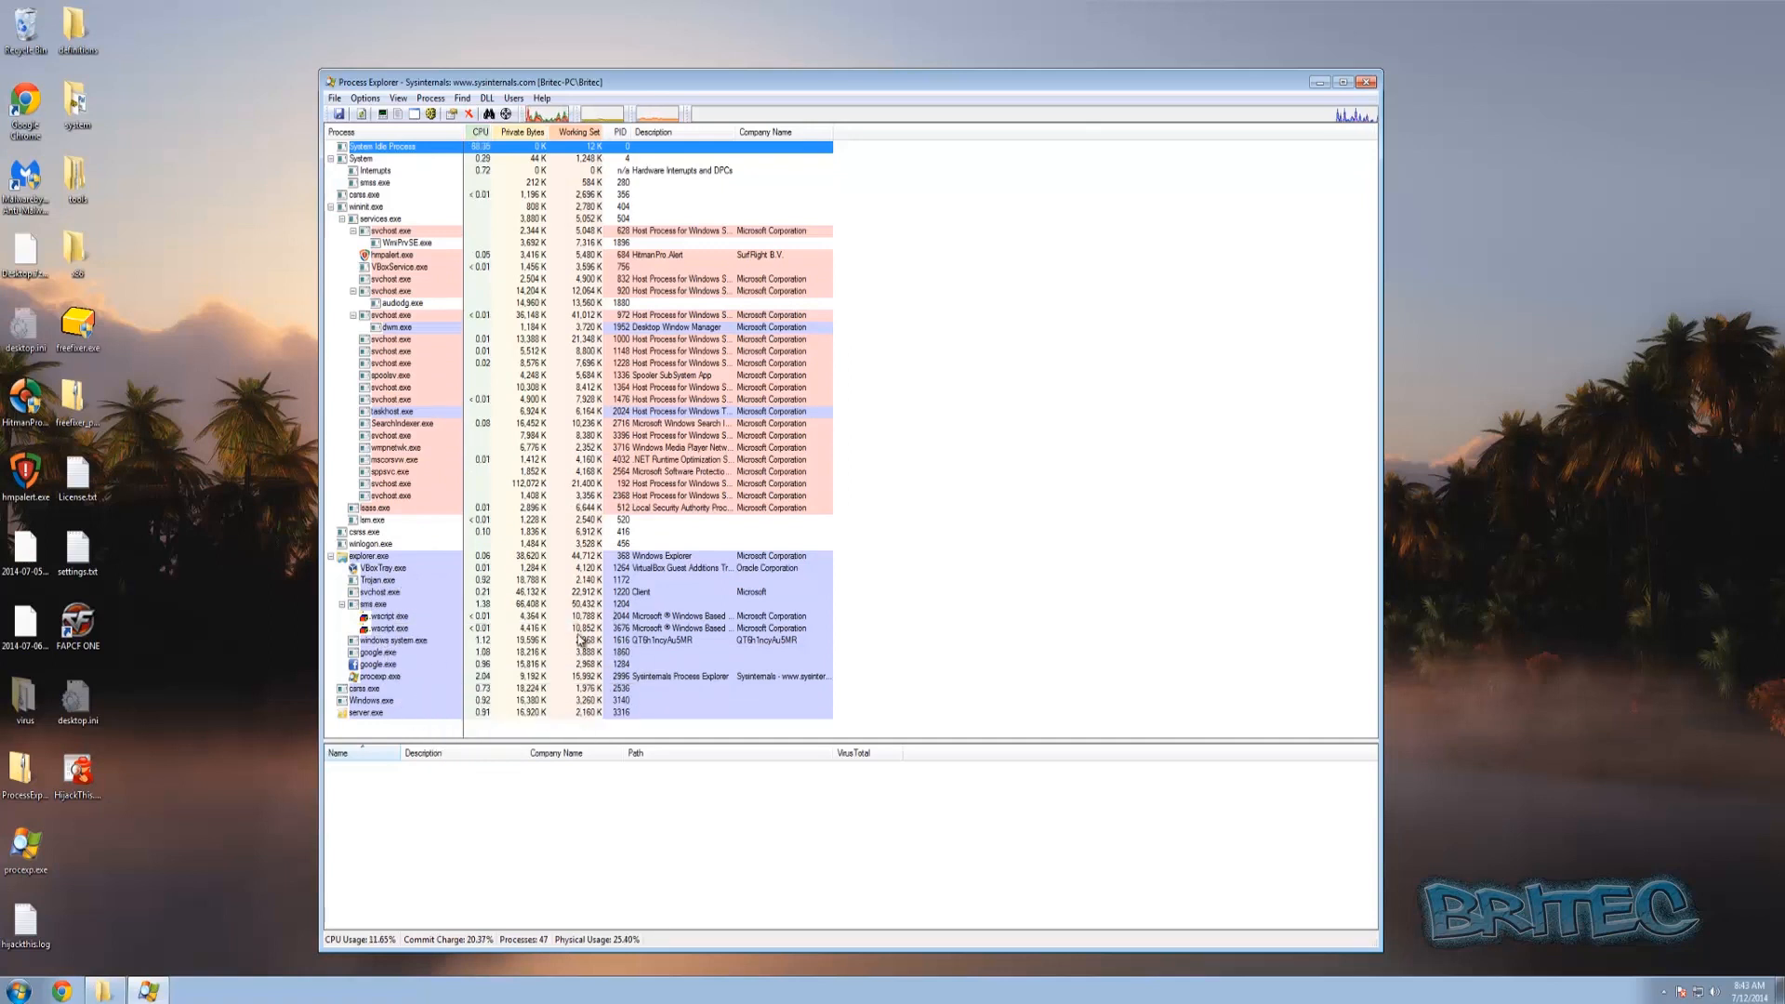
Examine the DLLs loaded by the parent process of wscript.exe and by Trojan.exe, selecting the suspicious IDY.01 entry.
left_click(377, 604)
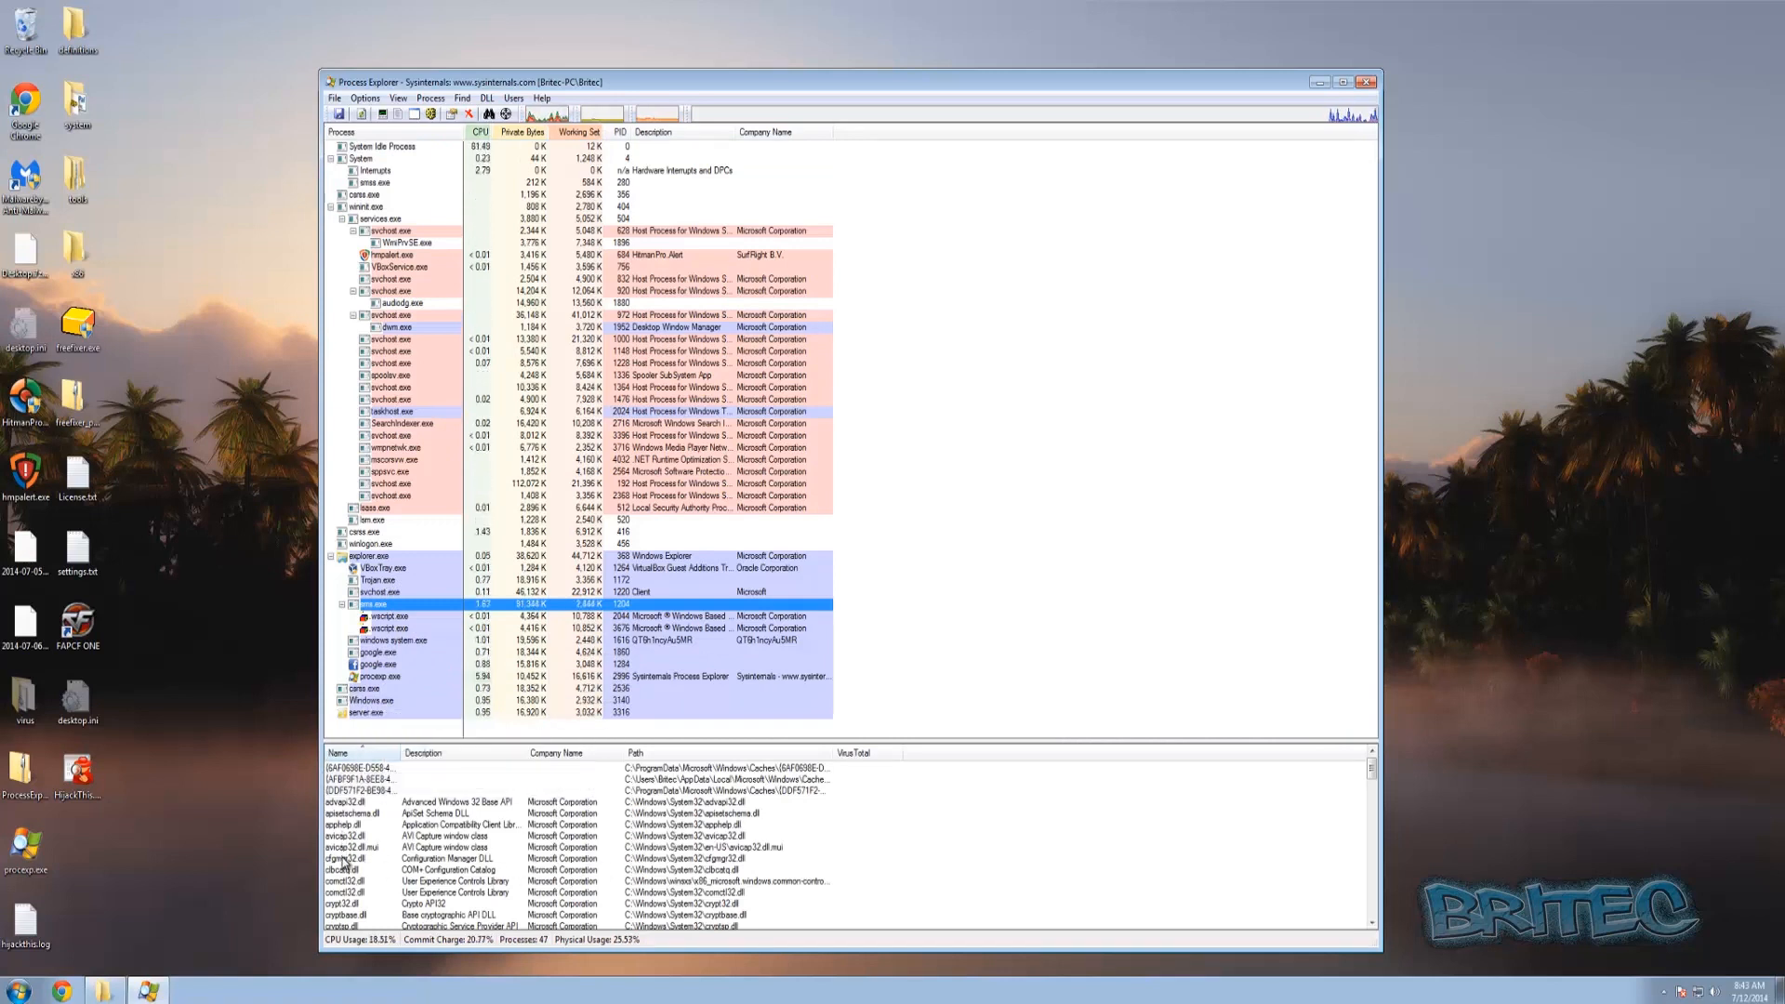
left_click(393, 581)
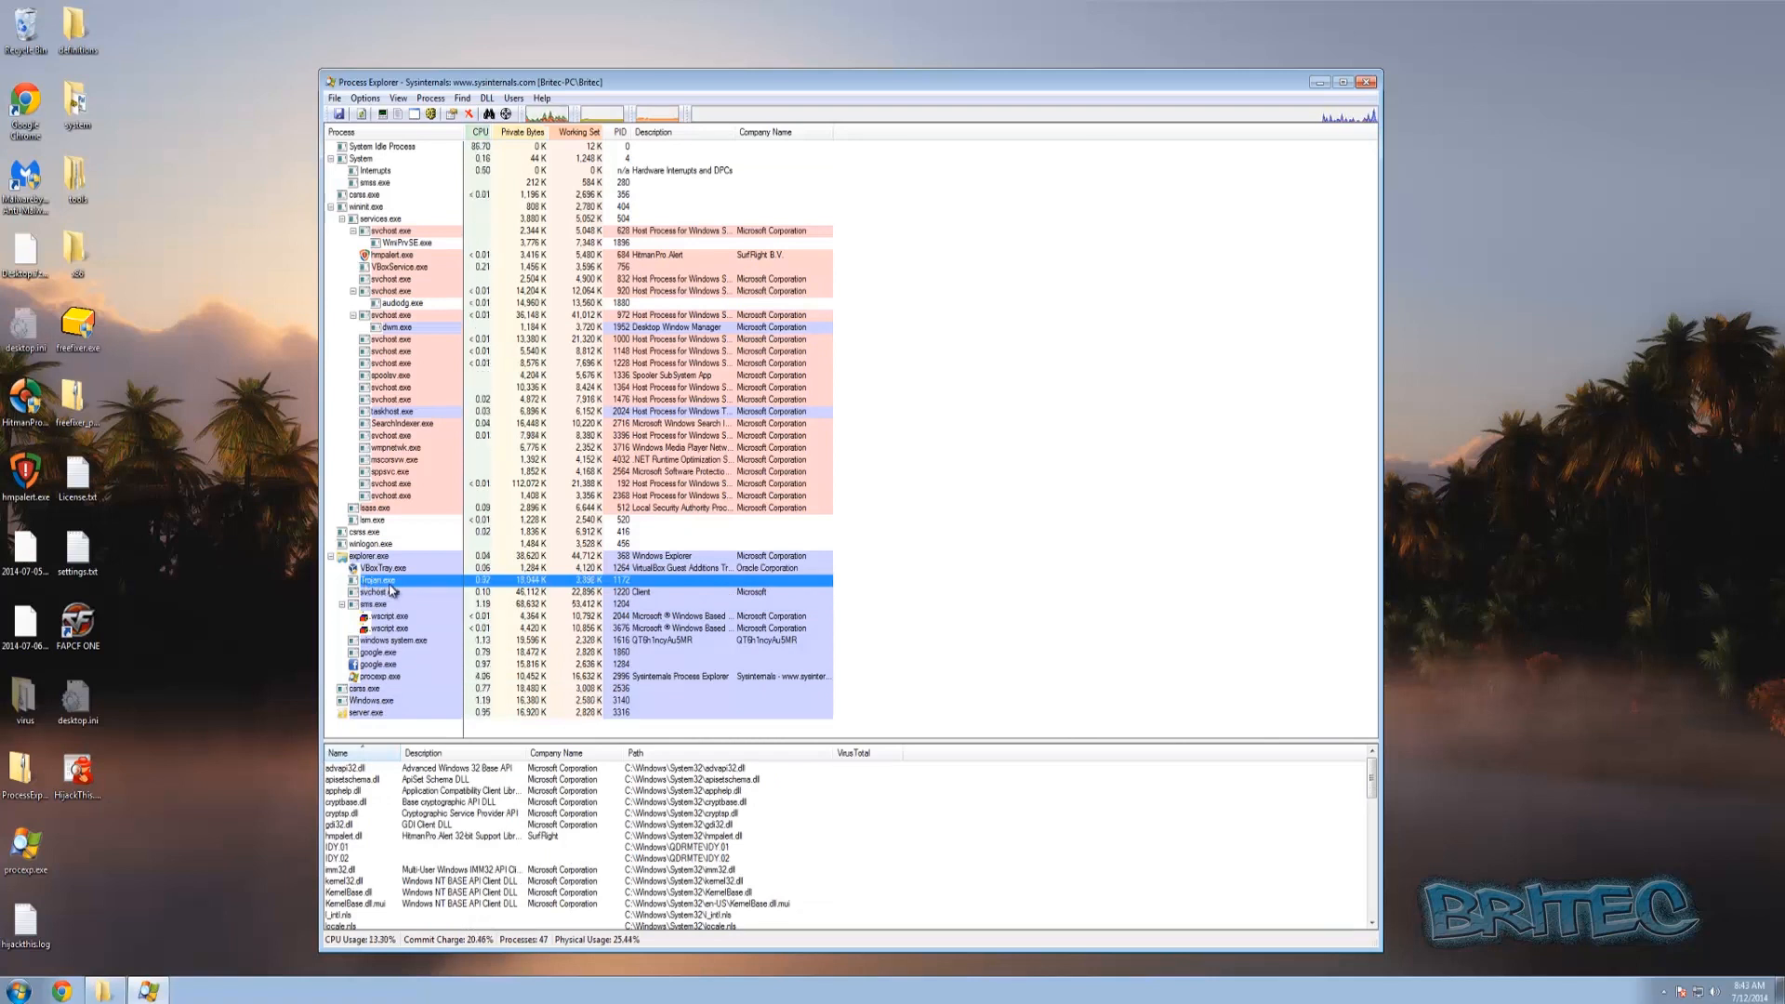
mouse_move(389, 584)
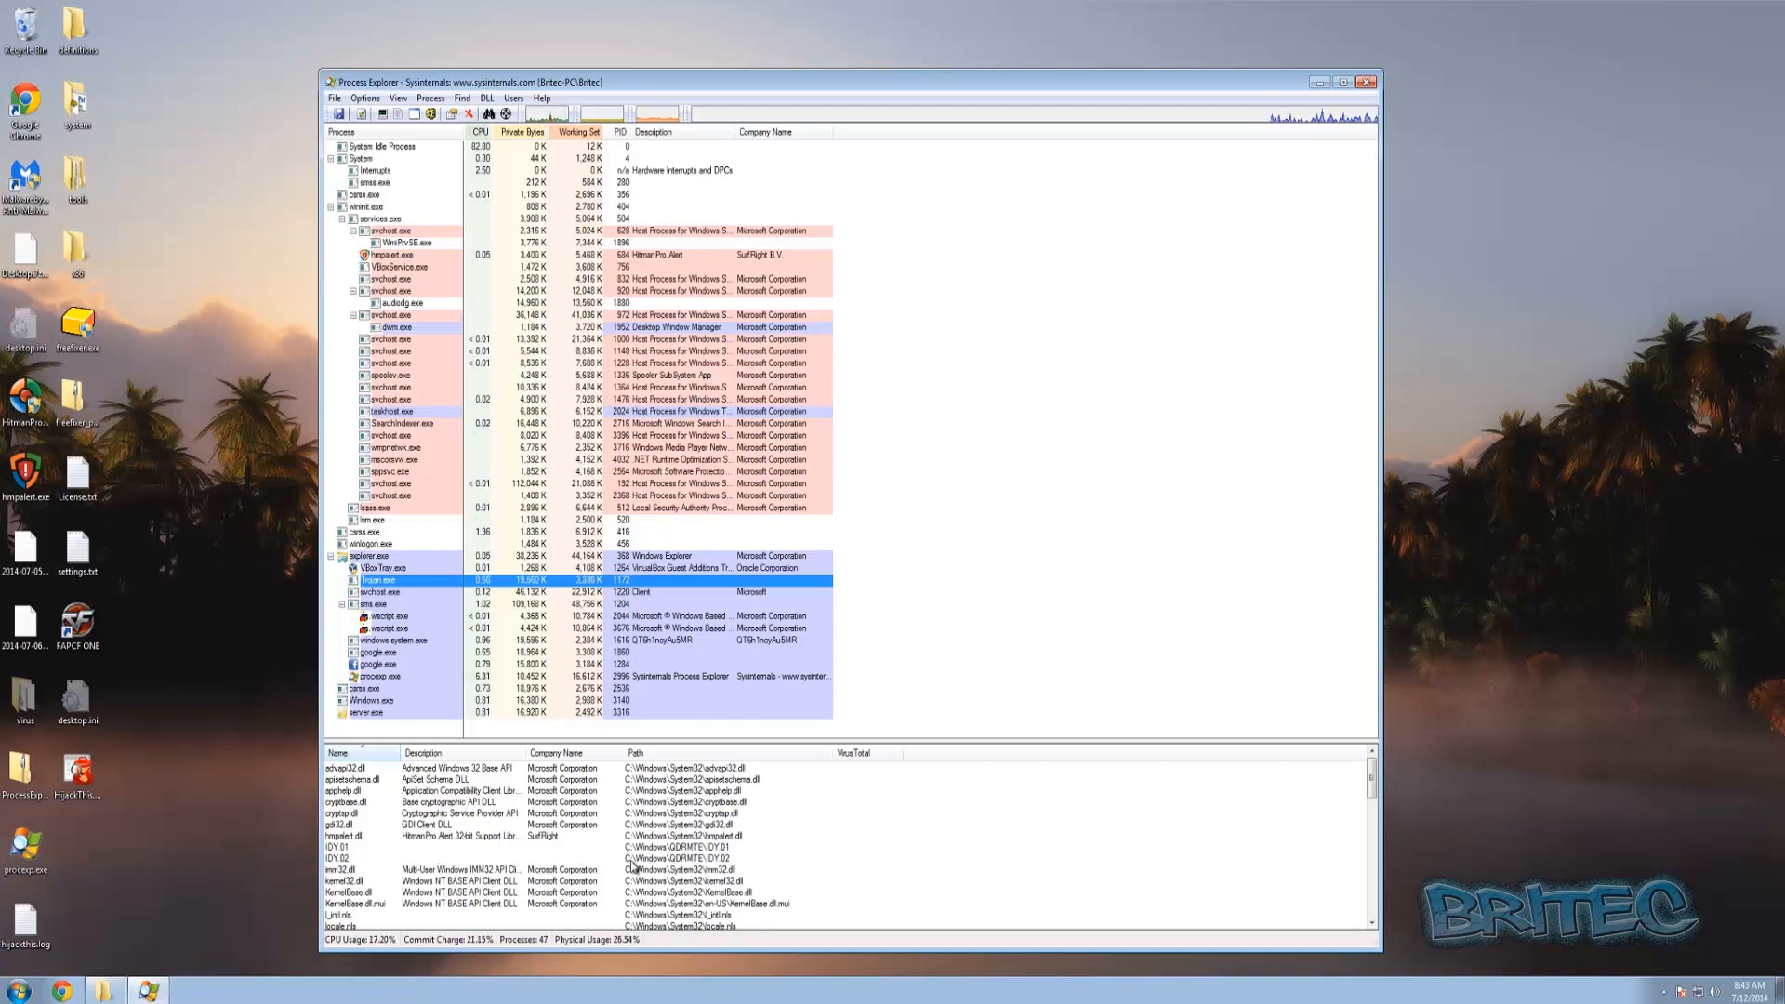
left_click(441, 848)
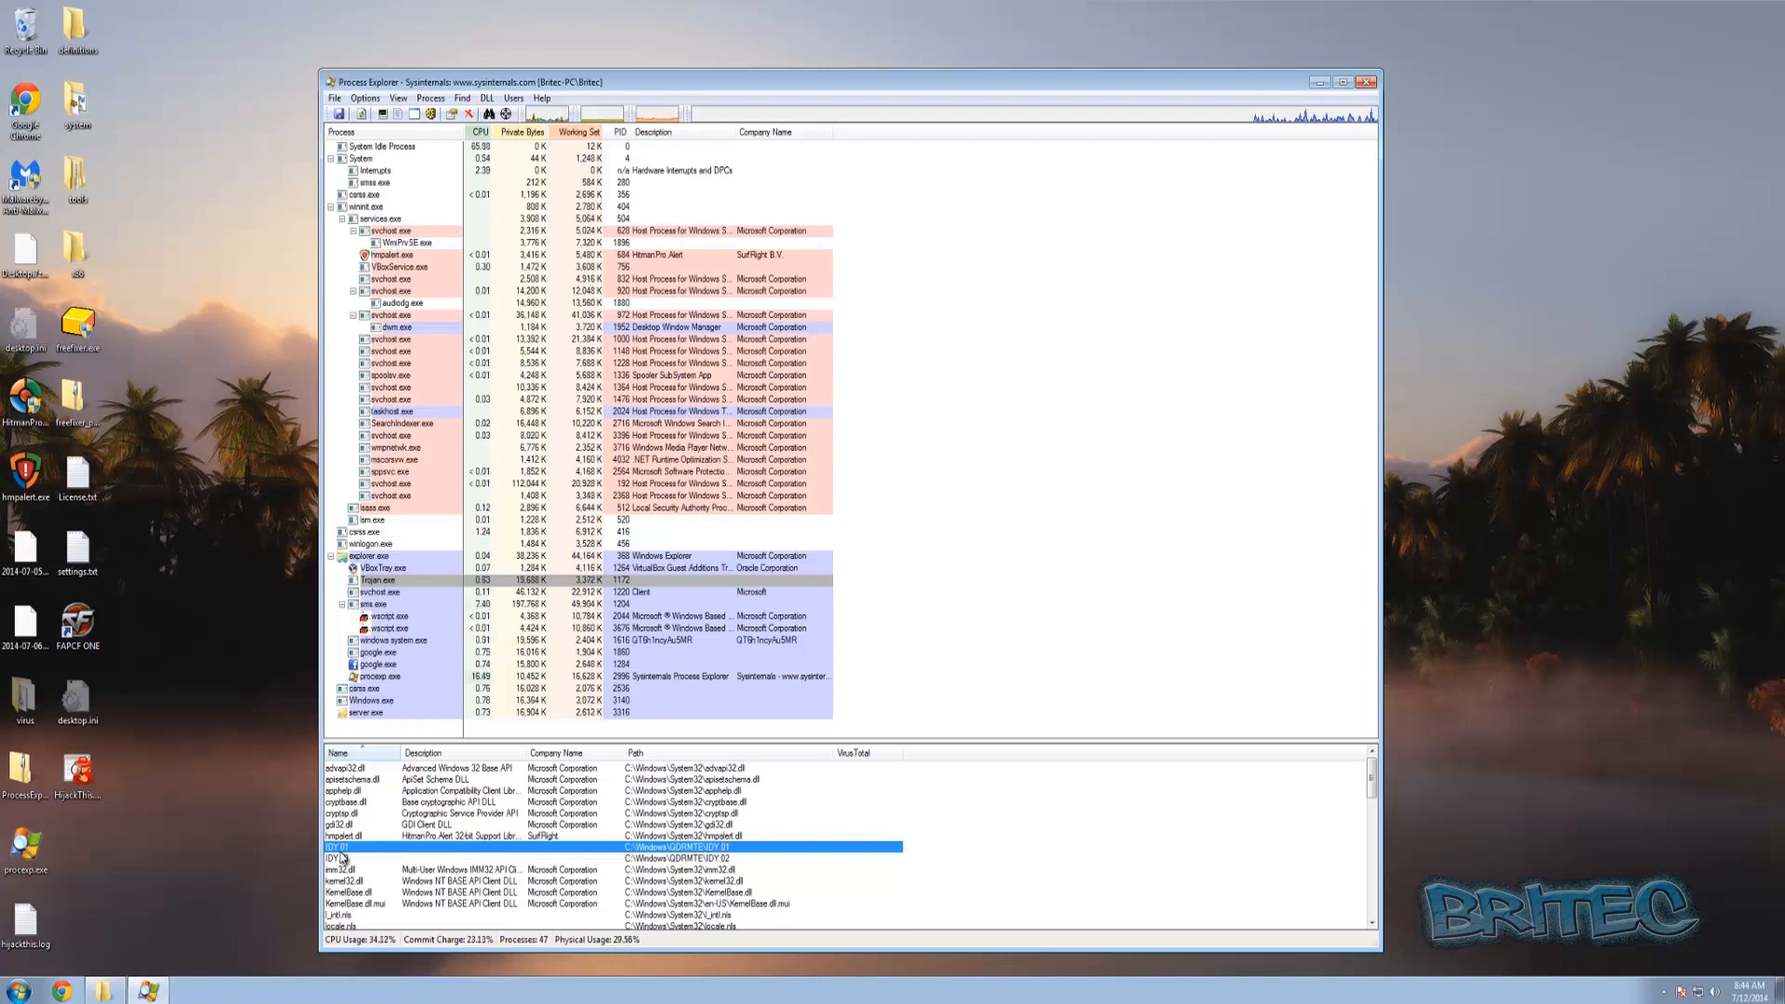
Open the Windows folder on Local Disk (C:) in Windows Explorer.
key("super")
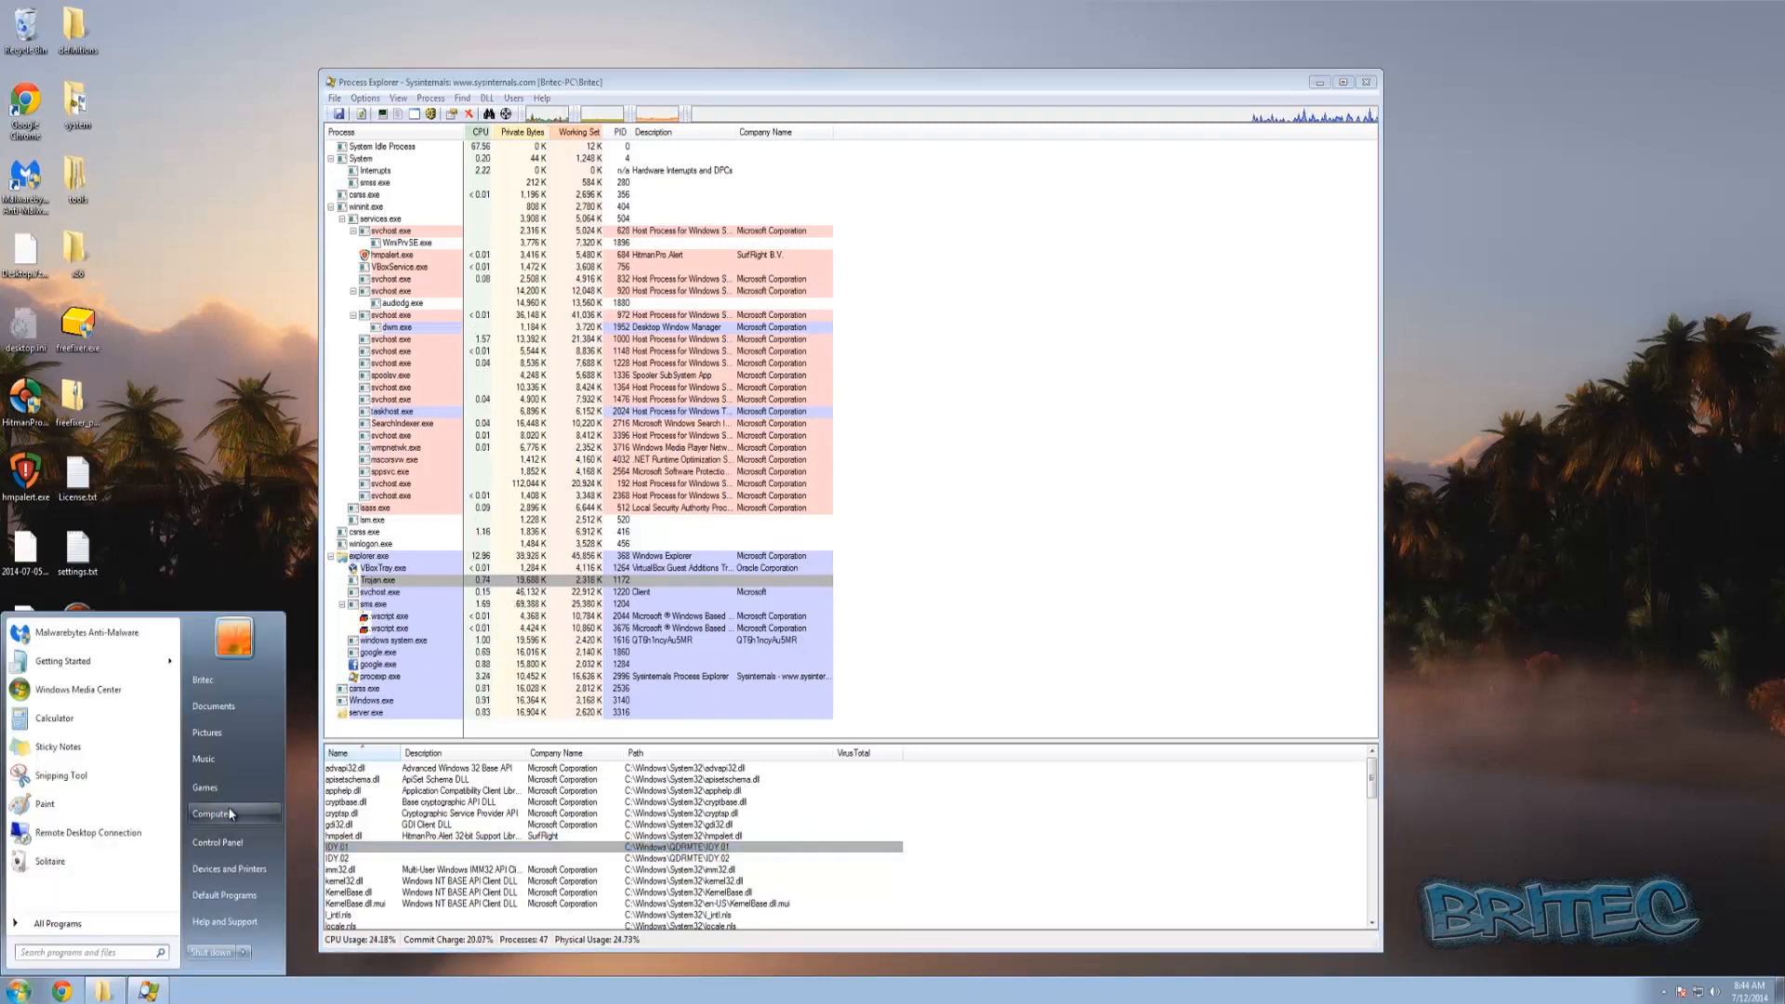
left_click(233, 813)
double_click(630, 337)
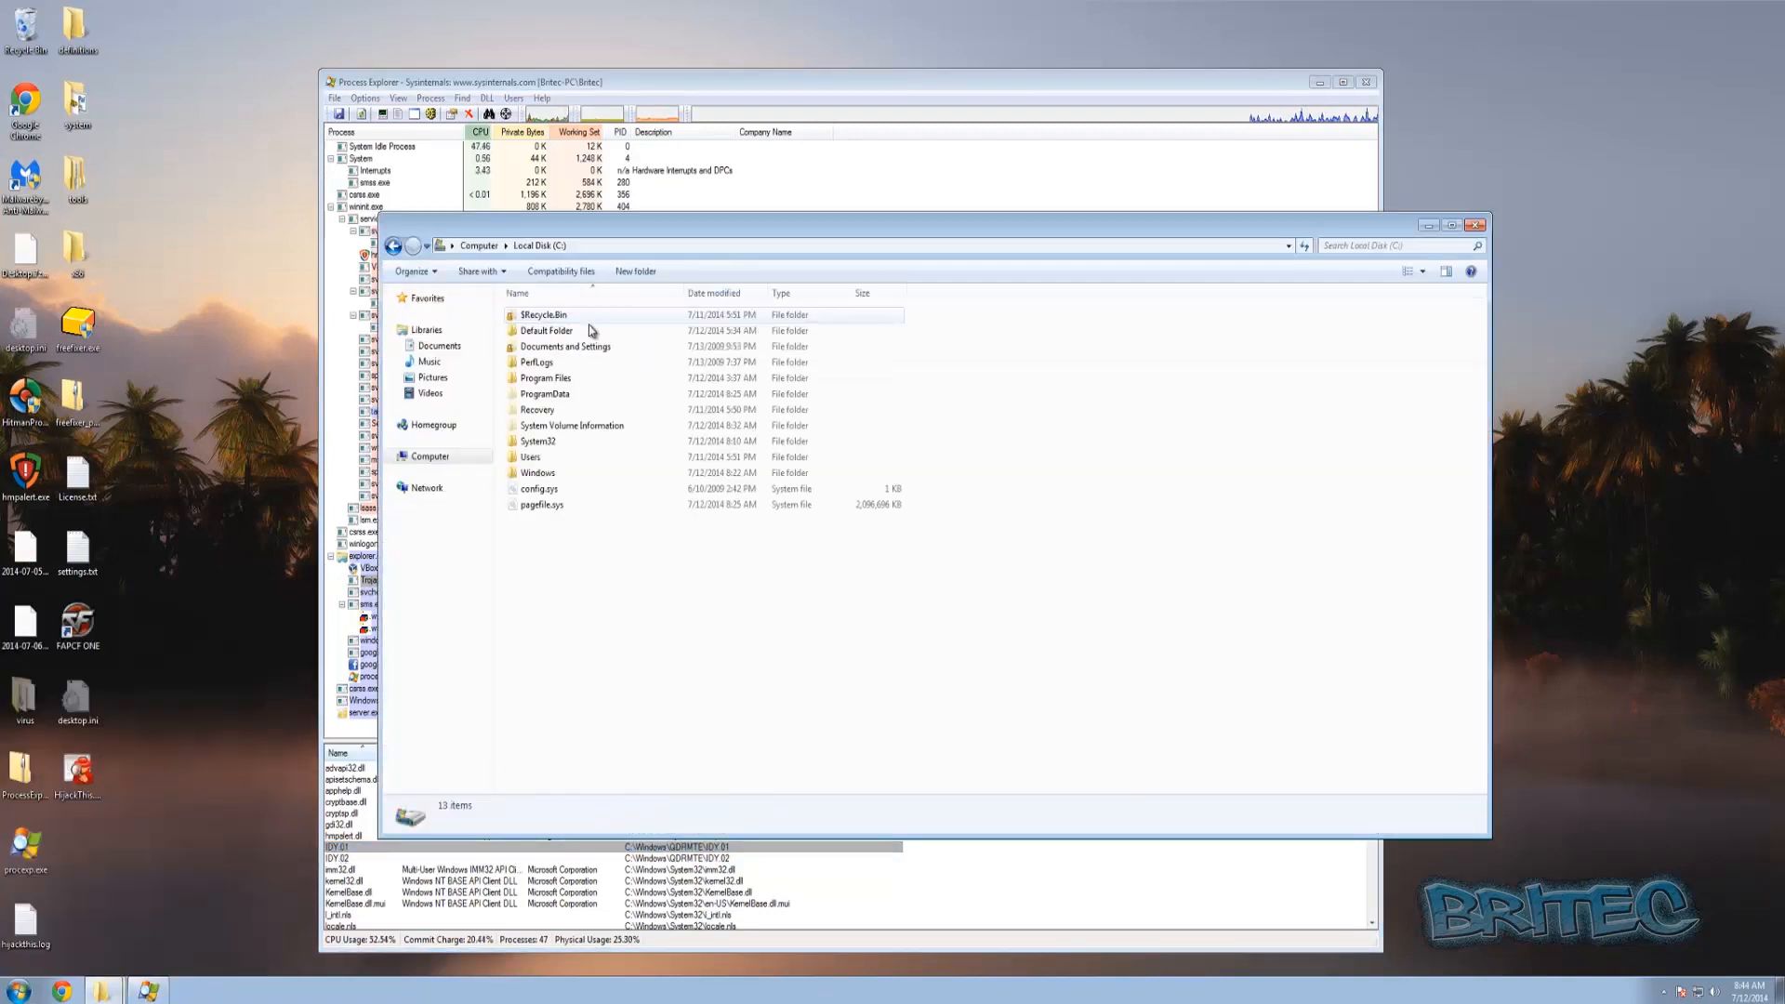
double_click(538, 473)
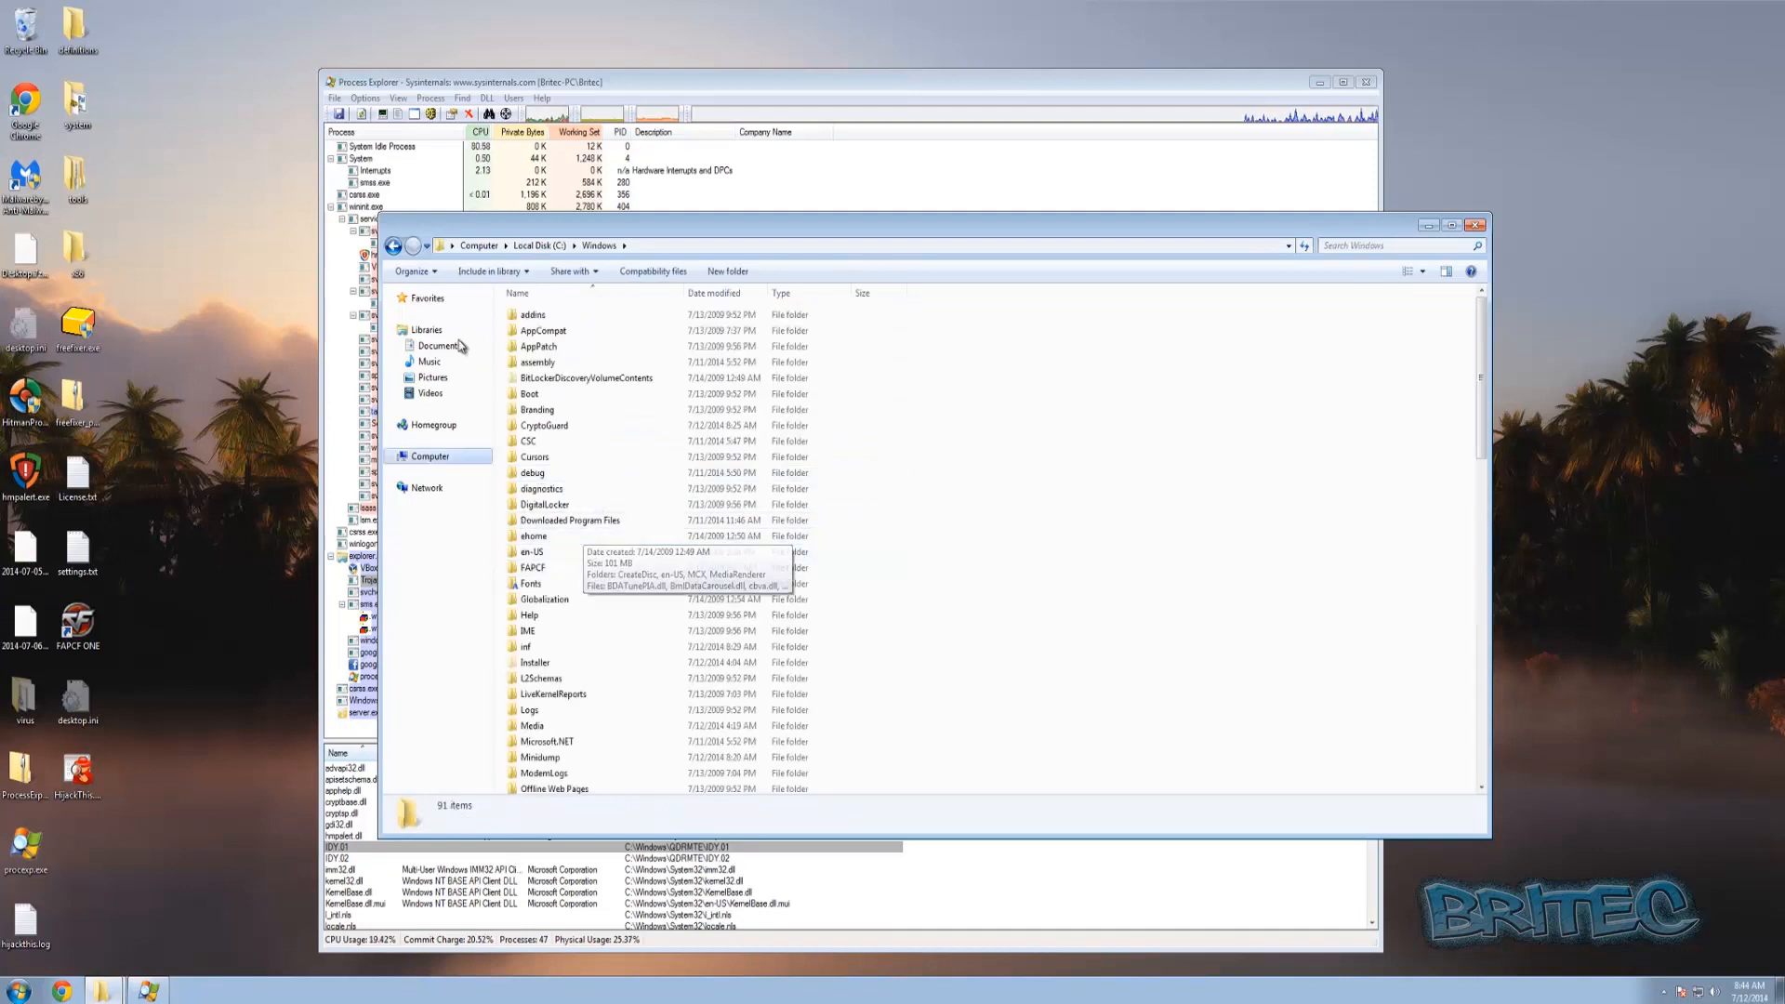
Set the folder options to not show hidden files and to hide known file extensions, and look through the Windows folder.
left_click(414, 272)
left_click(454, 420)
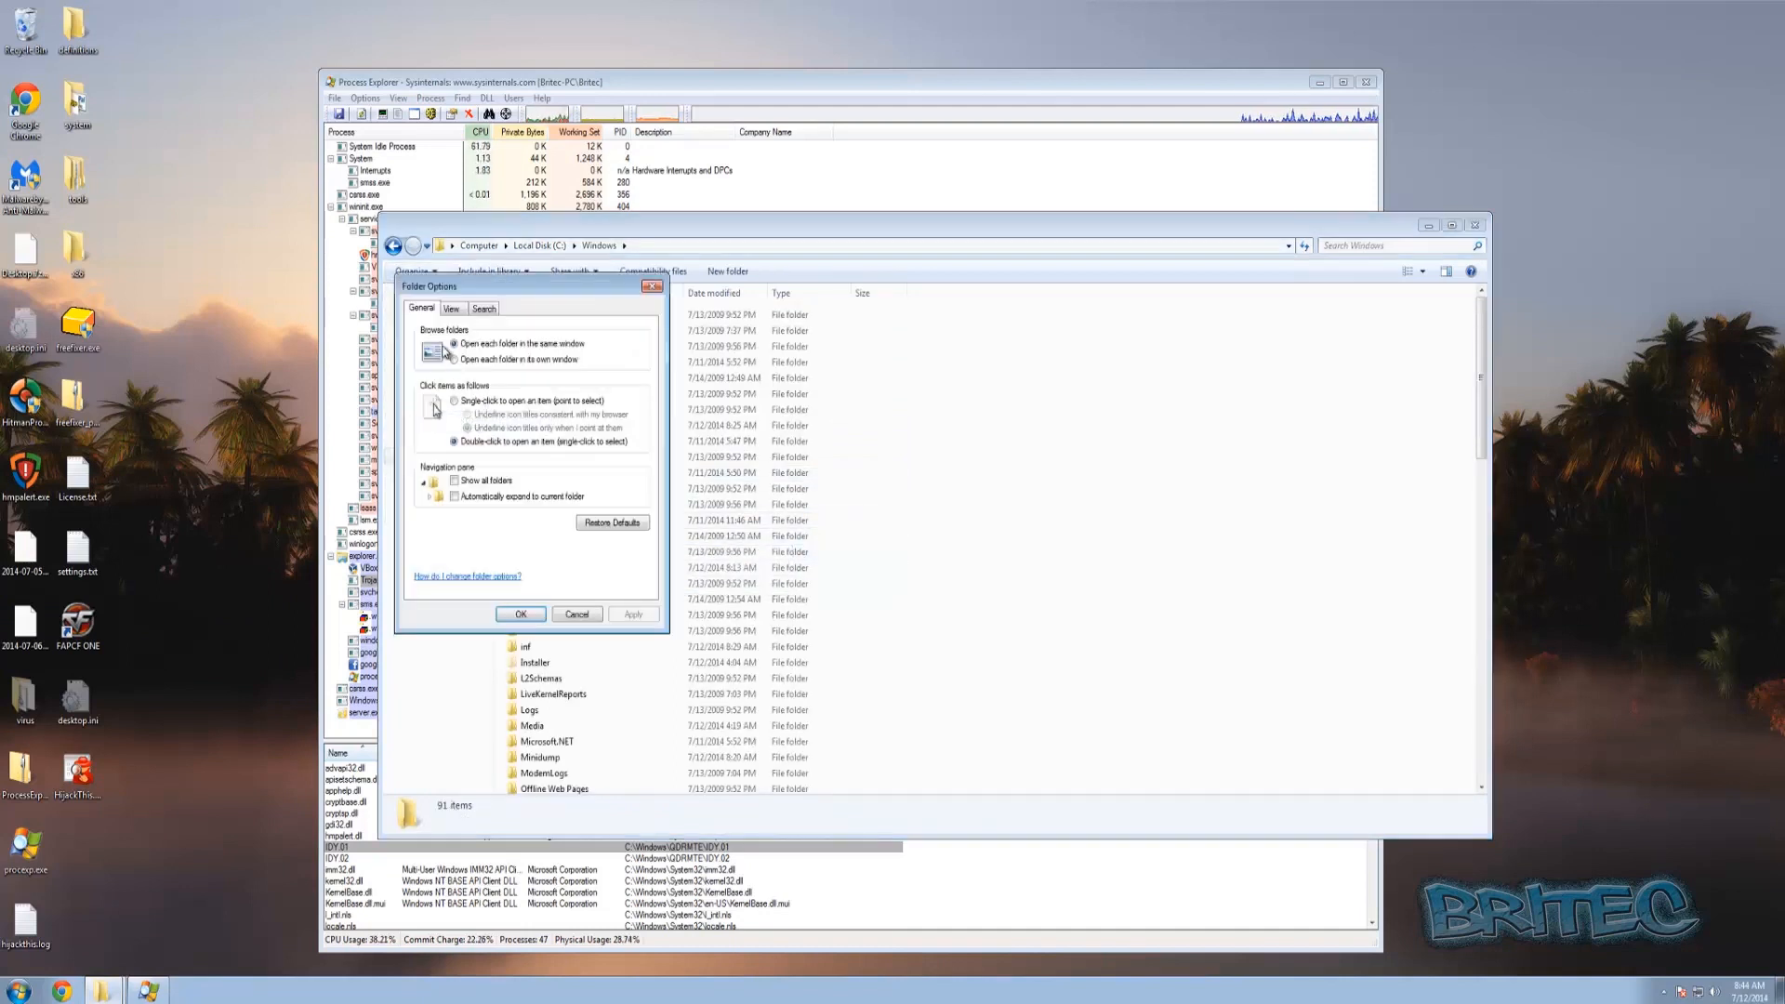
left_click(451, 308)
left_click(439, 542)
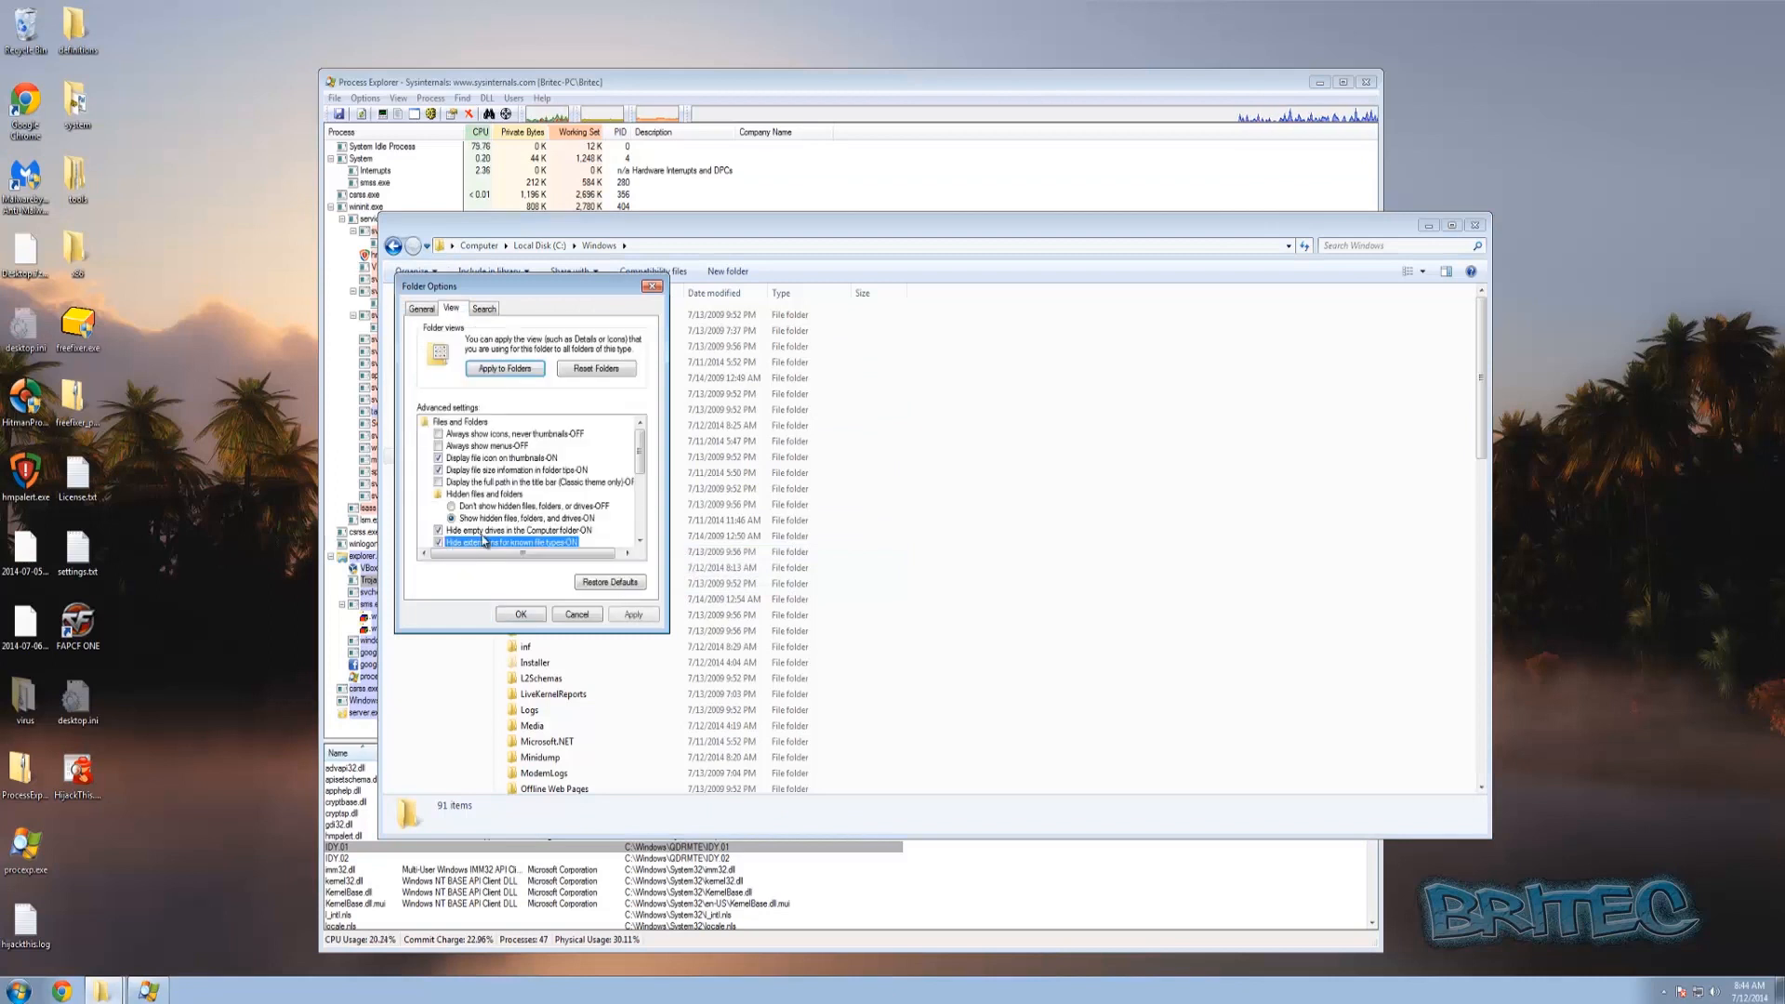
left_click(452, 495)
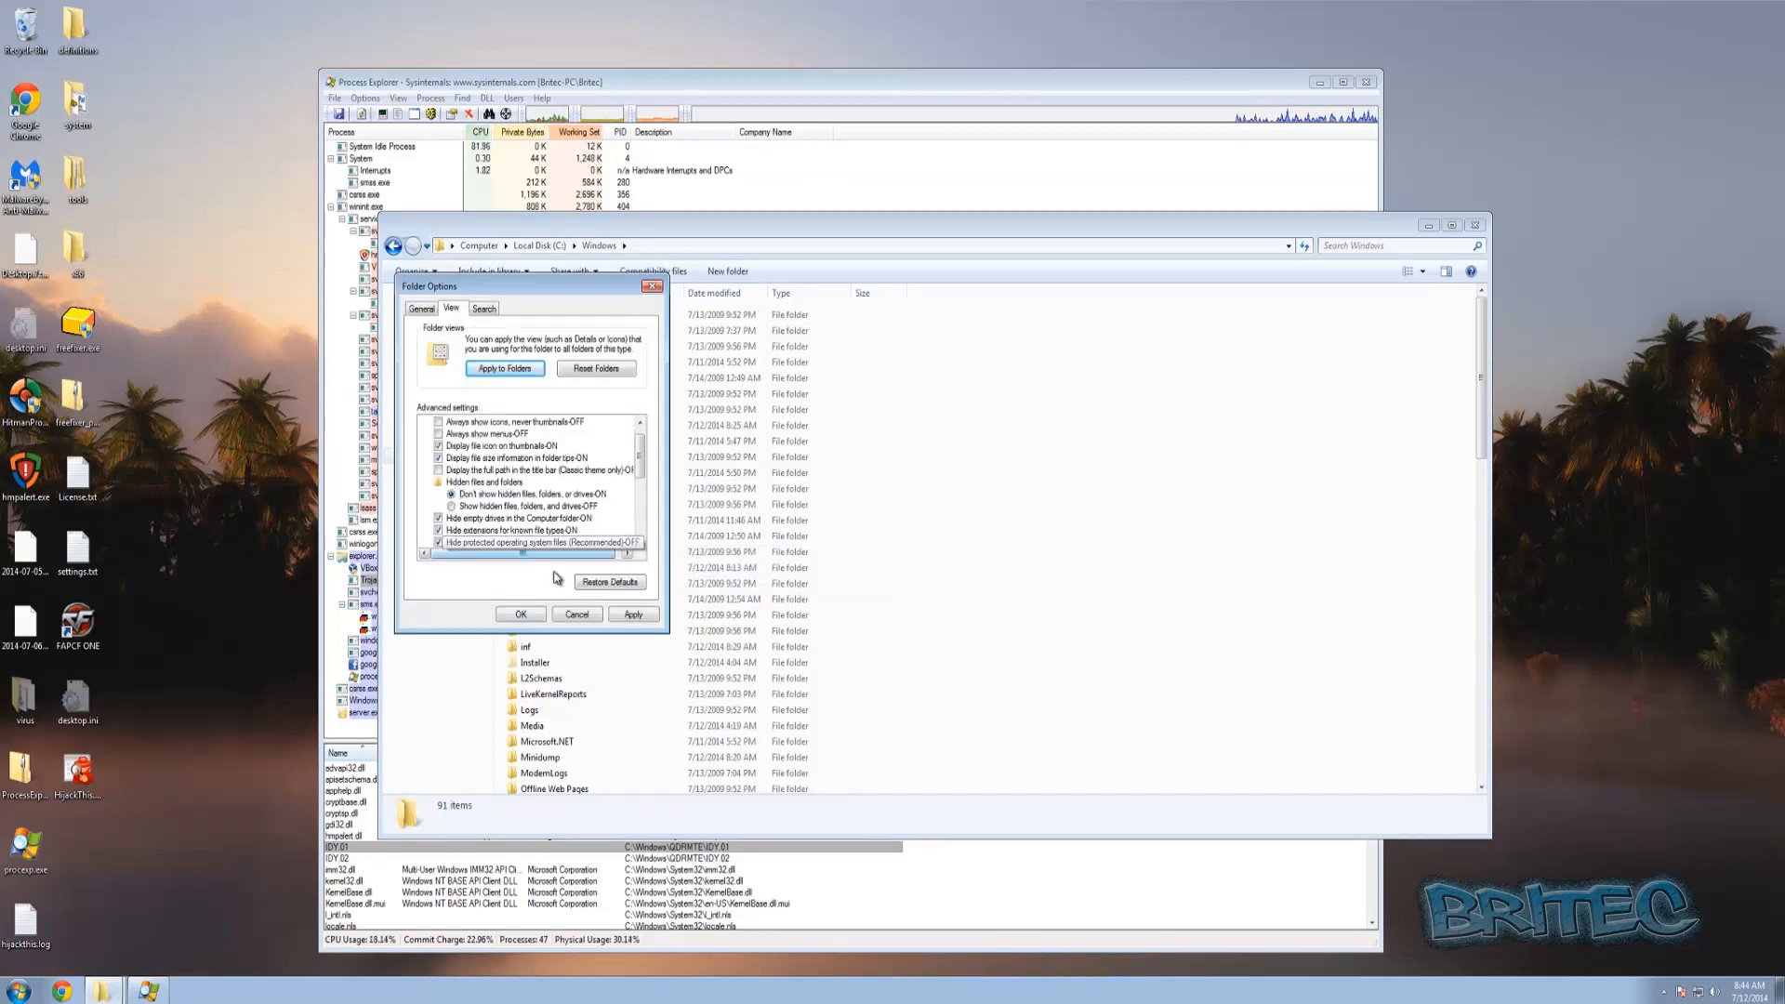
left_click(521, 615)
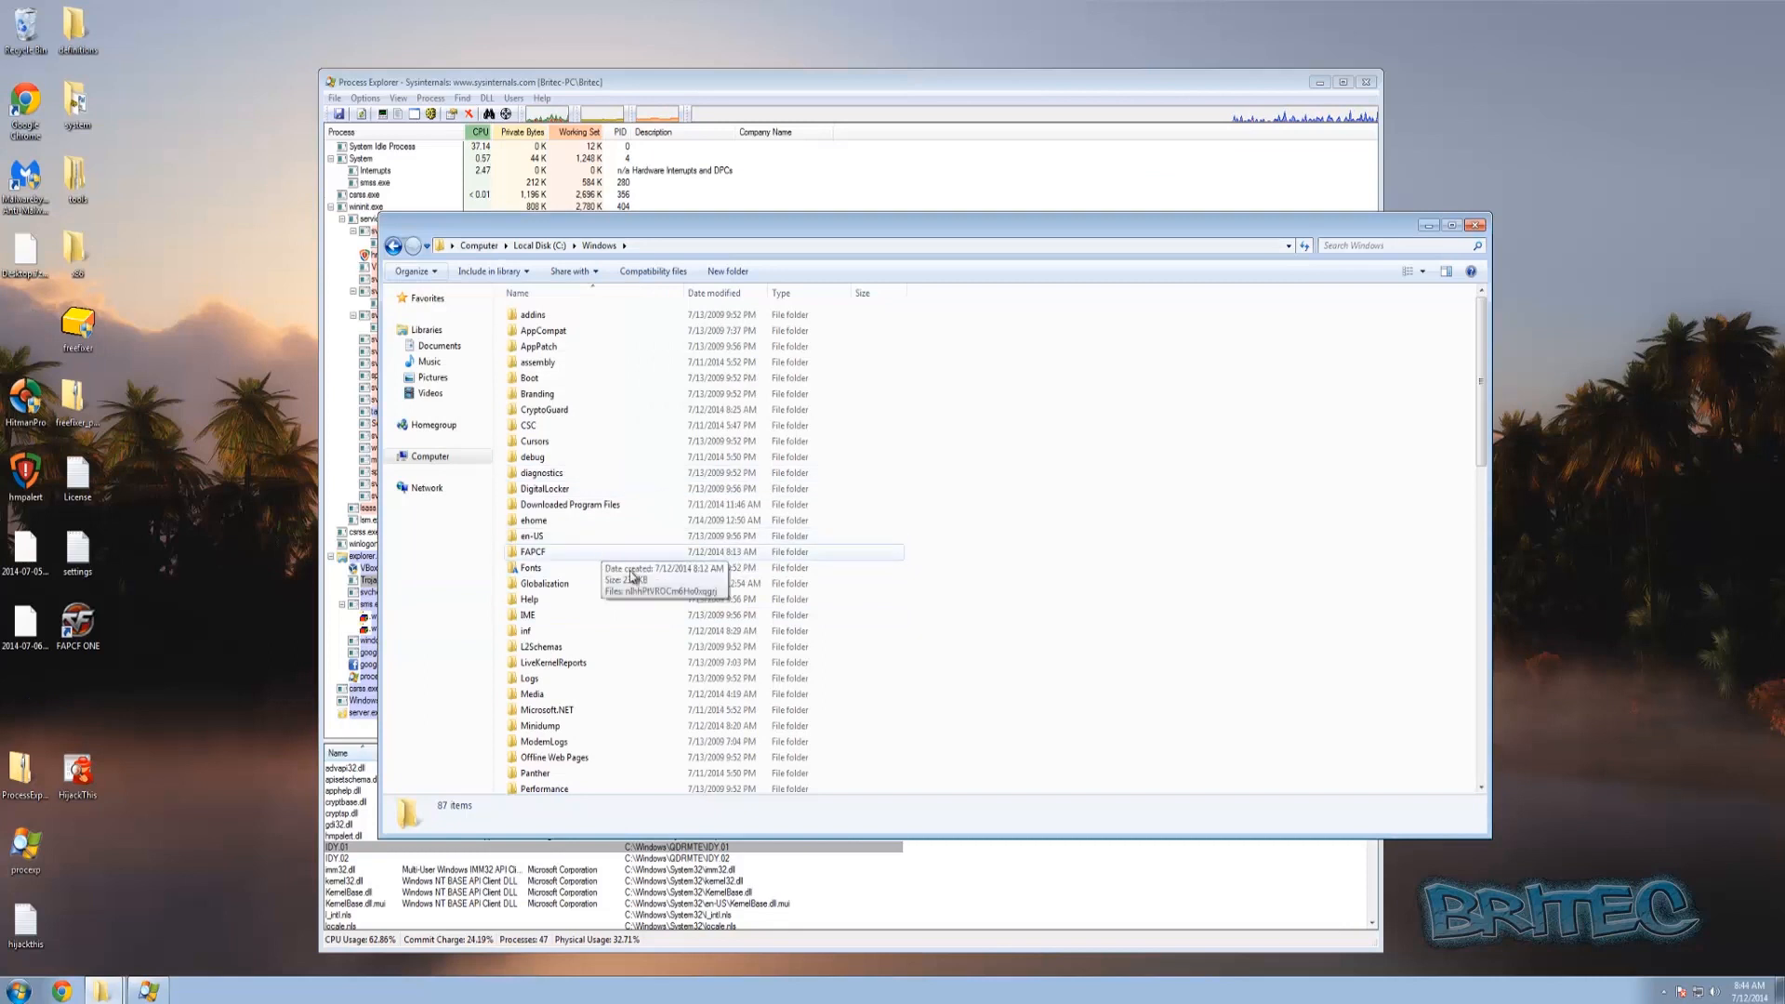
left_click_drag(1482, 445, 1483, 614)
Set the folder options to show hidden files, folders and drives, known file extensions and protected operating system files.
left_click(414, 272)
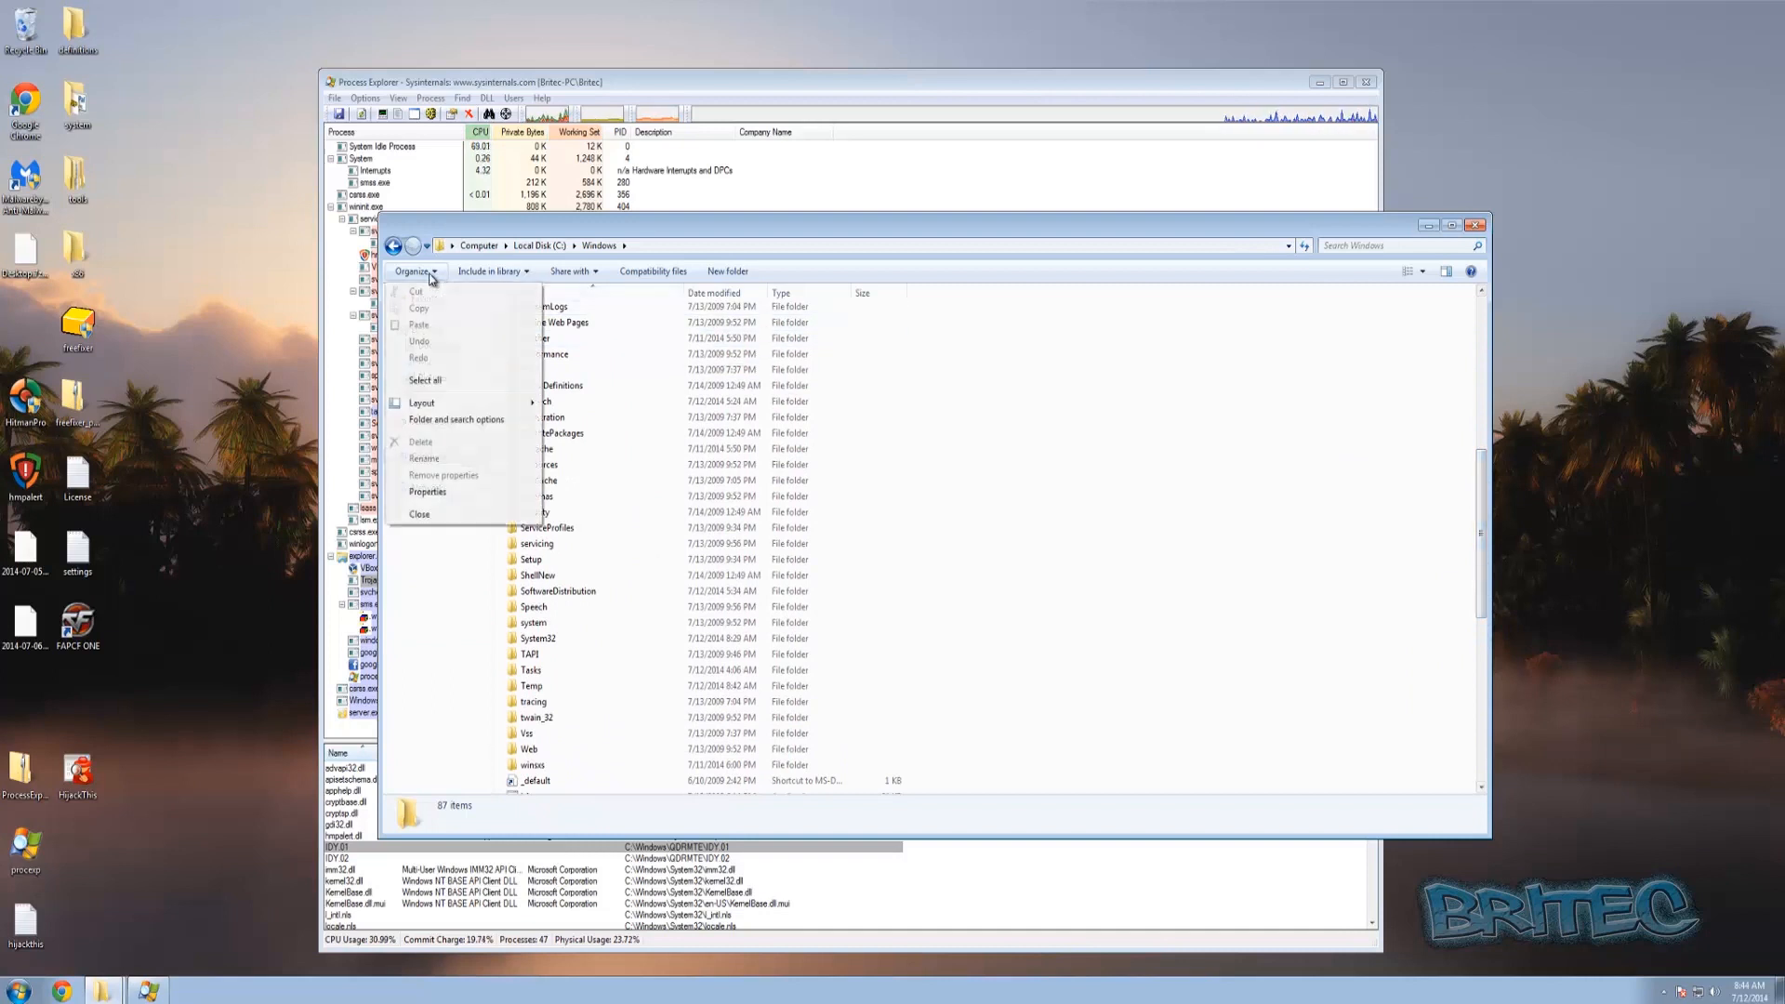
left_click(453, 418)
left_click(453, 309)
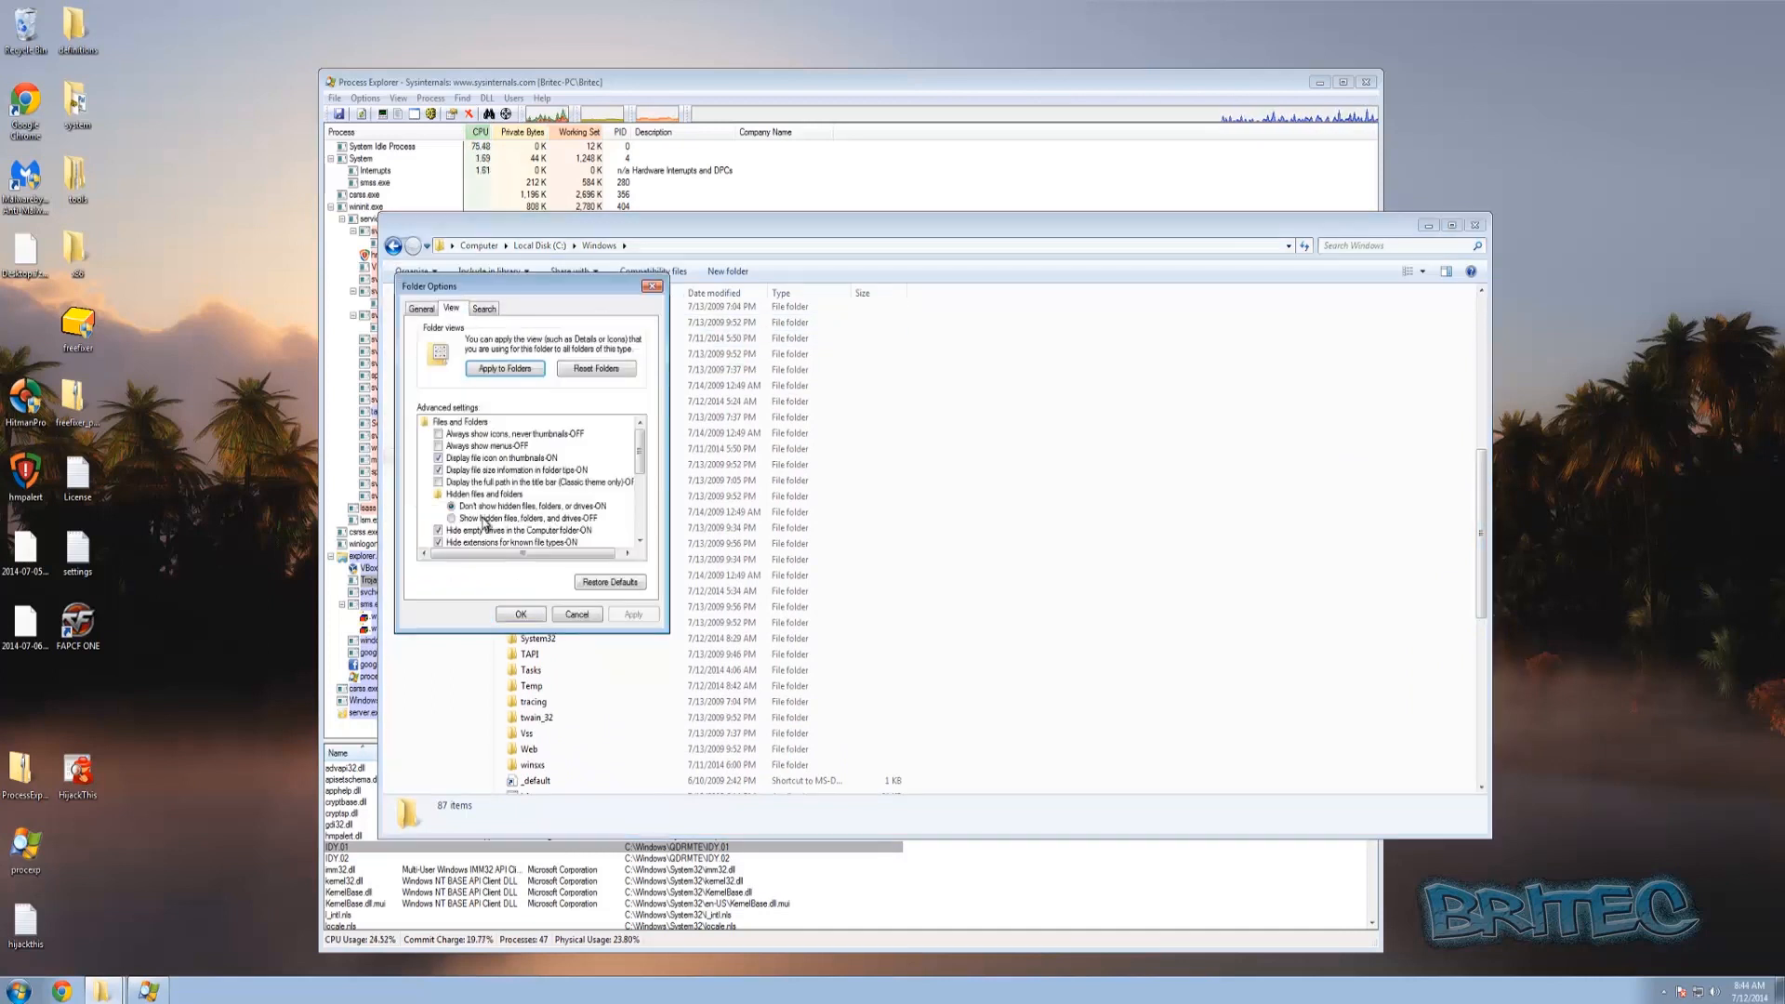
left_click(465, 518)
left_click(484, 543)
scroll(484, 549, "down", 2)
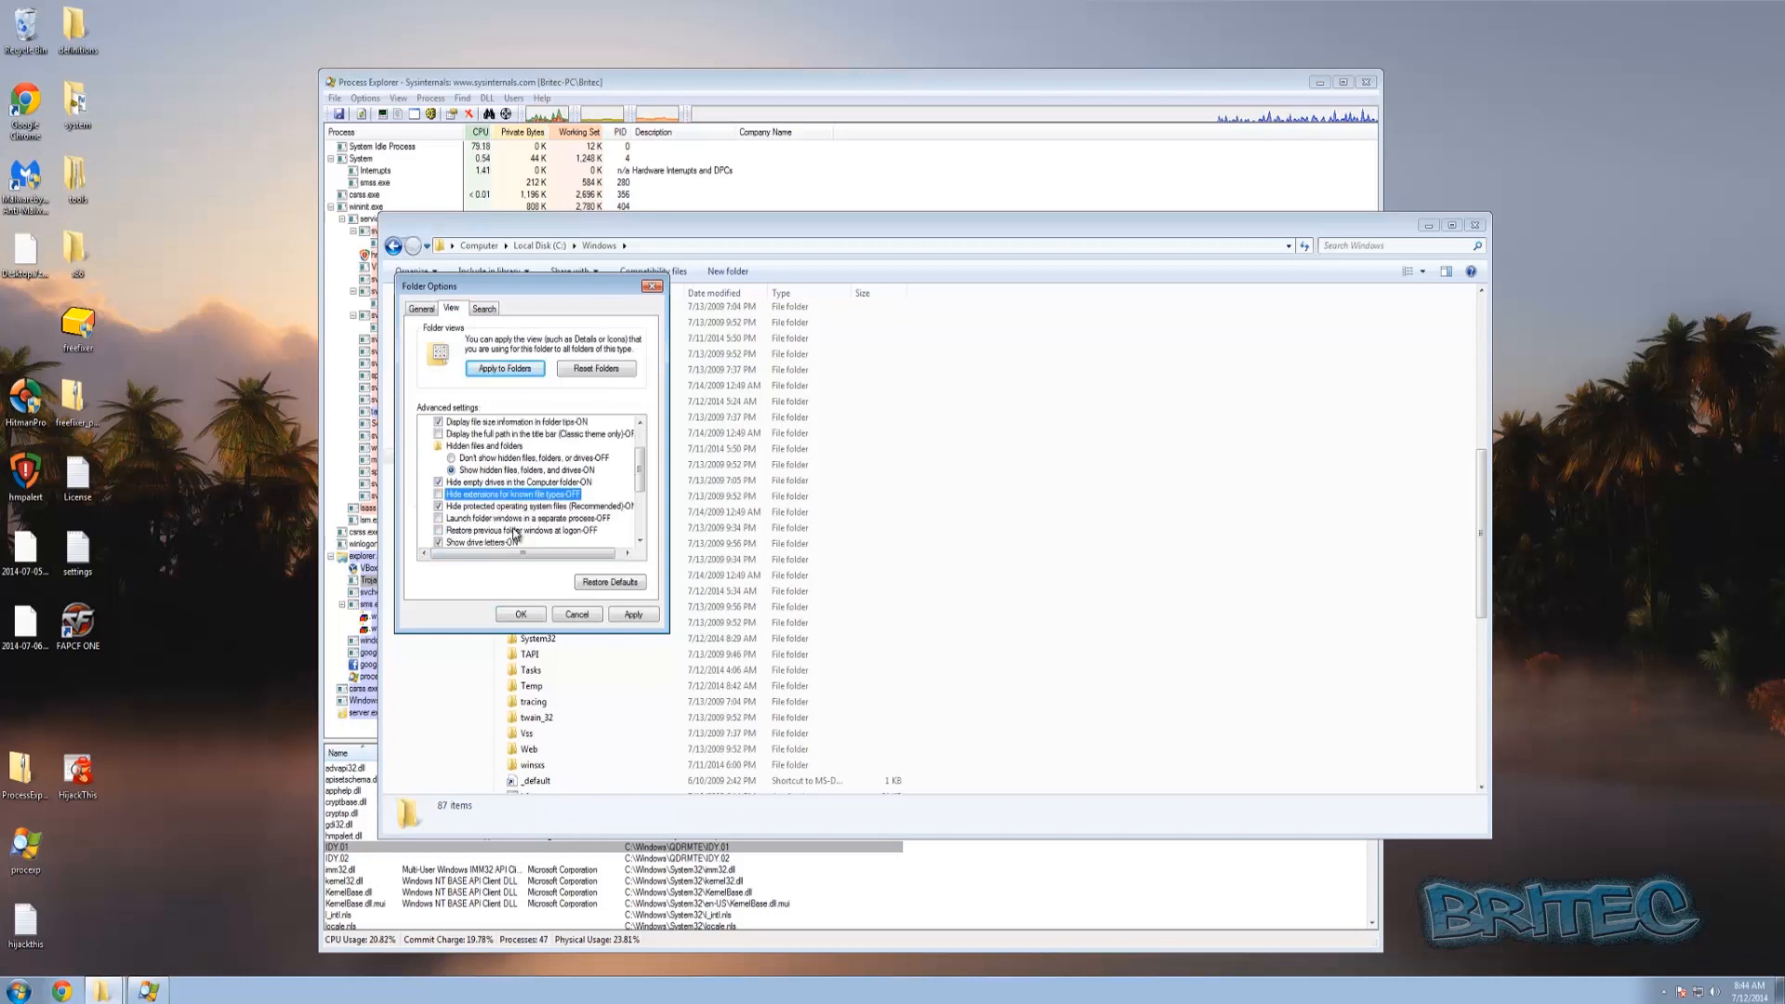
left_click(440, 495)
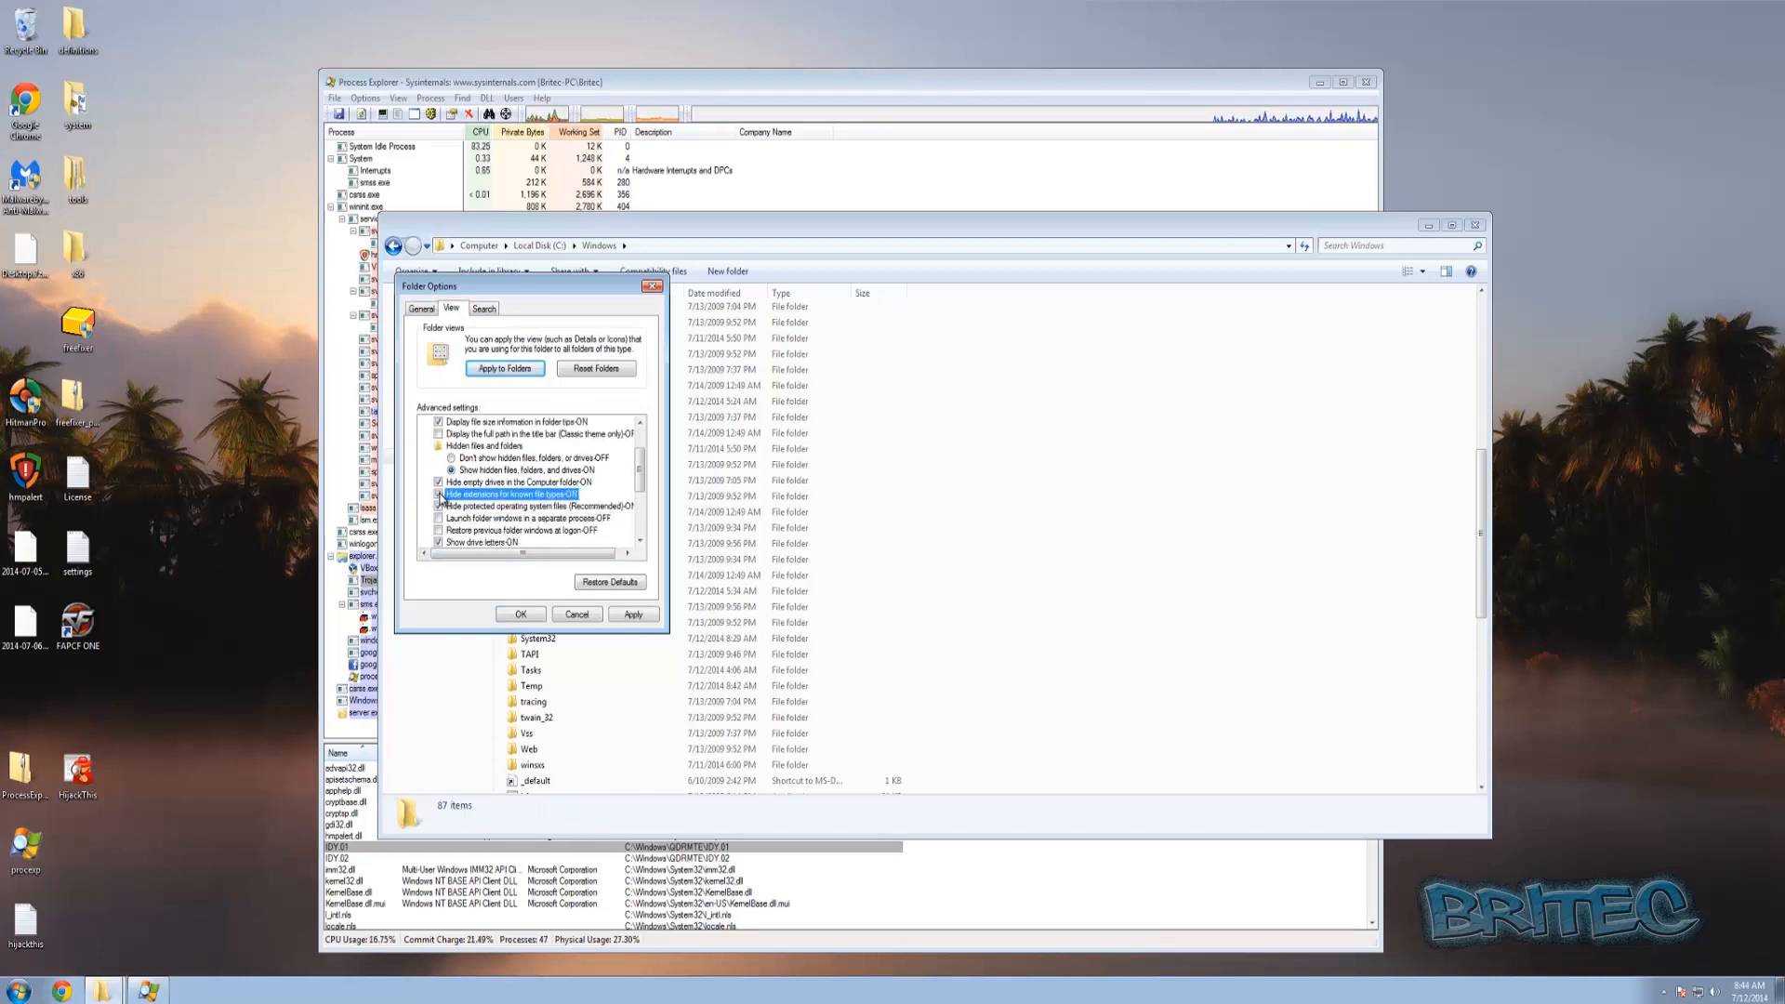
left_click(440, 506)
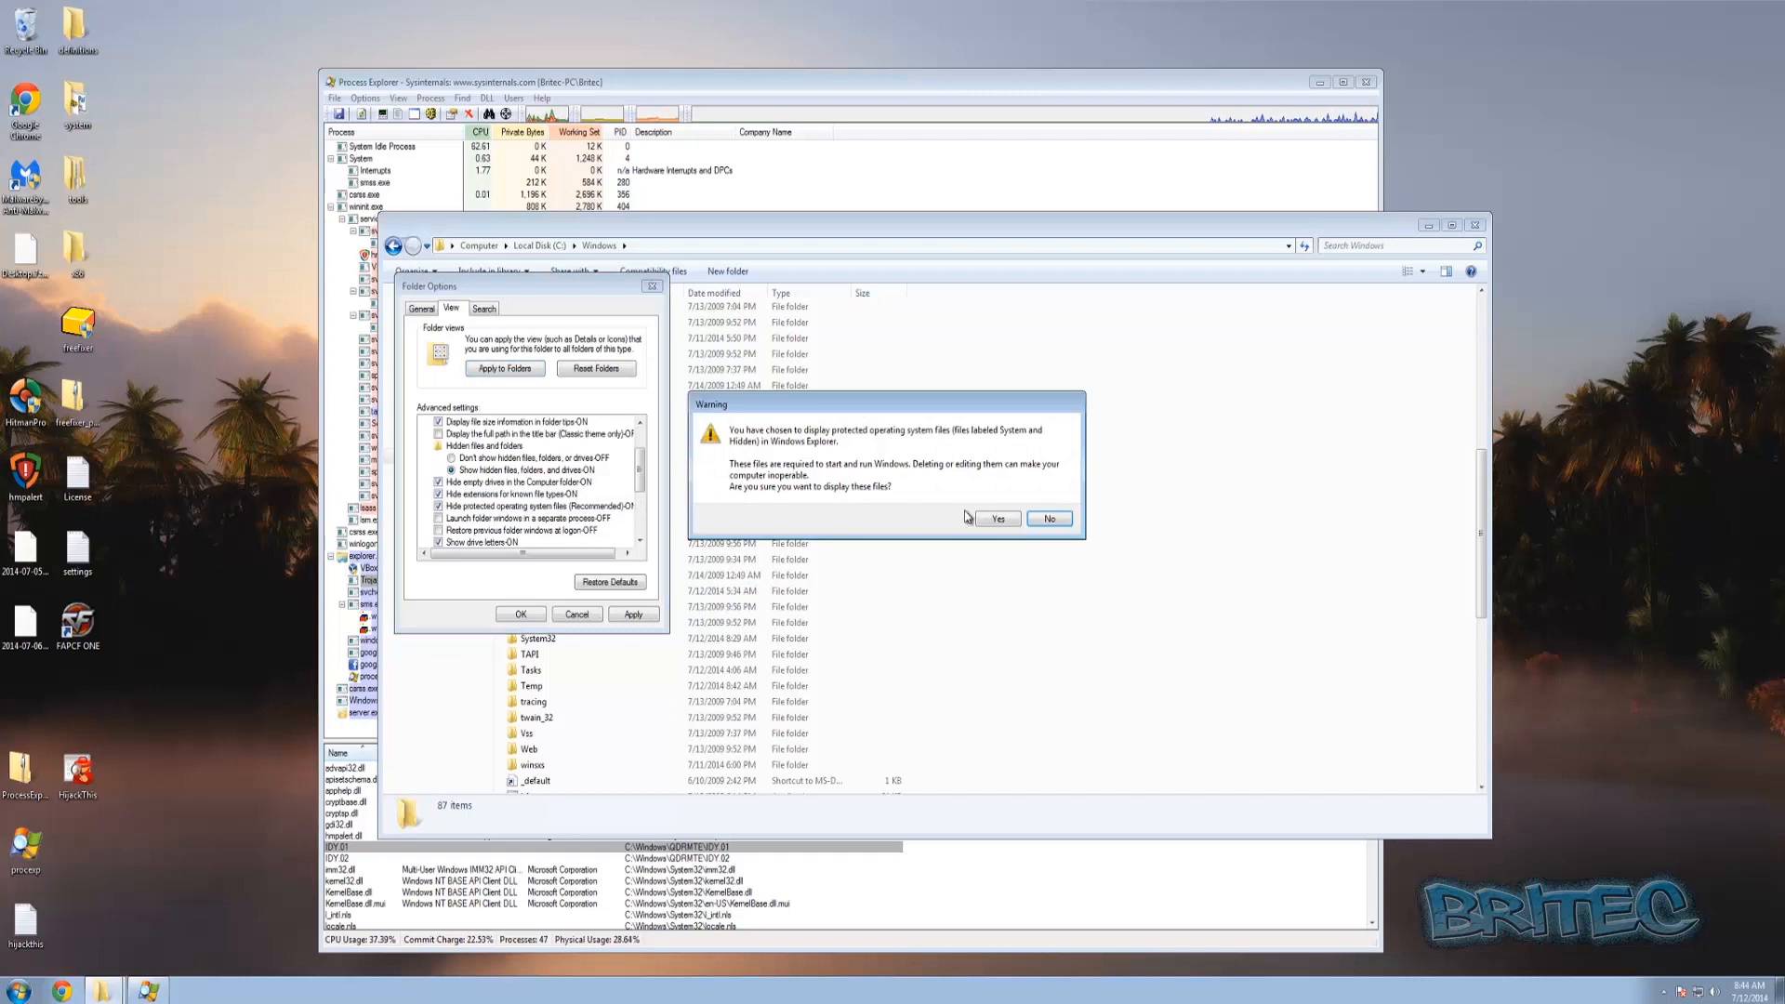
left_click(993, 519)
left_click(440, 496)
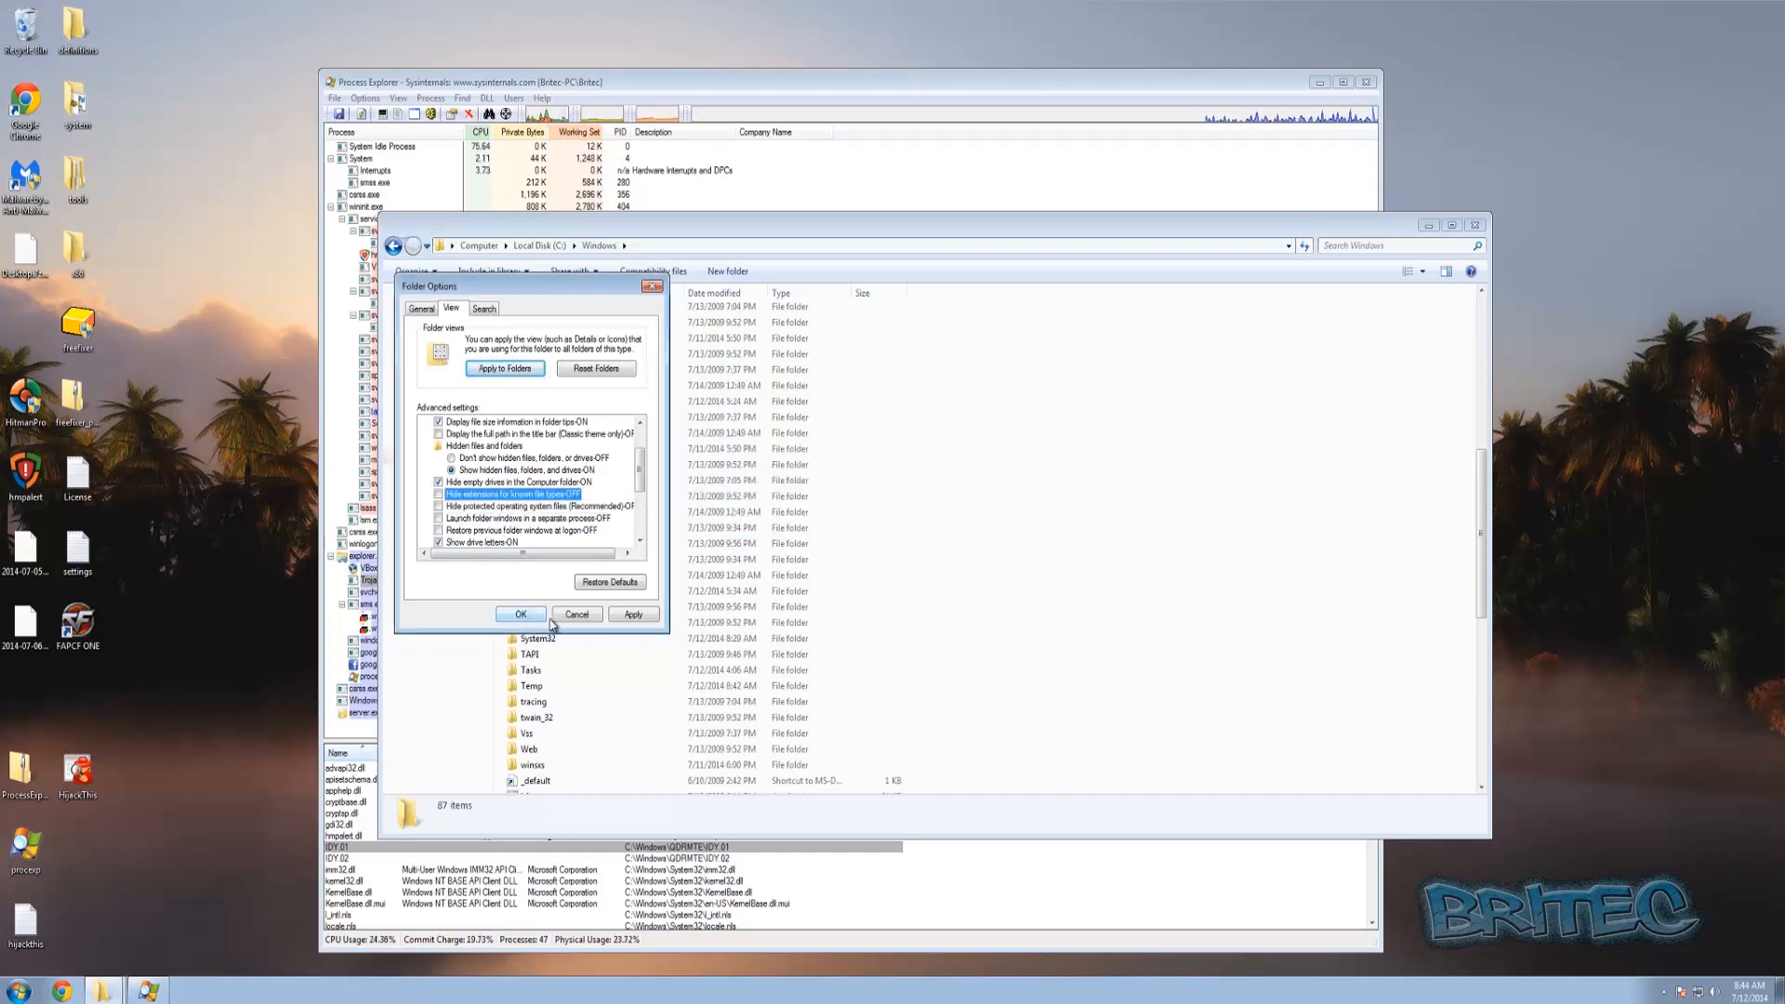
left_click(632, 614)
left_click(520, 615)
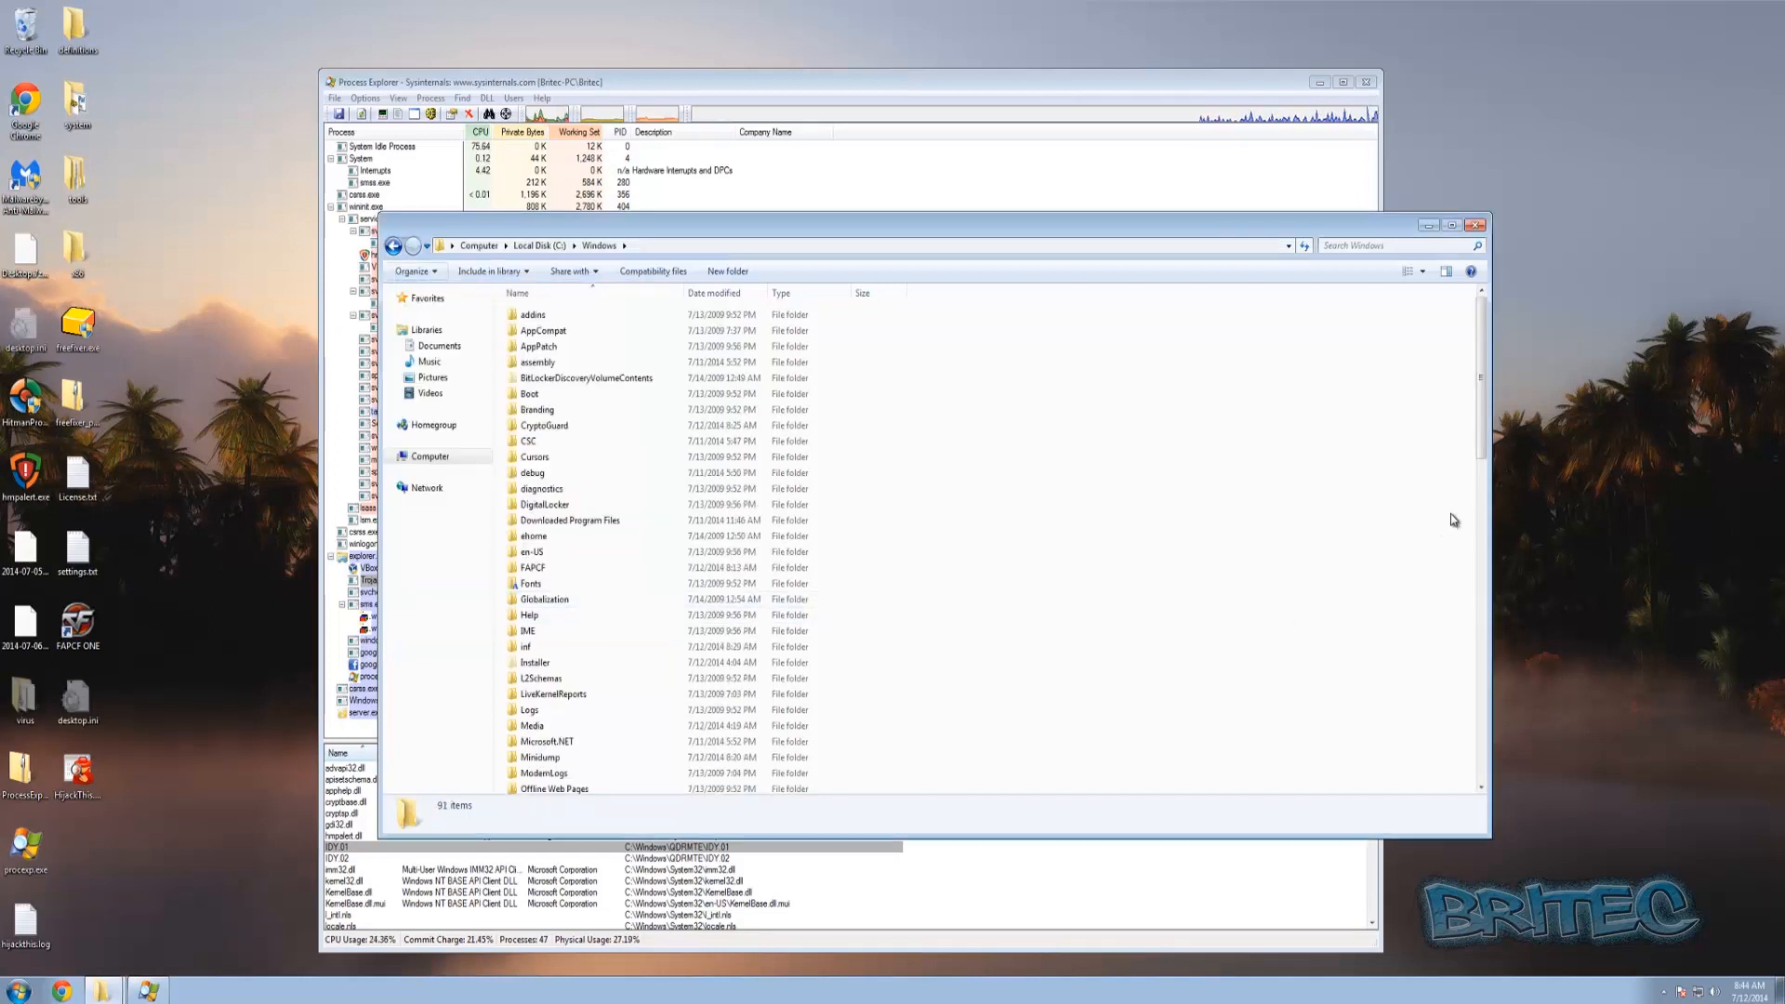
Find the hidden QDRMTE folder inside C:\Windows and open it.
left_click_drag(1480, 420, 1480, 556)
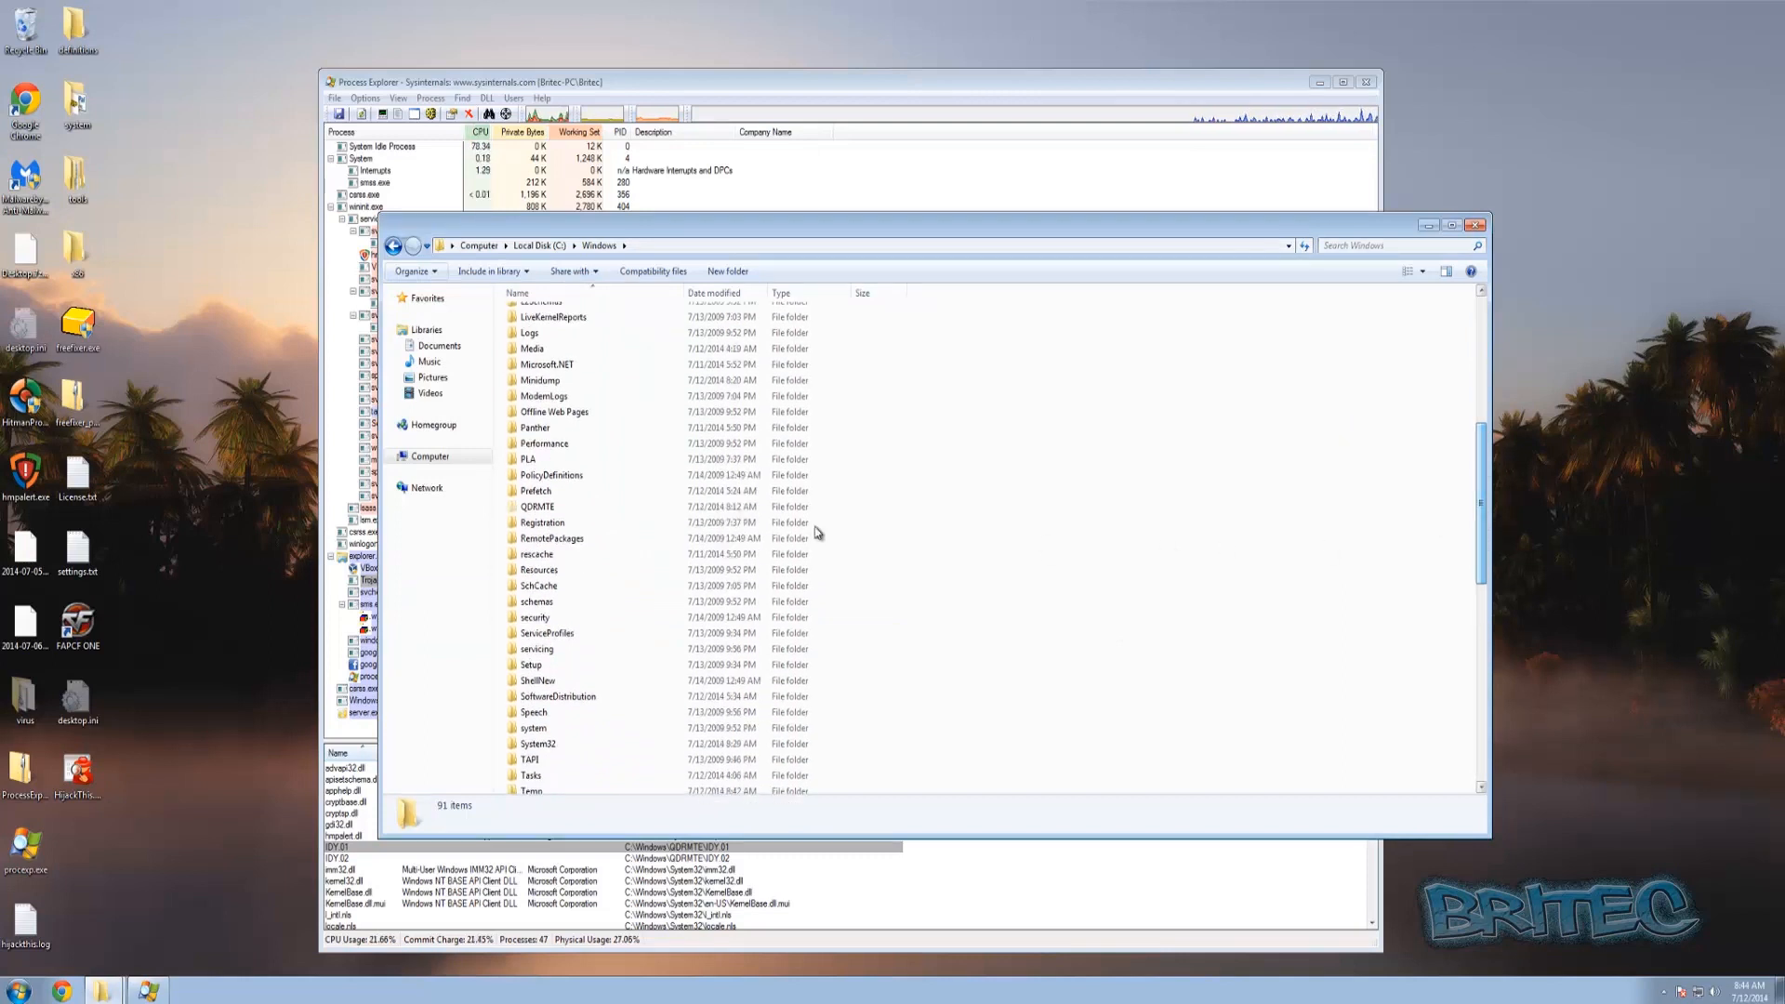
mouse_move(511, 511)
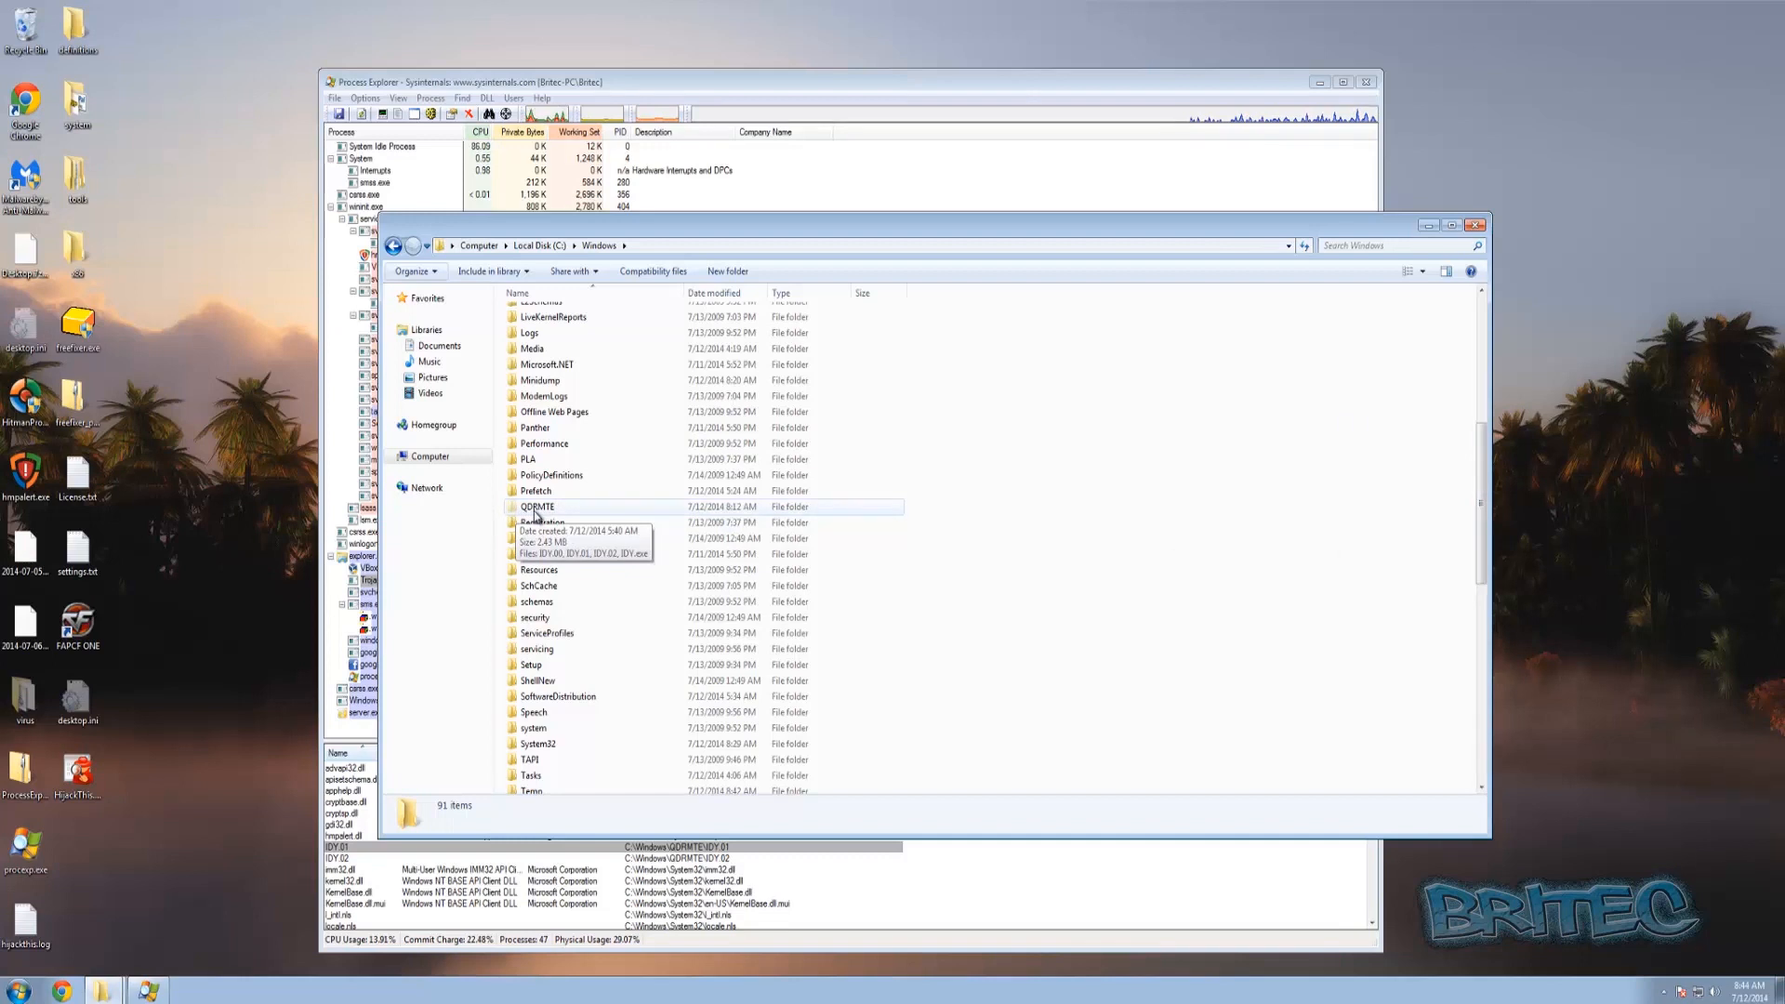
double_click(538, 508)
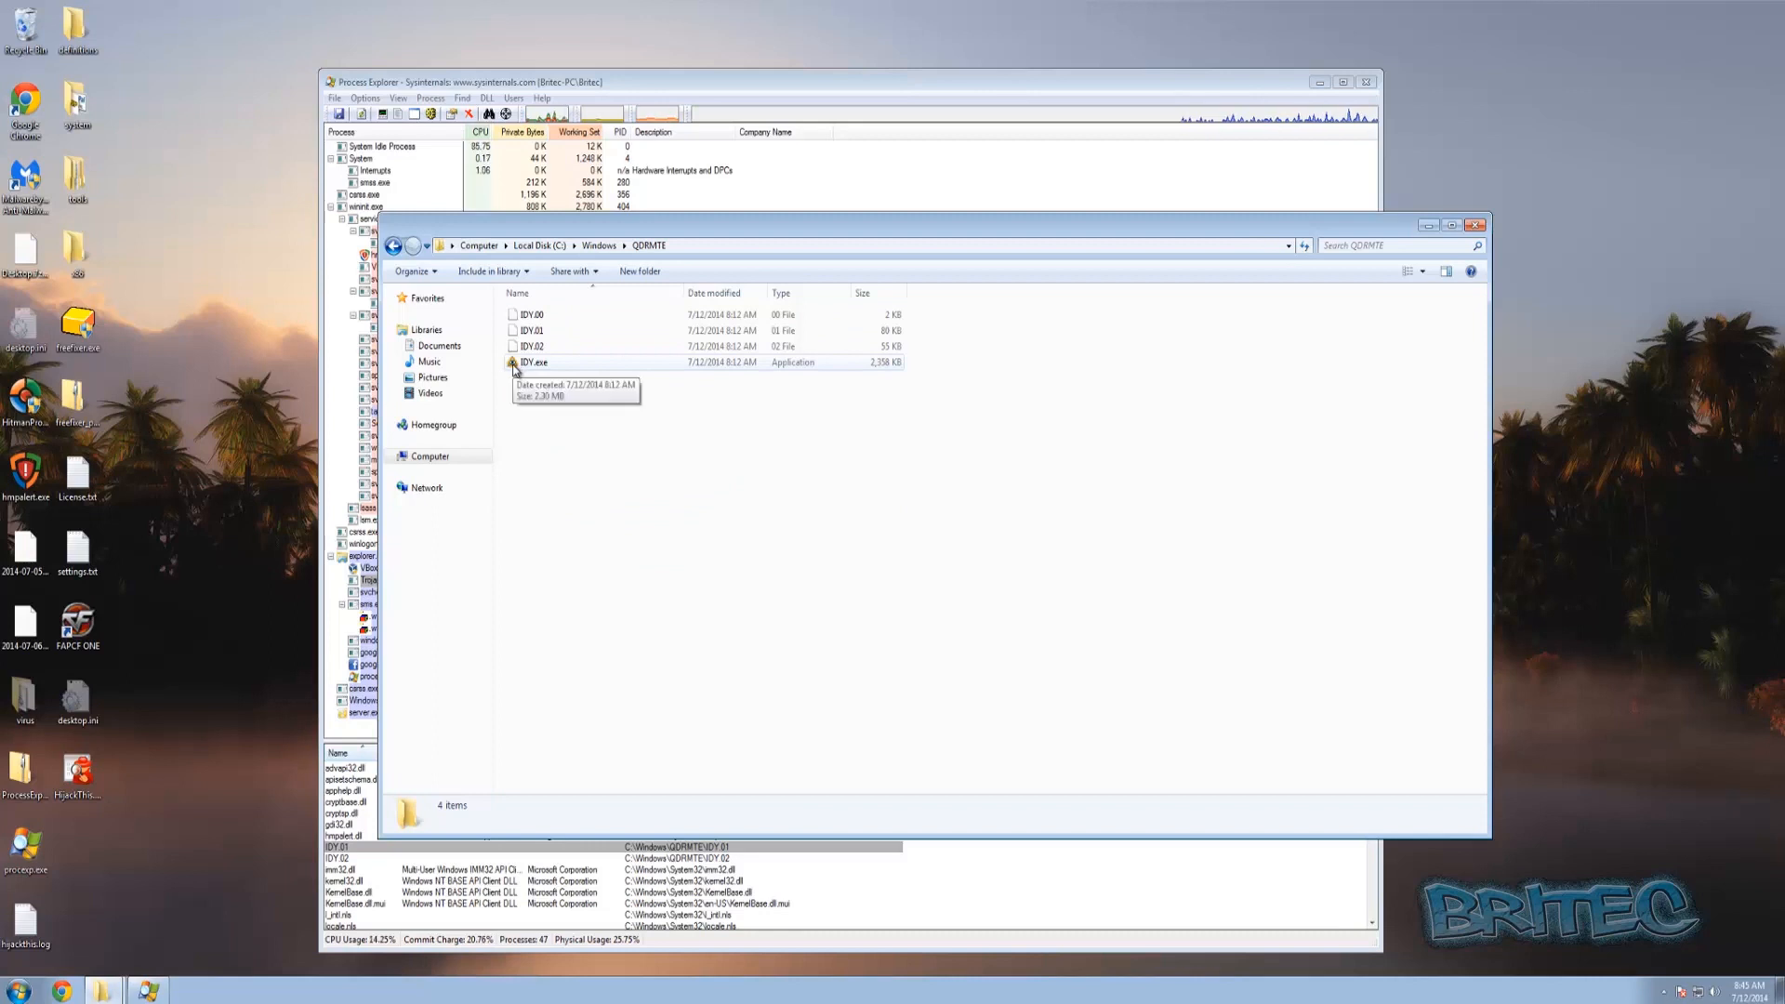
Examine the file details of IDY.exe in its properties, and close the properties and the folder window.
left_click(530, 362)
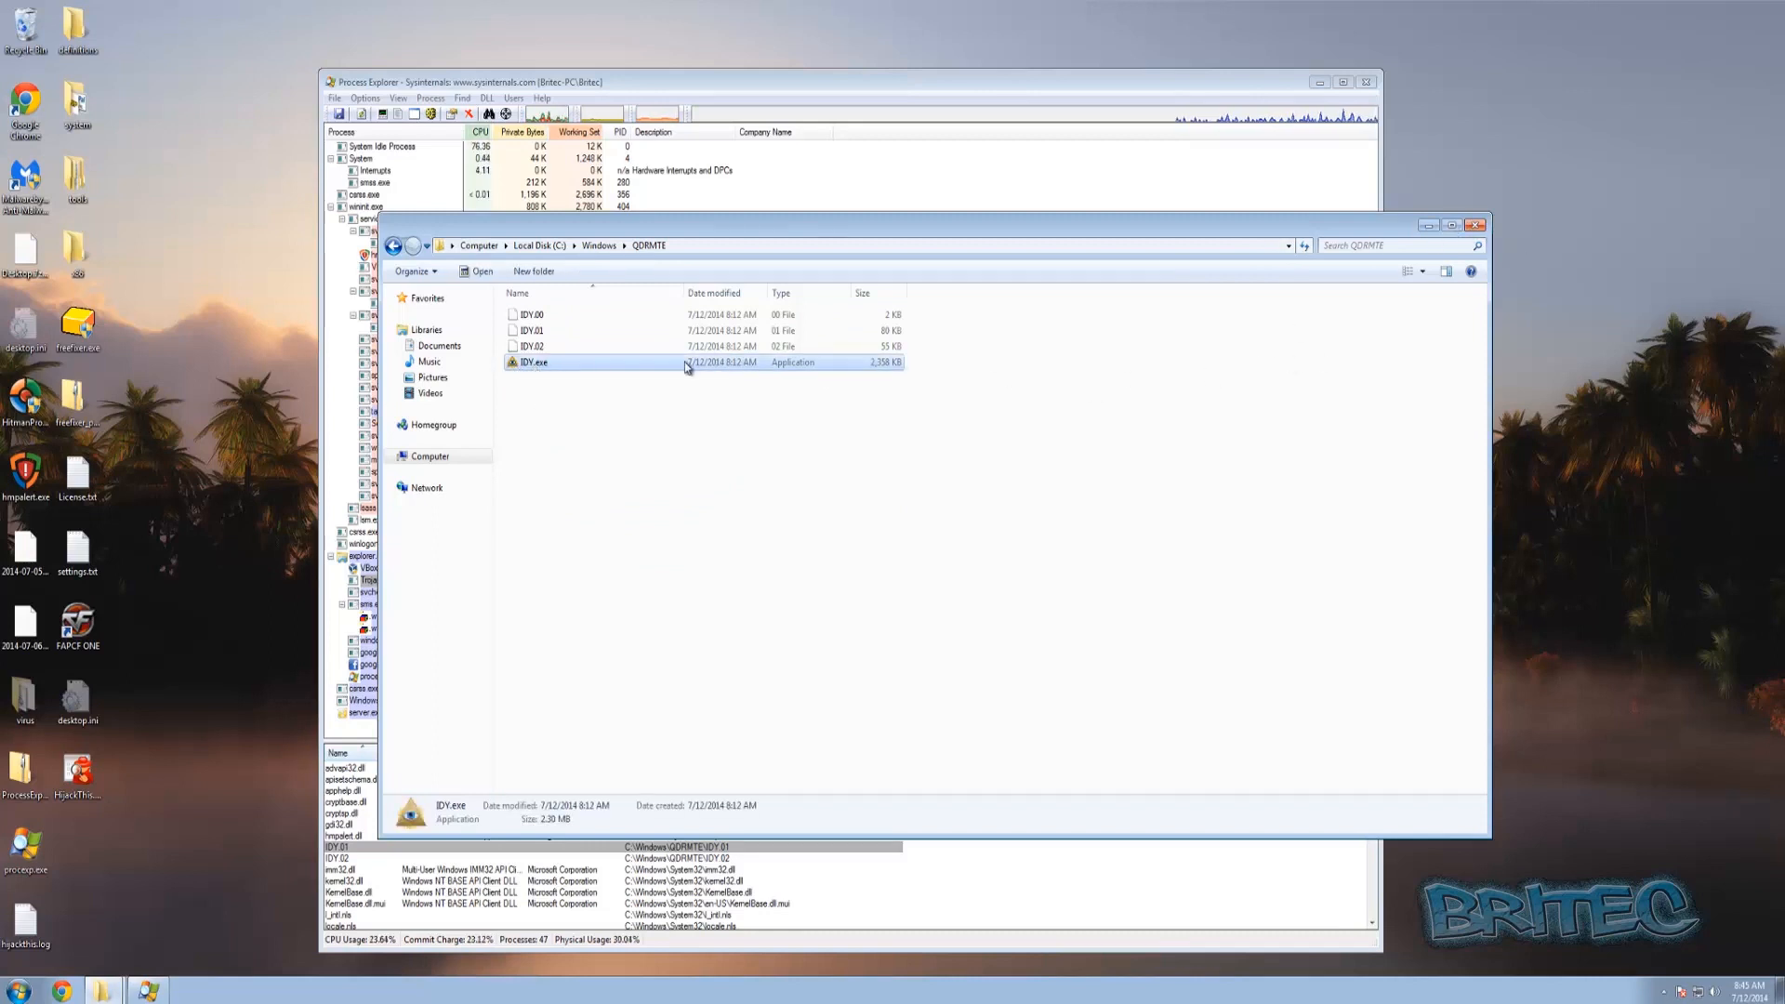
right_click(548, 363)
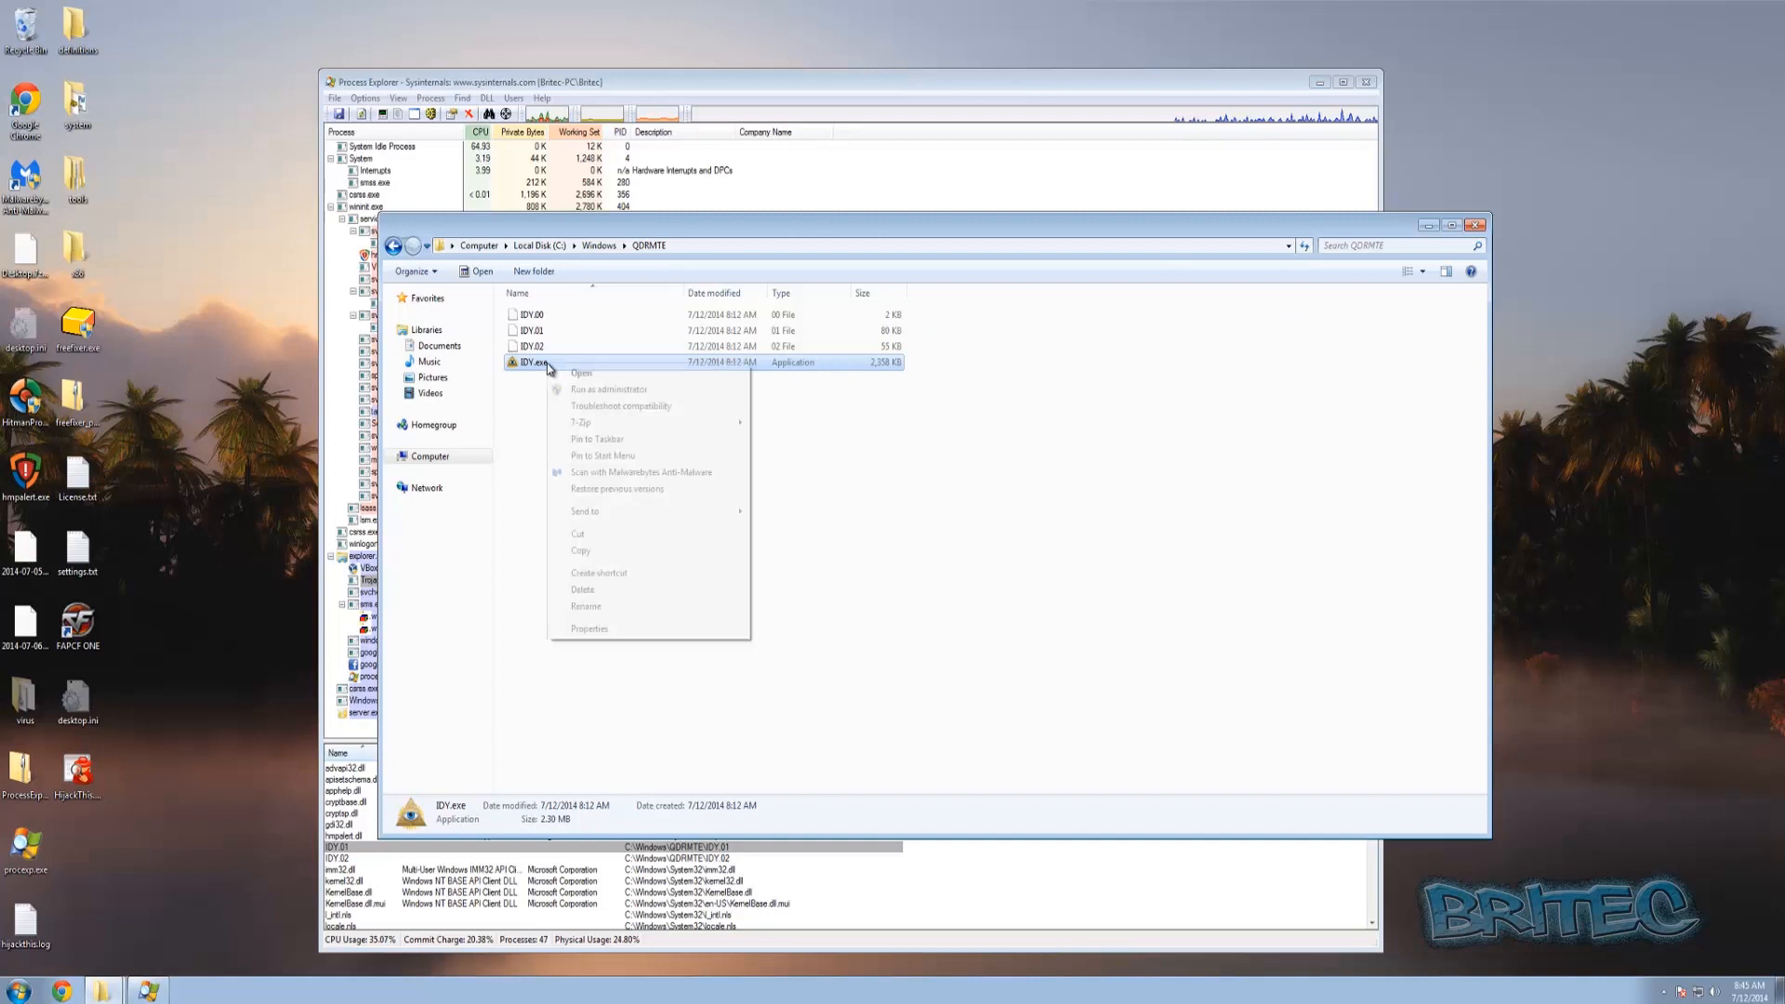
left_click(607, 630)
left_click(691, 399)
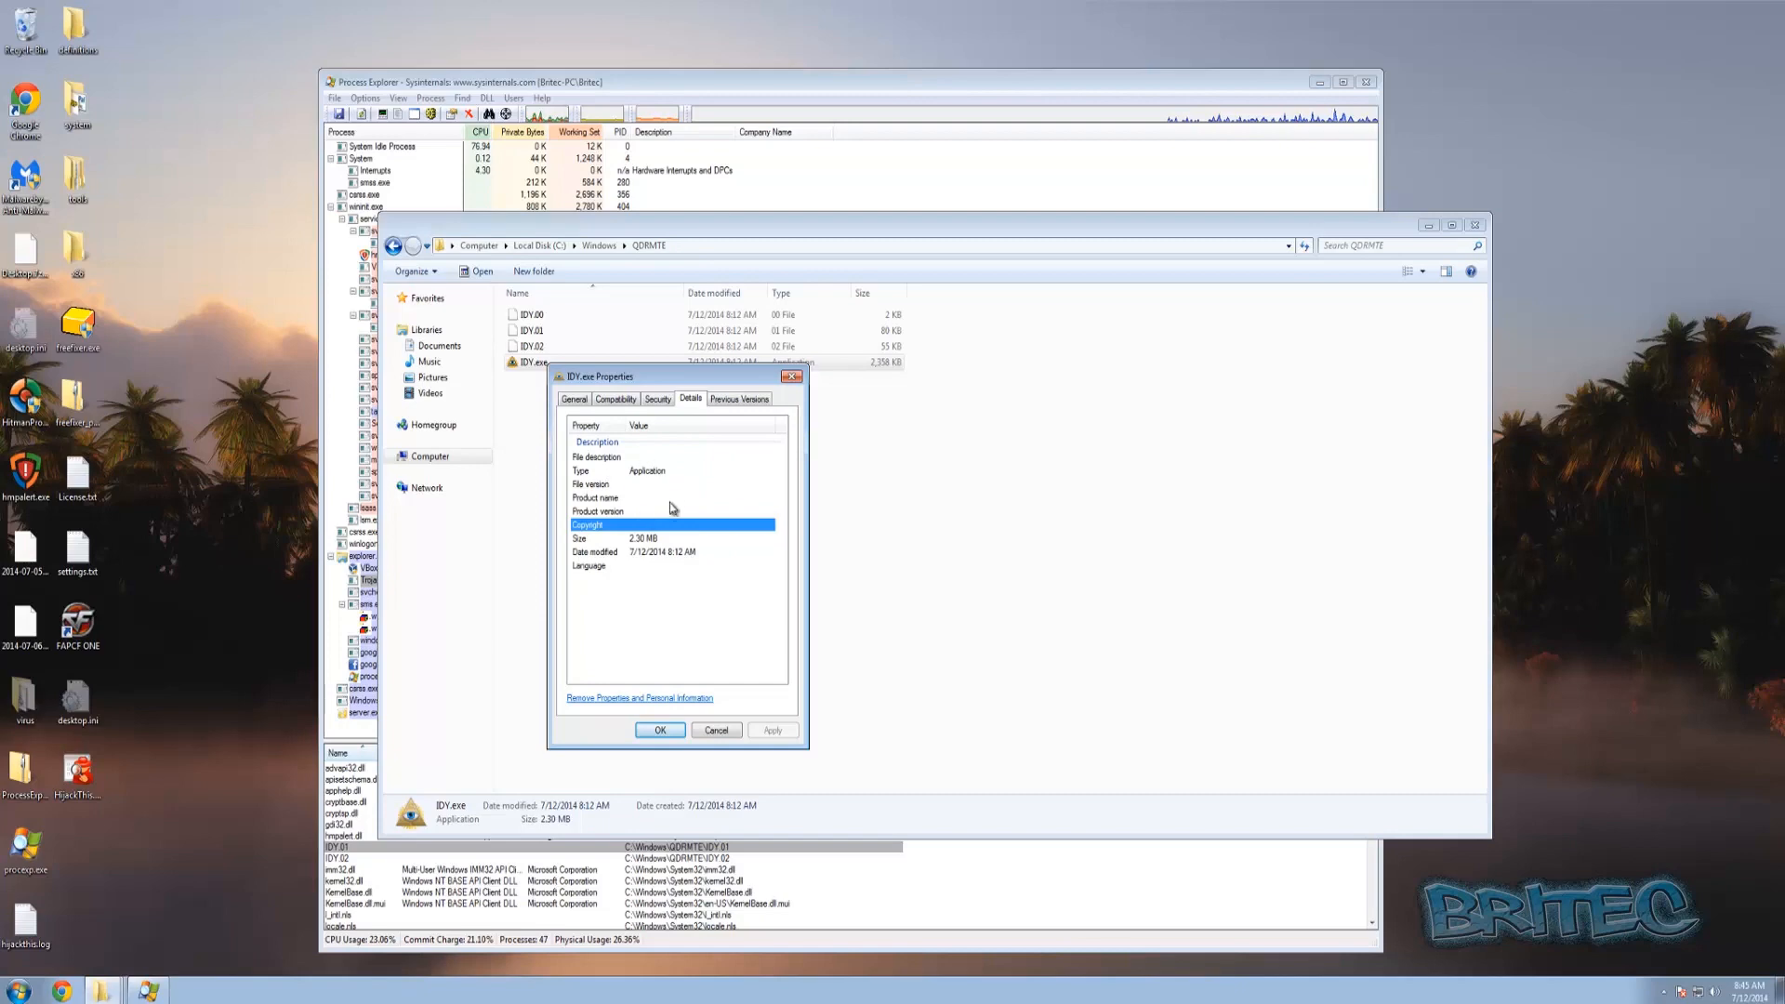
left_click(793, 378)
left_click(1475, 225)
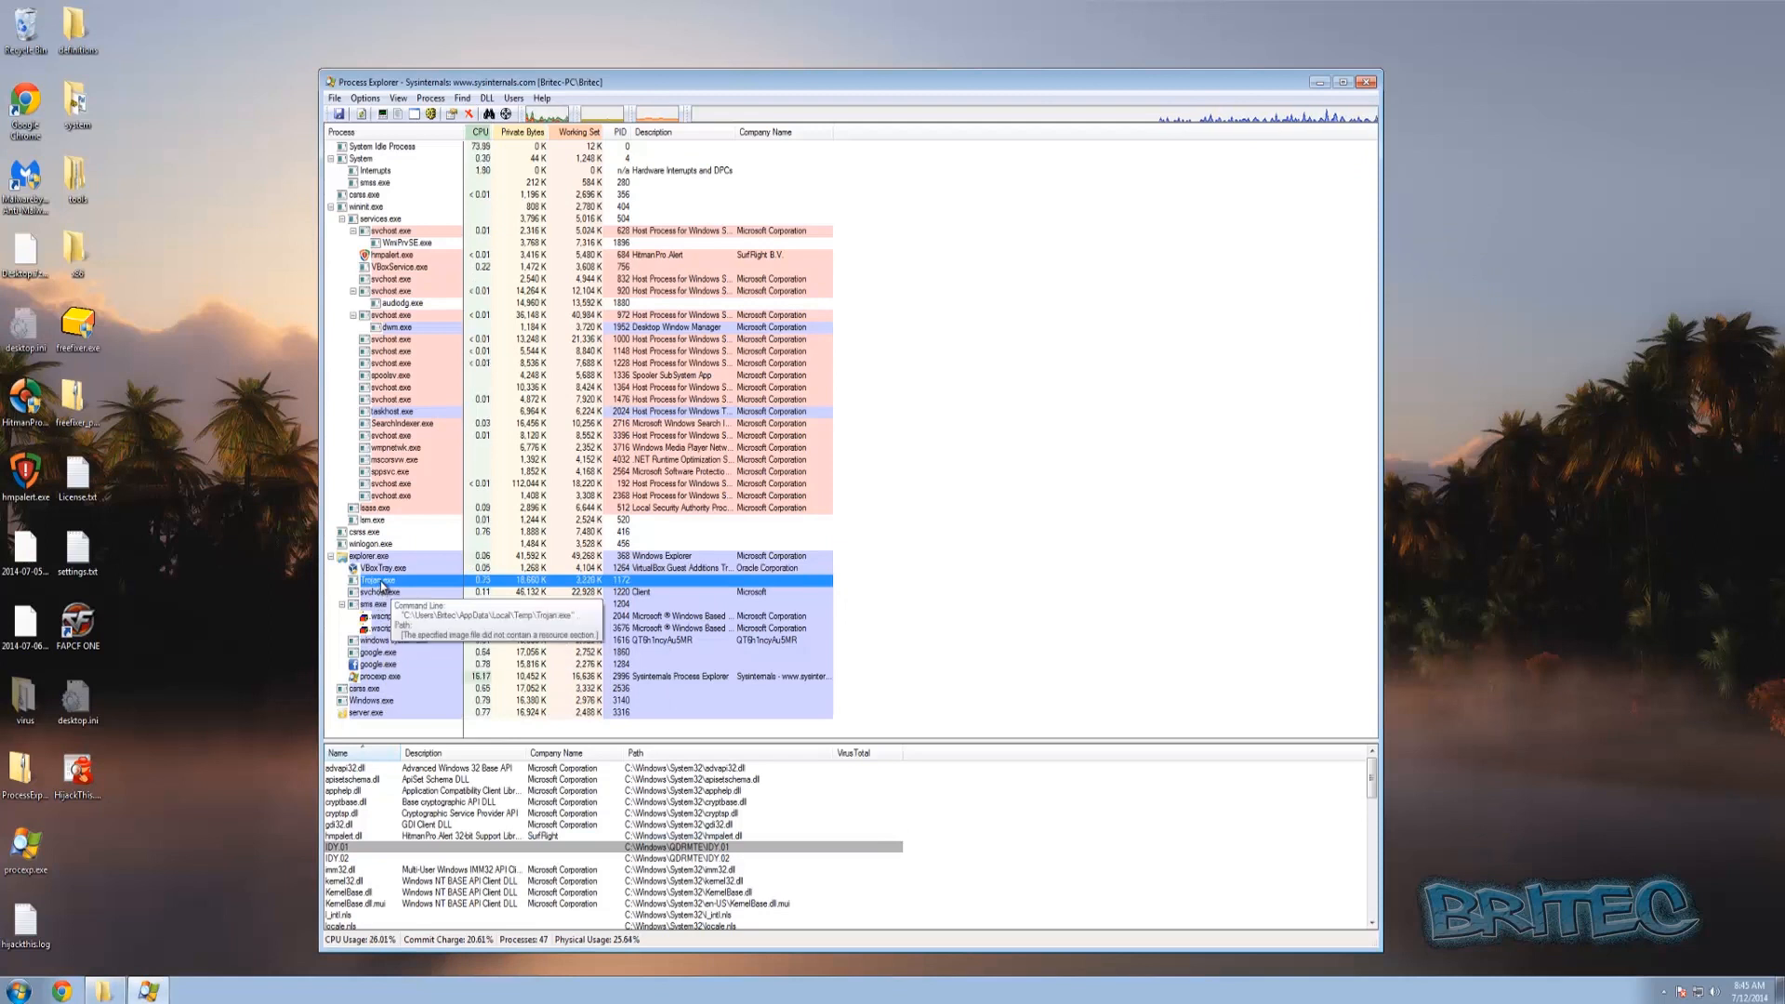
Submit the IDY.01 file loaded by Trojan.exe to VirusTotal for checking.
left_click(340, 849)
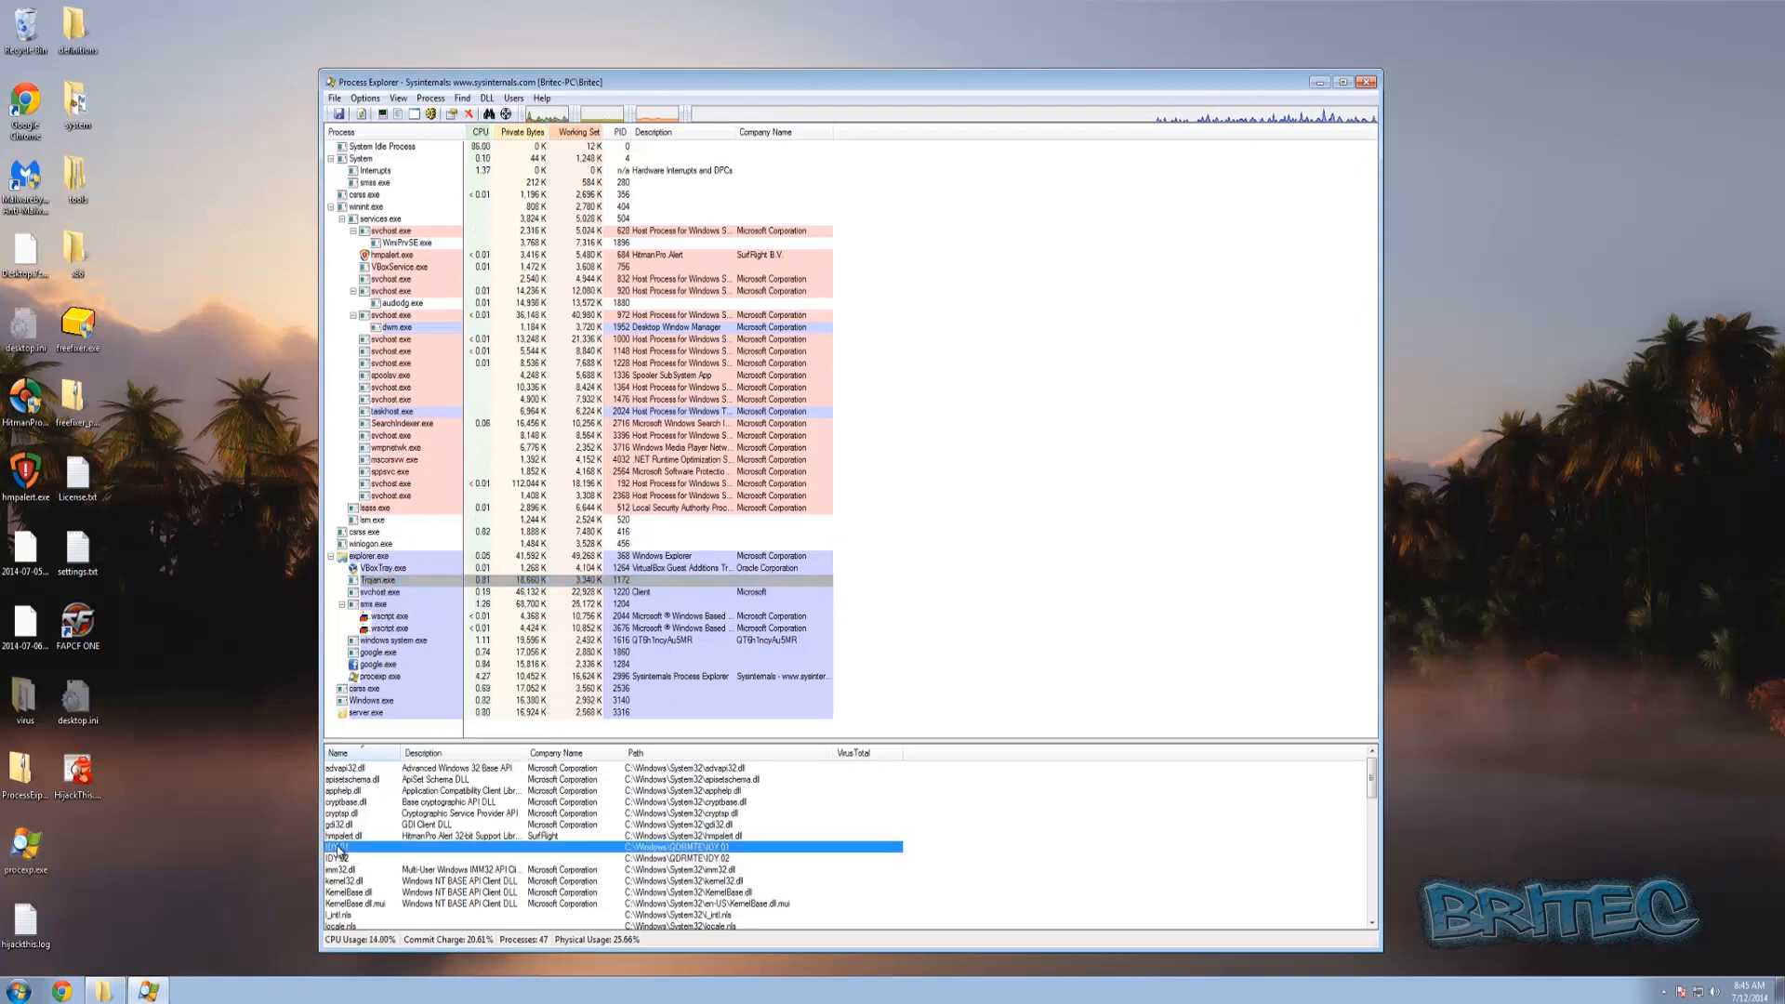
right_click(340, 849)
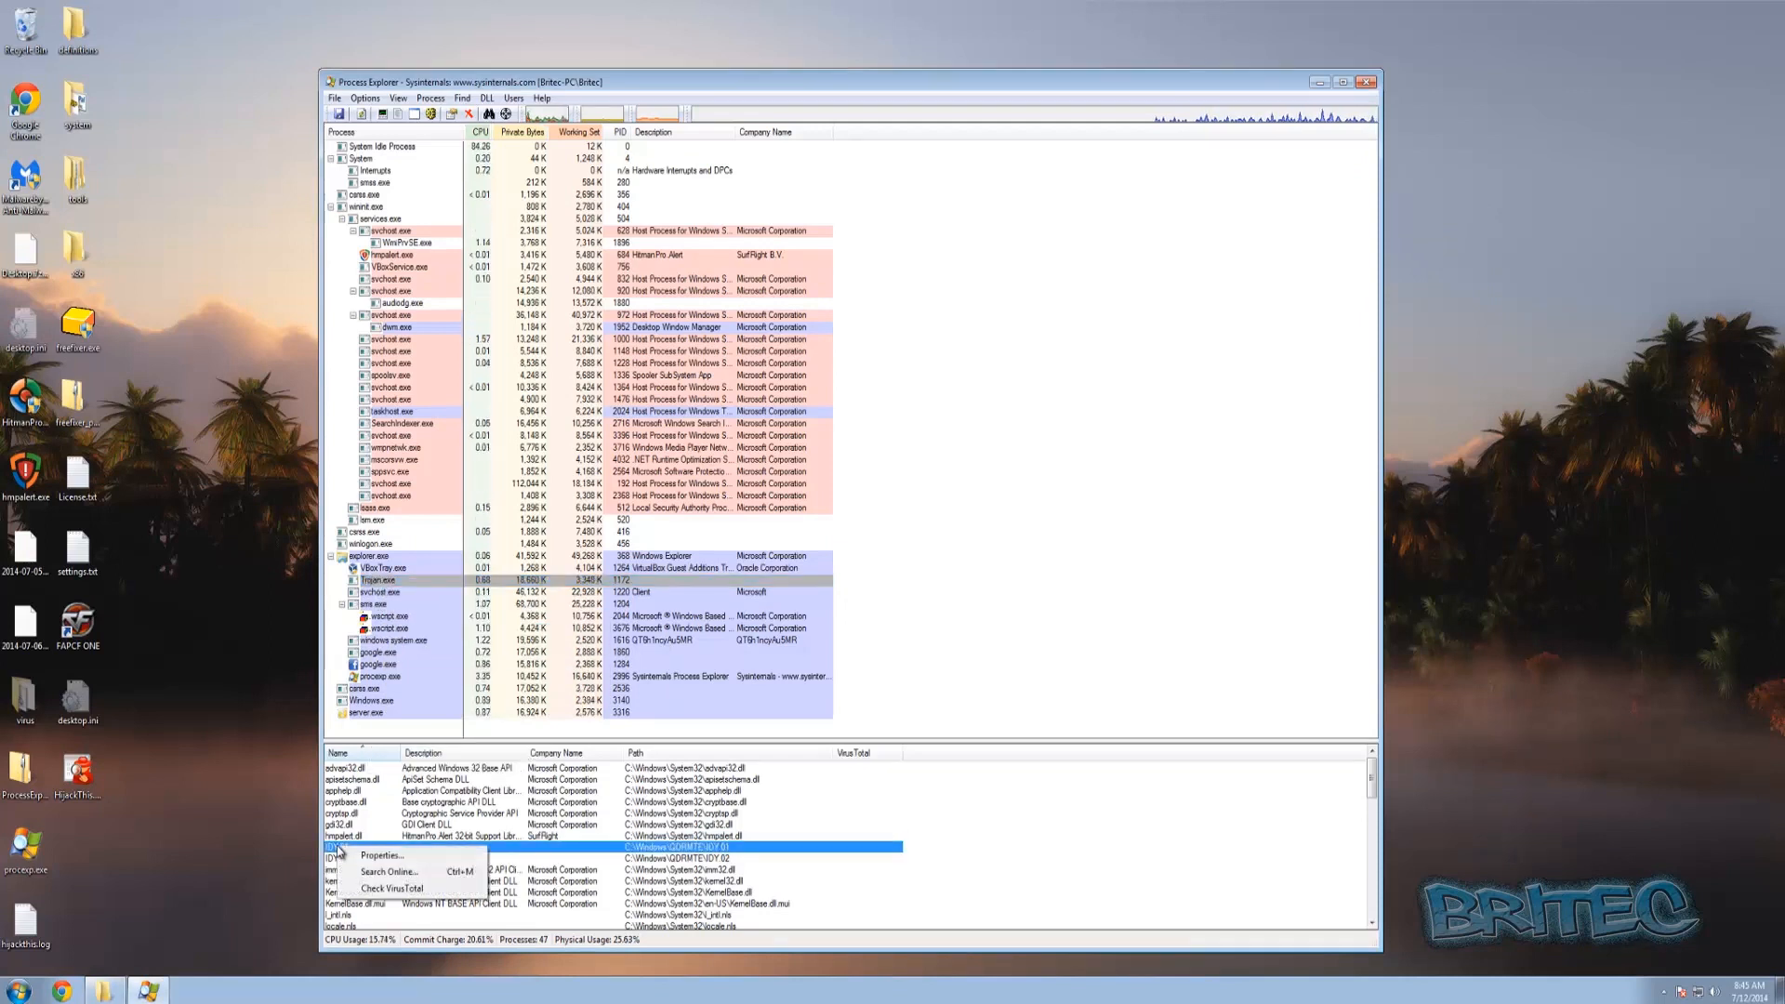
left_click(387, 890)
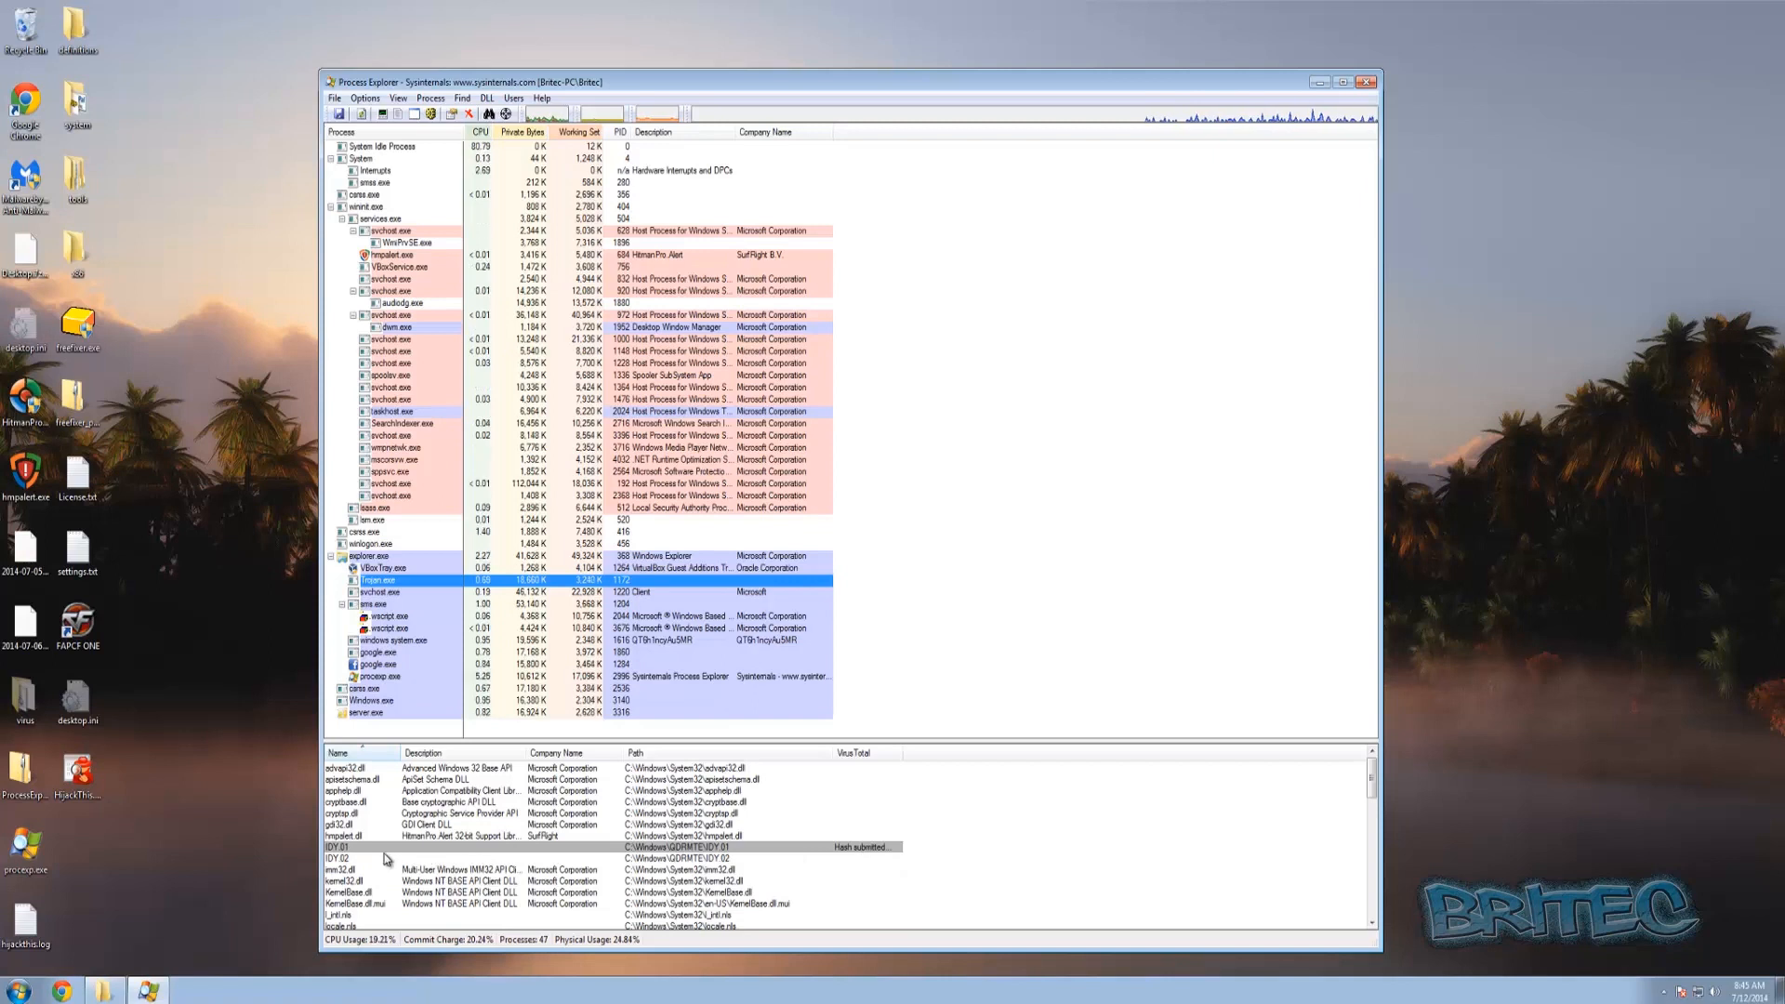
Select the IDY.02 entry and examine the VirusTotal column for IDY.01 and IDY.02.
right_click(357, 850)
left_click(356, 860)
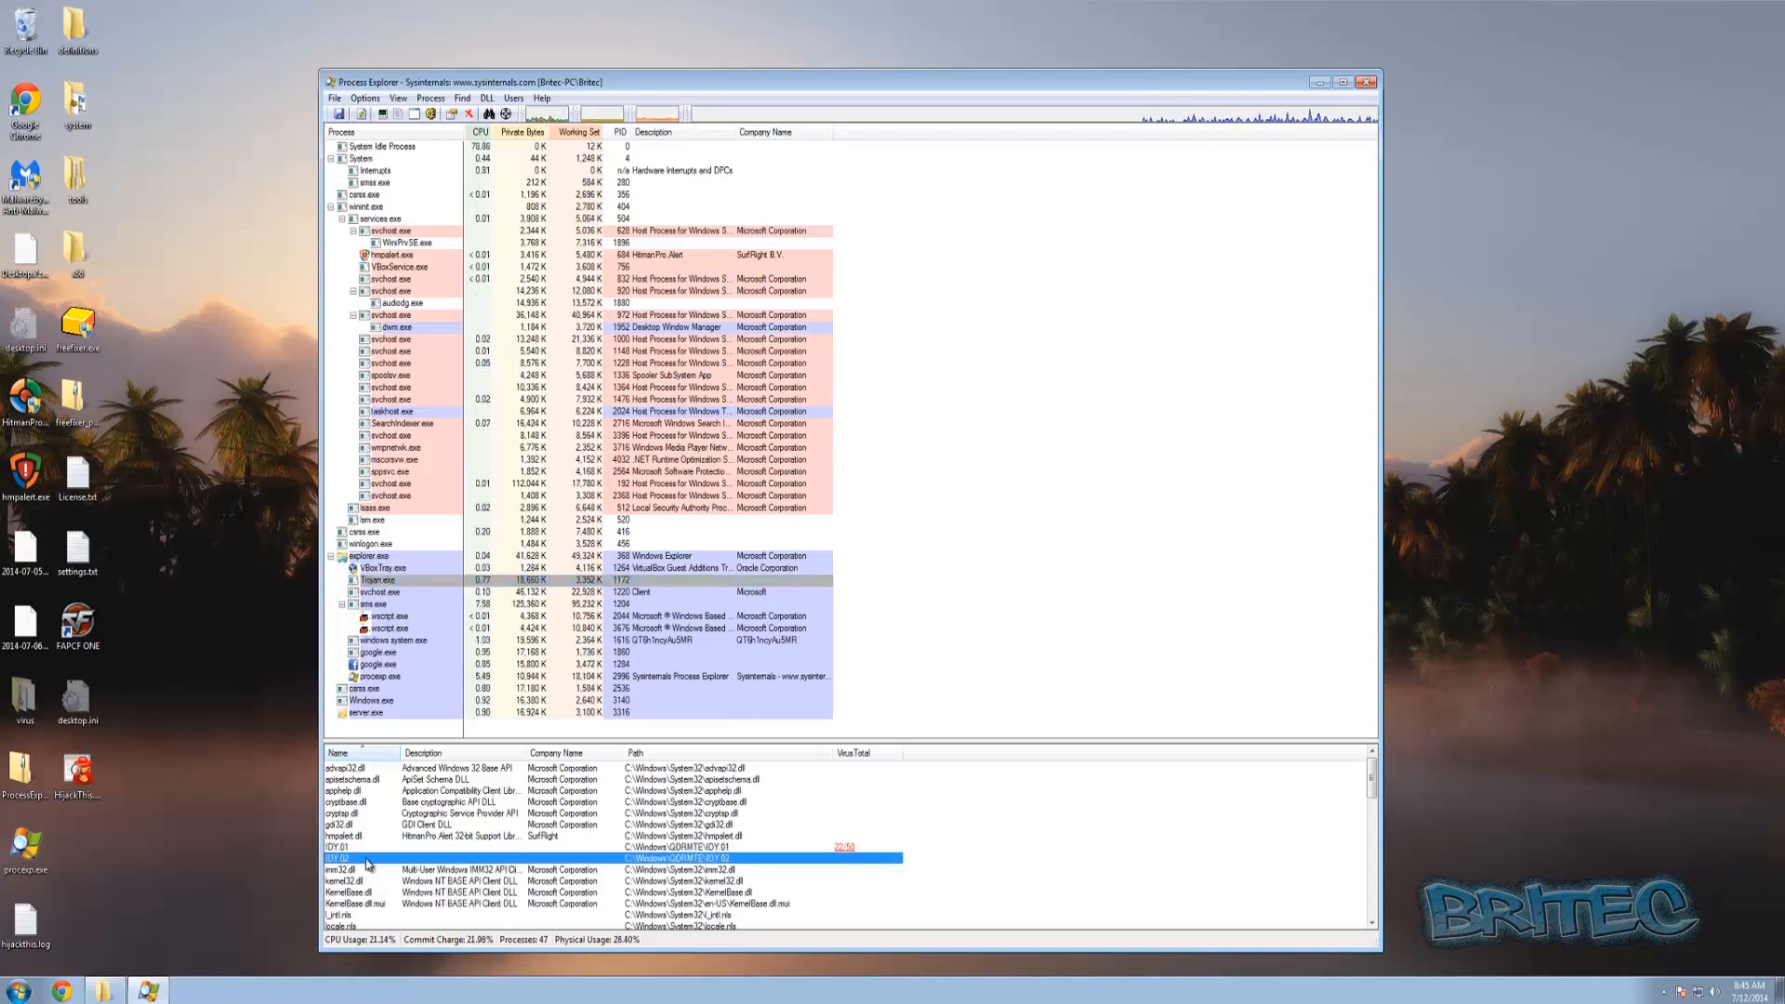
left_click(796, 850)
left_click(836, 860)
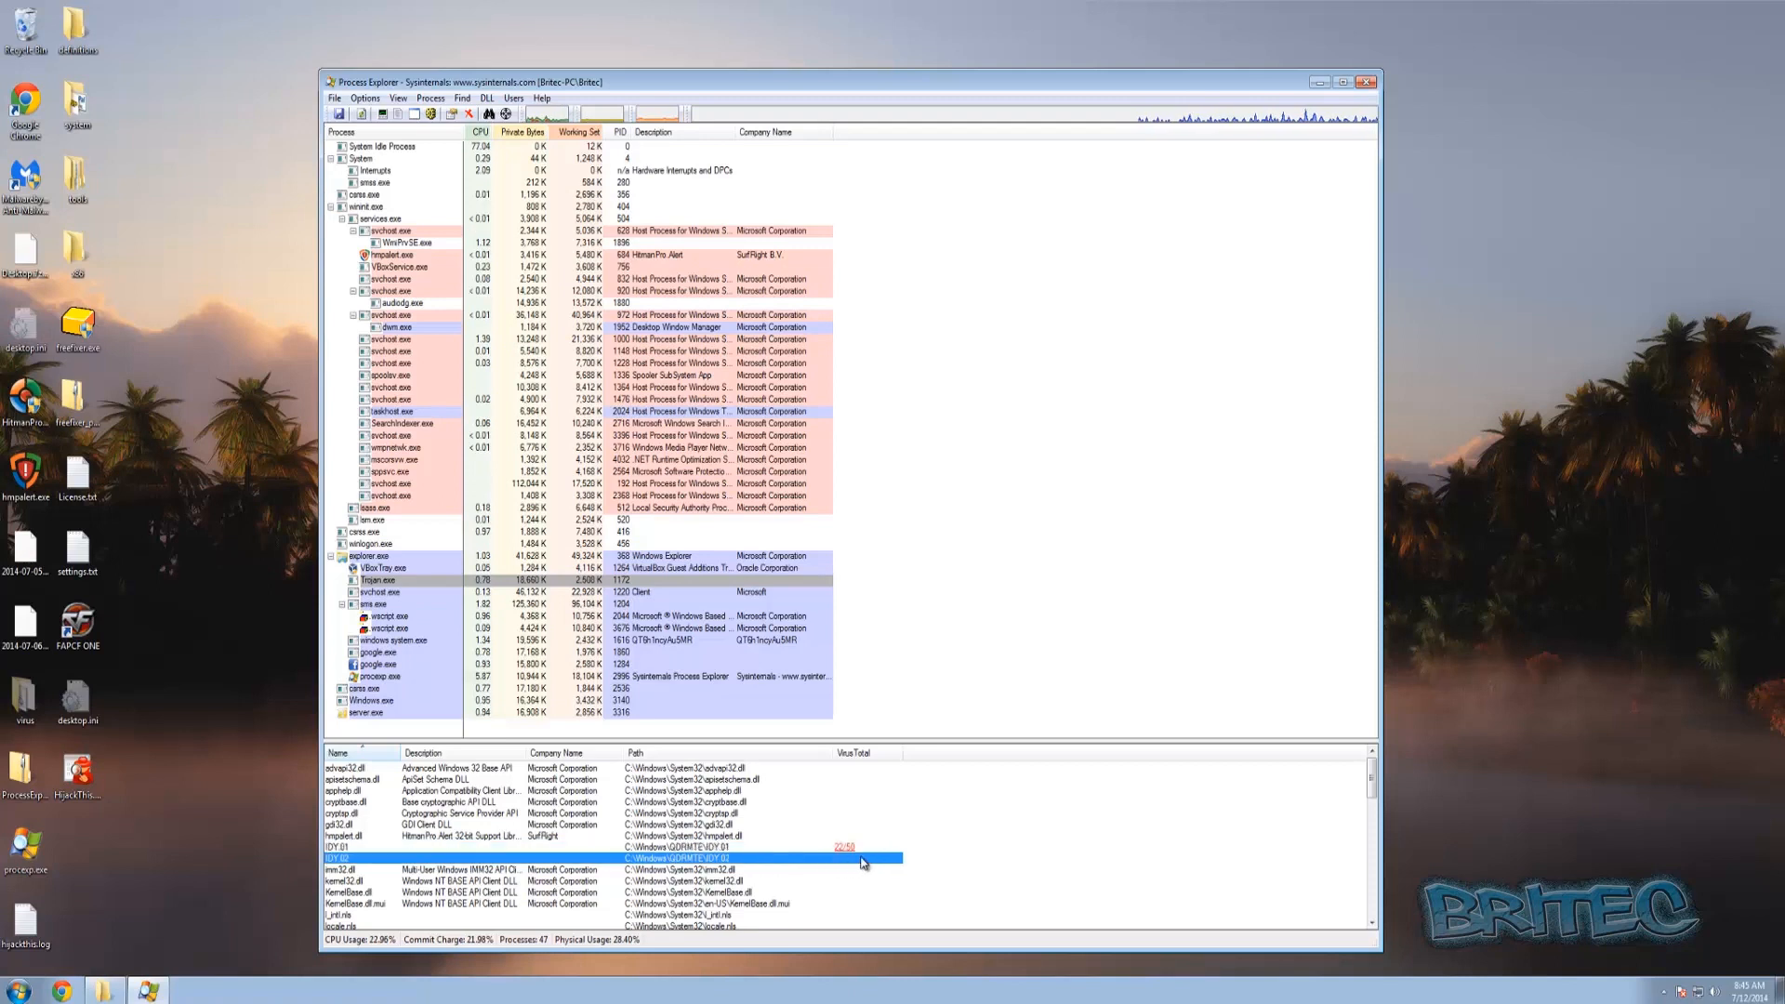
Open the VirusTotal report for IDY.01, examine the antivirus detection names, and close the browser.
left_click(846, 849)
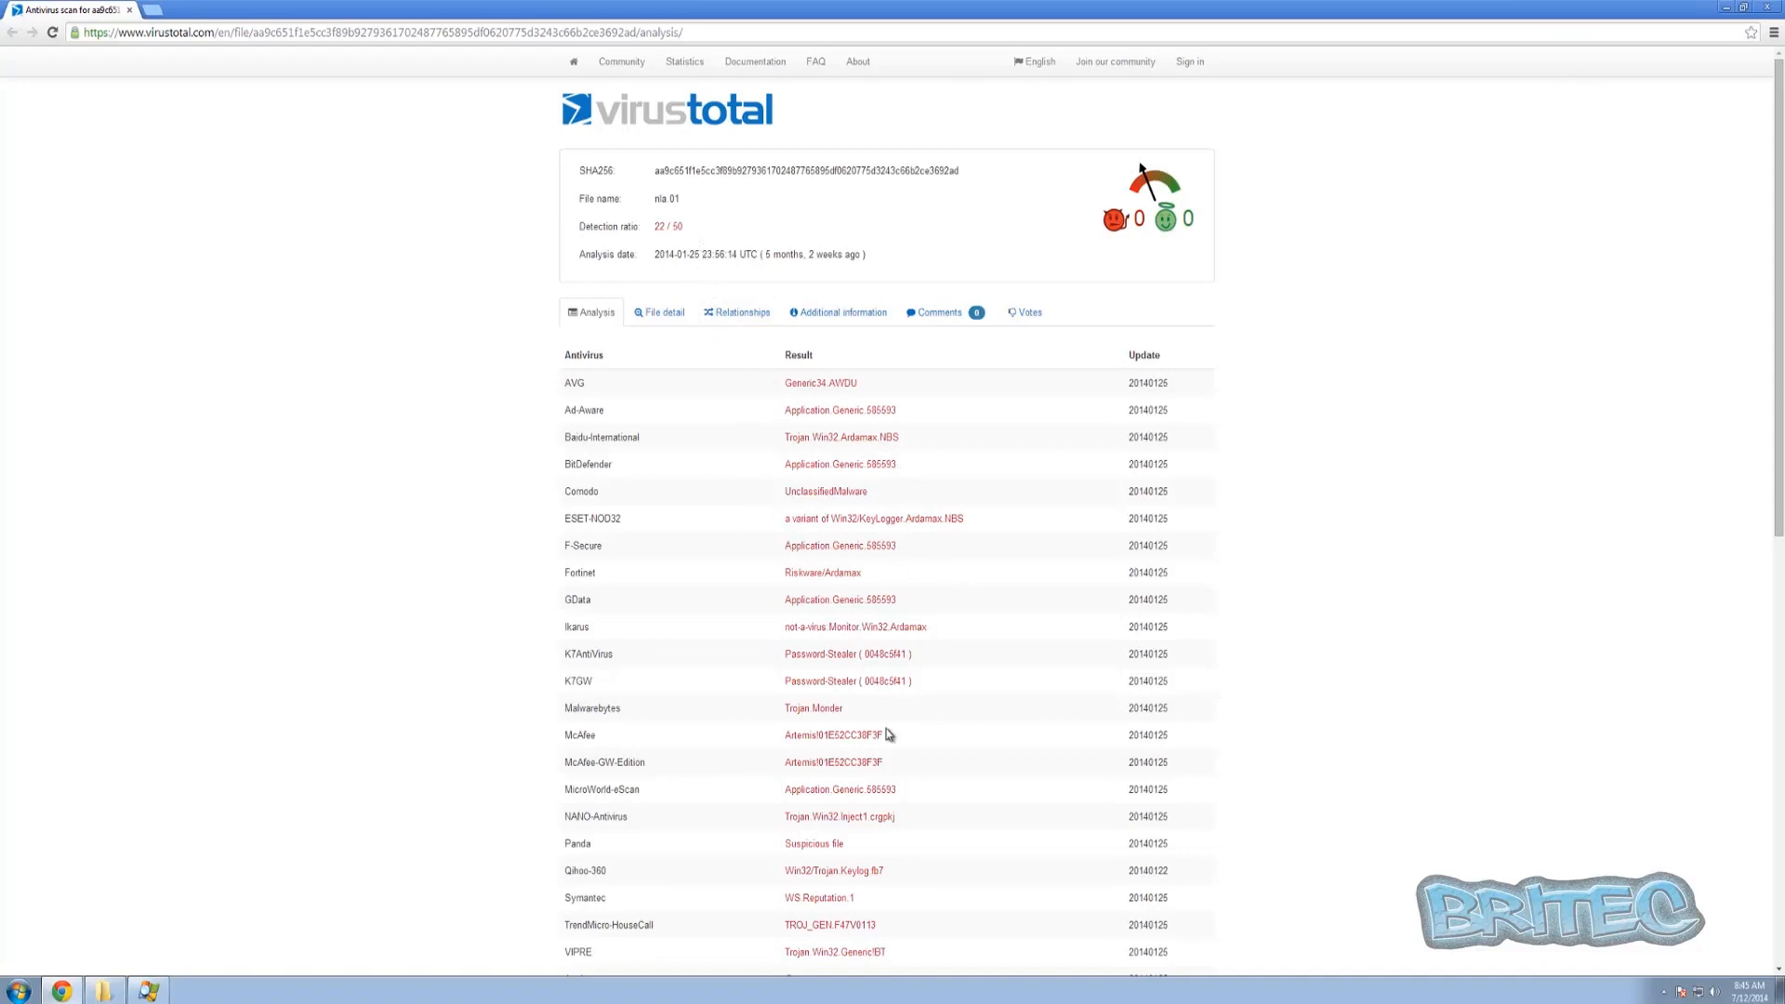
scroll(821, 733, "down", 1)
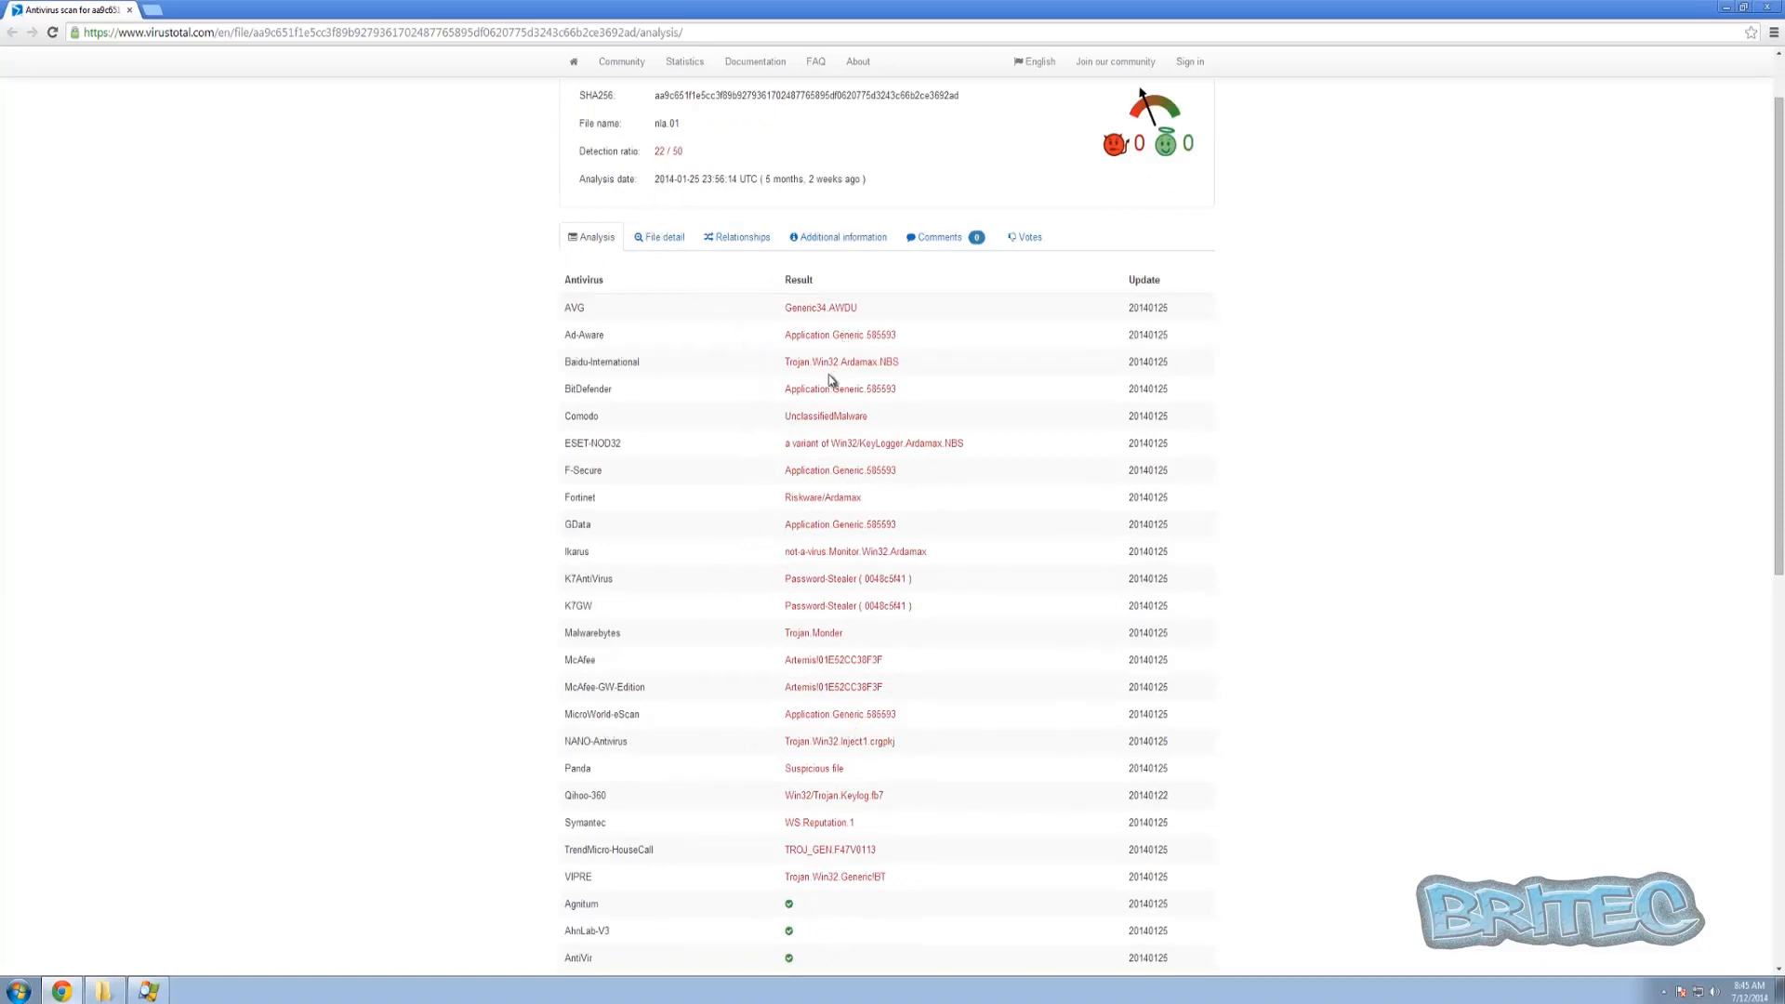
left_click_drag(898, 362, 846, 362)
left_click(803, 525)
left_click(1768, 9)
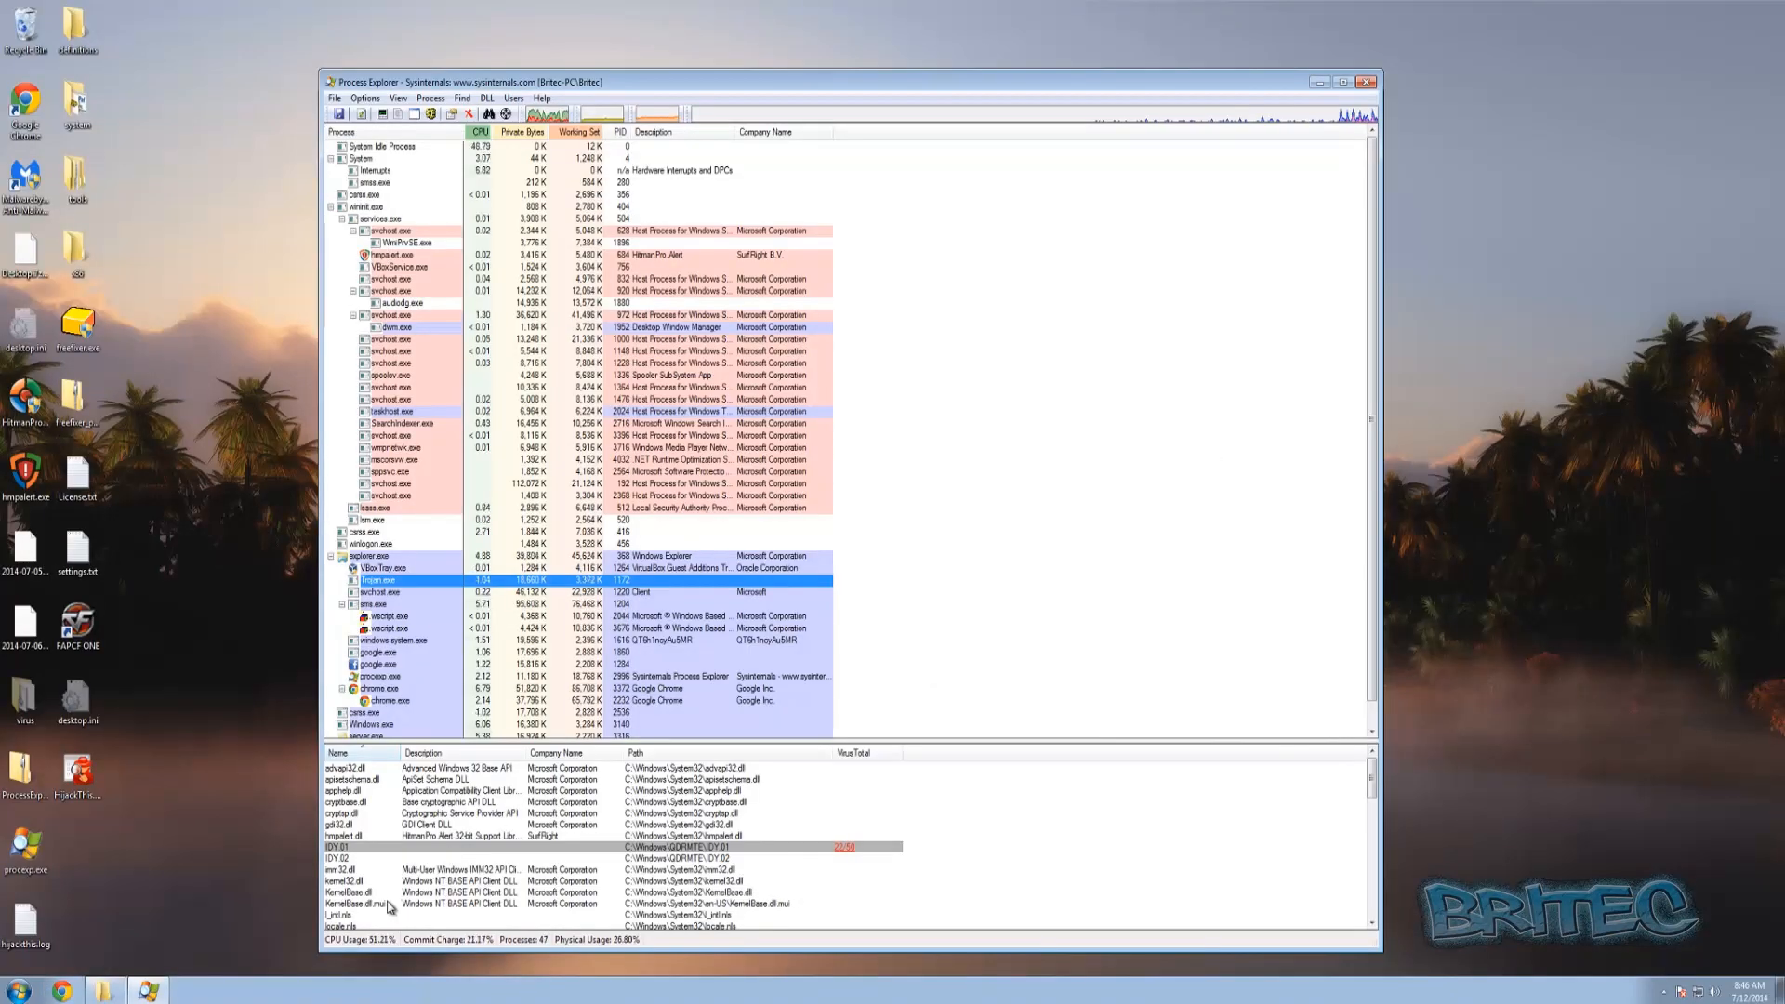
Submit the IDY.02 file loaded by Trojan.exe to VirusTotal for checking.
left_click(336, 858)
right_click(339, 863)
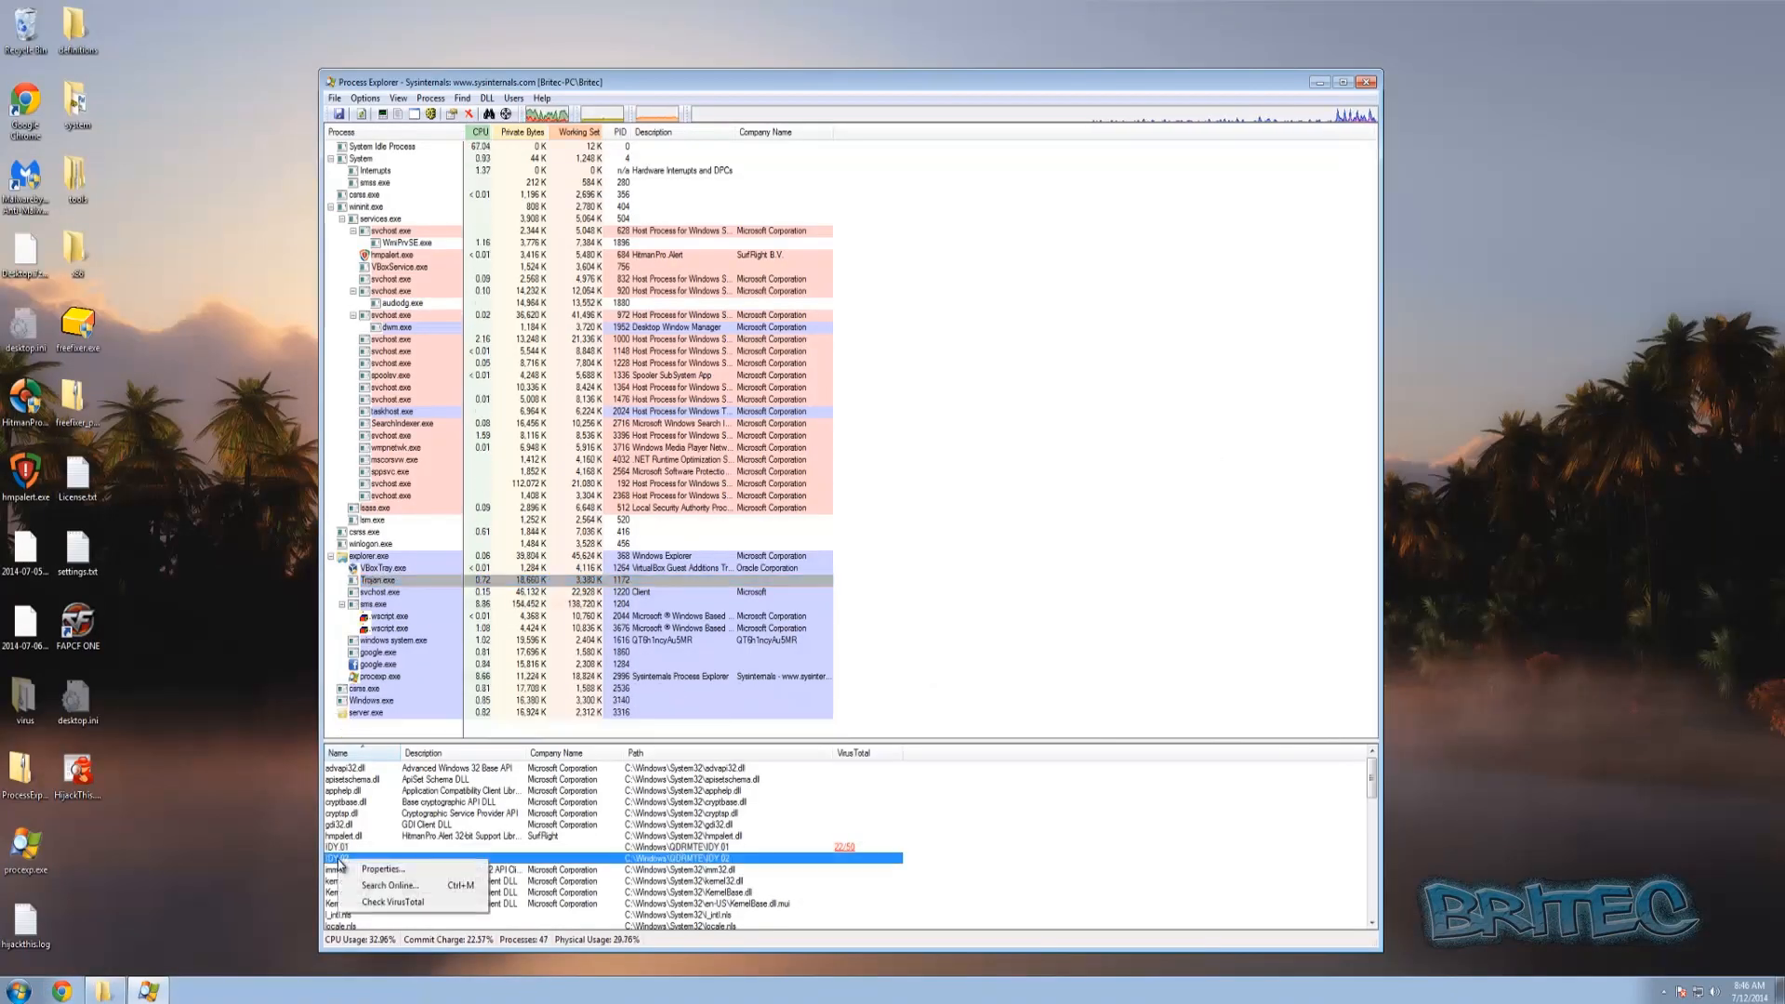
left_click(381, 904)
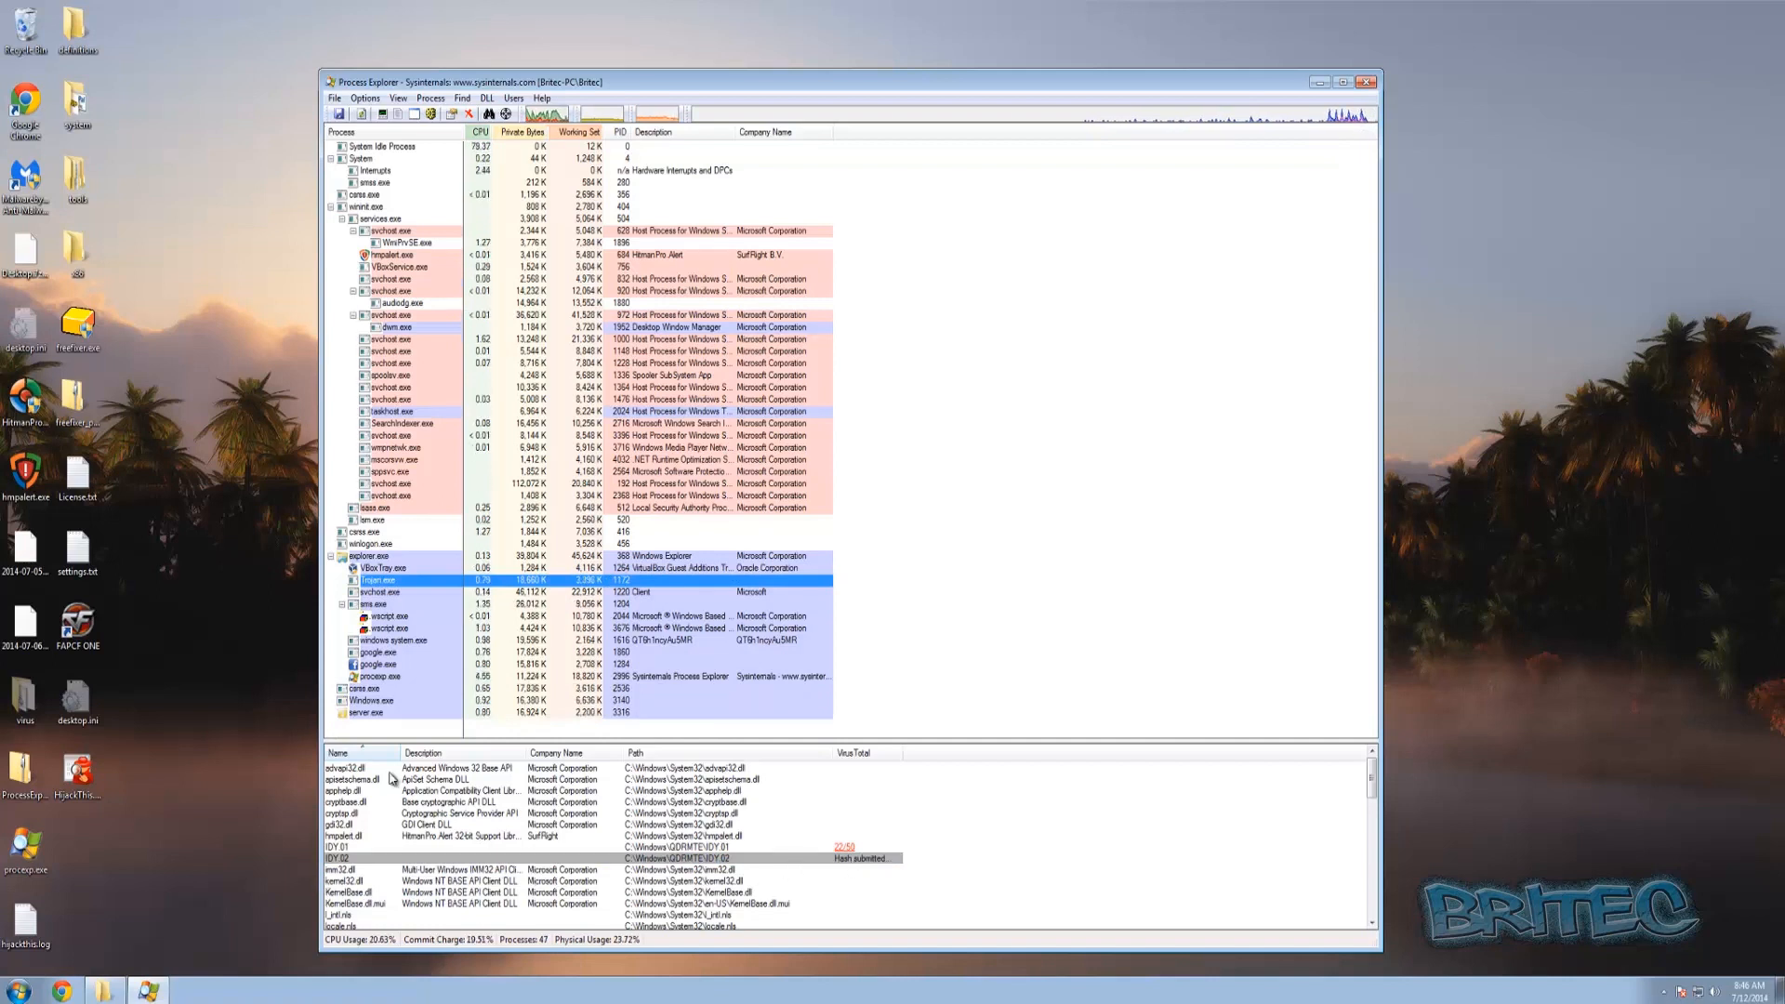
Submit the svchost.exe process running under explorer.exe to VirusTotal and dismiss the information message.
left_click(379, 592)
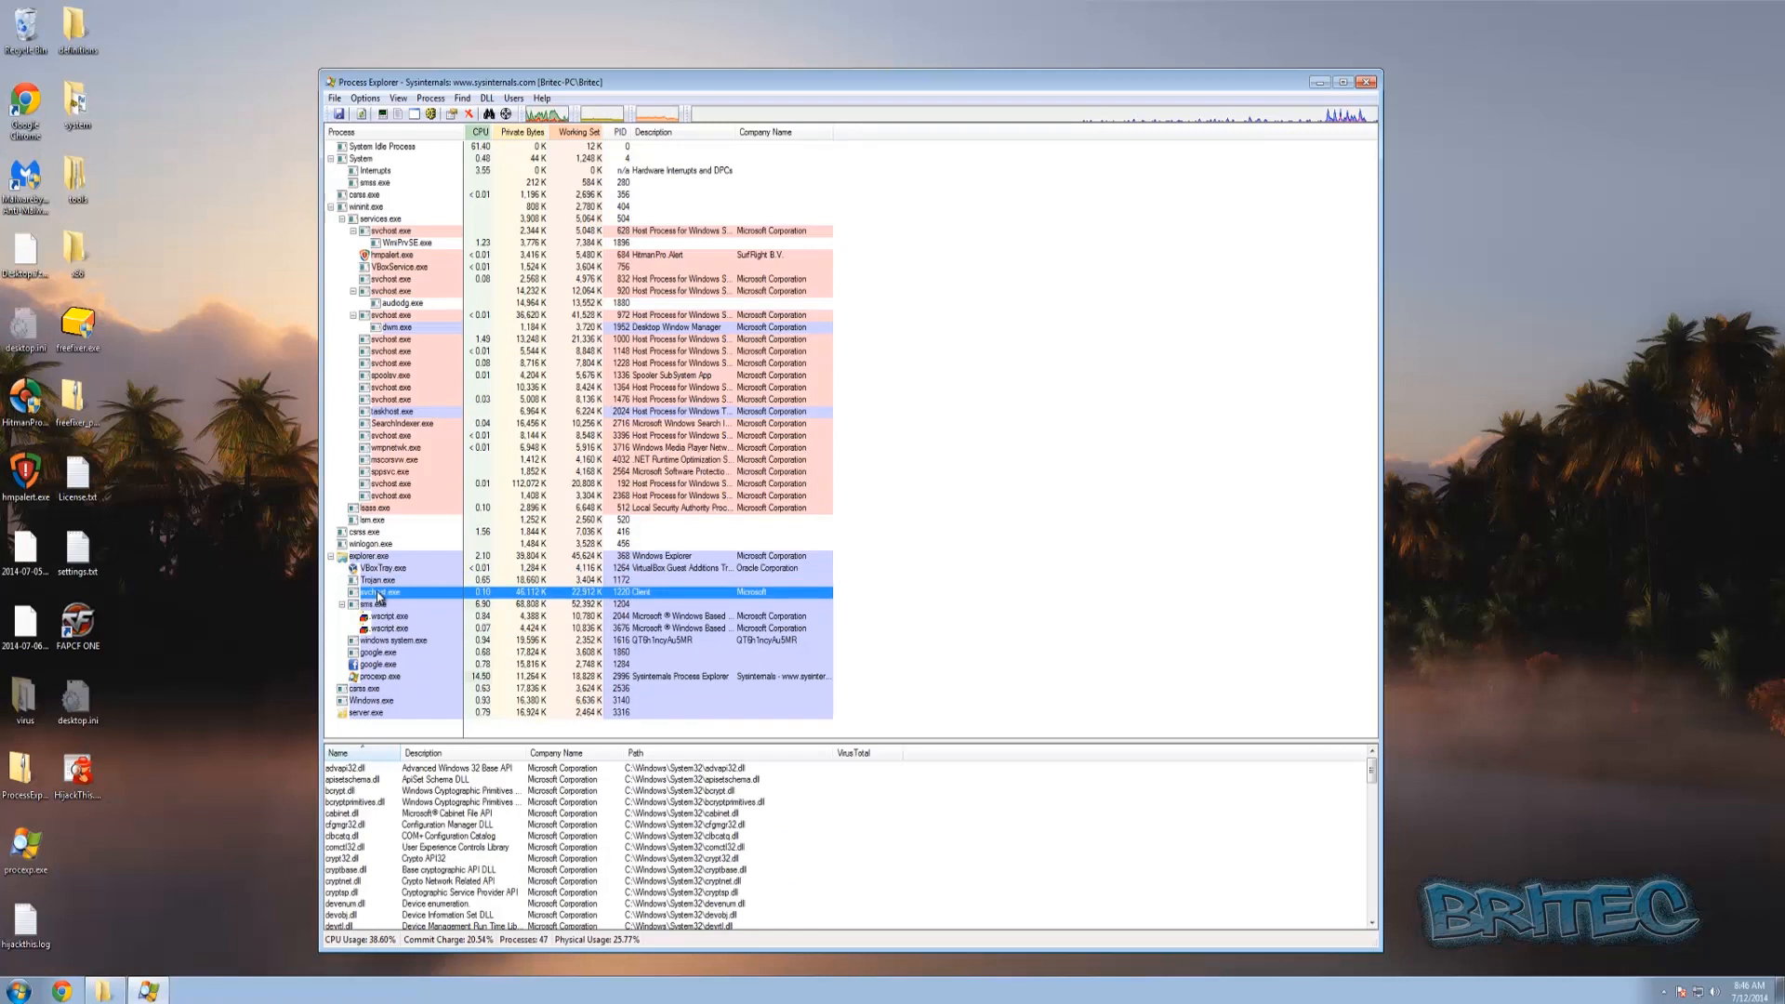
mouse_move(381, 600)
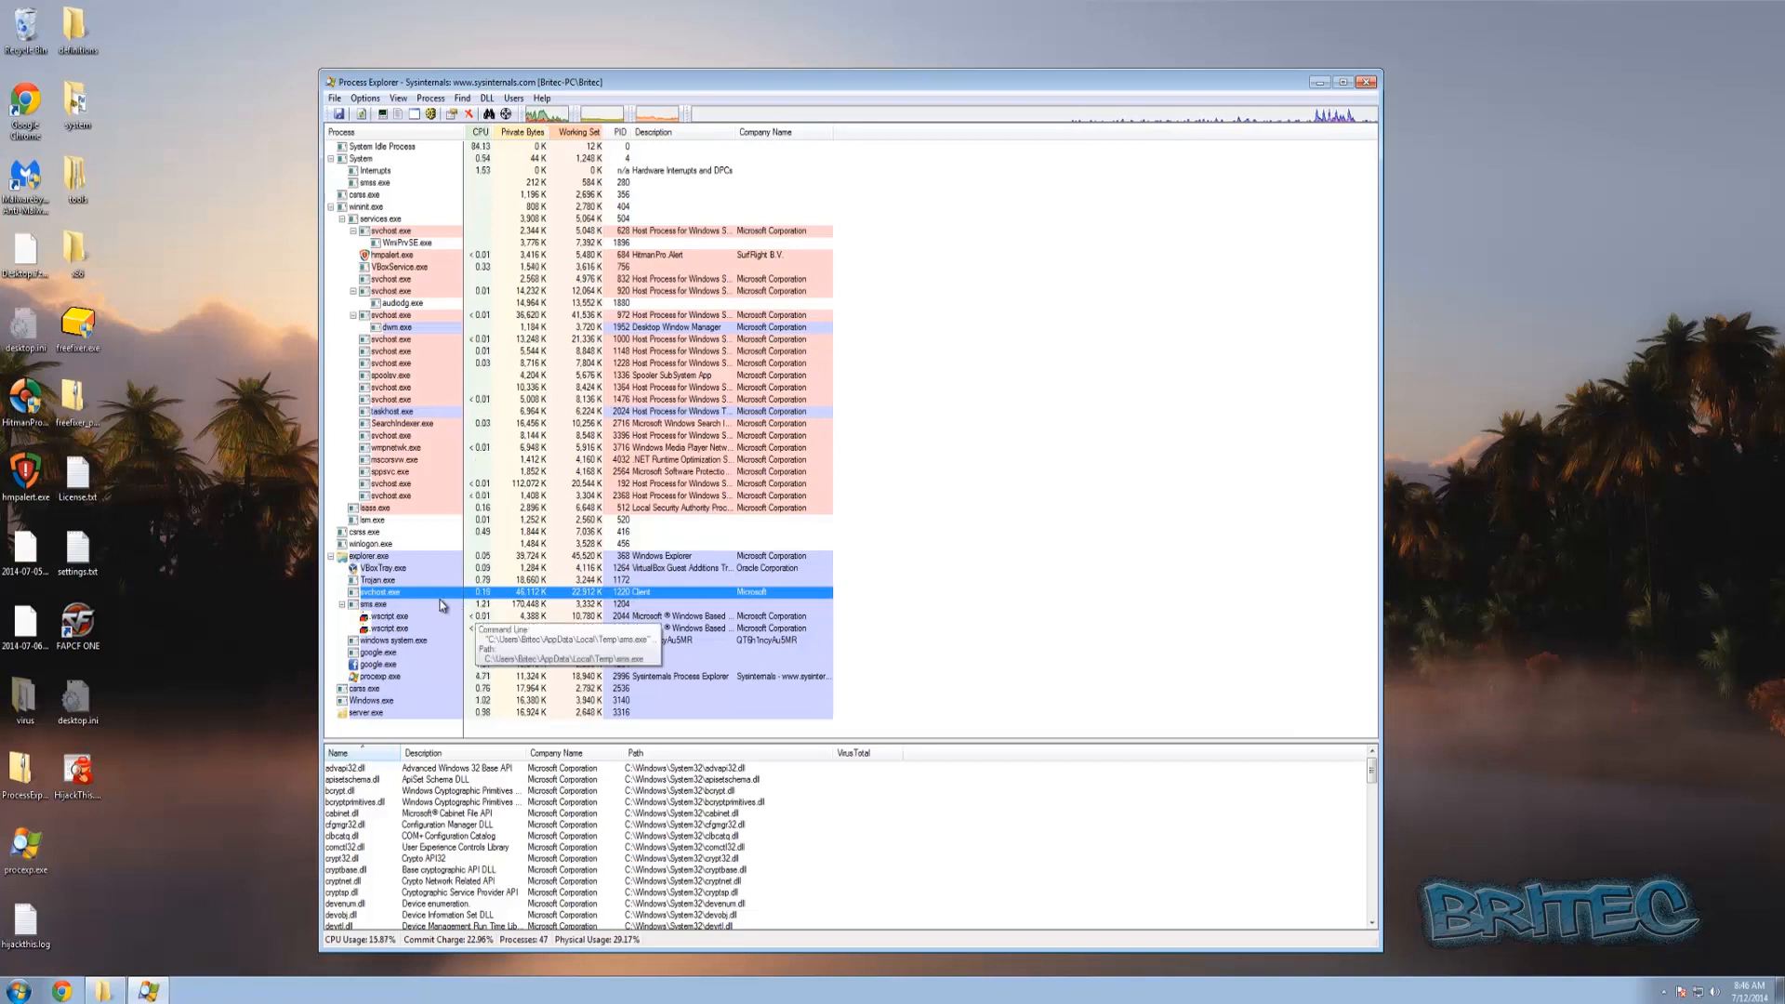
right_click(397, 594)
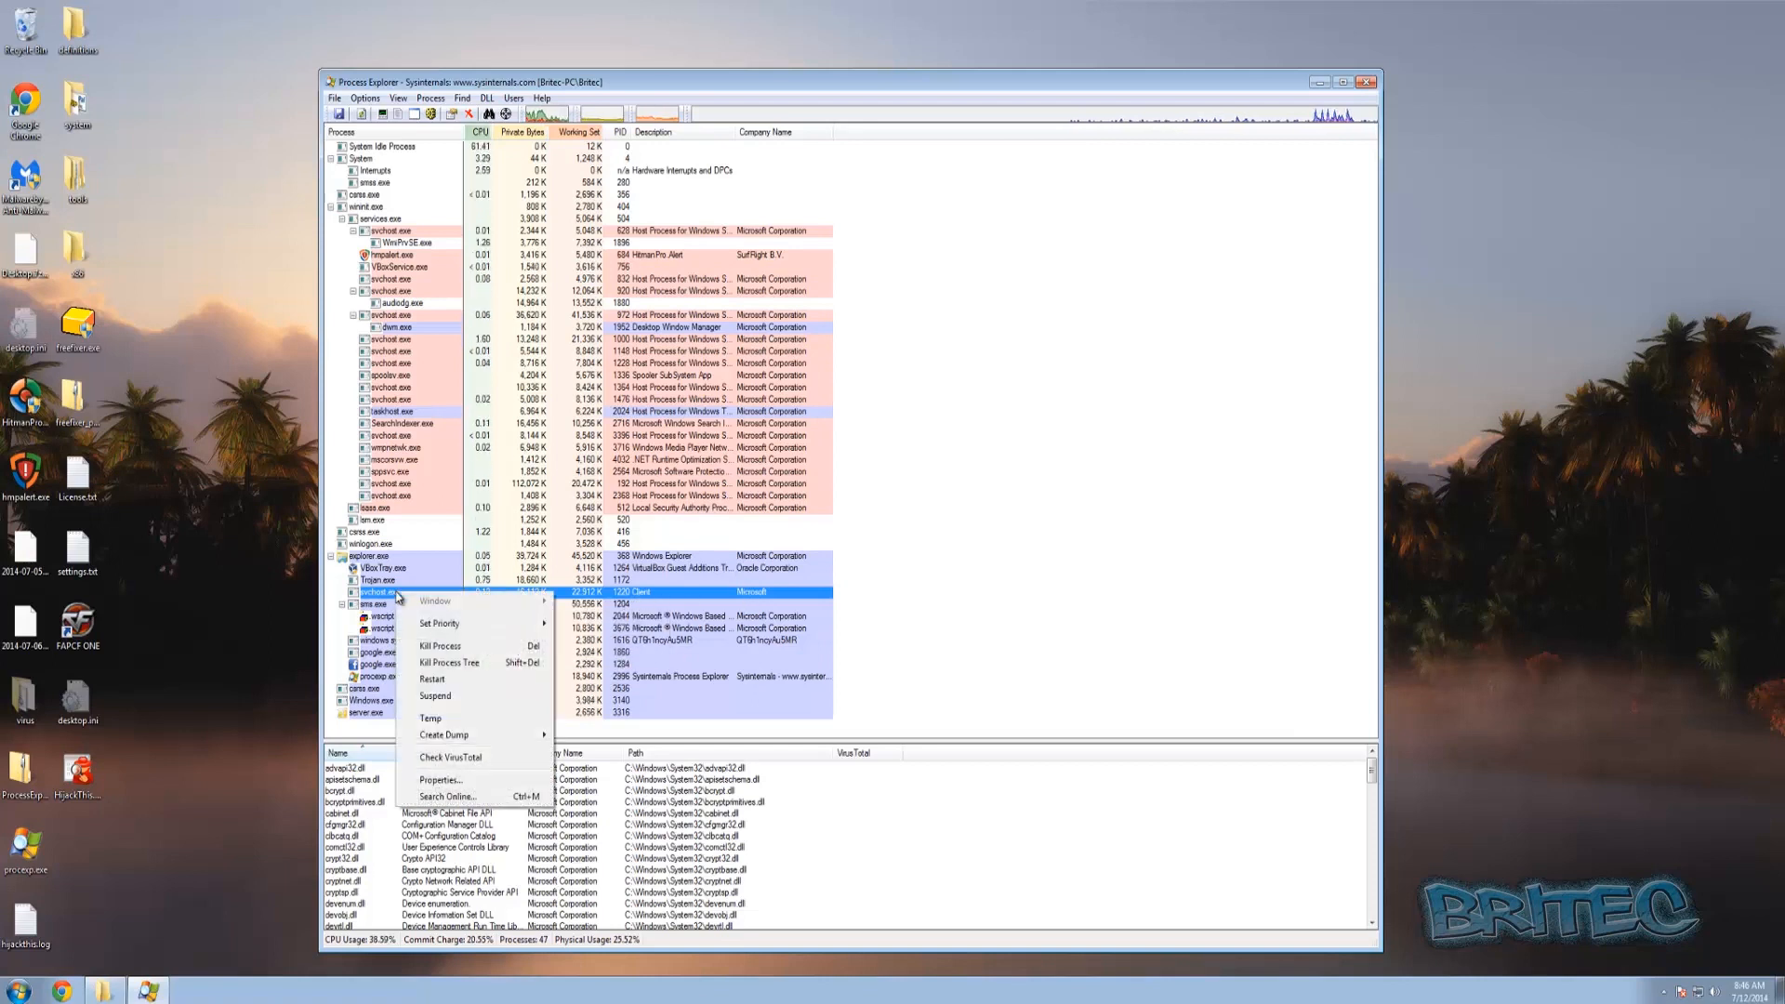
left_click(452, 757)
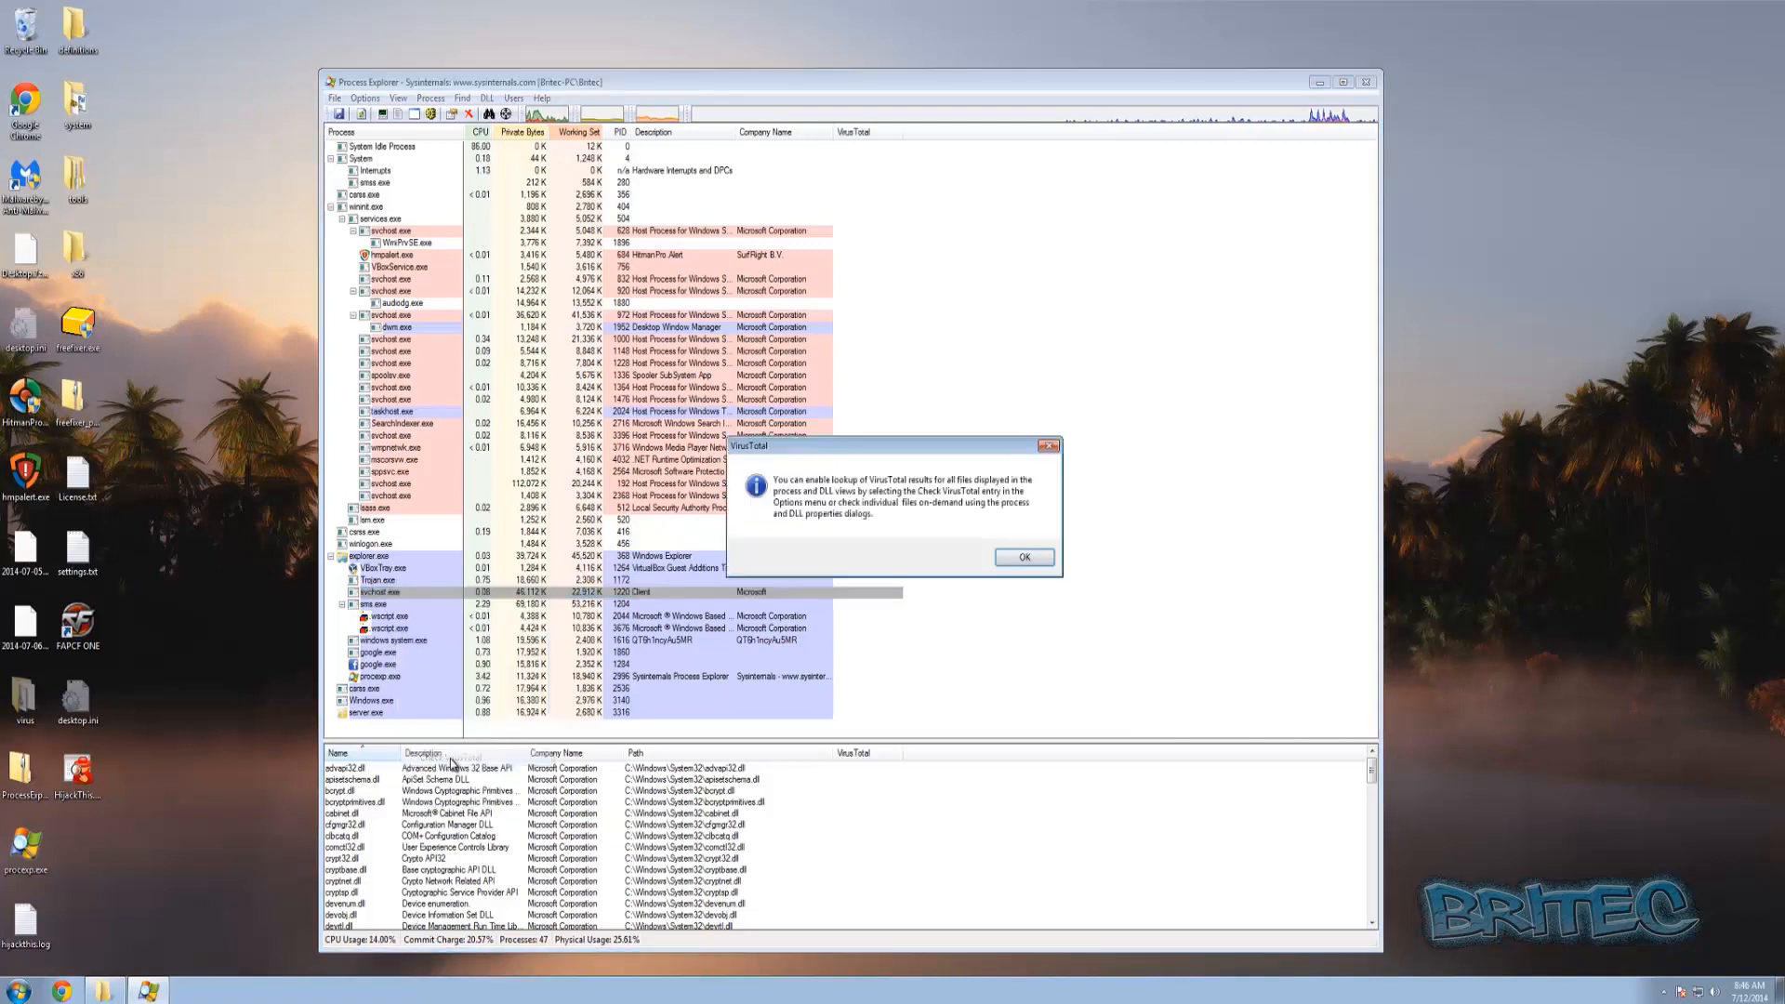
left_click(1023, 557)
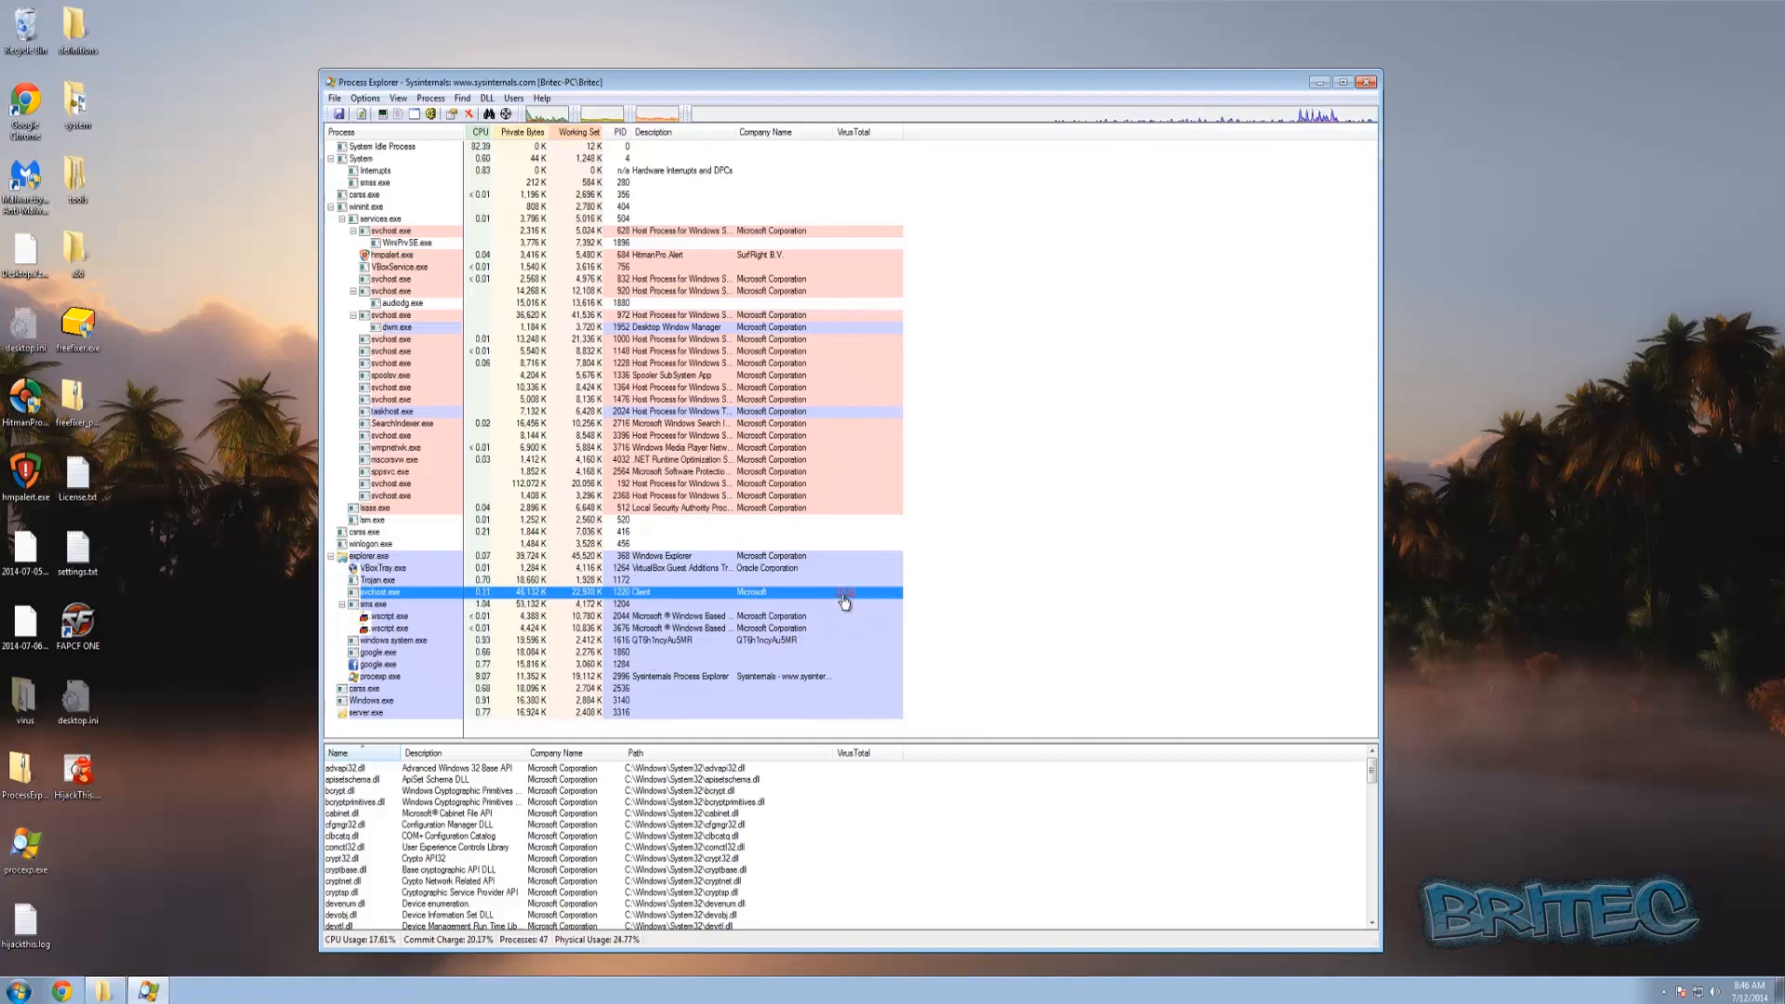
Open the VirusTotal report for the checked svchost.exe, examine its antivirus results, and close the browser.
left_click(845, 596)
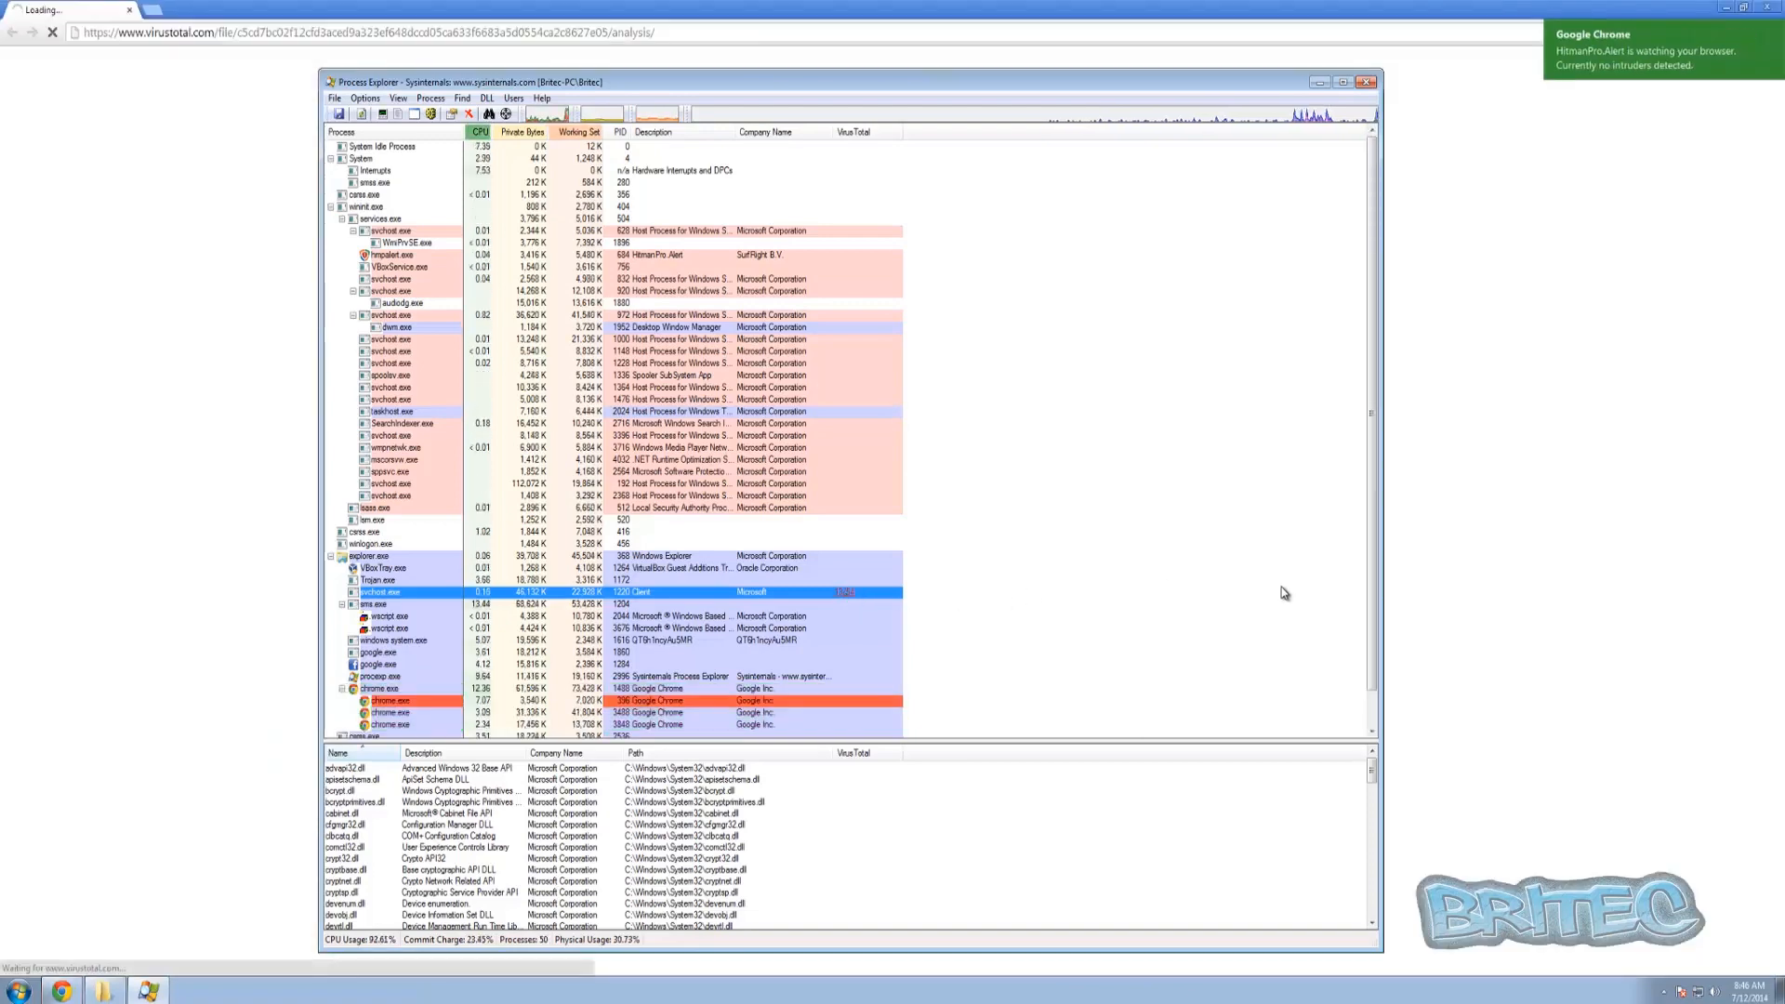
left_click(1479, 594)
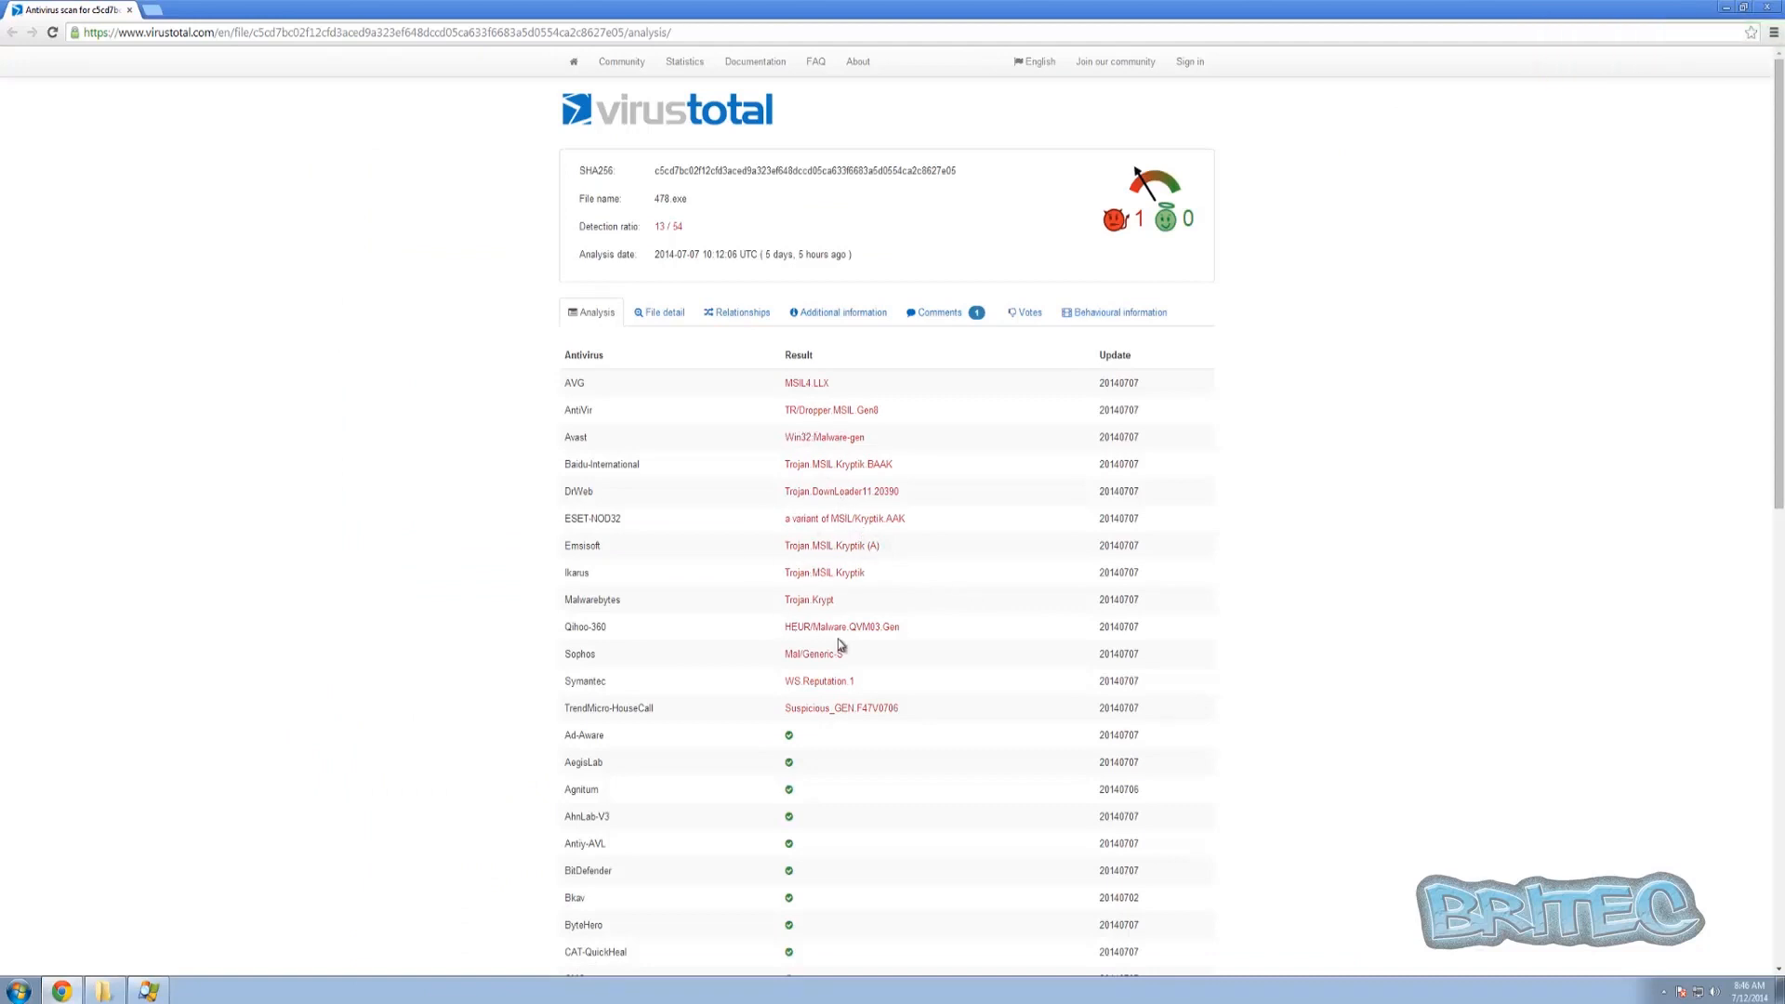
left_click(1769, 8)
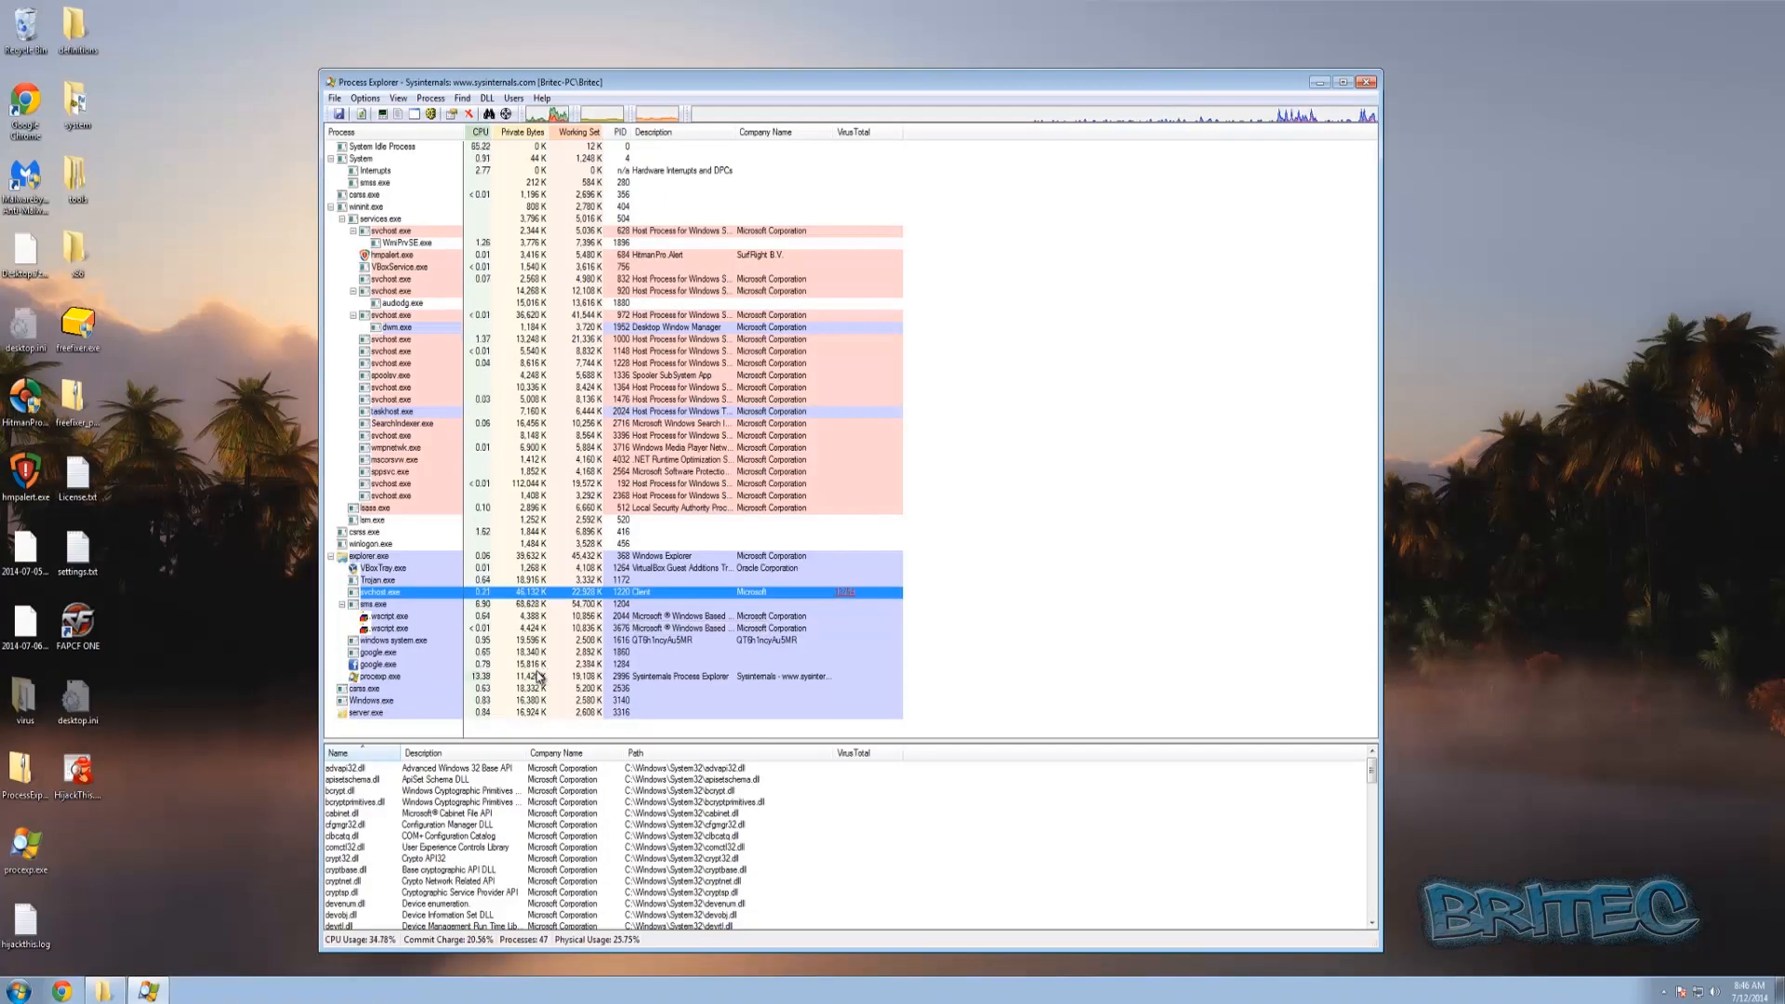
Submit the server.exe process to VirusTotal for checking.
left_click(376, 713)
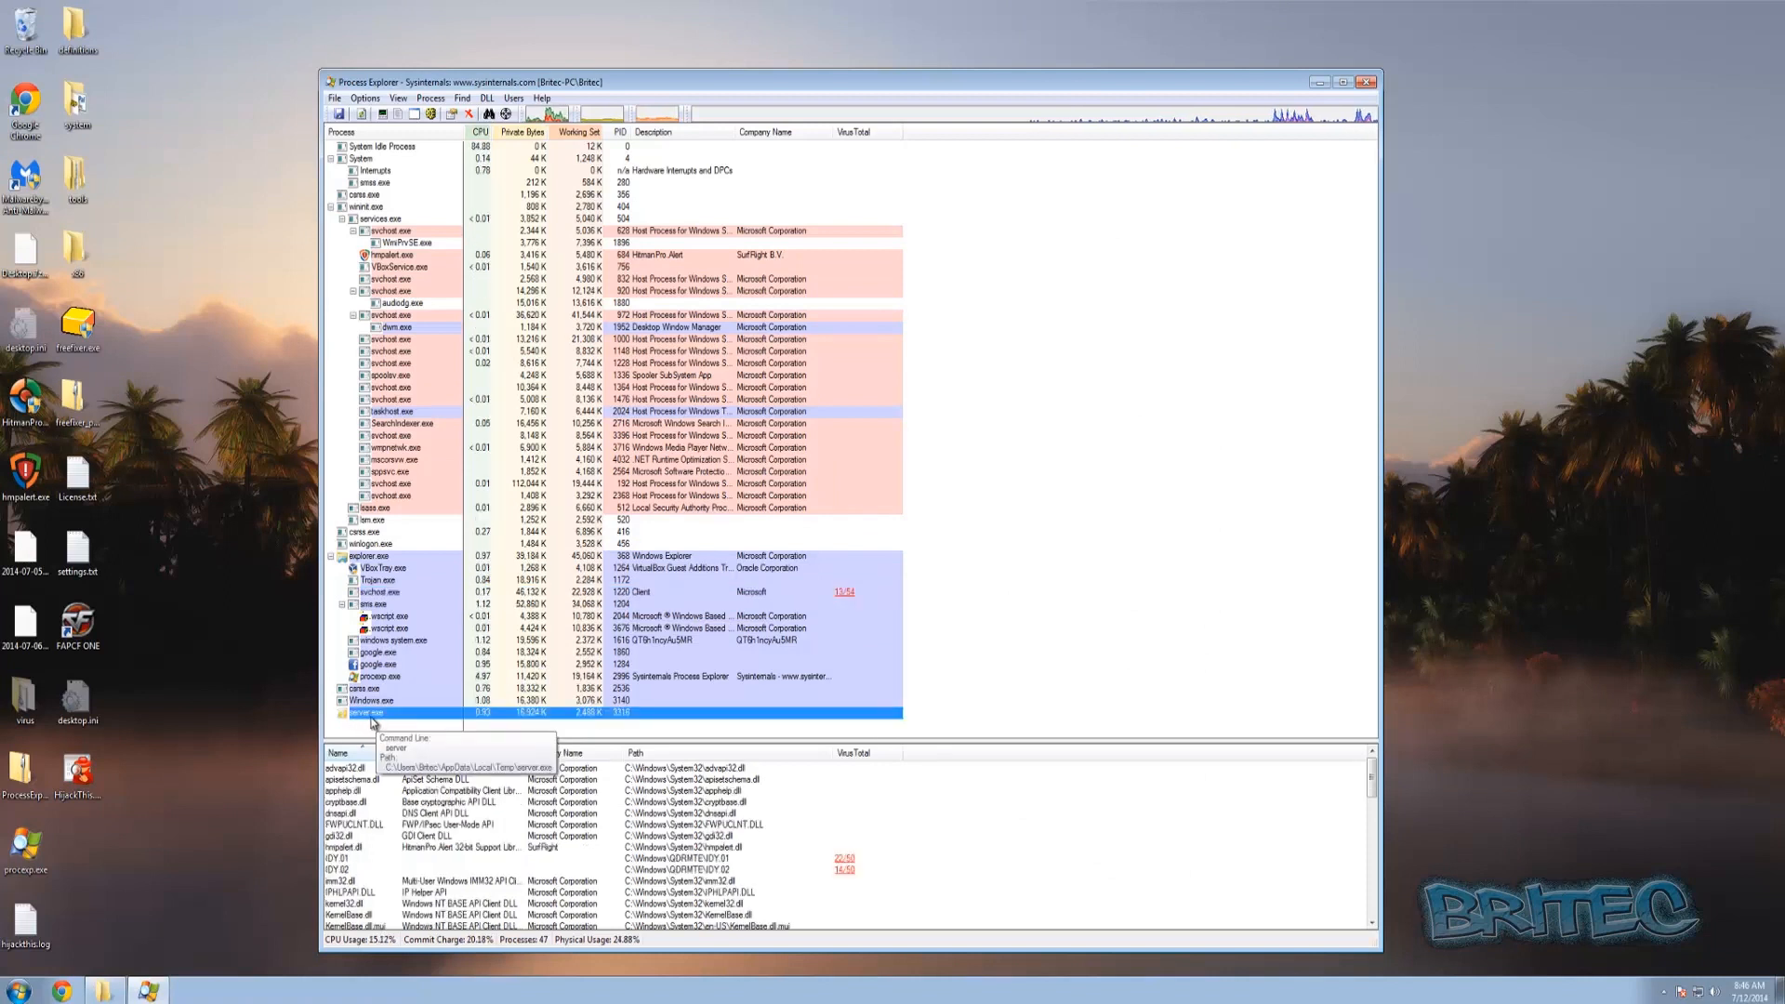
right_click(371, 721)
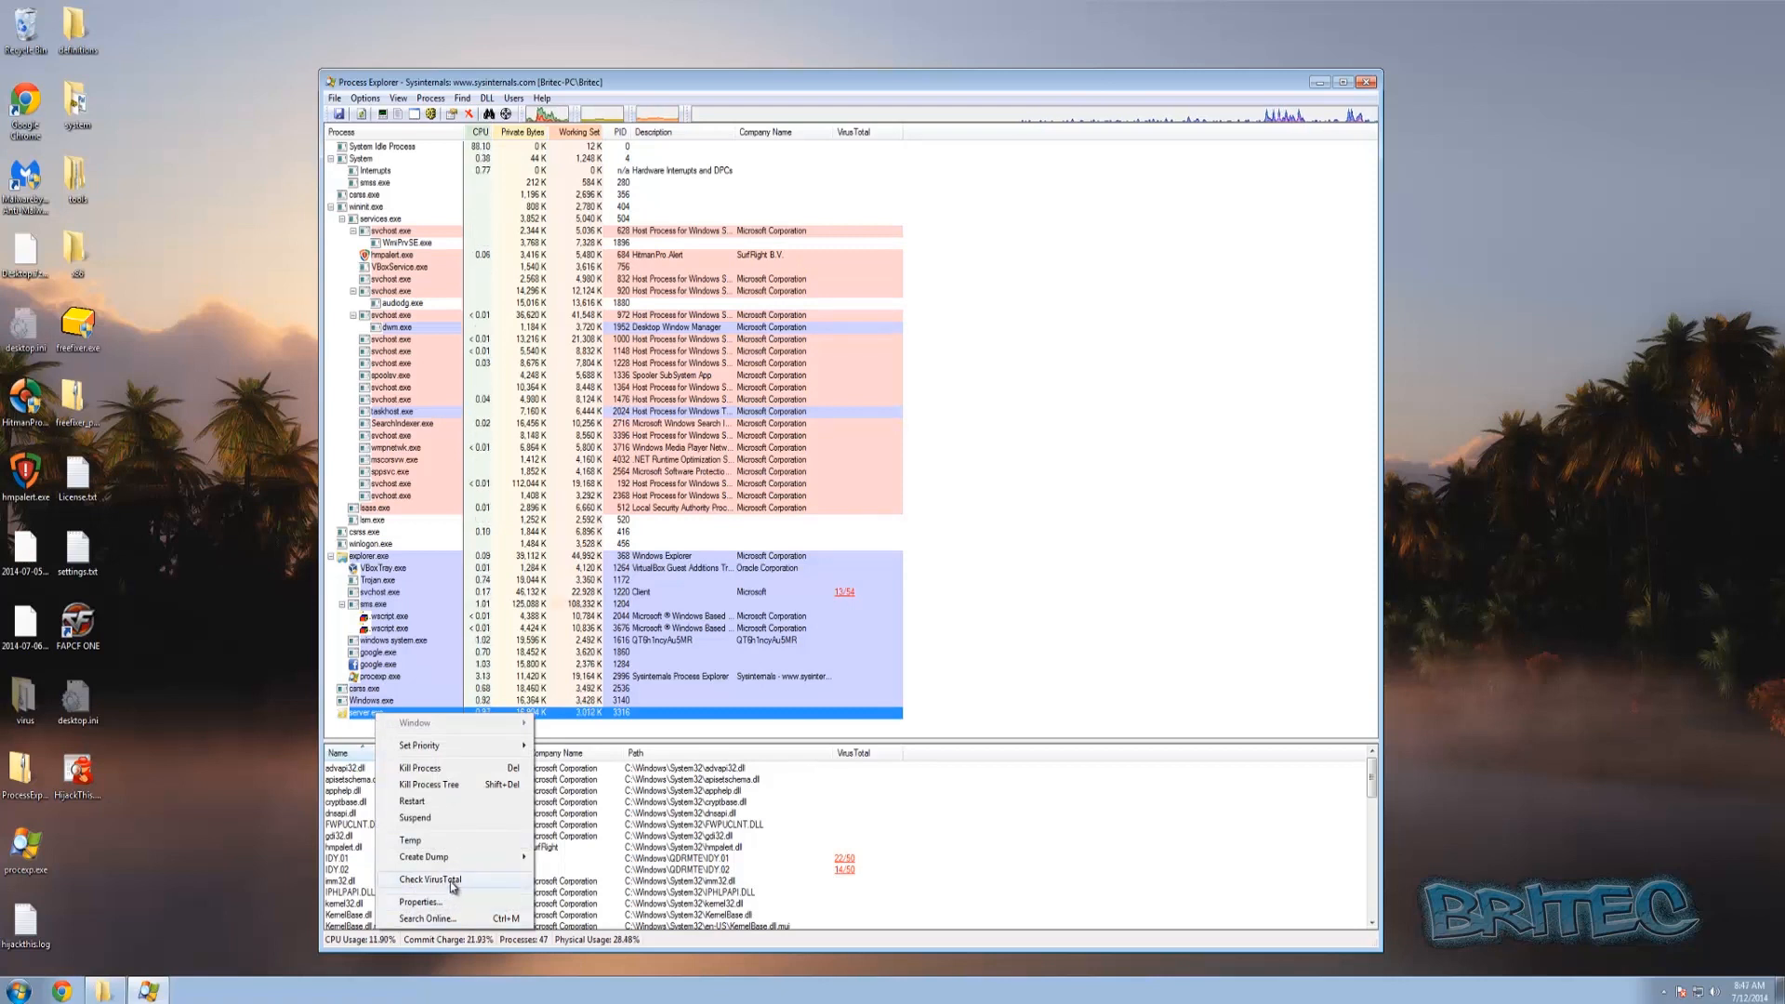
left_click(447, 883)
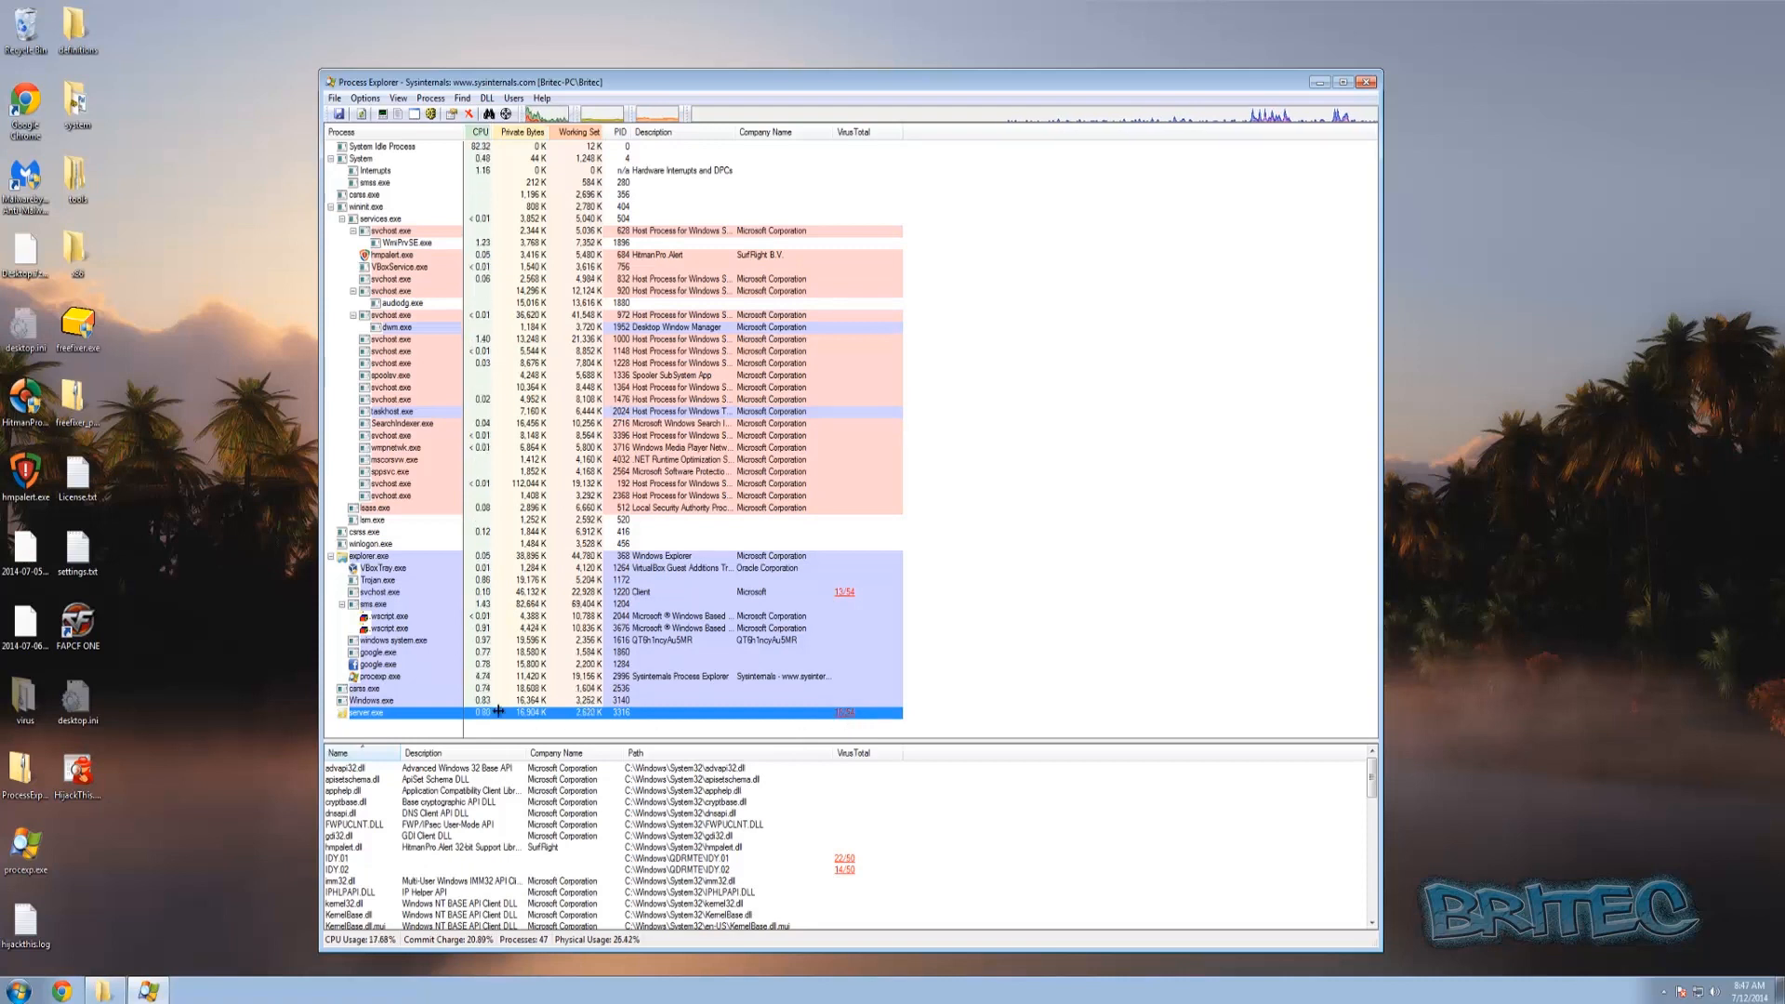
Submit the Windows.exe process to VirusTotal, examine its detection report, and close the browser.
mouse_move(377, 702)
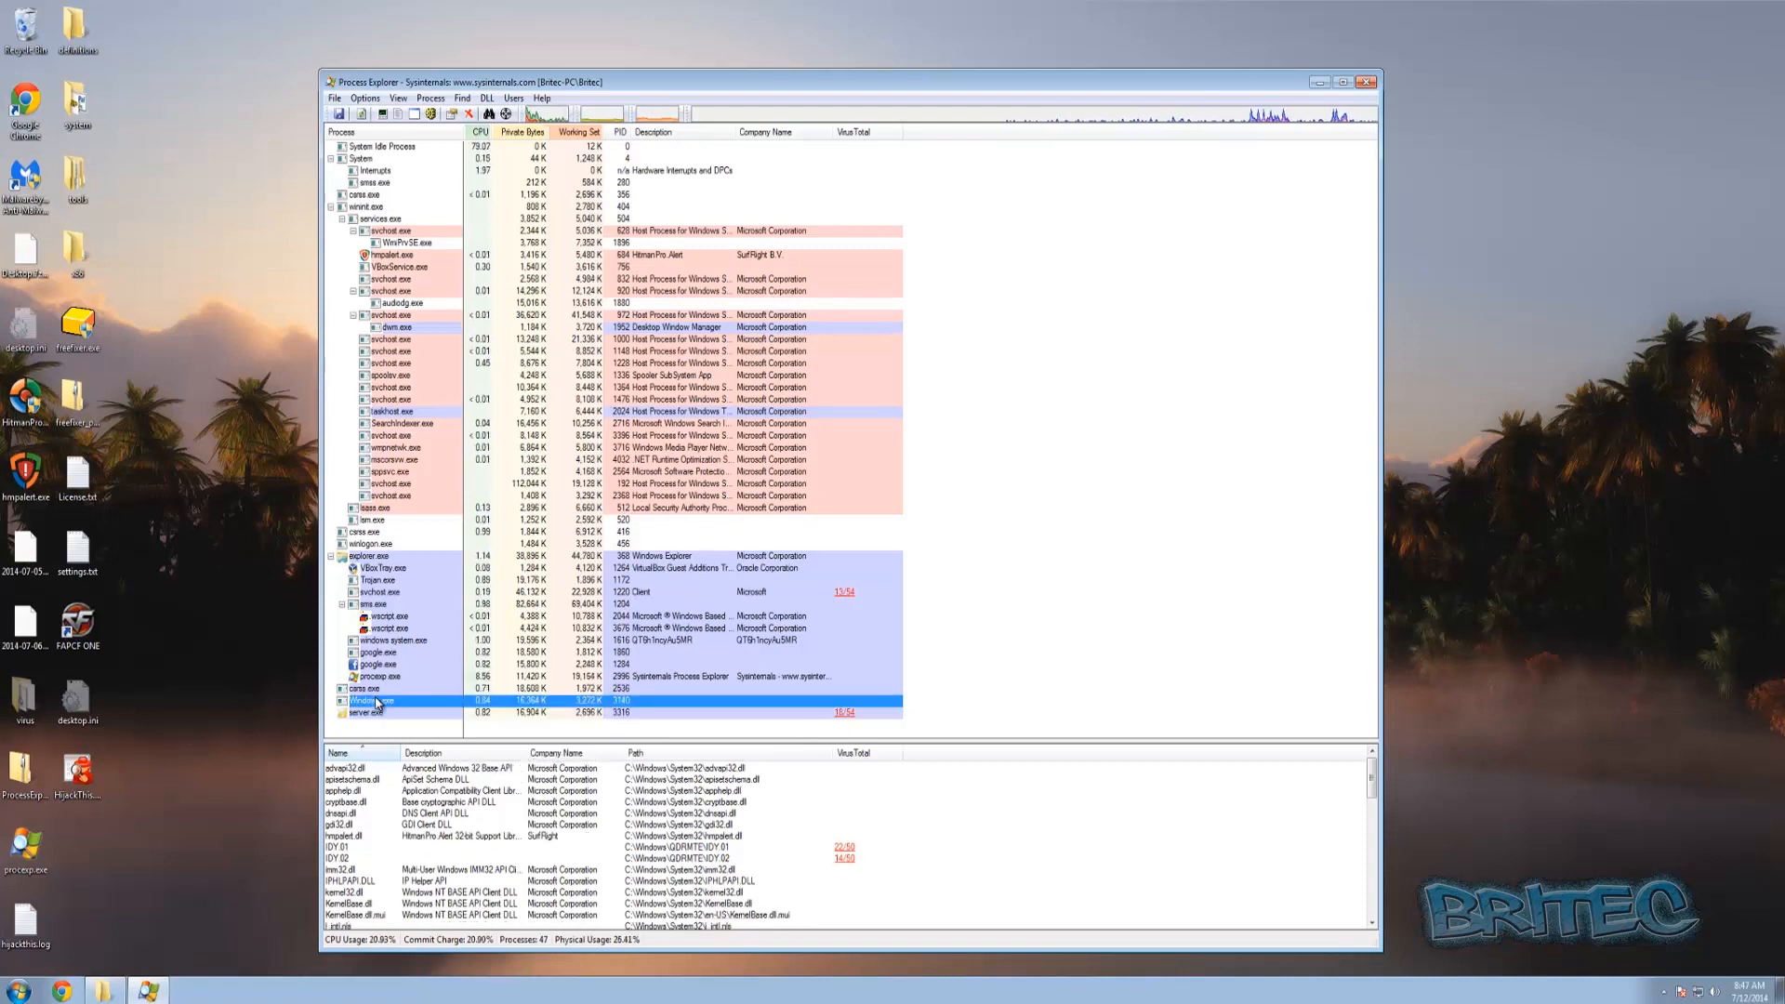
right_click(377, 703)
left_click(427, 864)
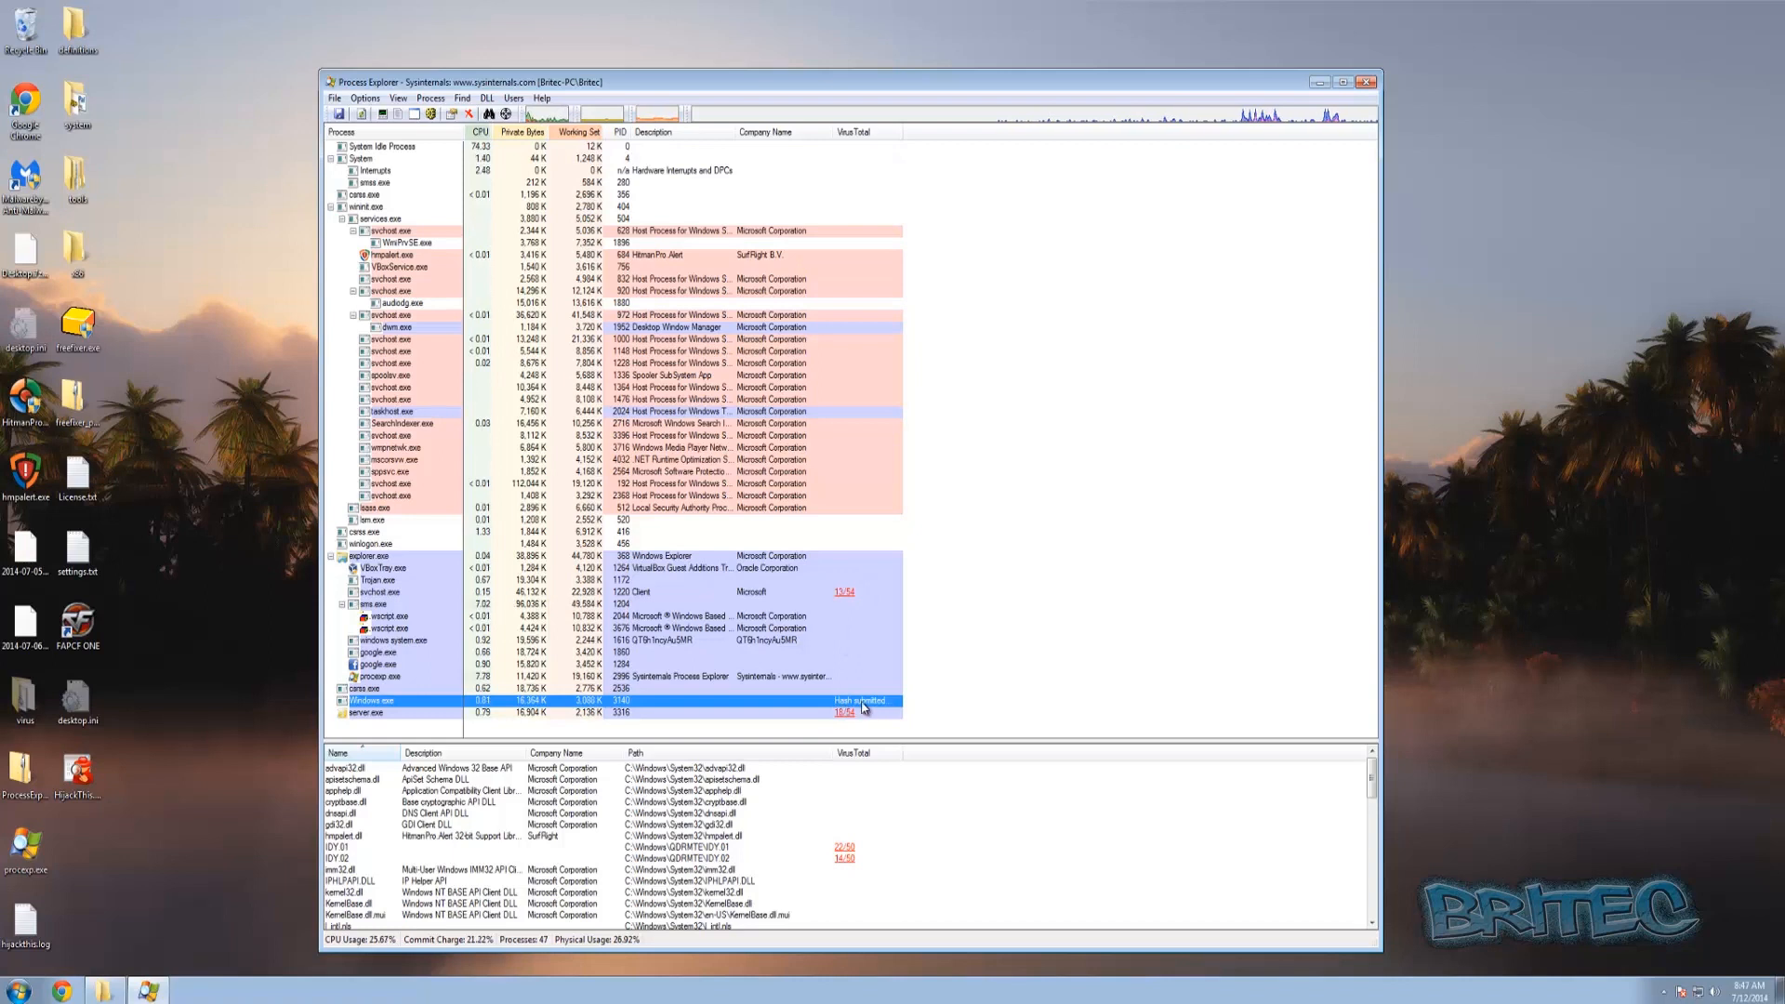
left_click(845, 704)
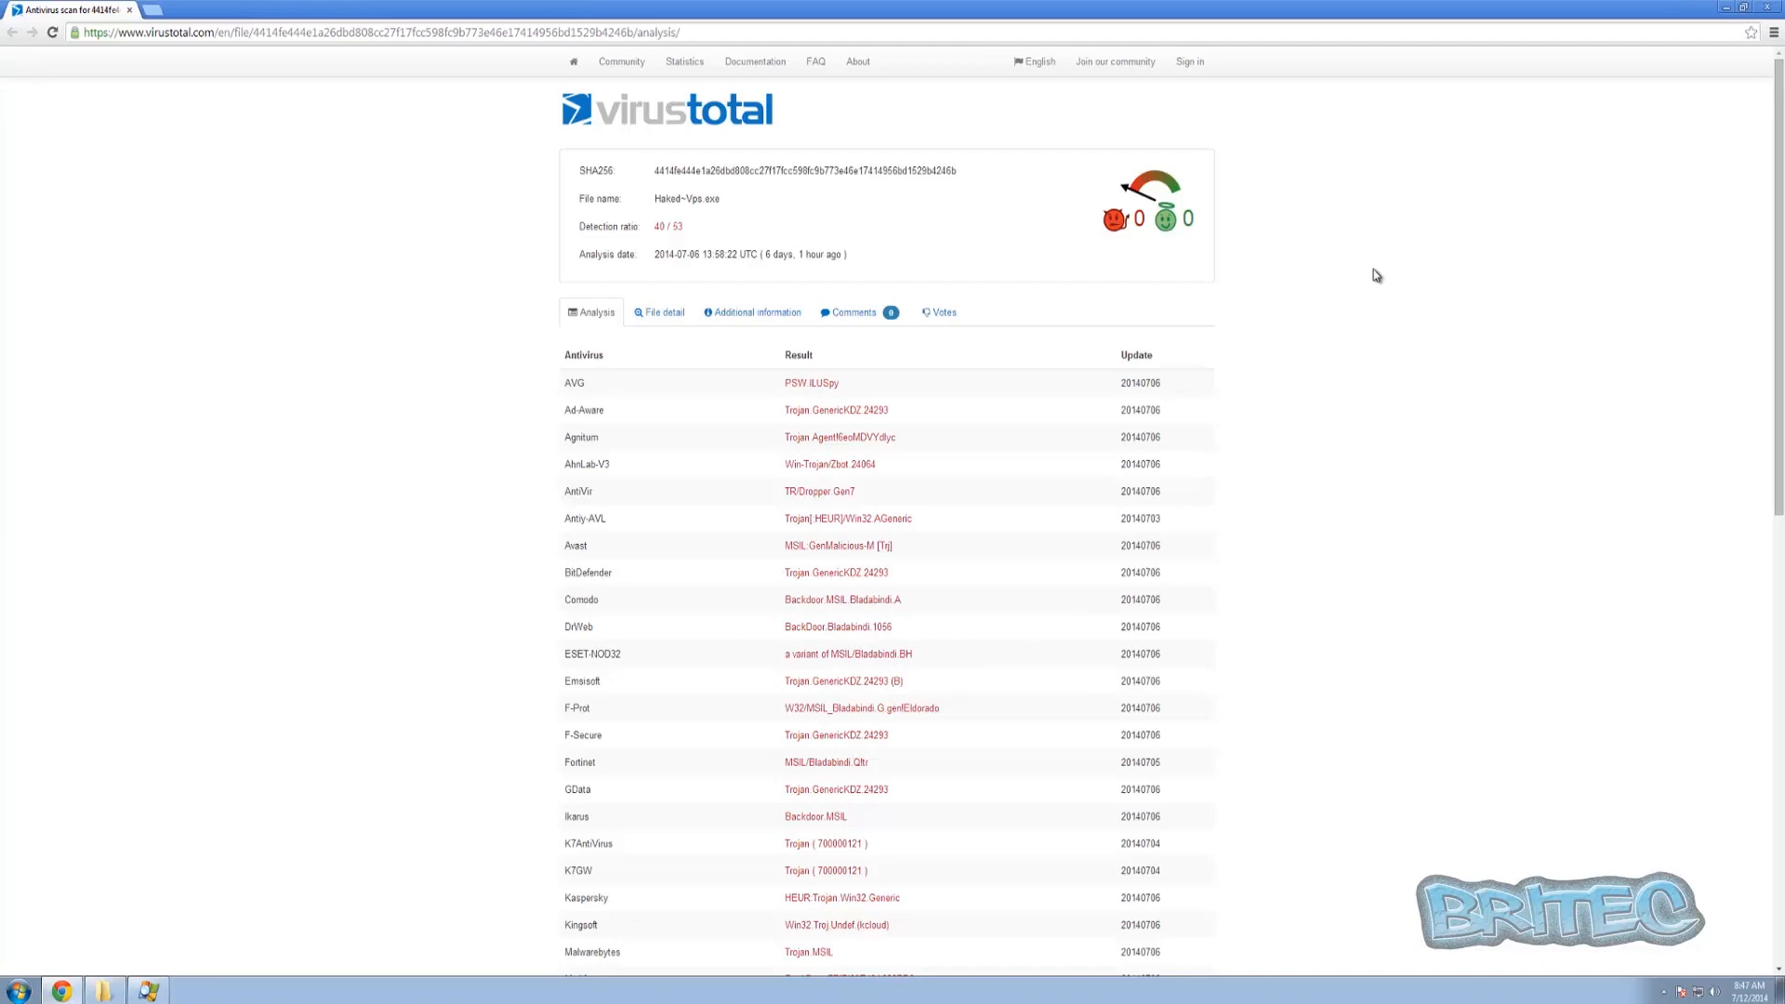
left_click(1764, 11)
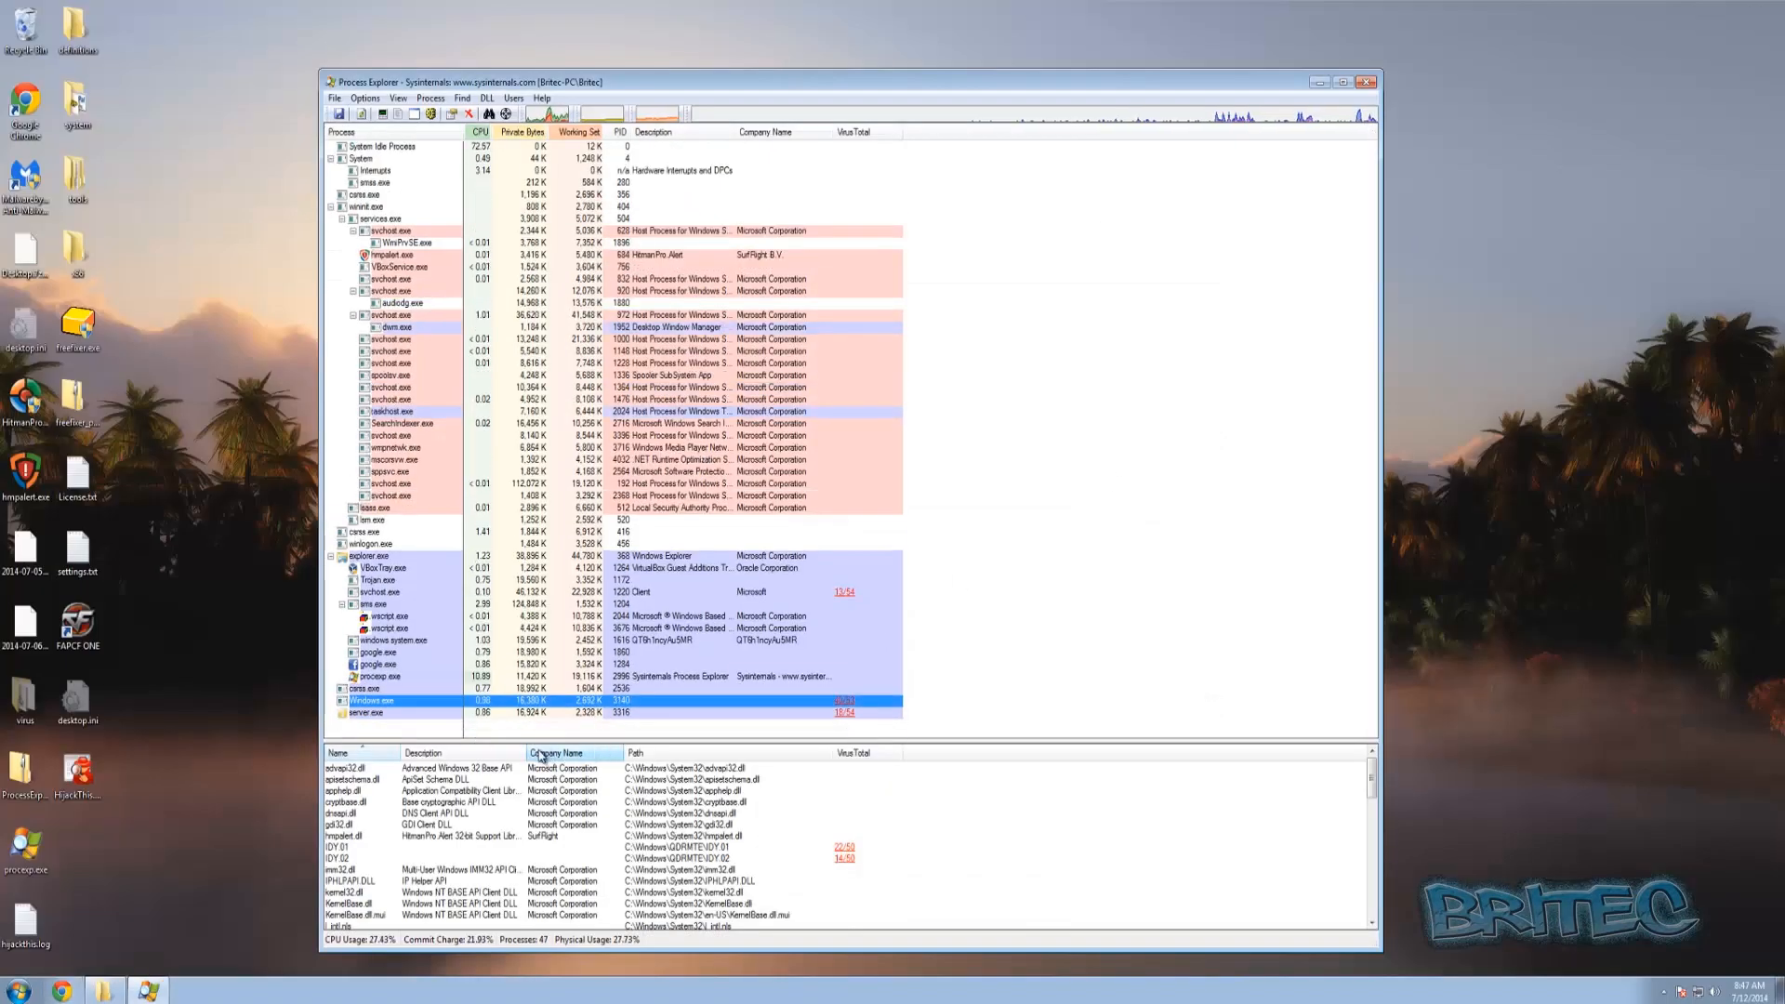
Suspend the server.exe process.
right_click(379, 705)
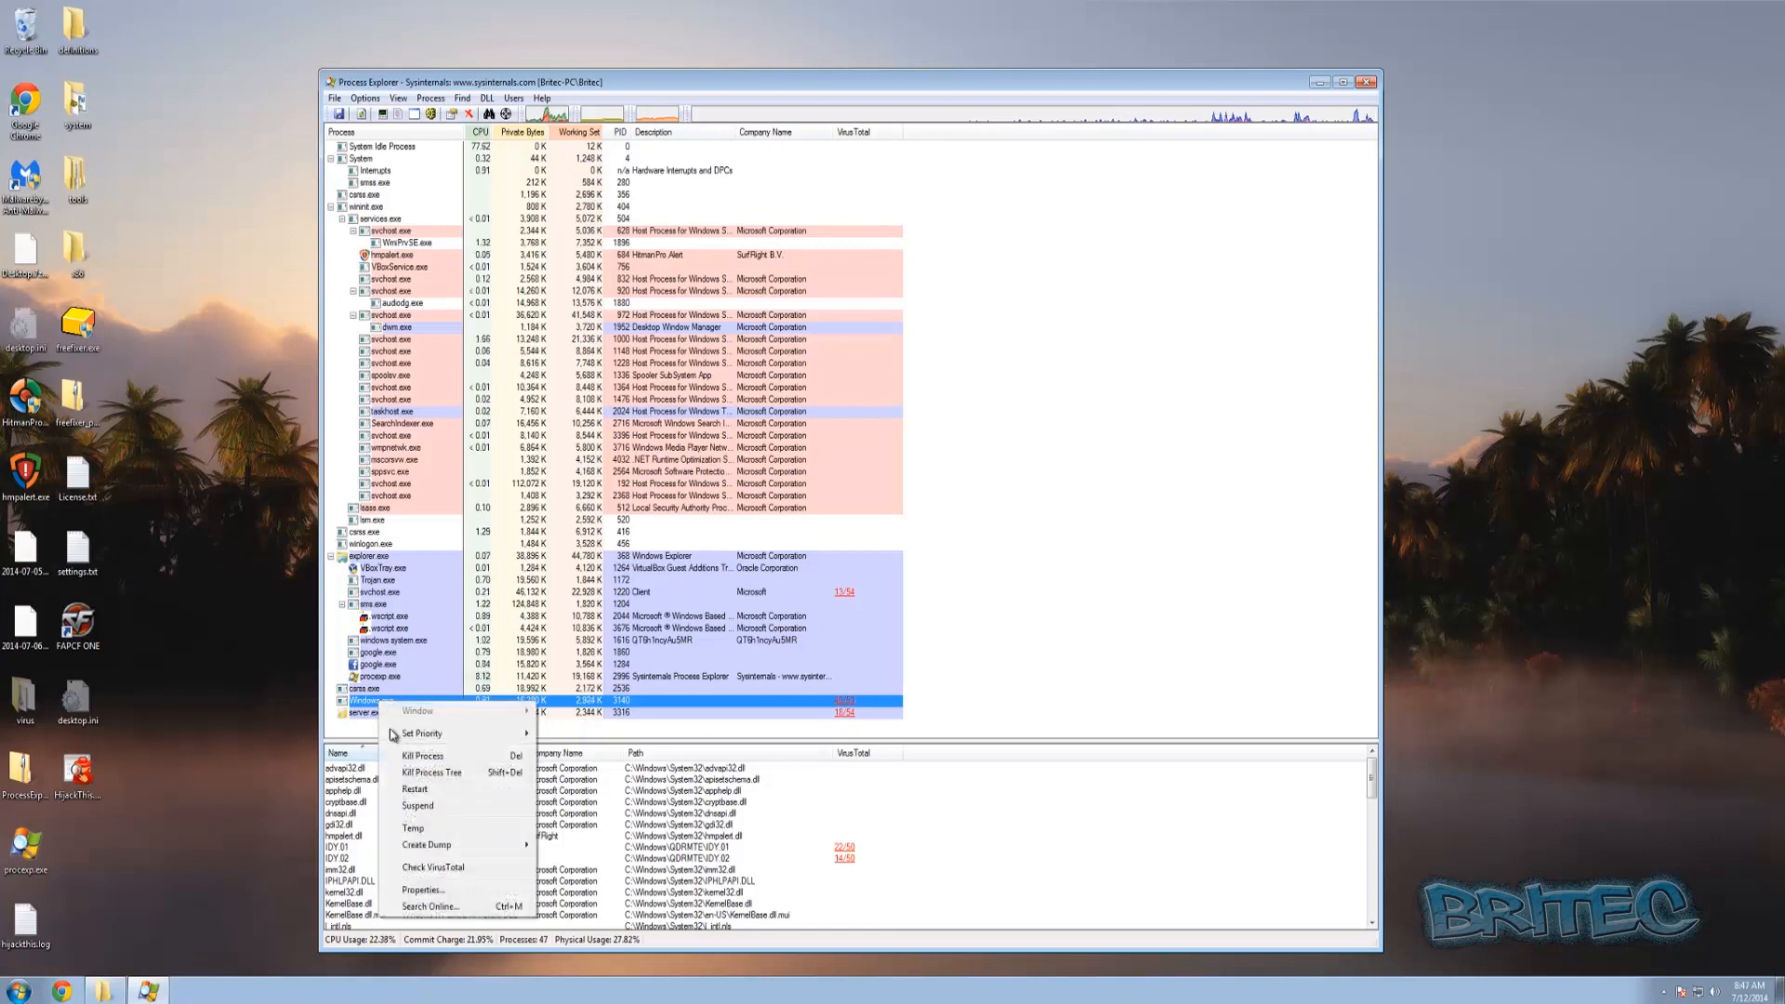
left_click(364, 713)
right_click(364, 714)
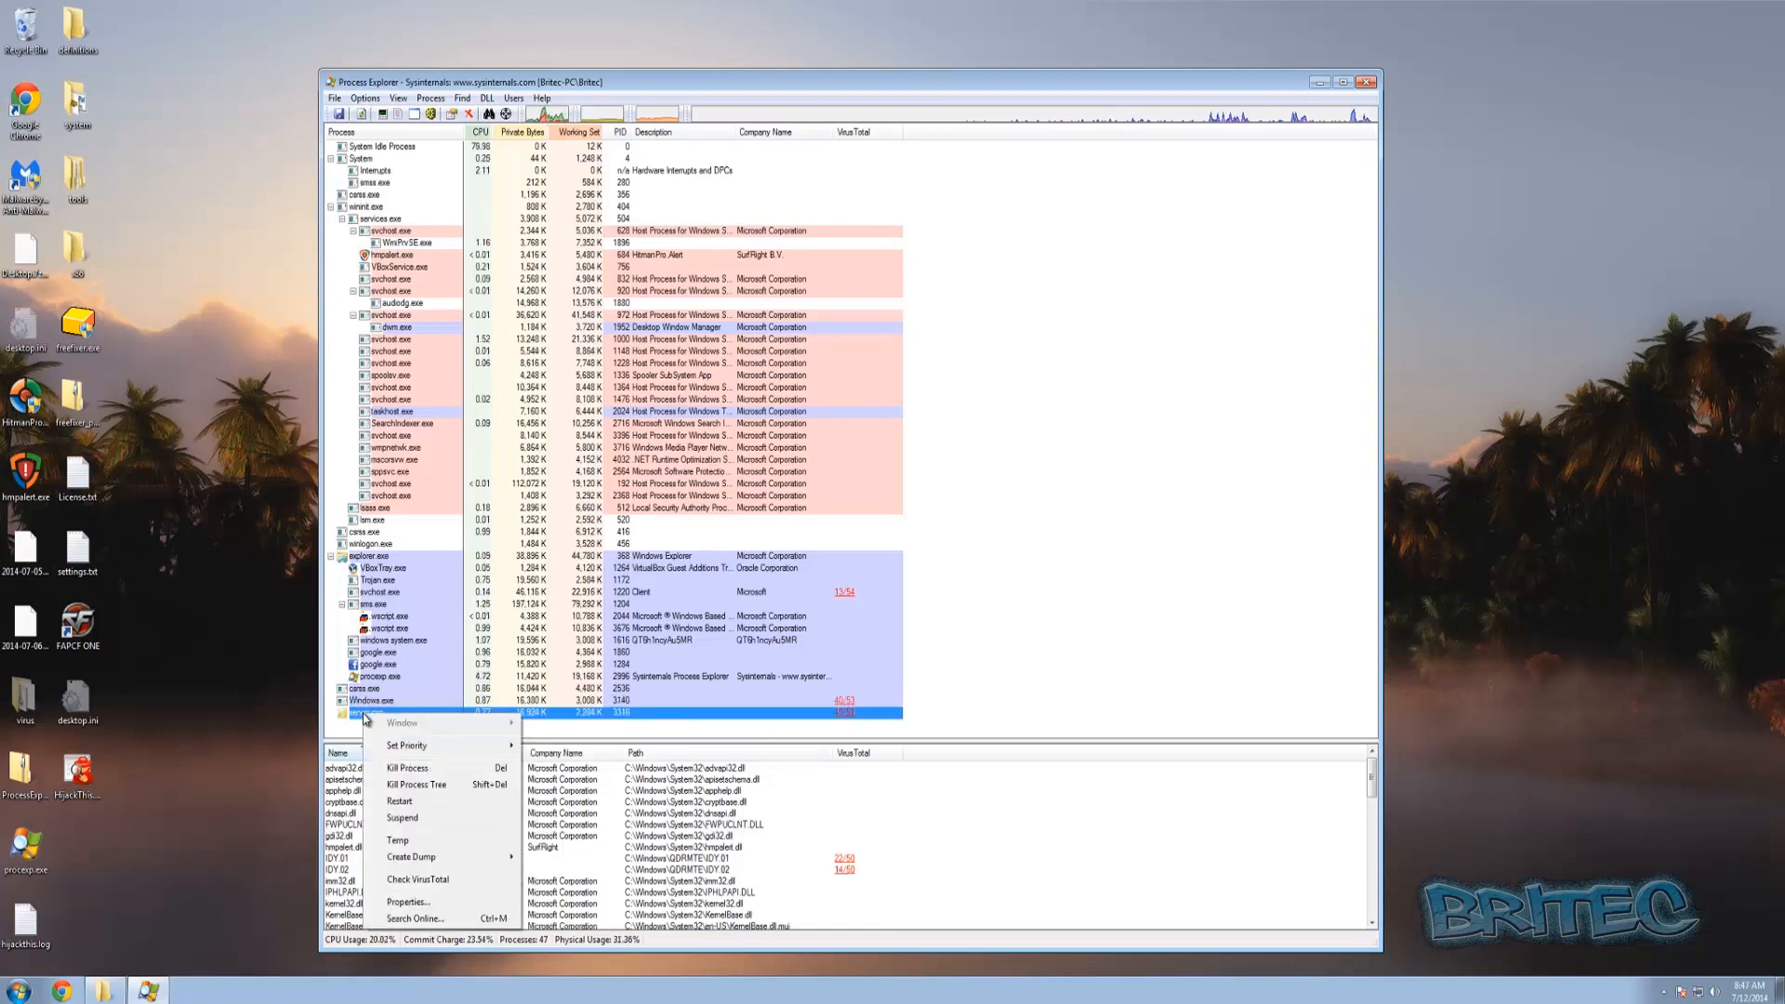
left_click(409, 825)
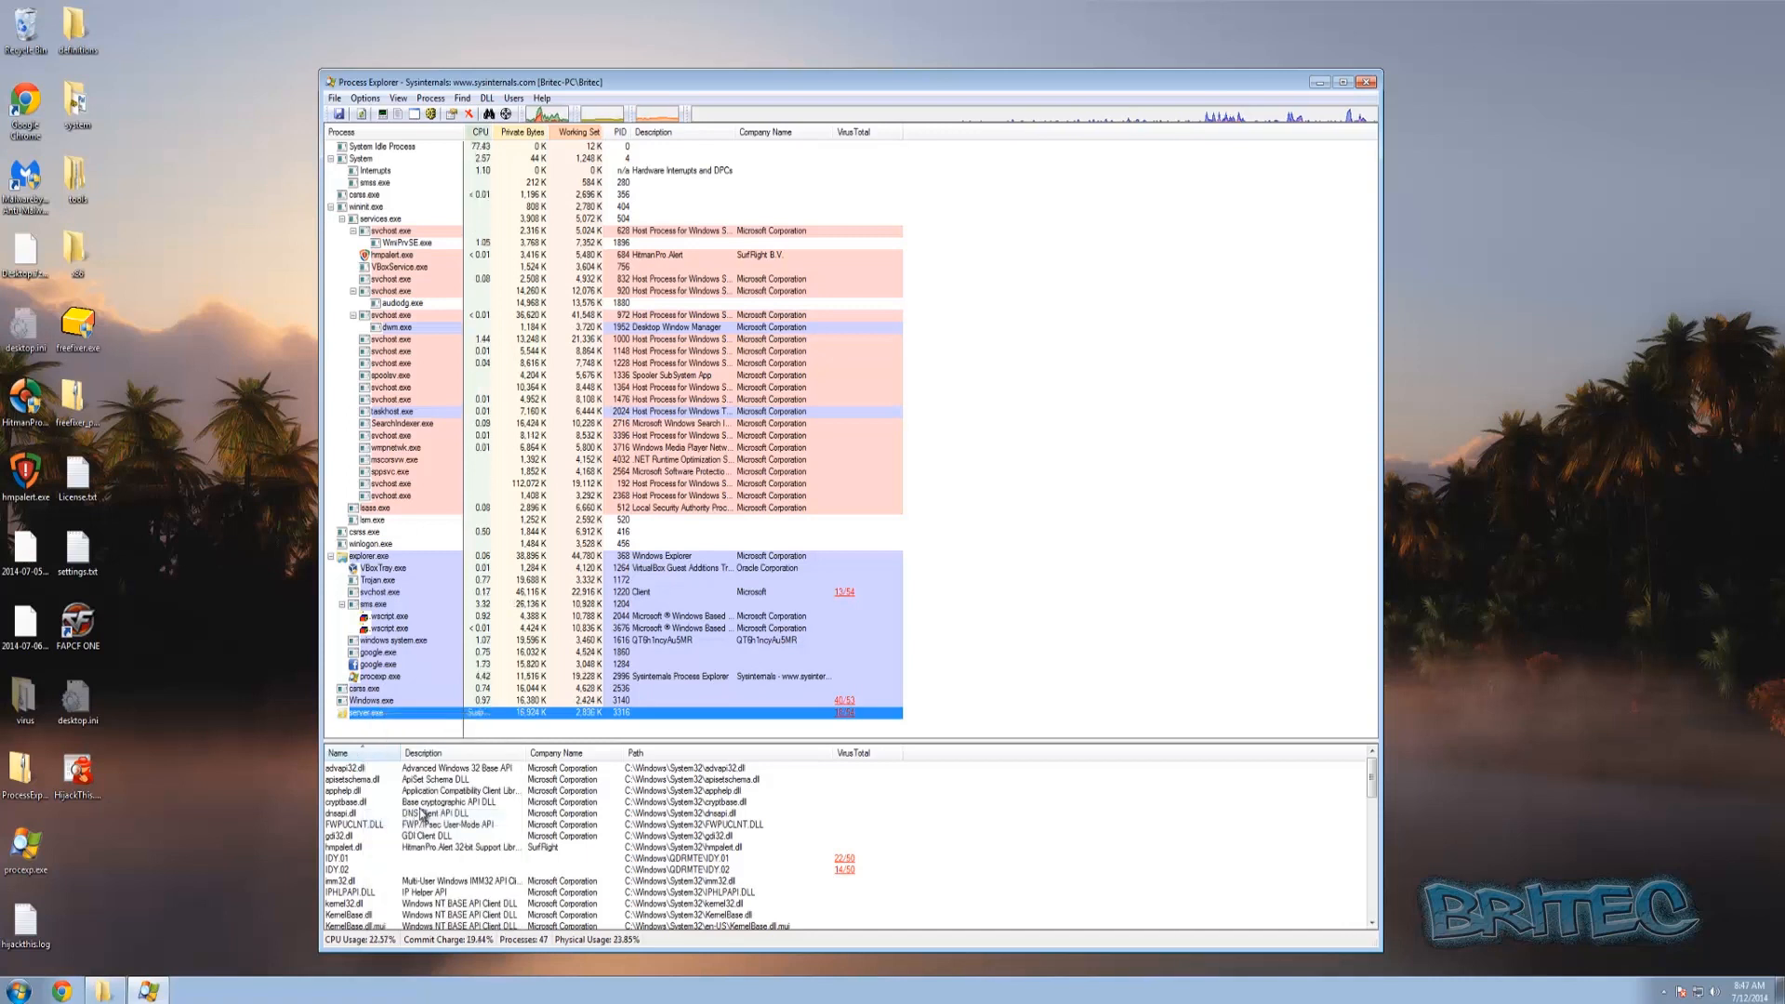
Examine the process entries and loaded files of Windows.exe, the second wscript.exe and server.exe.
left_click(390, 700)
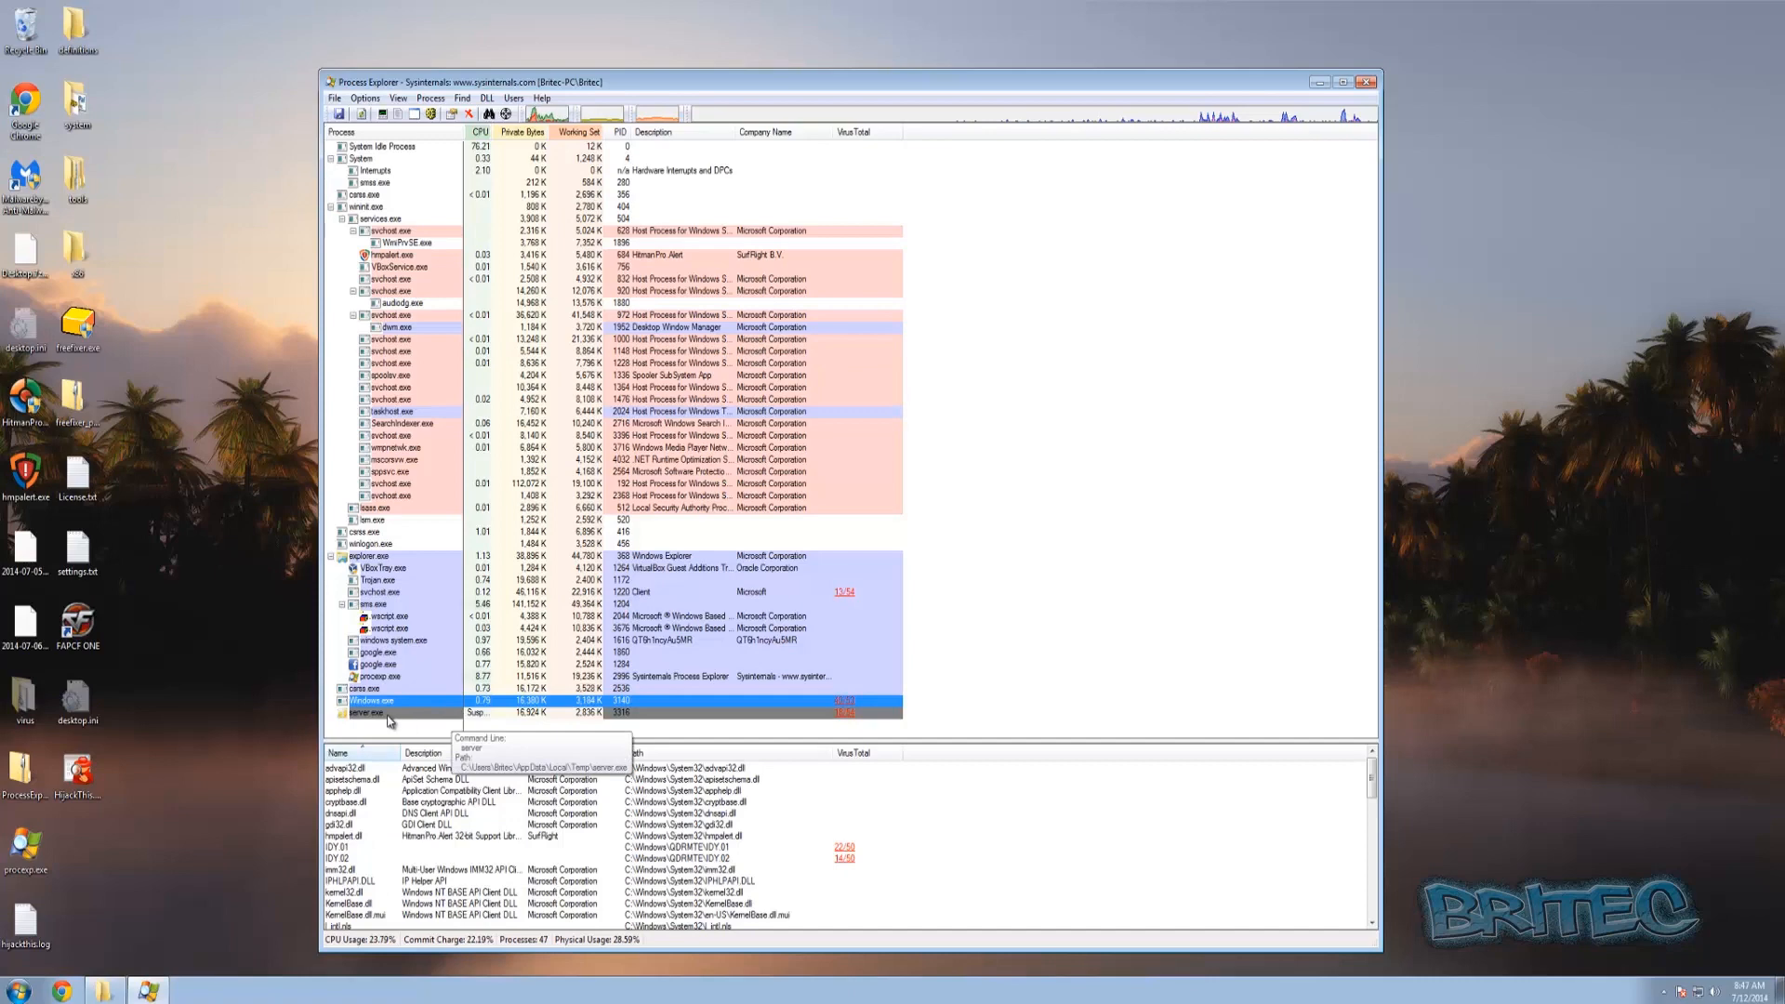
left_click(384, 678)
left_click(392, 629)
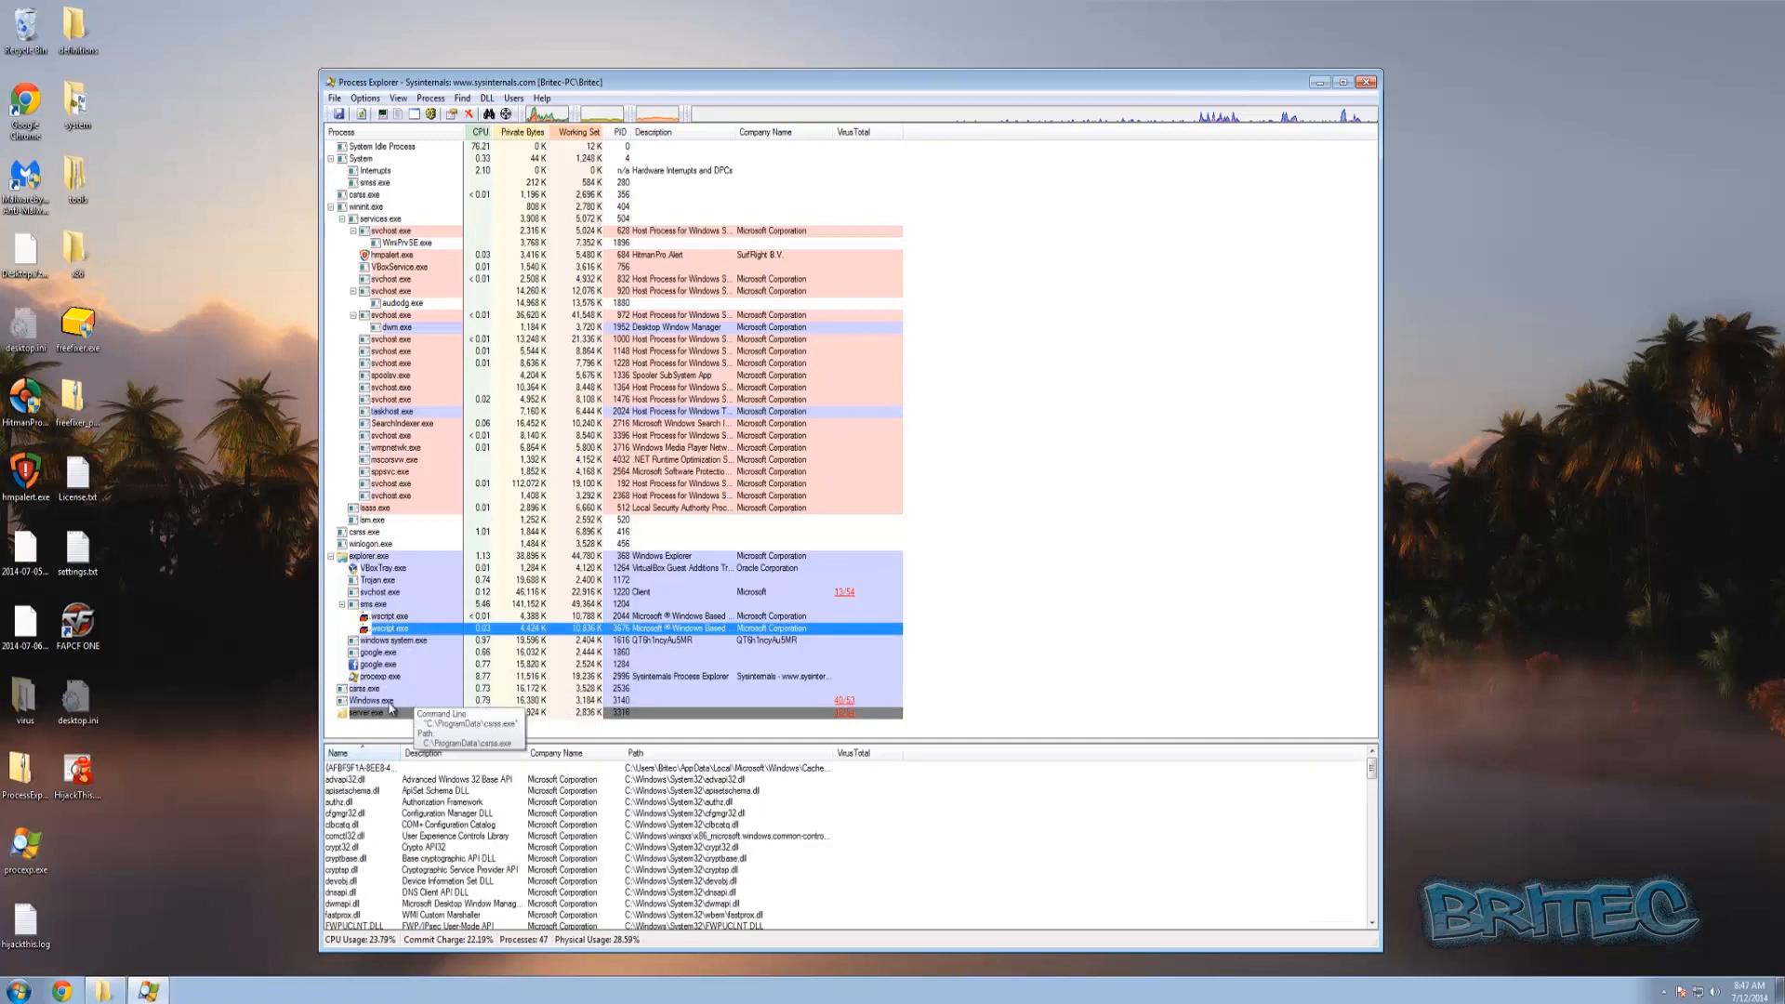
left_click(381, 714)
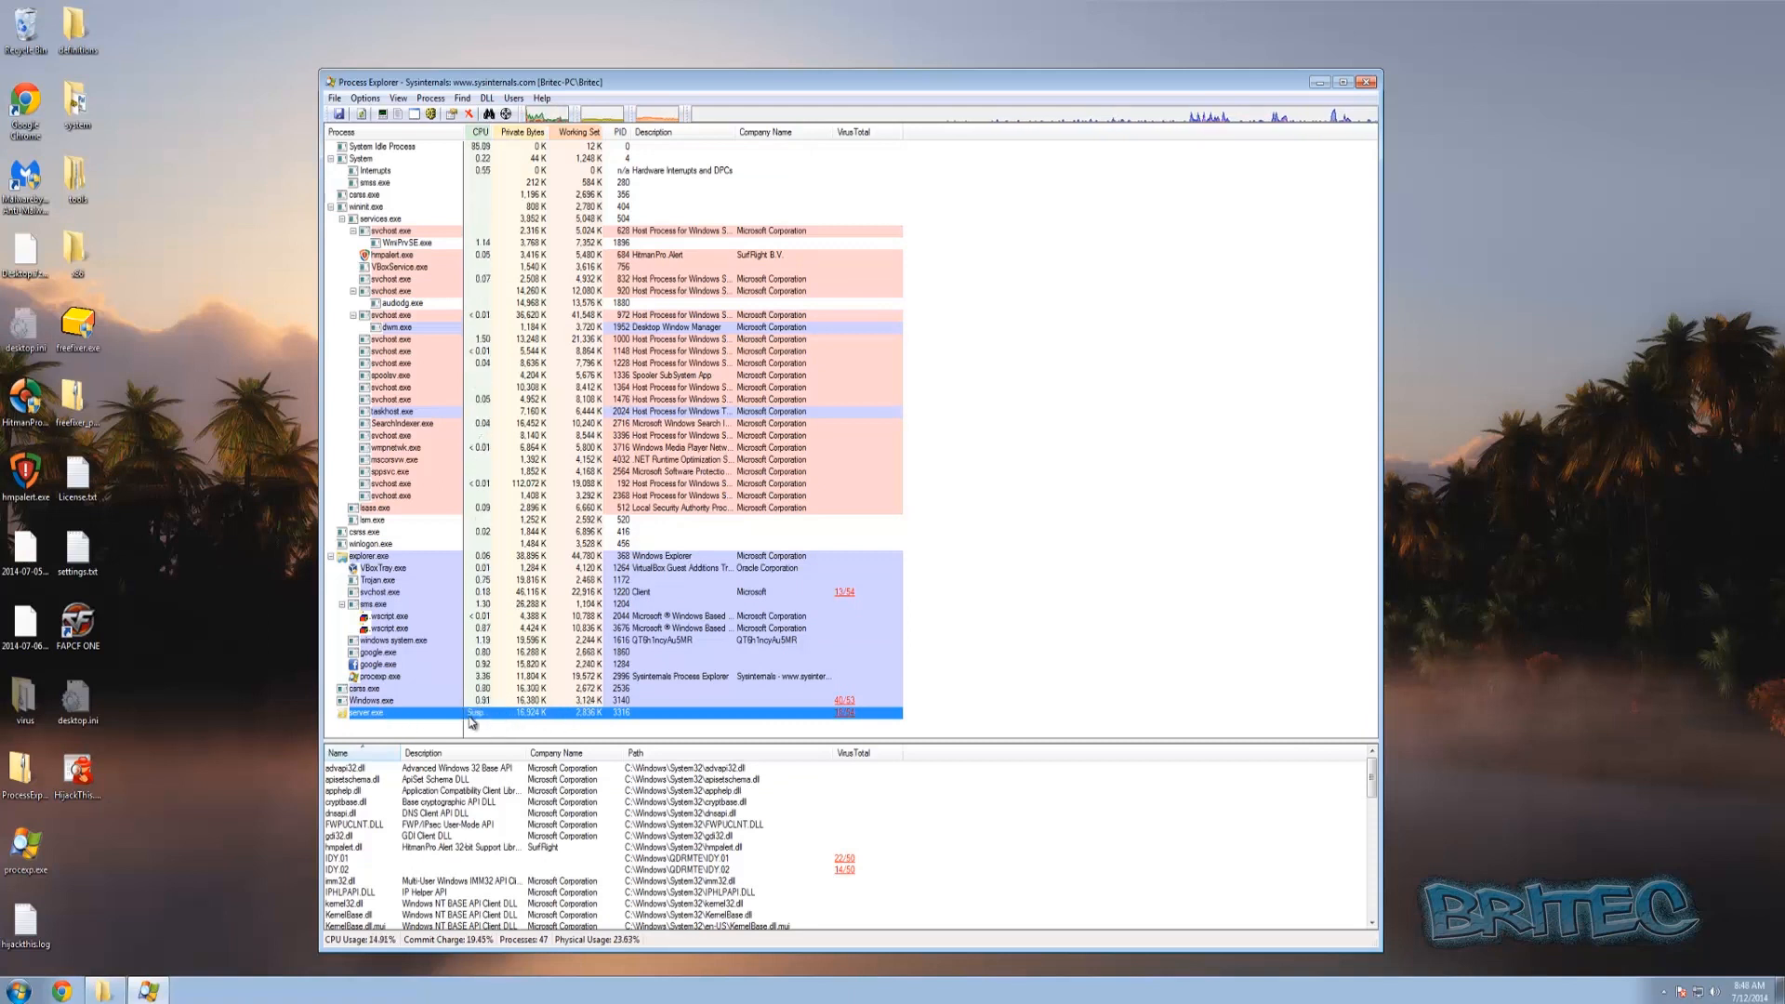
key("Up")
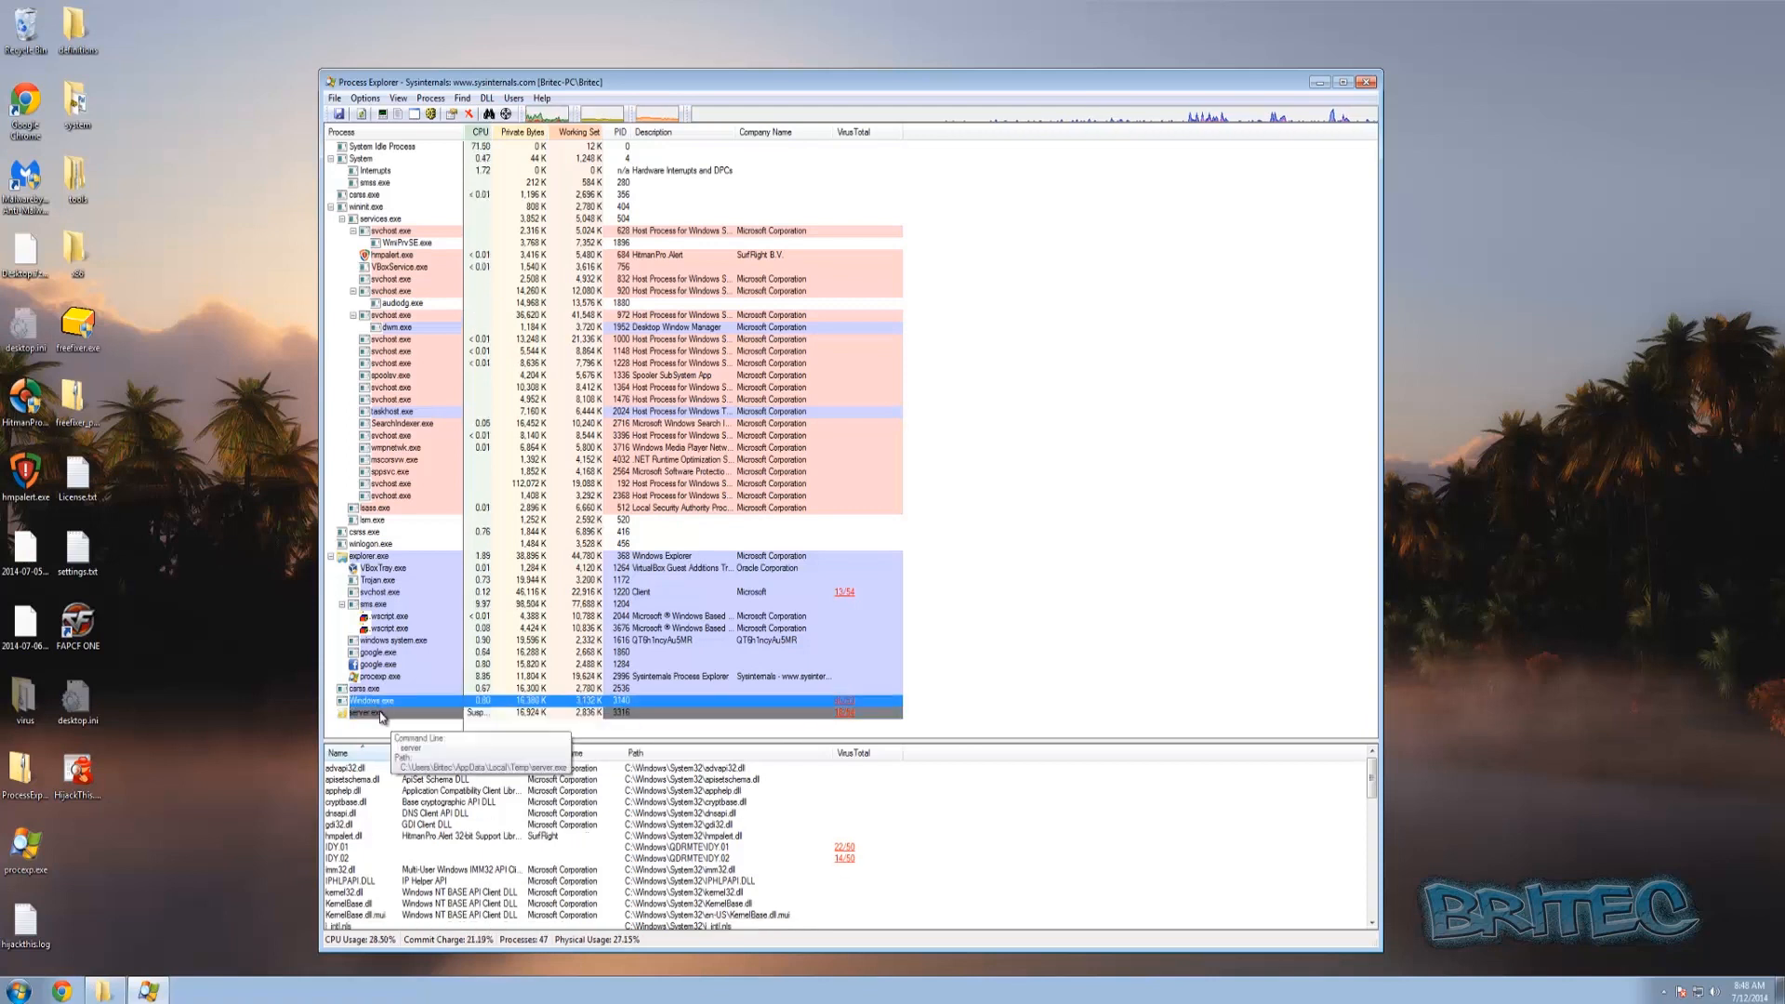
left_click(373, 713)
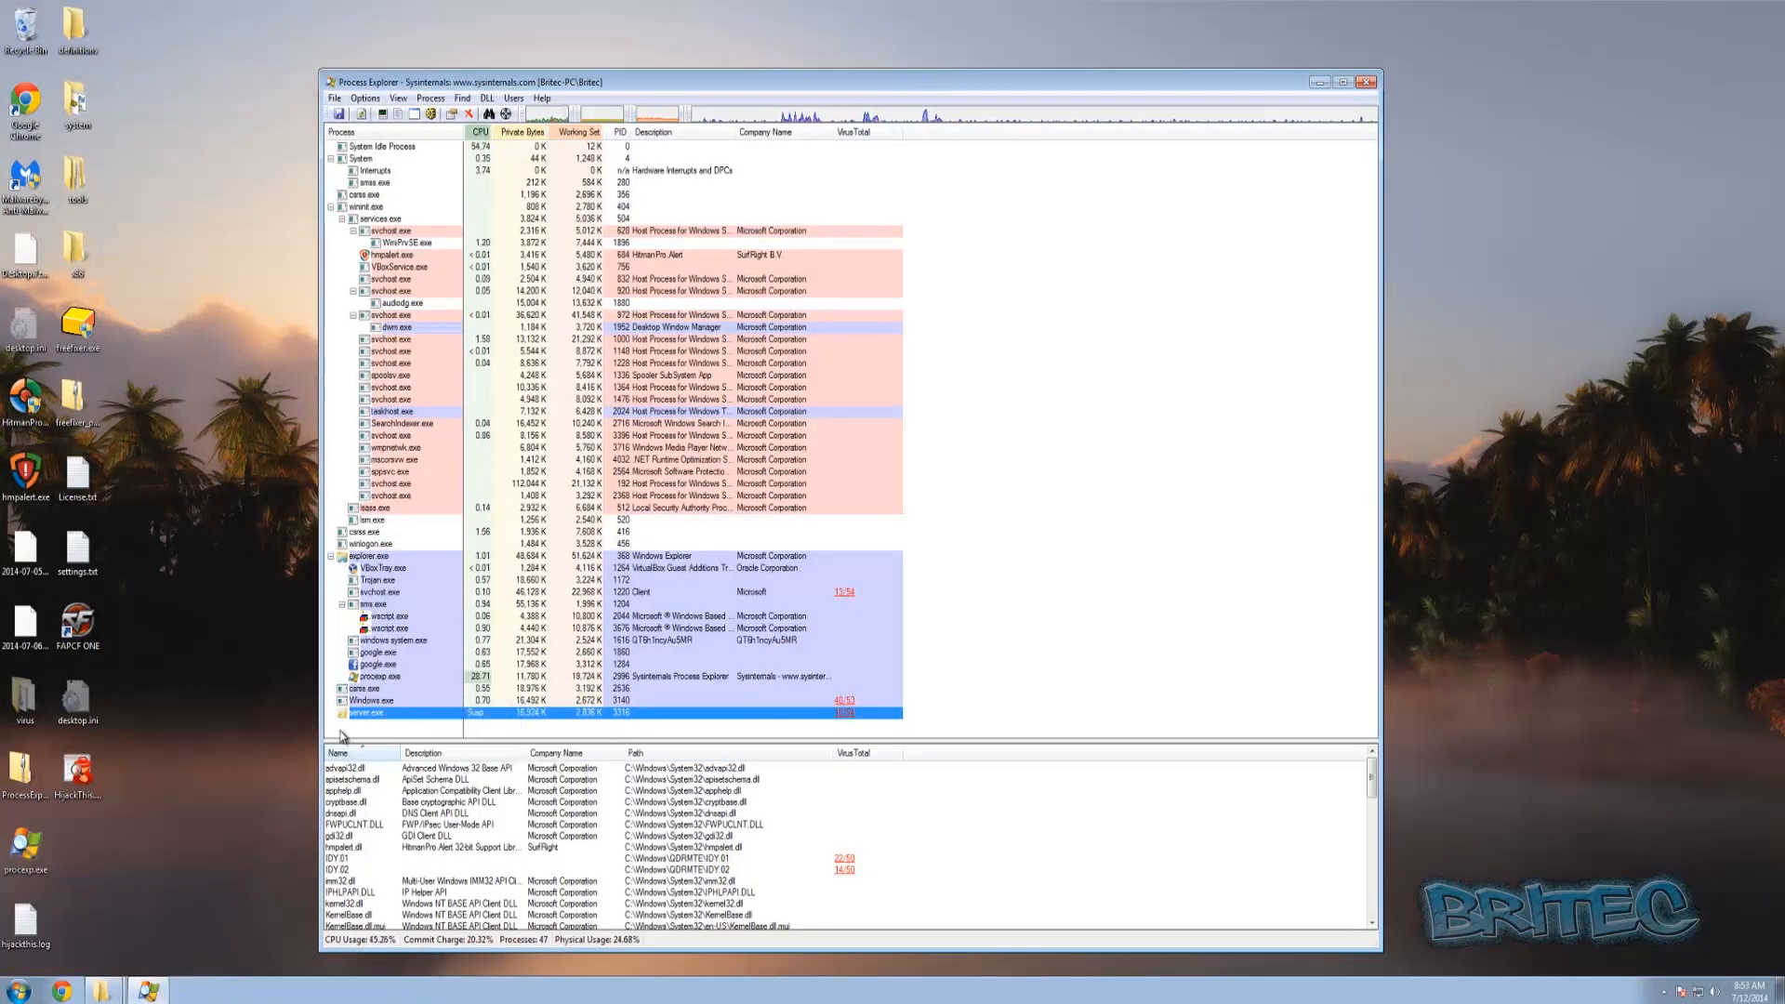
Browse drive C to the Britec profile's AppData\Local\Temp folder, examine its files, and return to the Local folder.
left_click(18, 991)
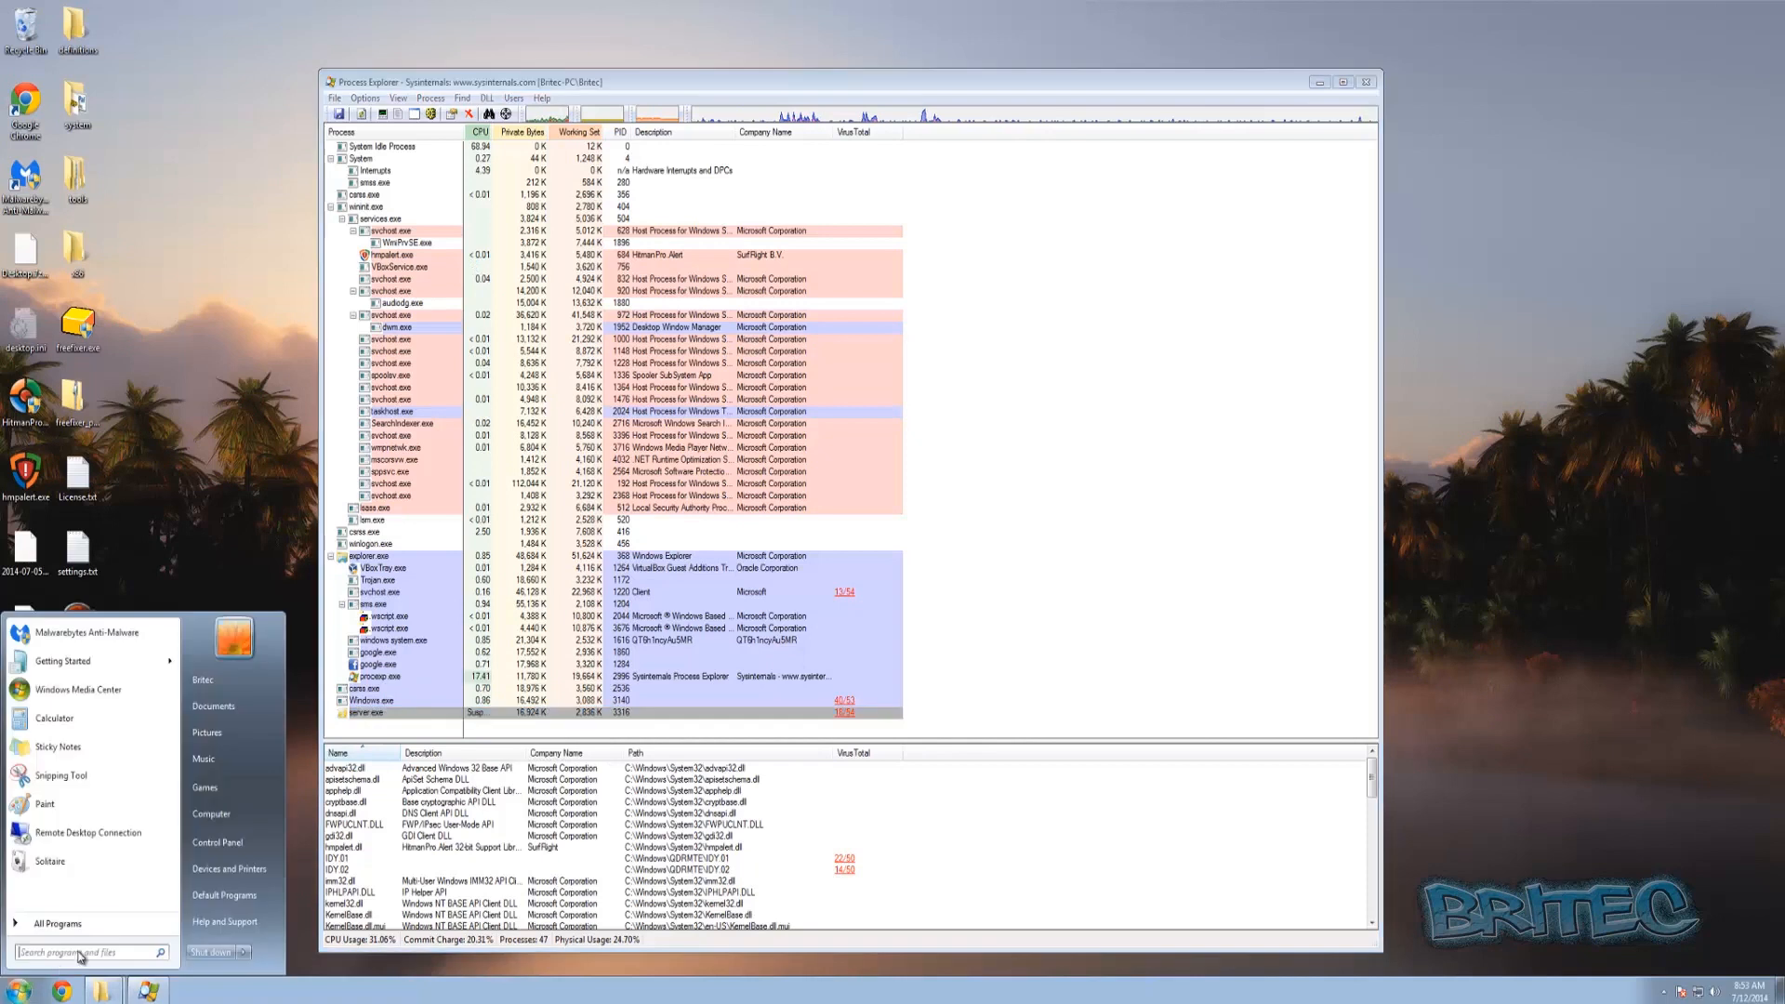
left_click(242, 813)
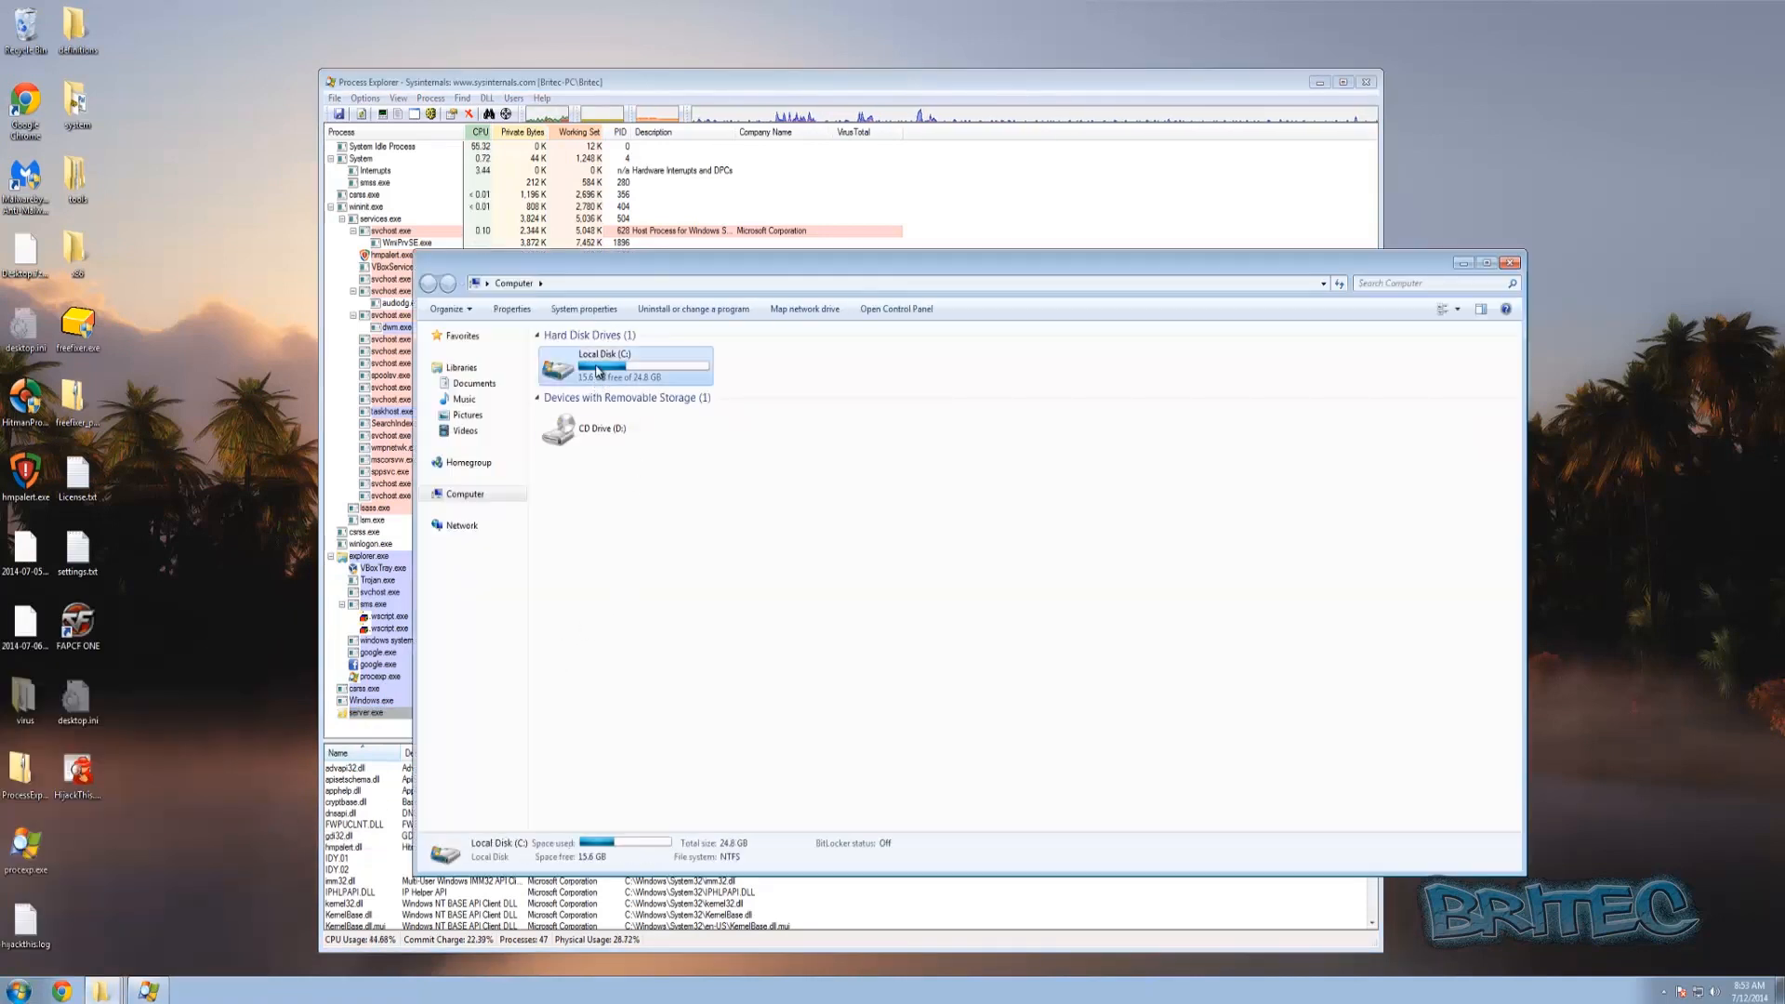
double_click(606, 367)
double_click(571, 498)
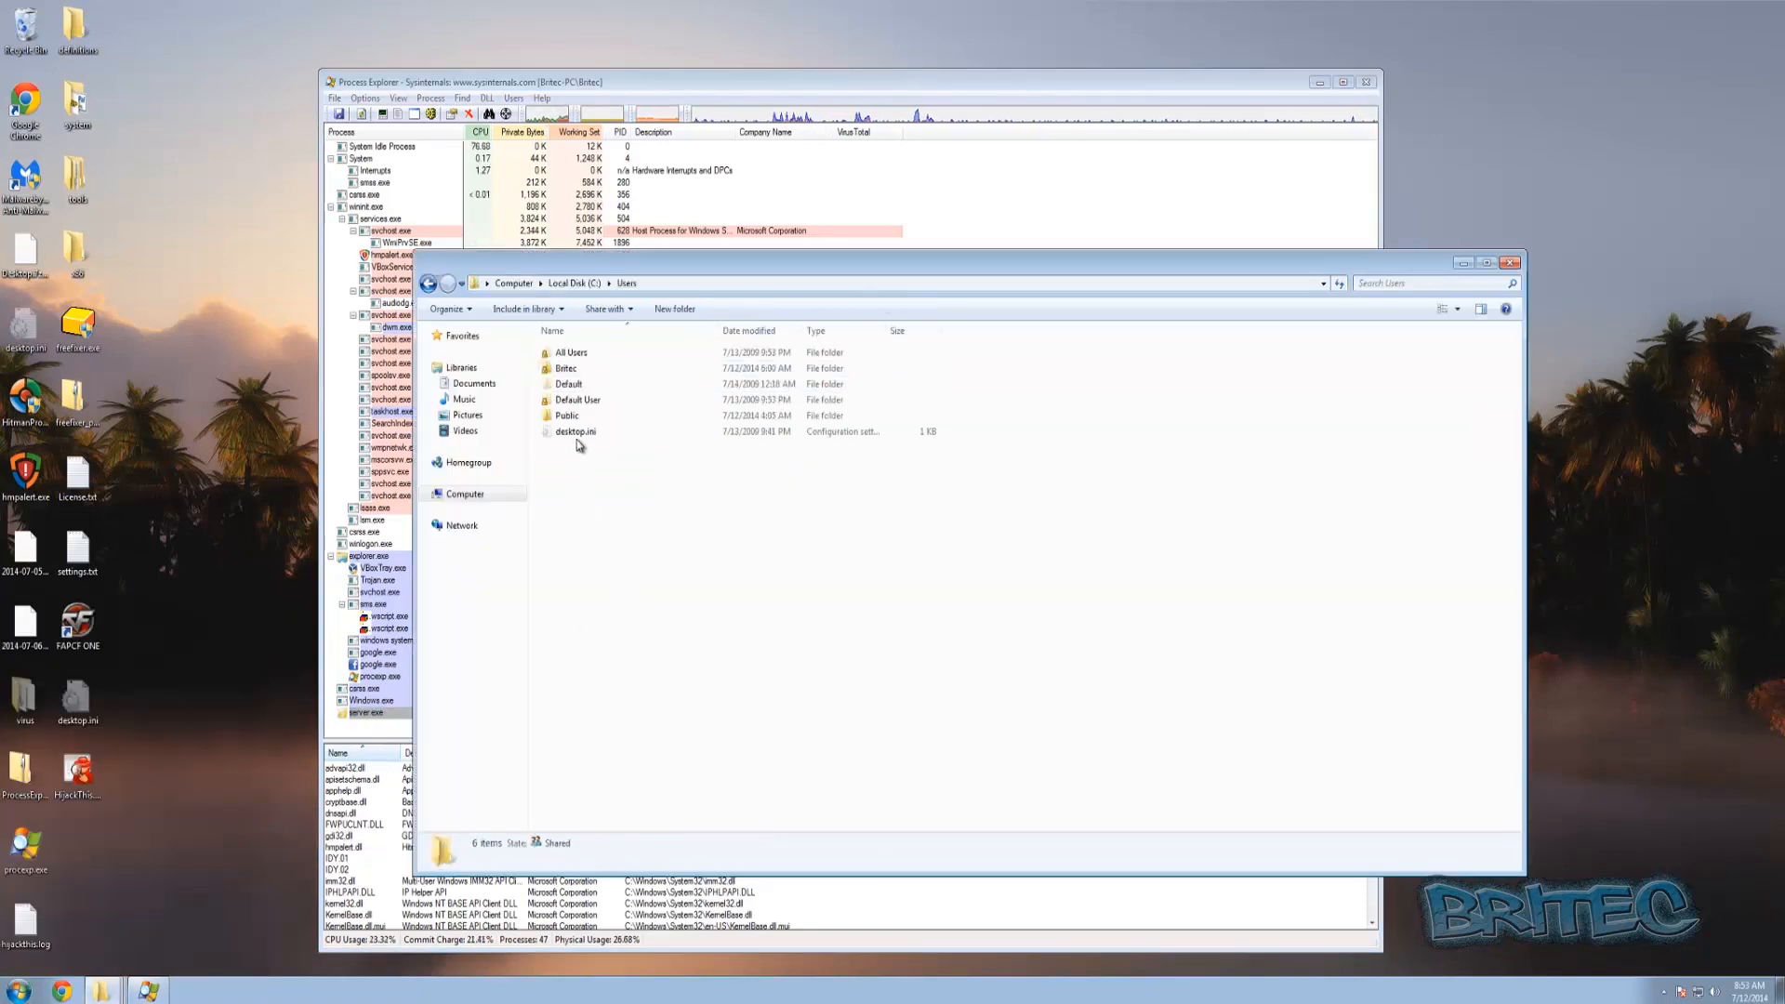
double_click(569, 366)
double_click(569, 354)
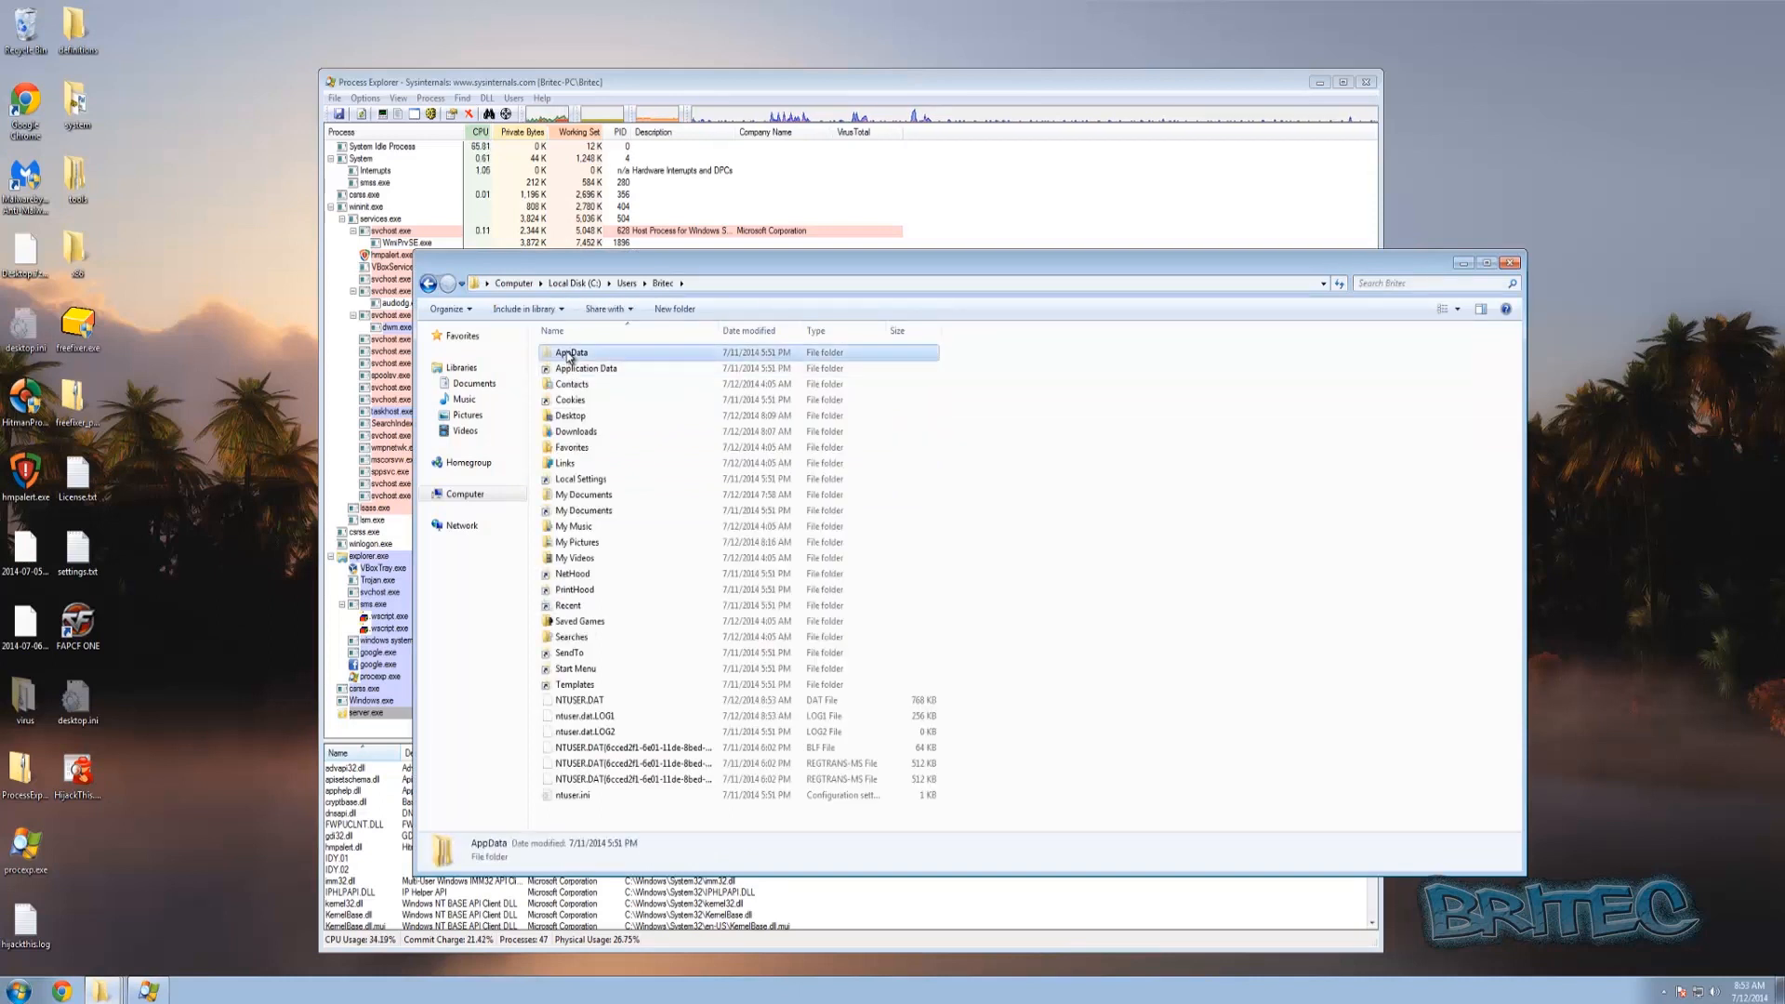
double_click(568, 356)
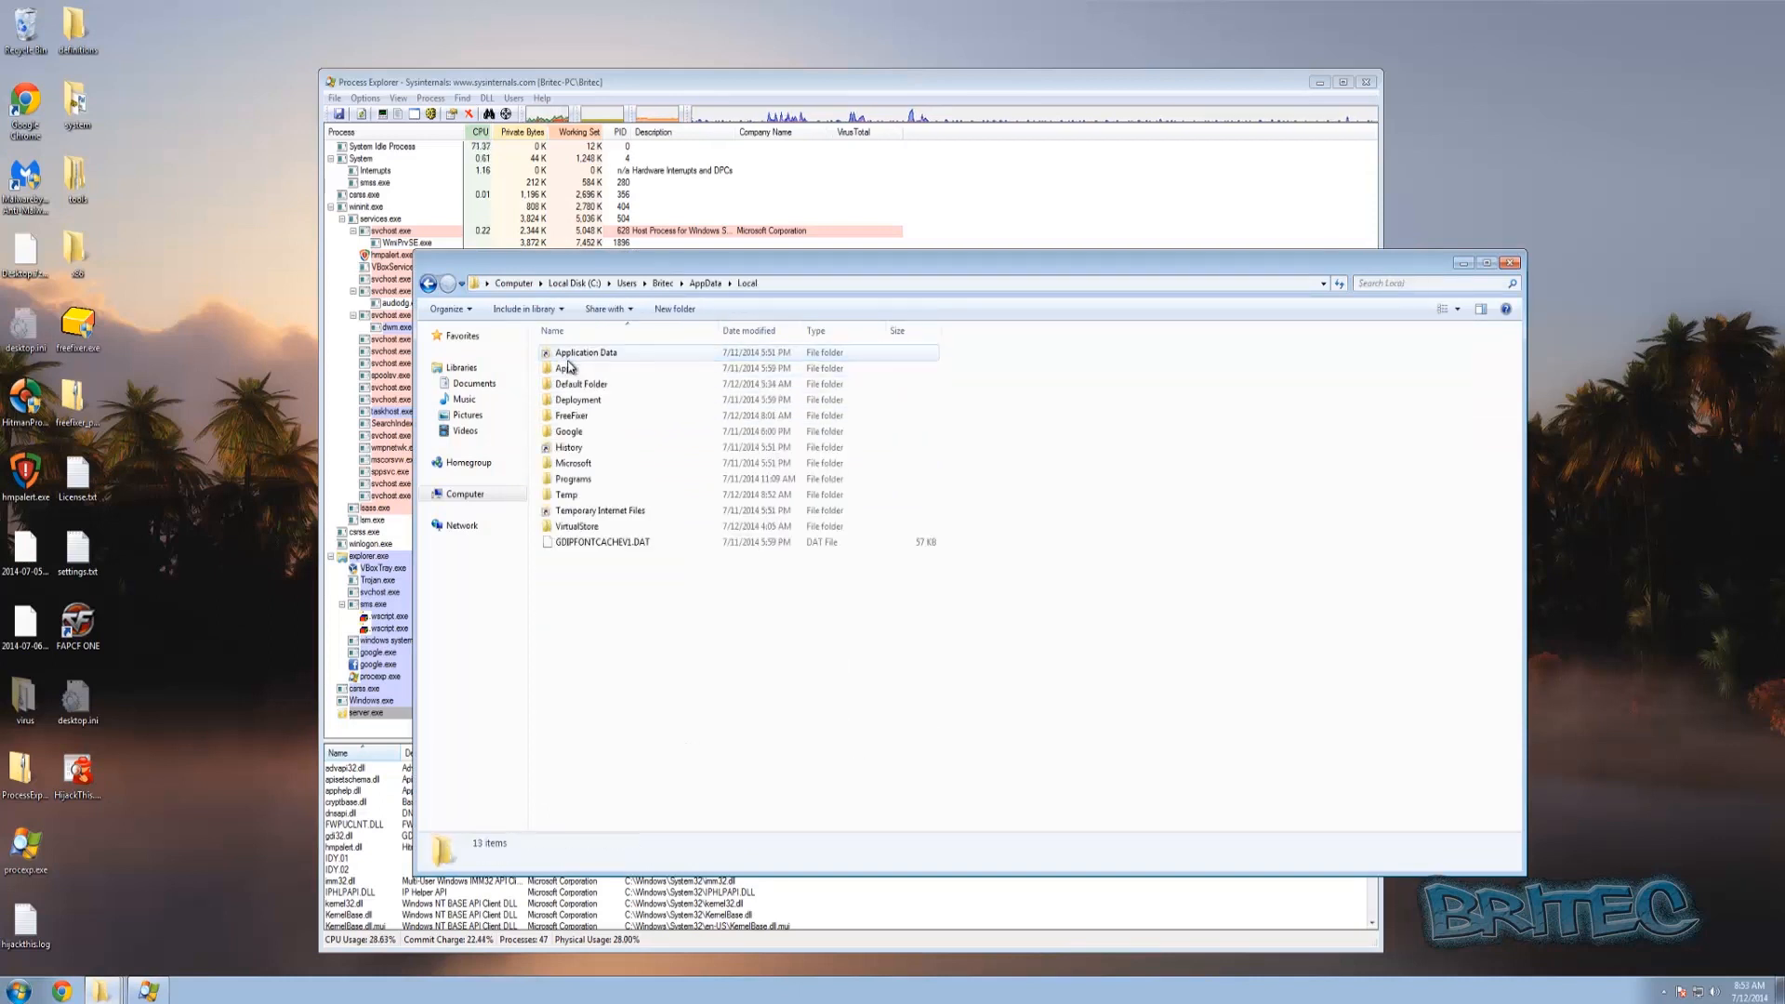
left_click(566, 497)
double_click(567, 498)
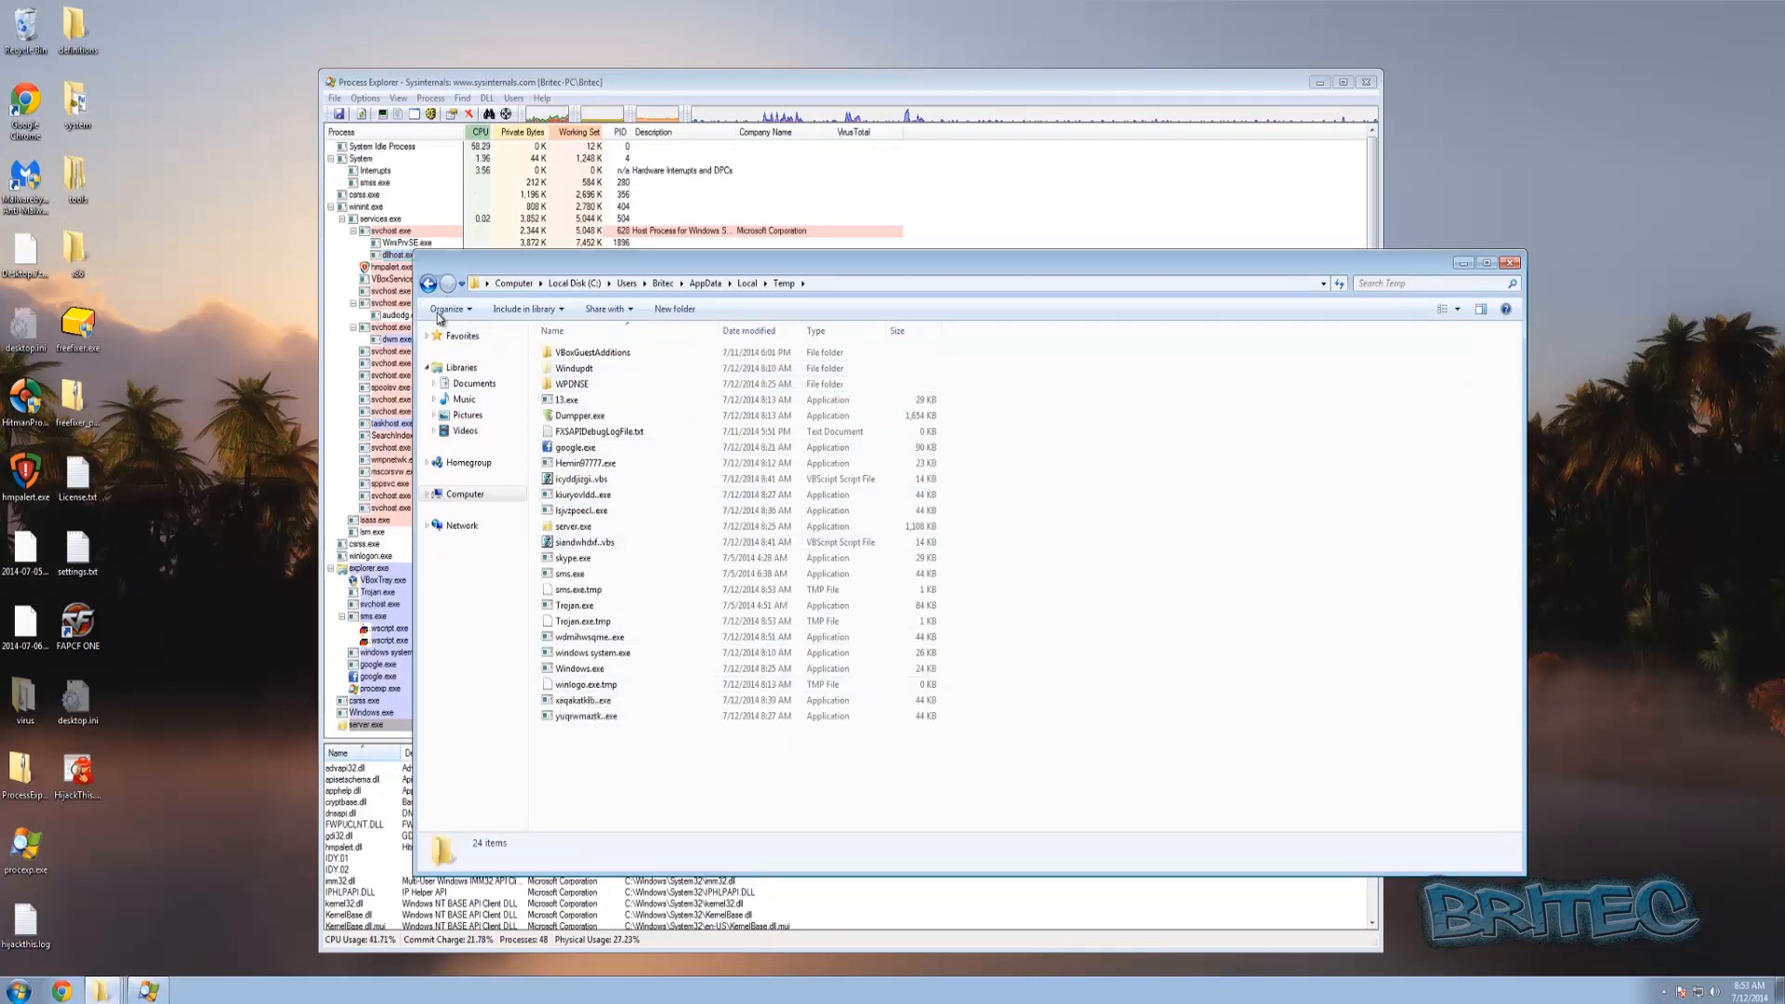
left_click(427, 285)
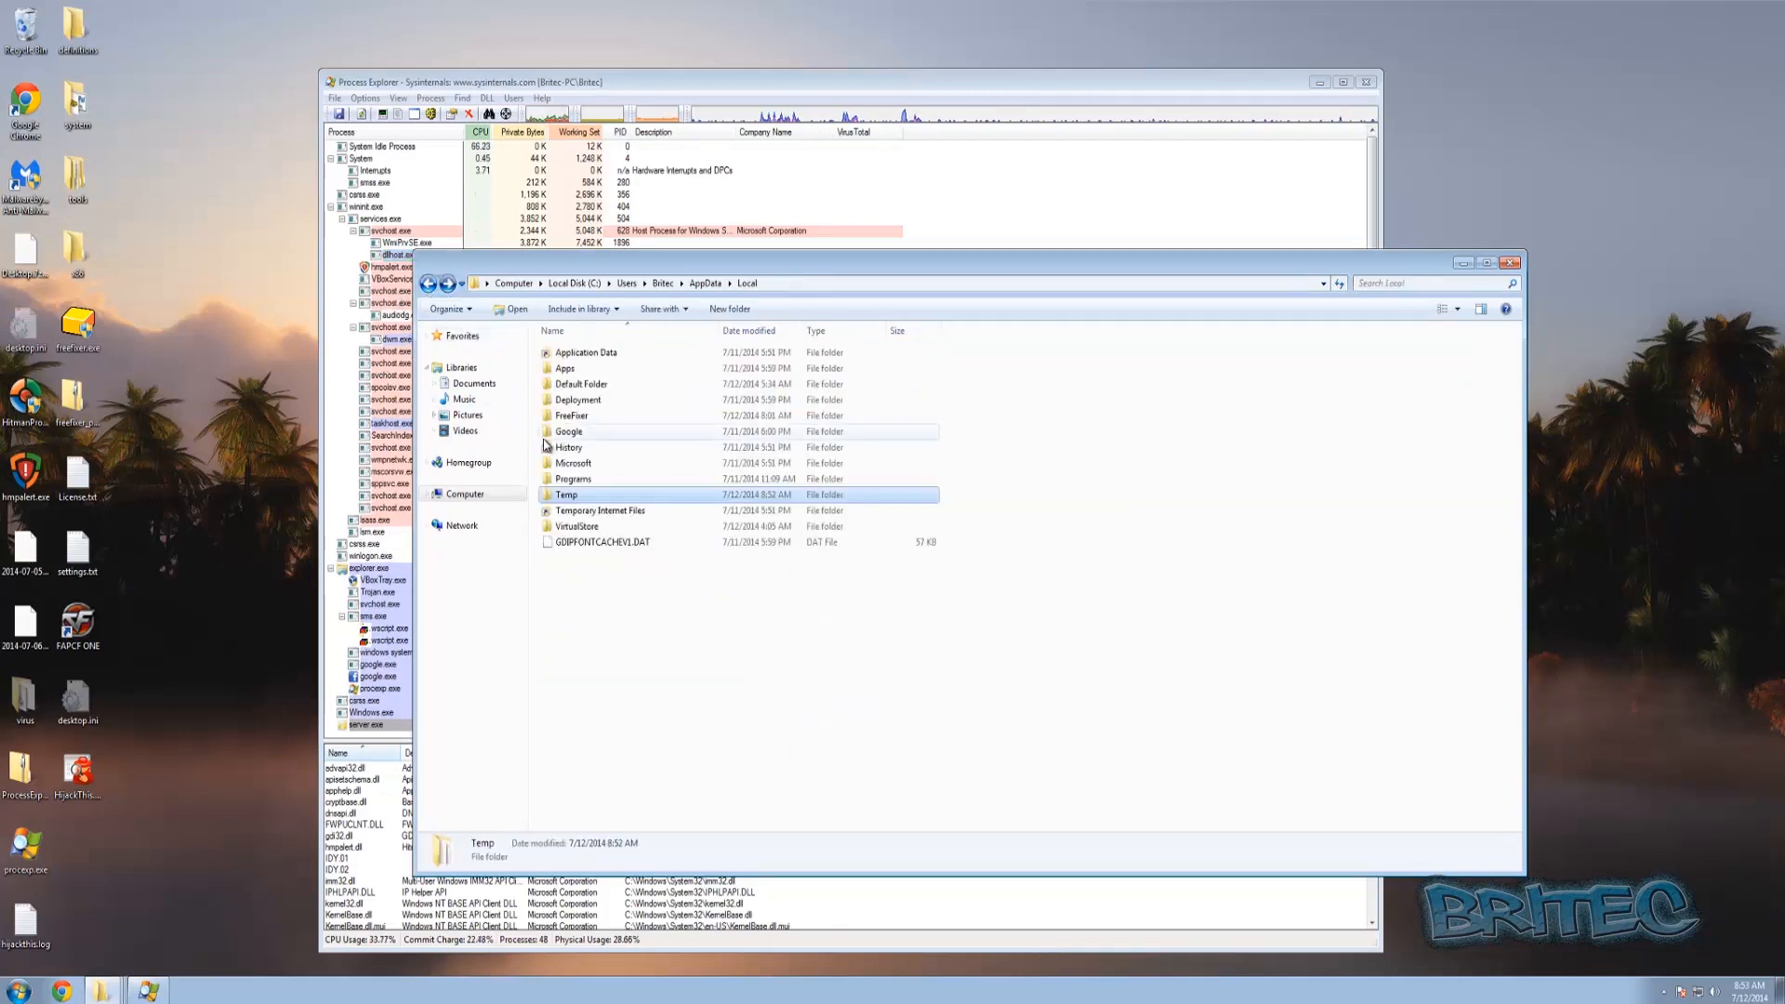
Open a command window in the AppData\Local\Temp folder and show that folder's files behind it.
right_click(568, 498)
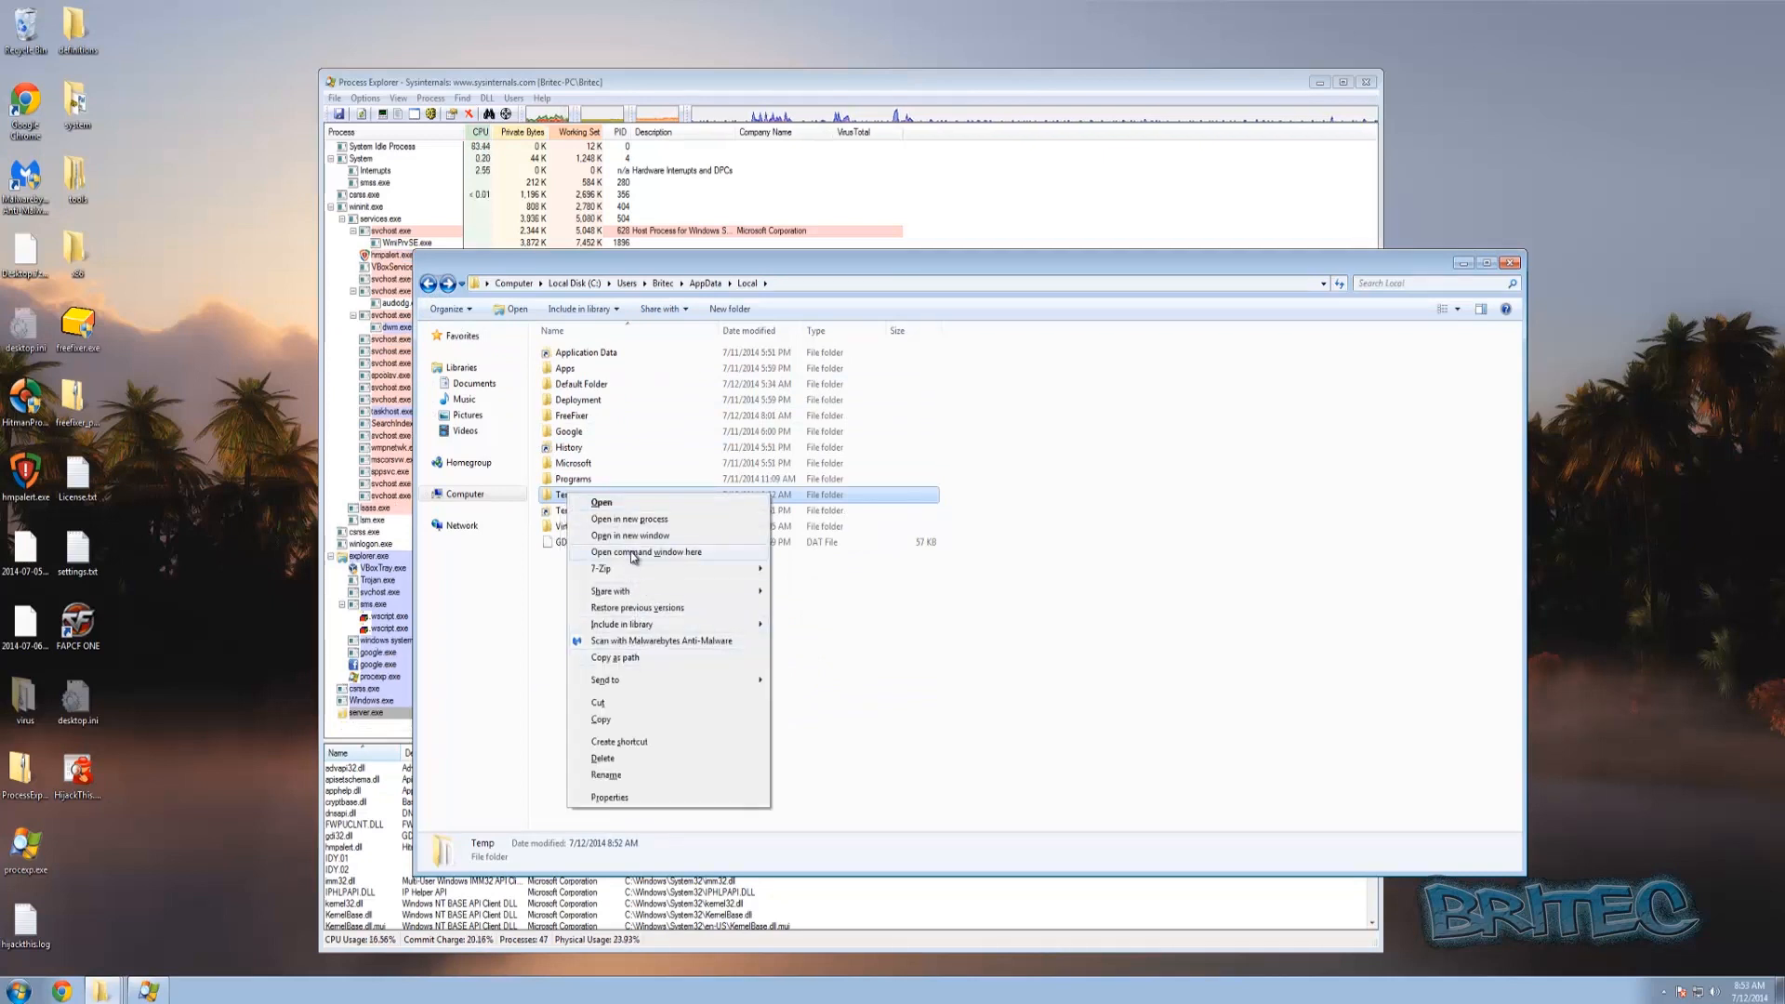
left_click(664, 554)
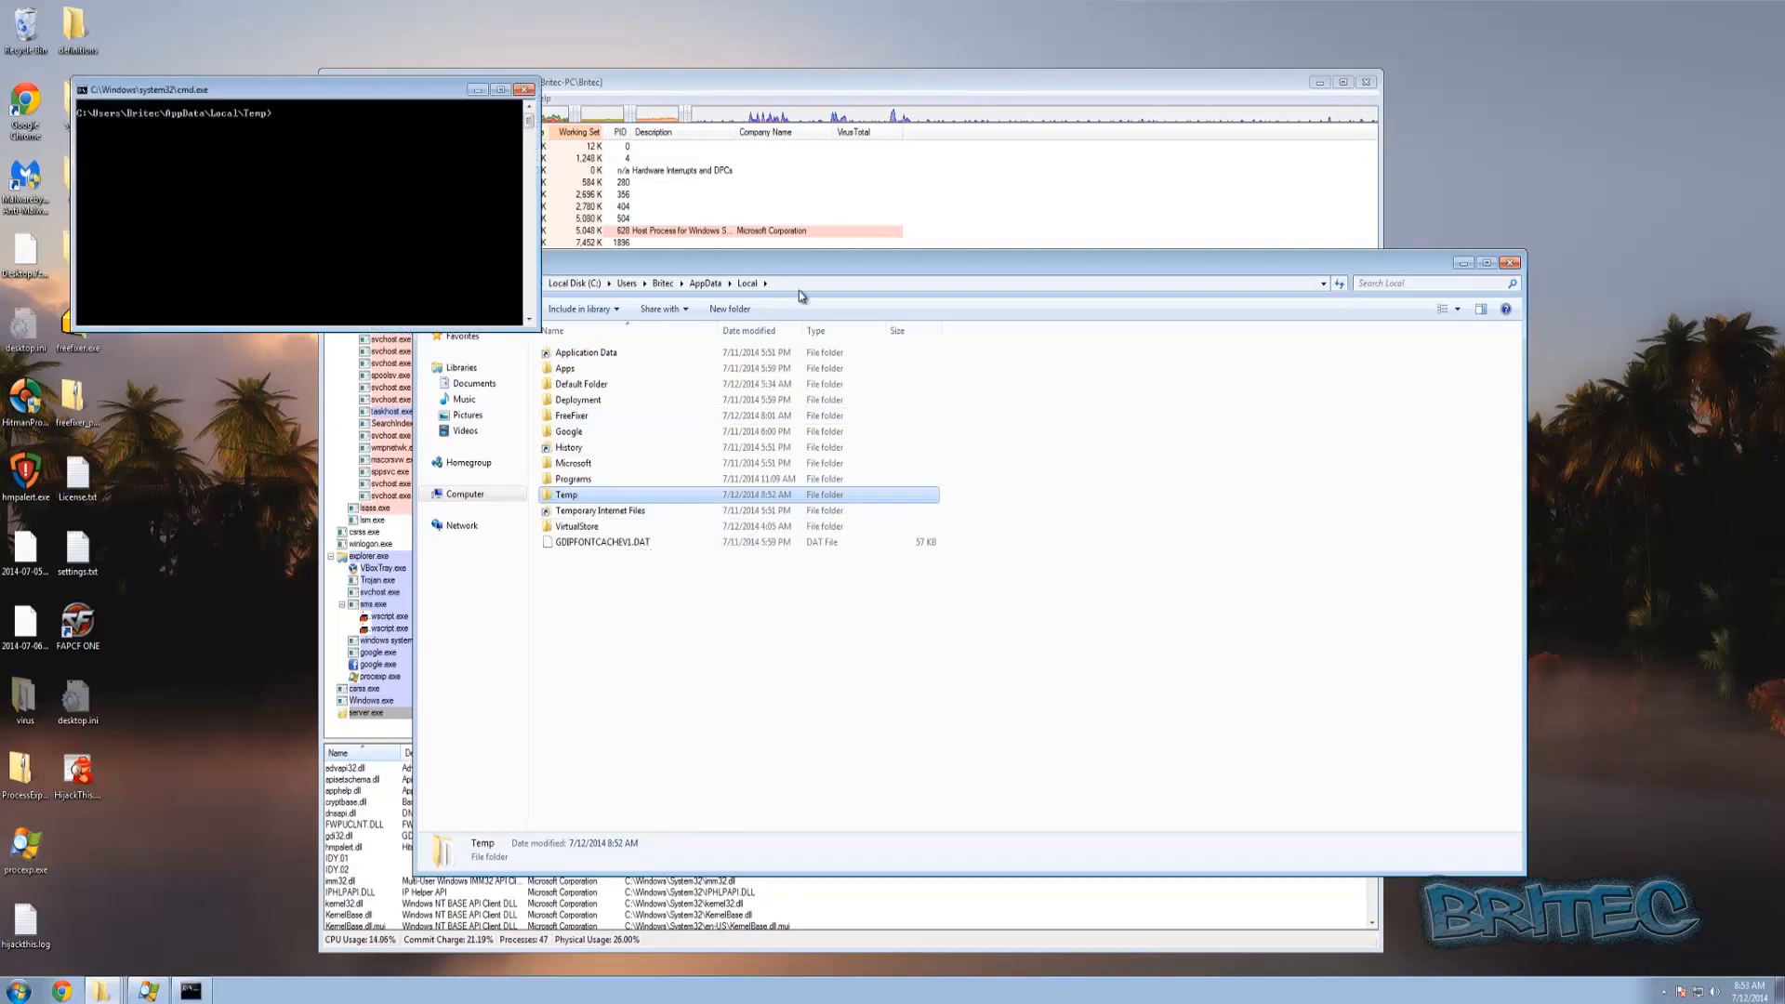
left_click_drag(239, 97, 968, 401)
double_click(568, 497)
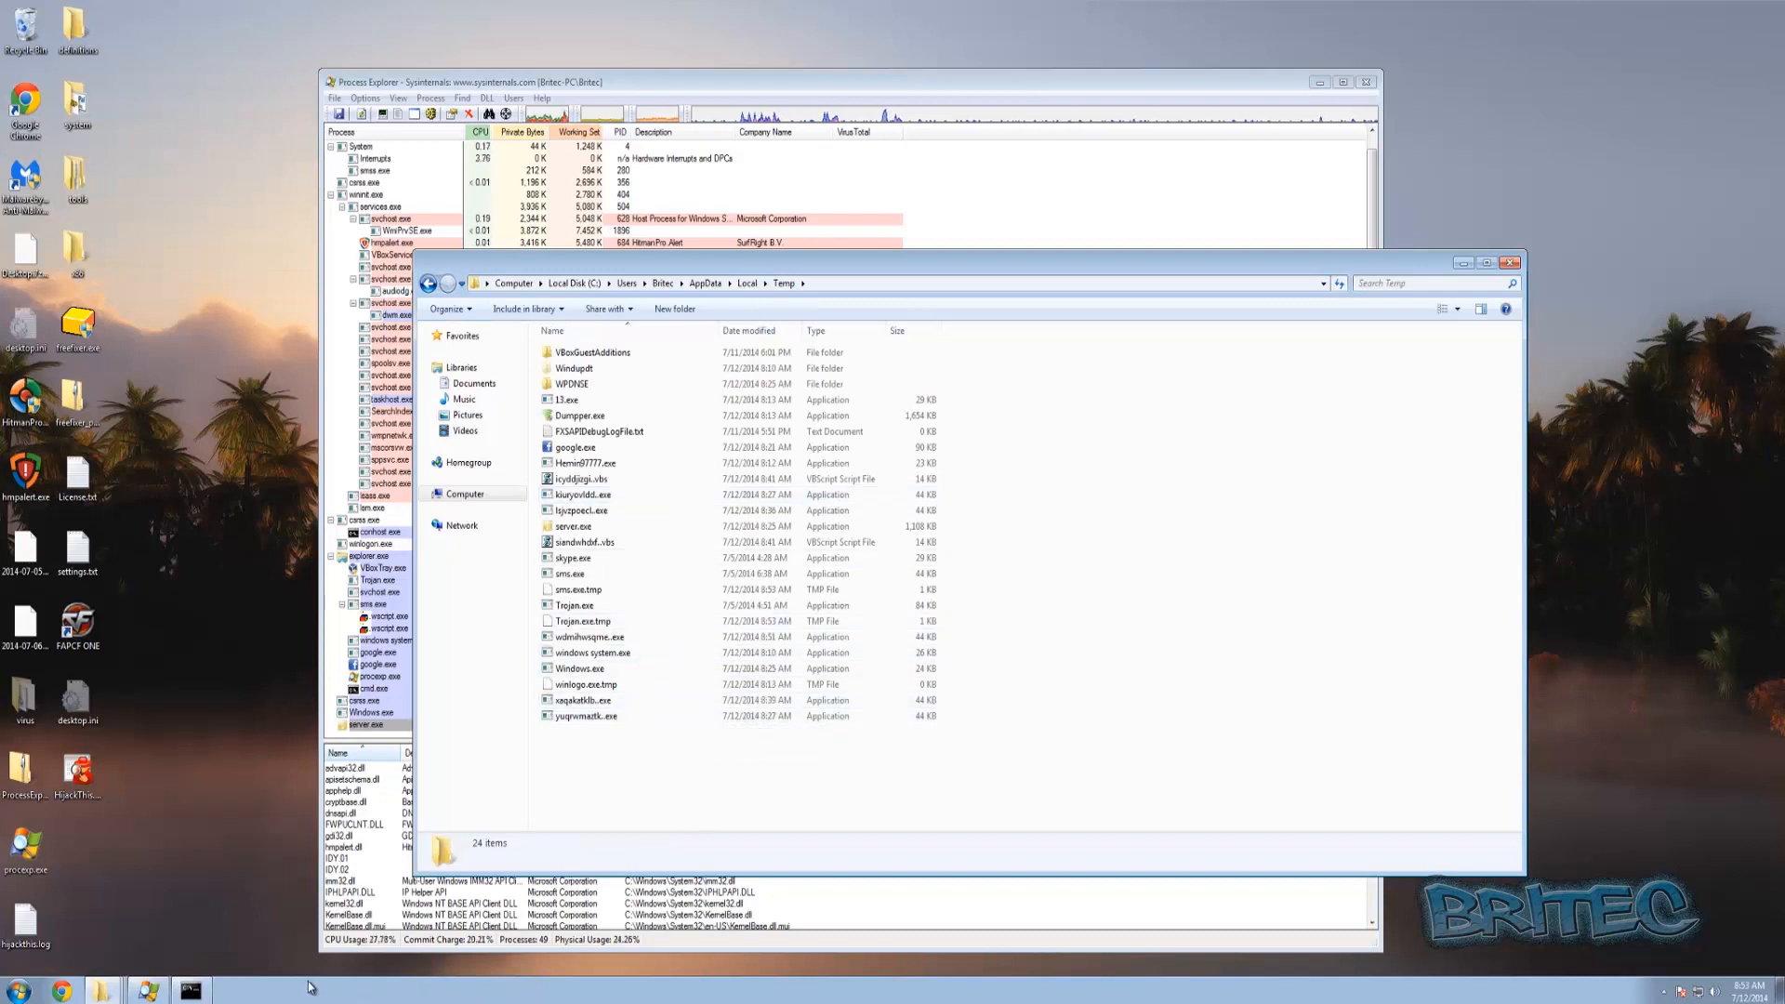
left_click(191, 991)
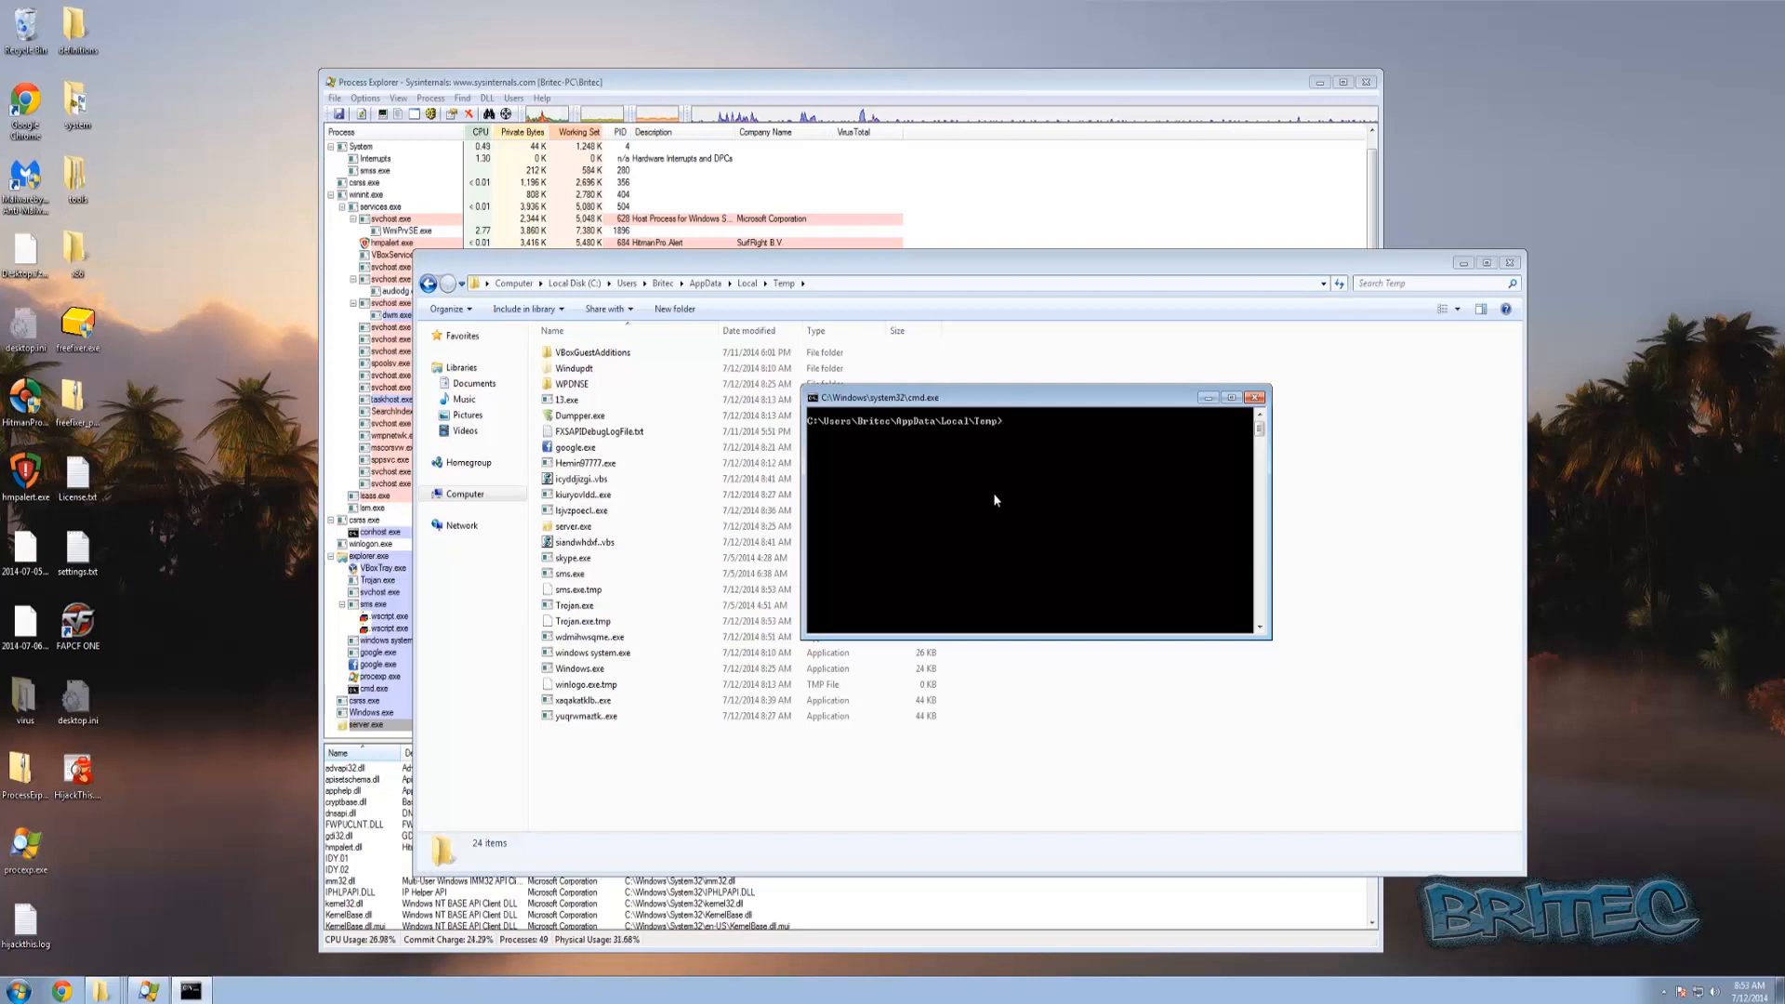
Deny everyone access to the server.exe file by running cacls server.exe /p everyone:n and answering y.
type("cacls server.exe /p everyone:n")
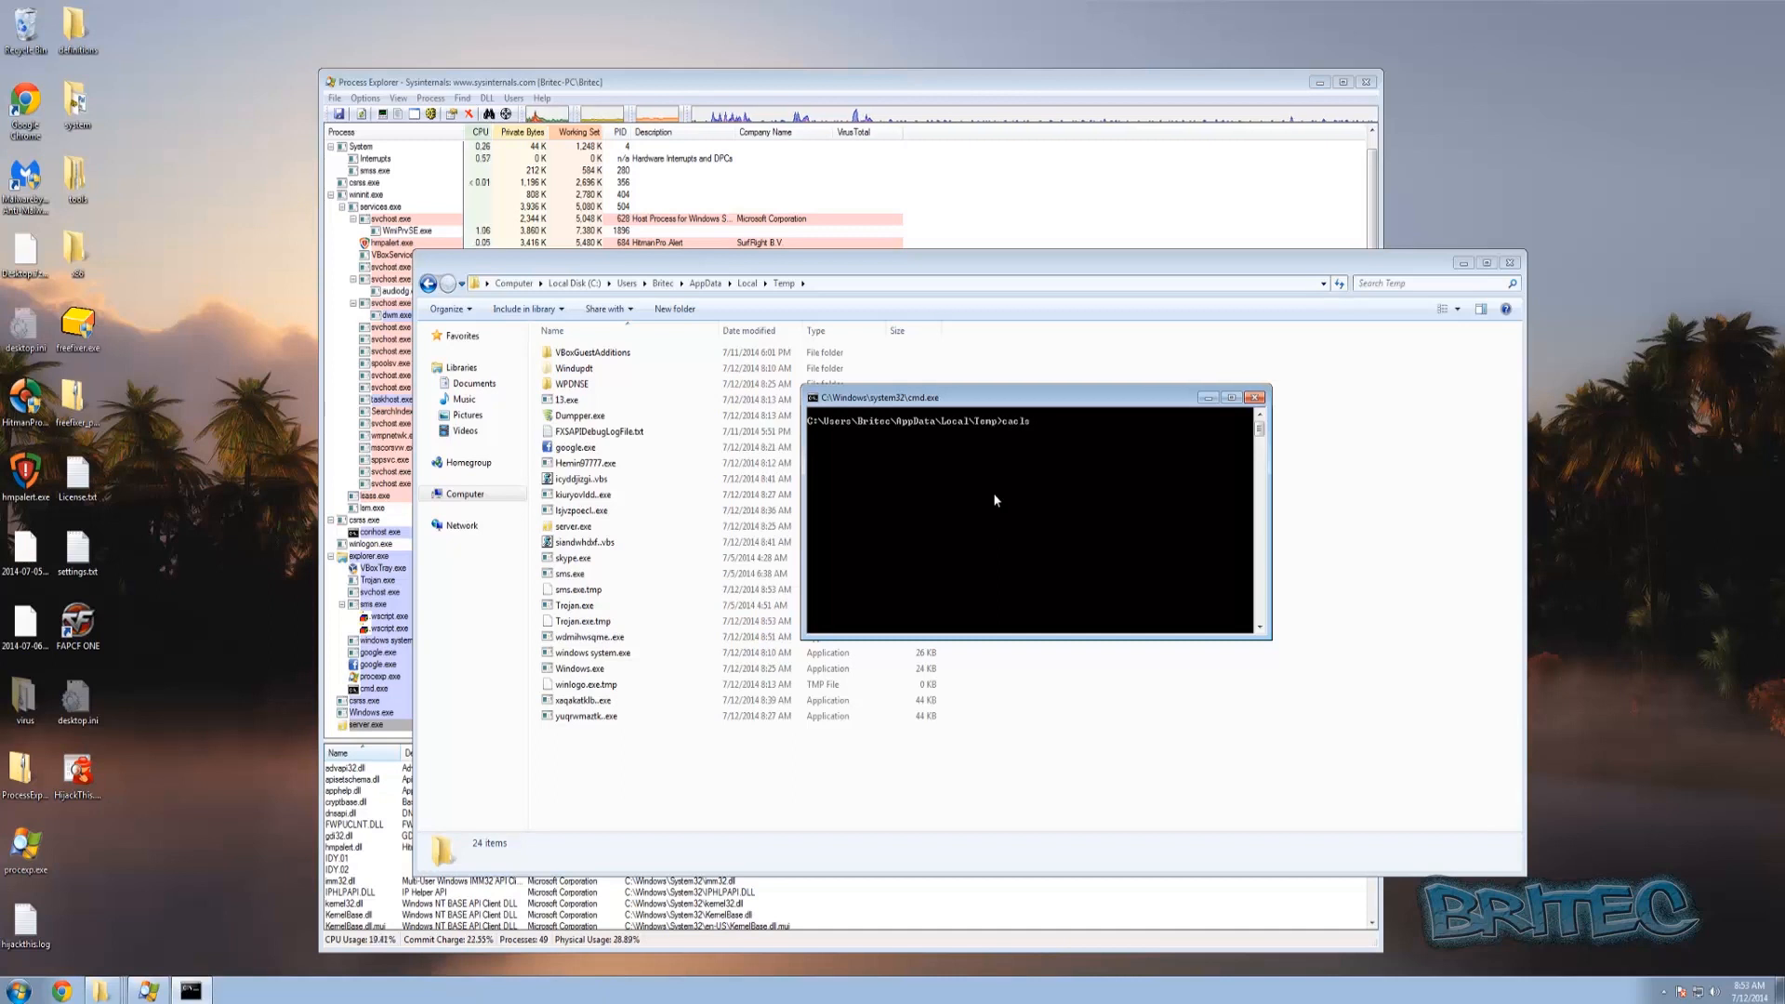
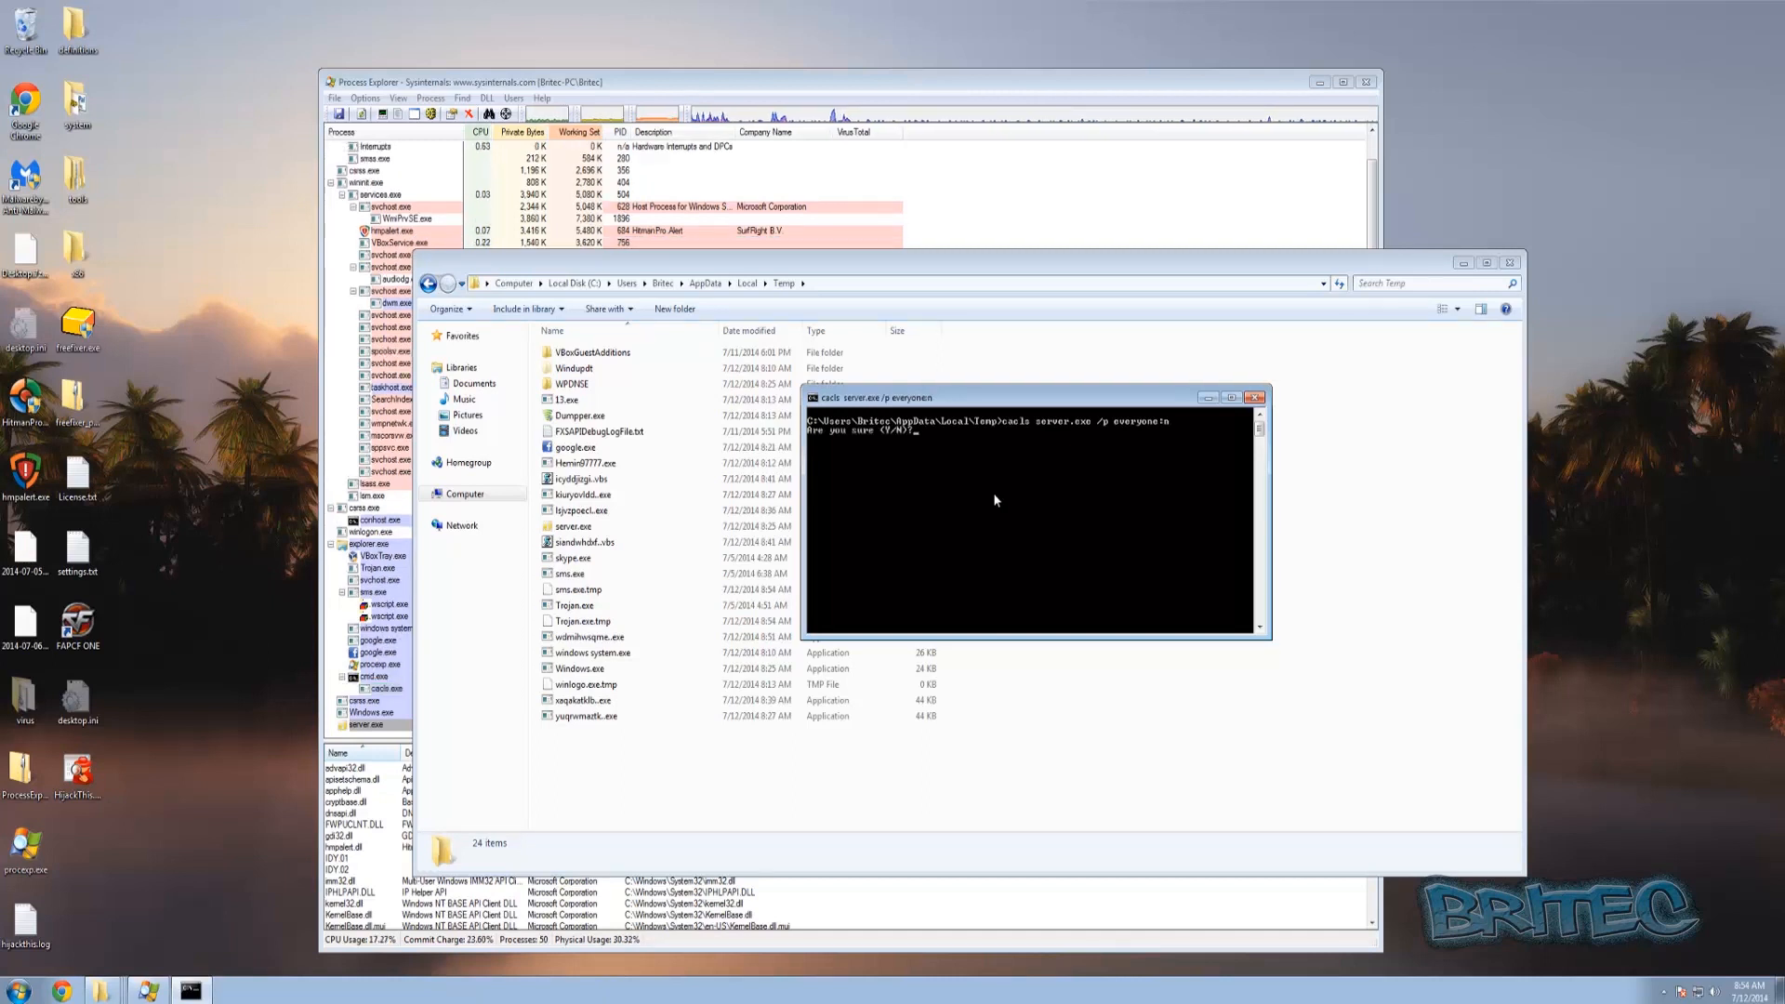
type("y")
key("Return")
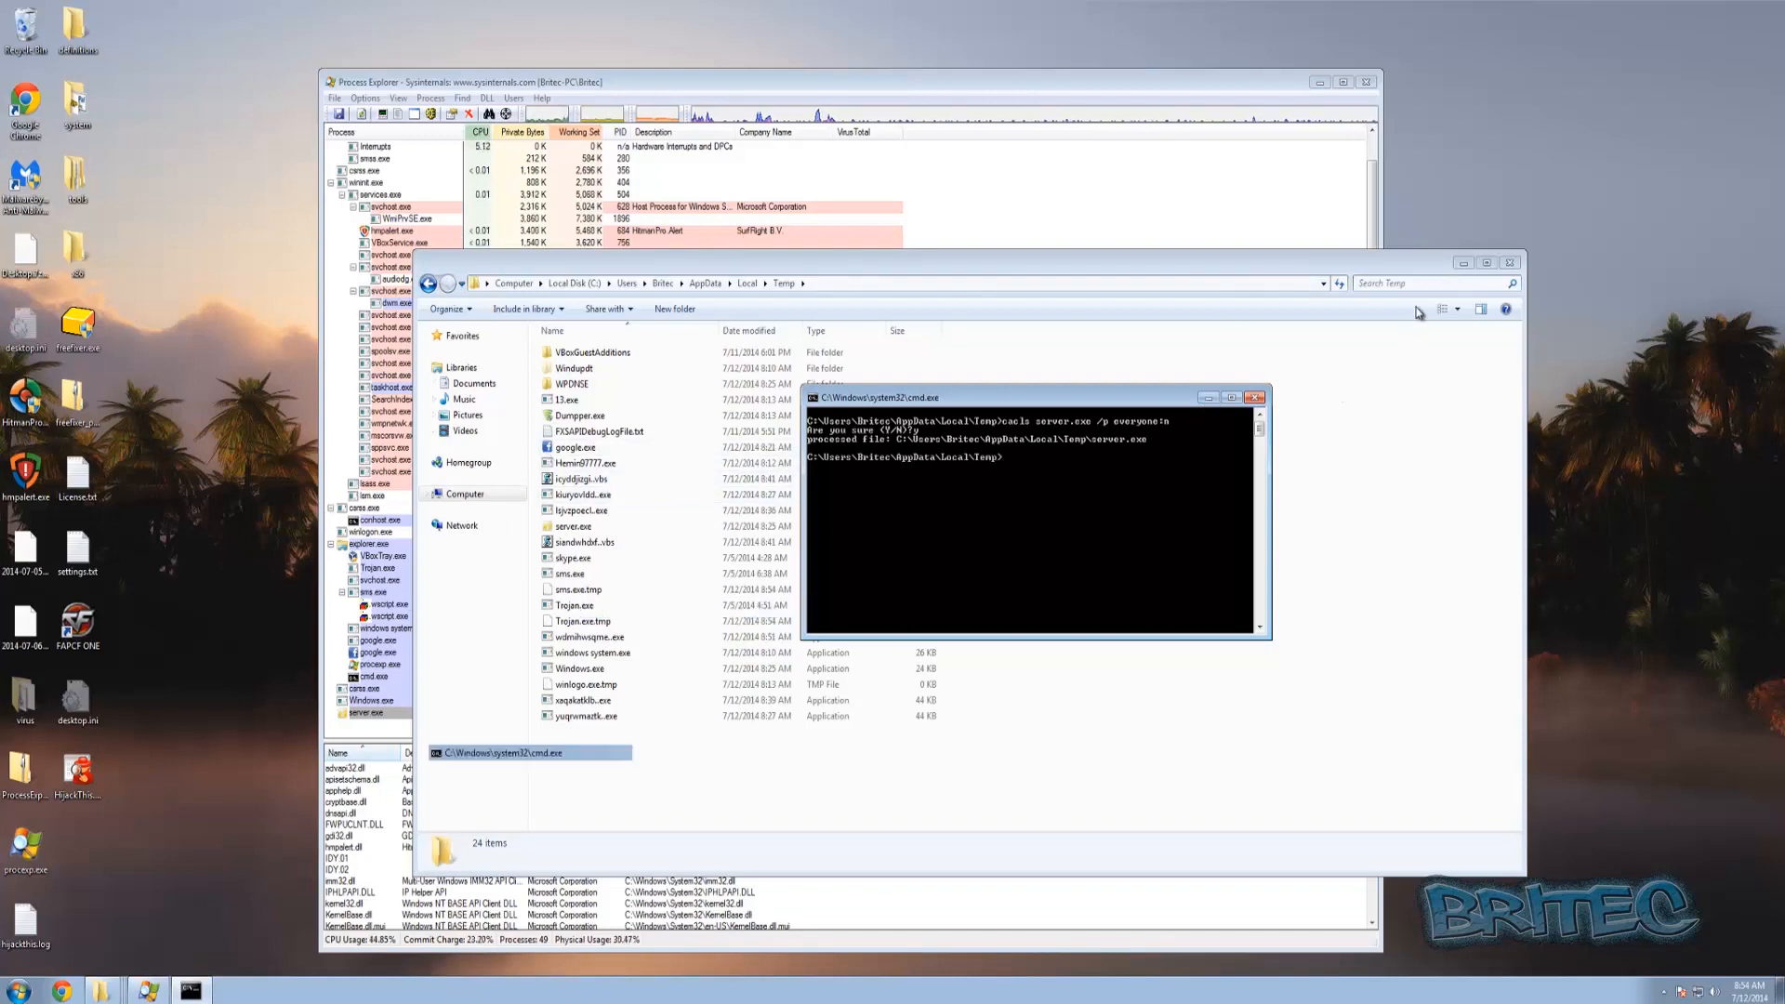
Switch to Process Explorer and restart the suspended server.exe process, confirming that it may be killed.
left_click(1207, 397)
left_click(1463, 264)
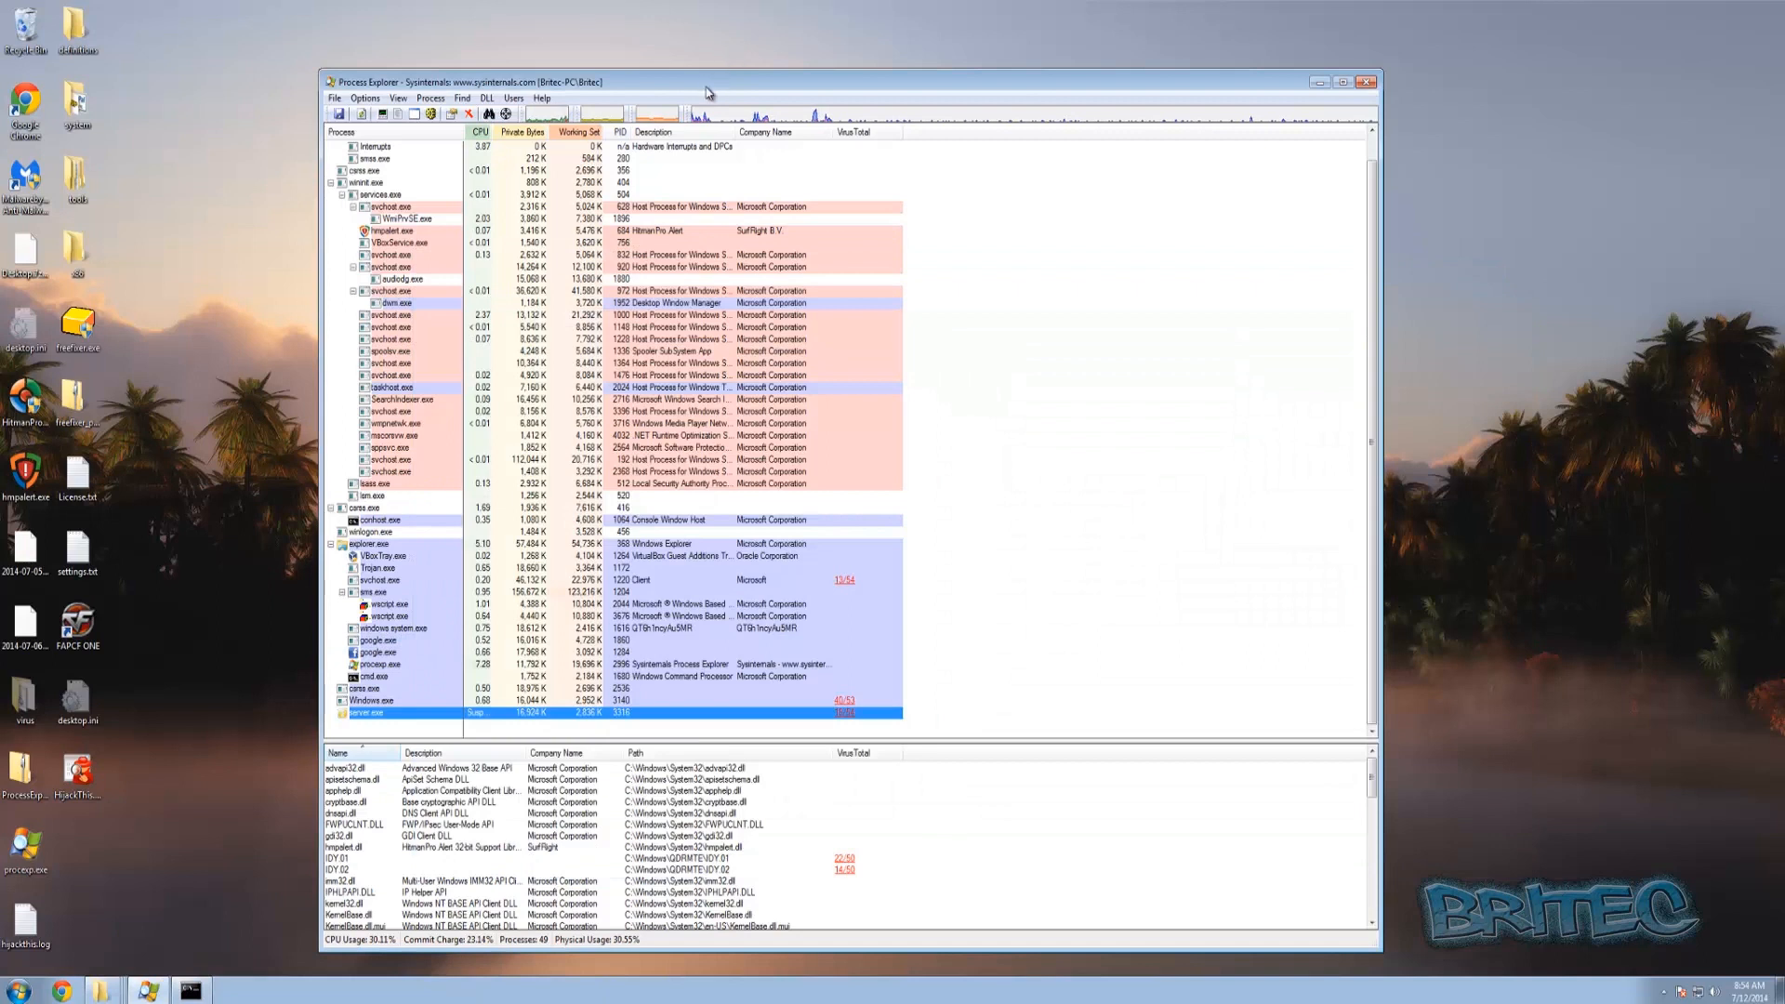
right_click(375, 718)
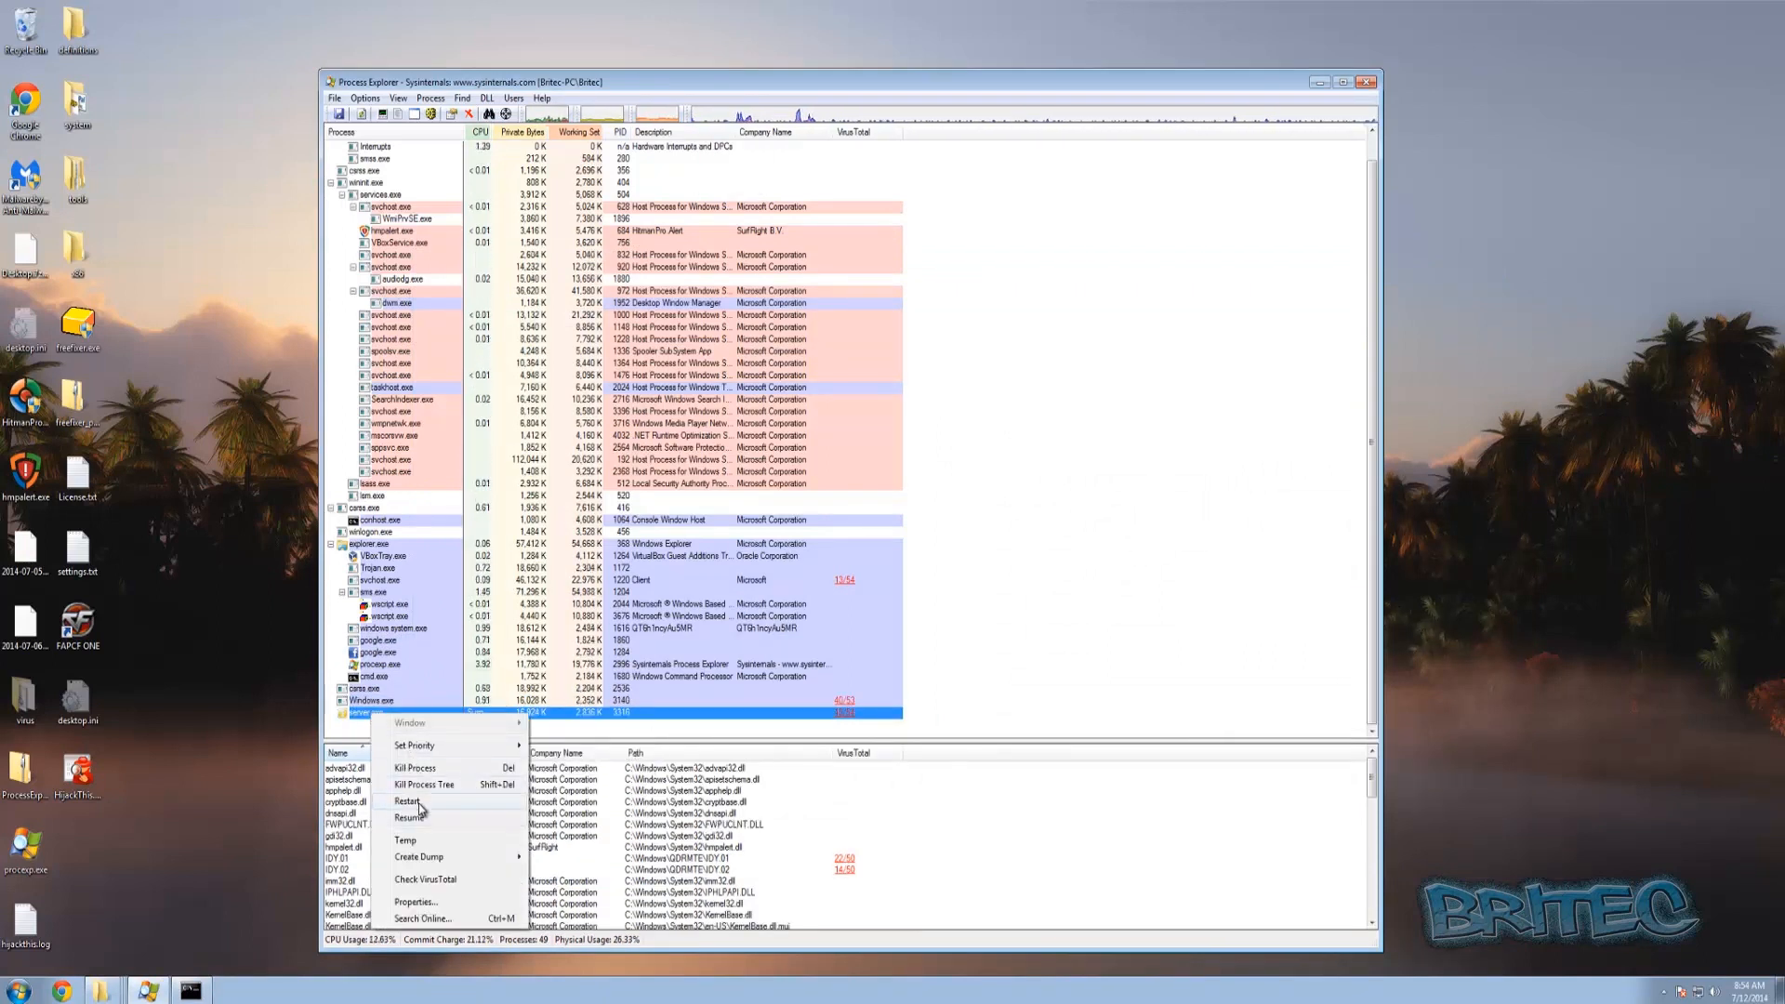
left_click(415, 768)
left_click(907, 552)
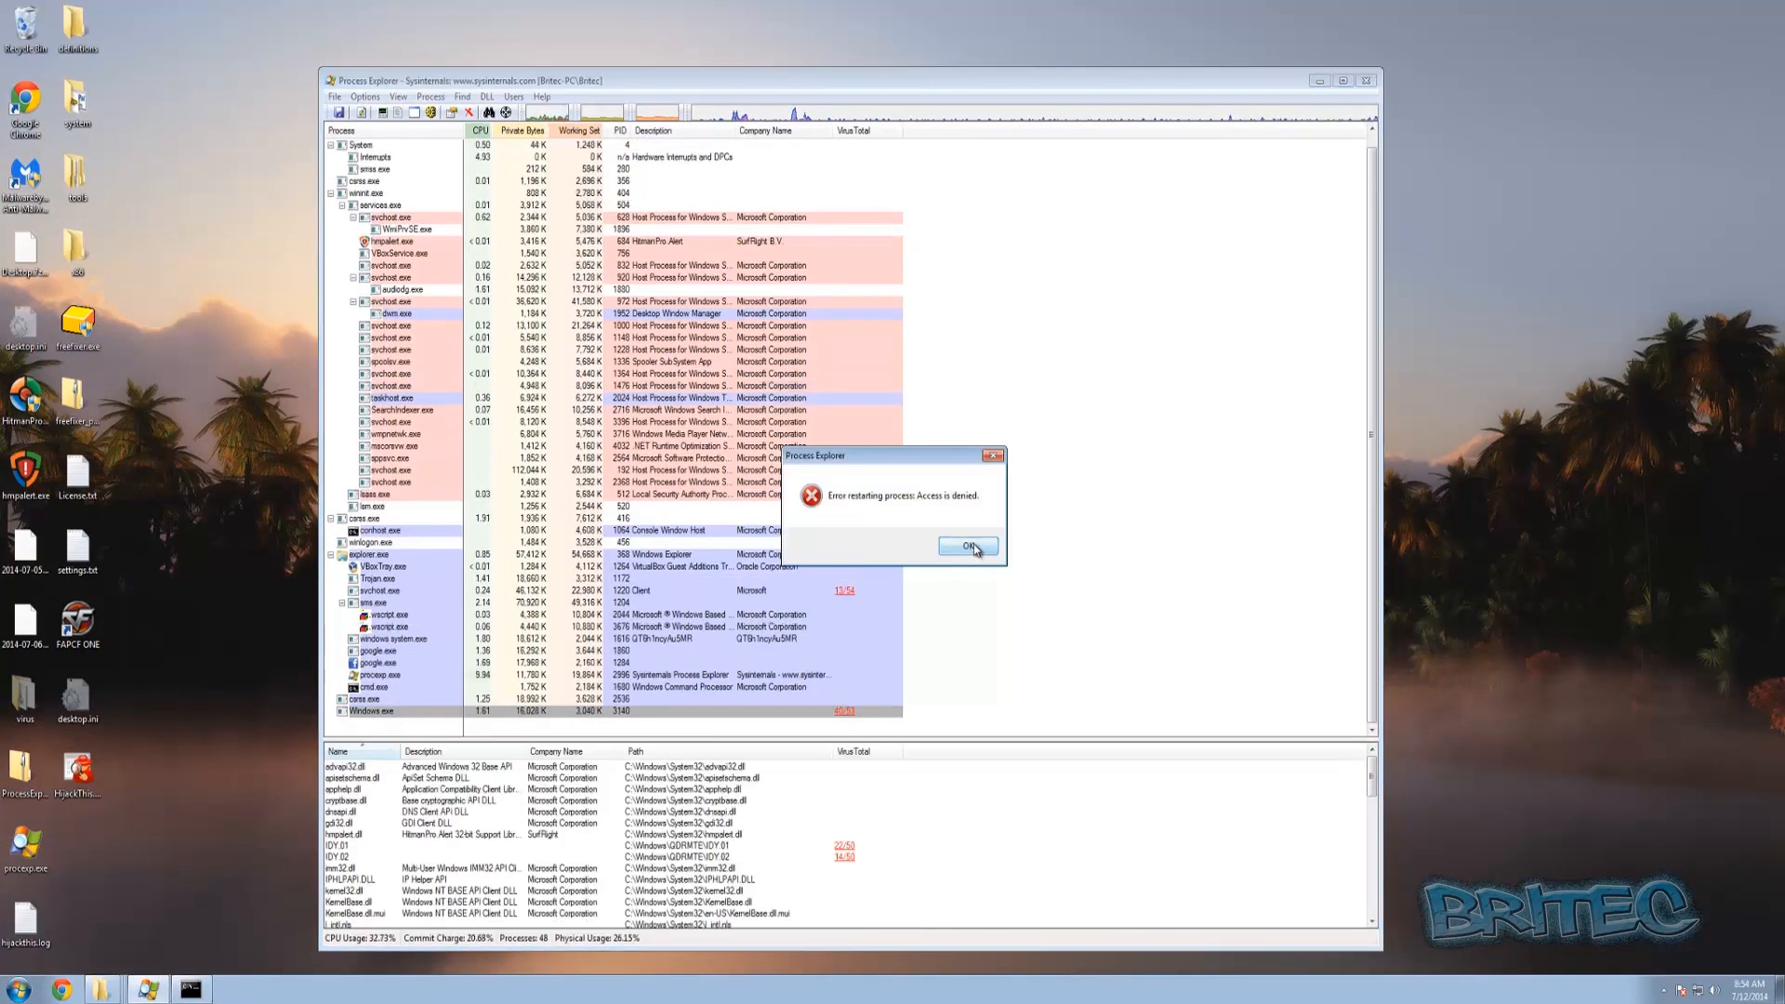
left_click(970, 547)
Check the file path of the Windows.exe process and suspend that process.
left_click(398, 689)
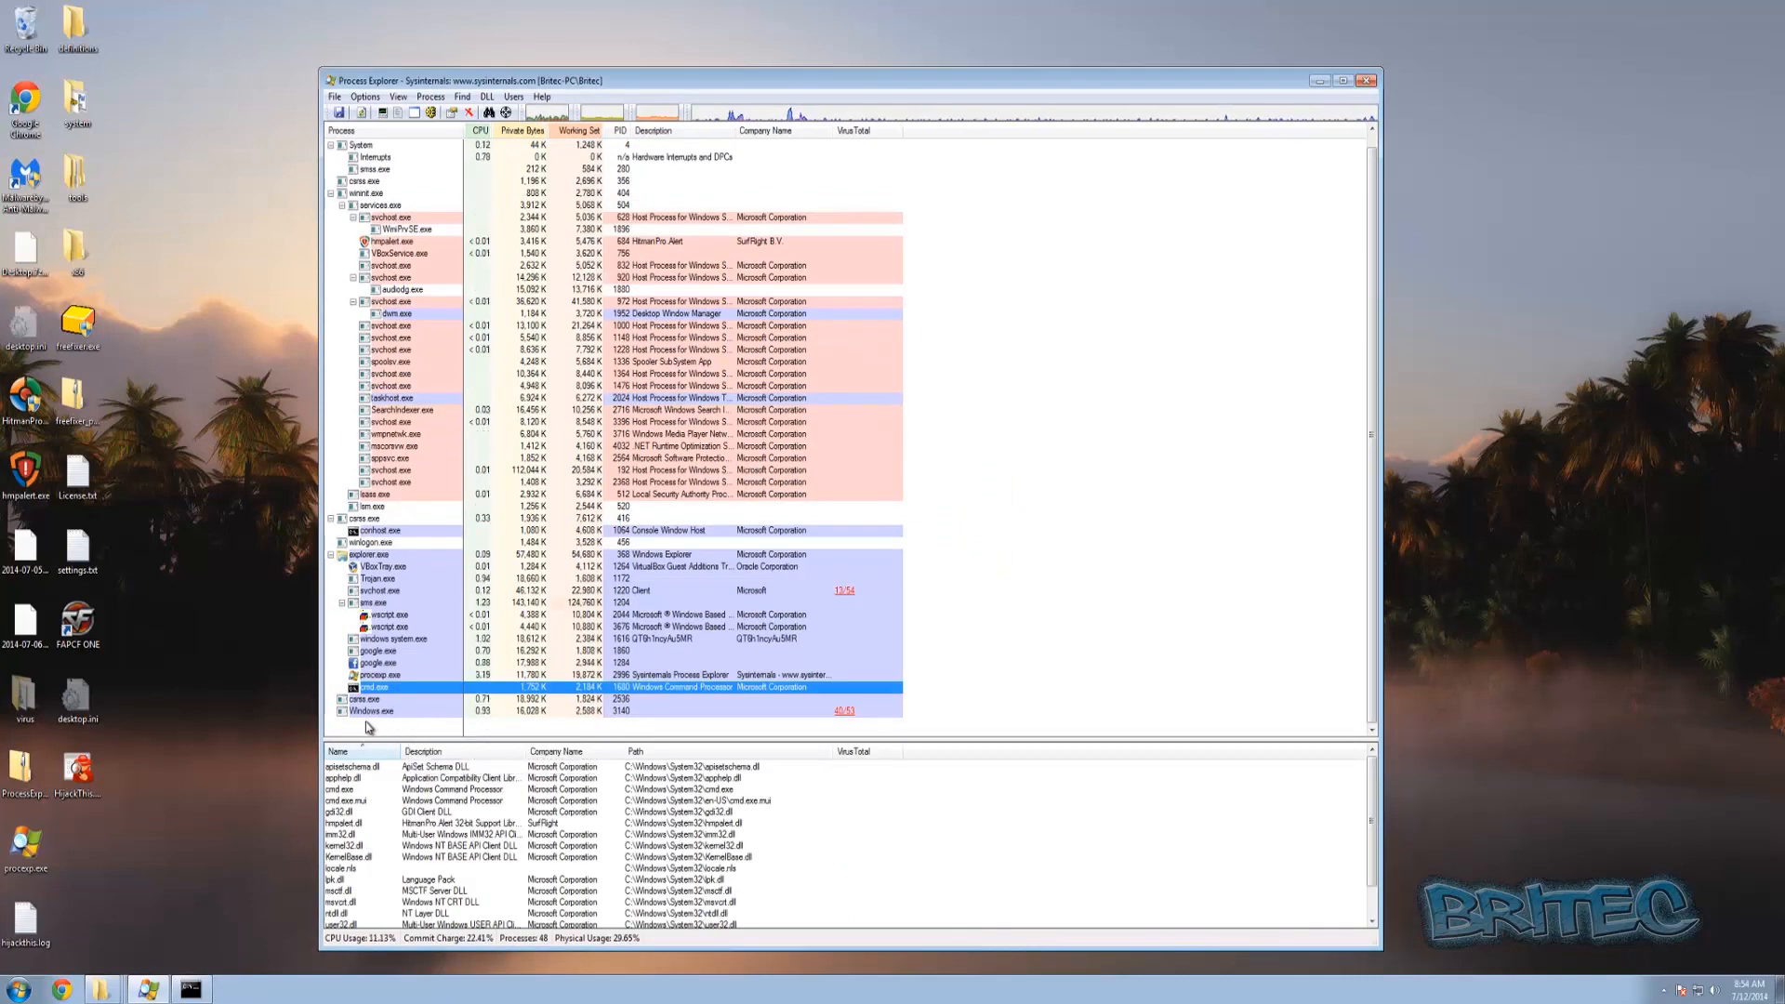
left_click(377, 712)
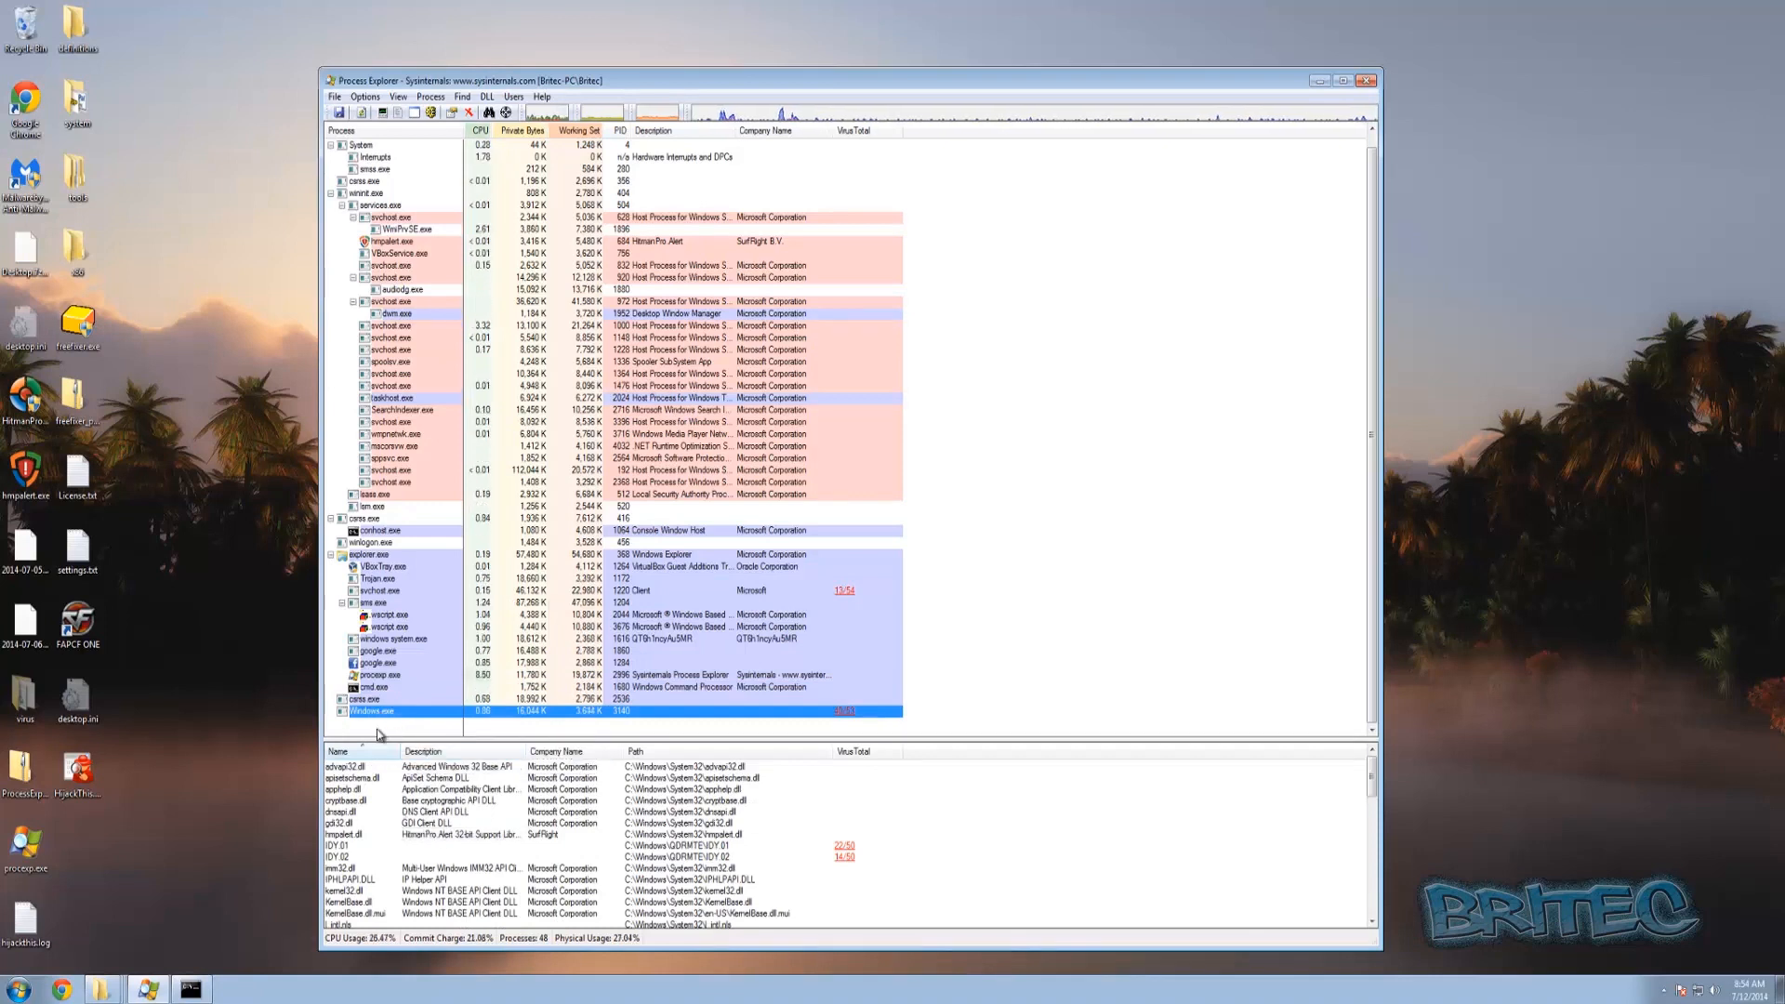
mouse_move(420, 710)
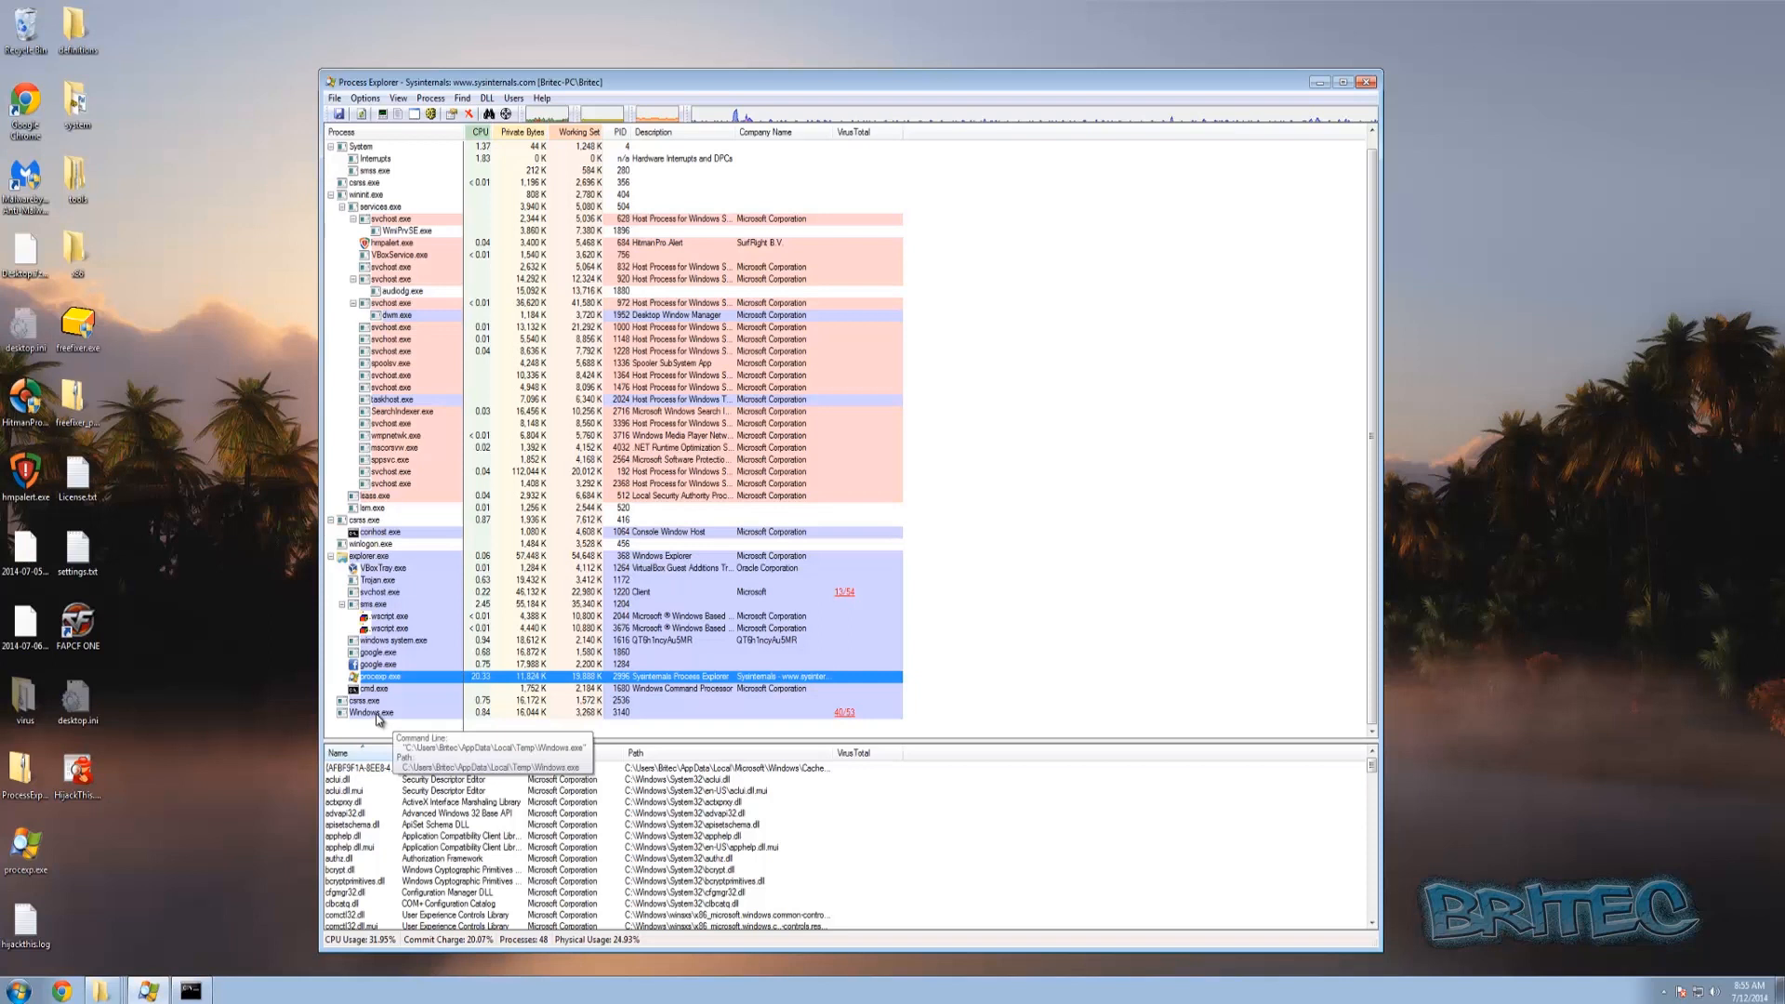
left_click(382, 715)
right_click(380, 718)
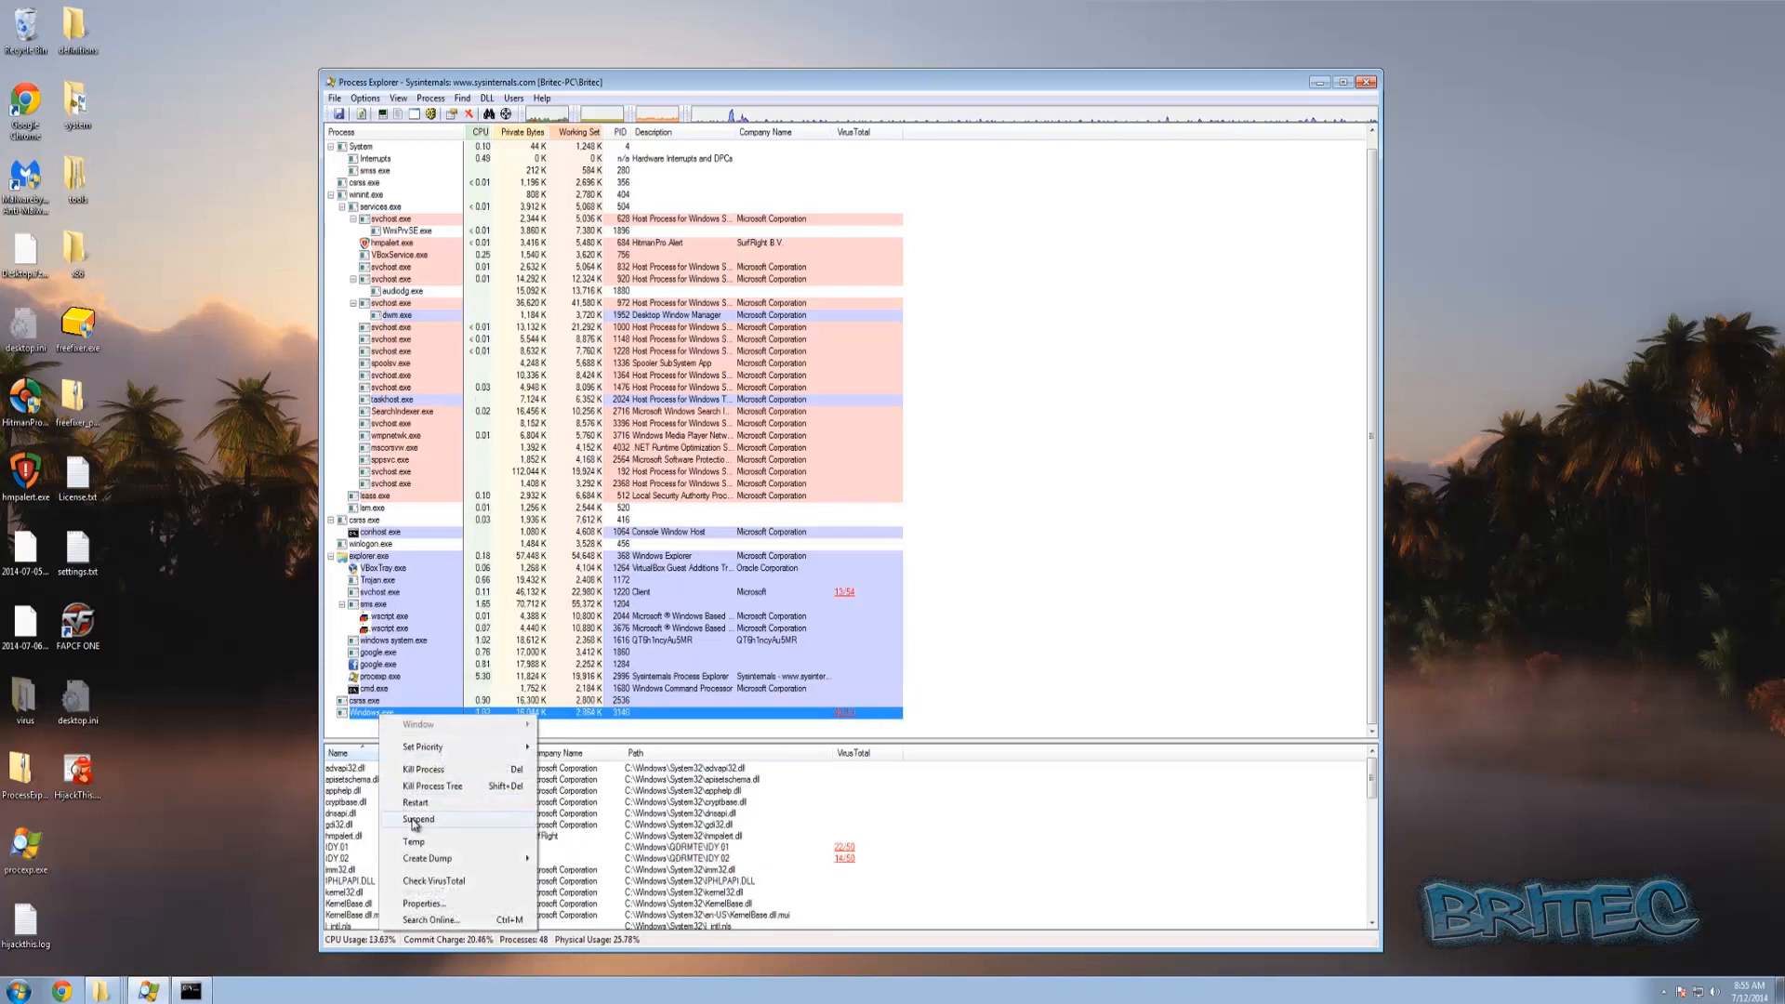
left_click(416, 822)
key("Up")
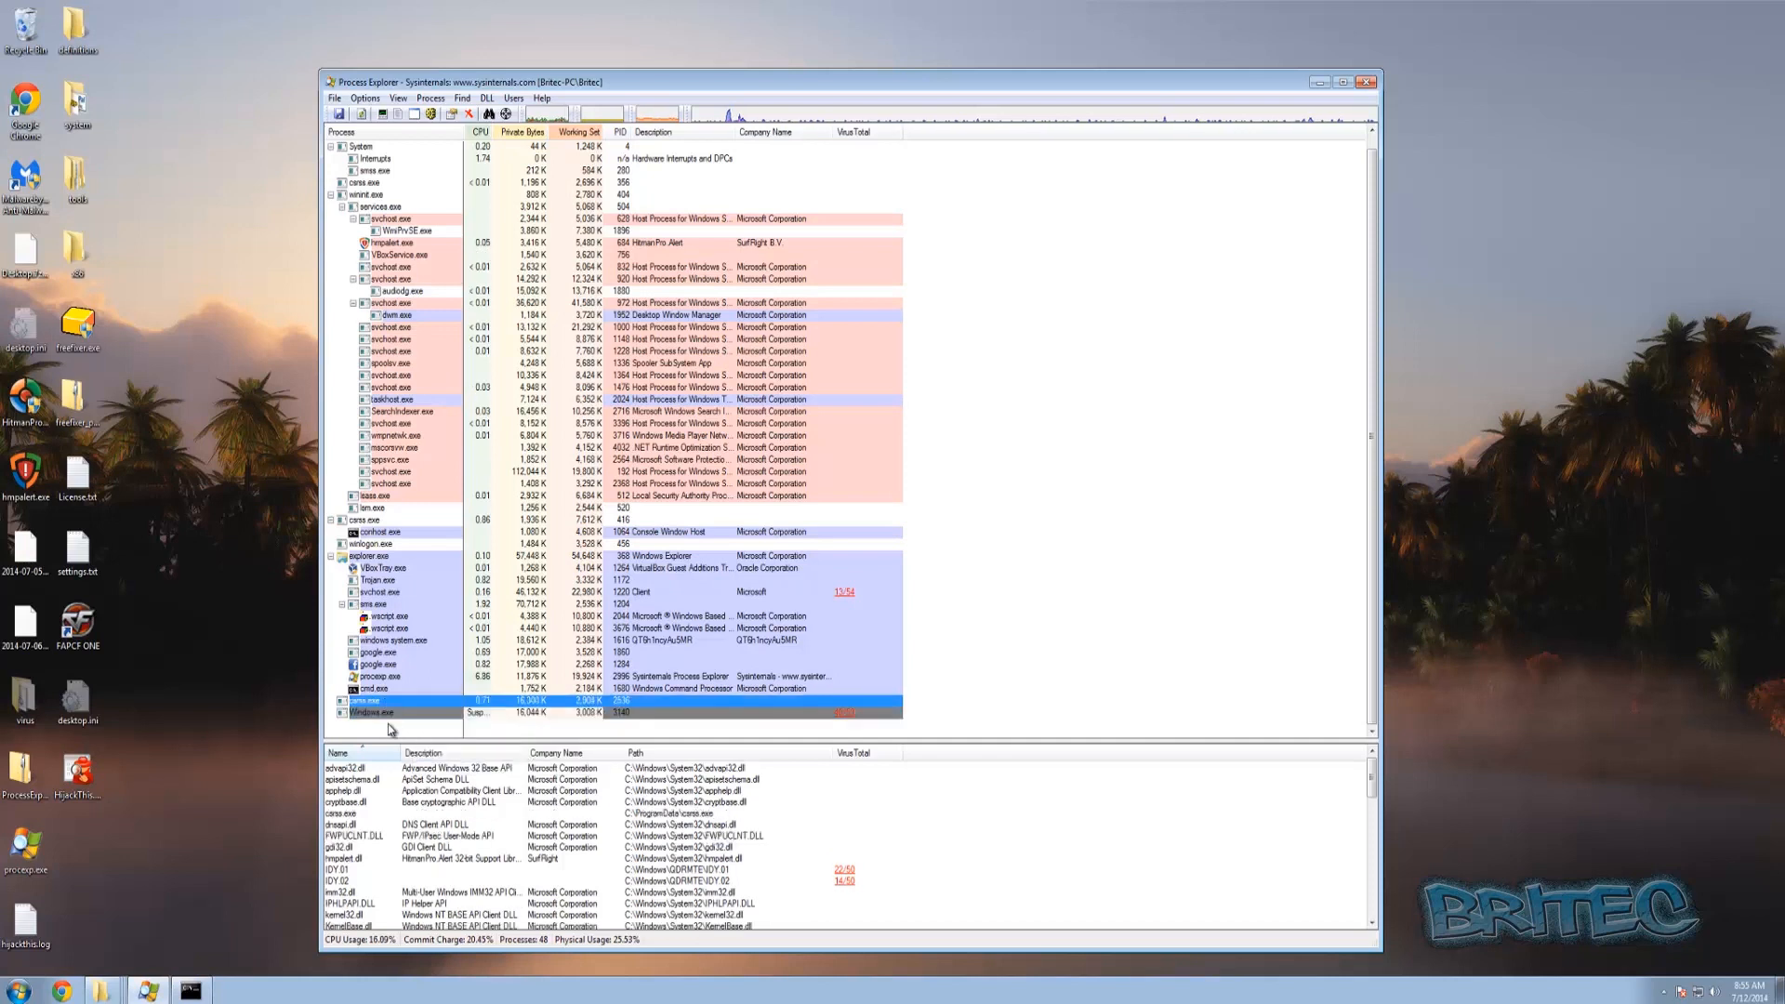
Deny everyone access to the Windows.exe file by running cacls Windows.exe /p everyone:n in the command window and answering y.
left_click(376, 713)
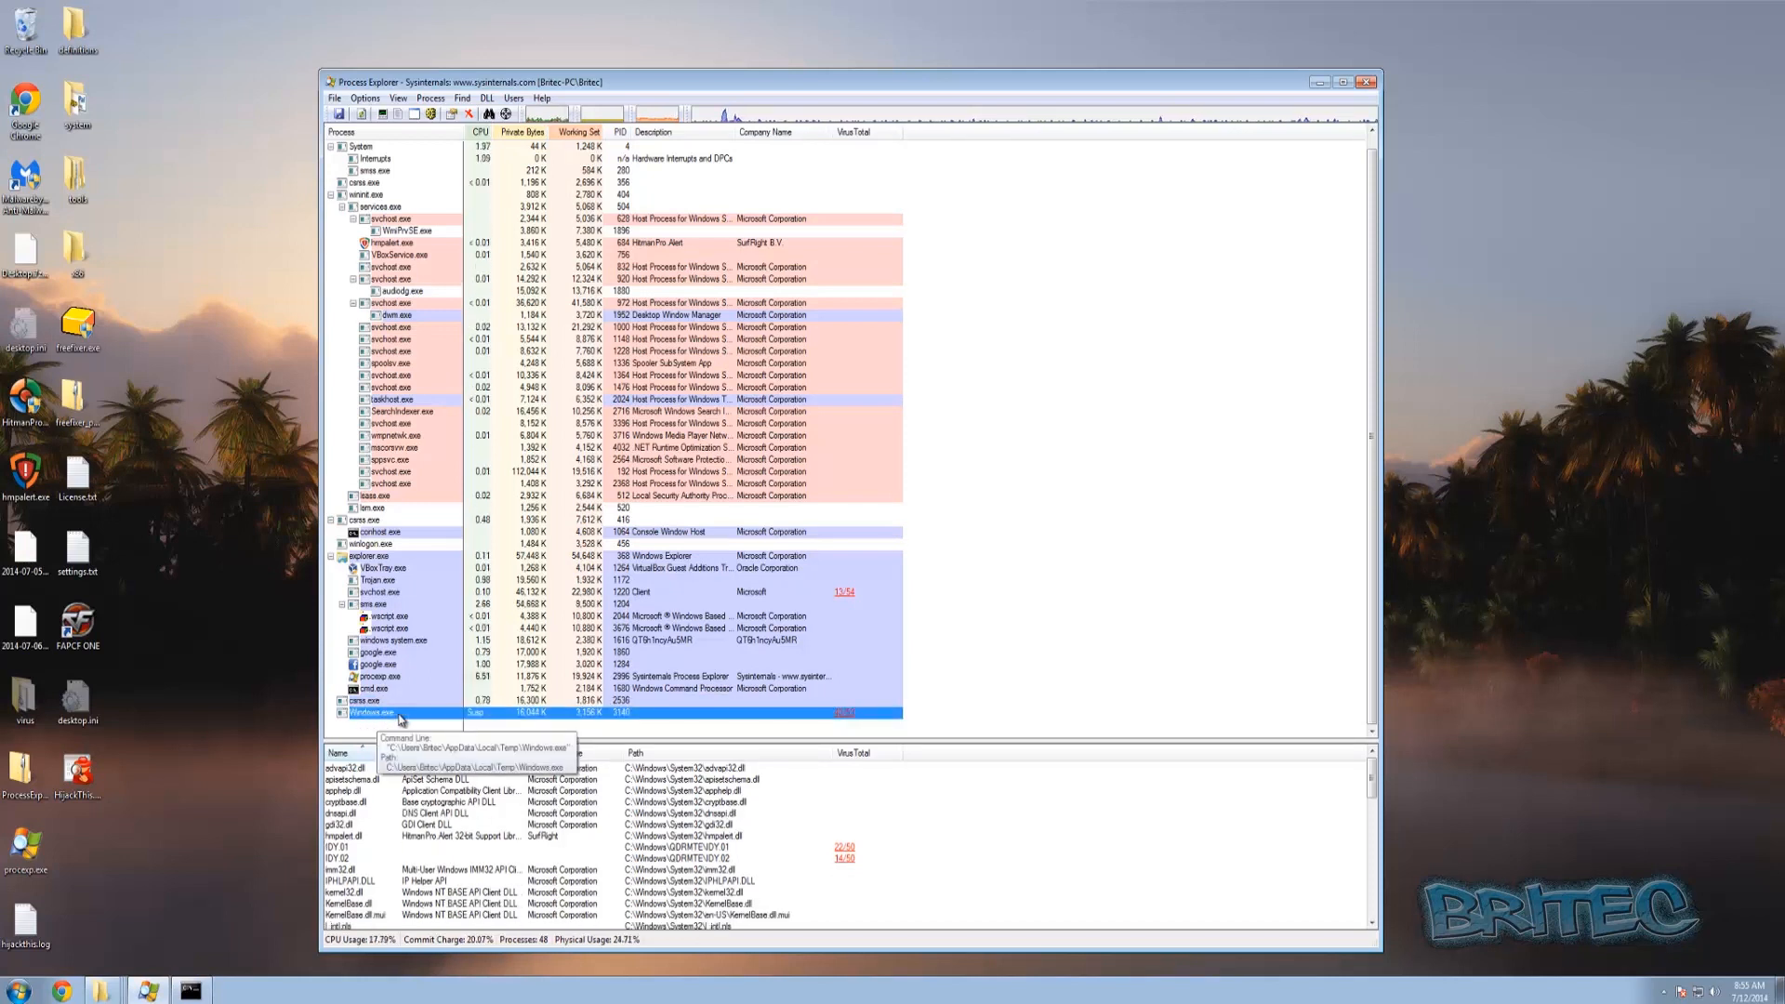
left_click(192, 991)
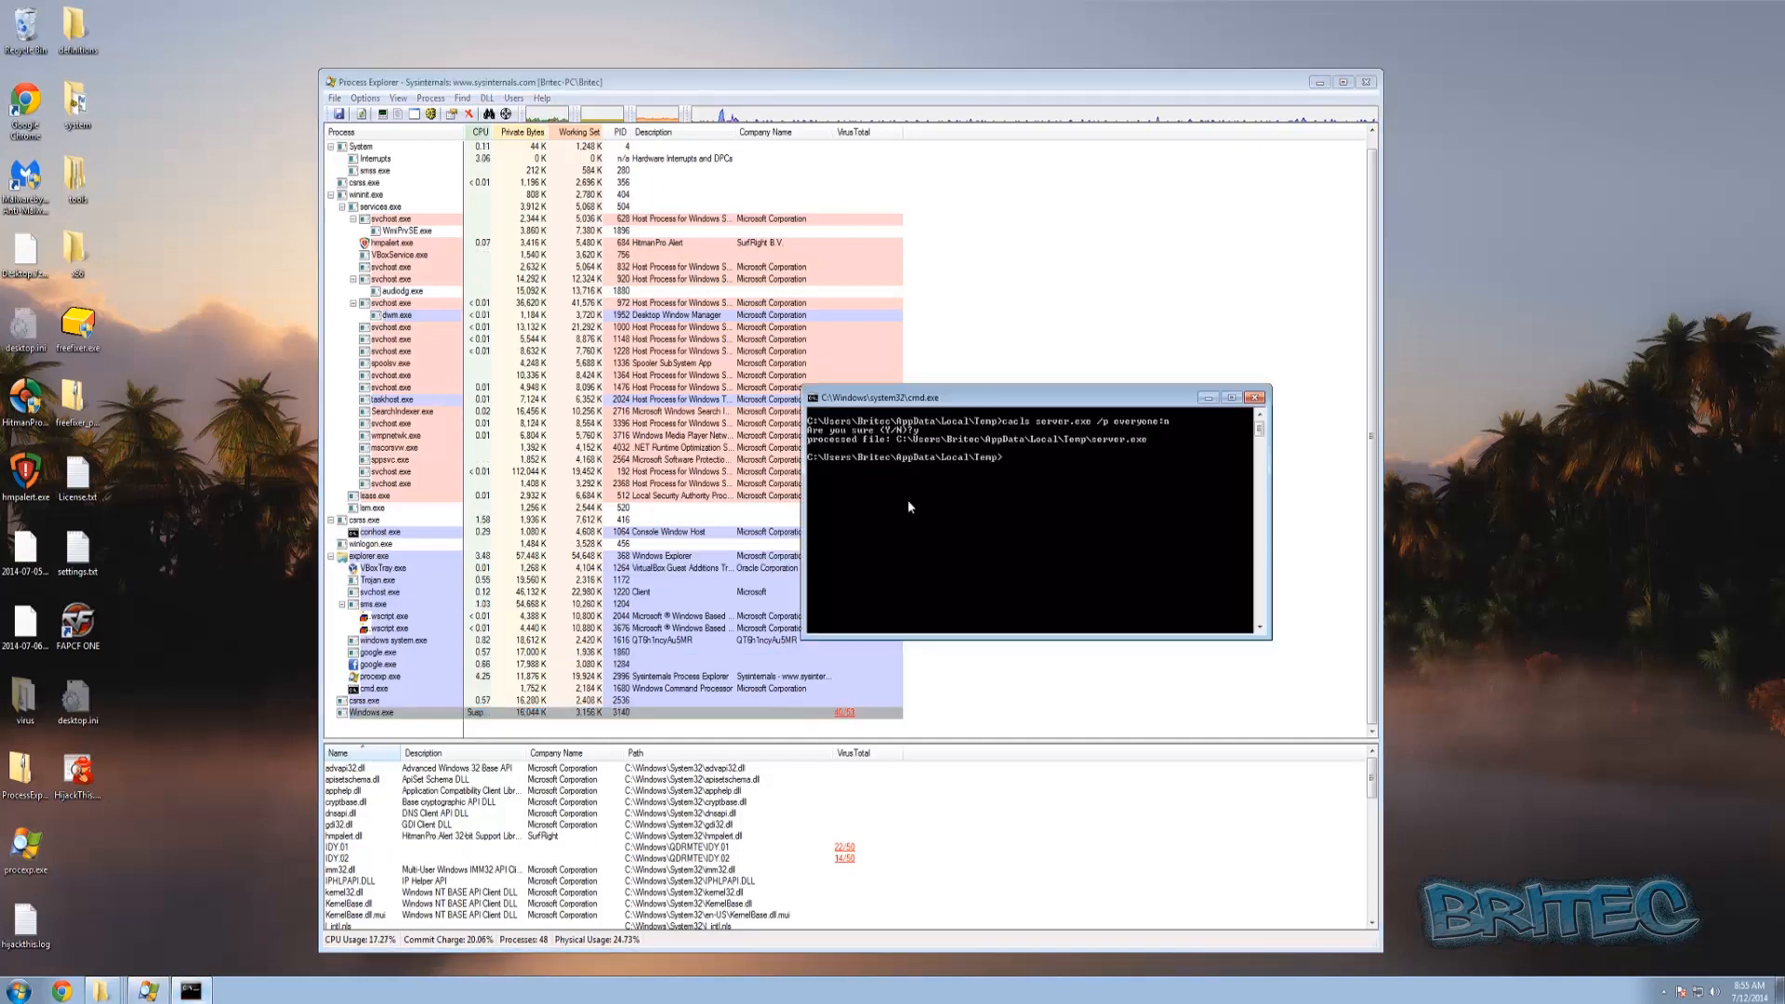
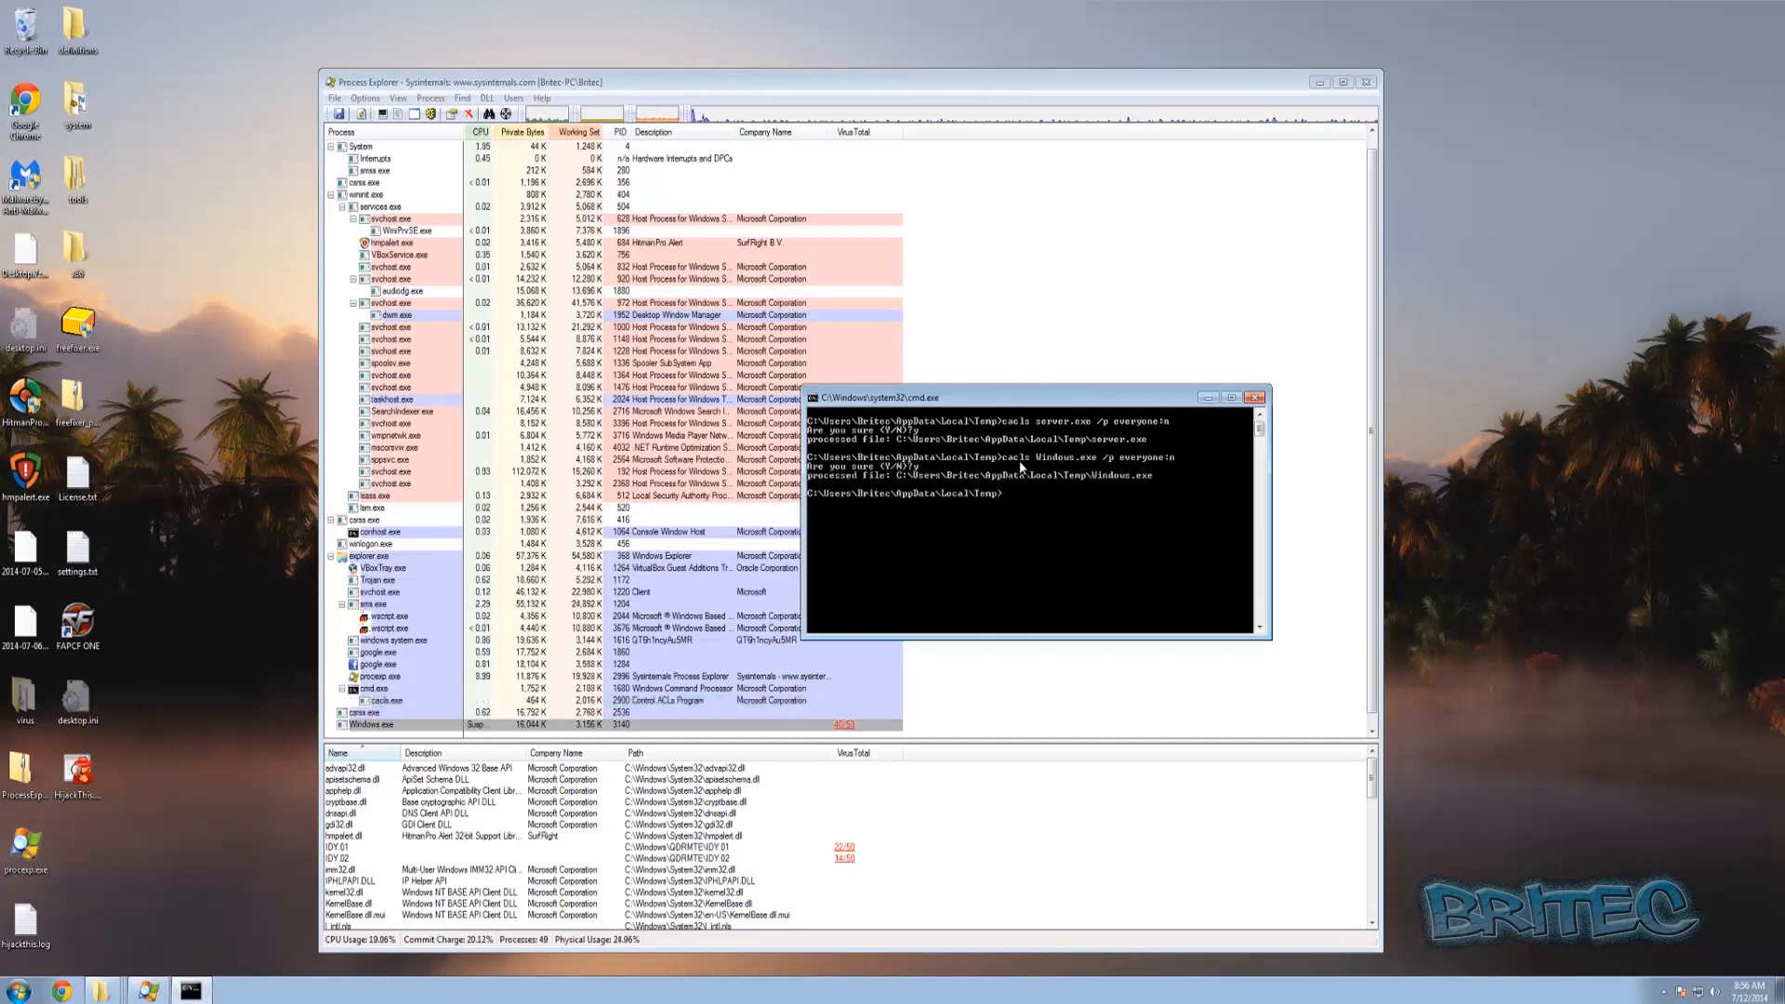
Restart the Windows.exe process in Process Explorer, confirming that it may be killed.
left_click(381, 712)
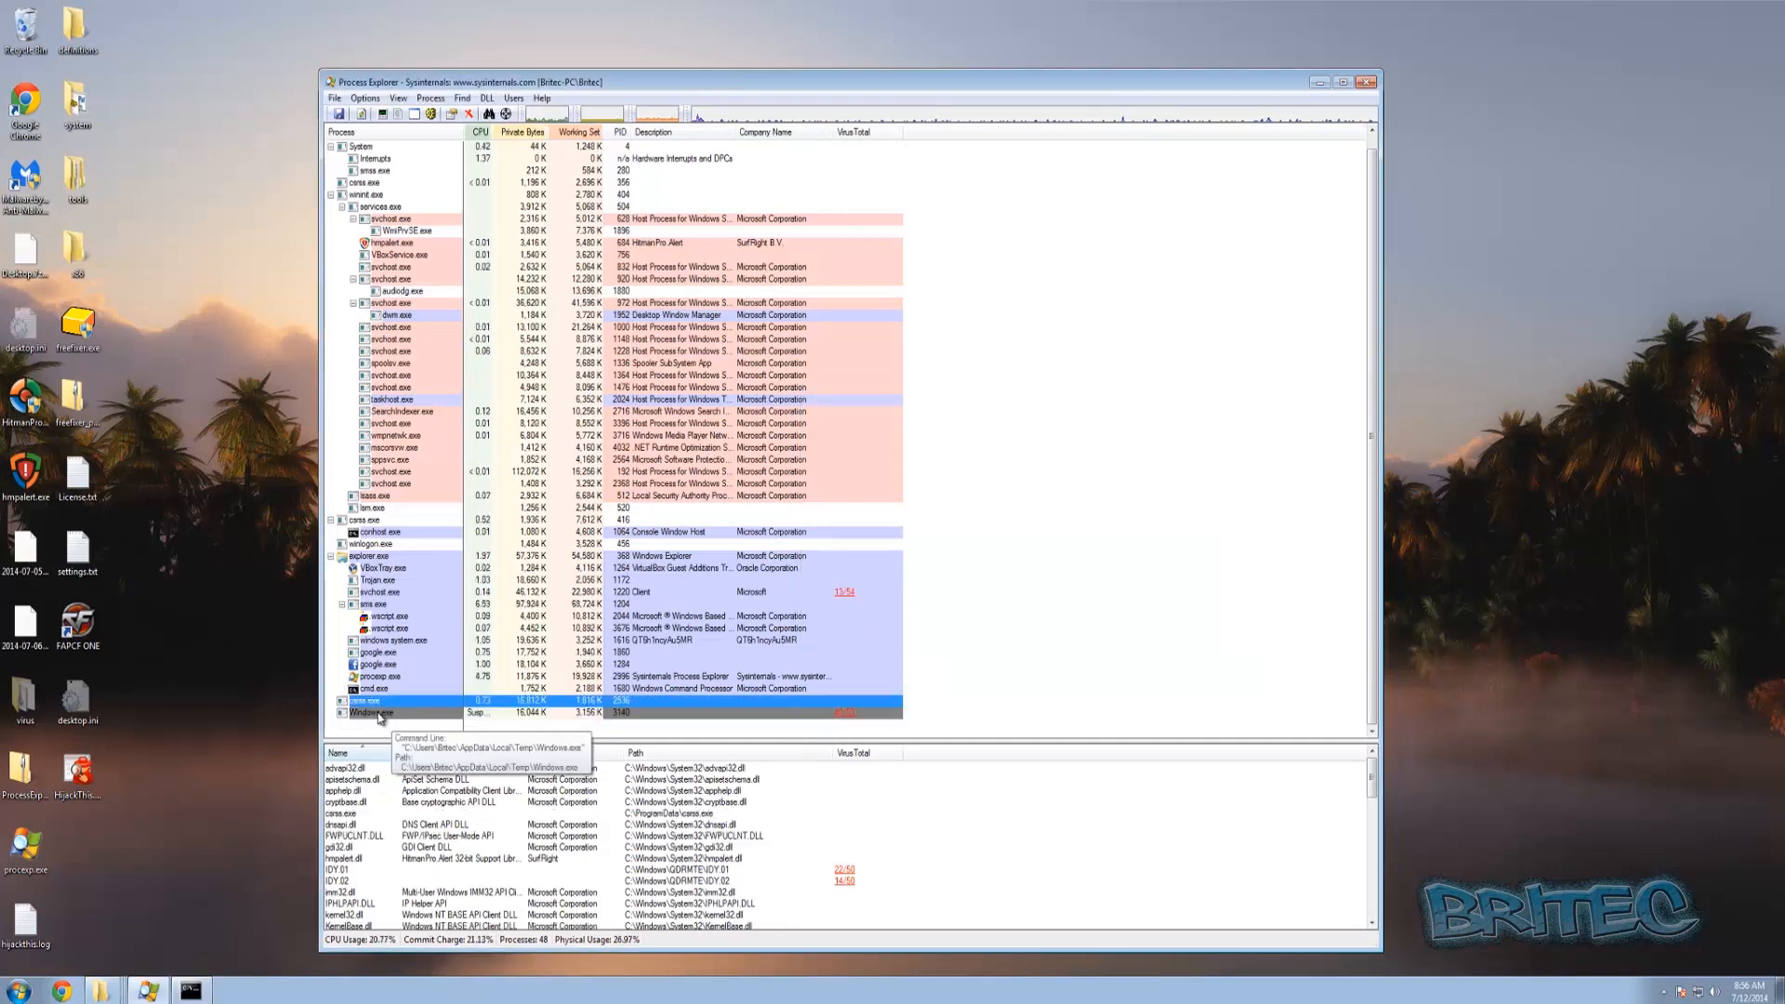
right_click(371, 712)
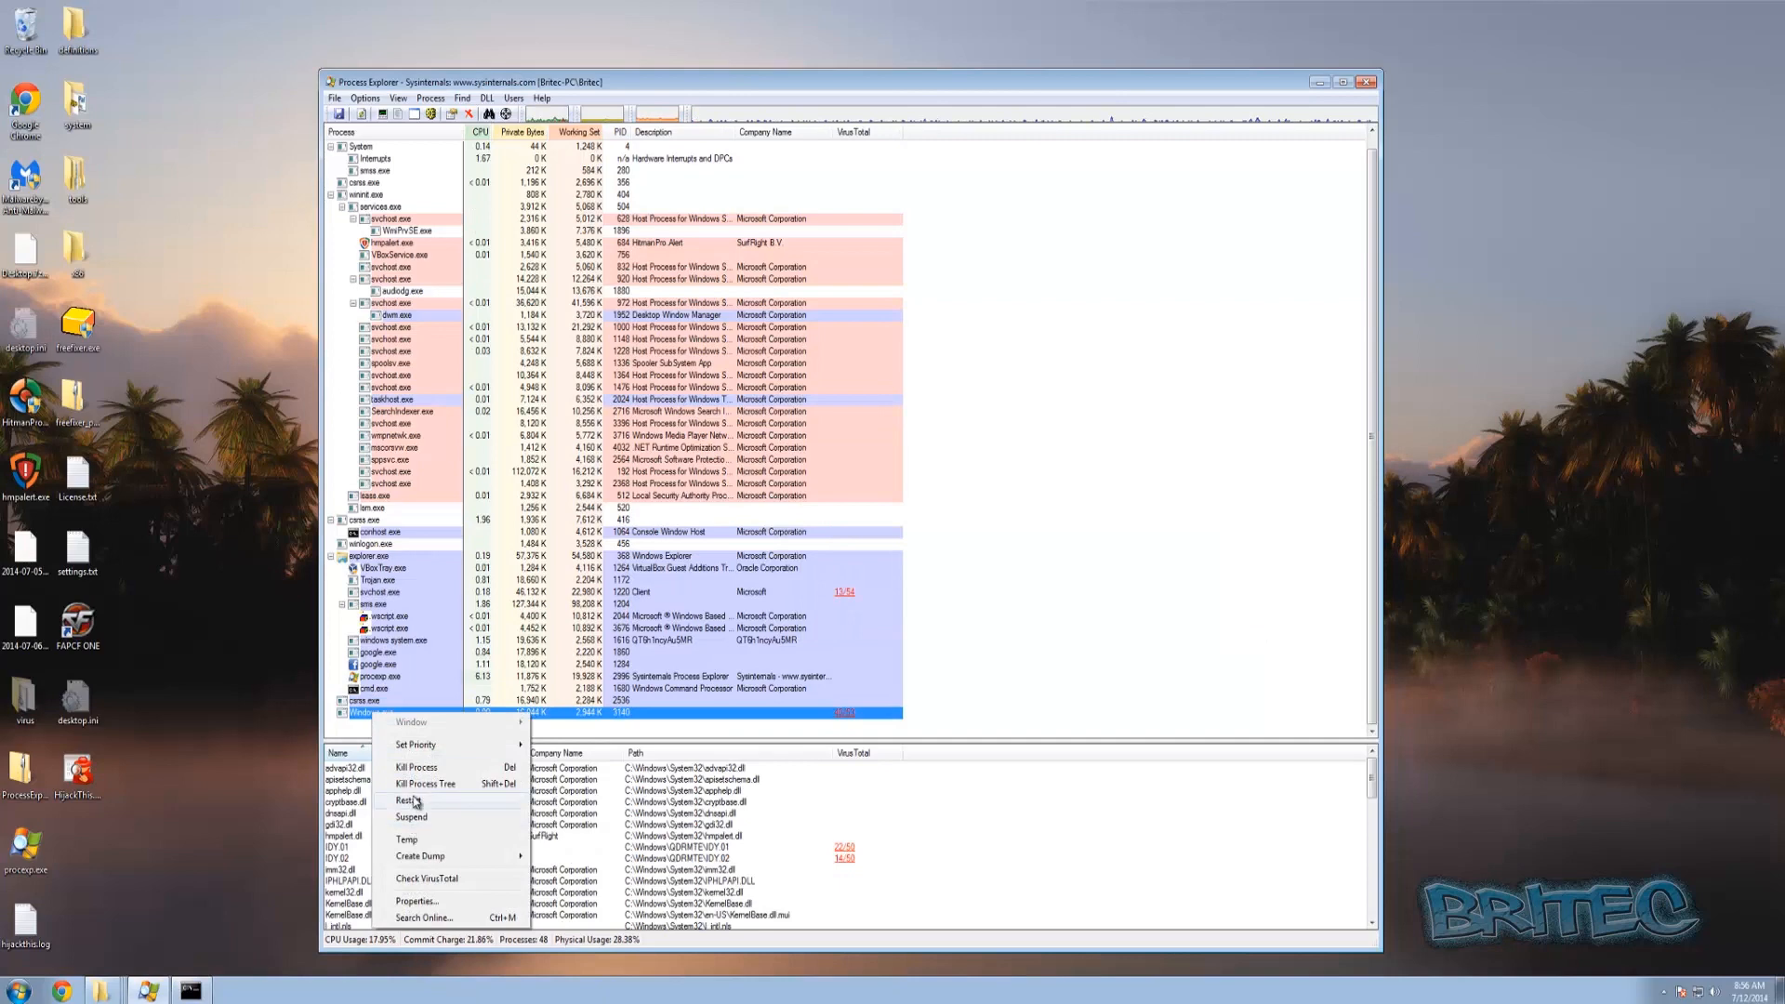
left_click(416, 767)
left_click(904, 546)
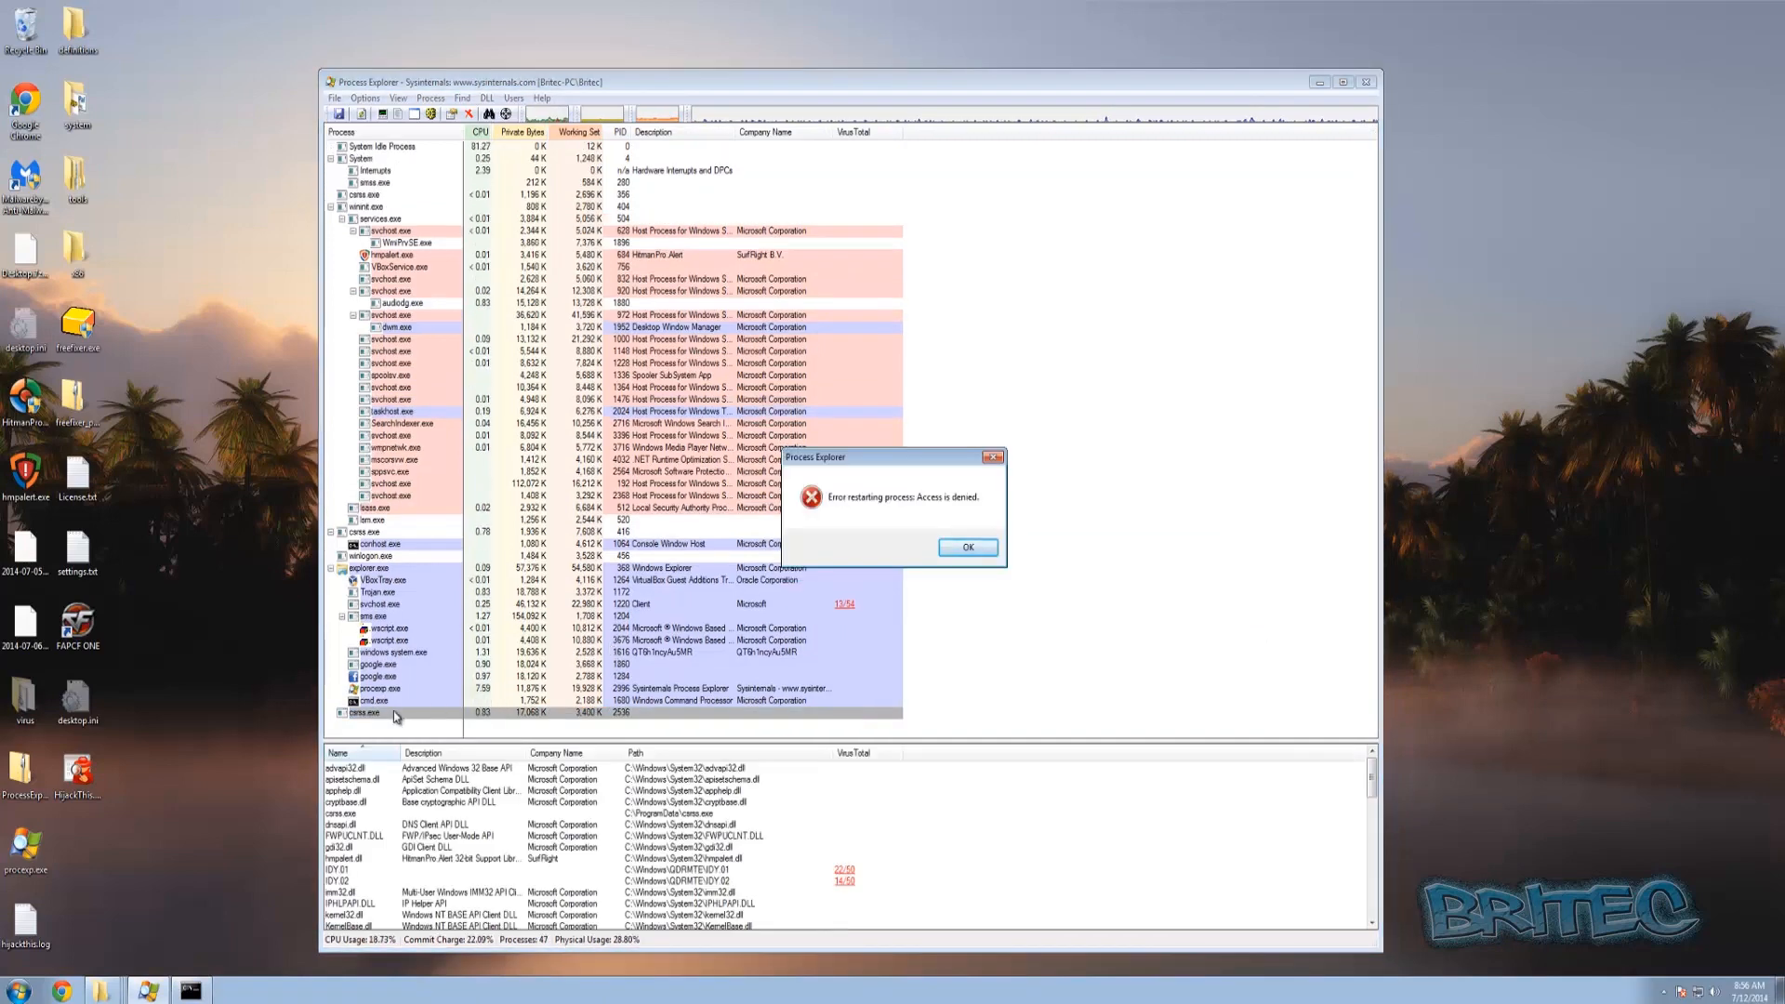
left_click(967, 547)
Check the path of the Trojan.exe process and deny everyone access to its file with cacls Trojan.exe /p everyone:n, answering y.
left_click(437, 593)
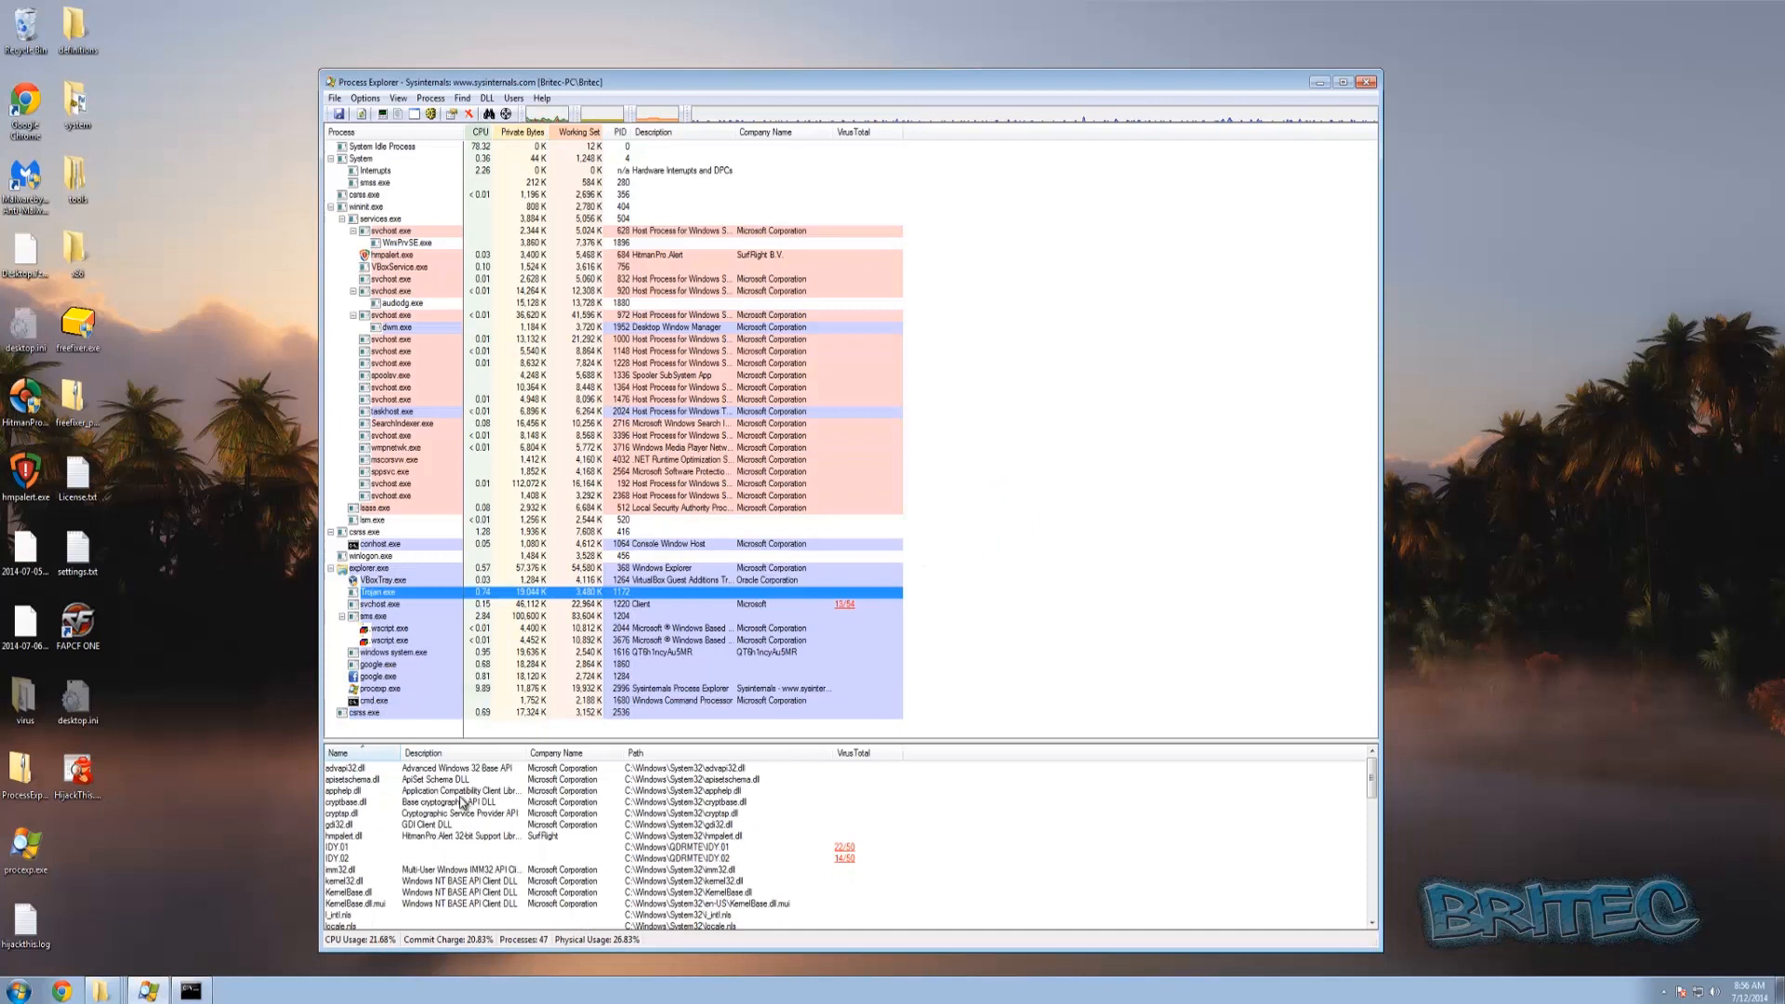
mouse_move(374, 598)
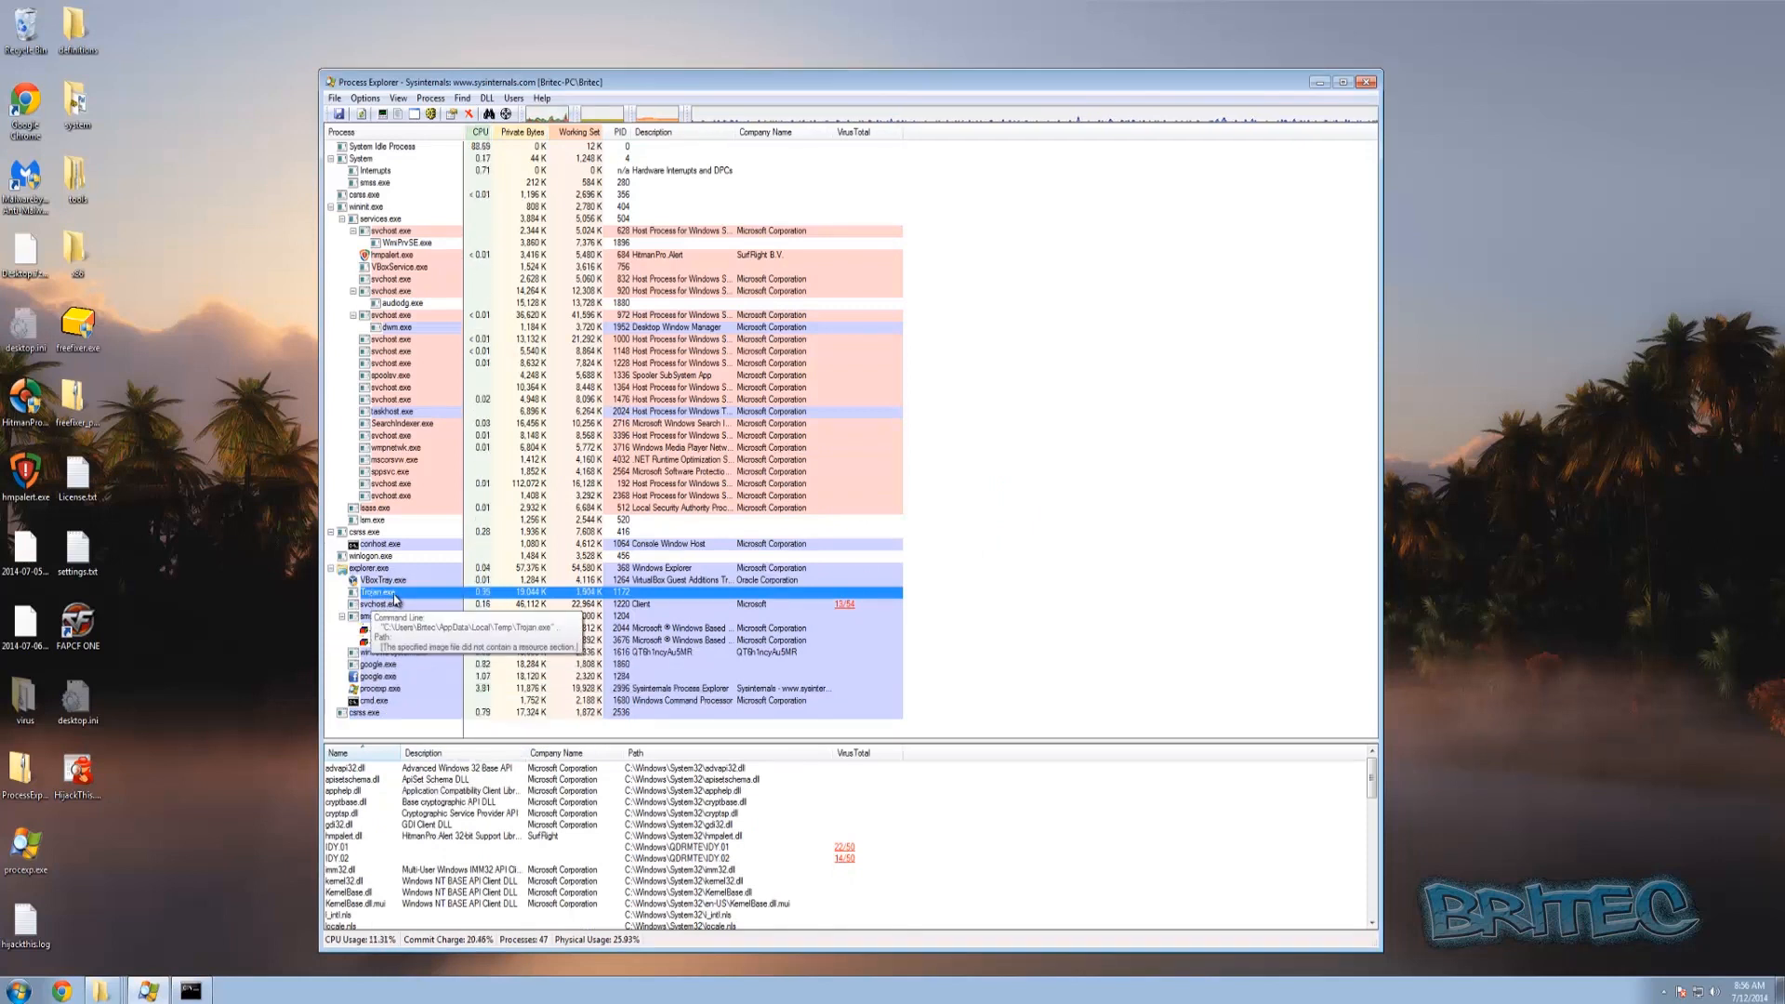
left_click(192, 990)
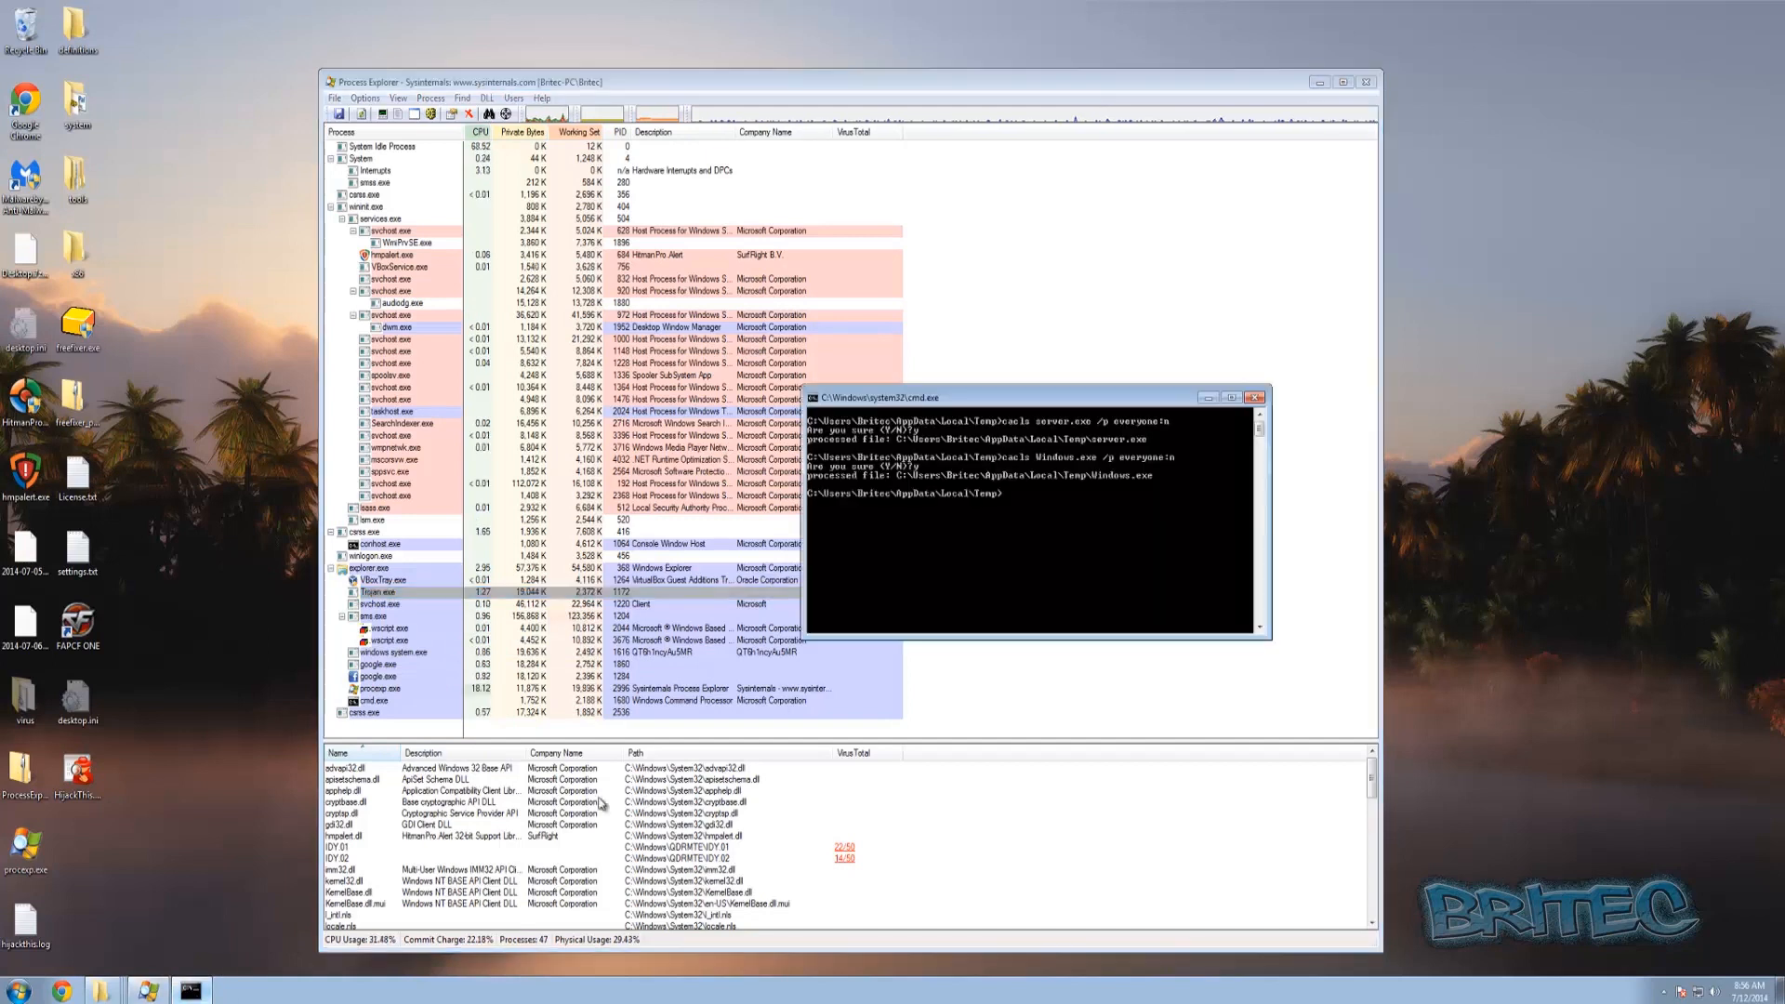
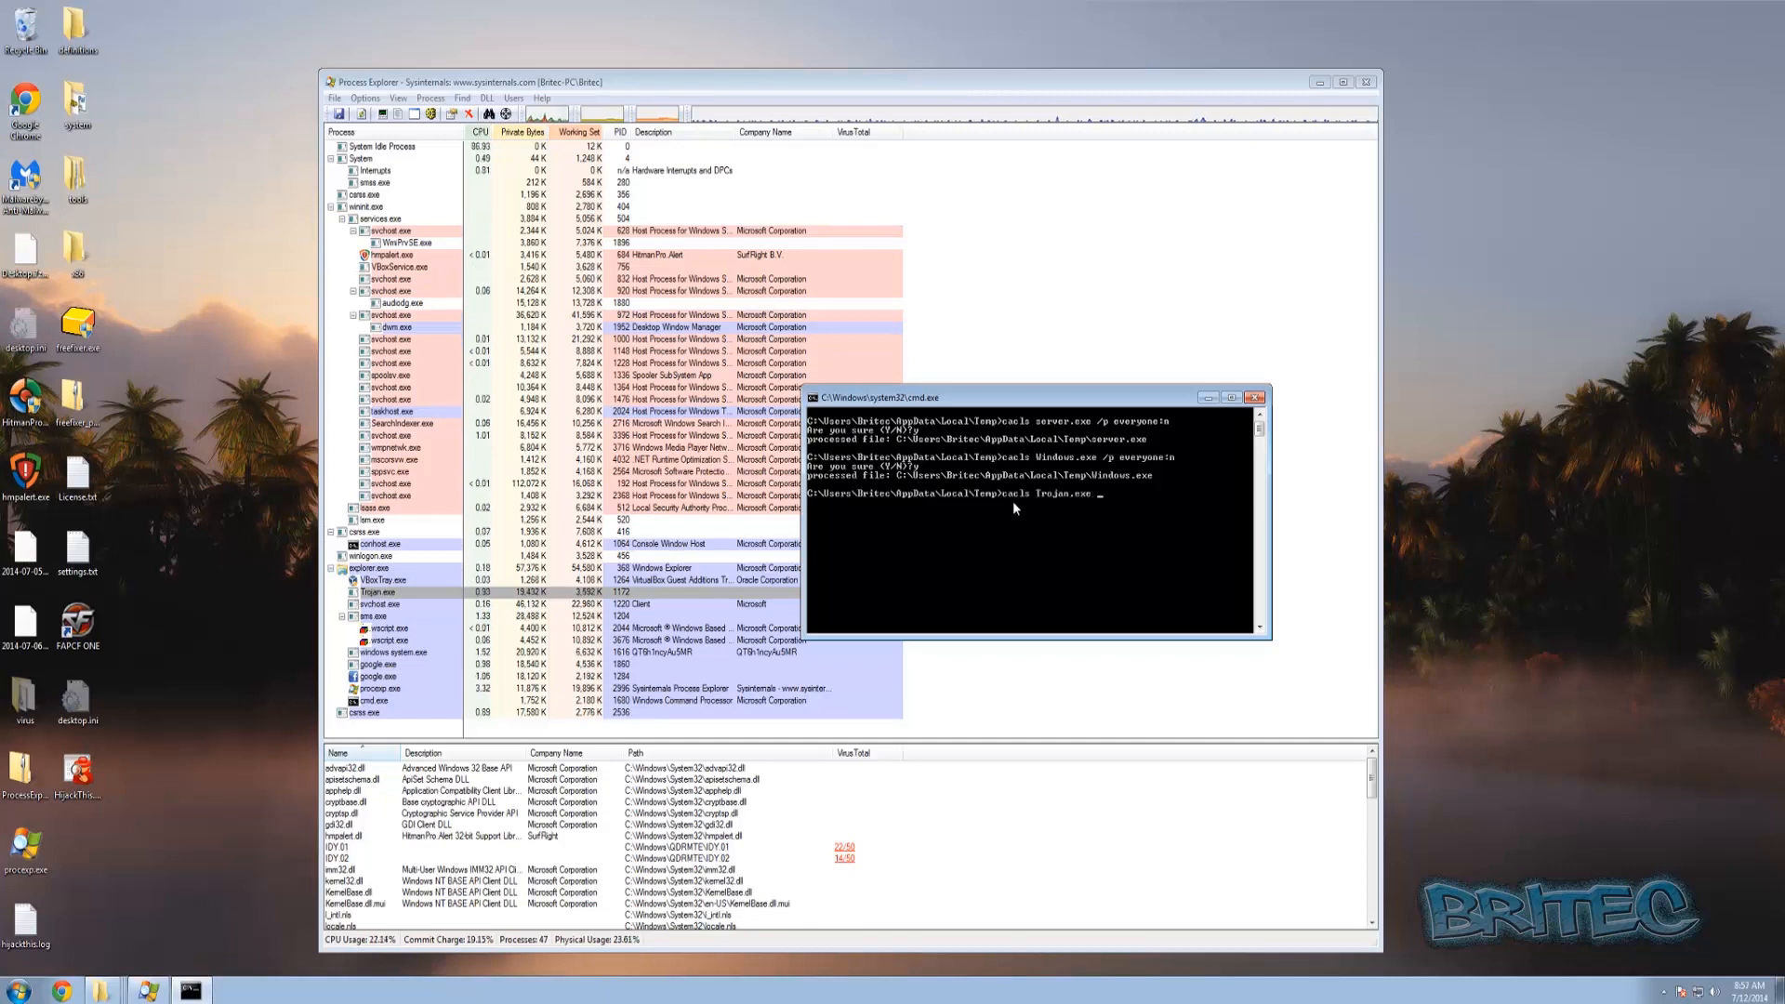
type(" /p everyone:n")
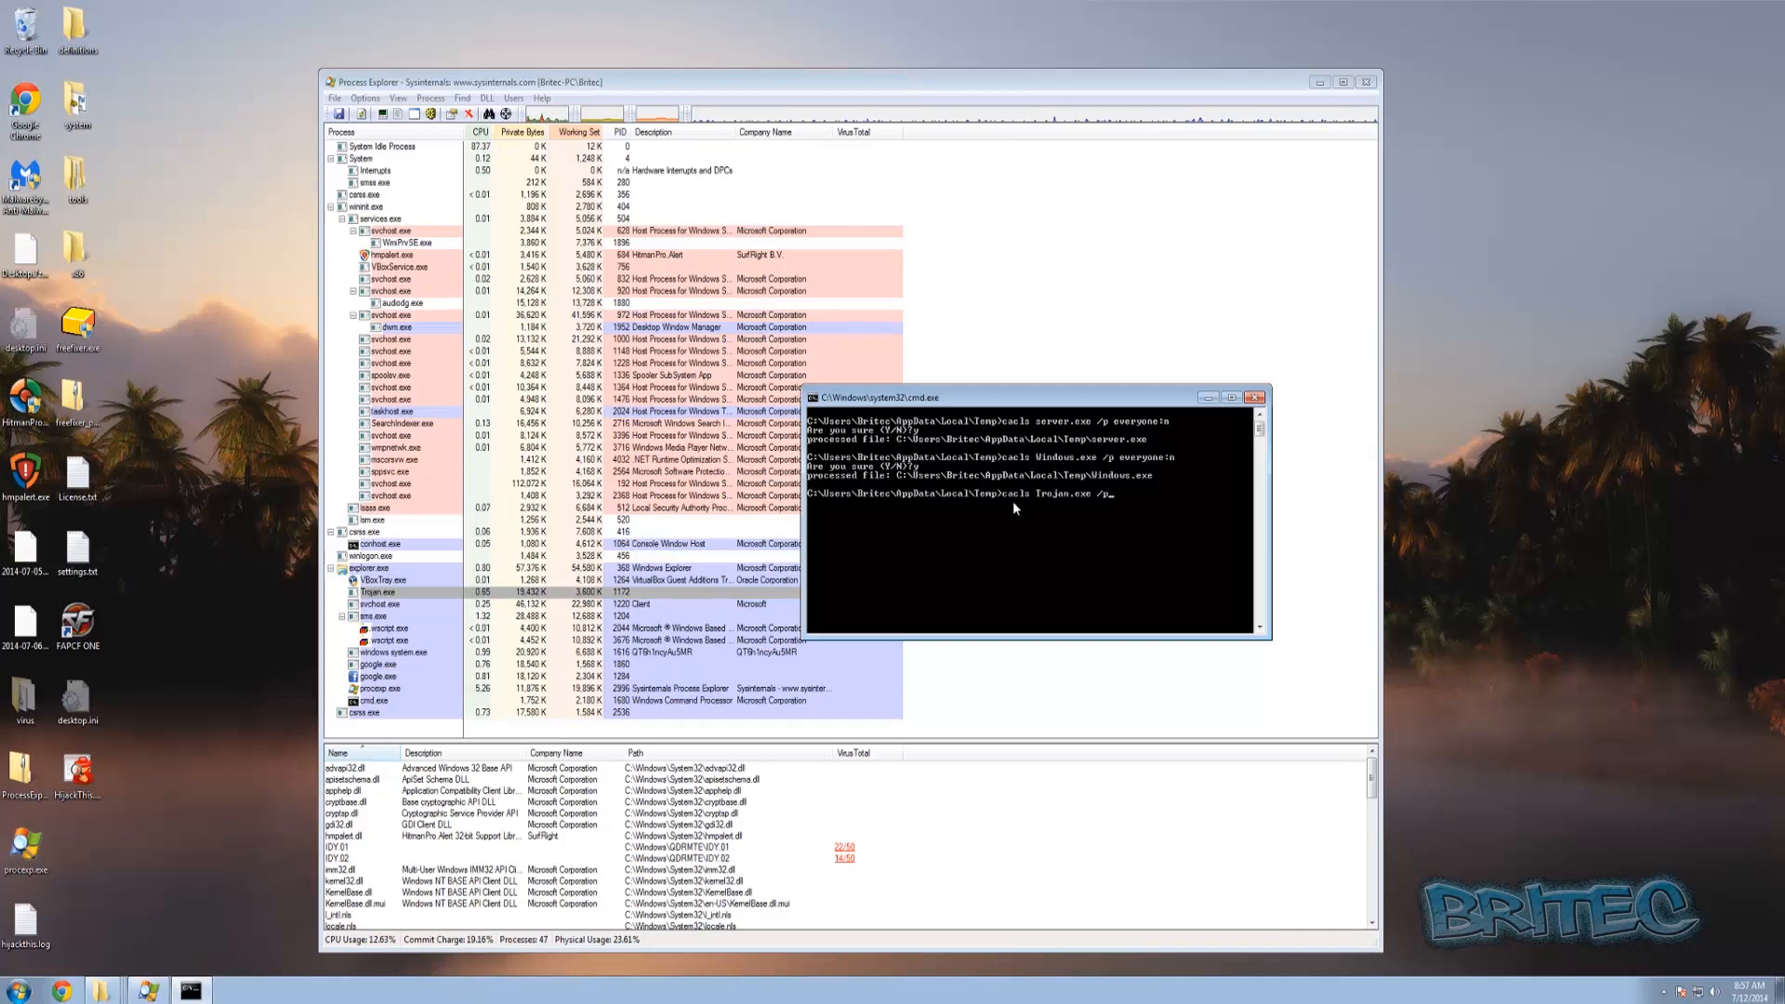
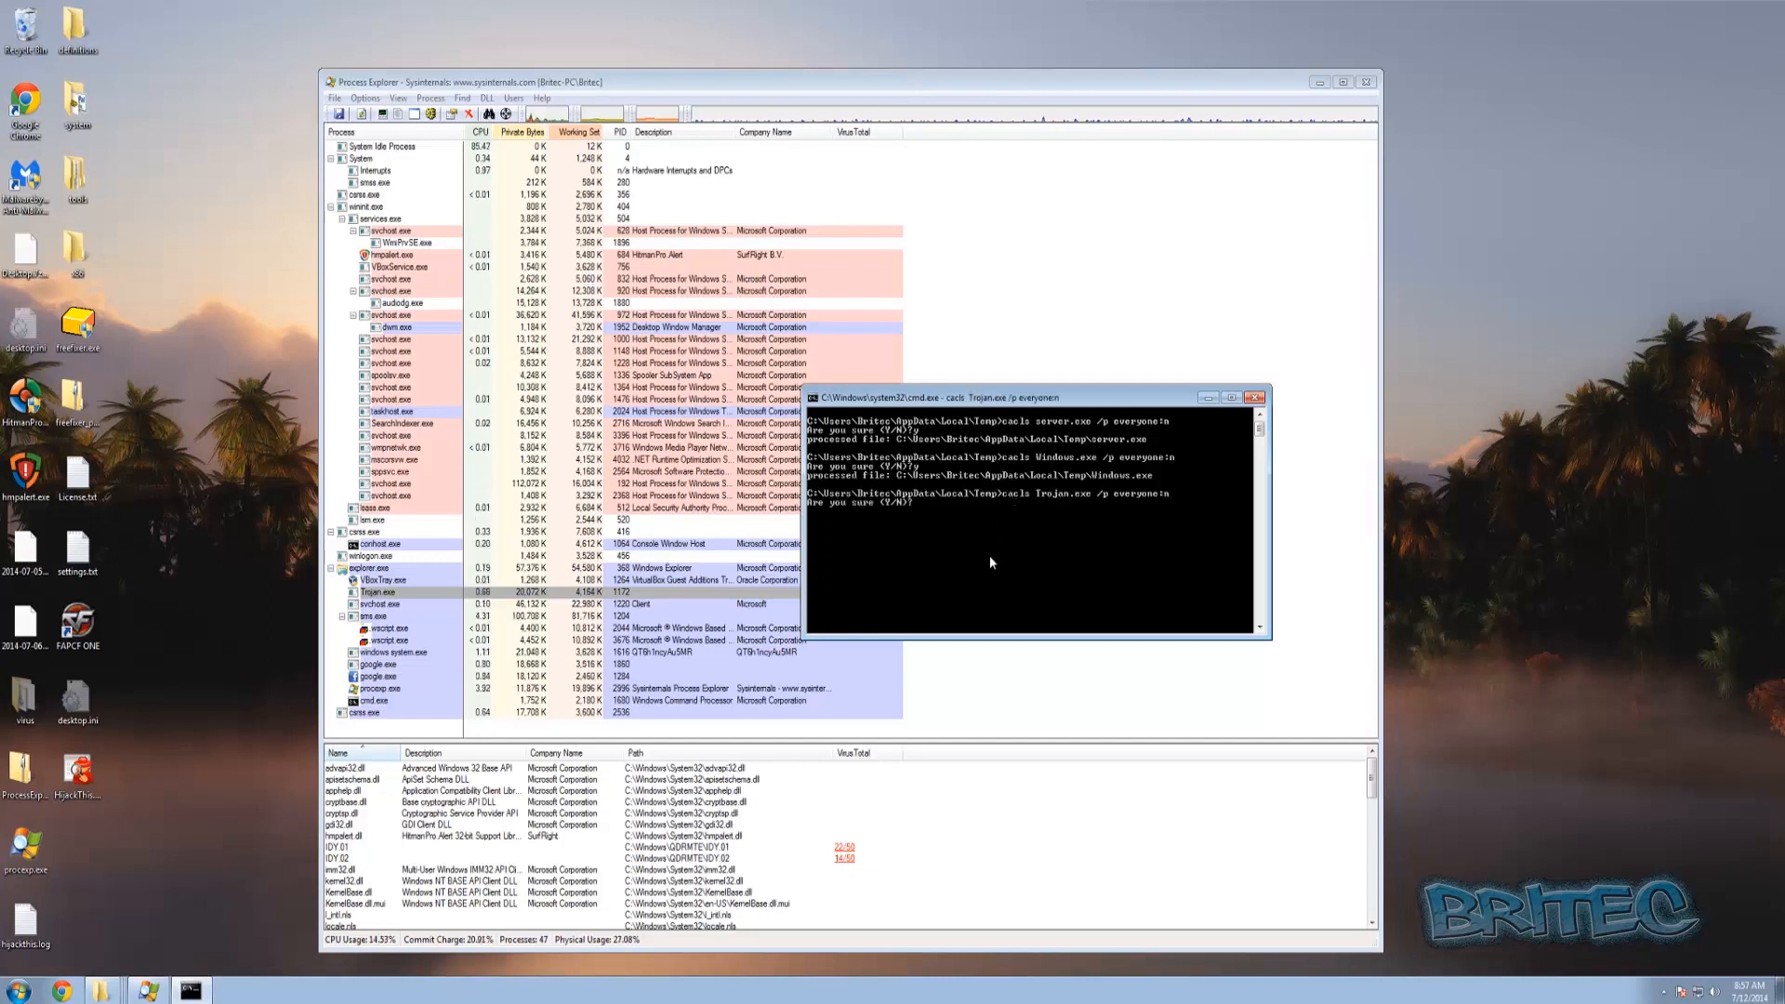
type("y")
key("Return")
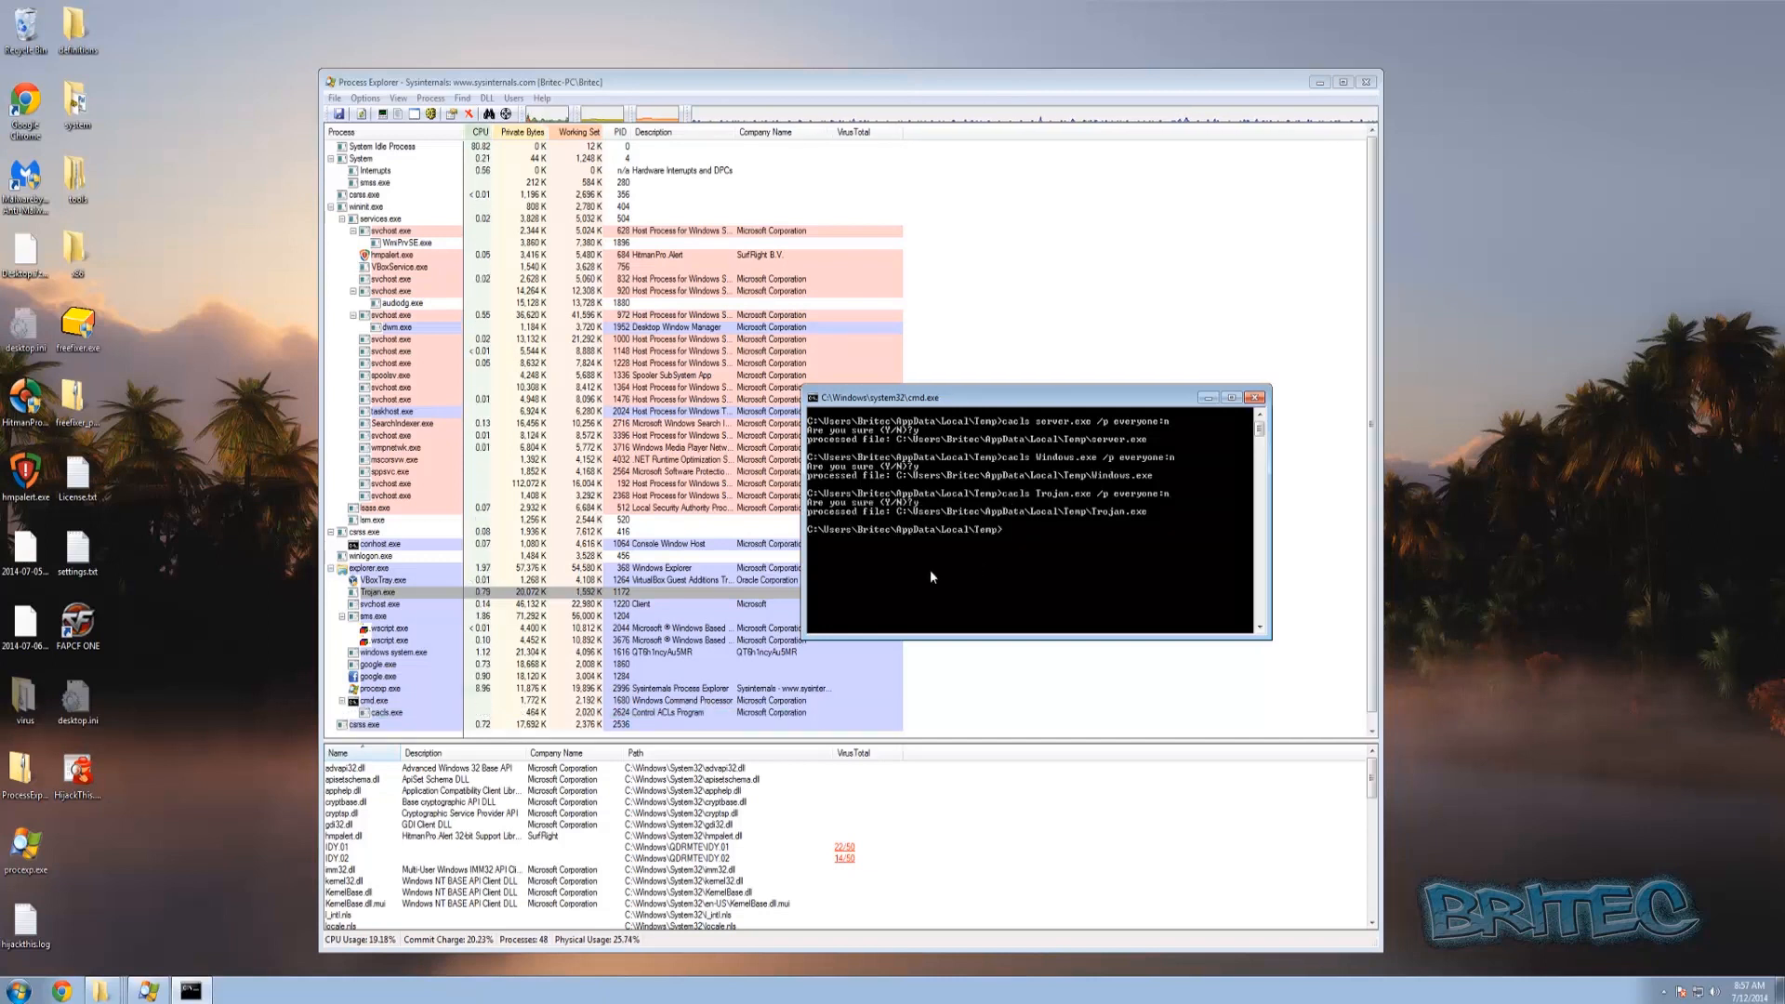
Suspend the Trojan.exe process in Process Explorer.
left_click(382, 603)
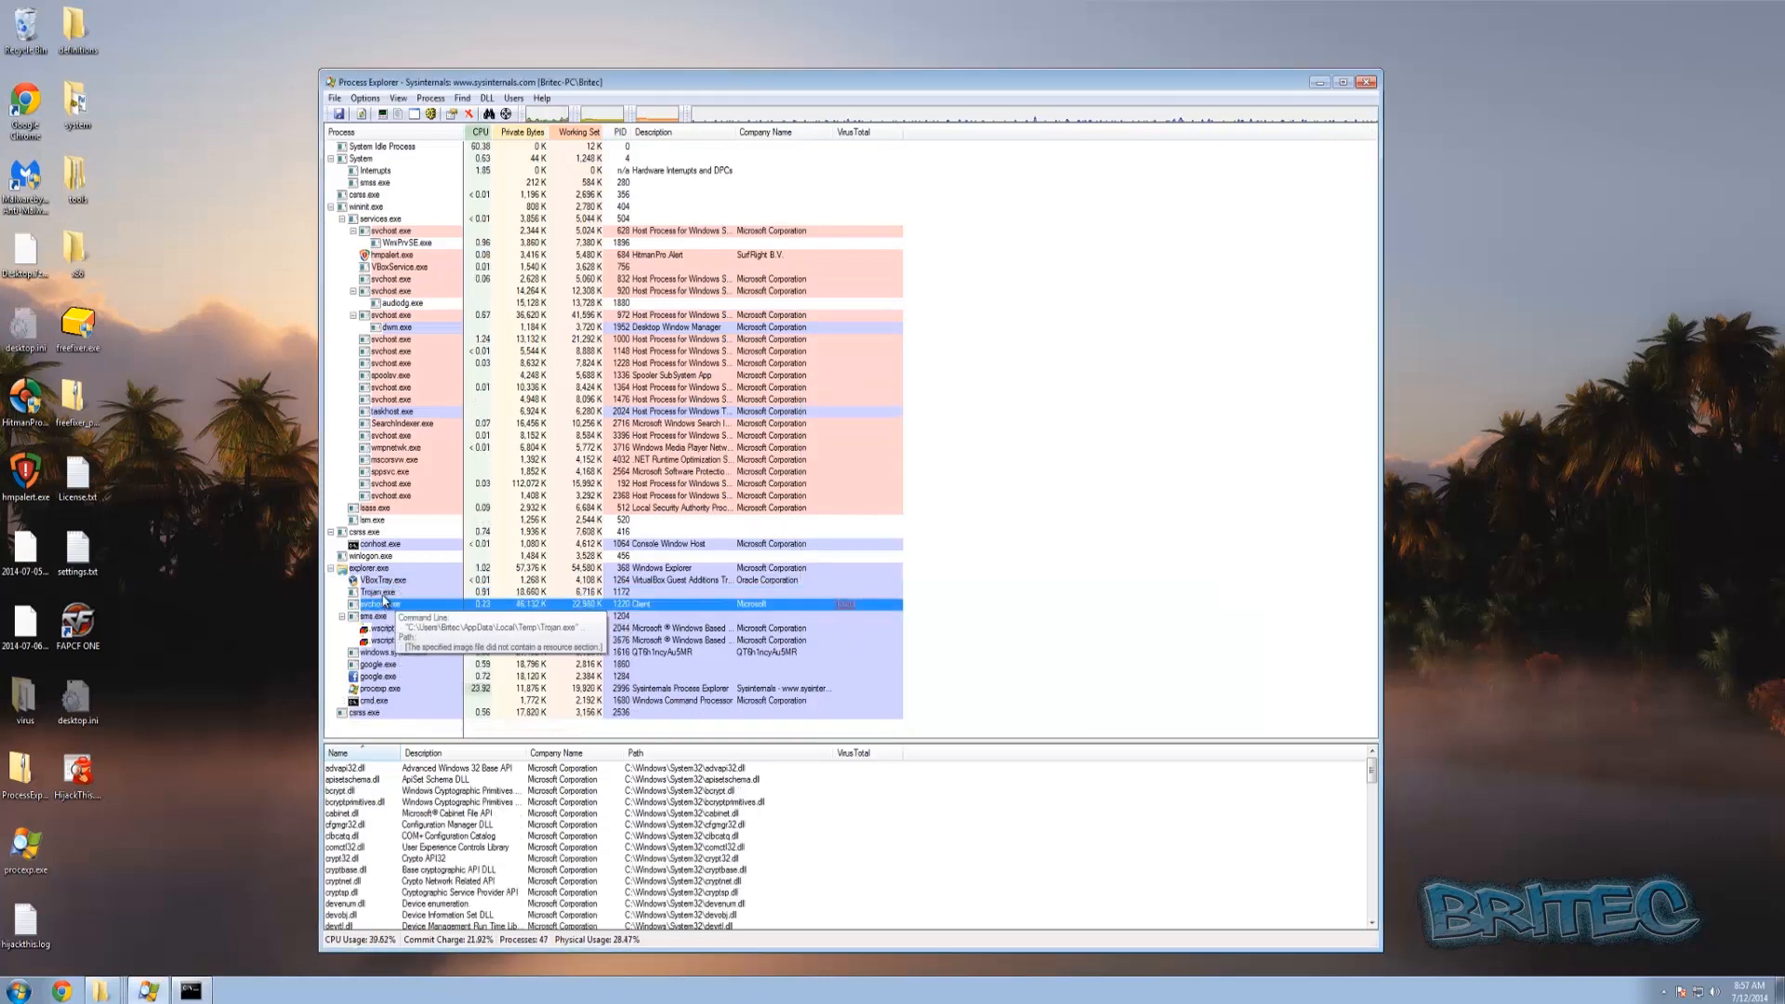
right_click(382, 592)
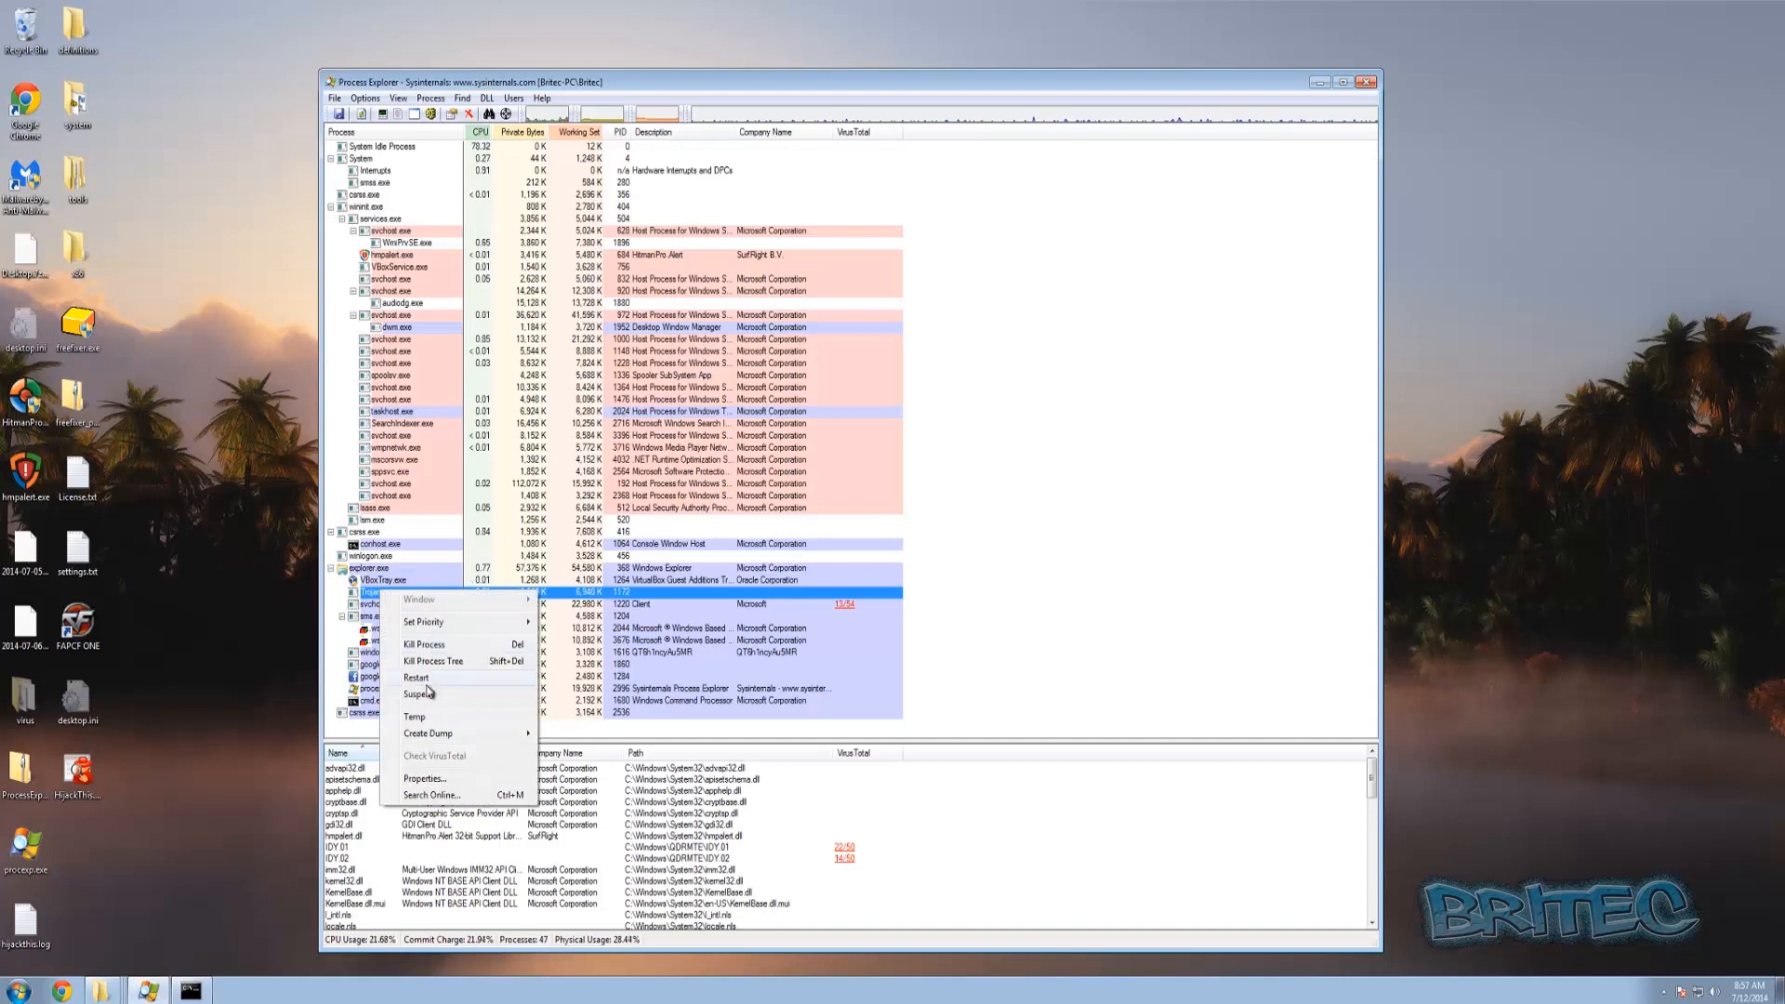
left_click(423, 694)
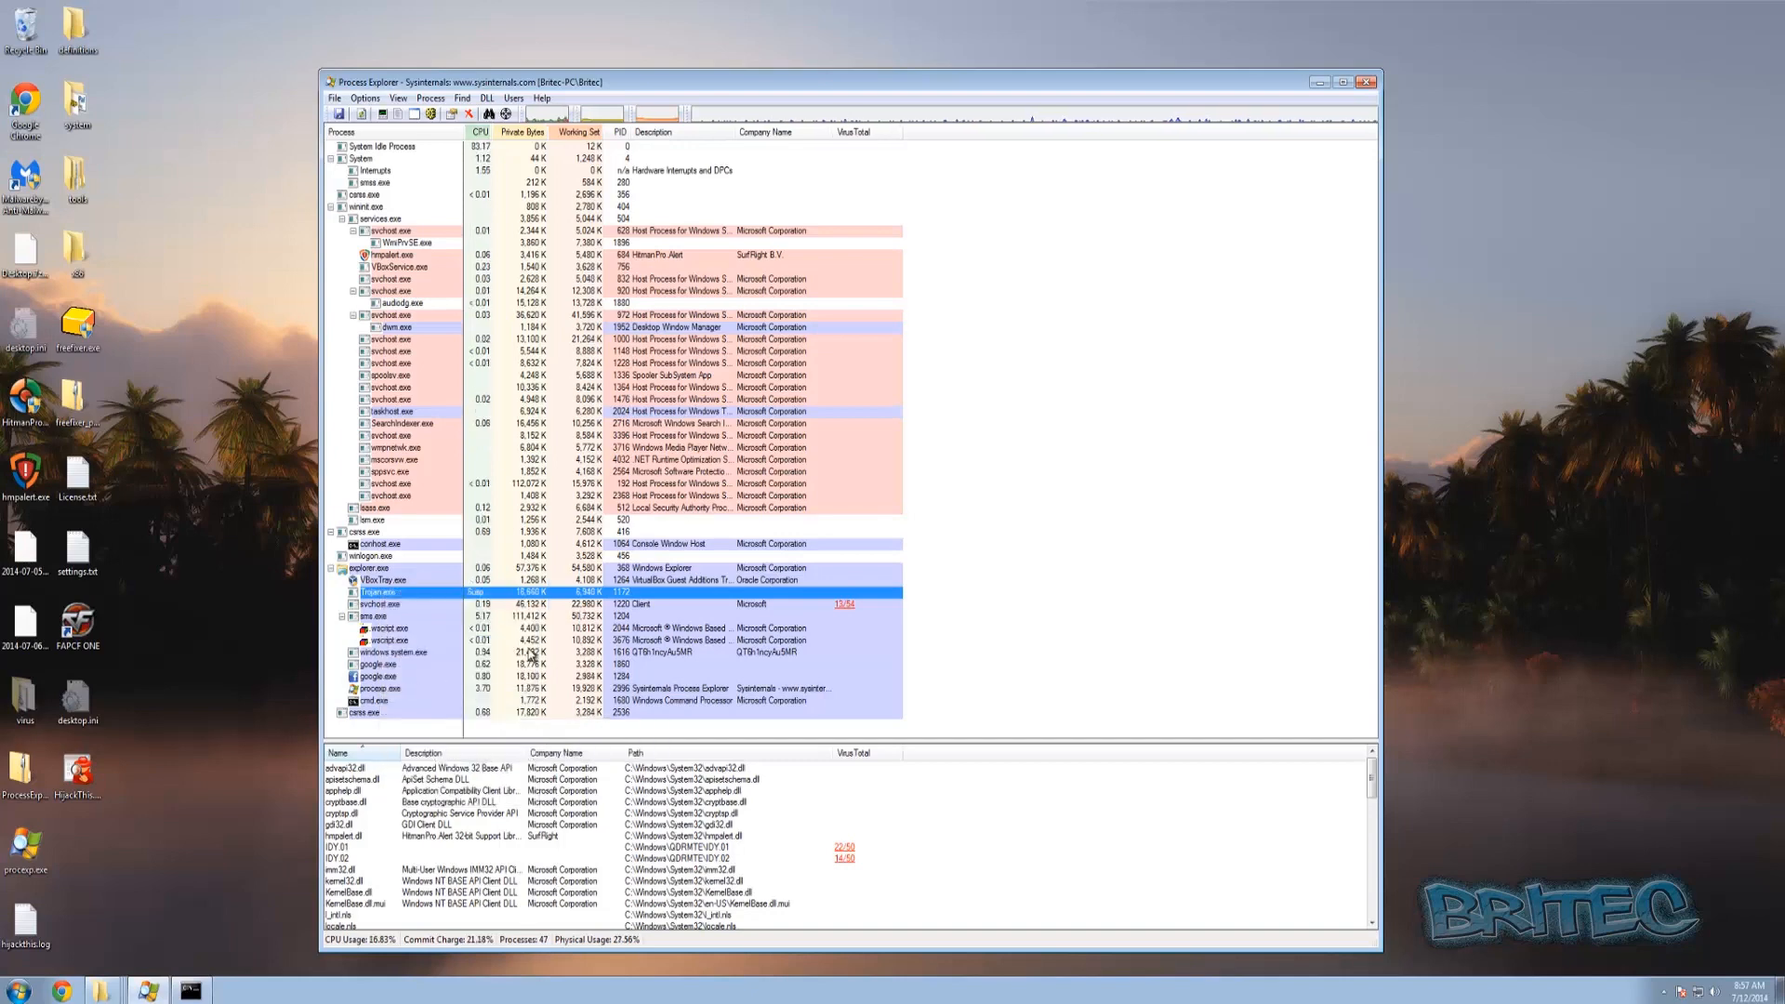
Restart the suspended Trojan.exe process, confirming that it may be killed.
right_click(387, 594)
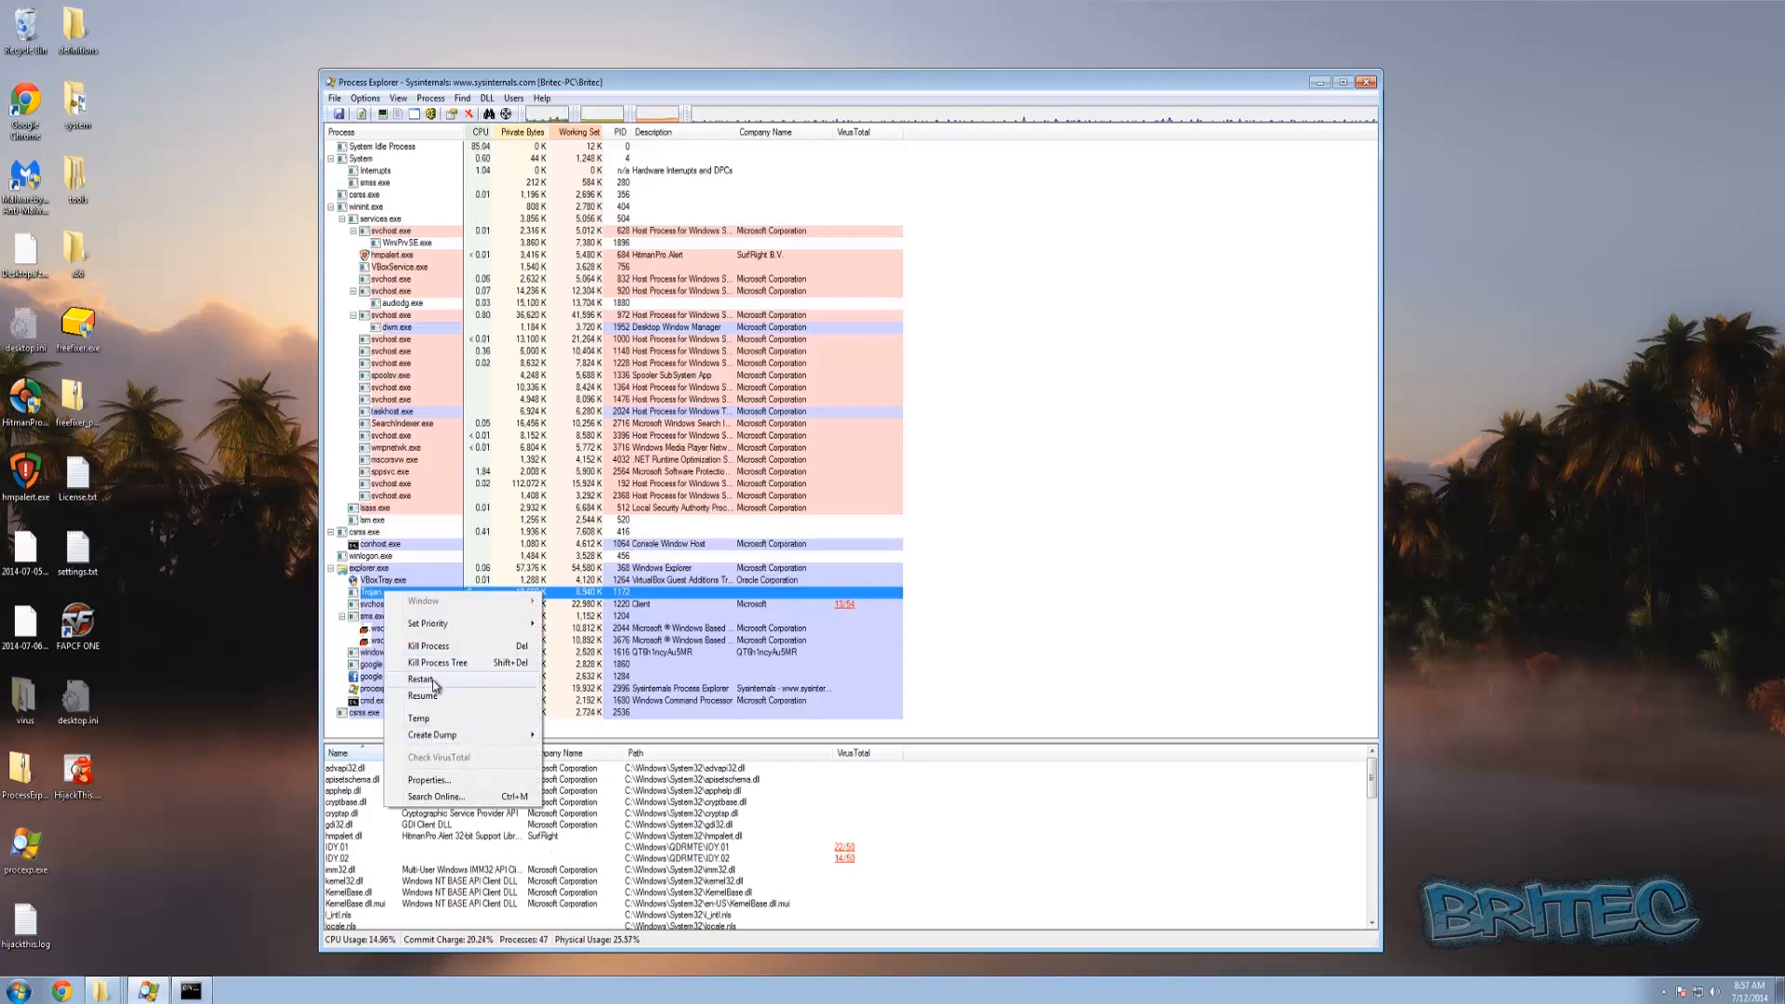
left_click(423, 680)
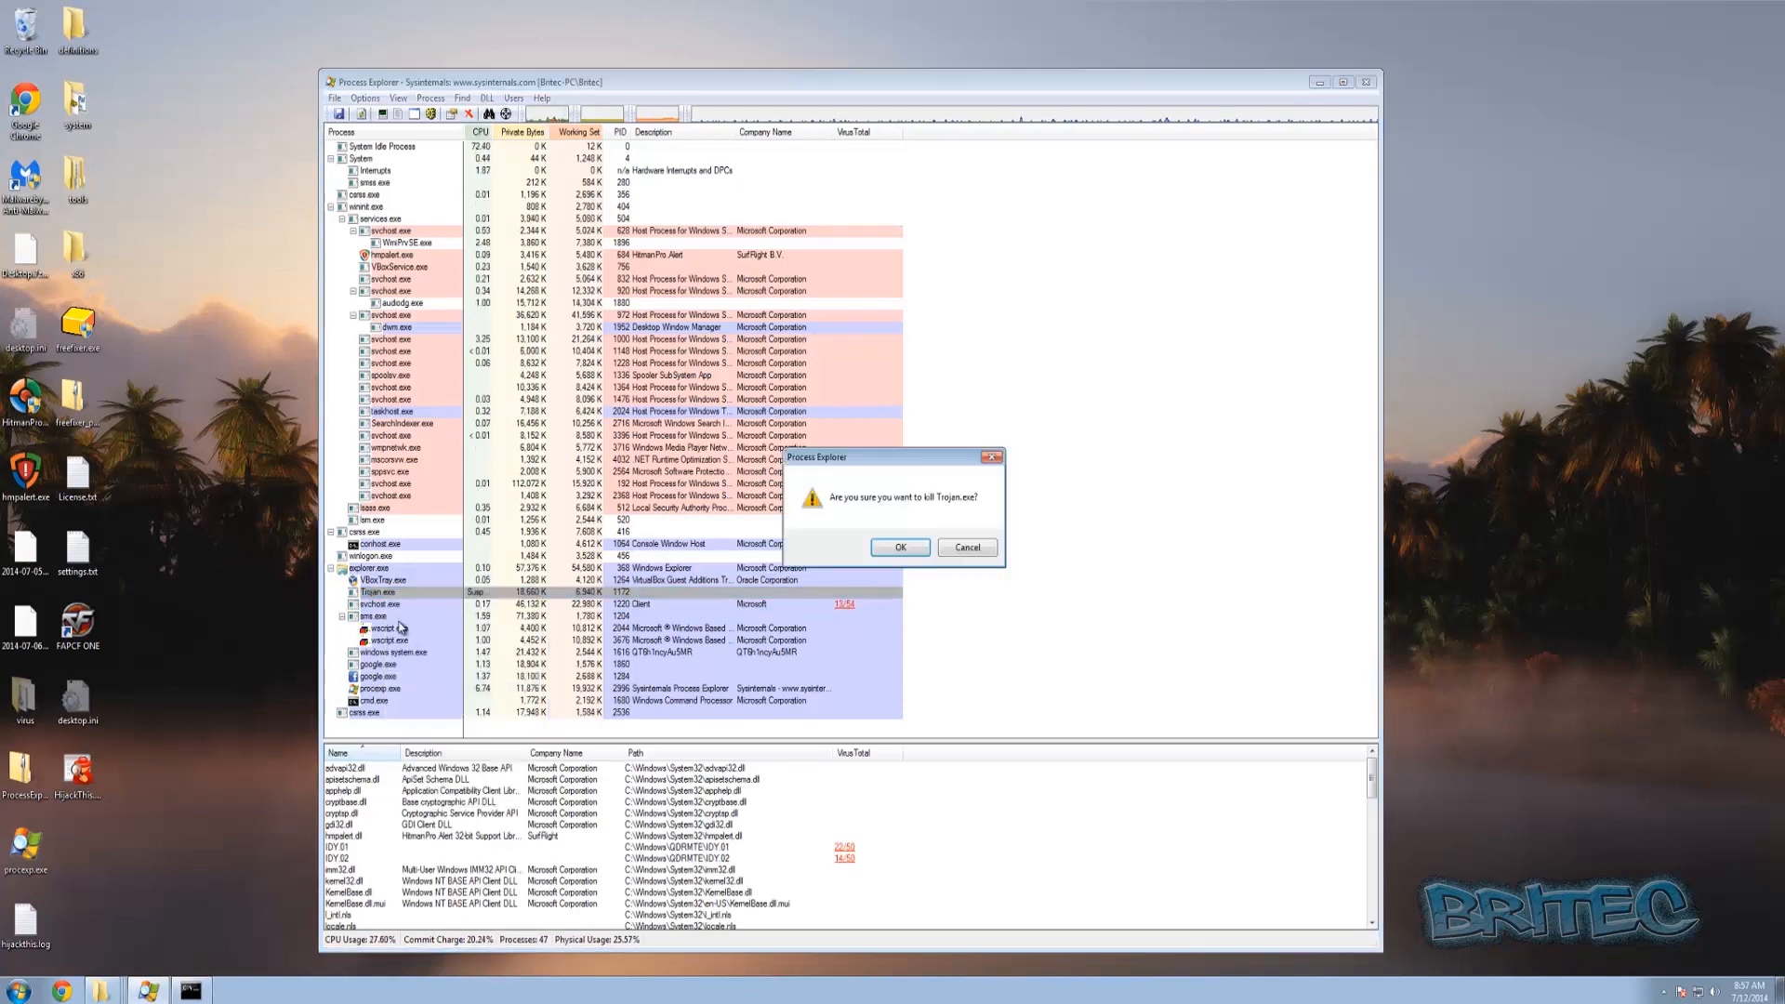
left_click(897, 553)
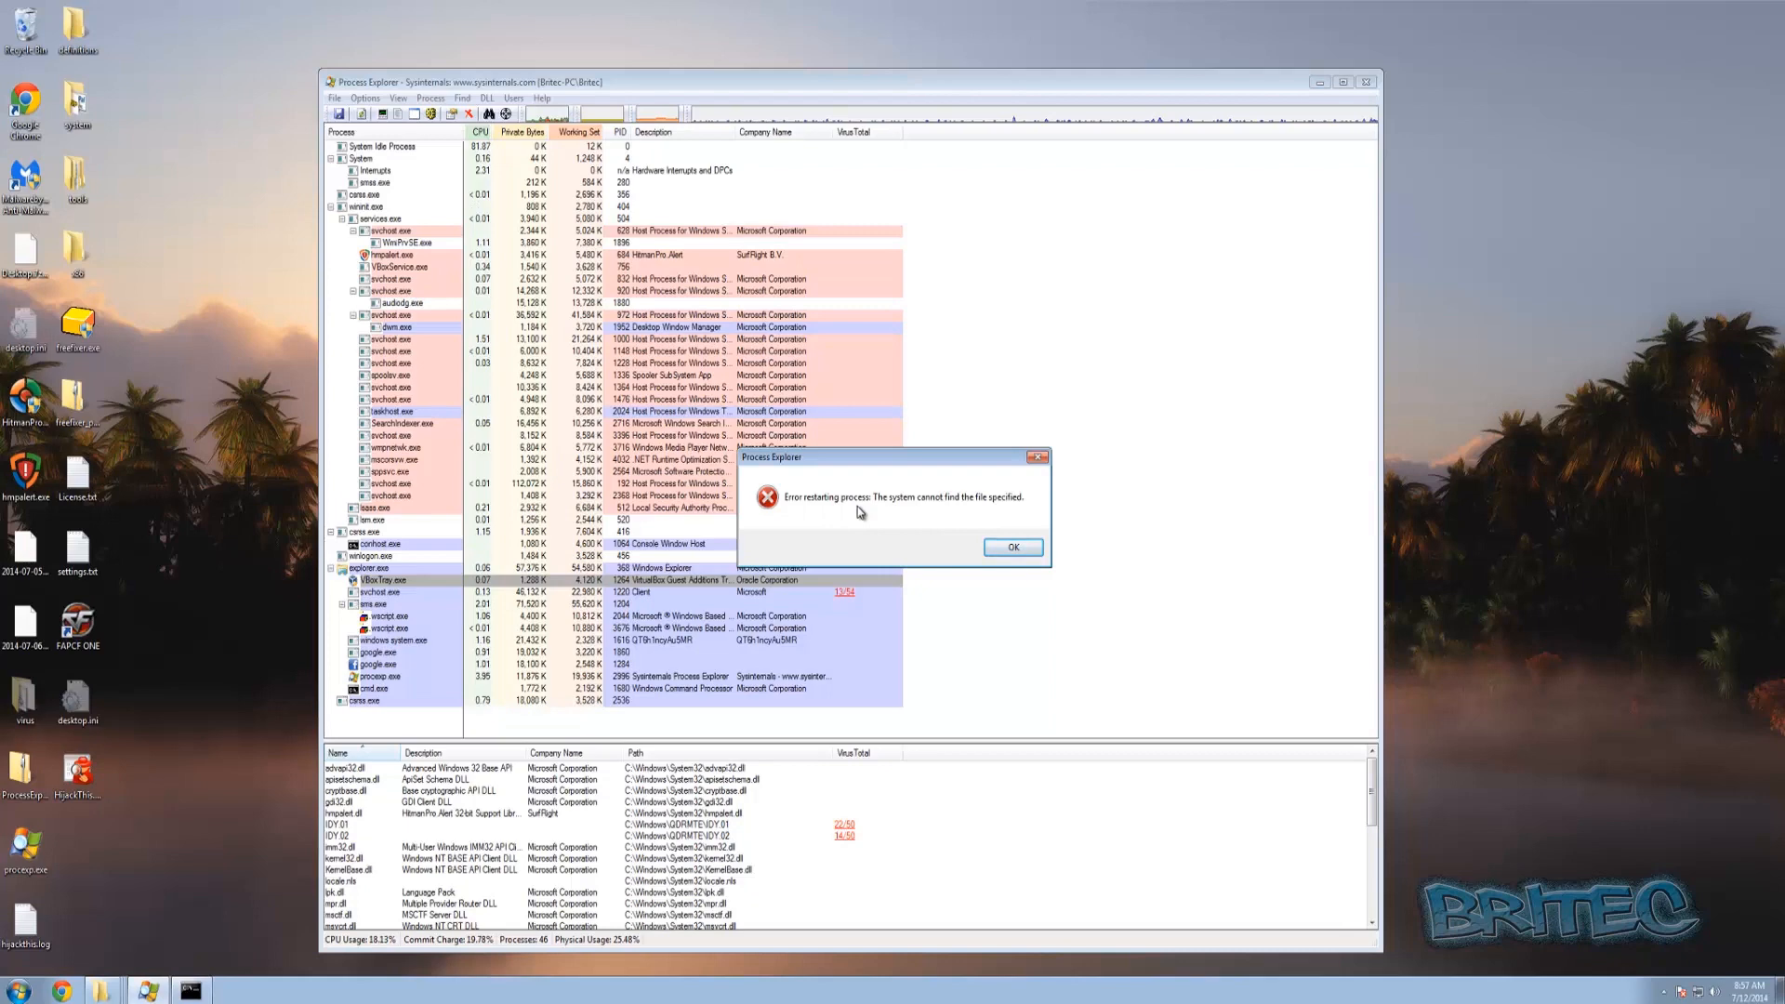
left_click(1013, 547)
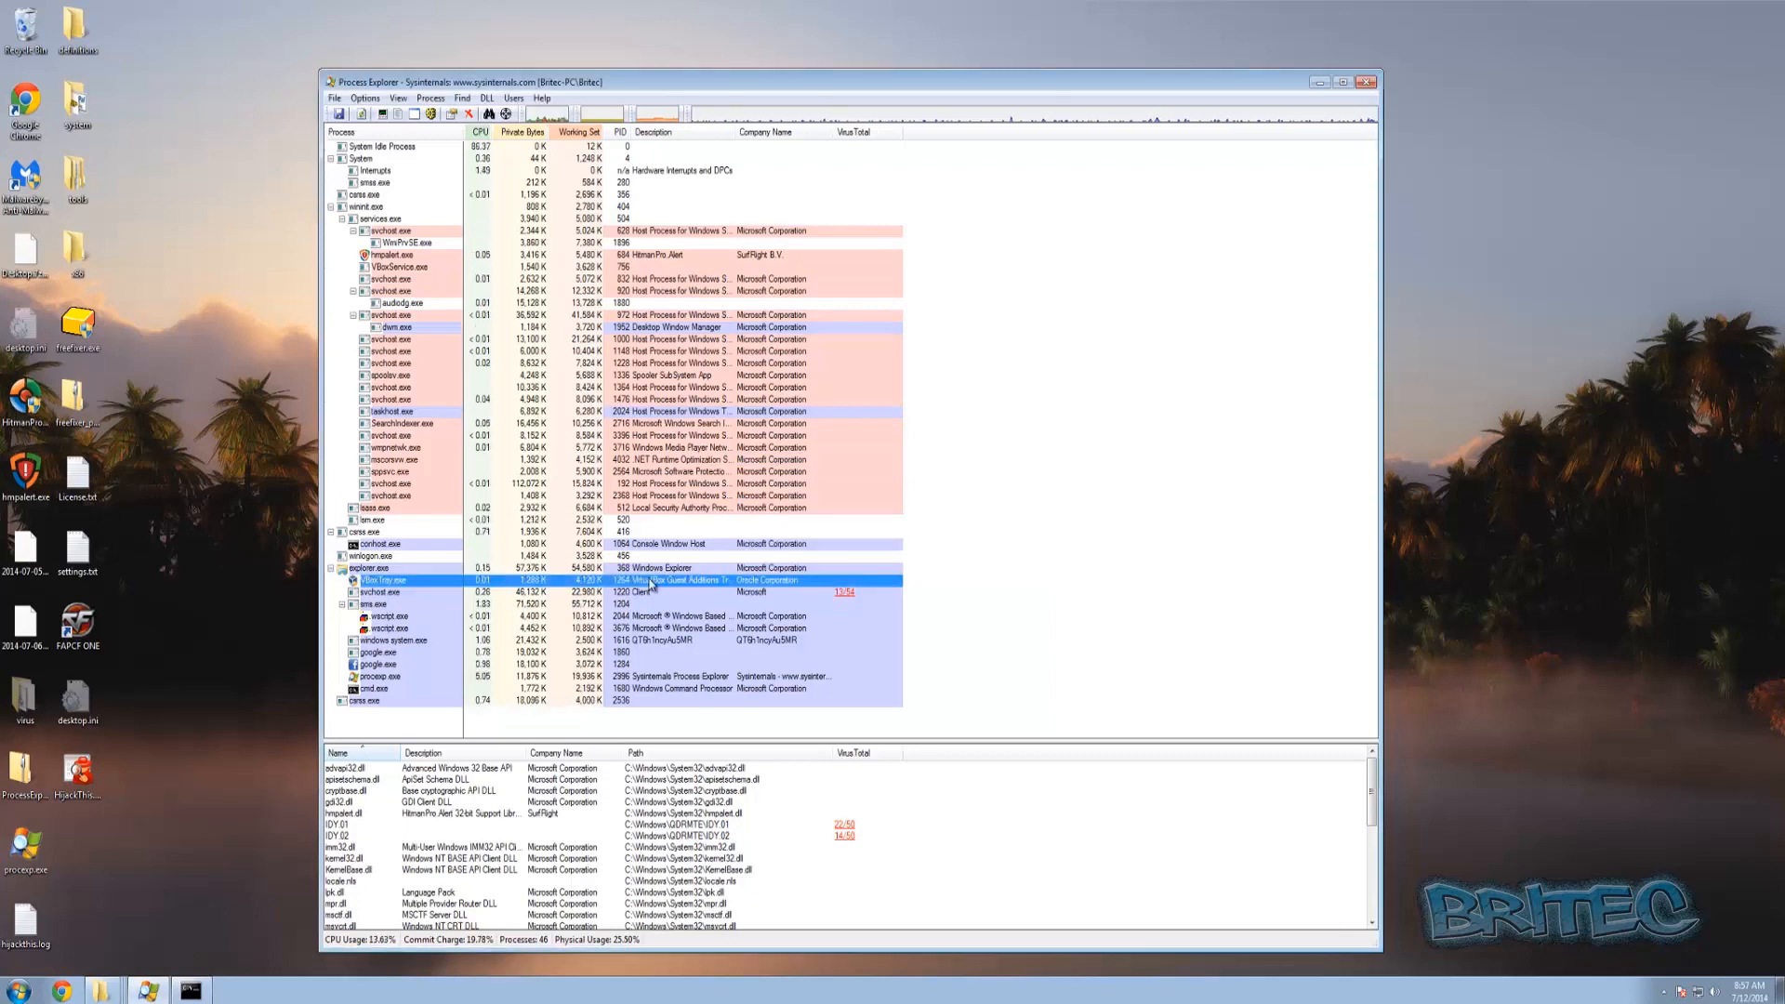
Inspect the svchost.exe process under explorer.exe and the google.exe process in Process Explorer, checking their paths and loaded DLLs.
left_click(414, 593)
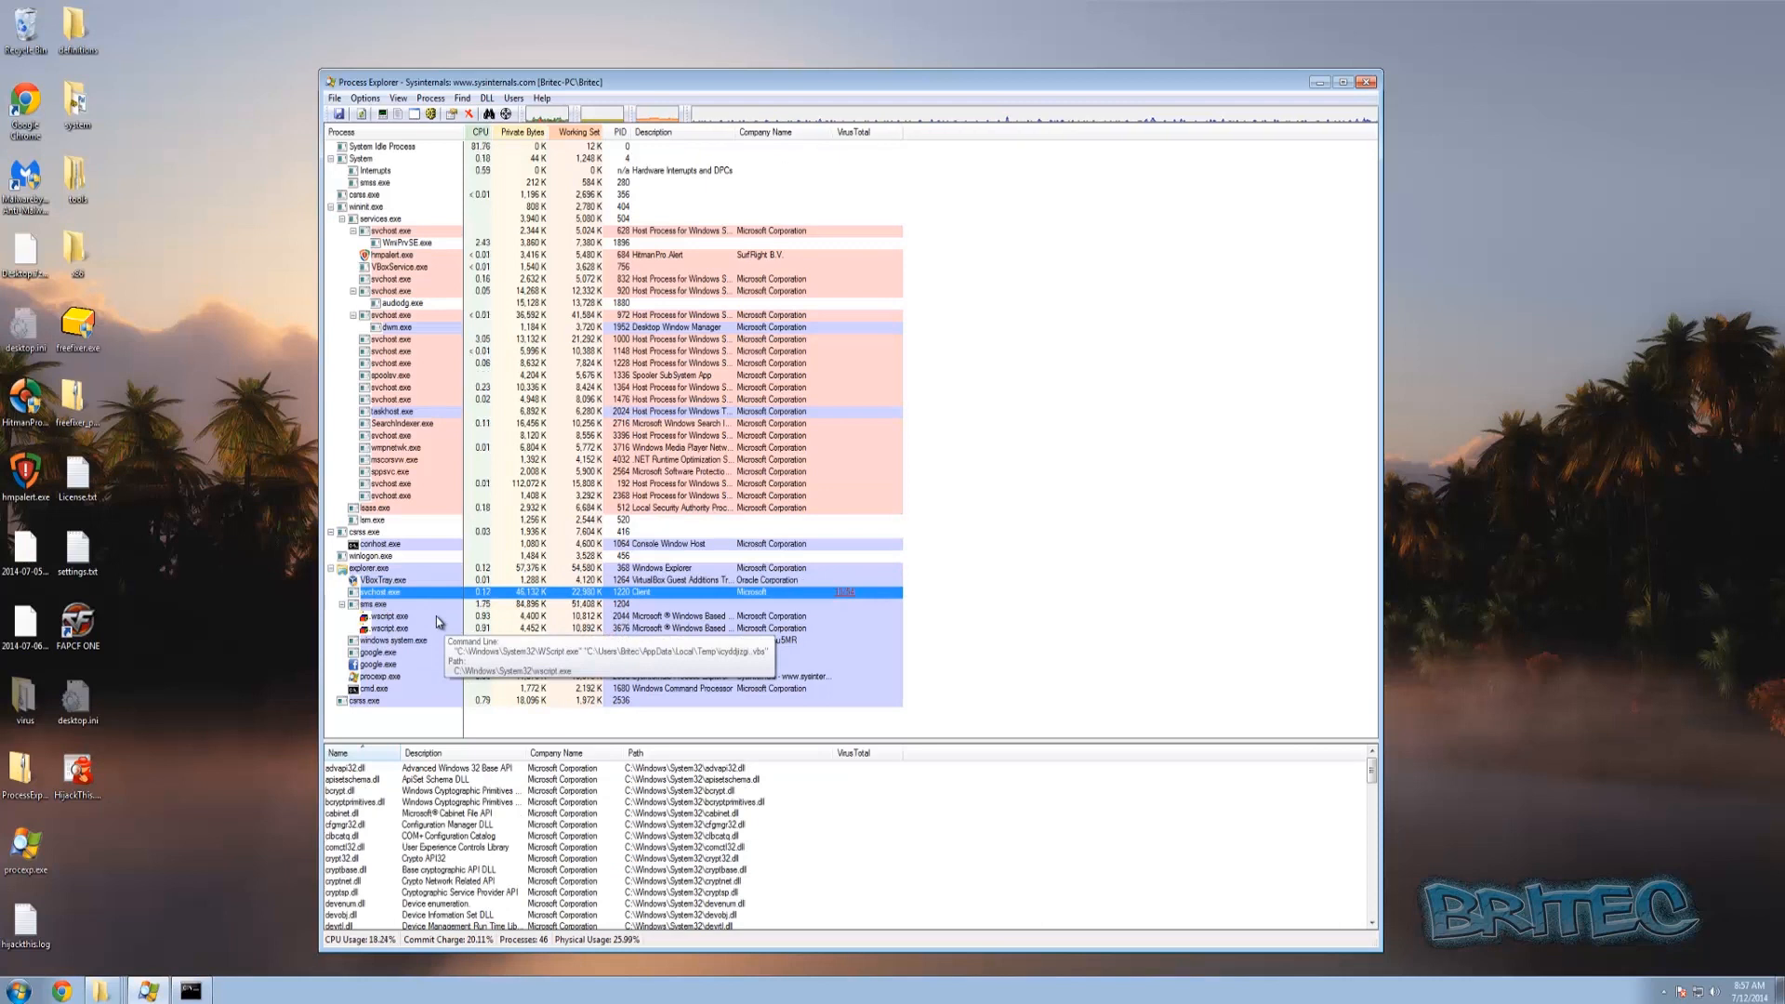
right_click(390, 599)
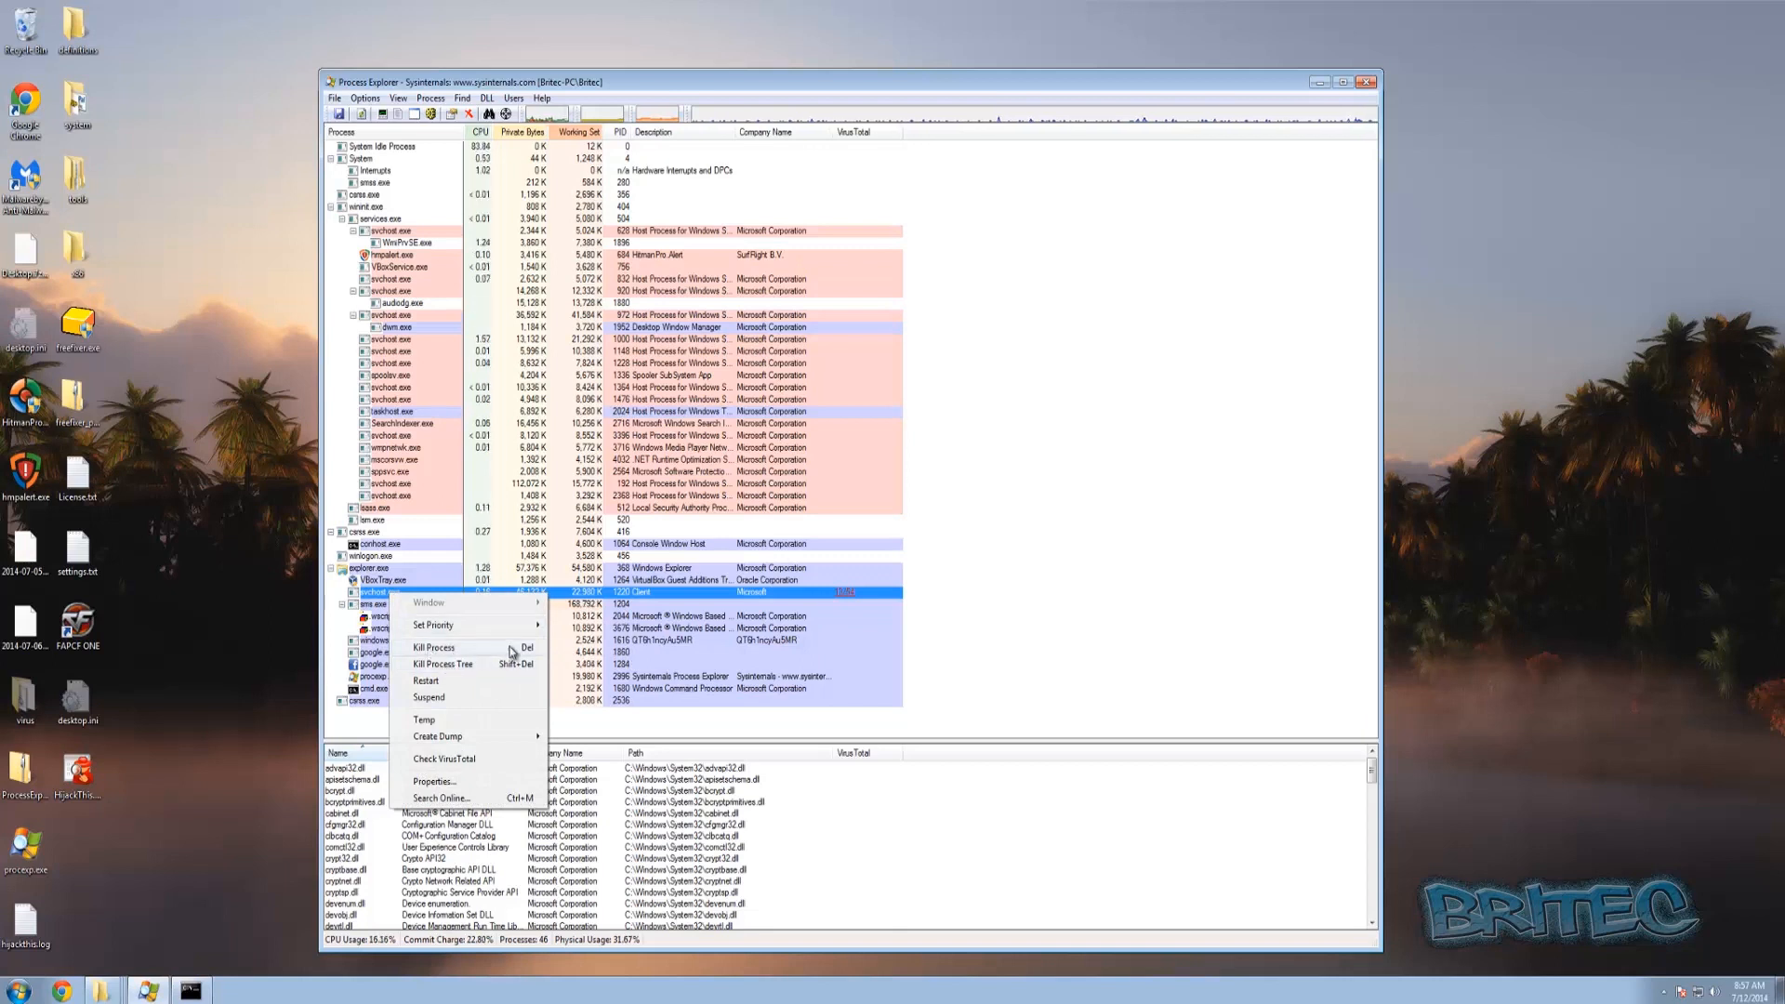
left_click(377, 597)
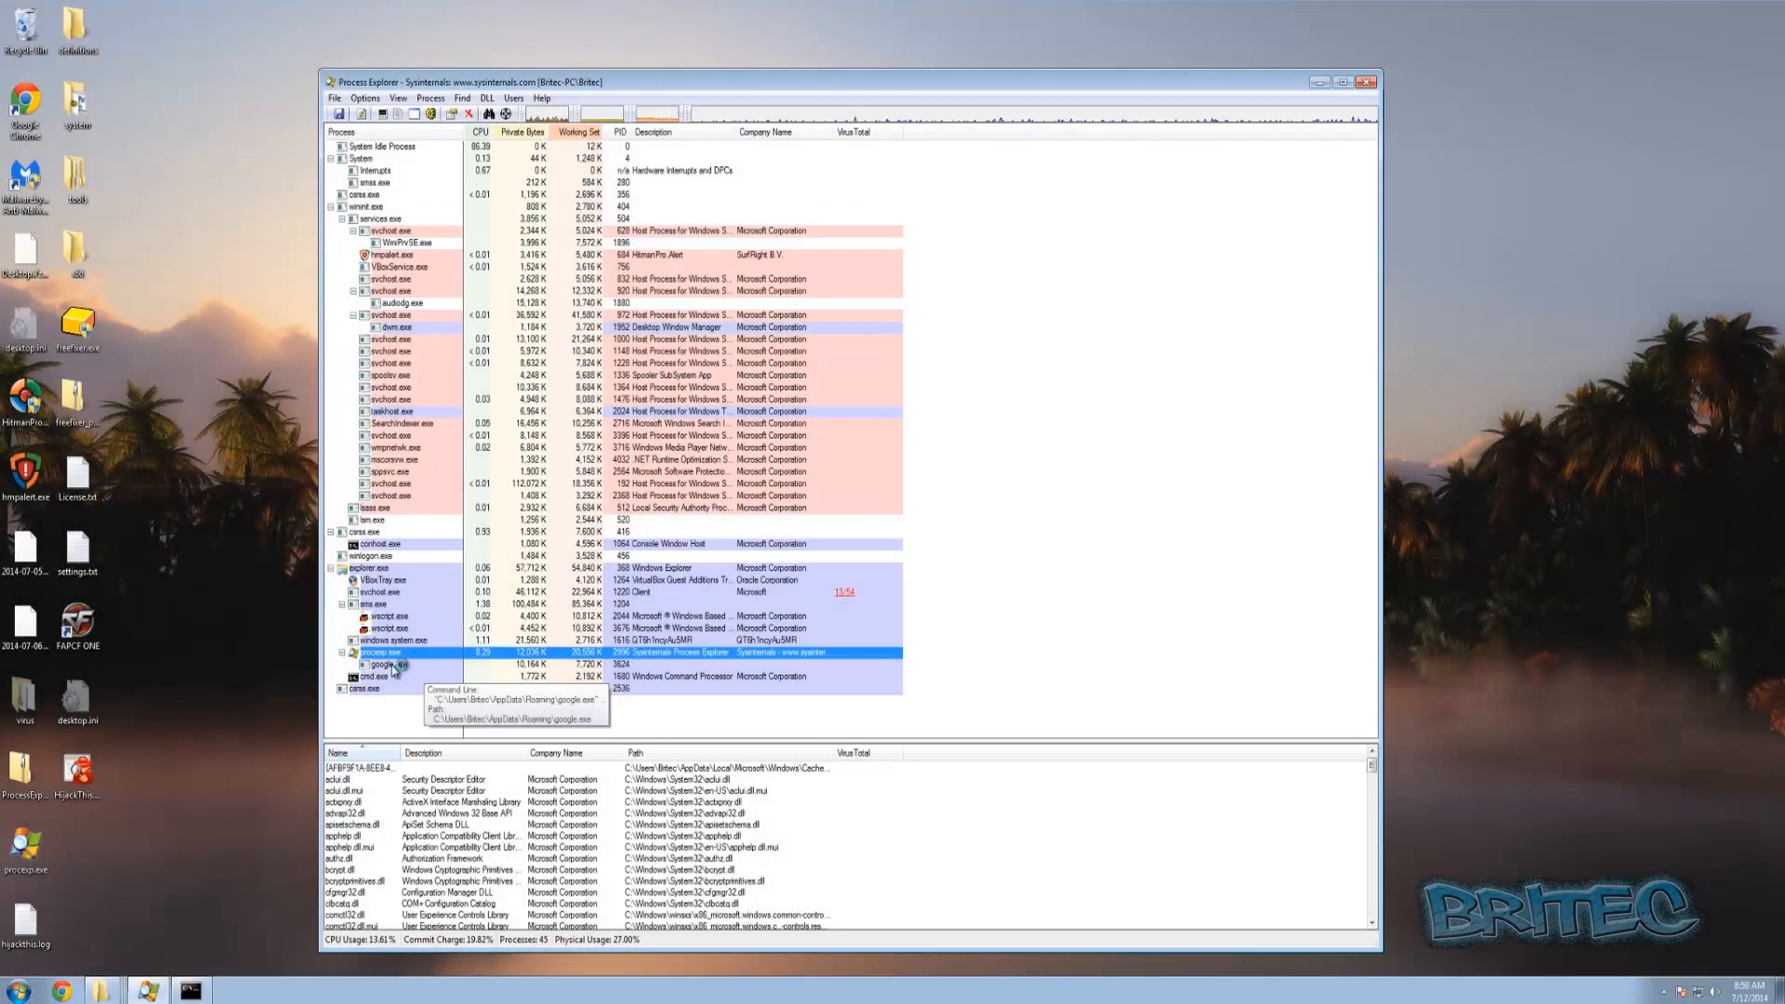
left_click(393, 664)
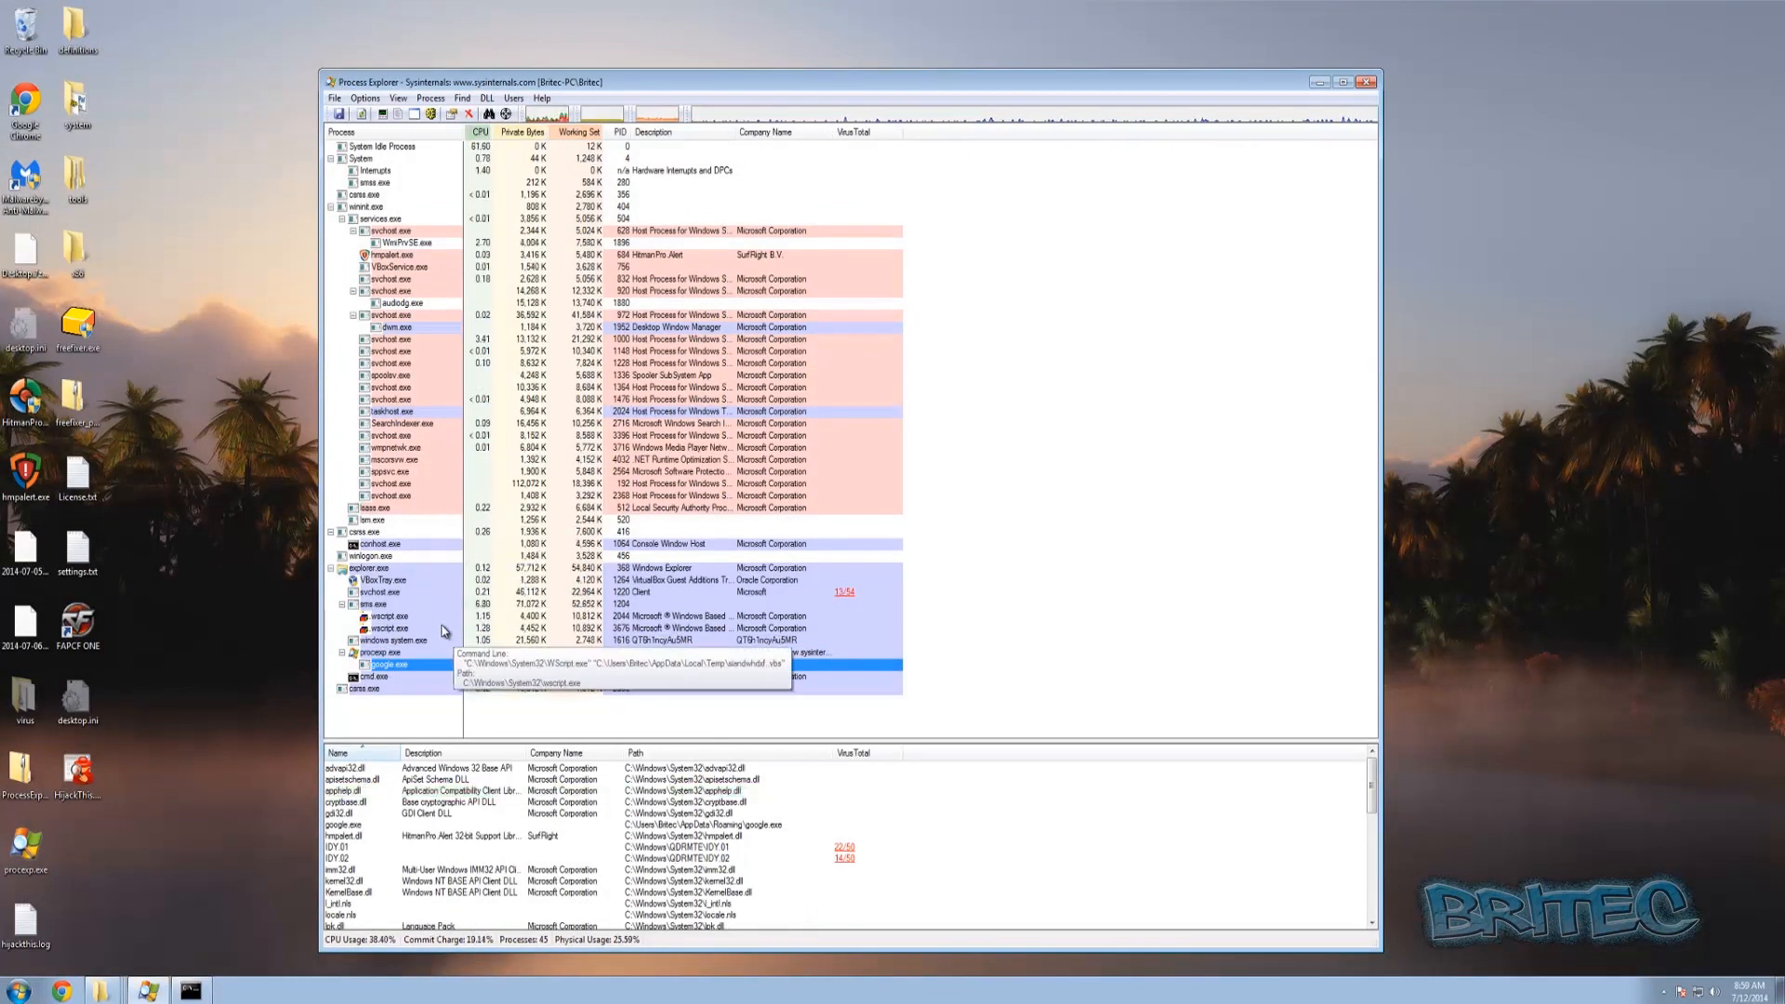
Suspend the explorer.exe process in Process Explorer.
left_click(334, 97)
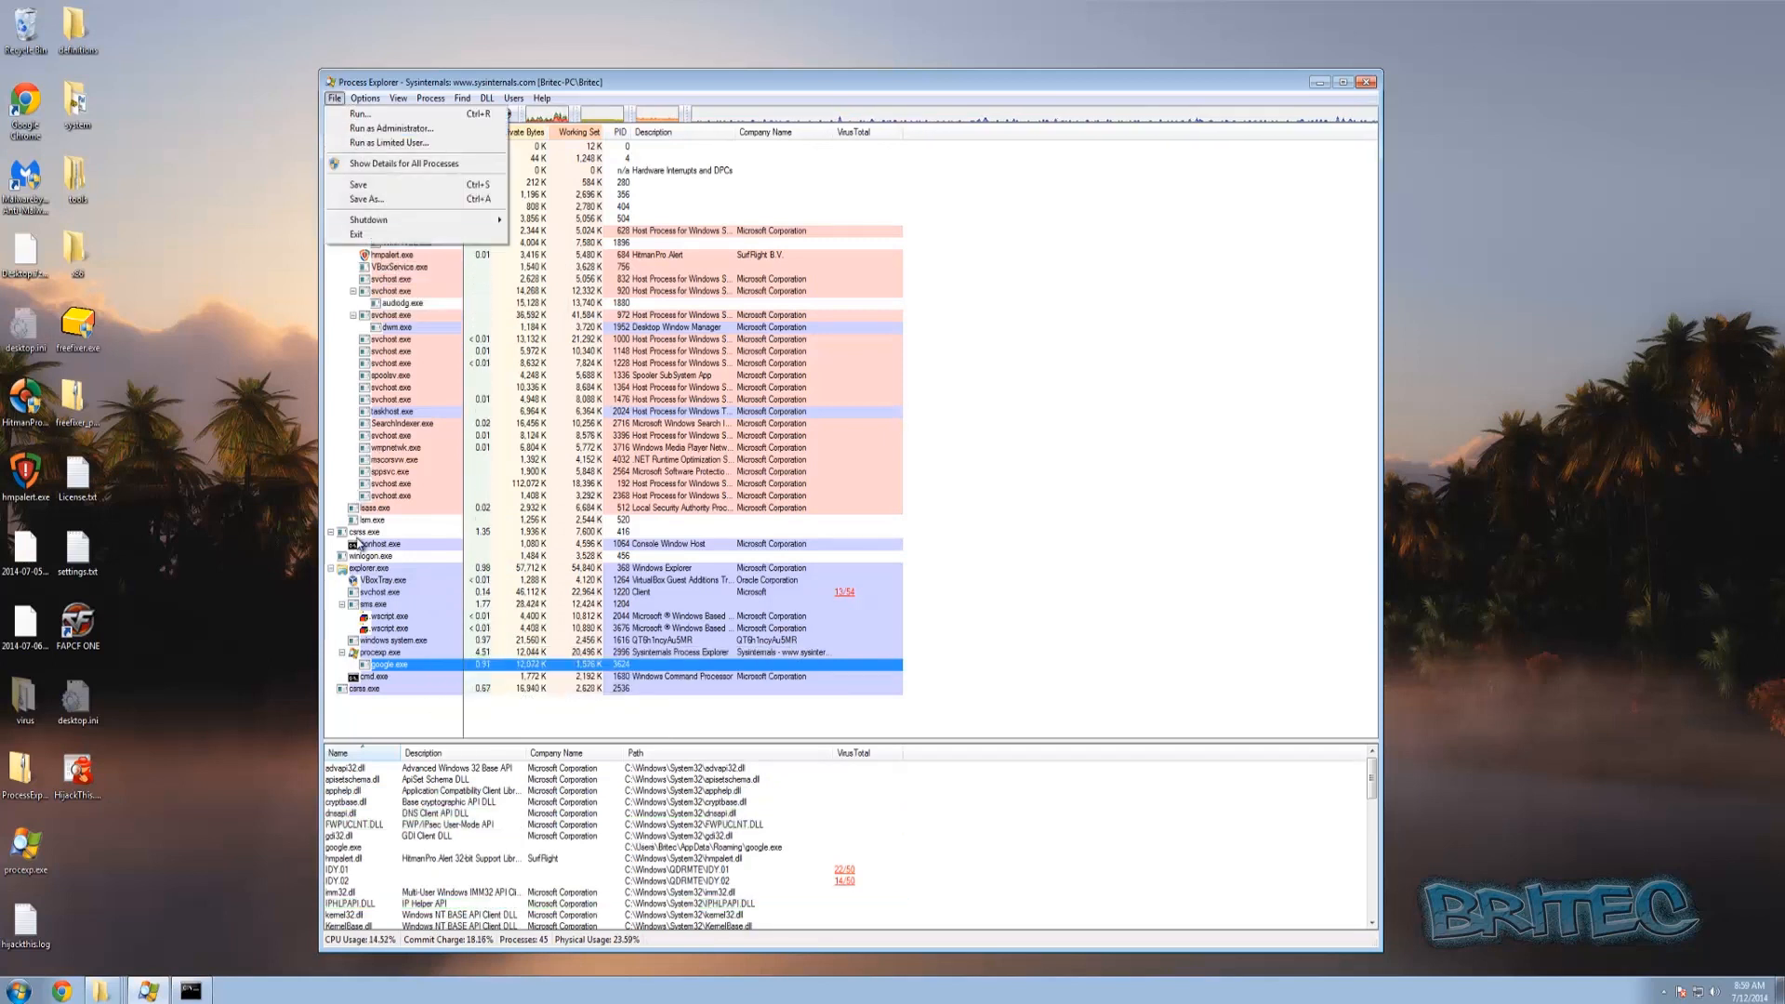
left_click(363, 562)
left_click(367, 567)
right_click(372, 569)
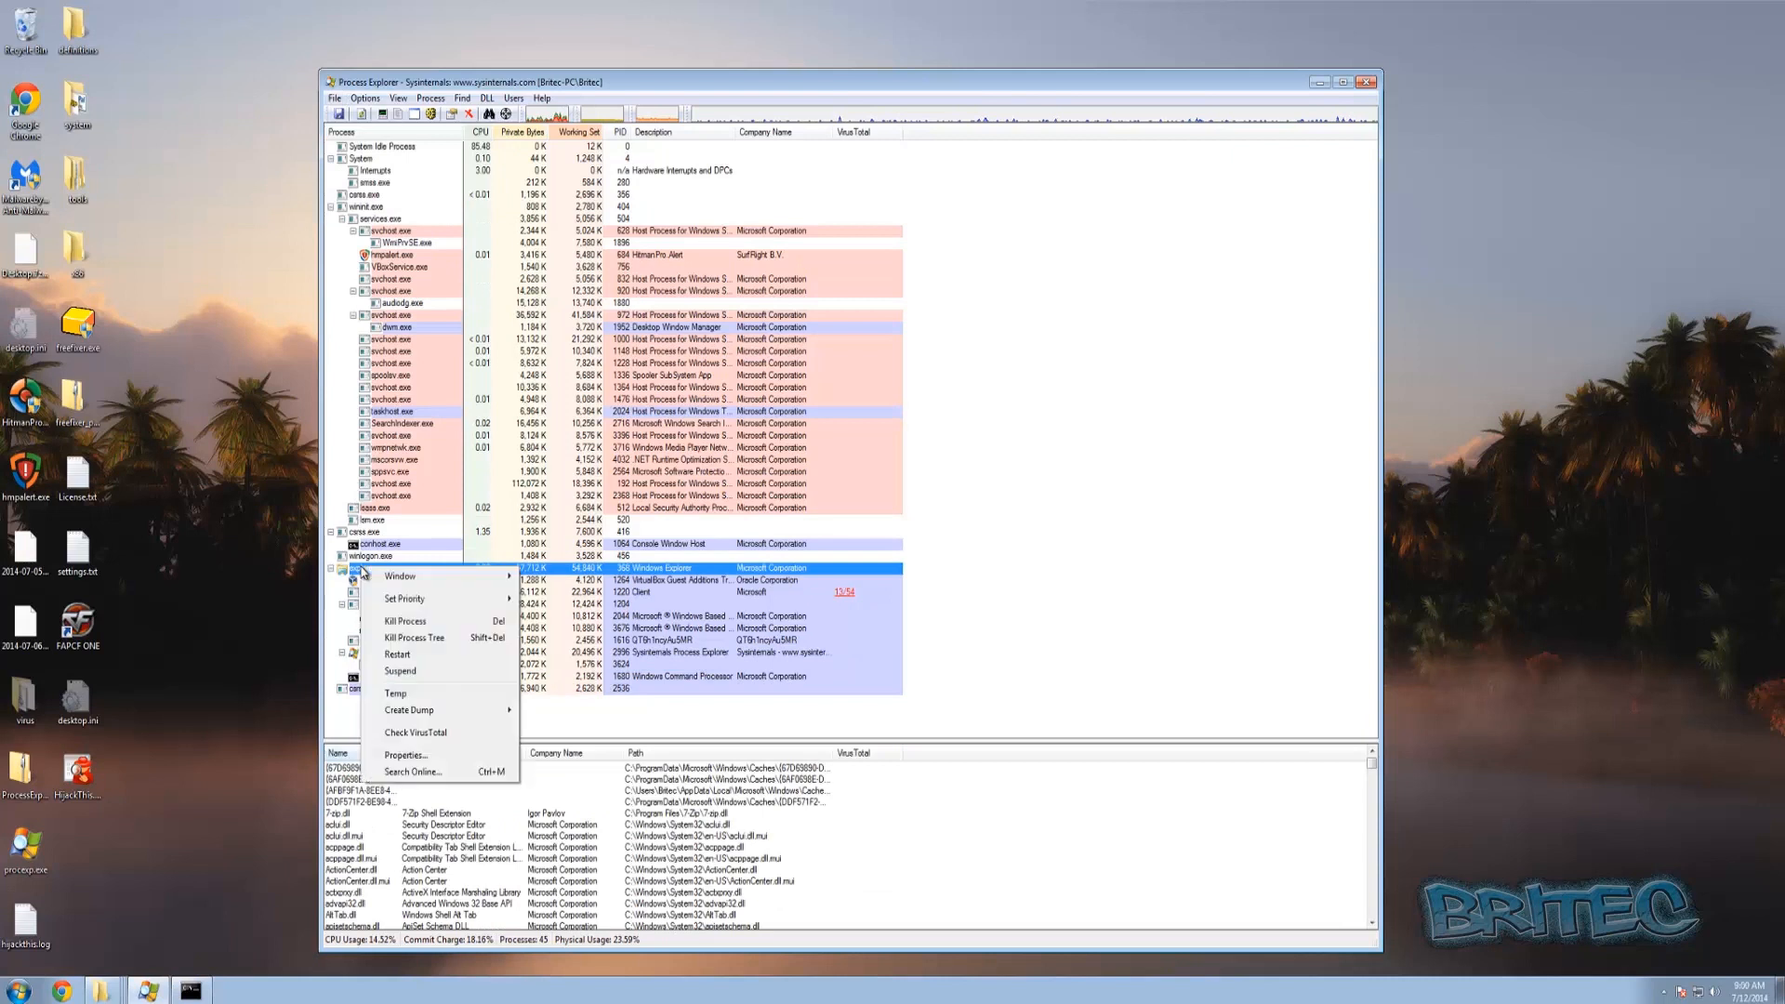
left_click(401, 670)
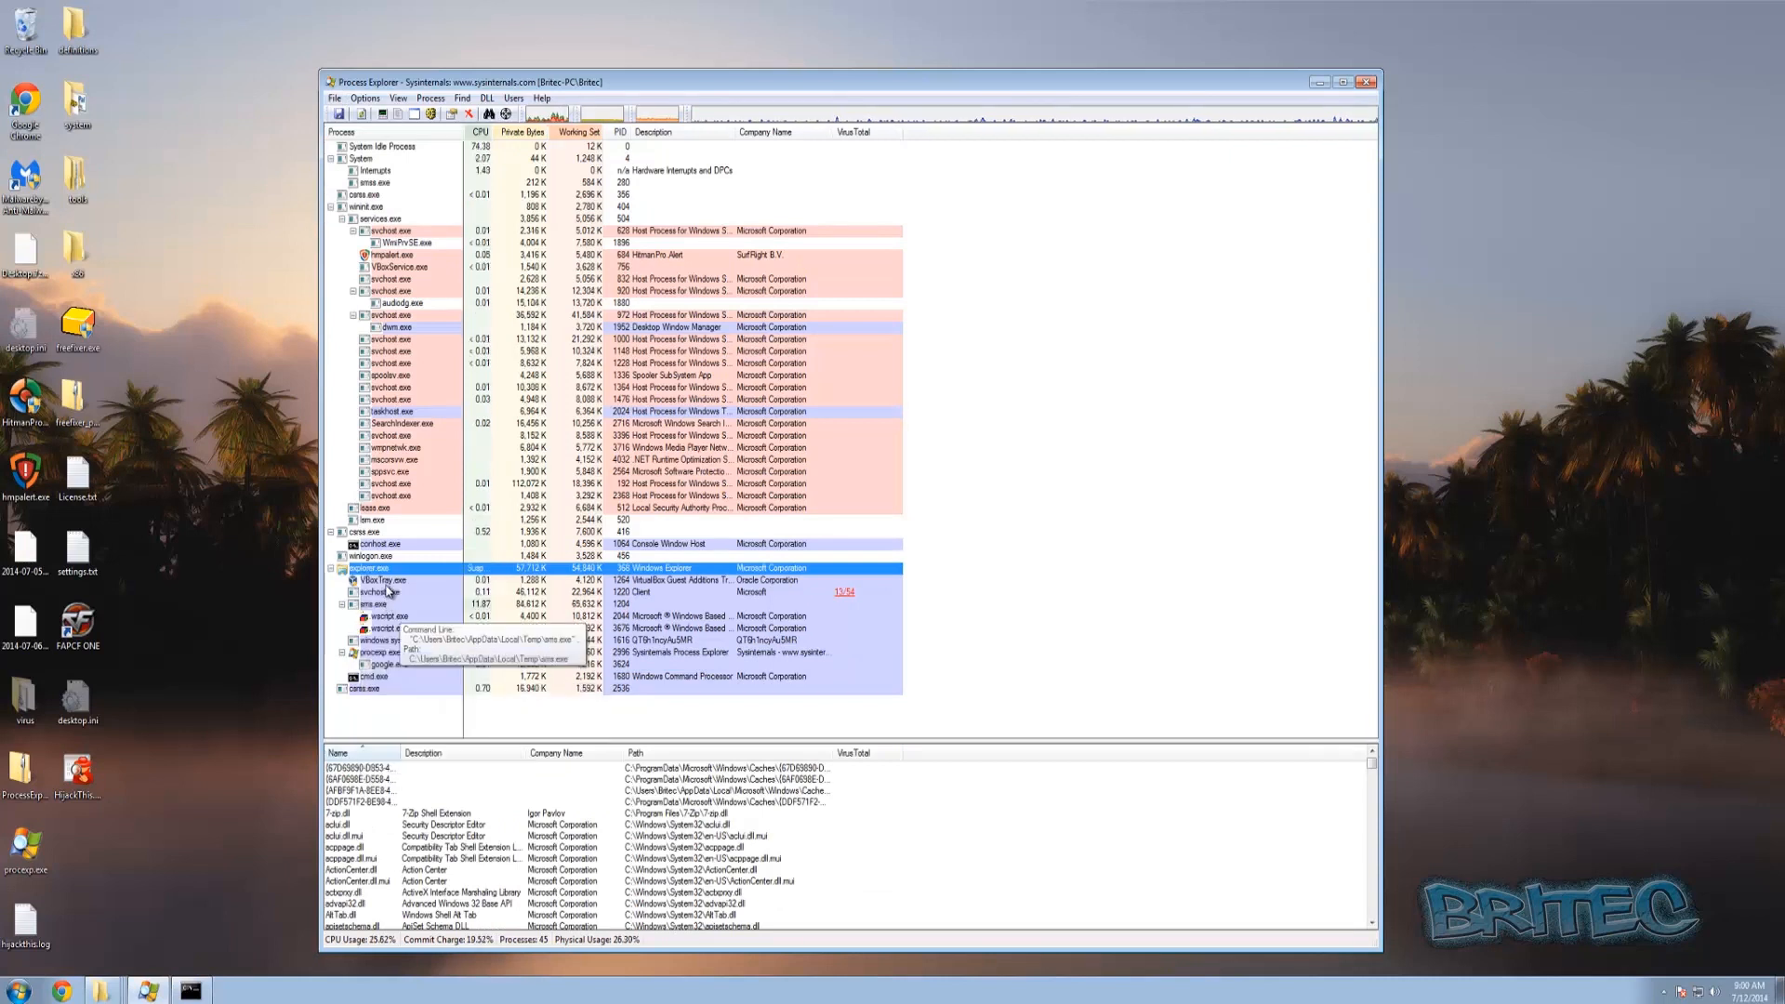
Kill the suspended explorer.exe process and confirm the termination.
right_click(366, 569)
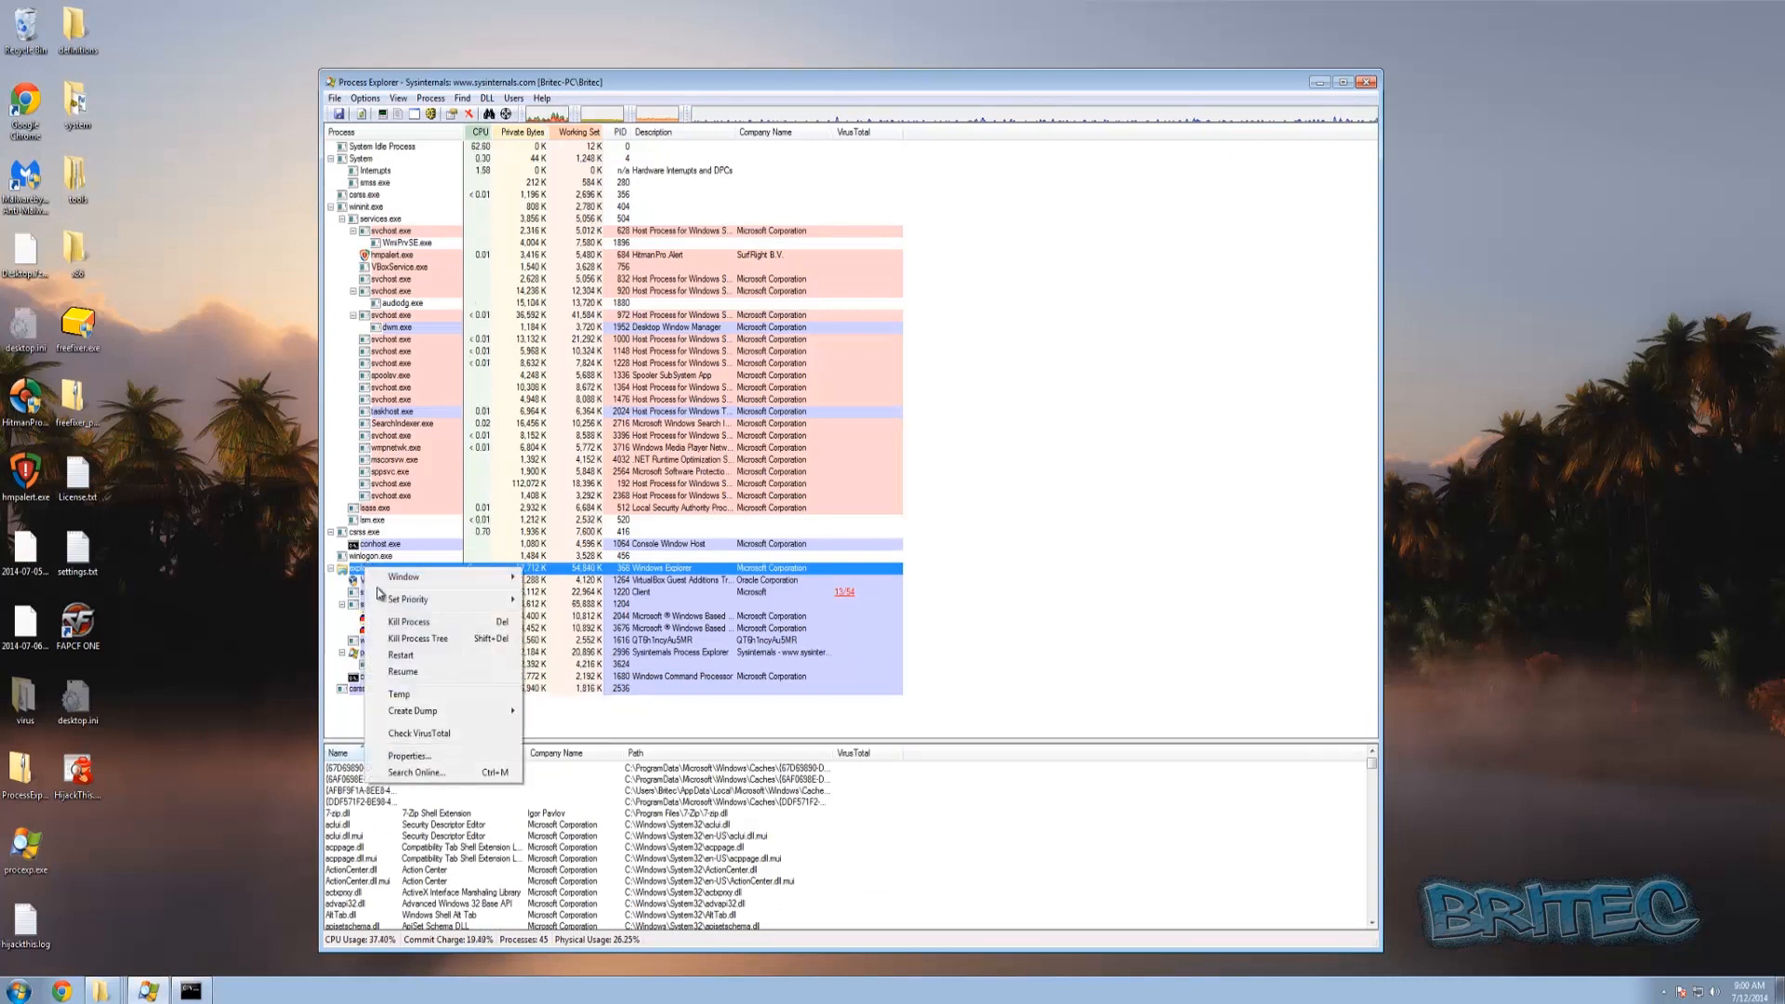
left_click(409, 622)
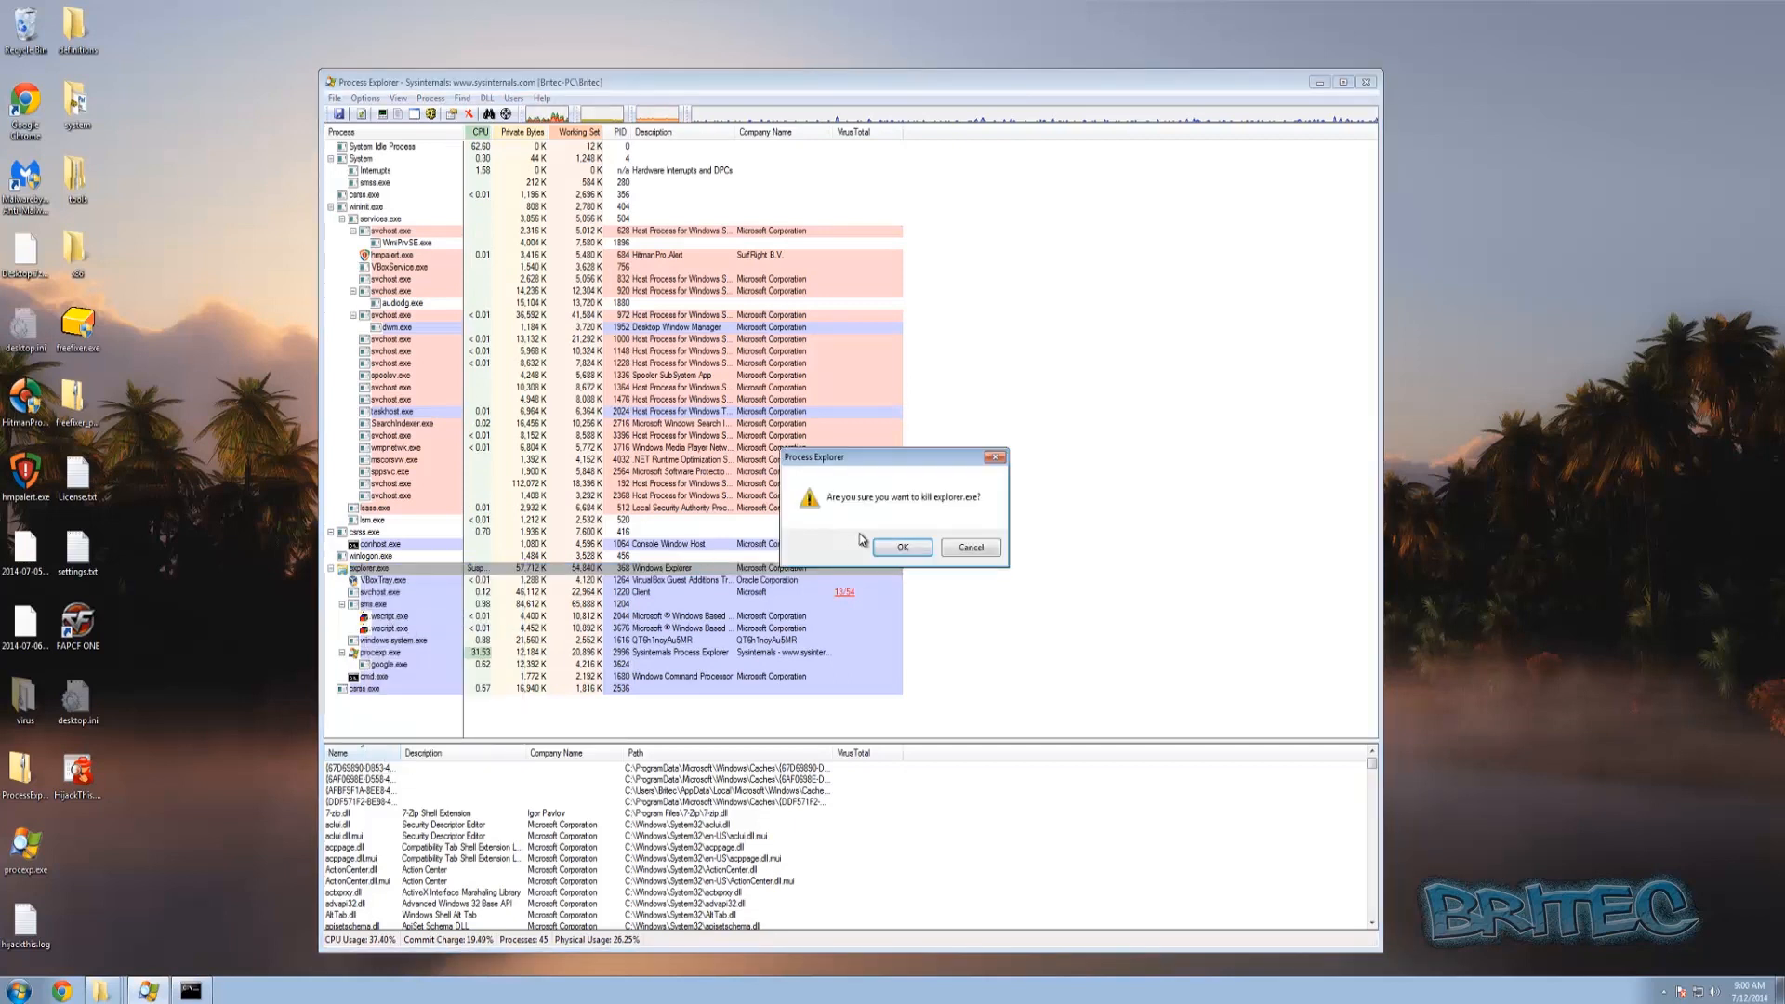
left_click(891, 548)
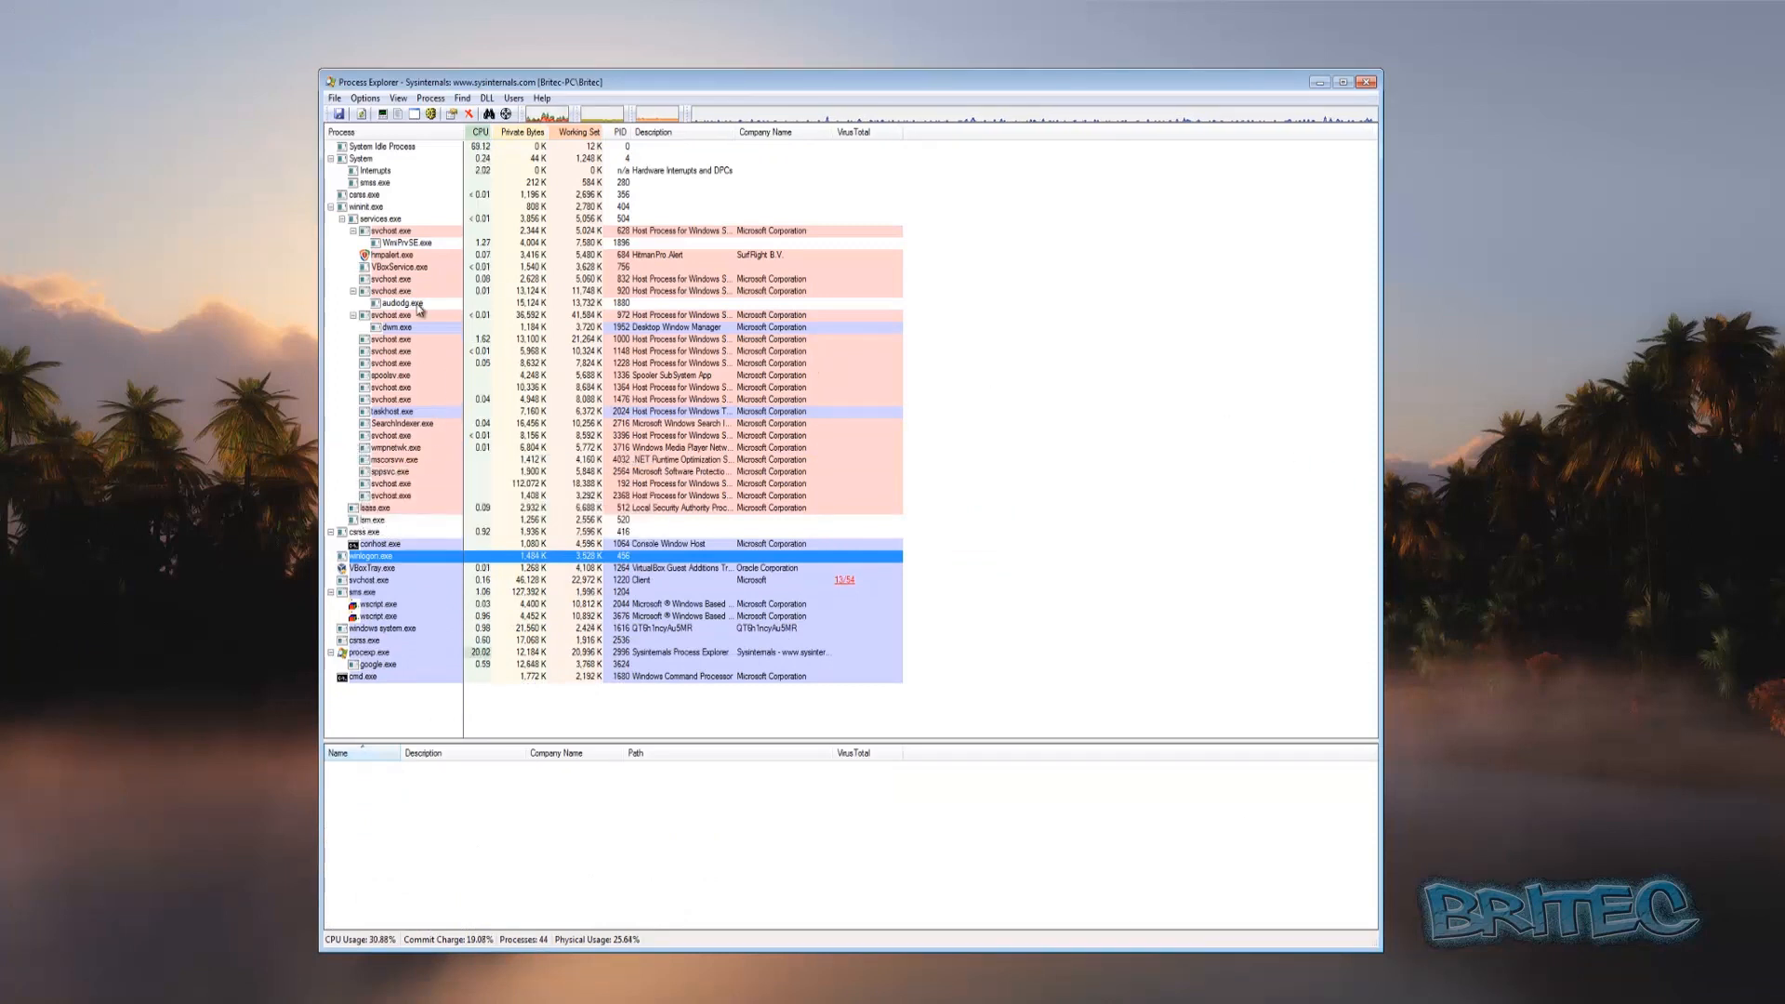
Run HijackThis.exe from the Desktop as administrator through Process Explorer and allow it to make changes to the computer.
left_click(334, 99)
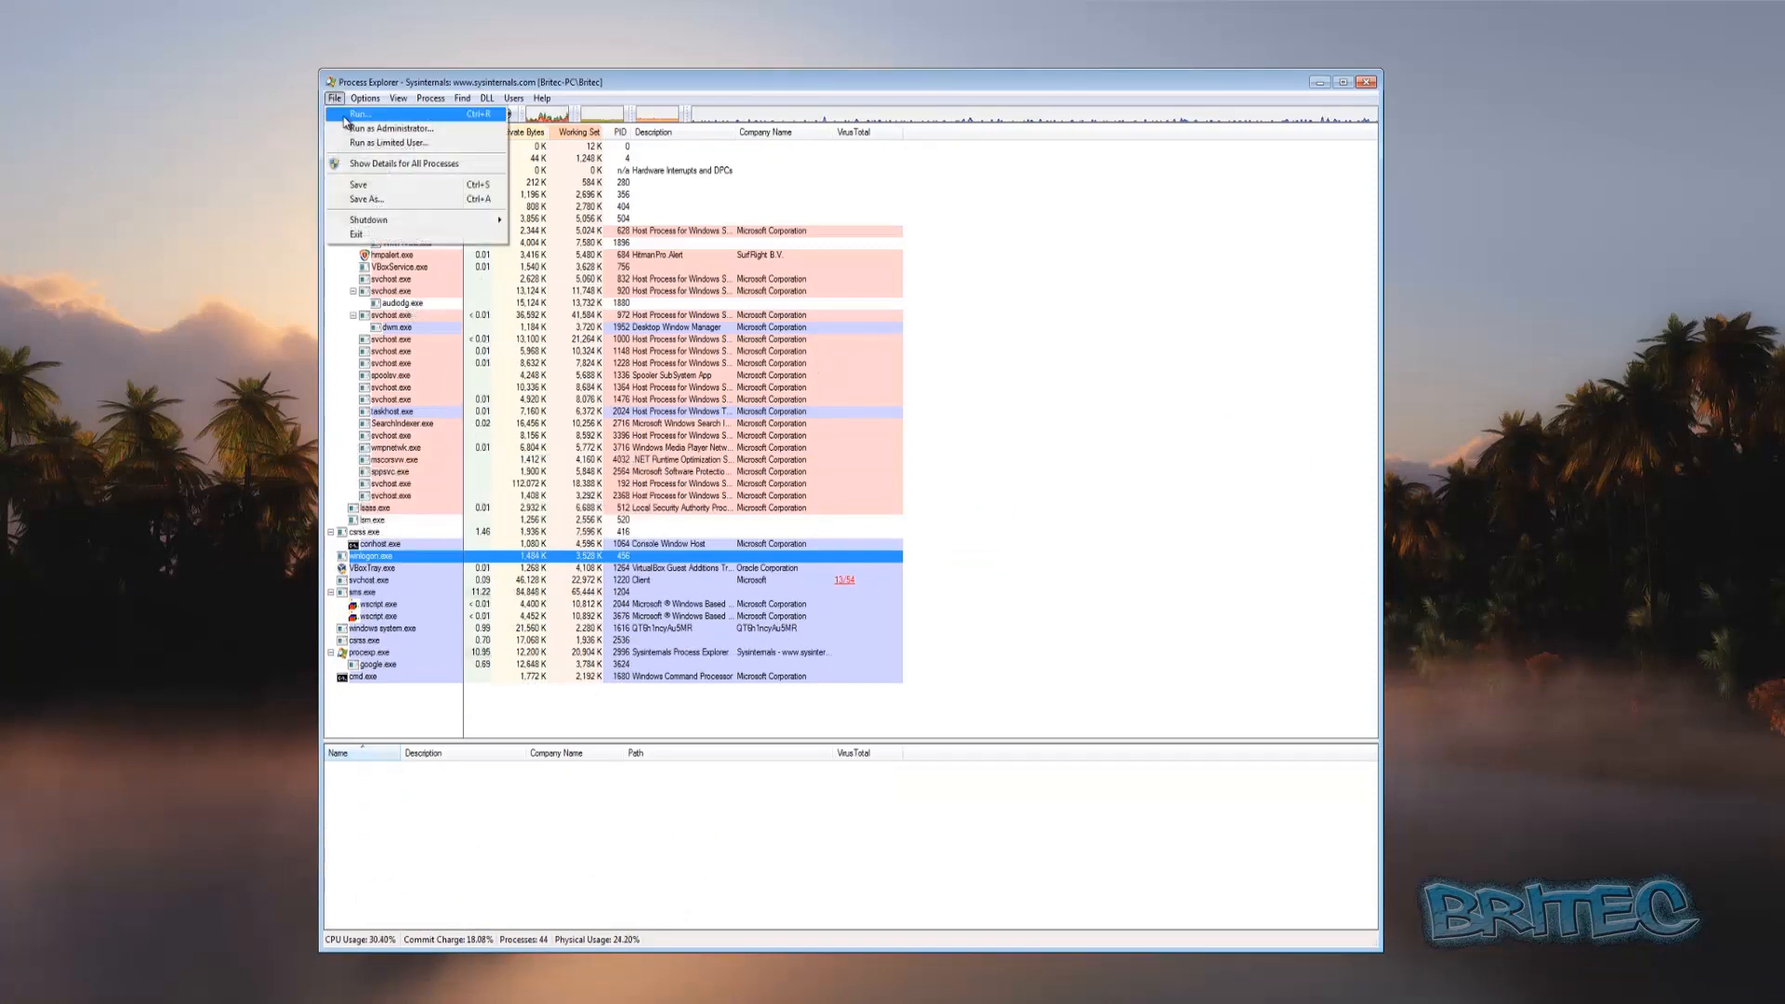
left_click(372, 129)
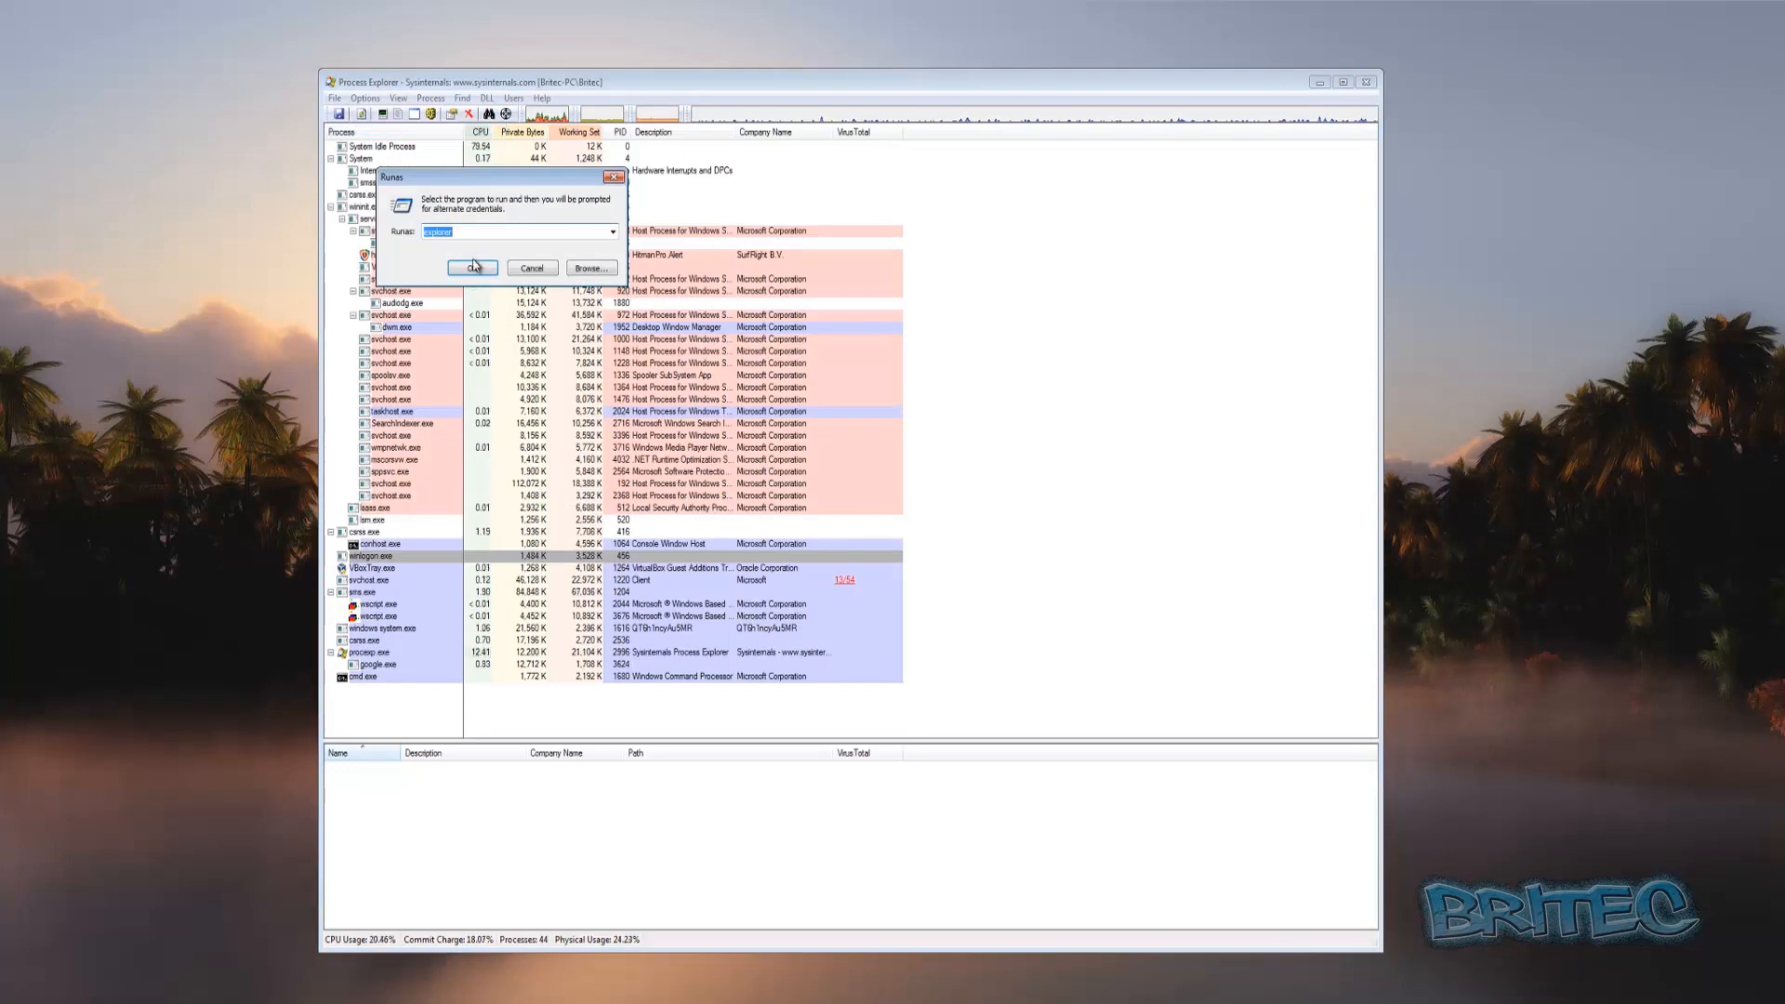
left_click(564, 232)
left_click(588, 270)
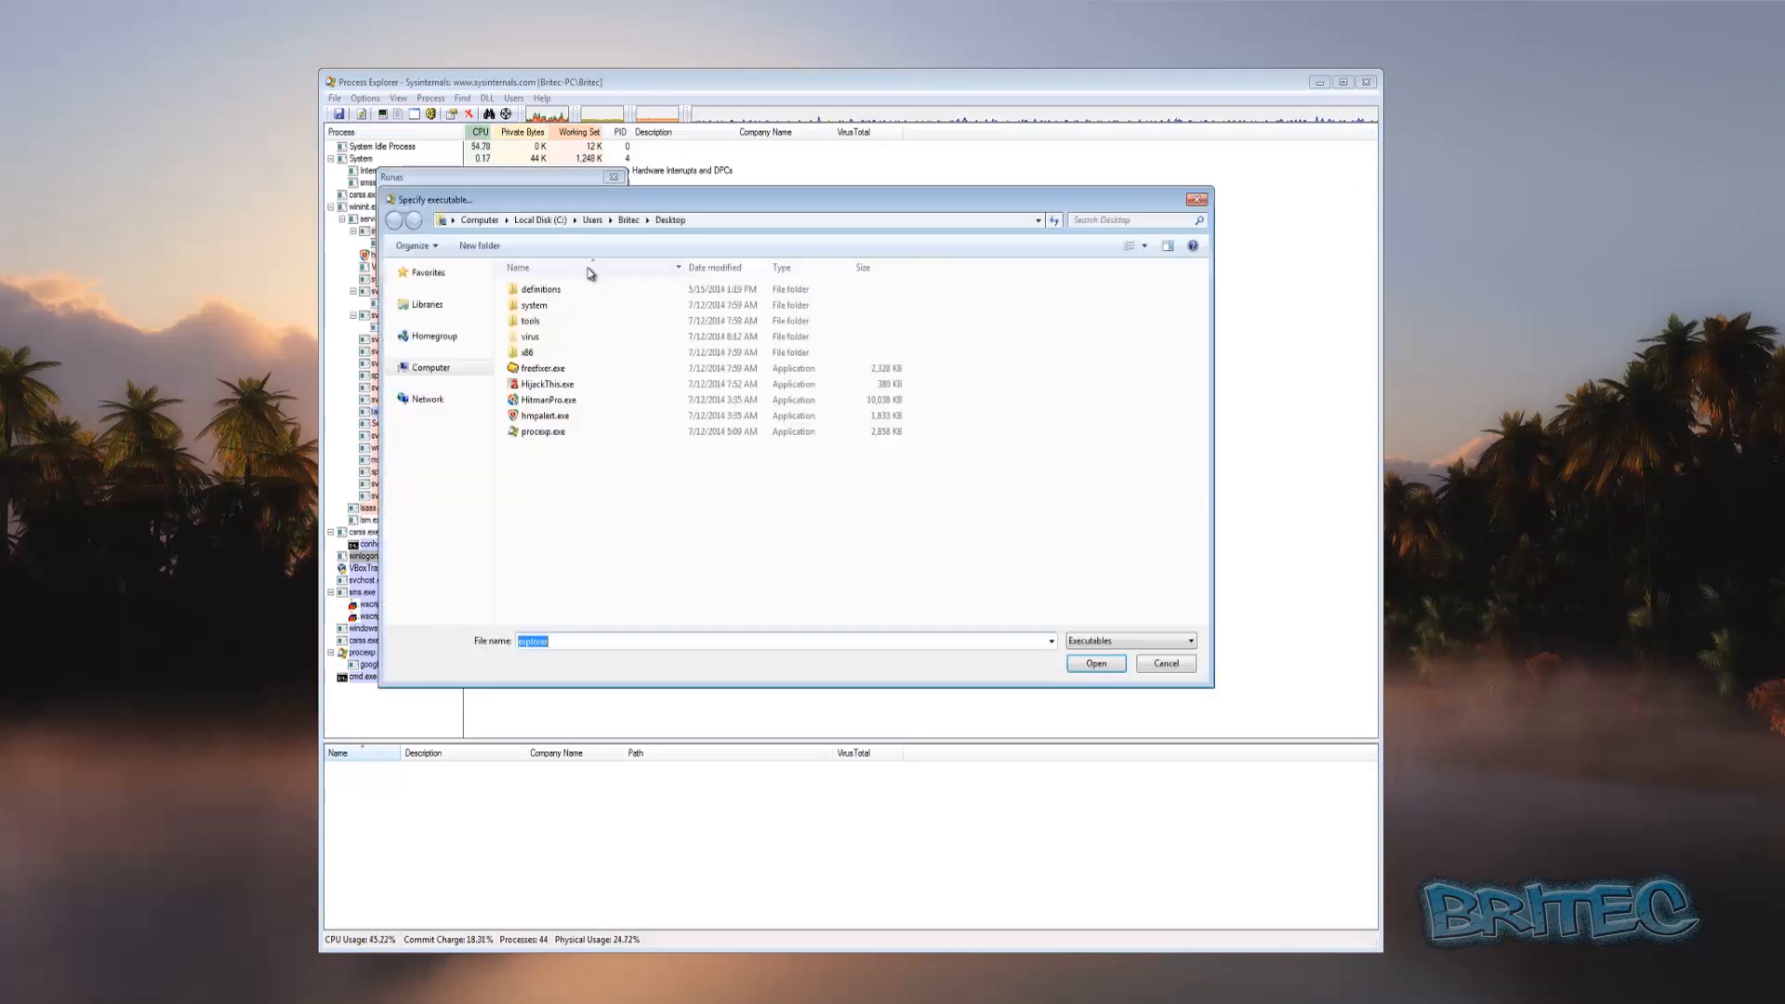
left_click(552, 387)
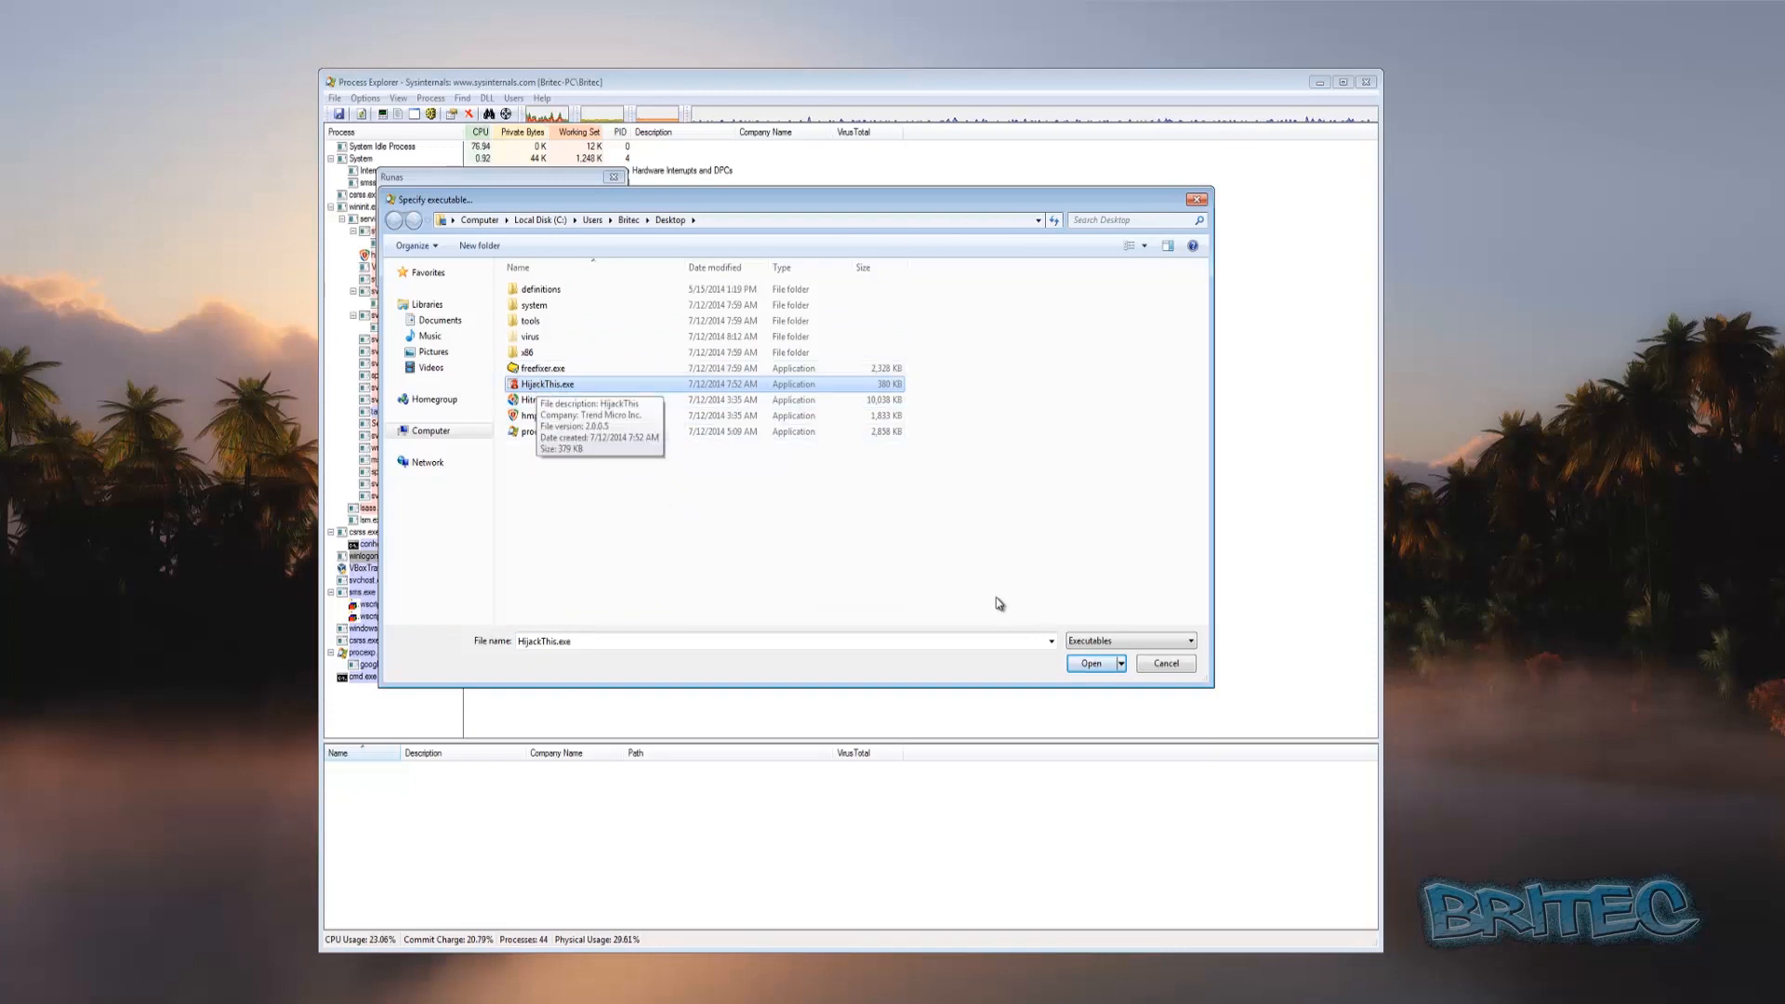
left_click(1088, 663)
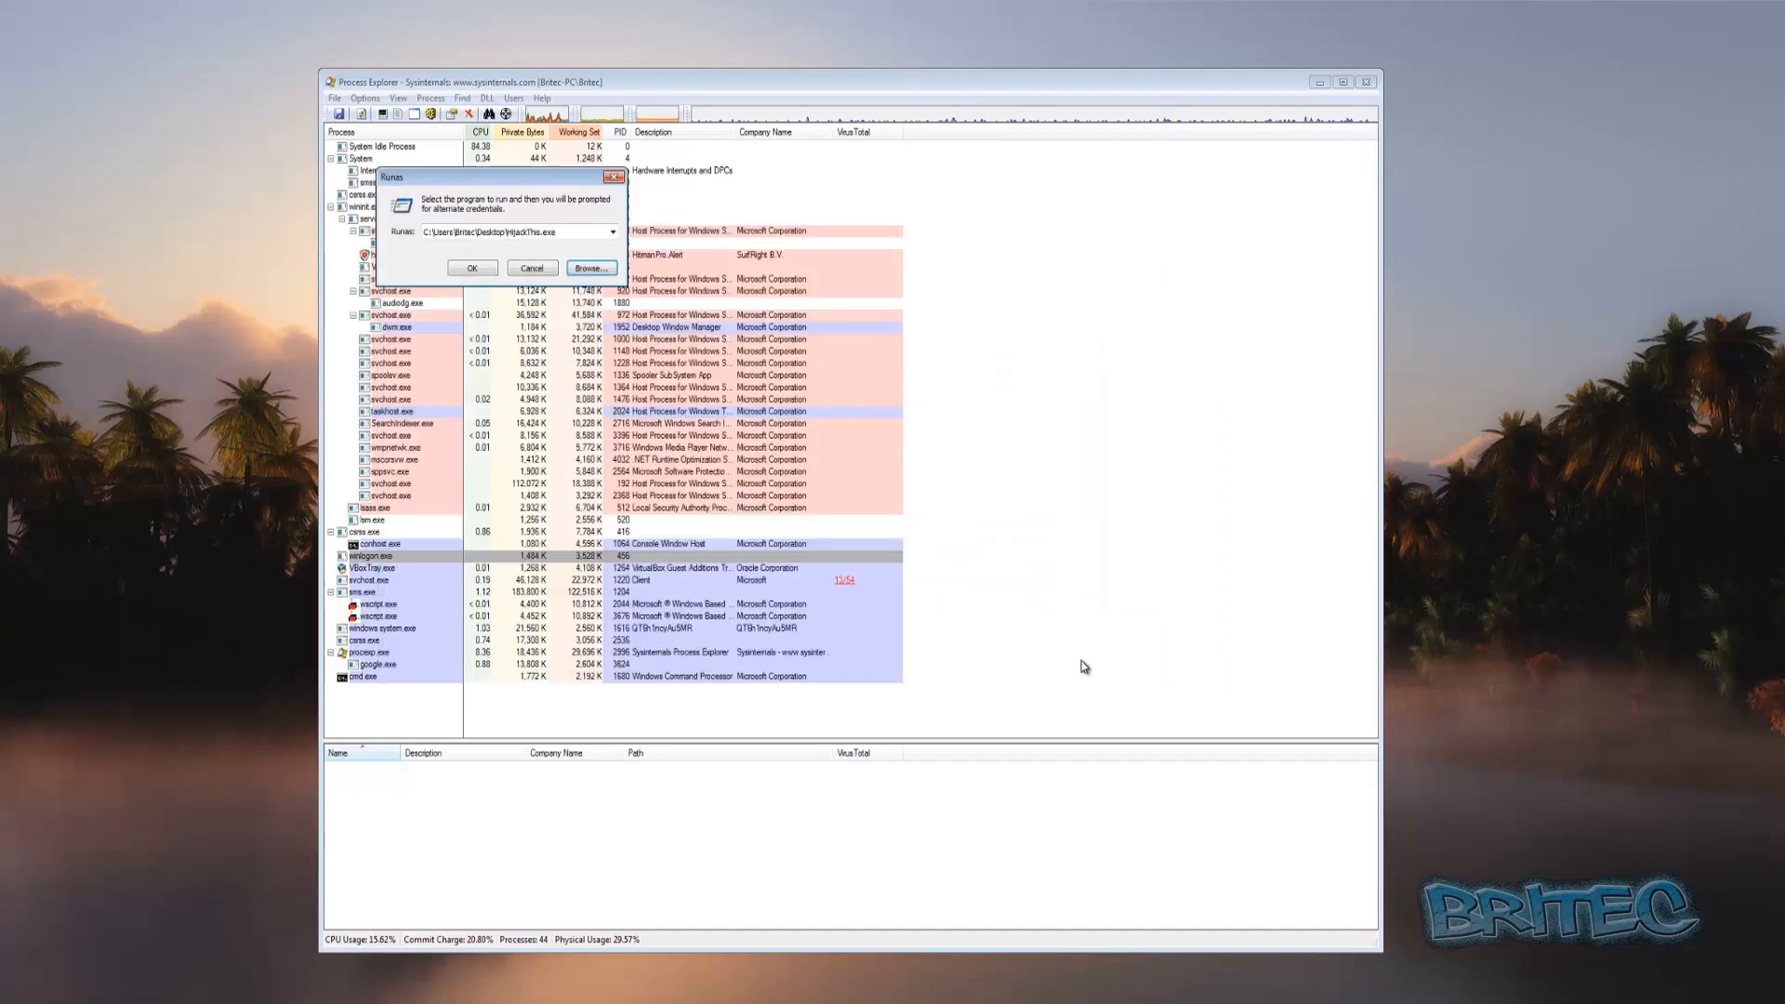
left_click(472, 269)
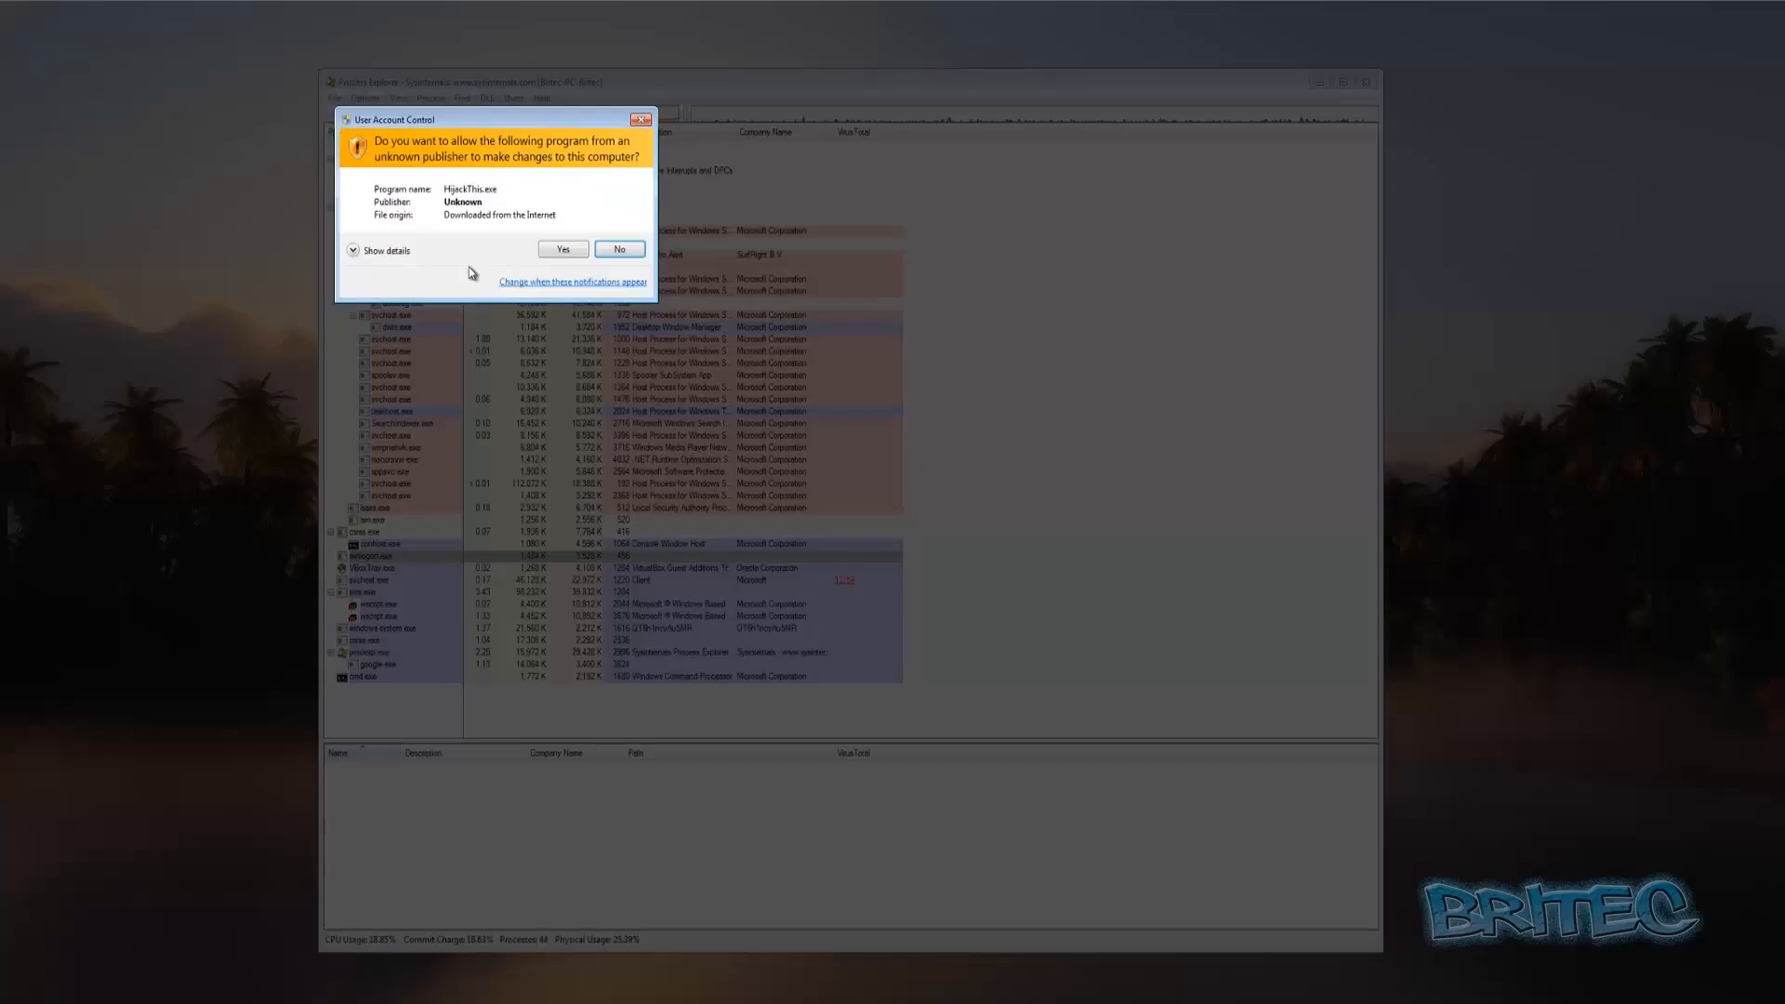
left_click(560, 250)
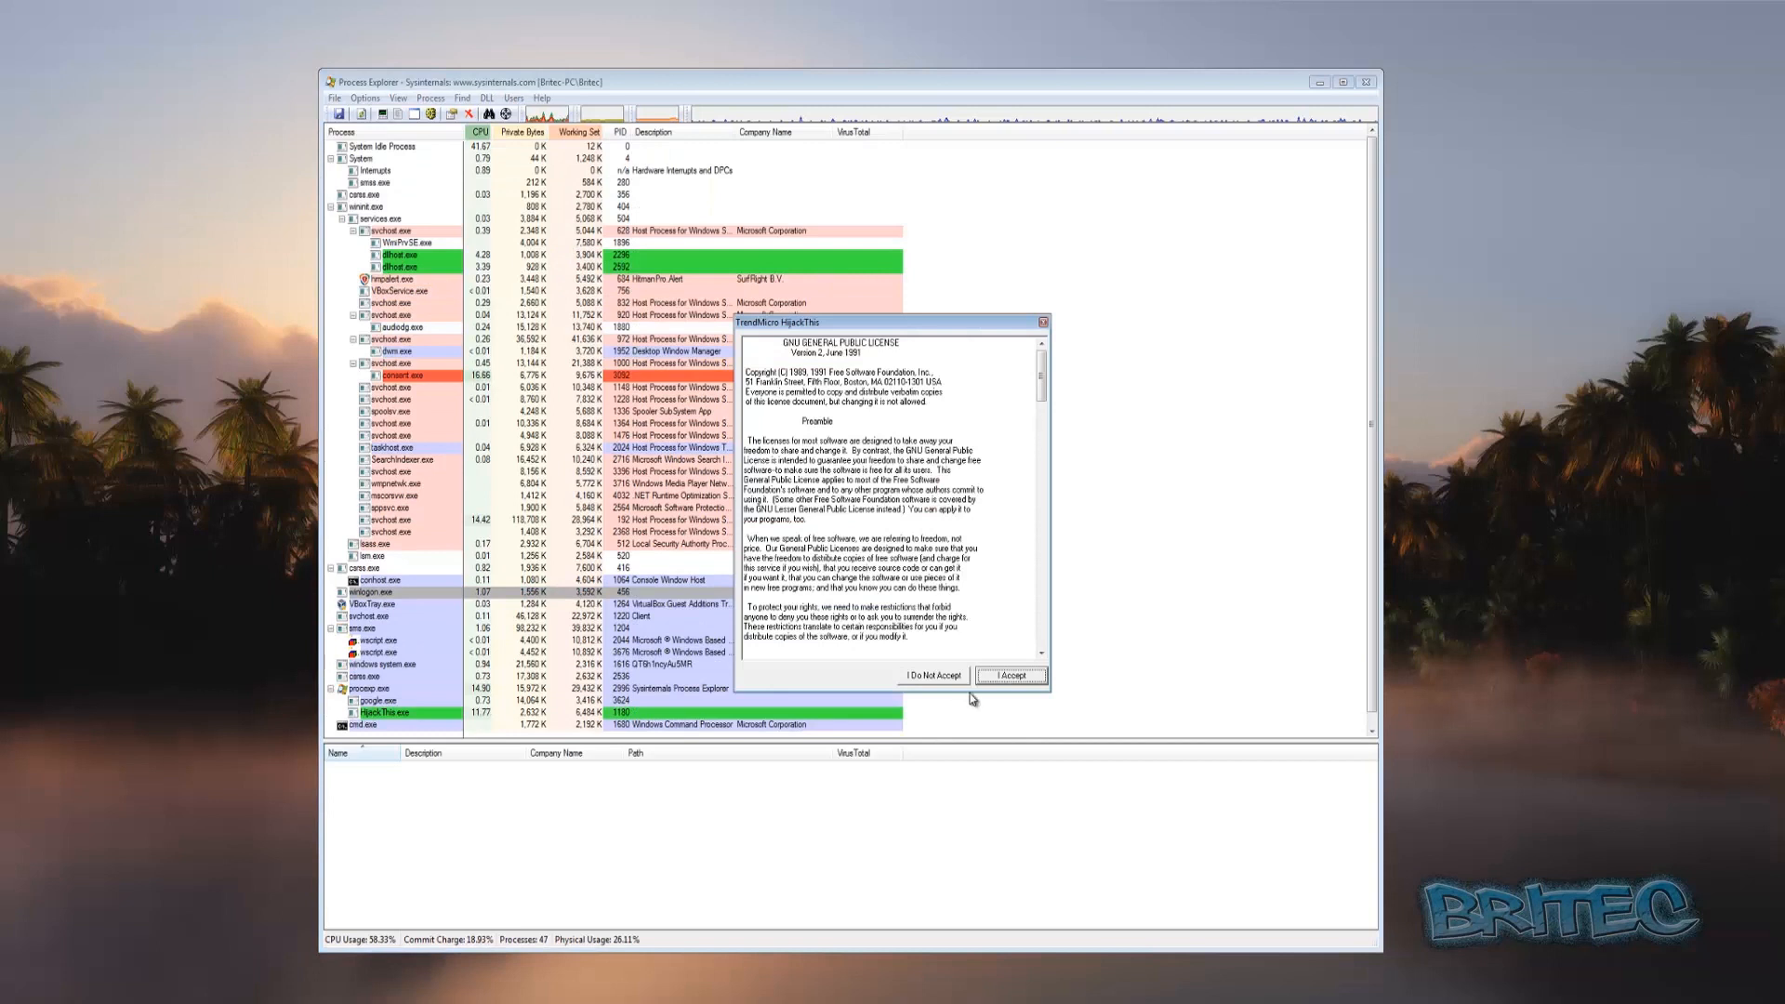
Accept the HijackThis licence and do a system scan only, widening the window to read the full result entries.
left_click(1004, 680)
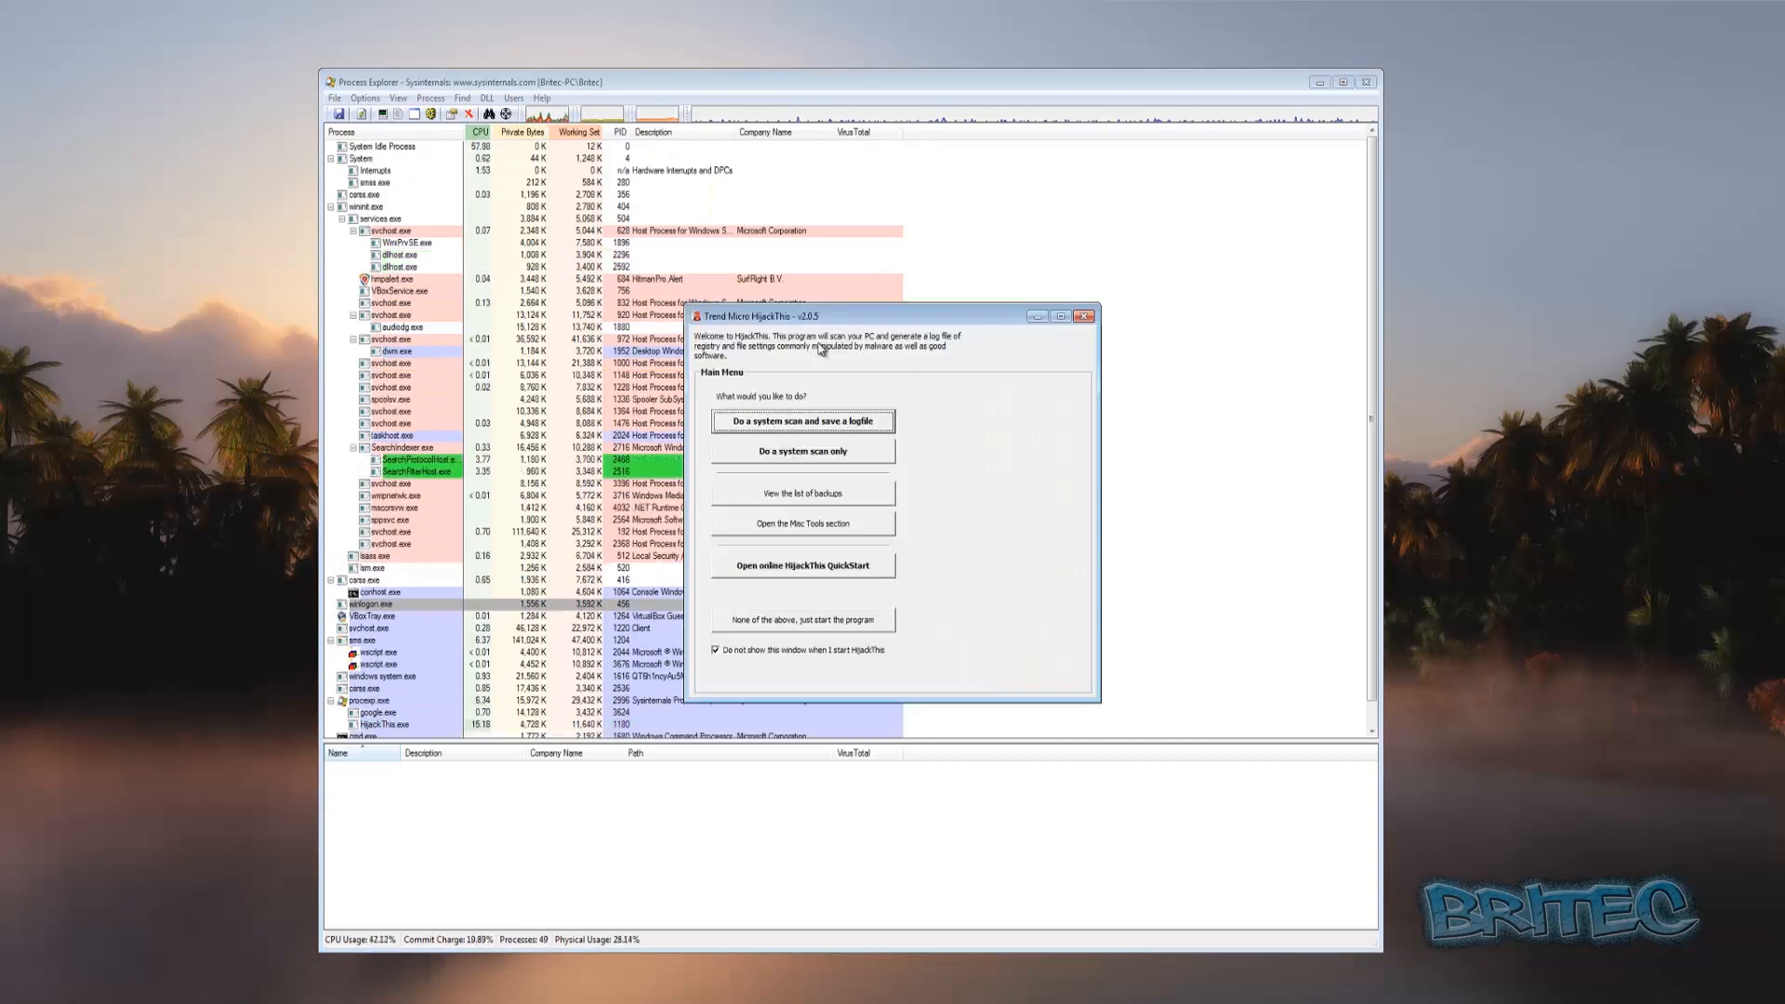
left_click_drag(818, 316, 669, 298)
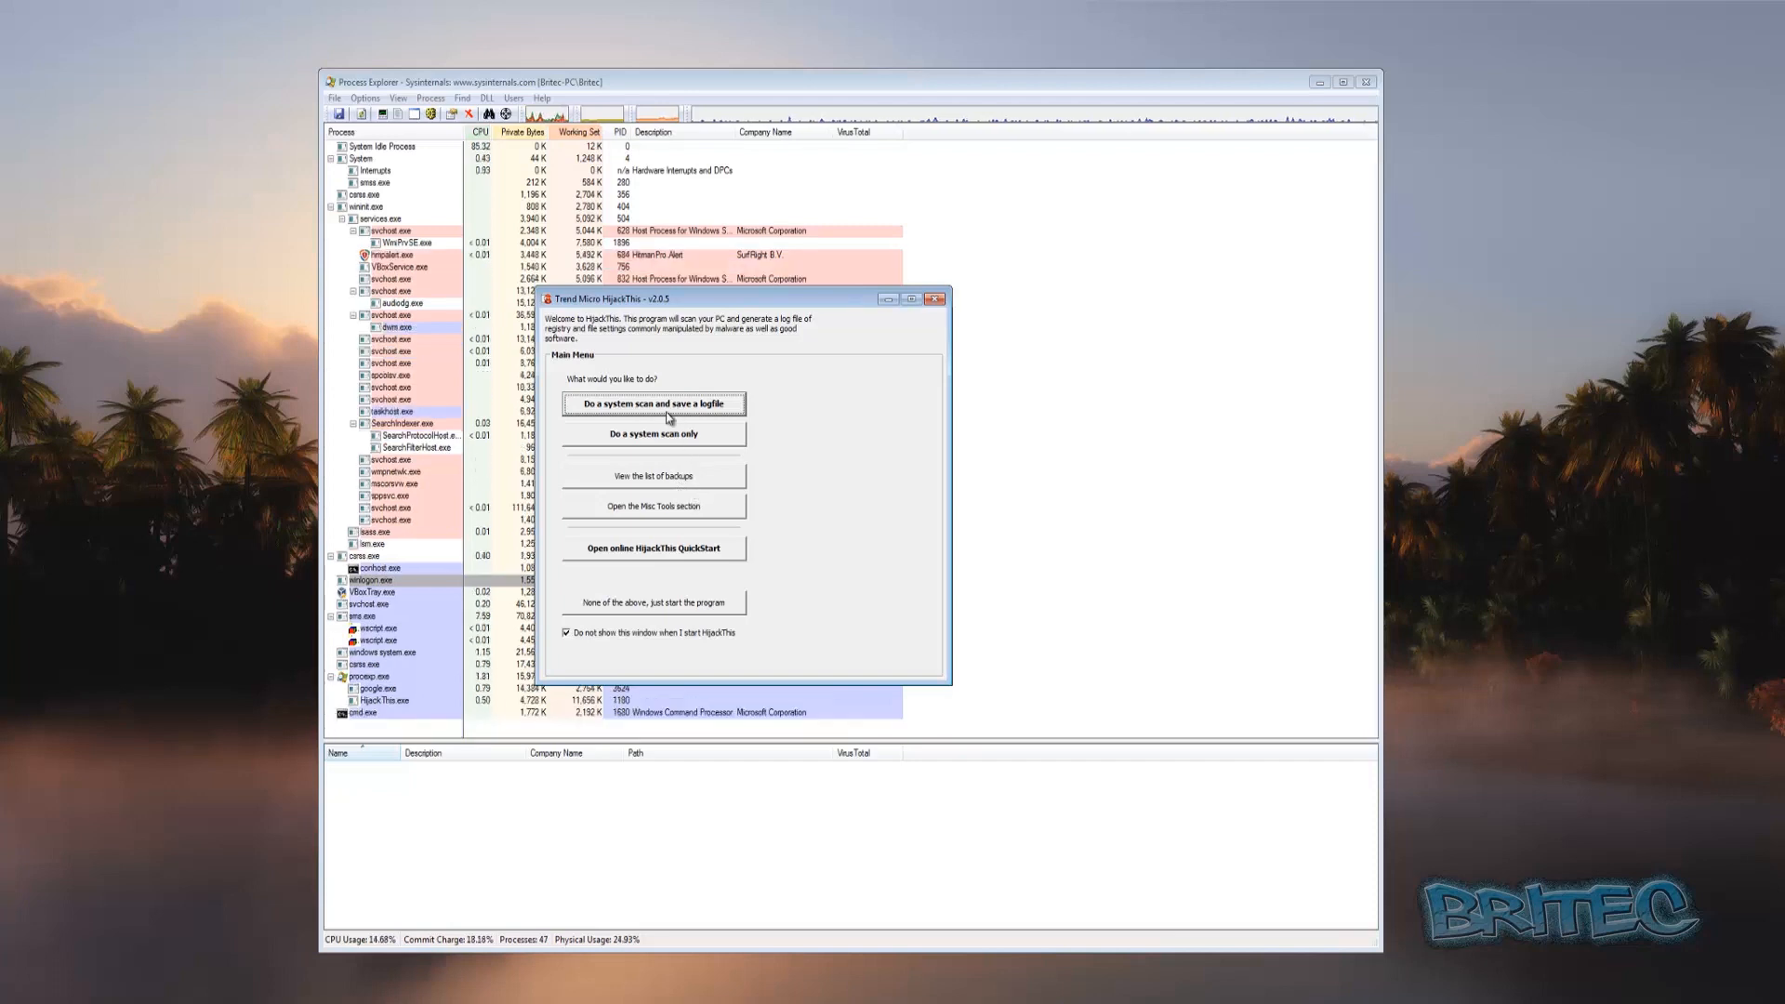
left_click(651, 440)
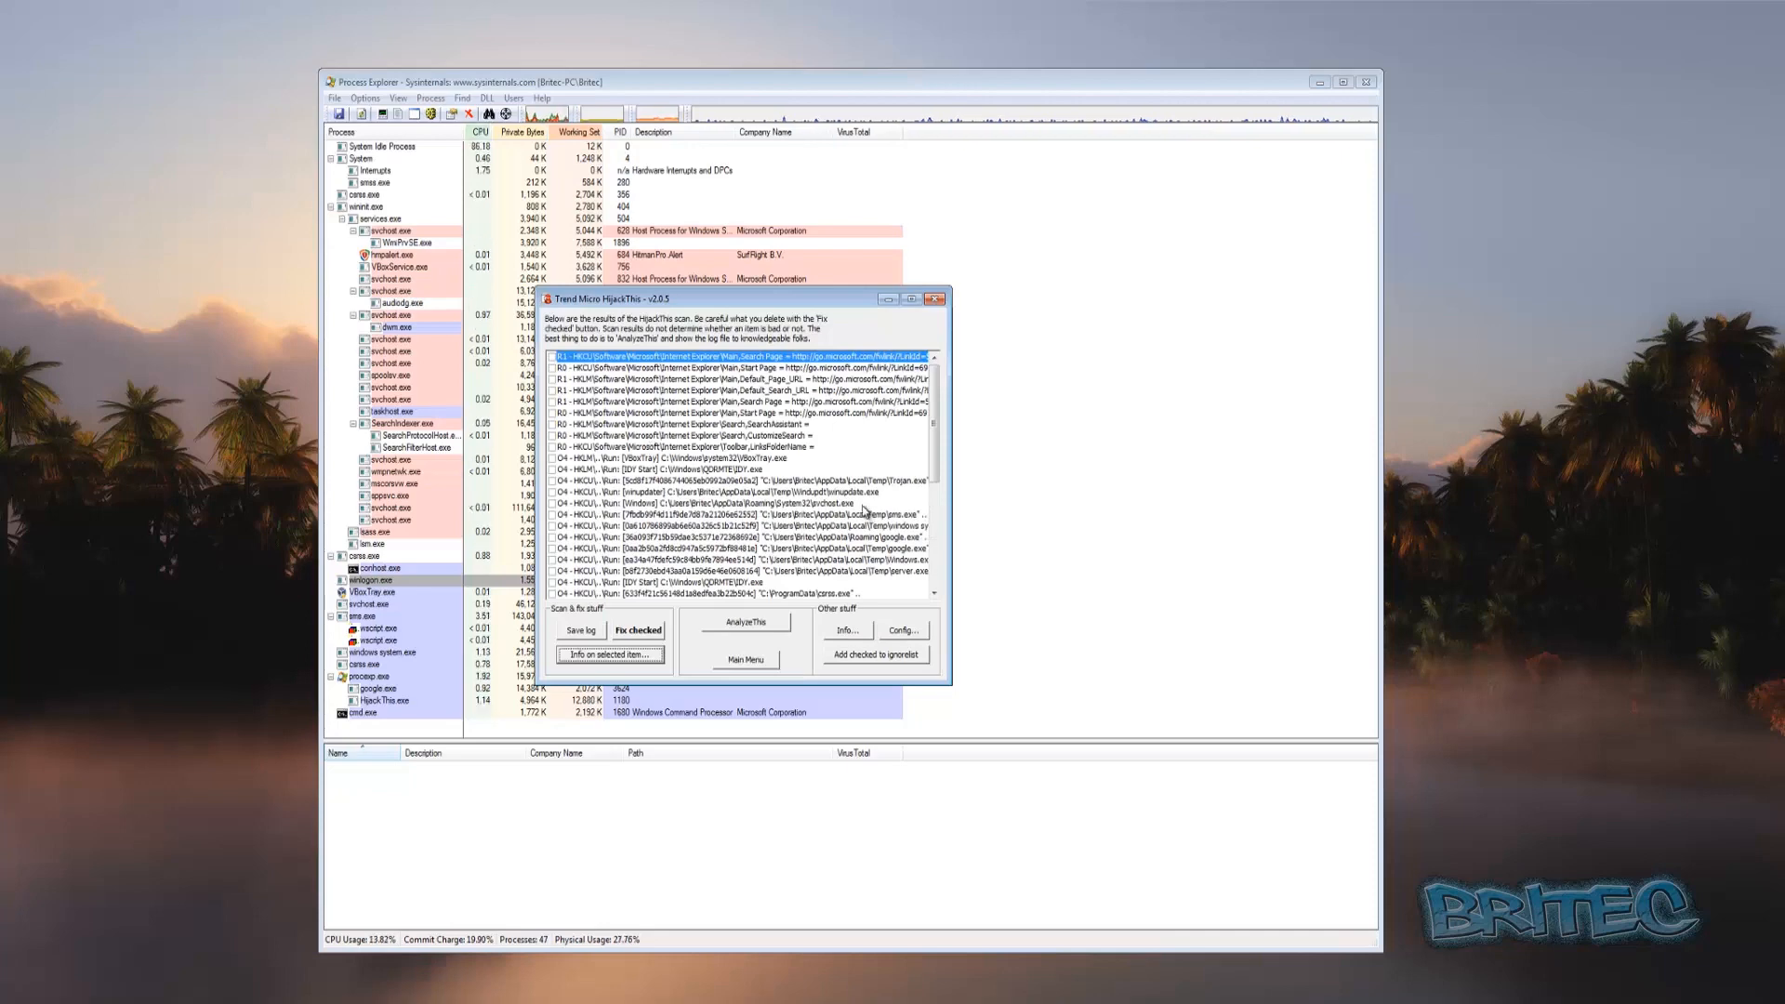
left_click_drag(953, 455, 1136, 456)
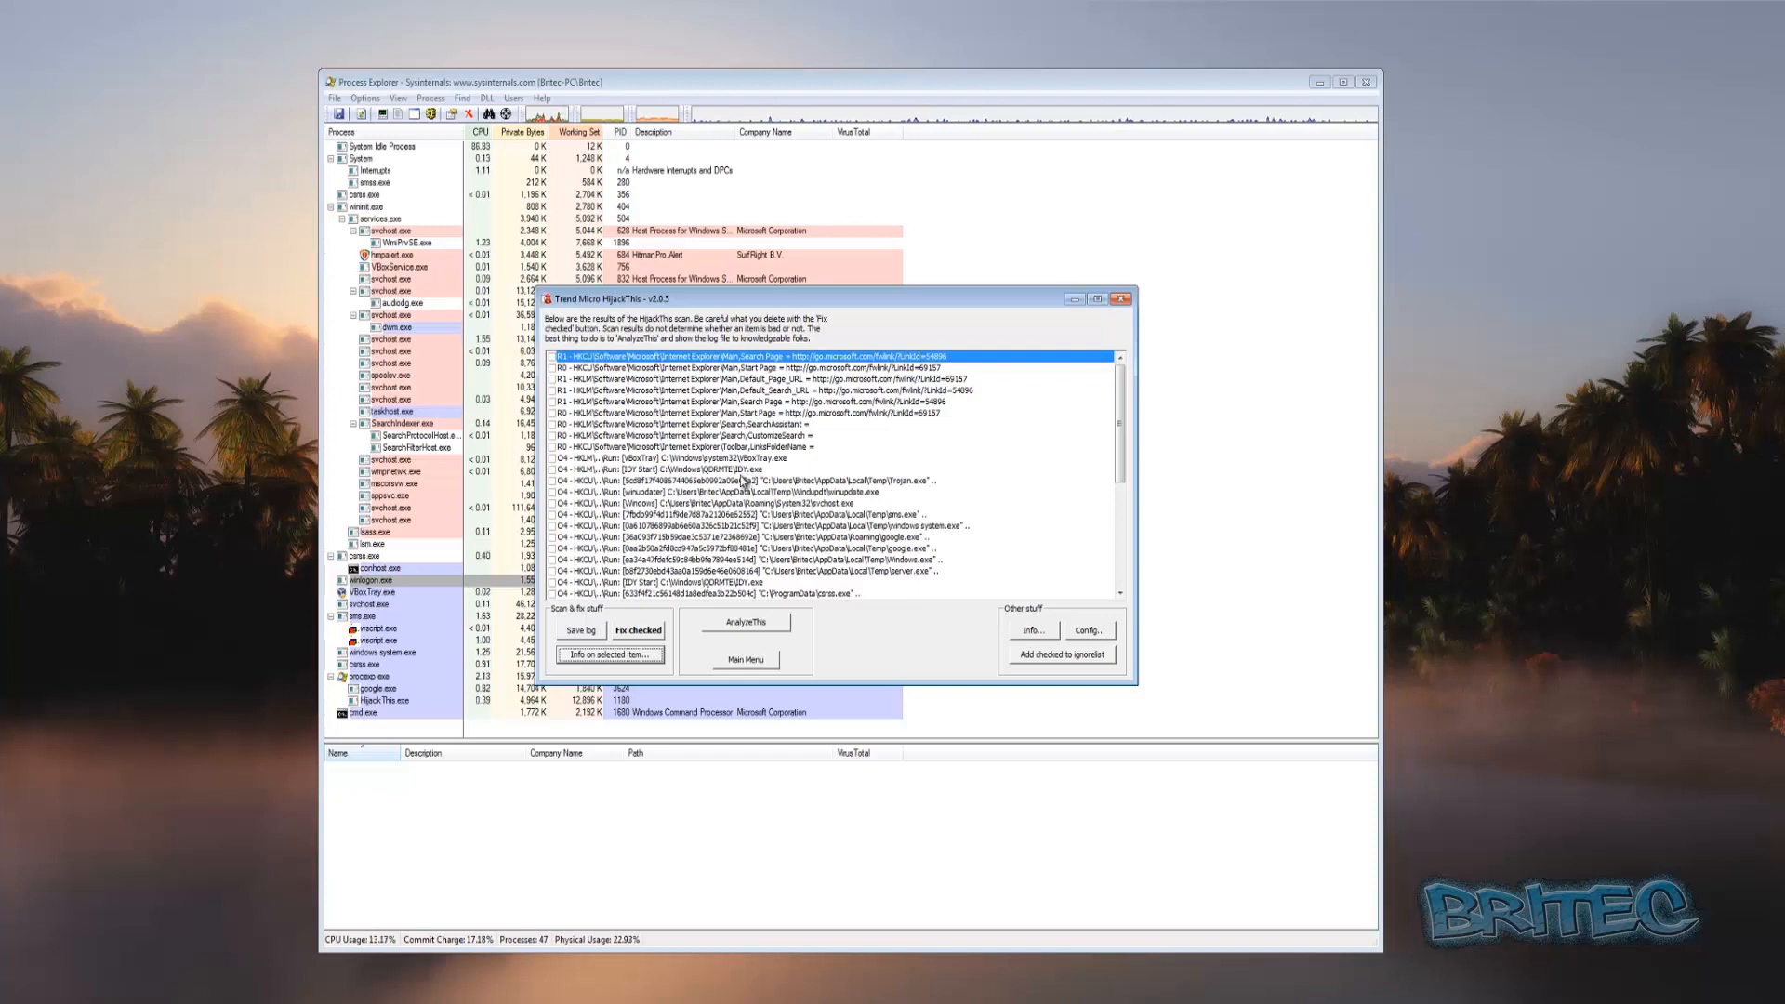
Mark the HKLM IDY Start entry and the HKCU Run entries for Trojan.exe, winupdate.exe and svchost.exe in the scan results.
left_click(737, 469)
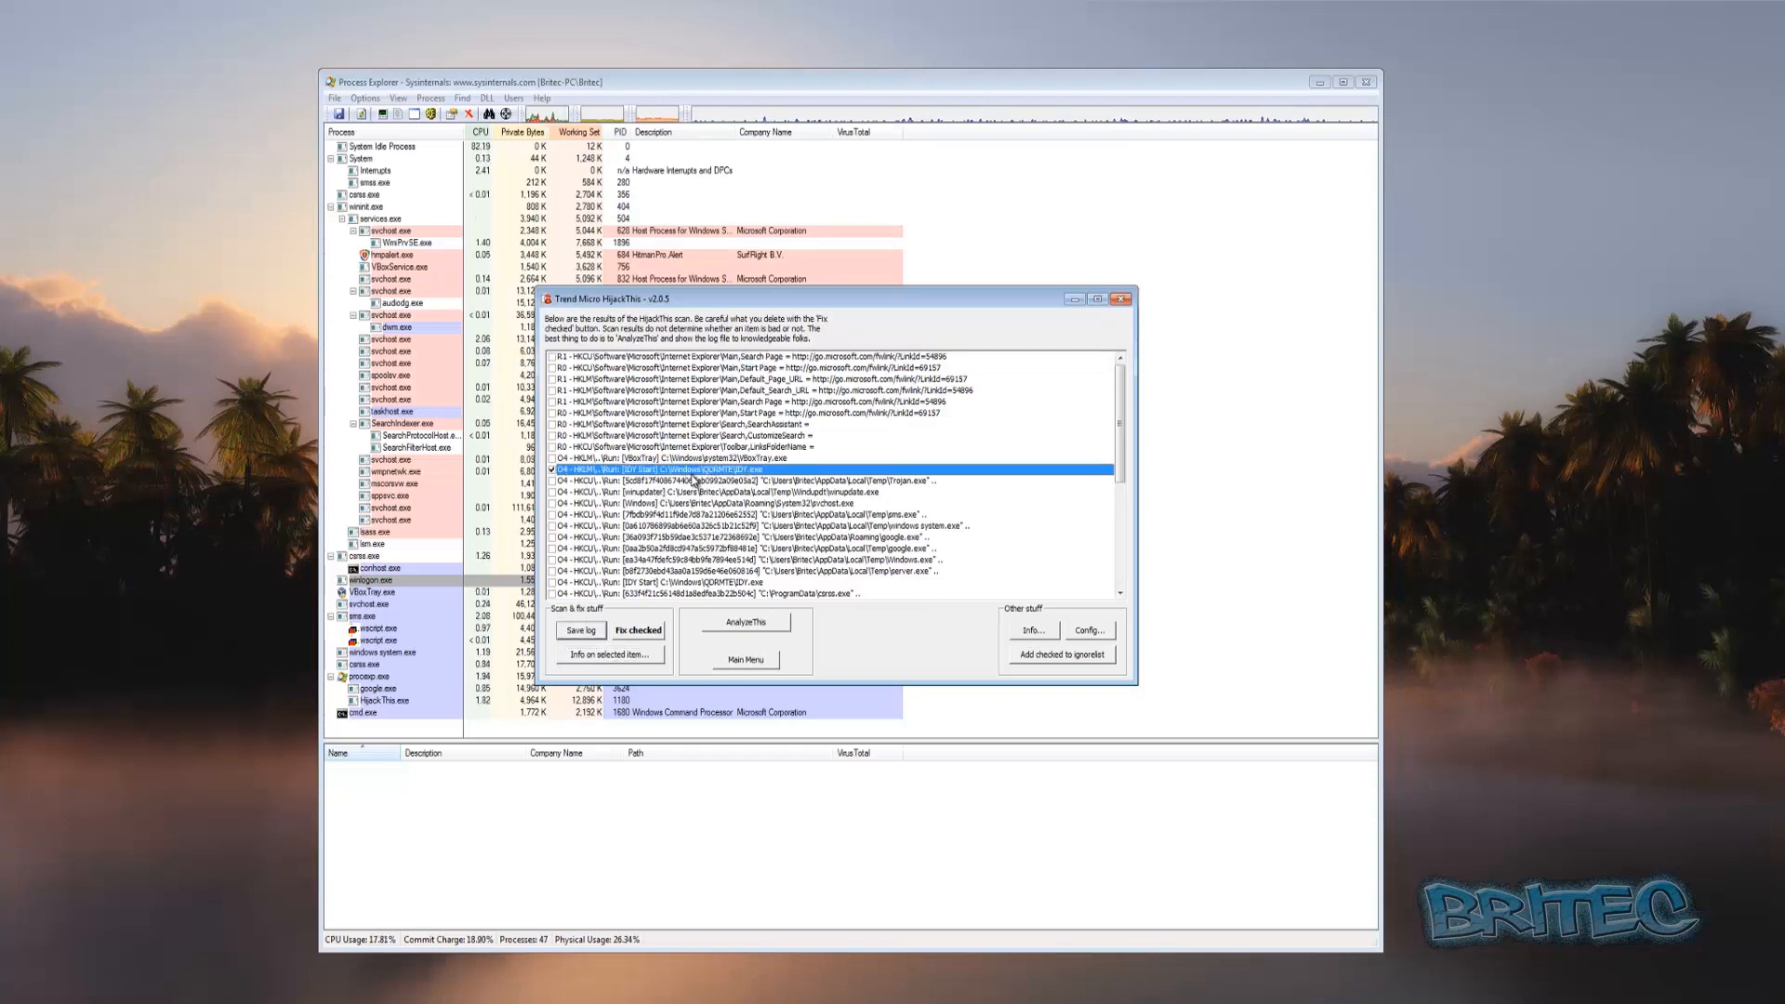
left_click(914, 483)
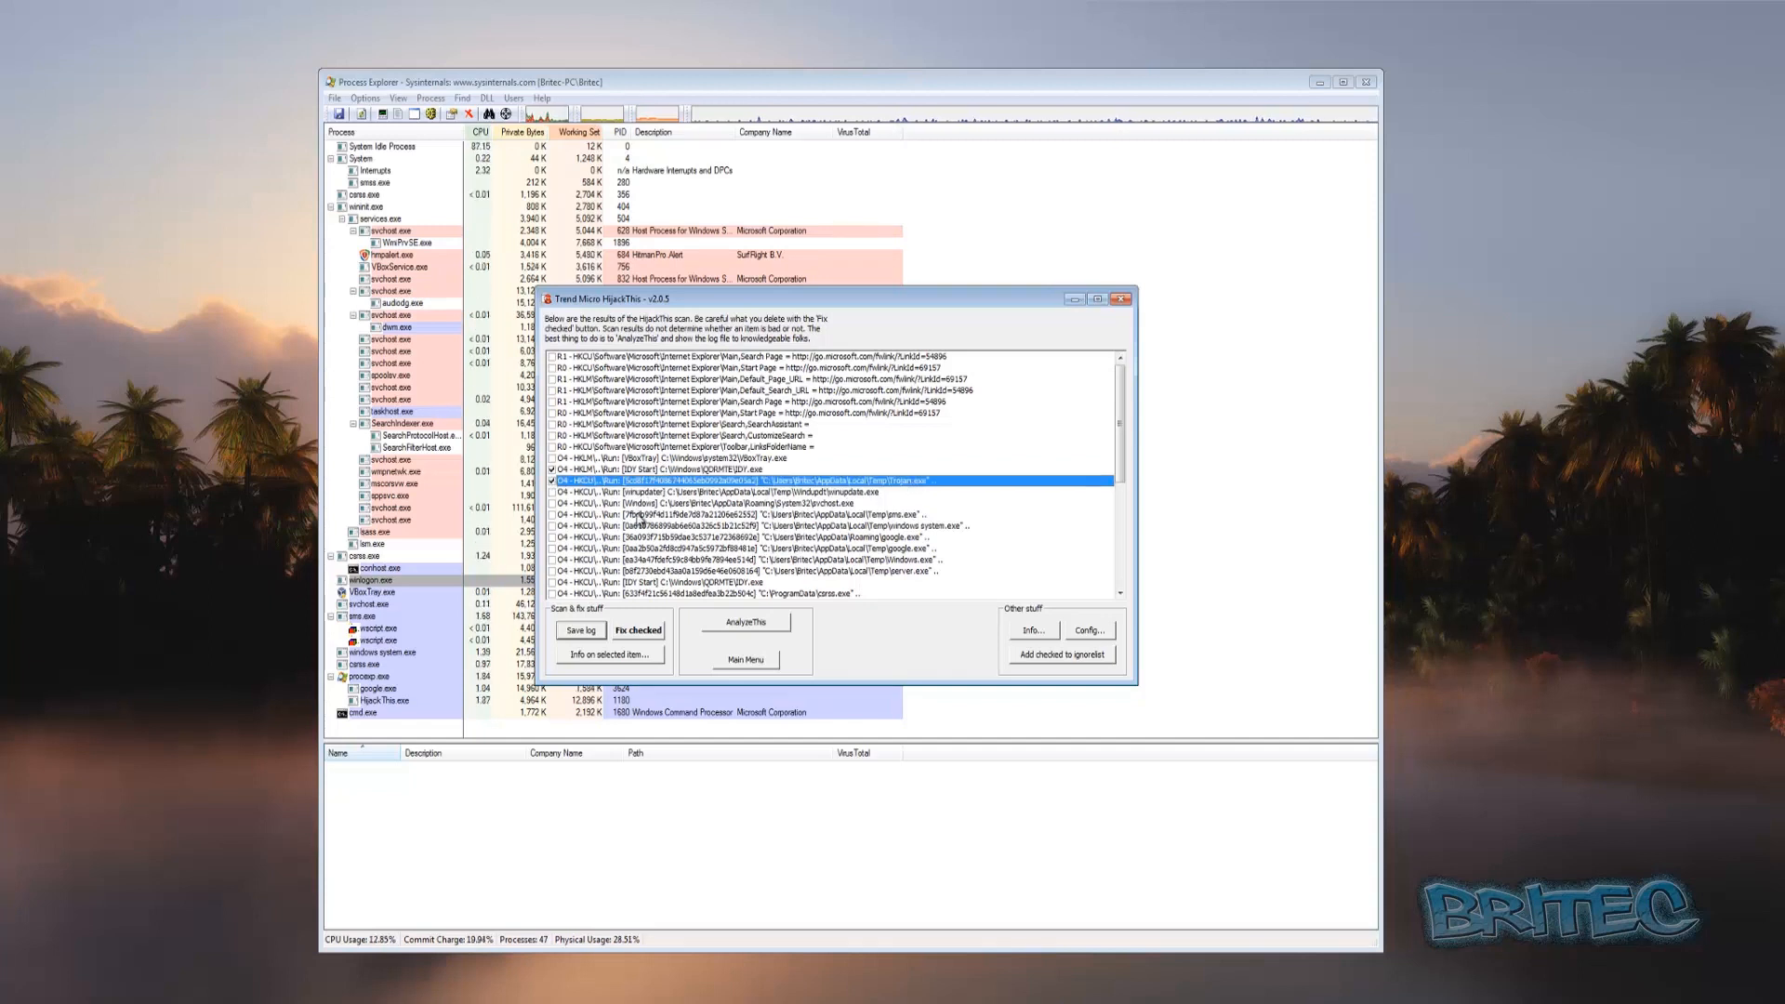
left_click(848, 493)
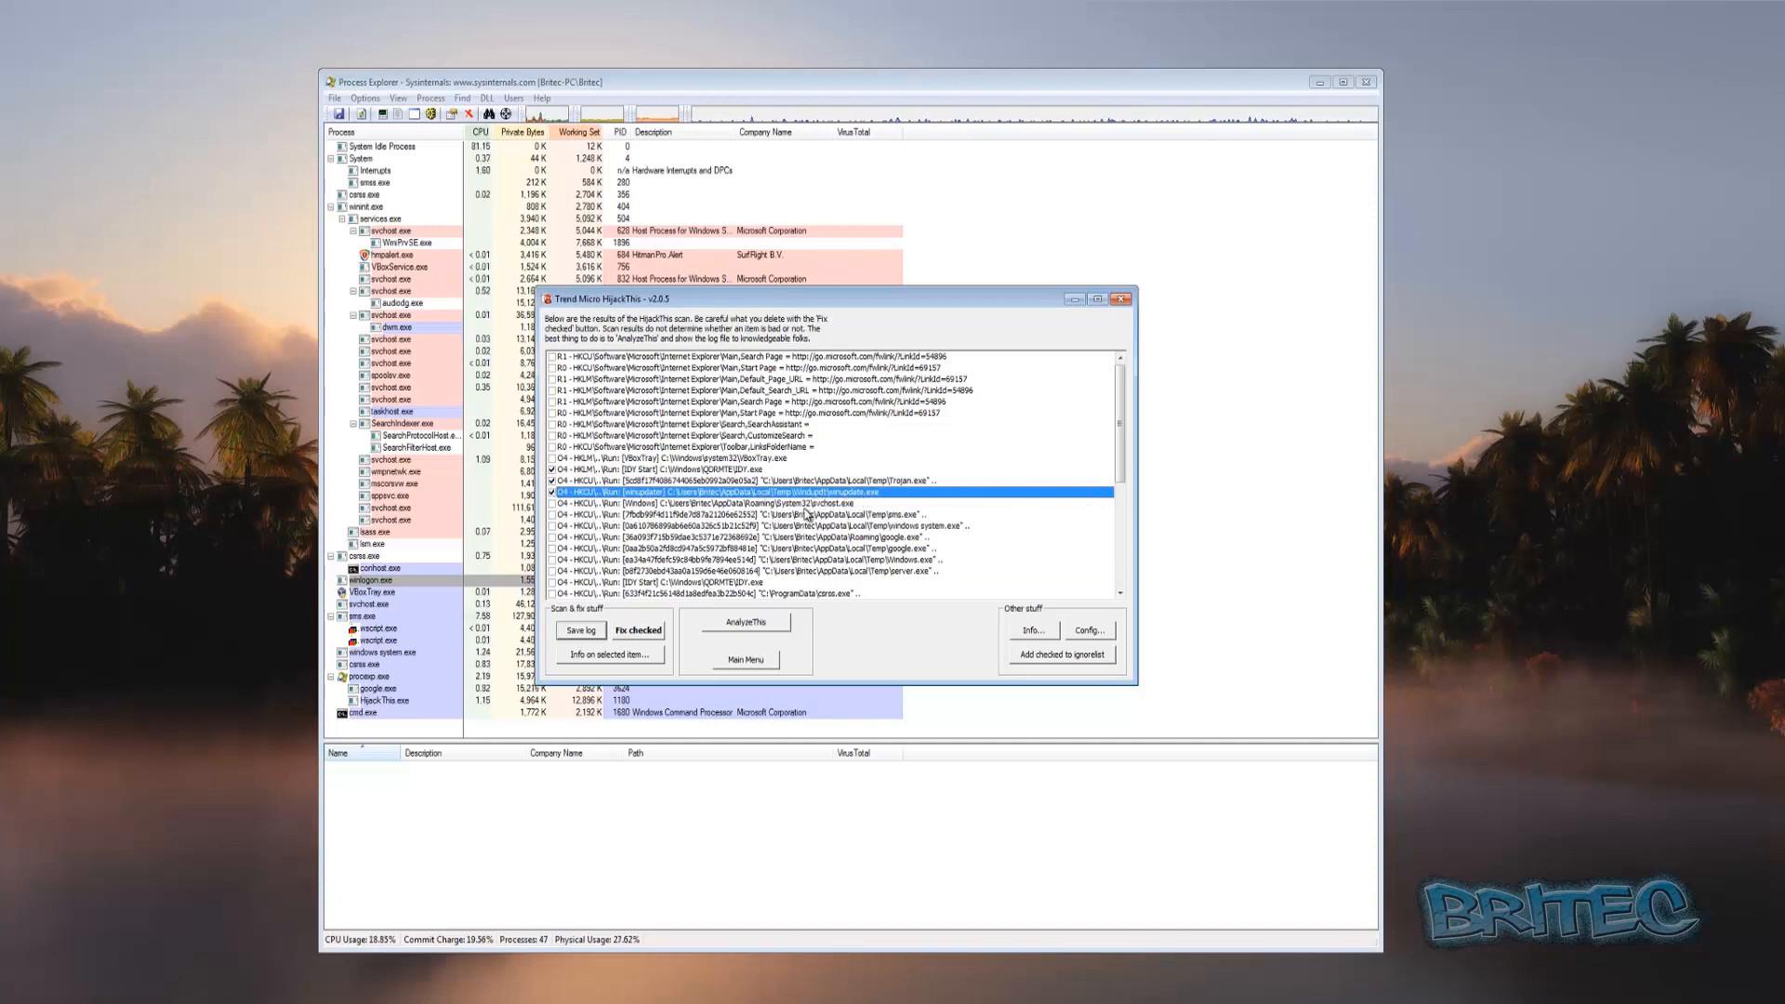
left_click(555, 505)
left_click(552, 504)
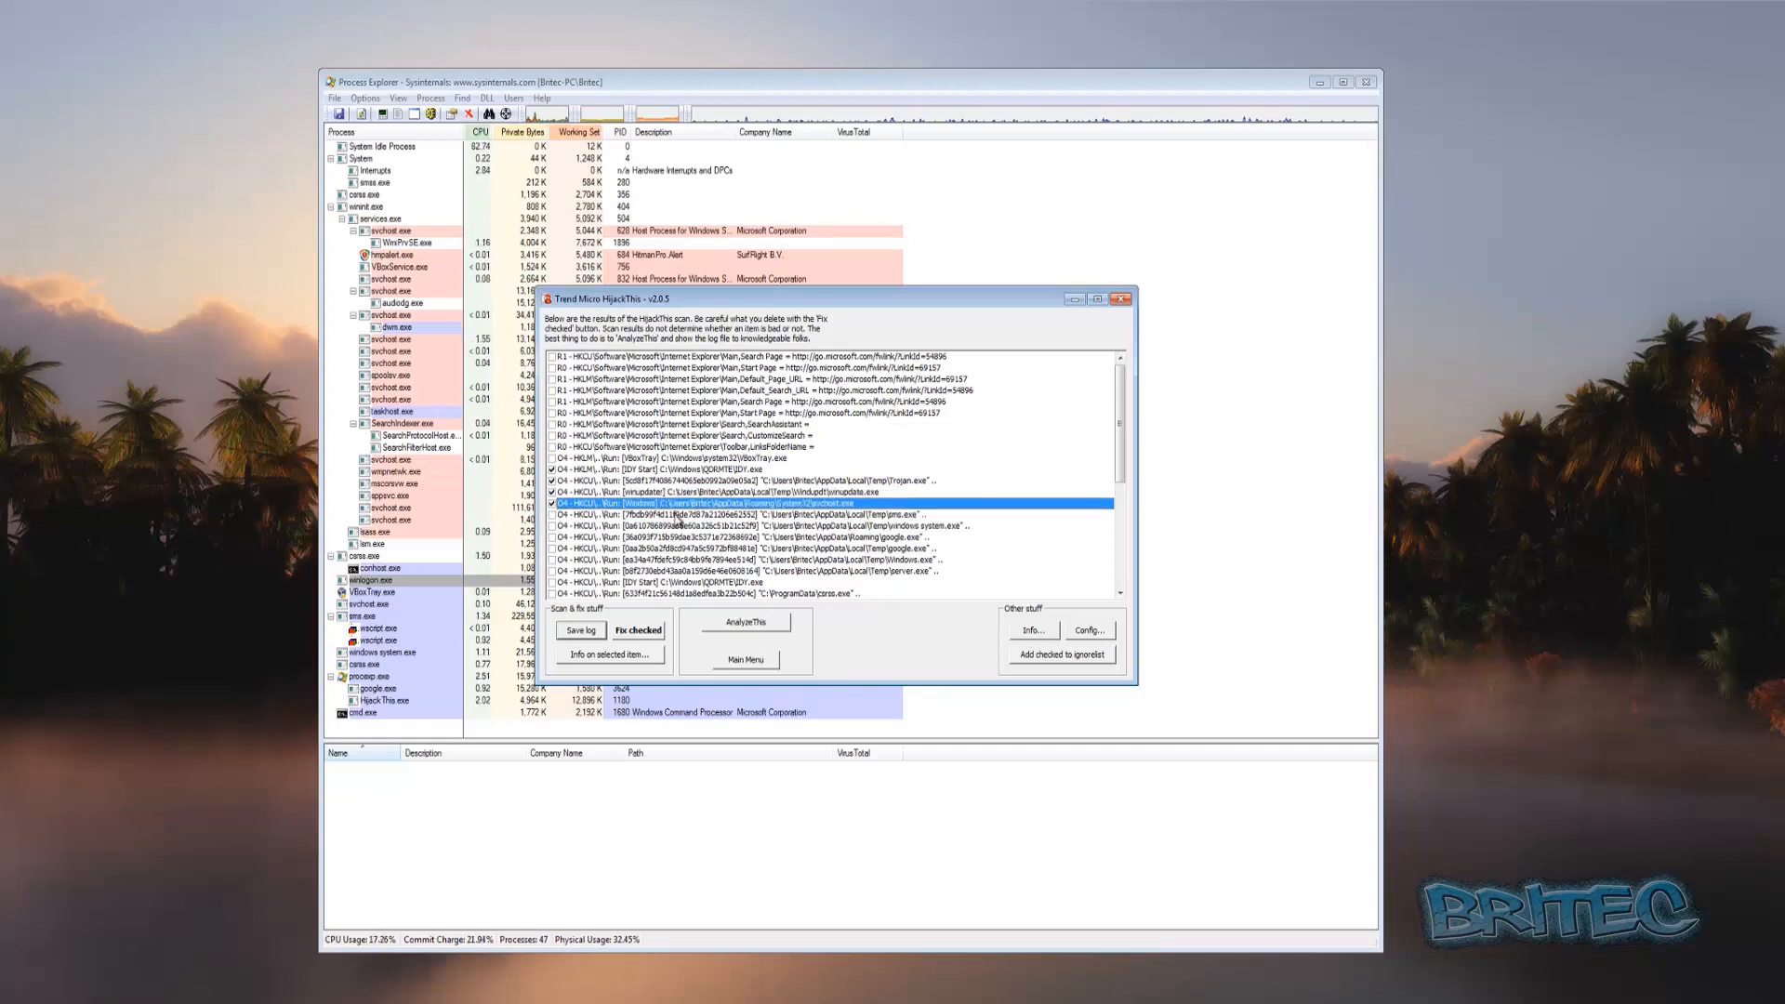
Mark the HKCU Run entries following svchost.exe, including windows system.exe, both google.exe entries, Windows.exe and server.exe.
left_click(554, 516)
left_click(552, 515)
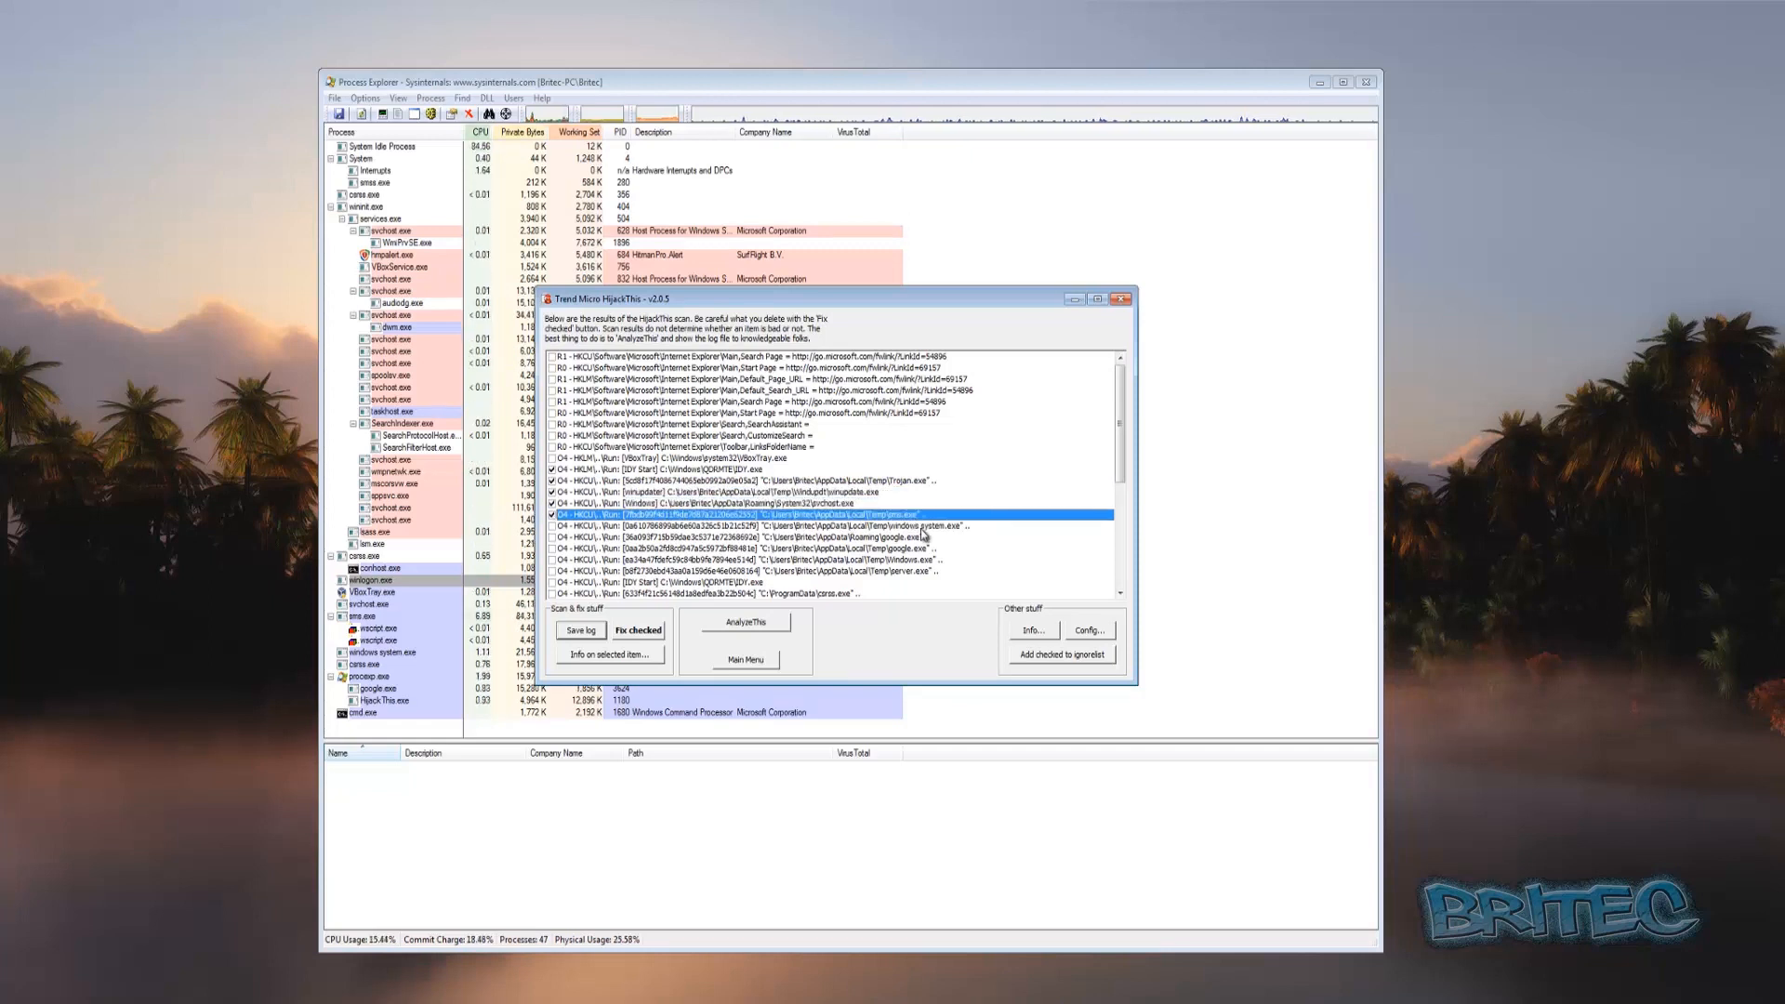
left_click(560, 527)
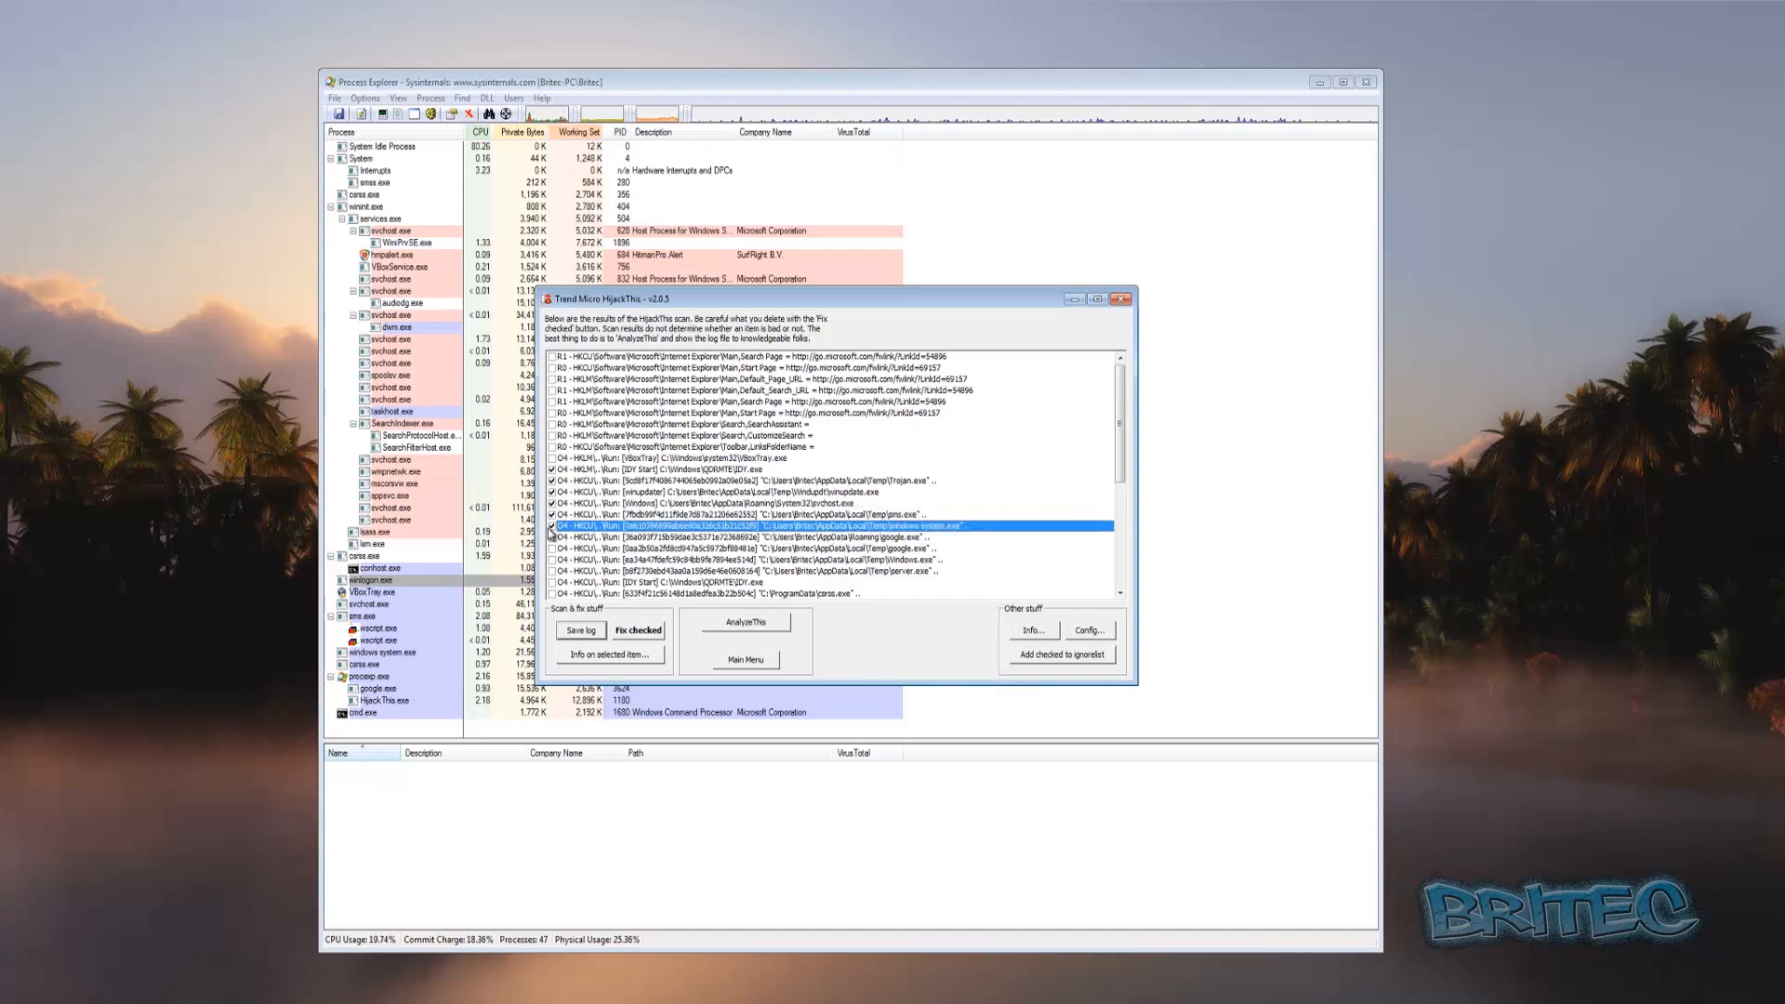
left_click(552, 537)
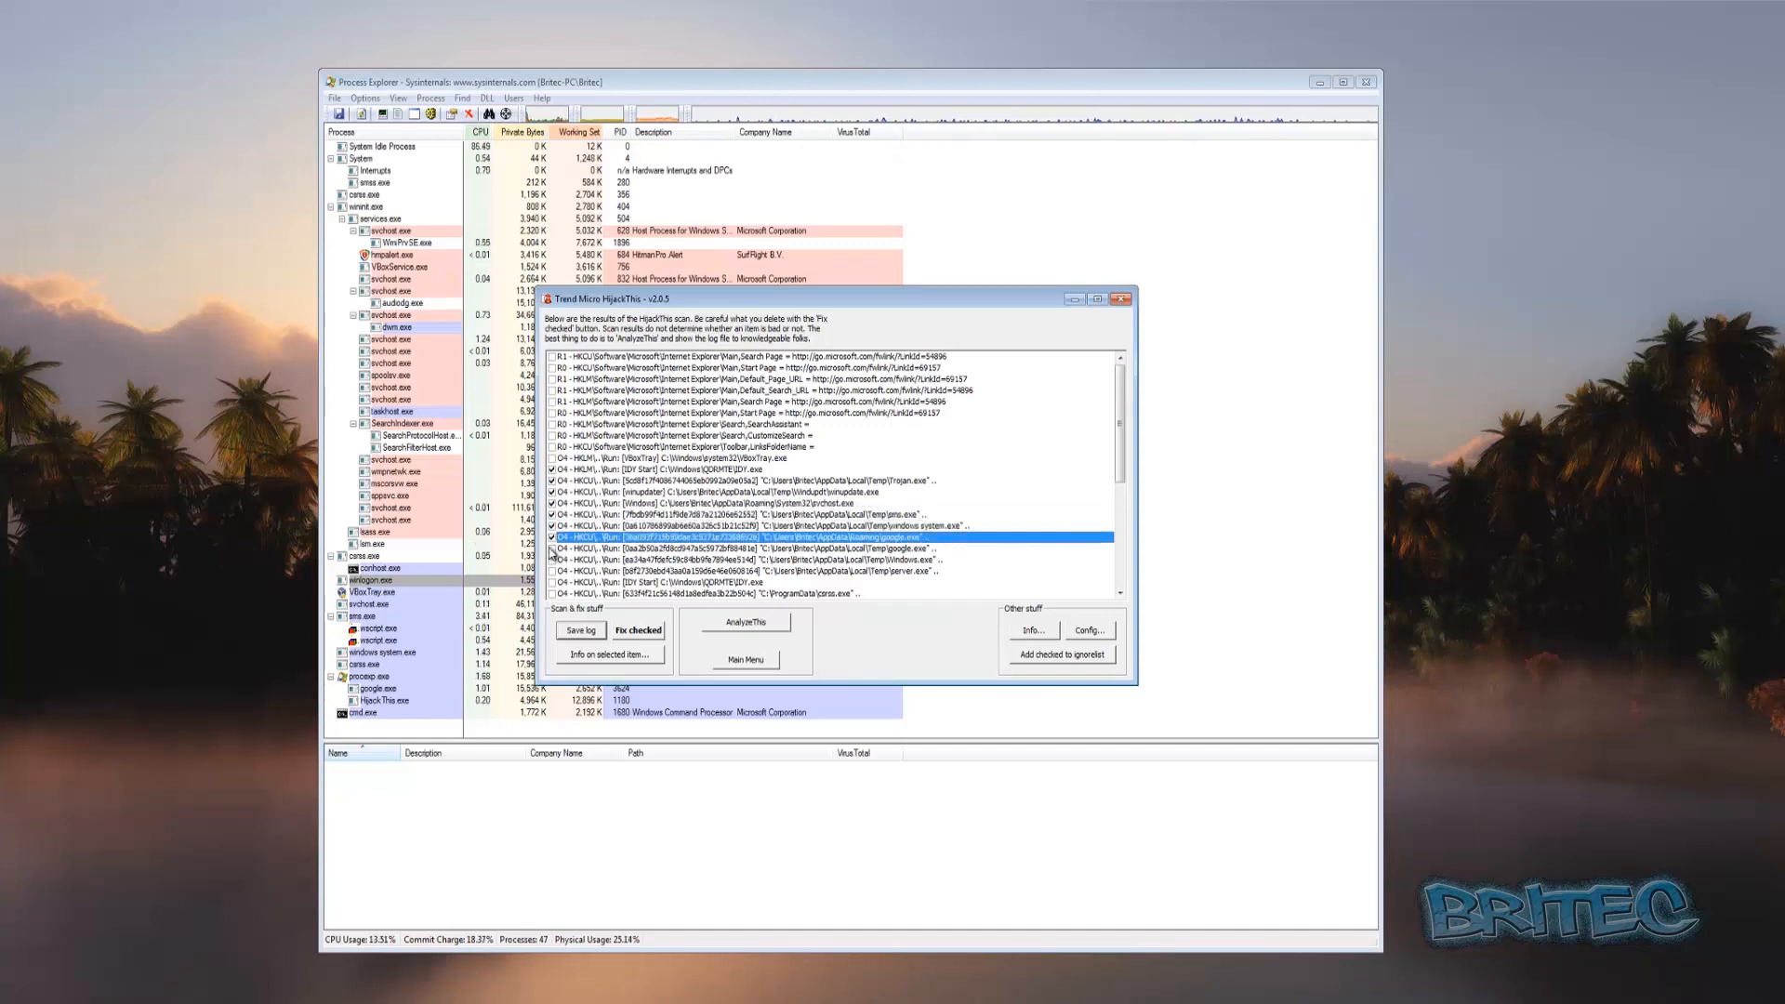
left_click(552, 548)
left_click(552, 560)
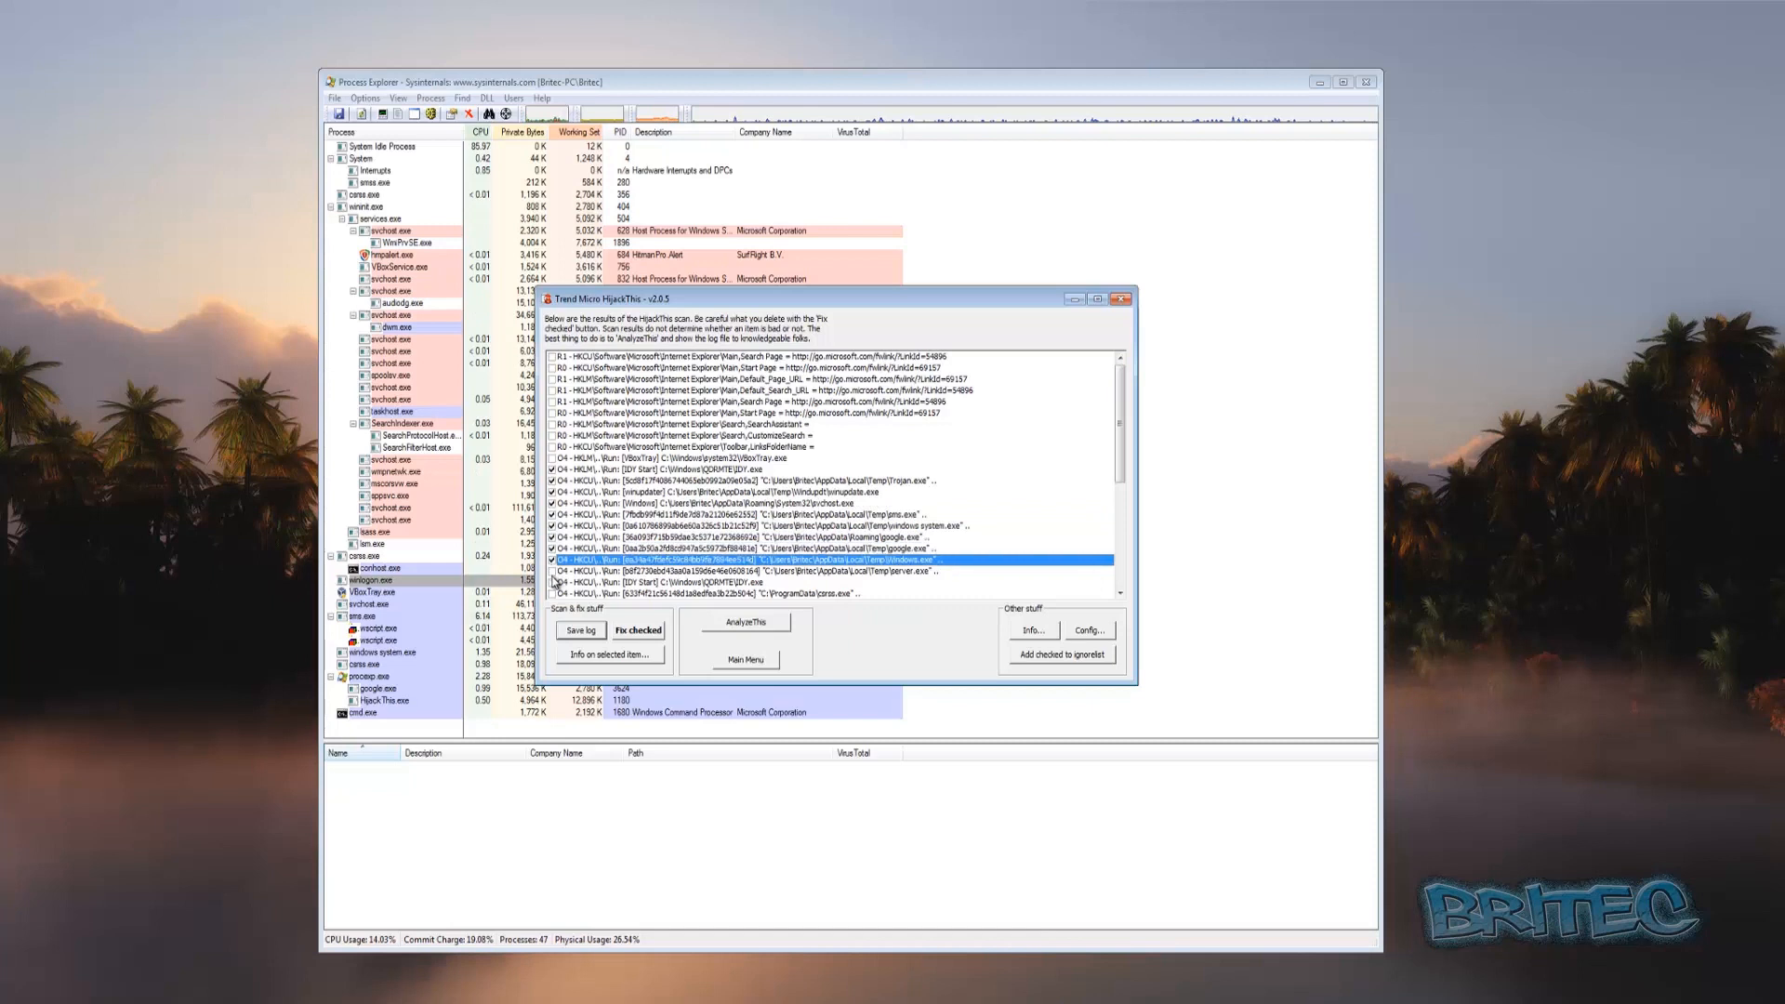
left_click(552, 571)
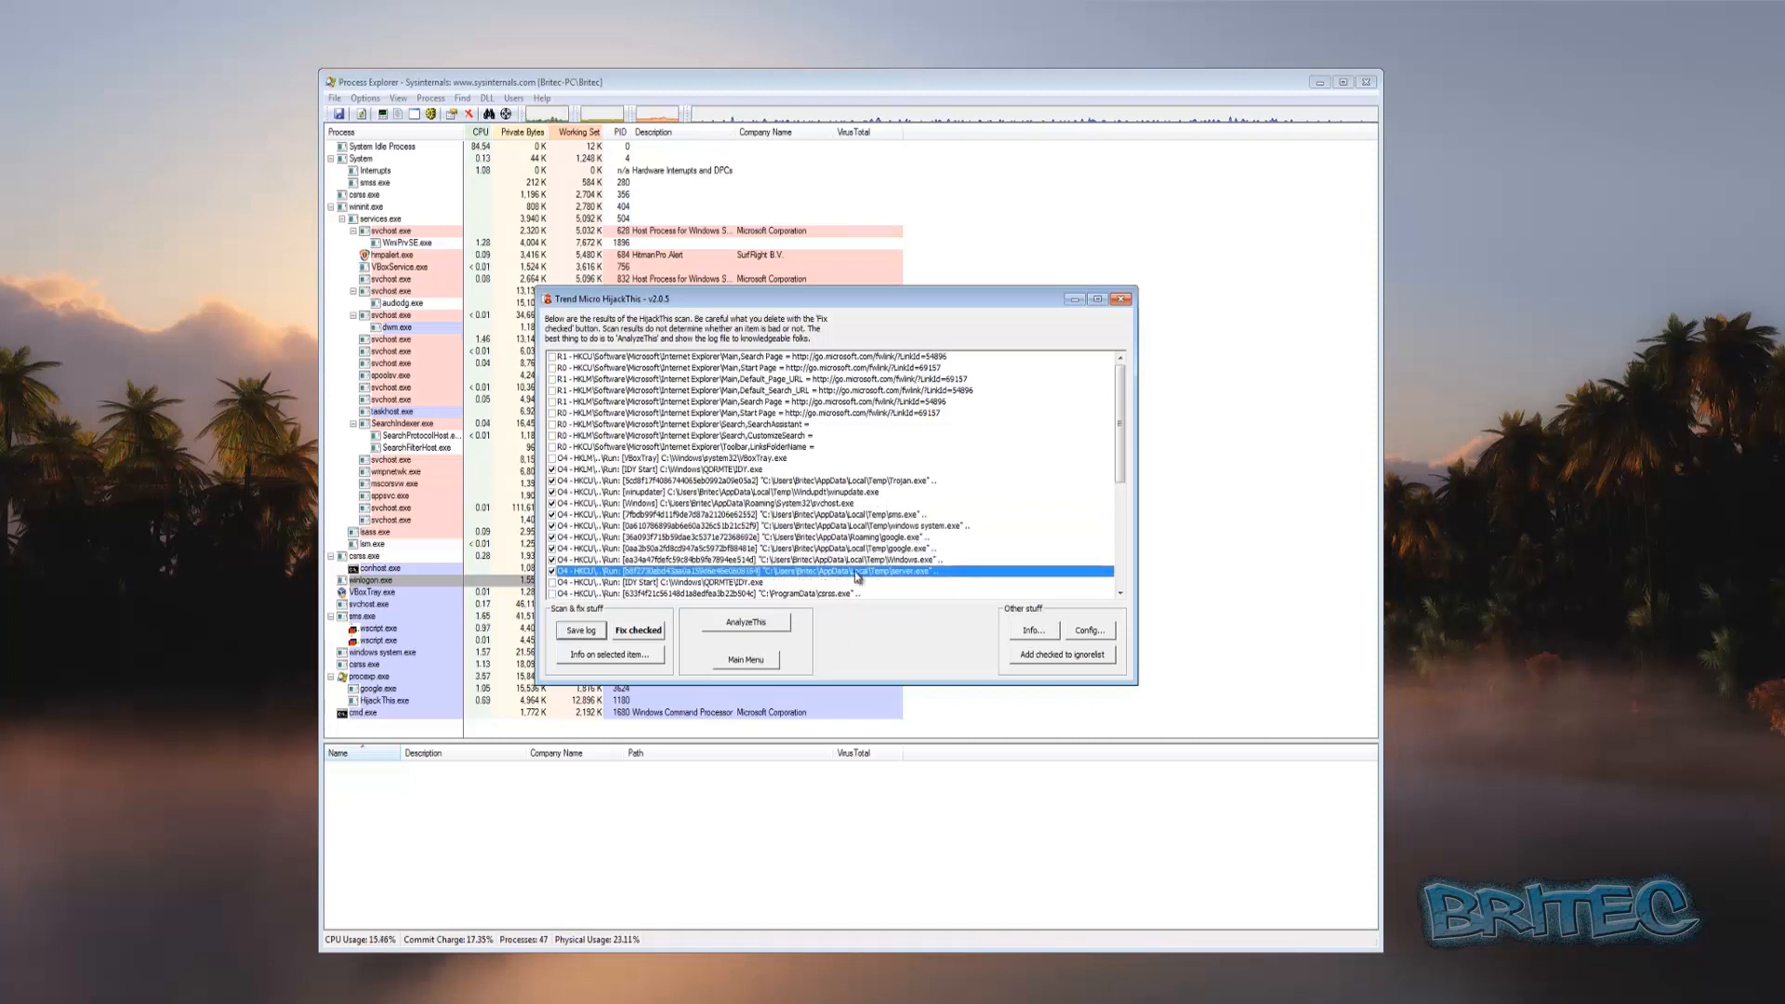
Mark the HKCU IDY Start entry, the ProgramData csrss.exe entry and the first wscript.exe entry that runs a Temp .vbs script.
left_click(553, 583)
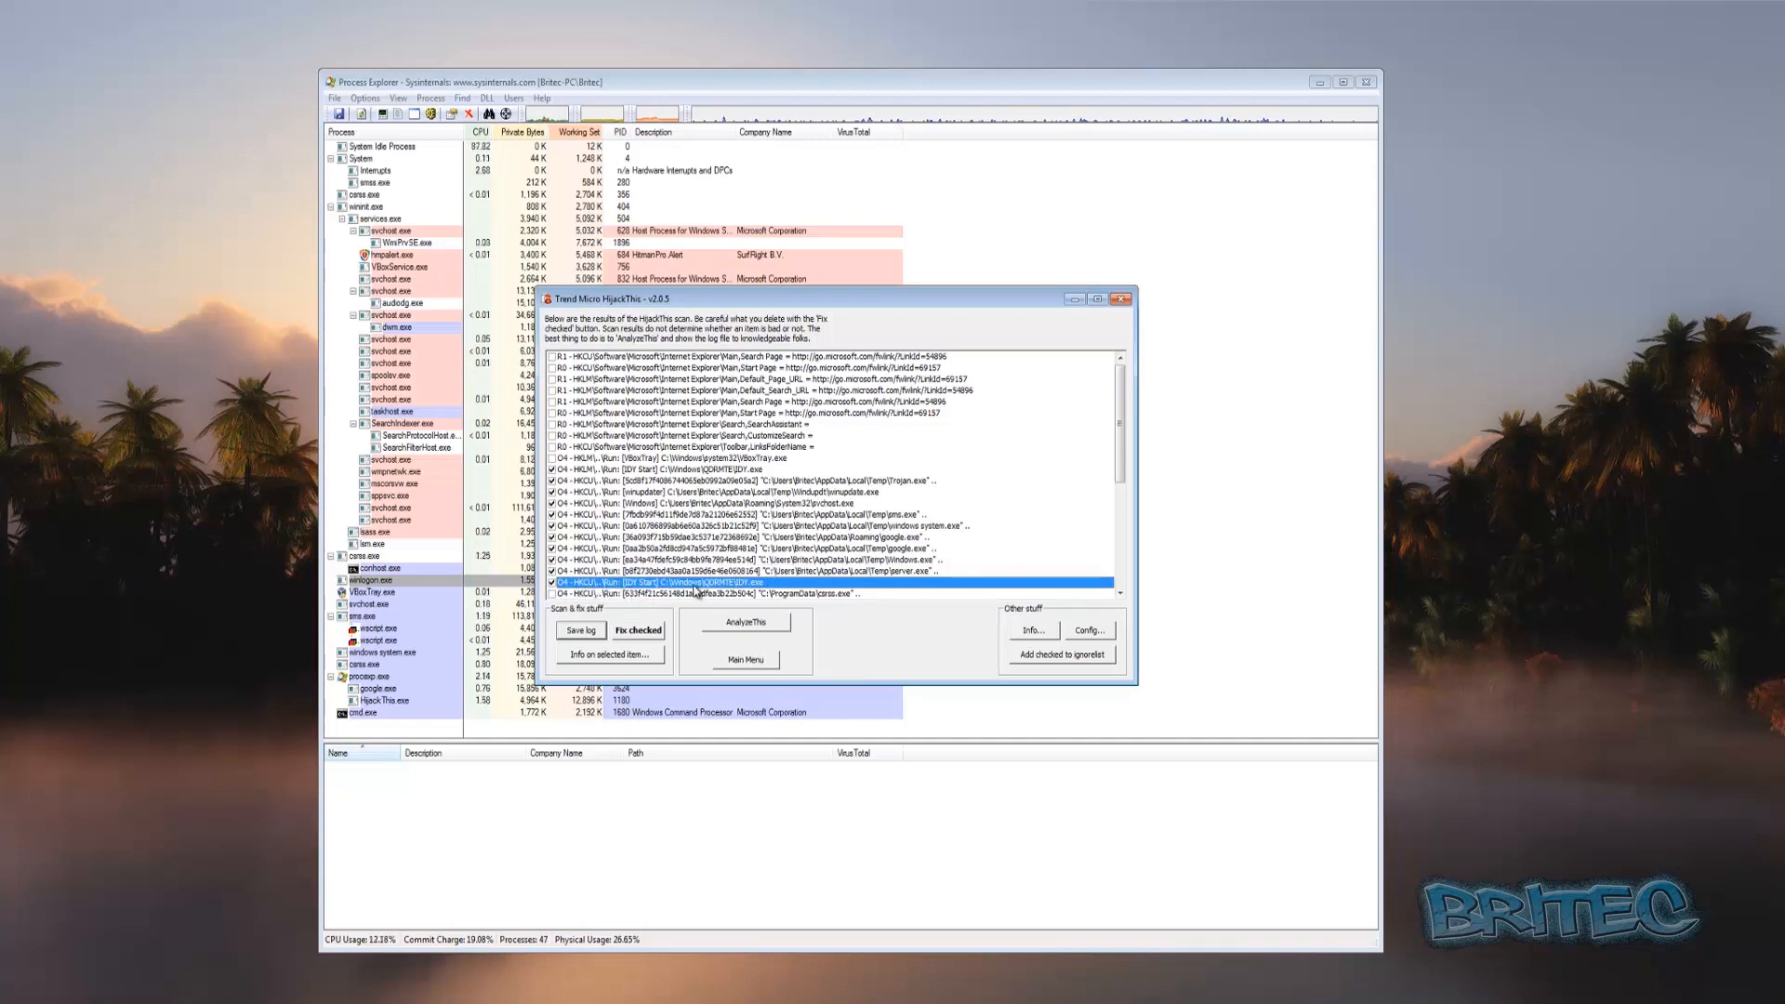
scroll(660, 584, "down", 1)
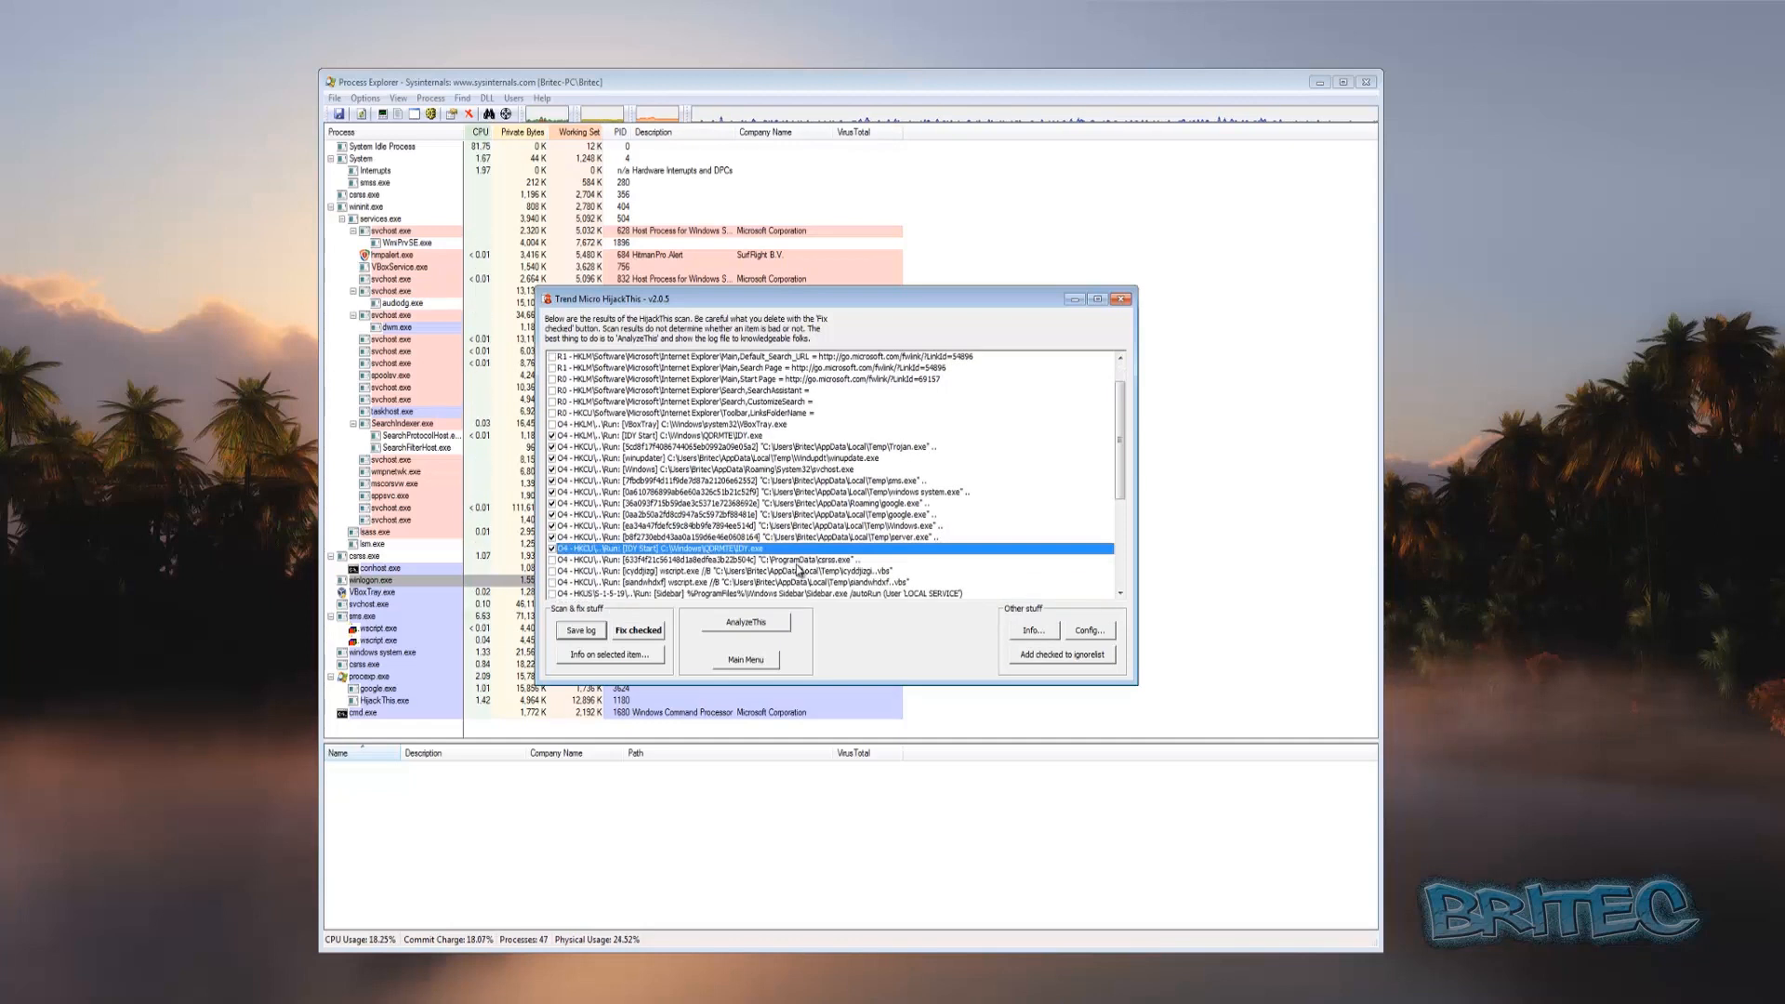
left_click(797, 562)
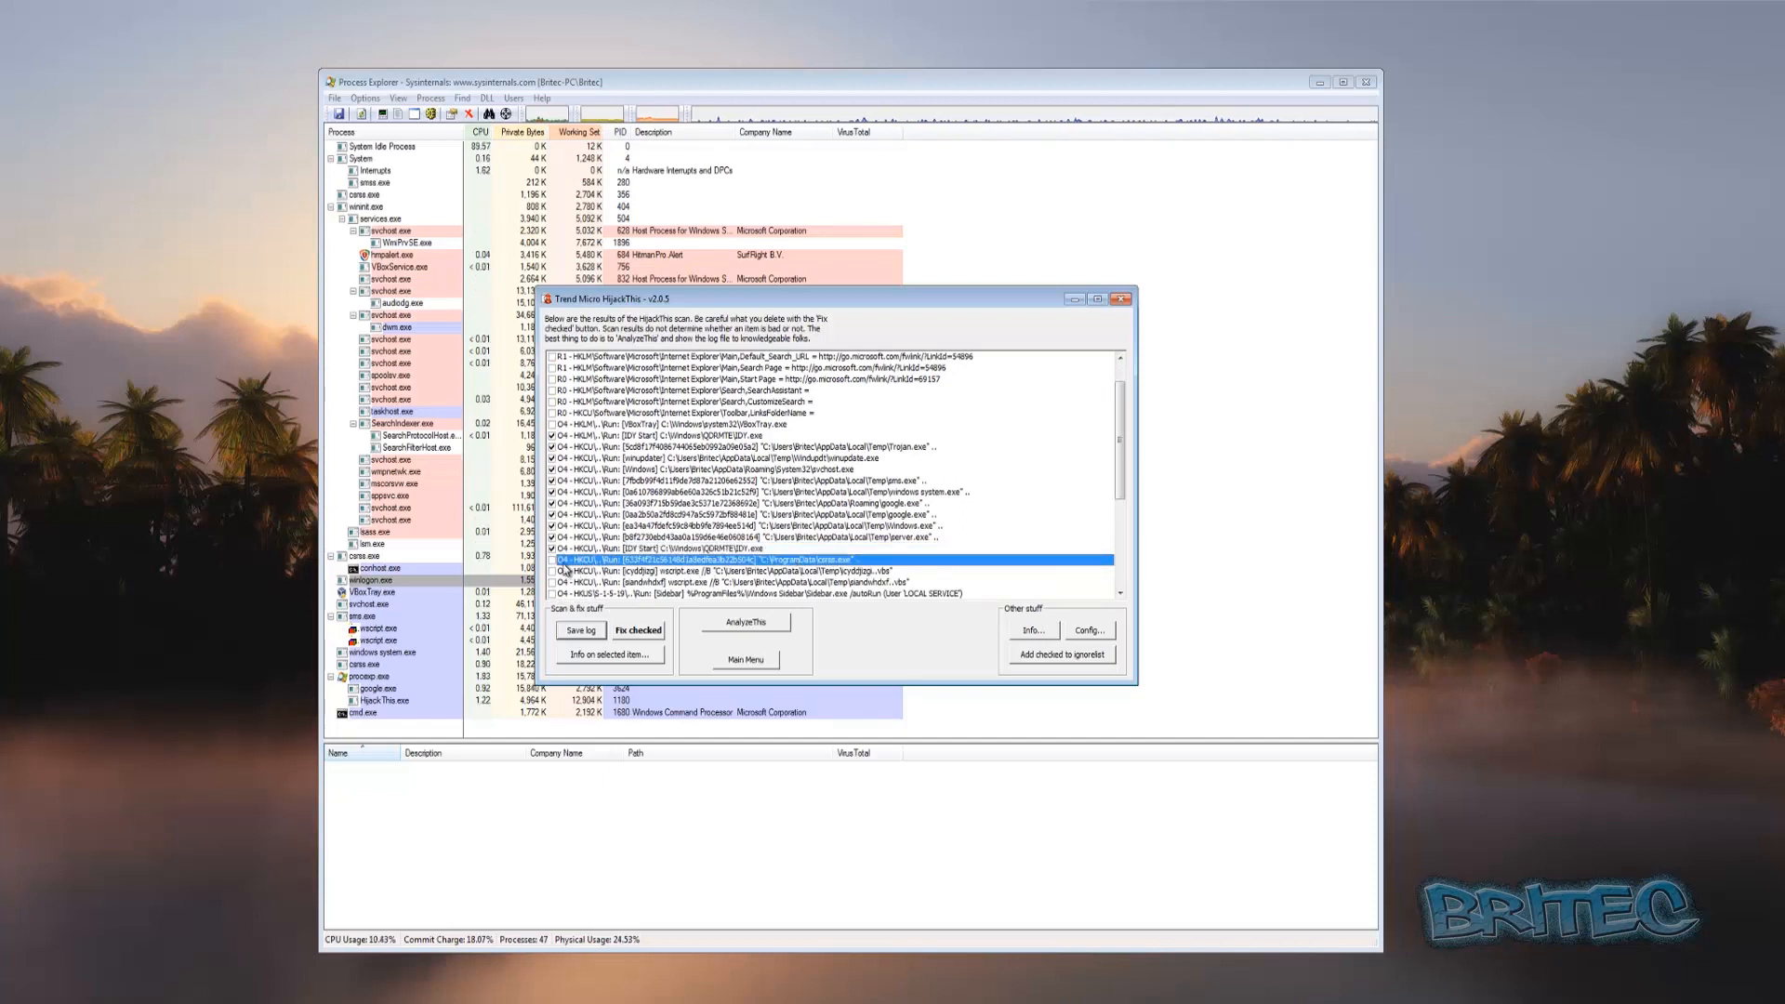
left_click(552, 560)
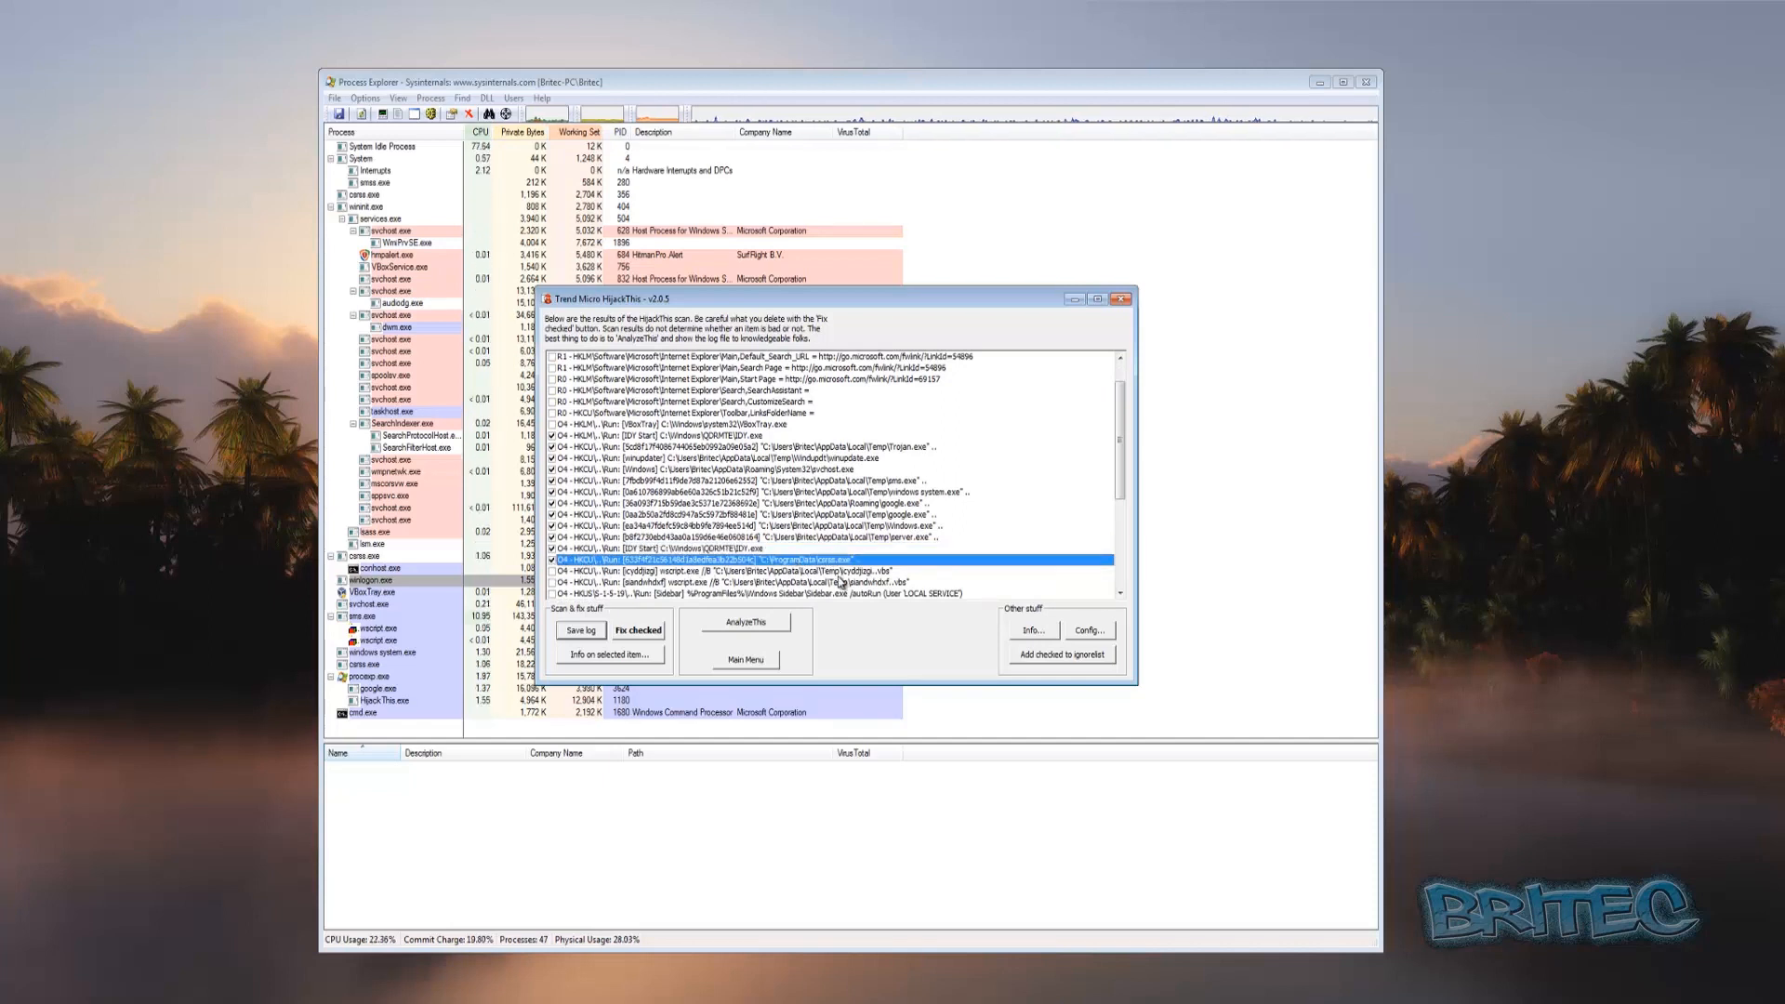
left_click(824, 572)
left_click(552, 571)
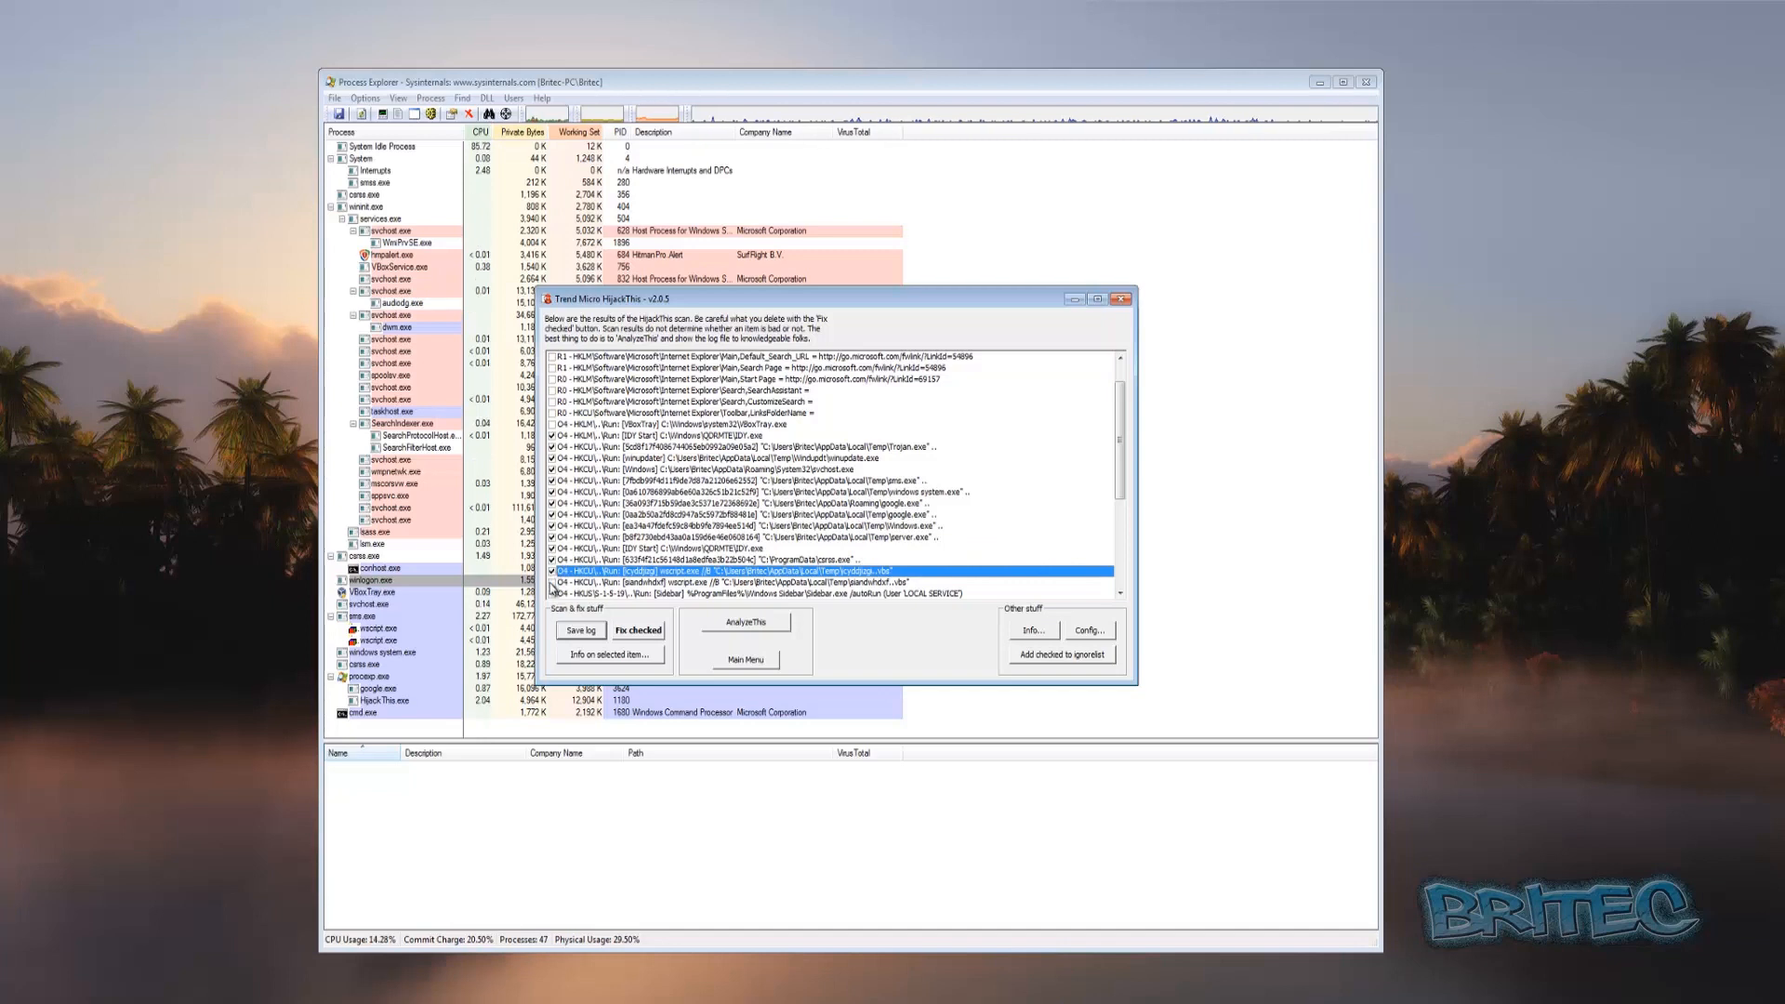
Mark the second wscript.exe Run entry for a Temp .vbs script and the first three O4 Startup .exe entries.
left_click(552, 582)
scroll(632, 565, "down", 1)
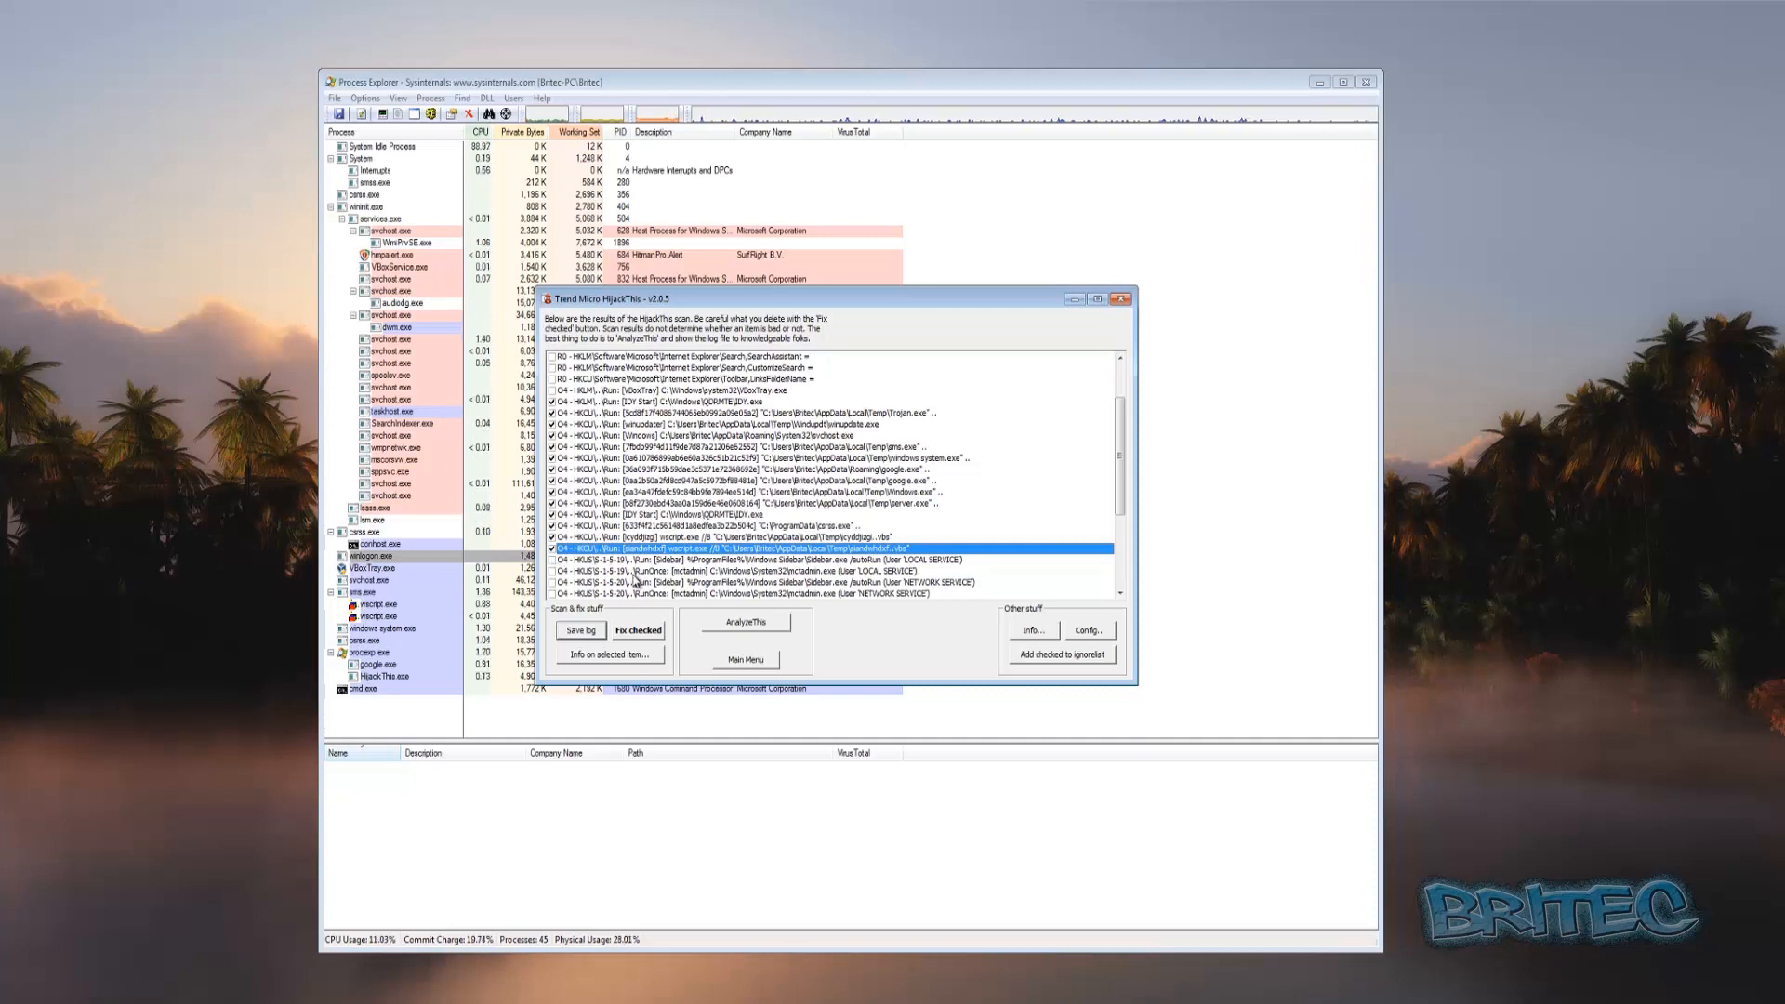
scroll(635, 580, "down", 1)
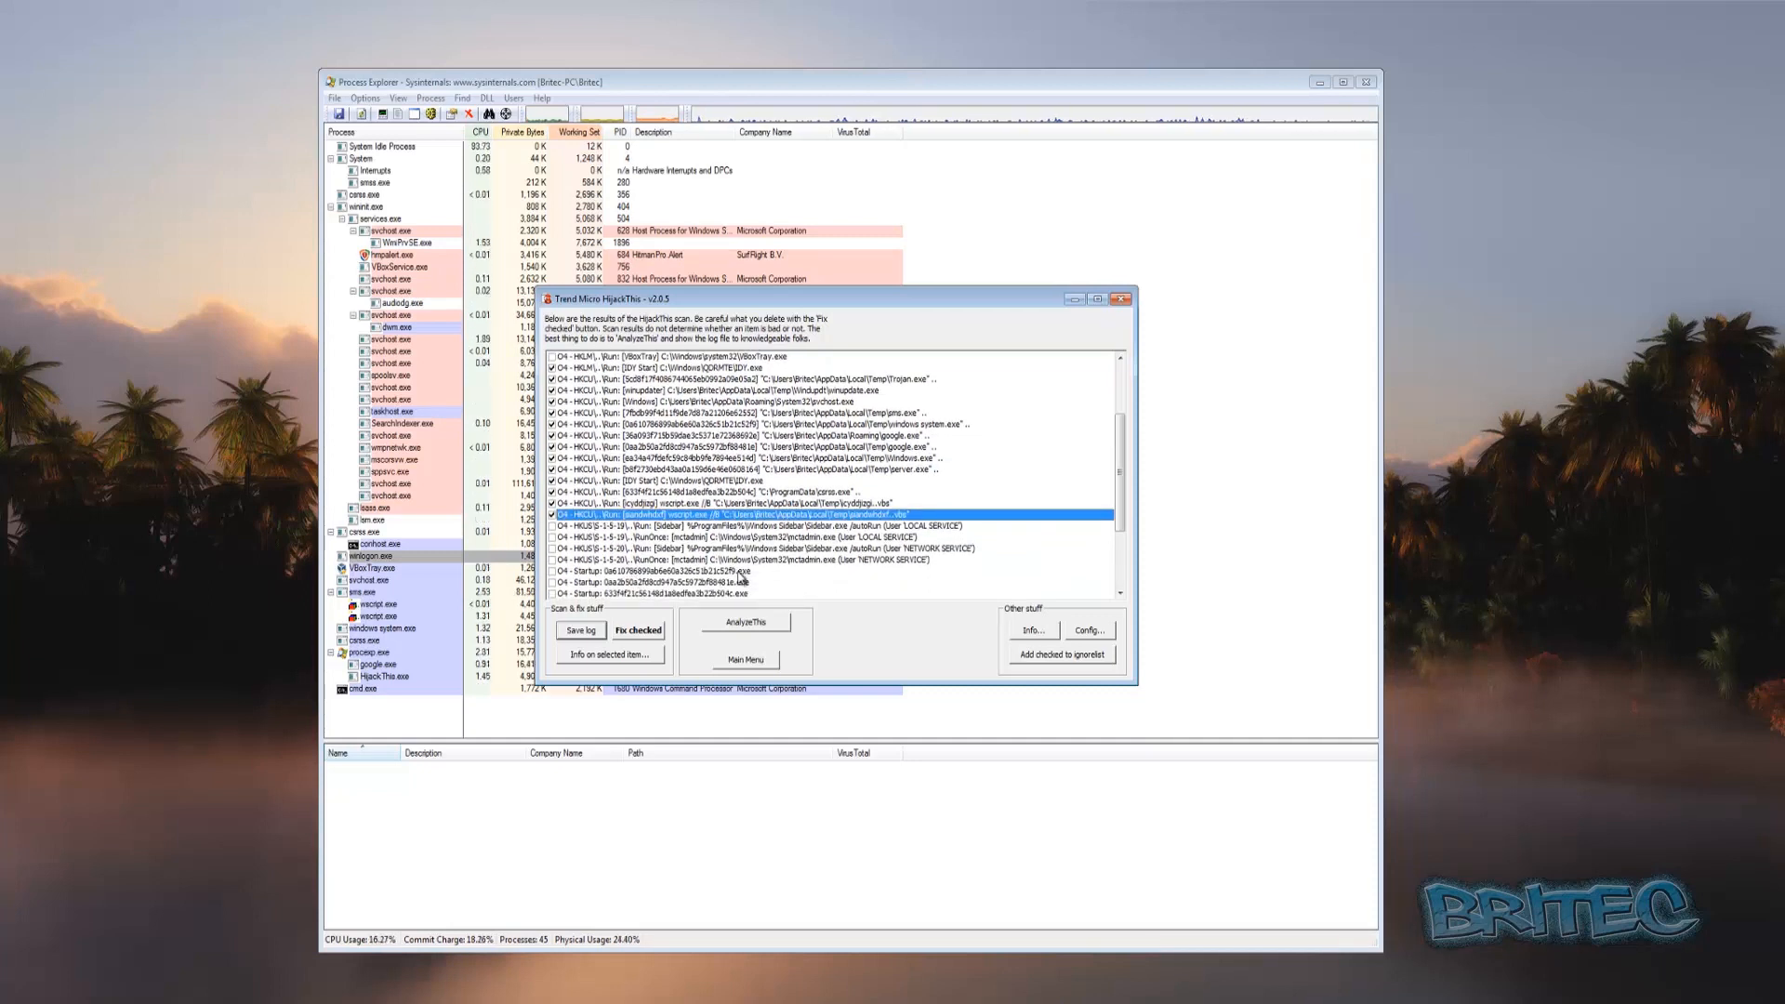
left_click(551, 571)
left_click(552, 581)
left_click(551, 593)
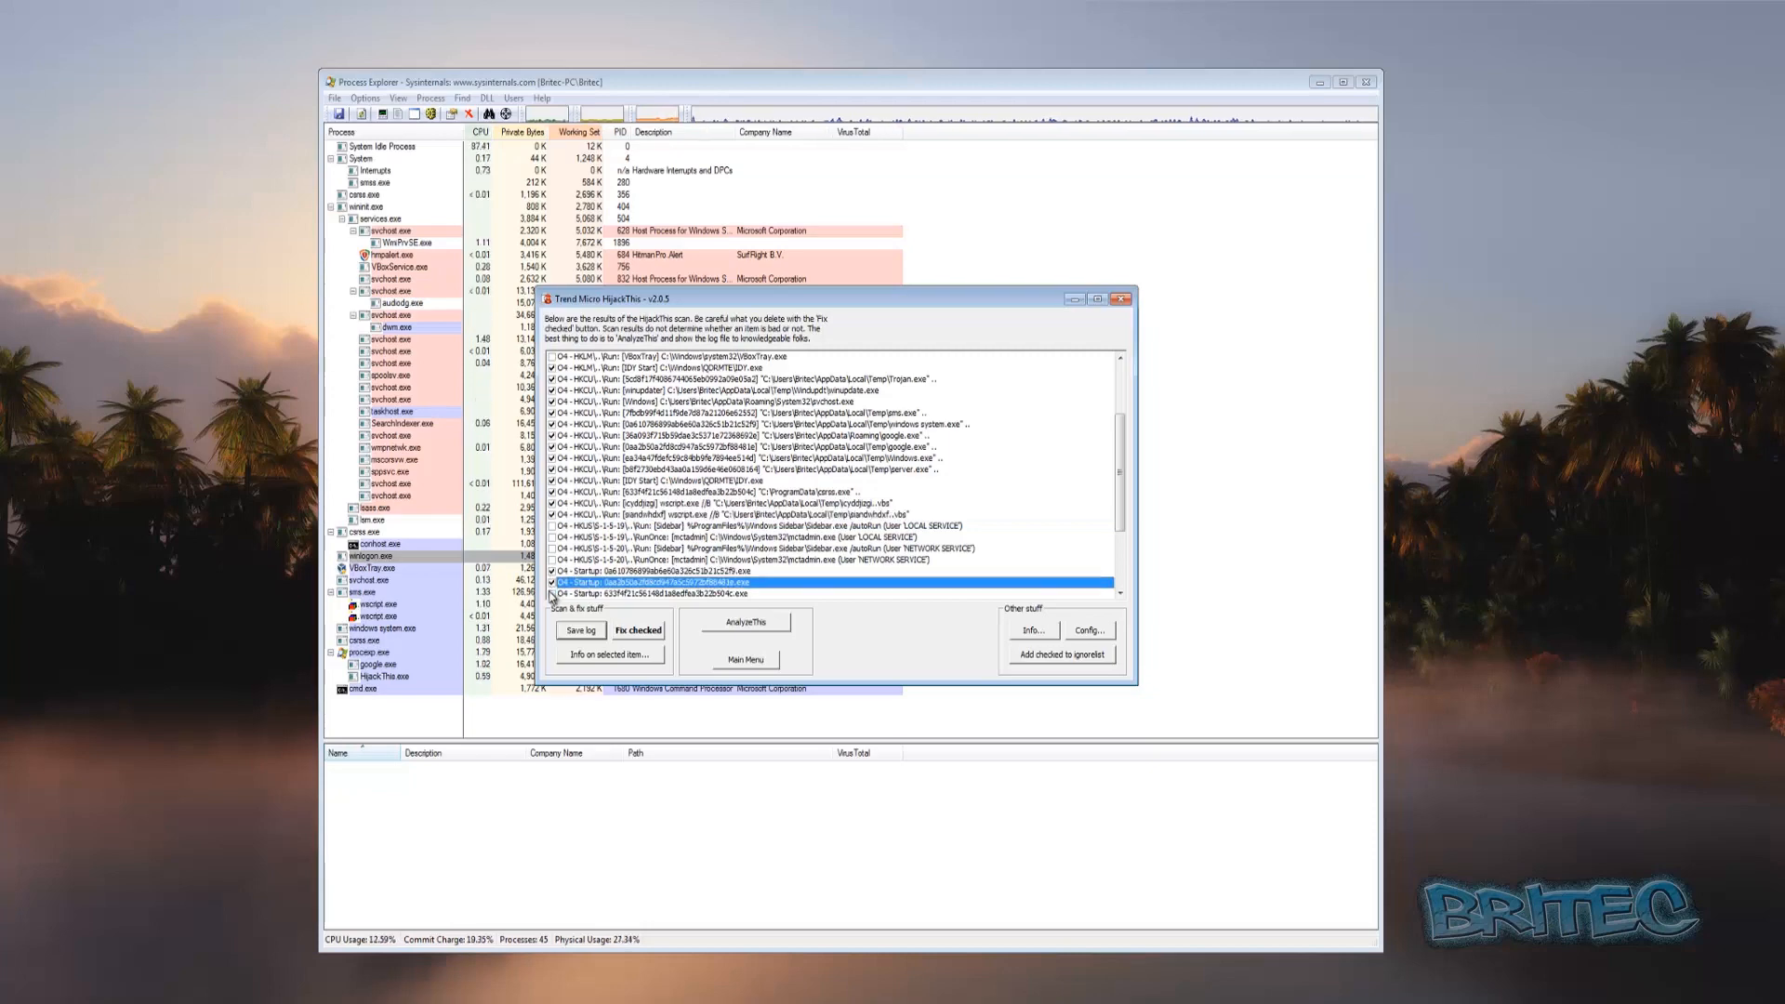
Mark the remaining O4 Startup entries: three more .exe files with long hexadecimal names, both .vbs scripts and ???.exe.
scroll(666, 576, "down", 2)
left_click(551, 536)
left_click(553, 548)
left_click(552, 559)
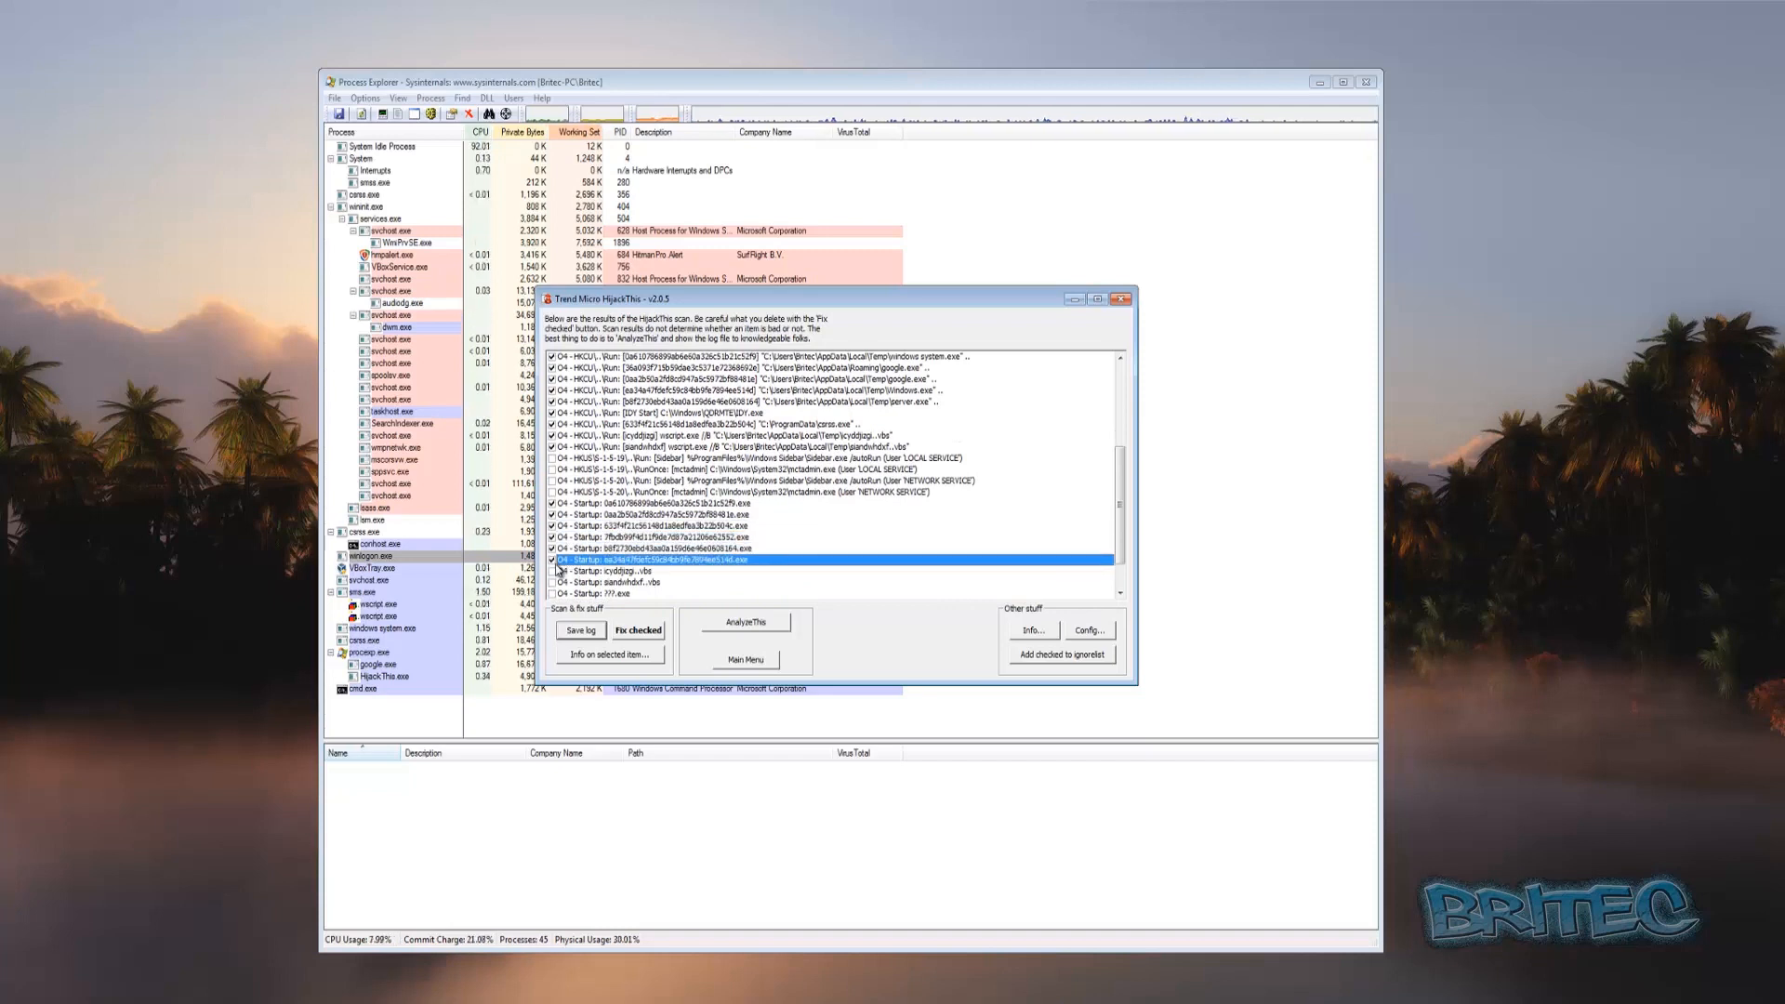
left_click(552, 571)
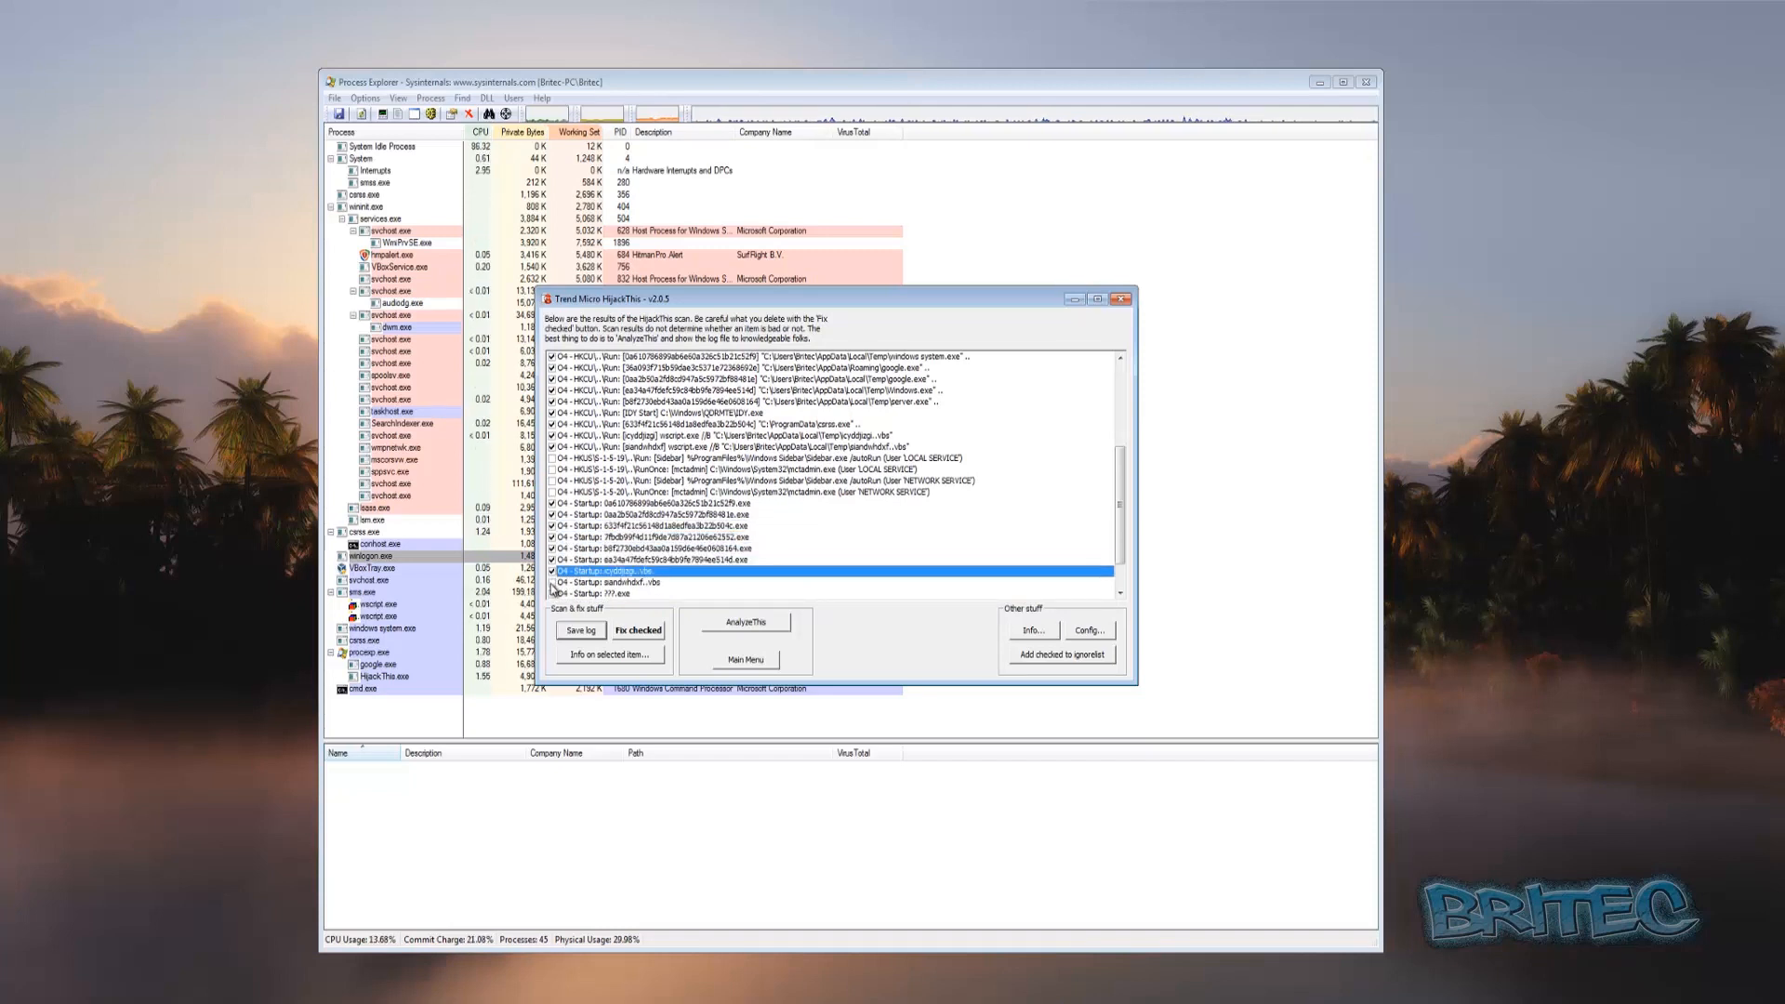
left_click(552, 582)
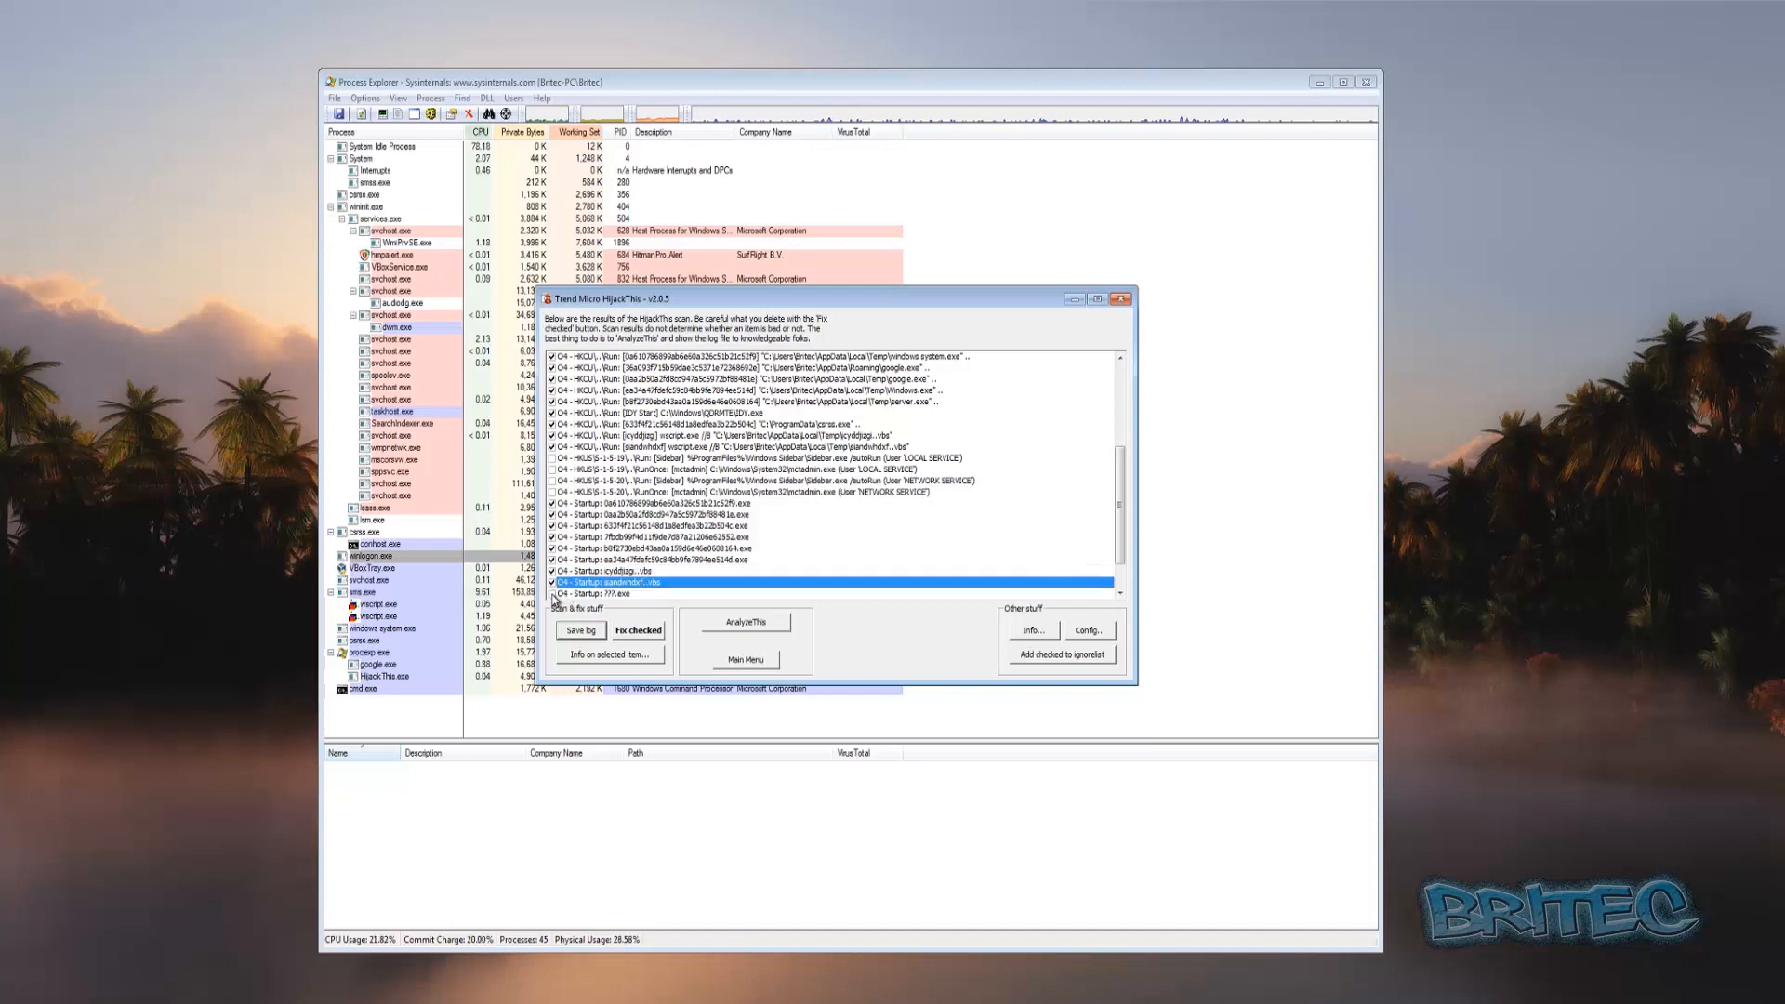
scroll(556, 594, "down", 1)
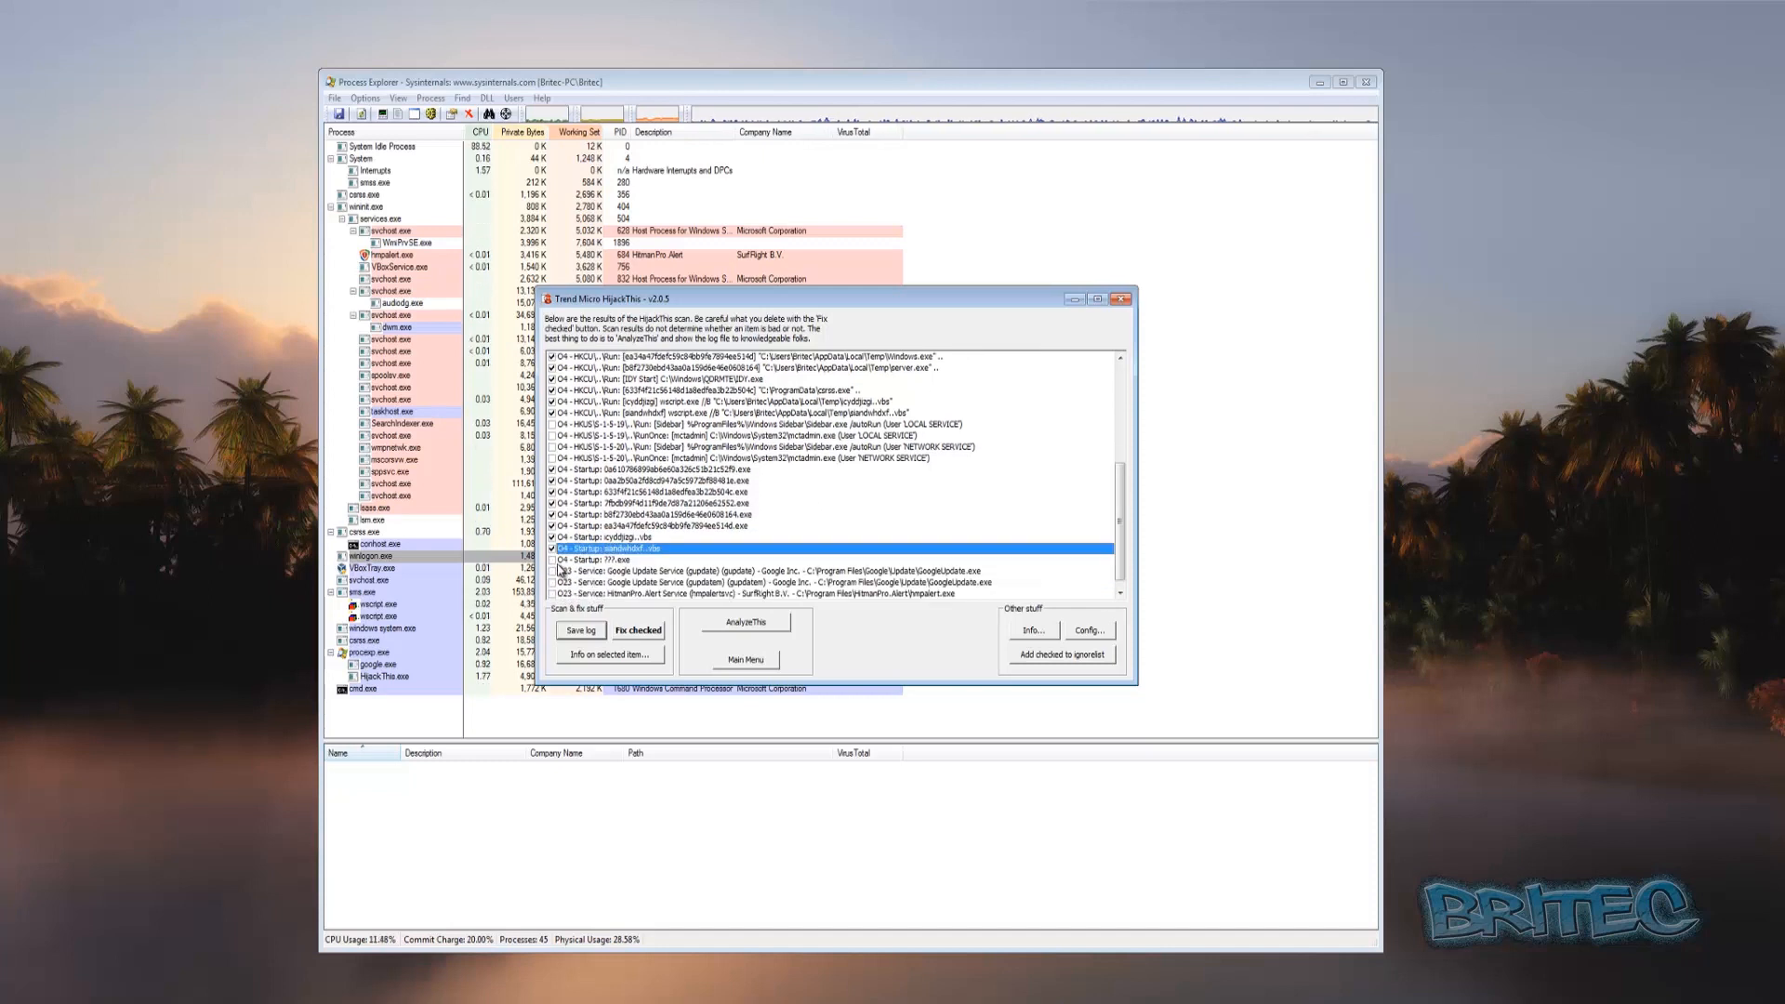
left_click(556, 561)
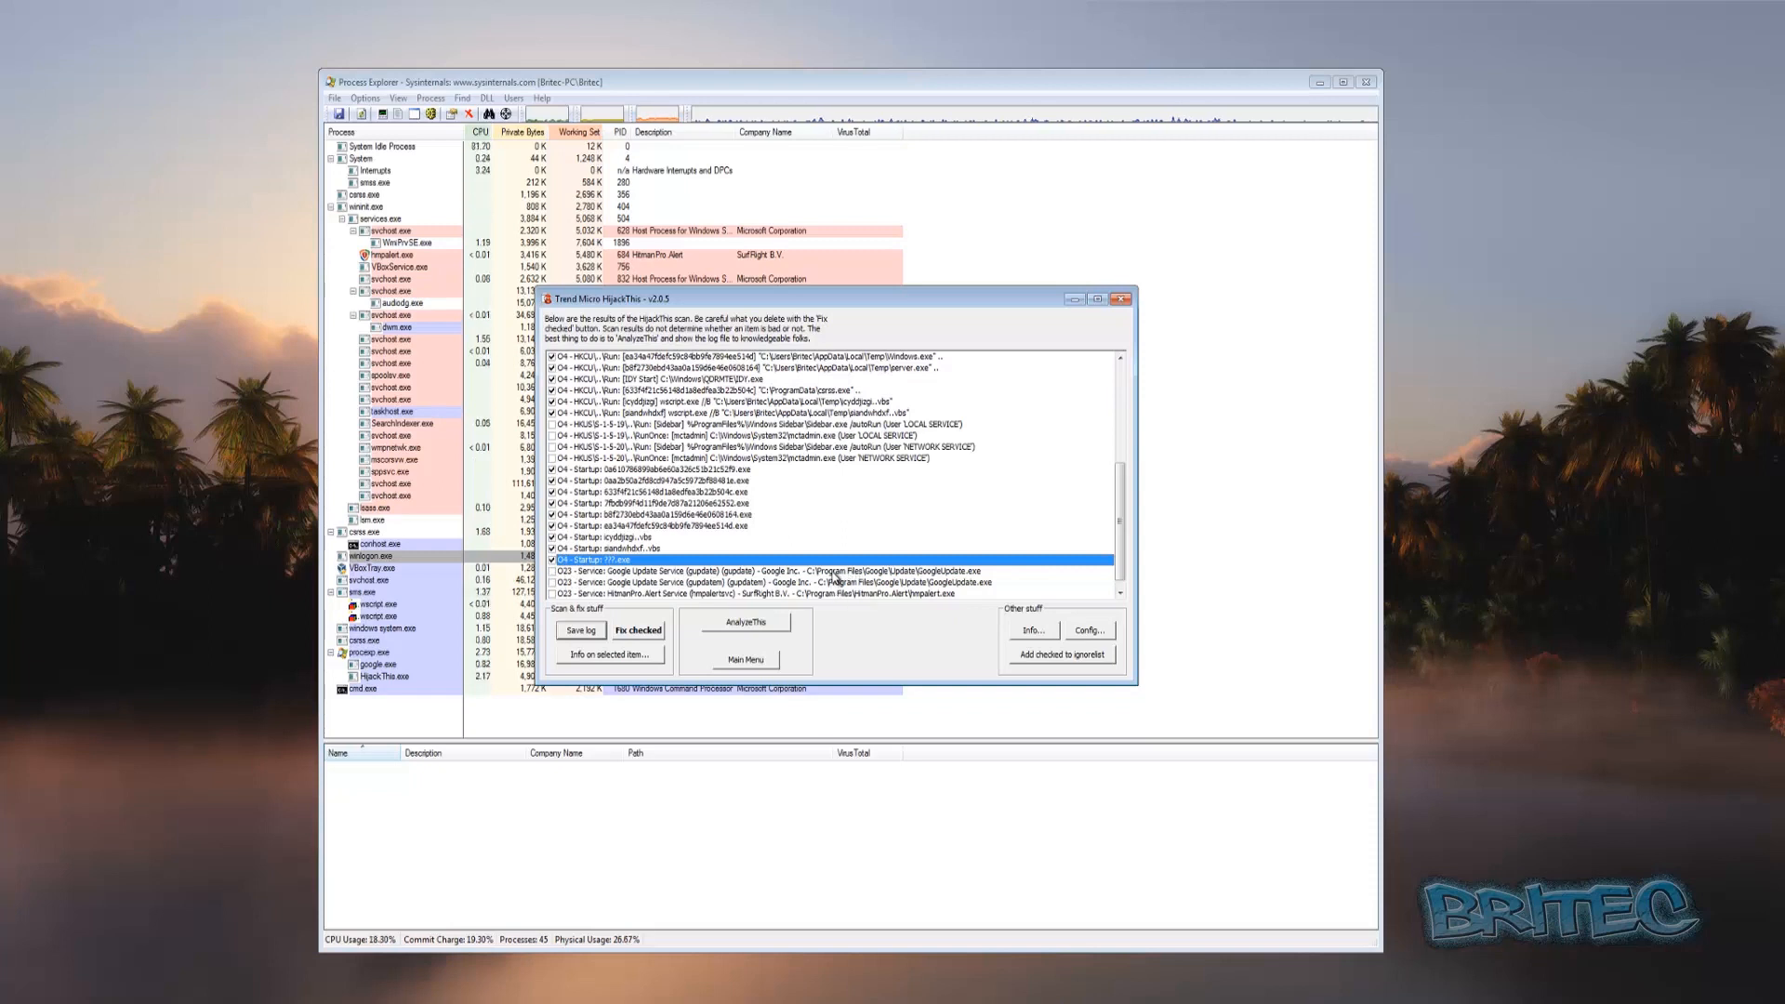
Review the marked scan entries, fix all of them and confirm their permanent removal.
scroll(834, 578, "down", 1)
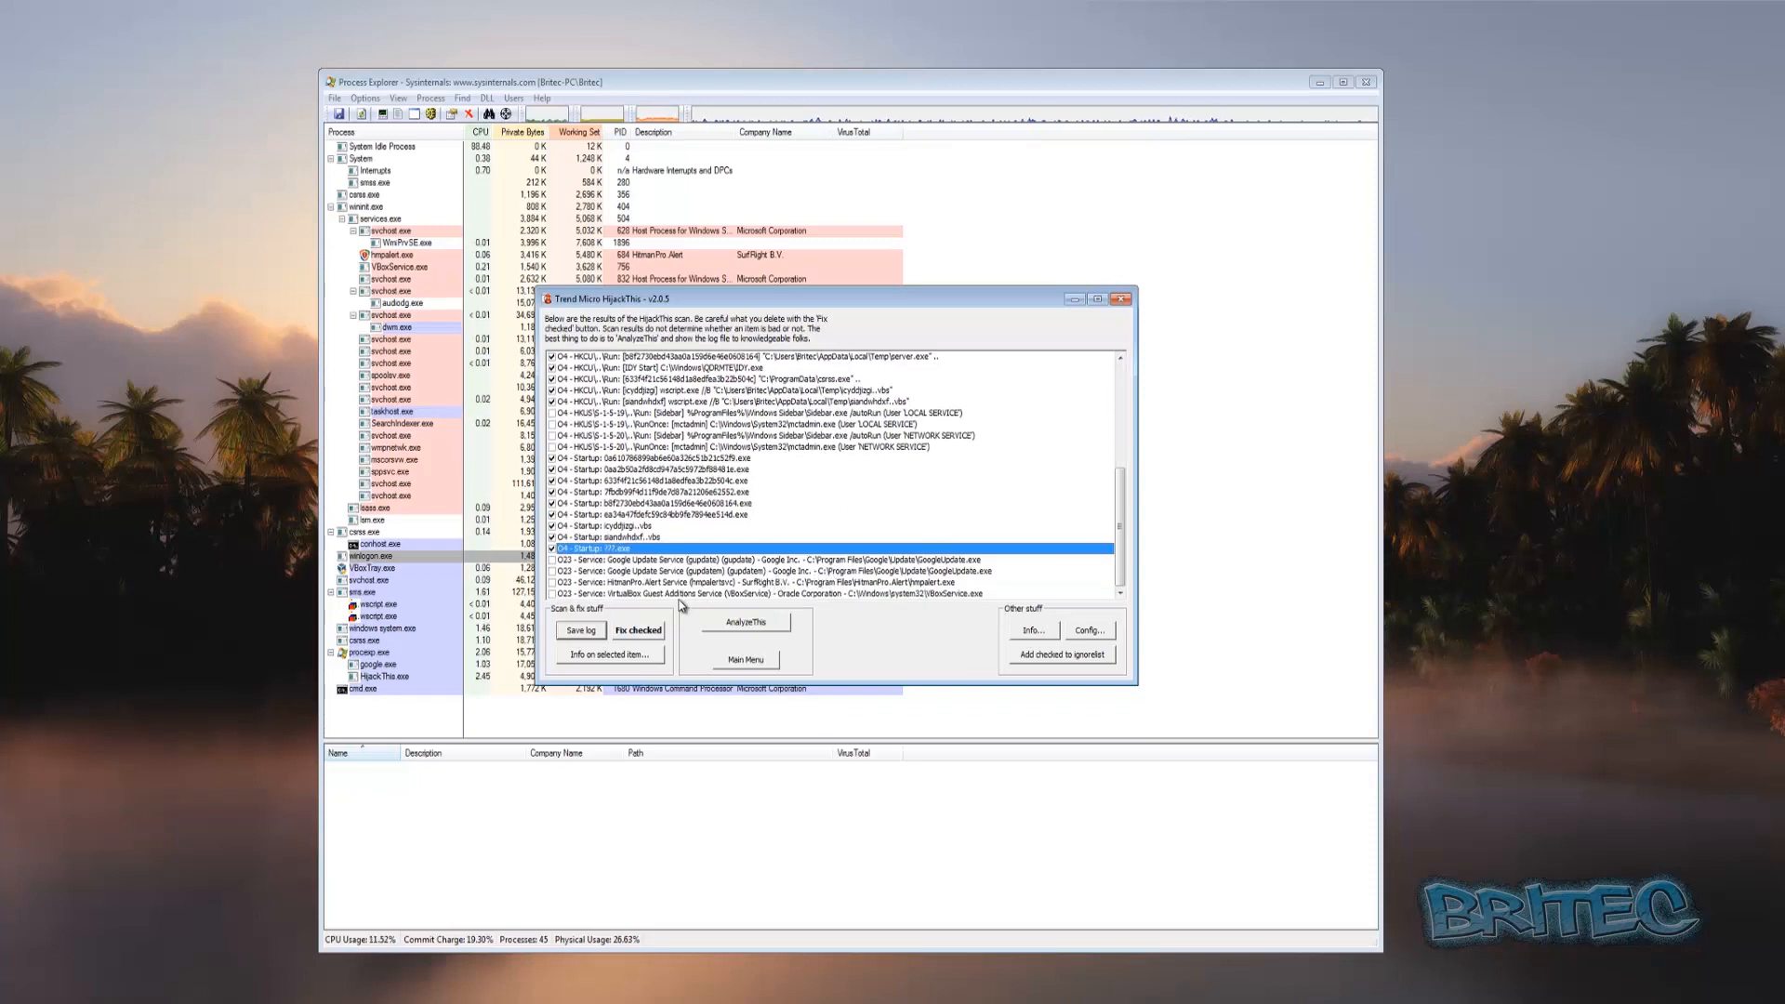
scroll(871, 578, "up", 6)
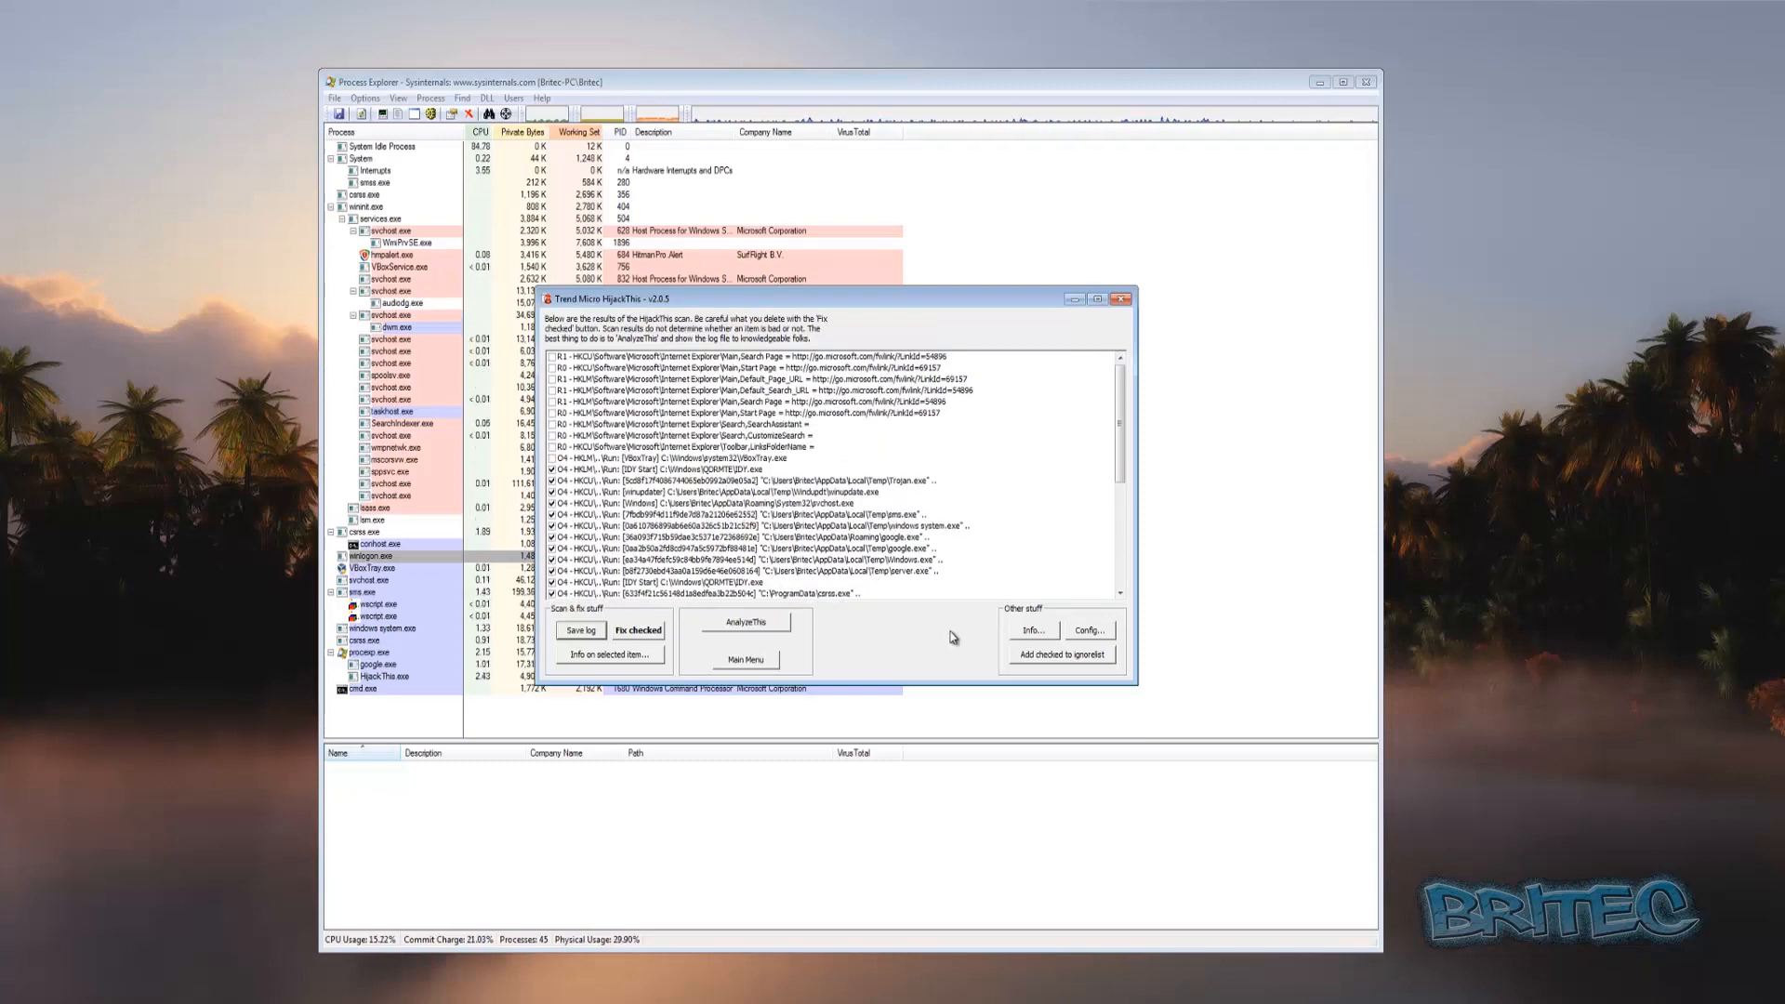
left_click(638, 630)
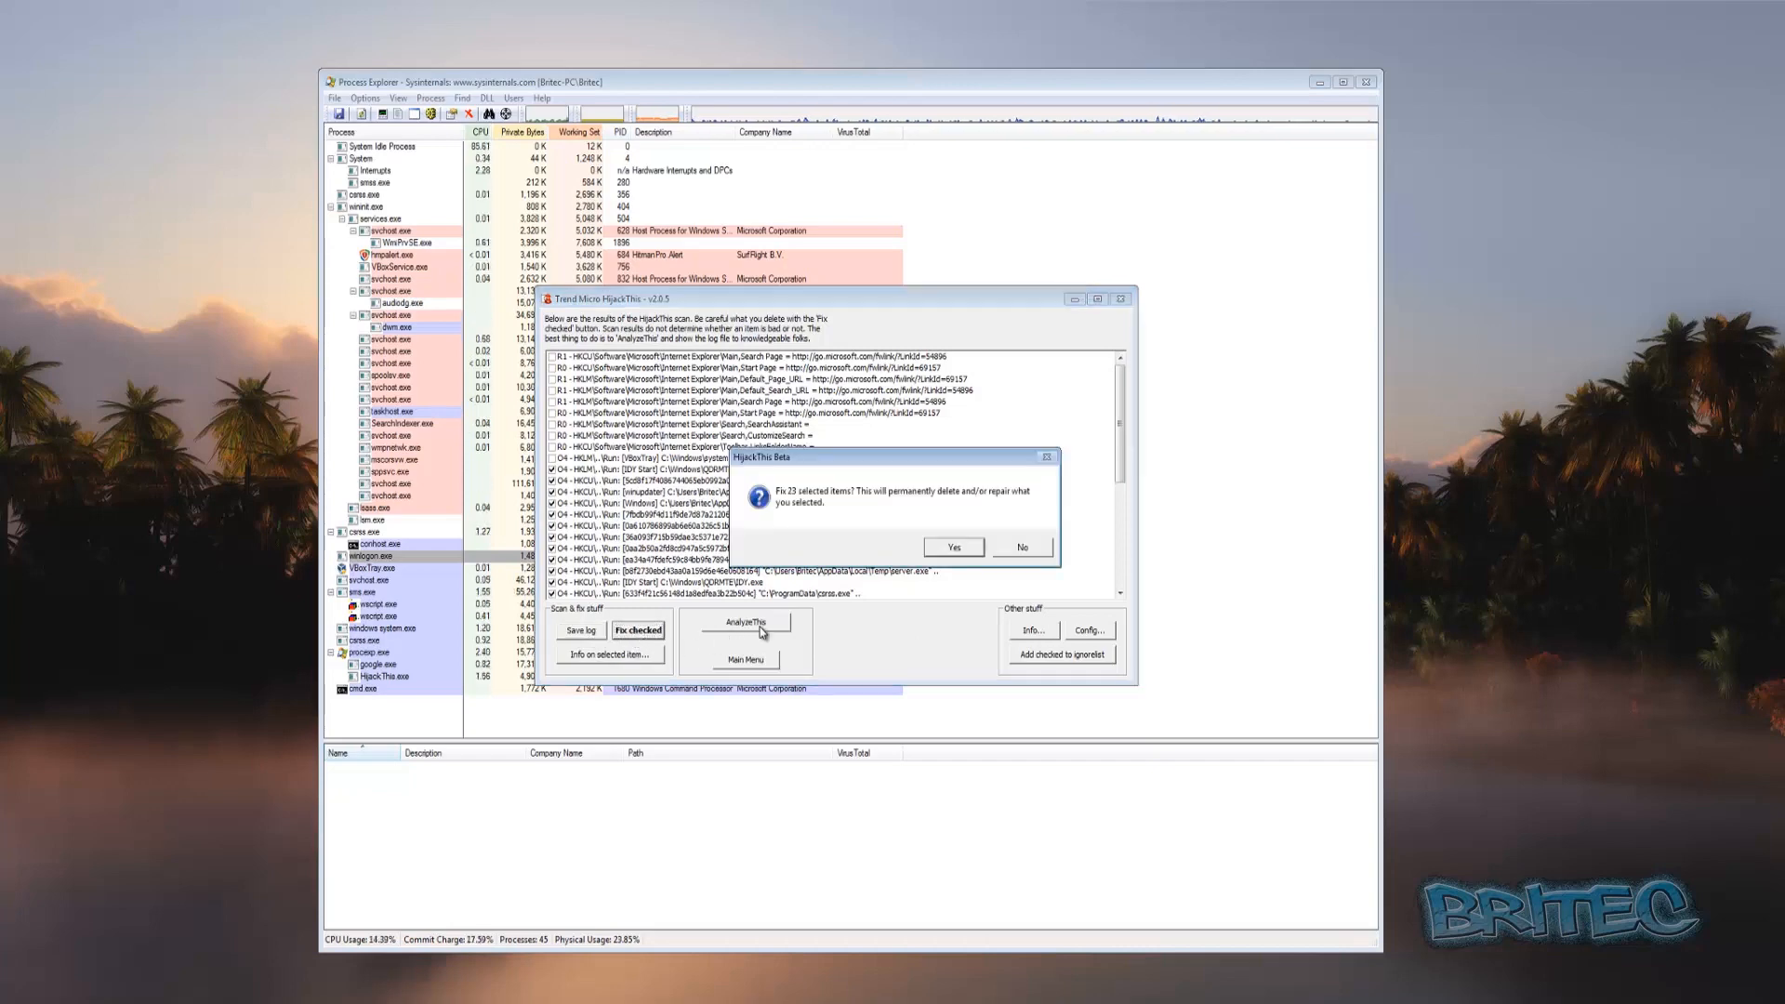
left_click(952, 548)
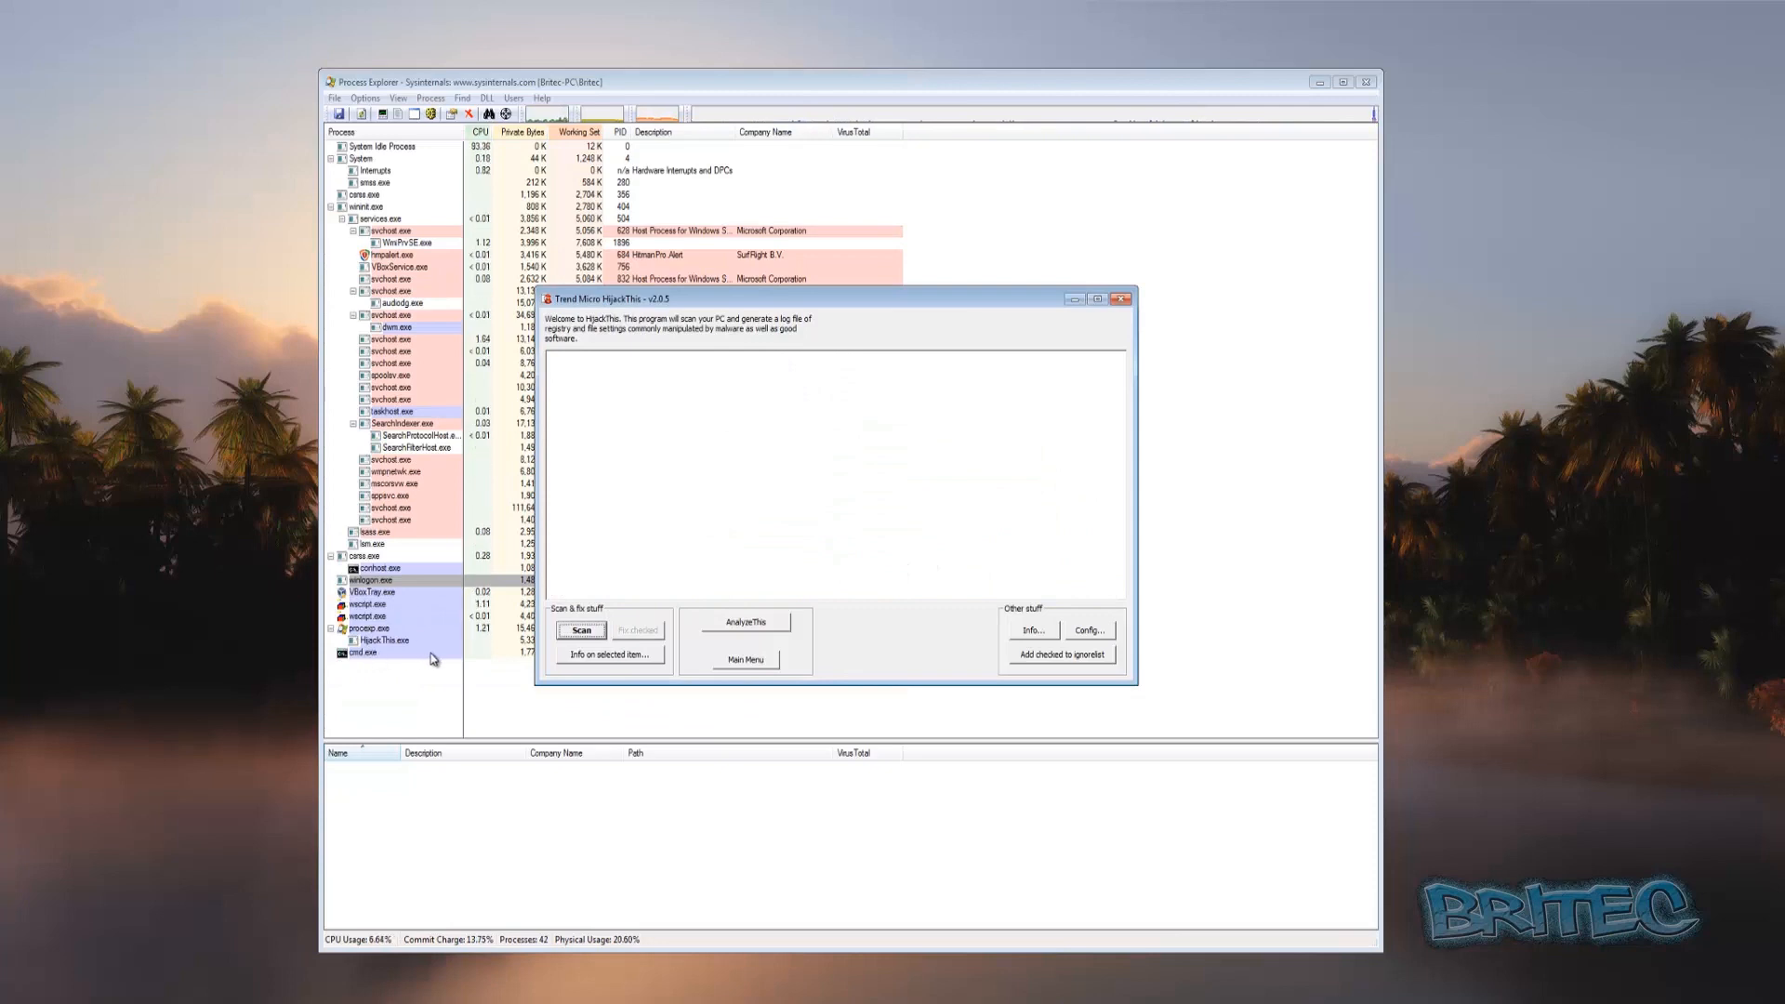
Scan again with HijackThis and fix the O4 Startup entries for the two .vbs scripts and ???.exe.
left_click(567, 632)
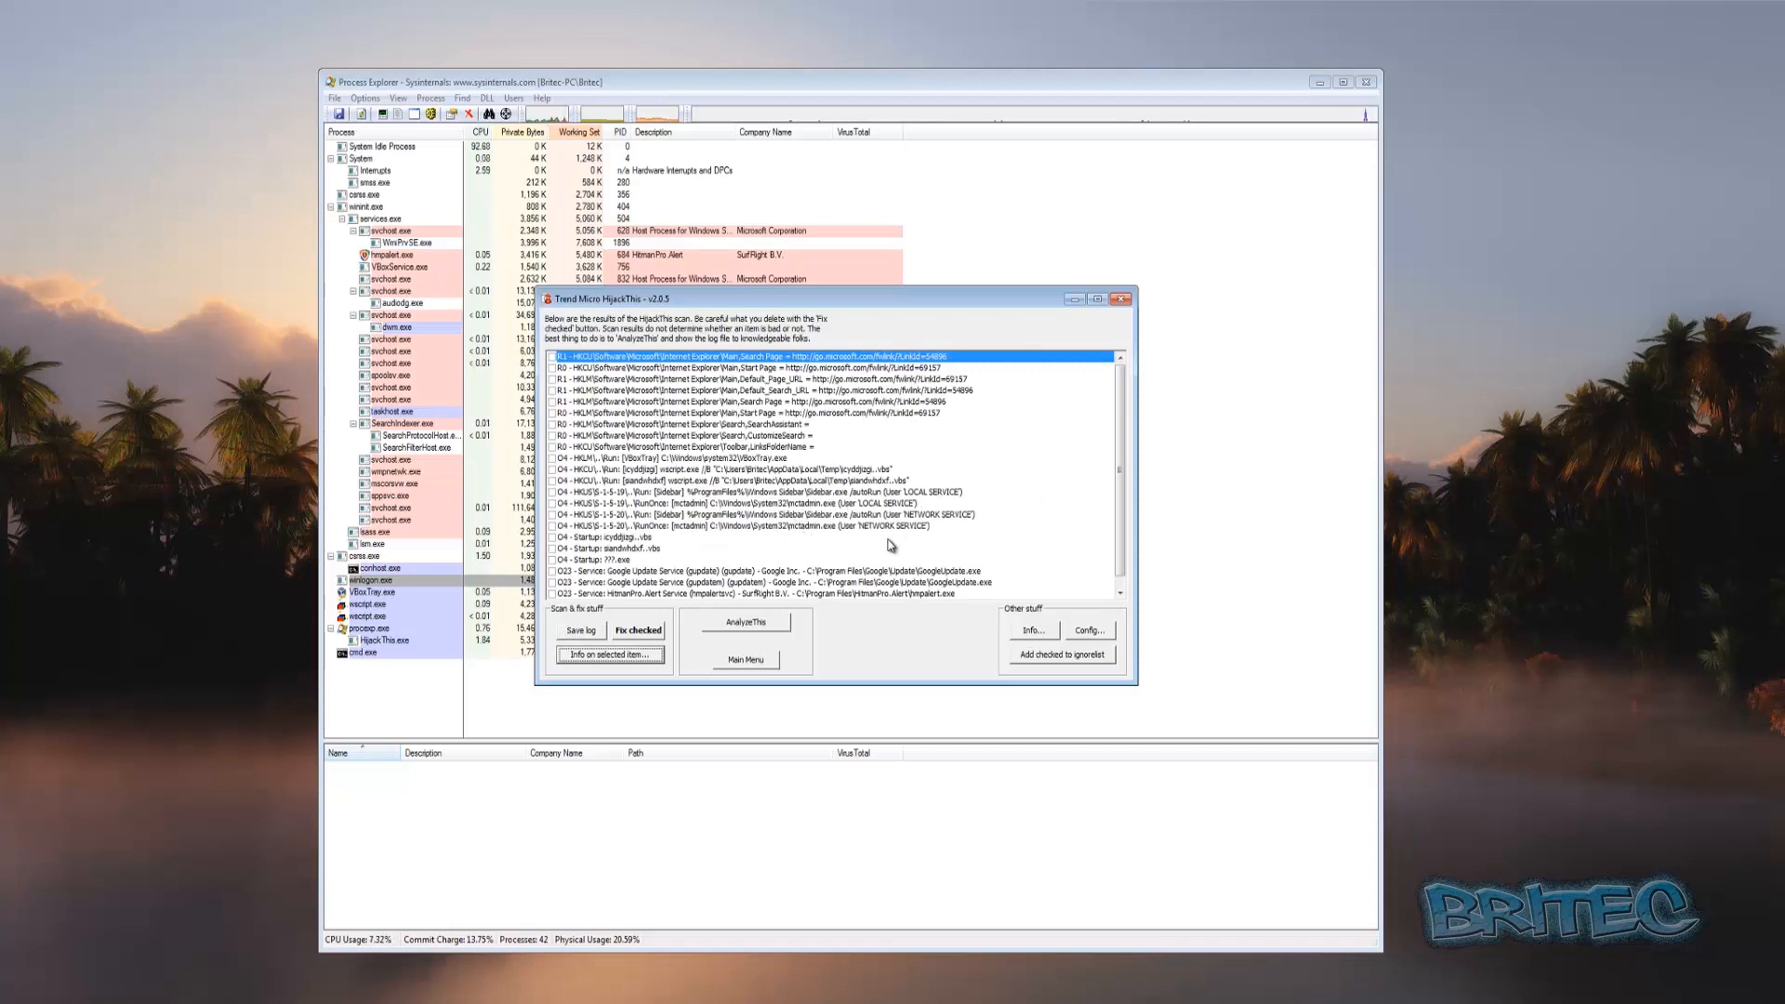
left_click(558, 539)
left_click(551, 540)
left_click(552, 550)
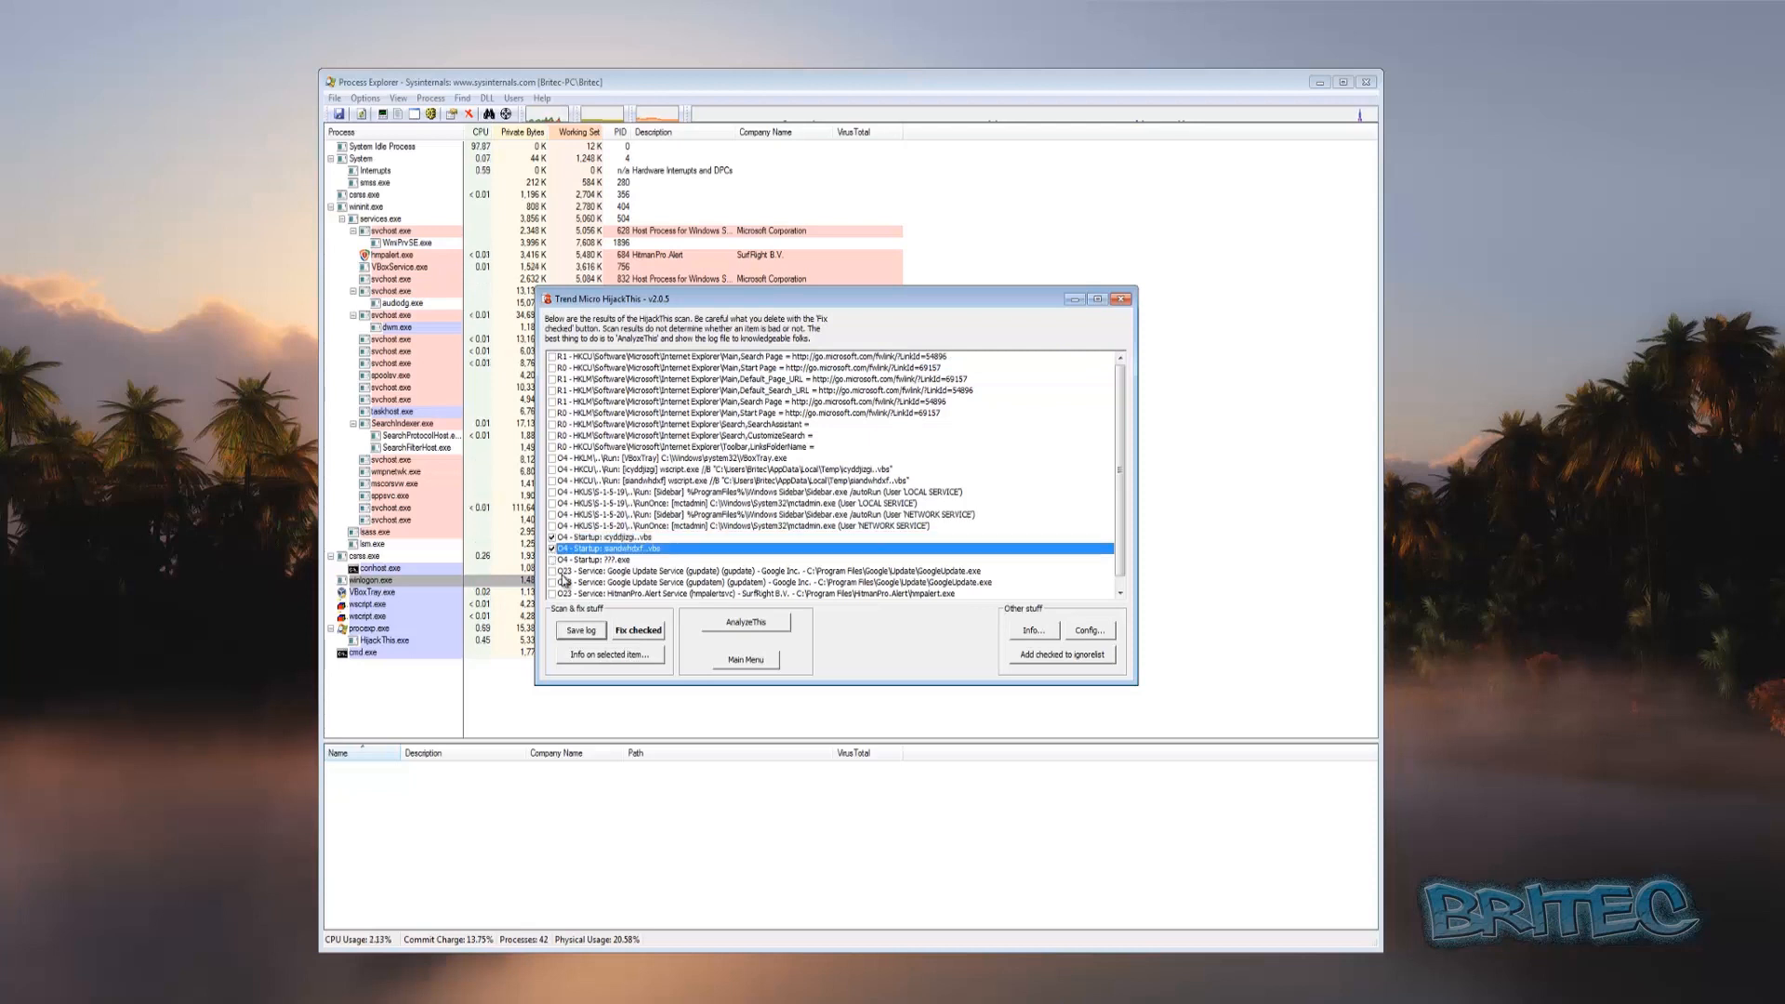
left_click(560, 561)
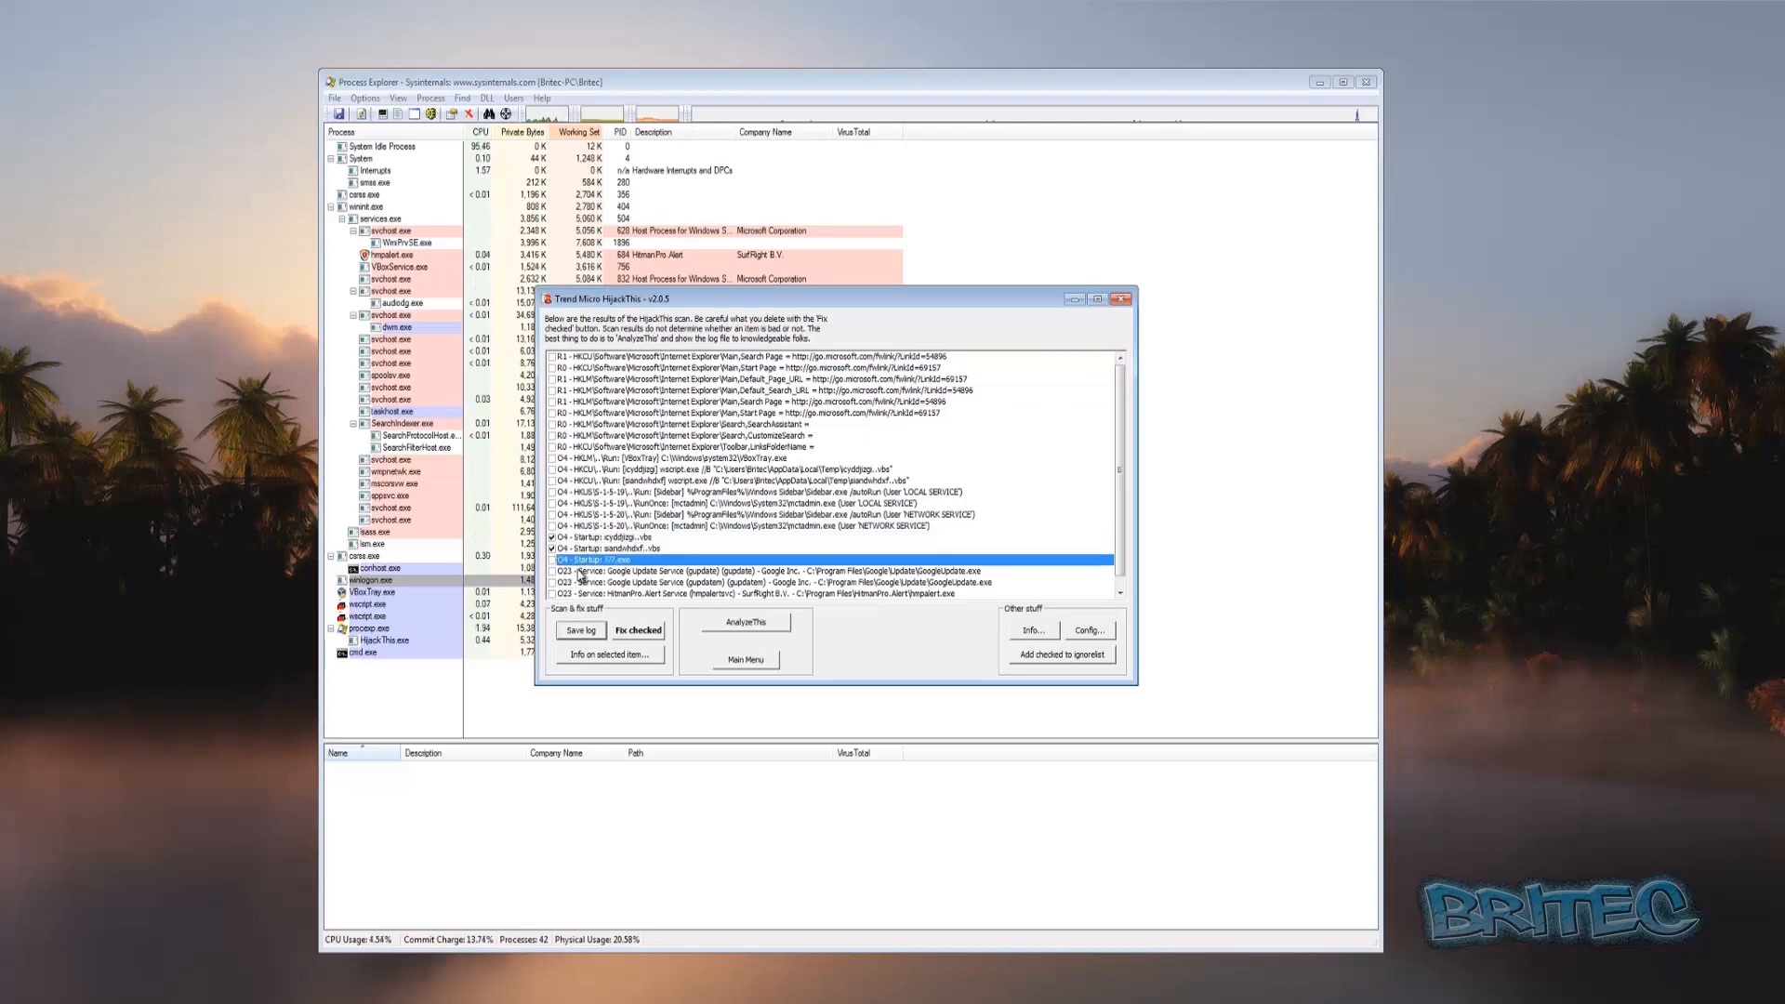
left_click(617, 630)
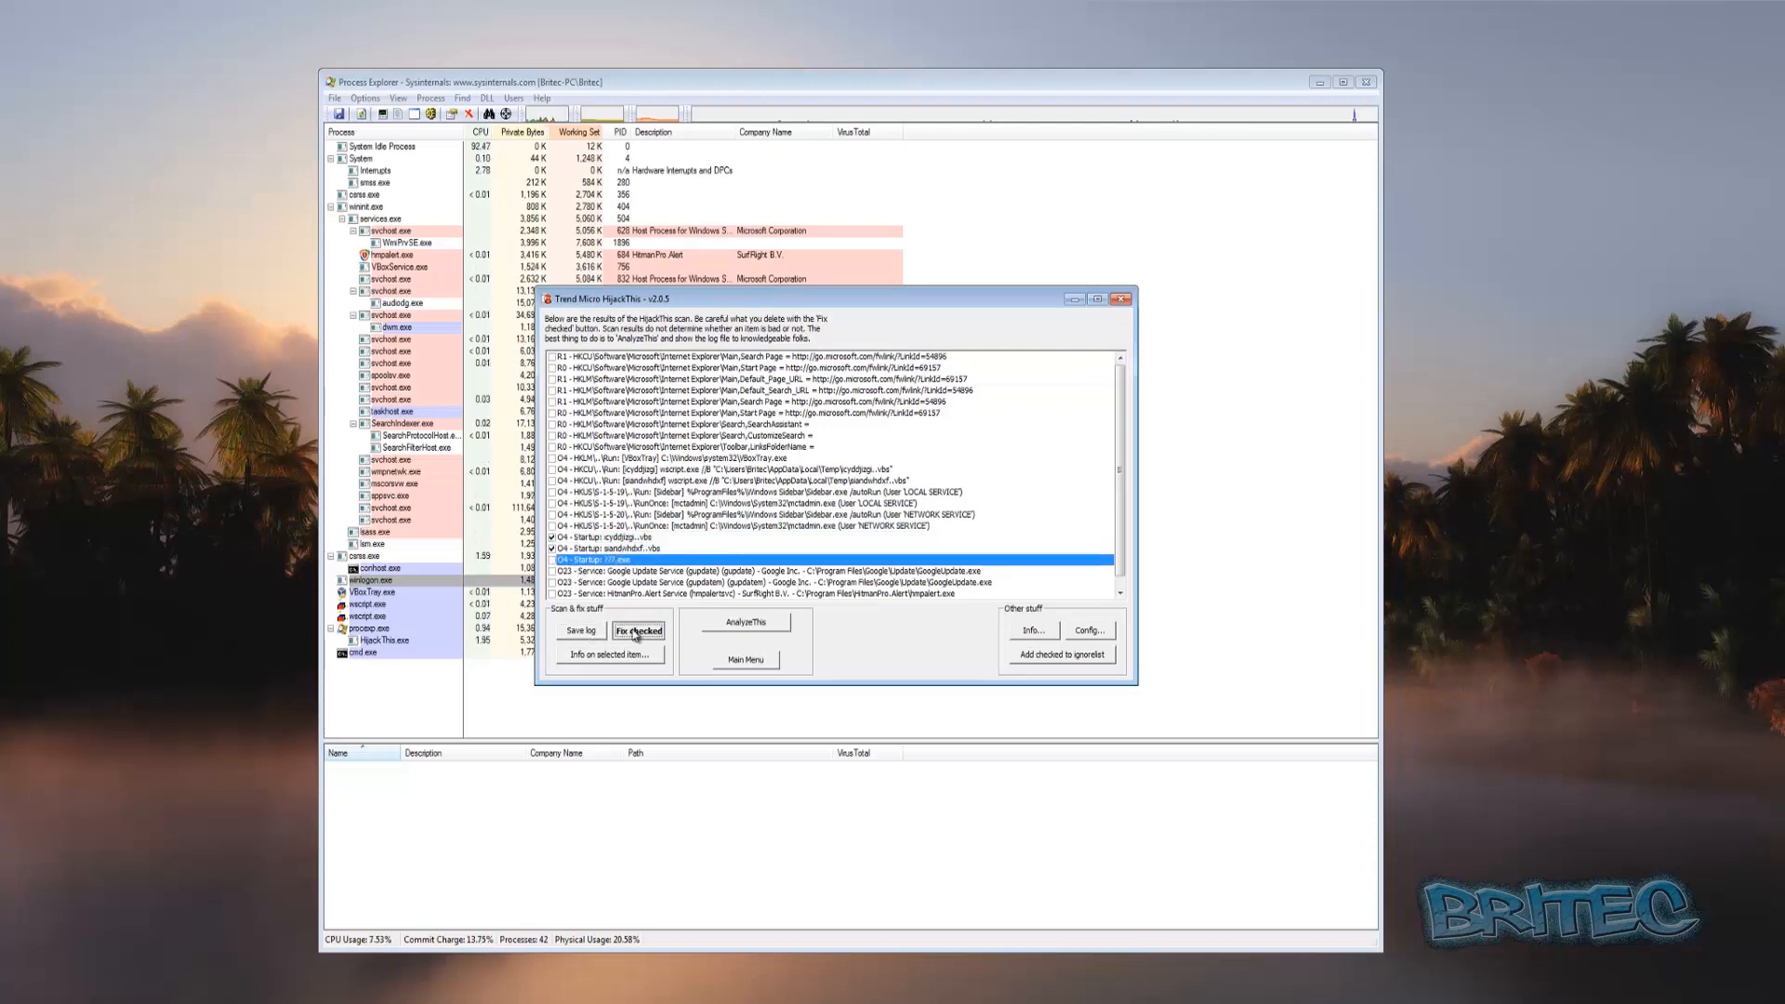
left_click(948, 550)
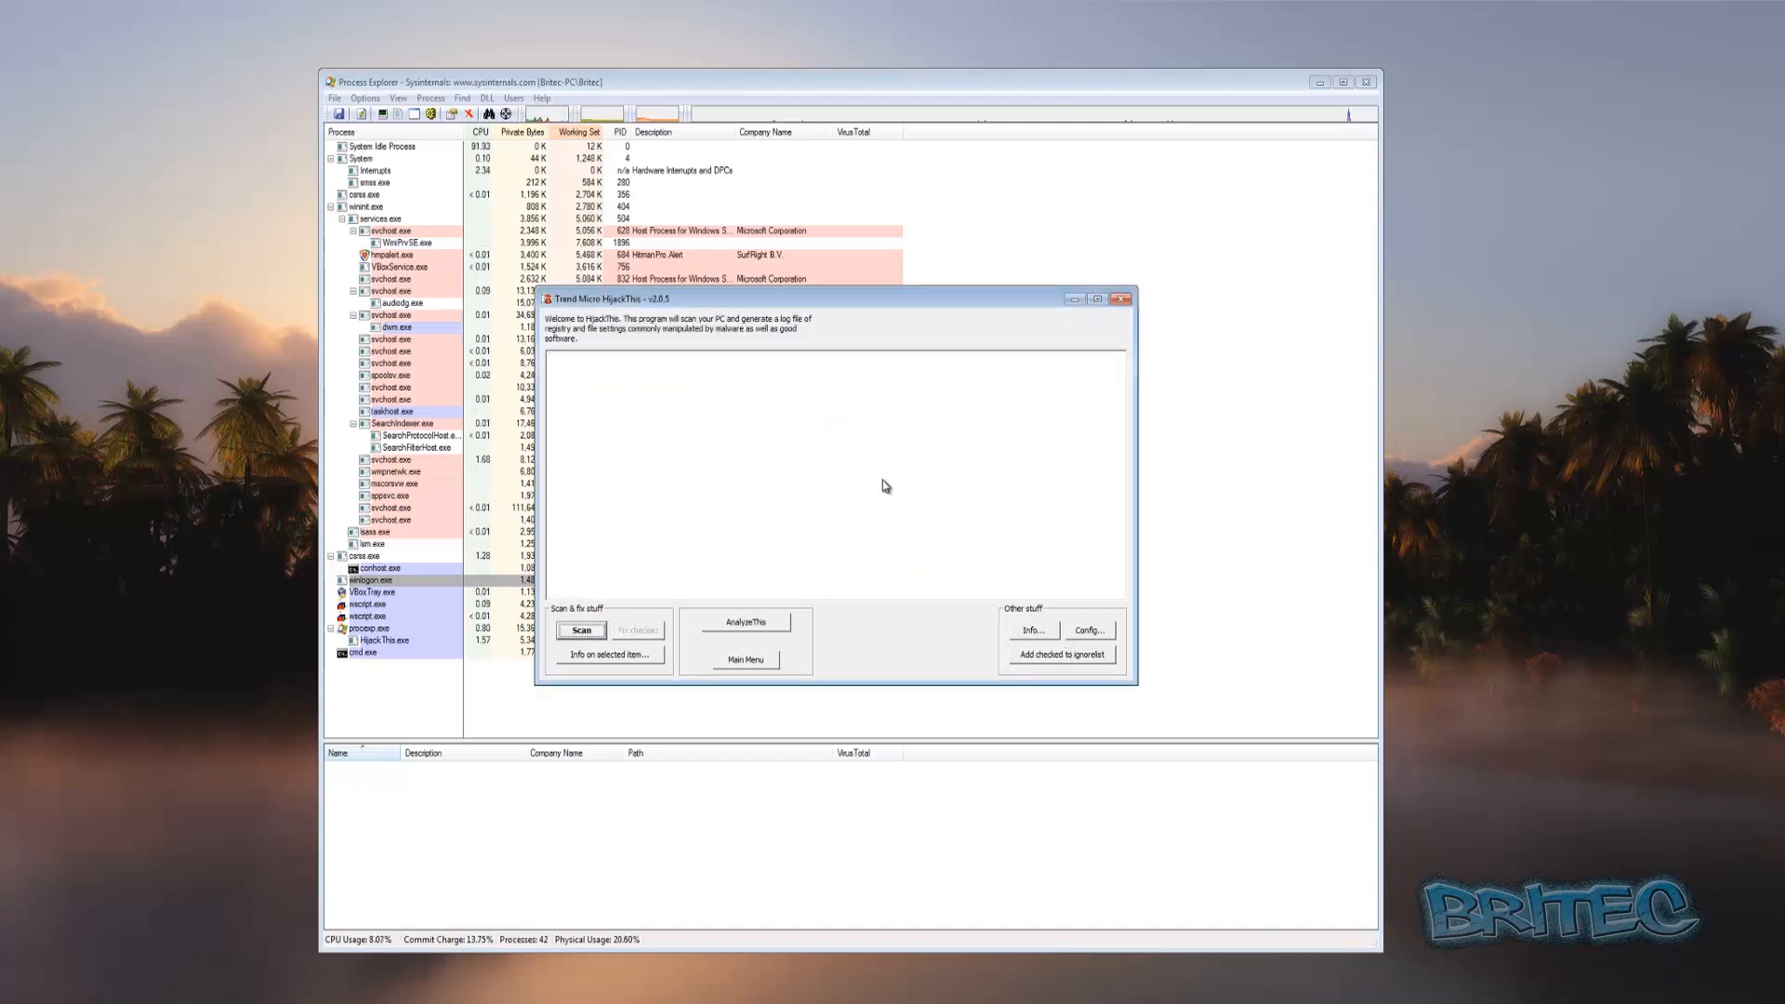
Close HijackThis and launch freefixer.exe from the Desktop through Process Explorer's Runas, allowing it to make changes.
left_click(1119, 300)
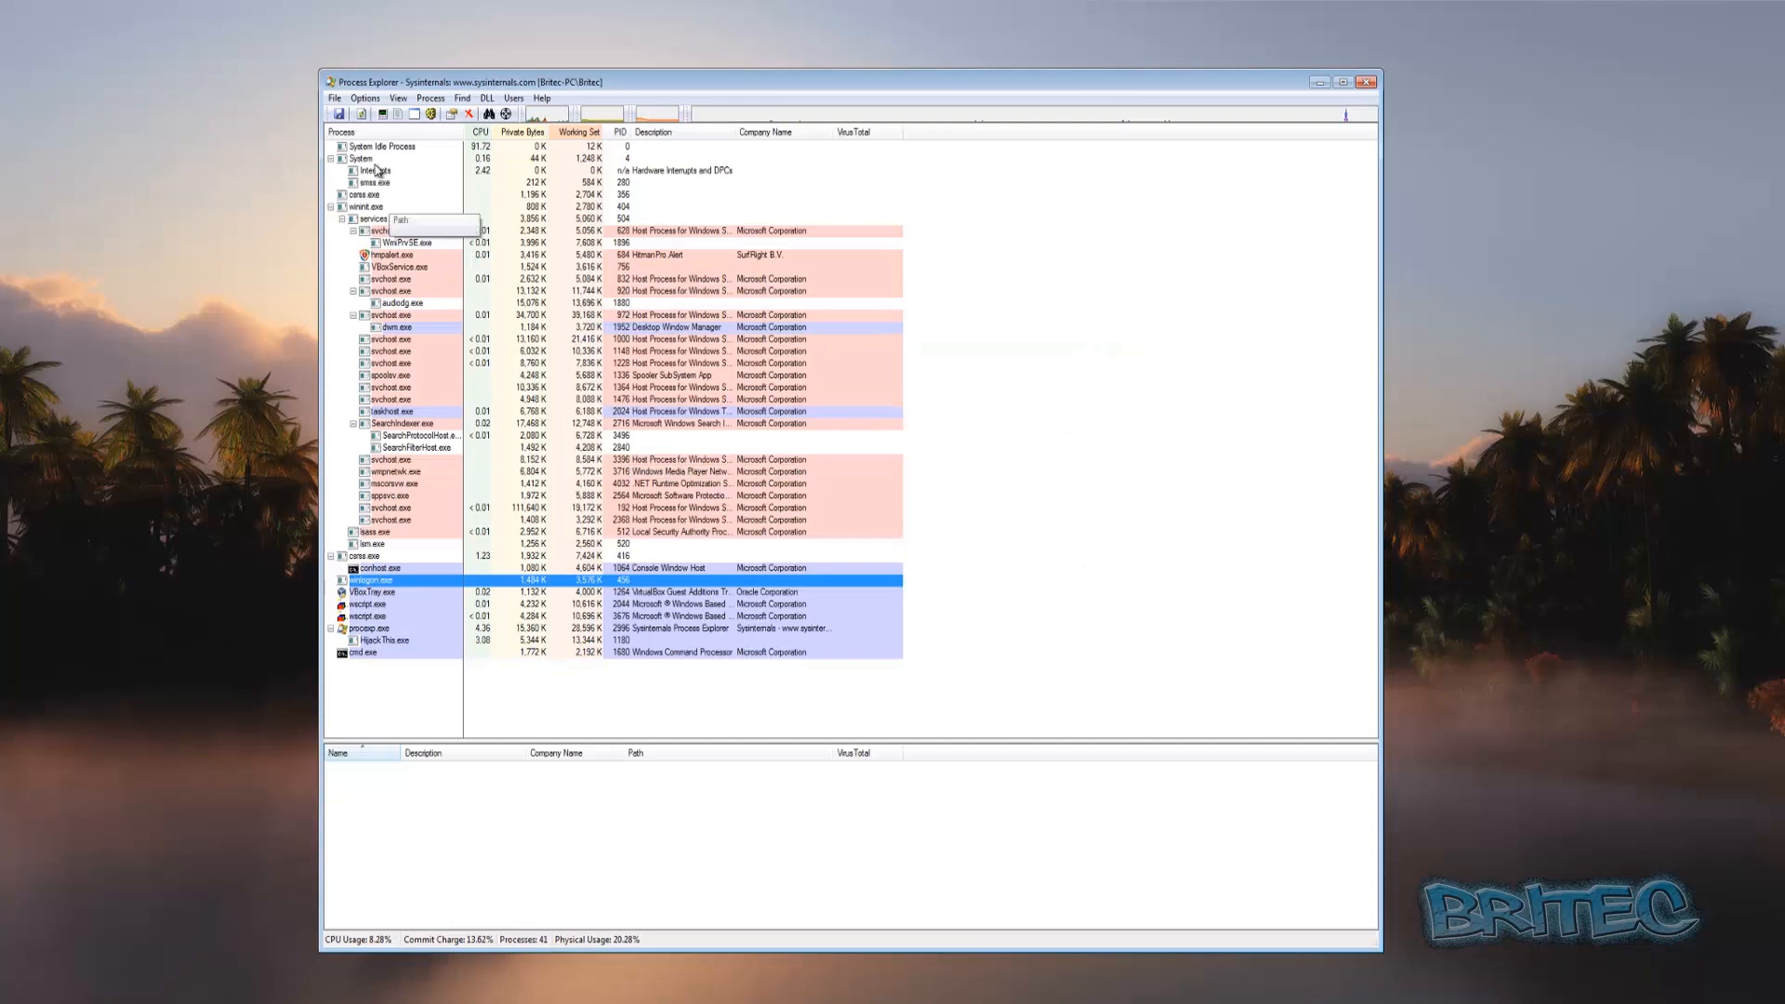
left_click(335, 97)
left_click(351, 128)
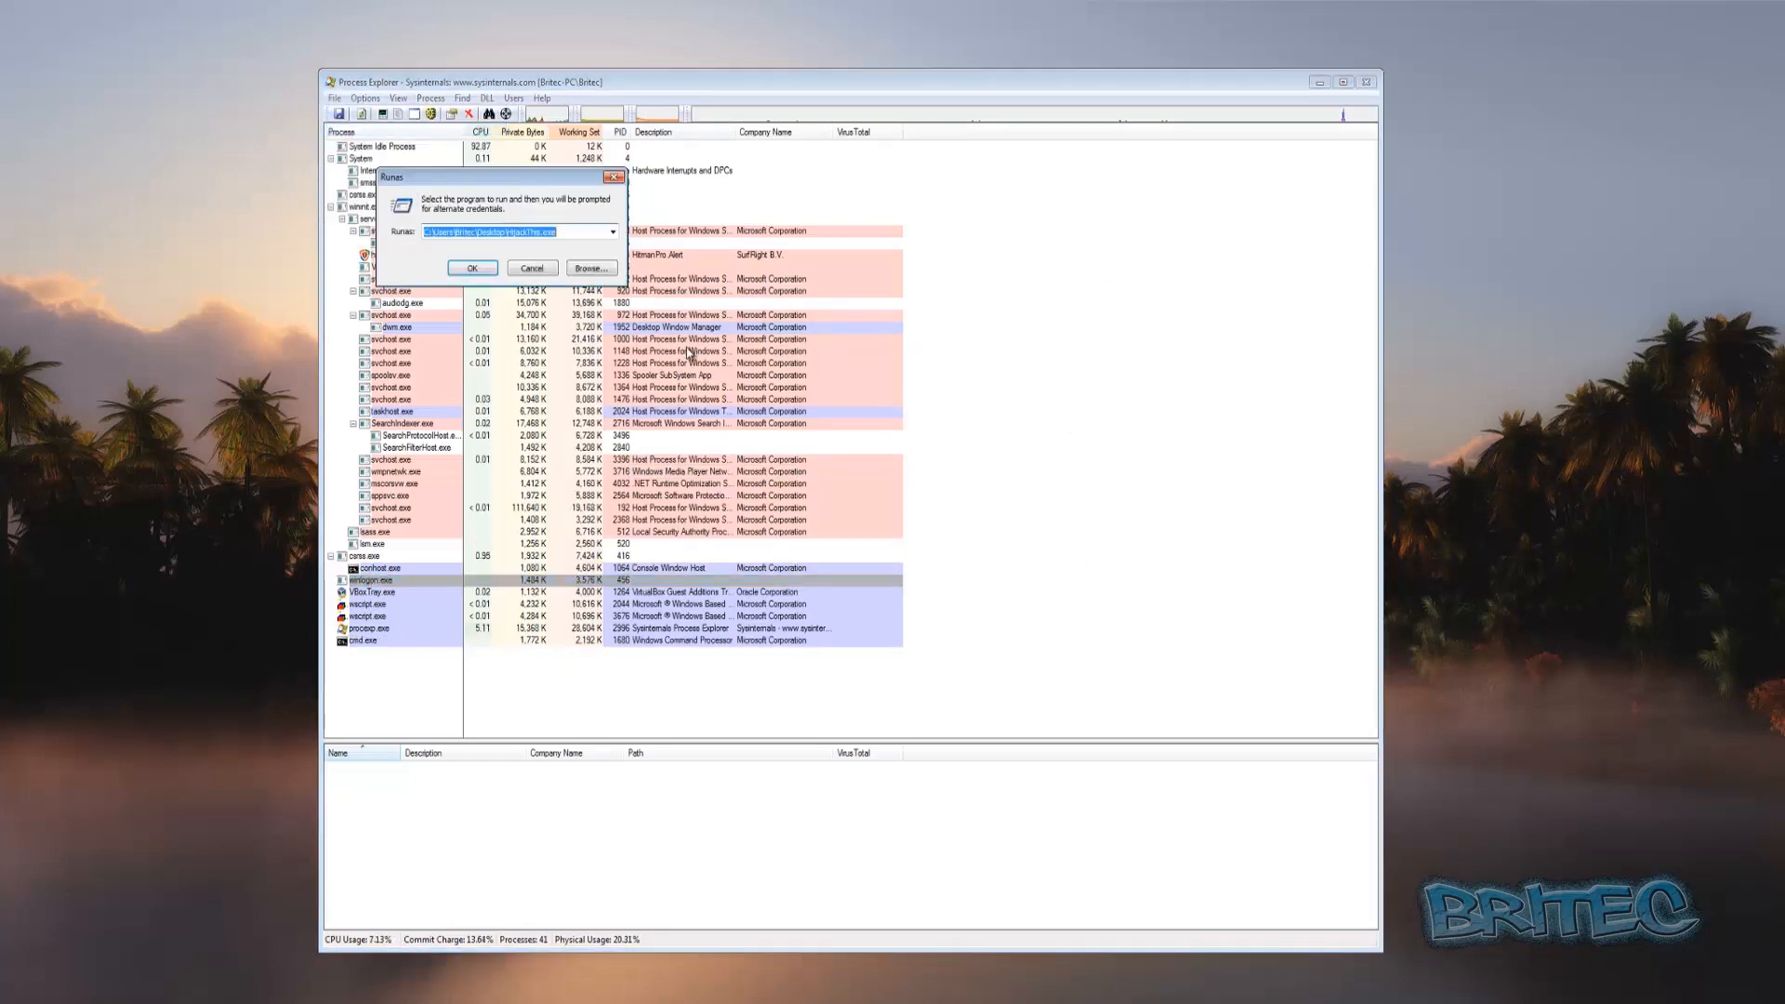
left_click(588, 270)
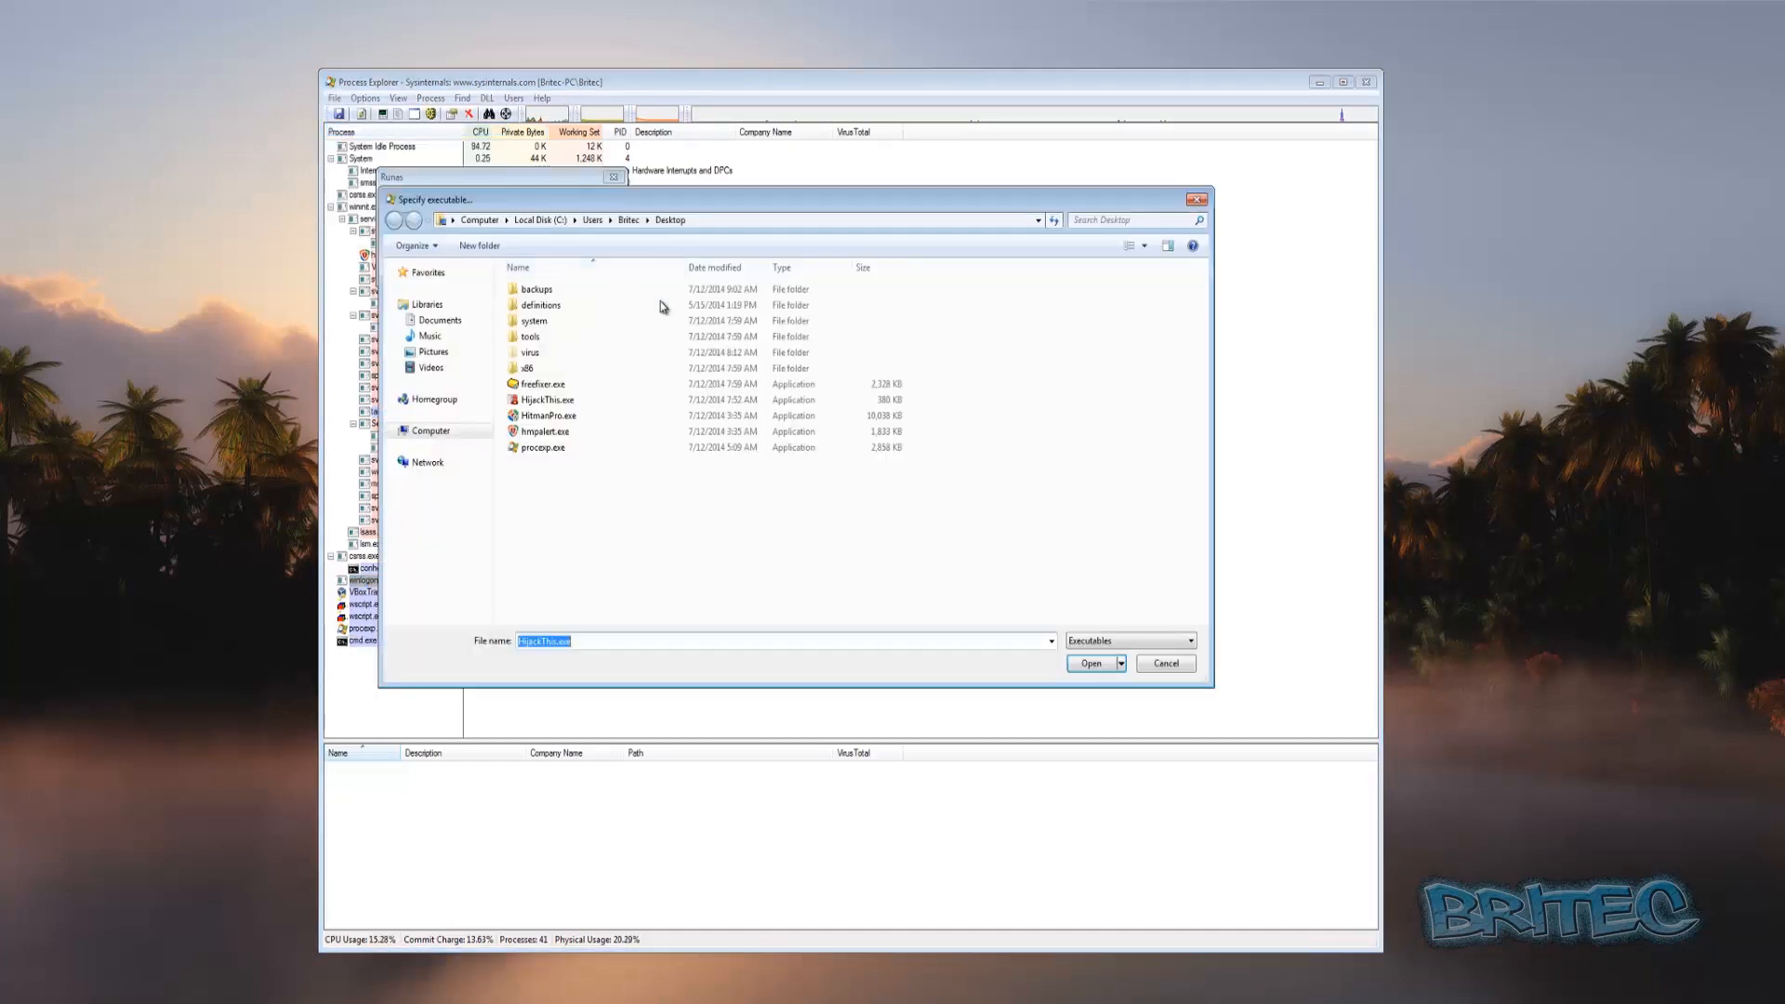
left_click(544, 384)
left_click(1093, 666)
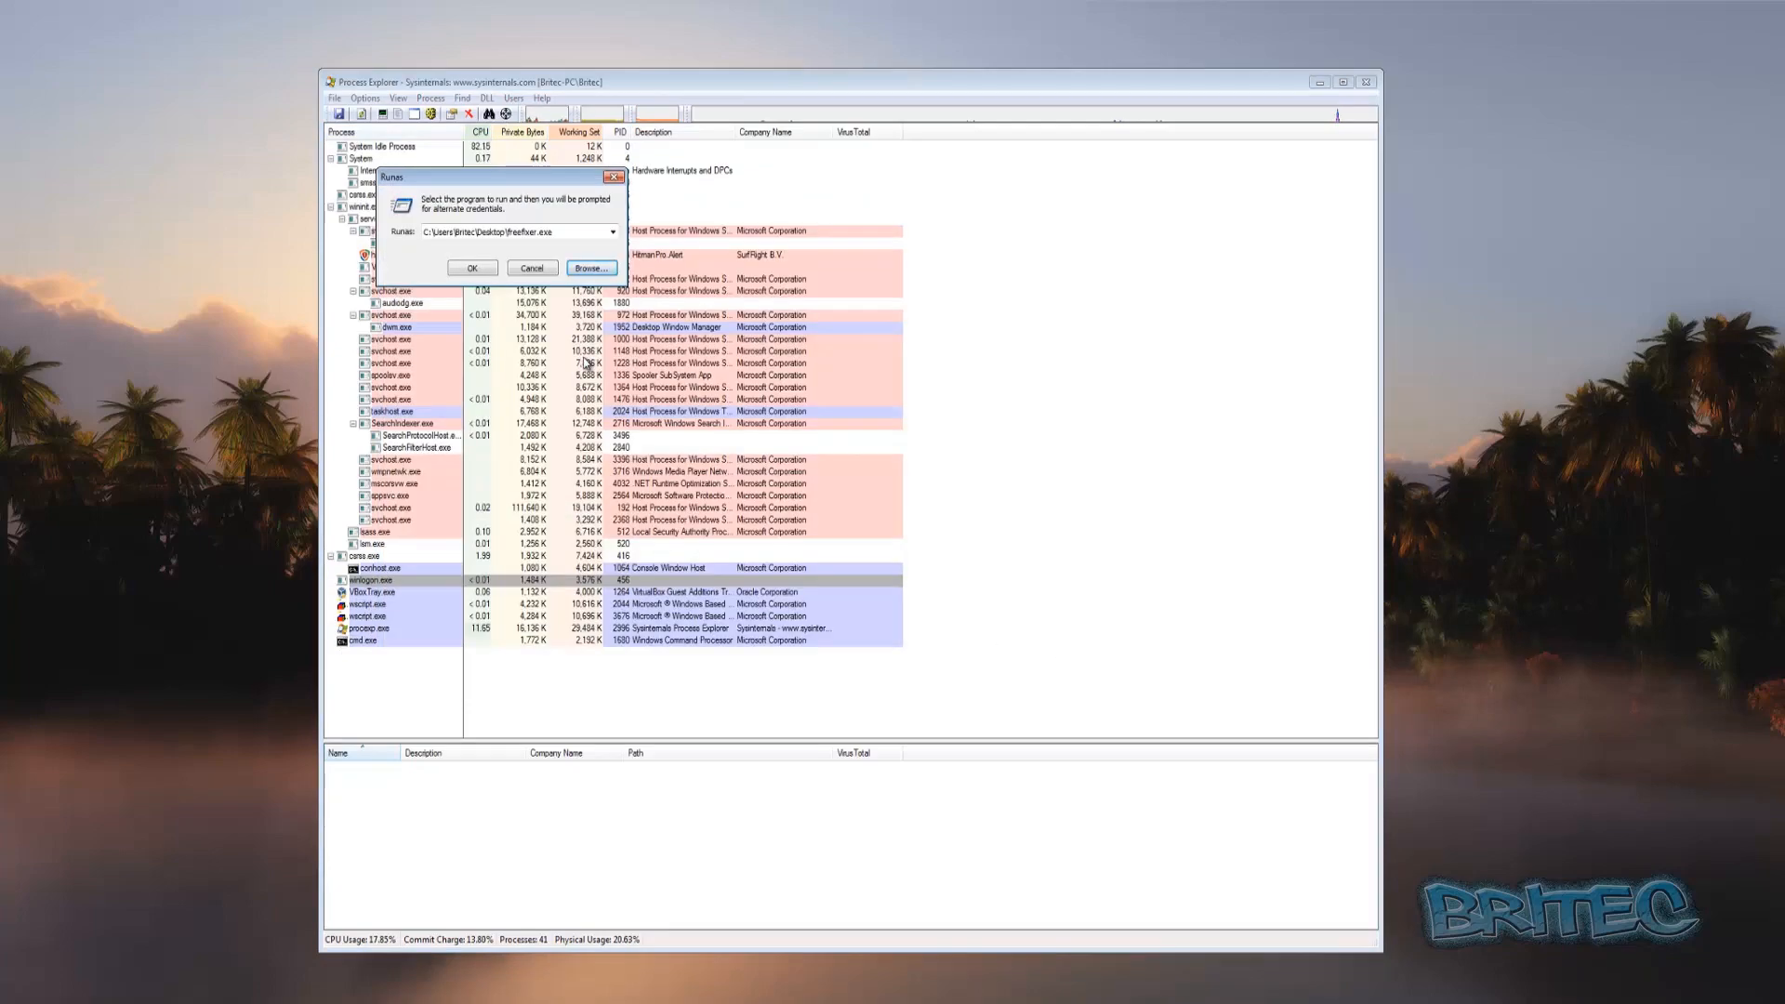
left_click(487, 270)
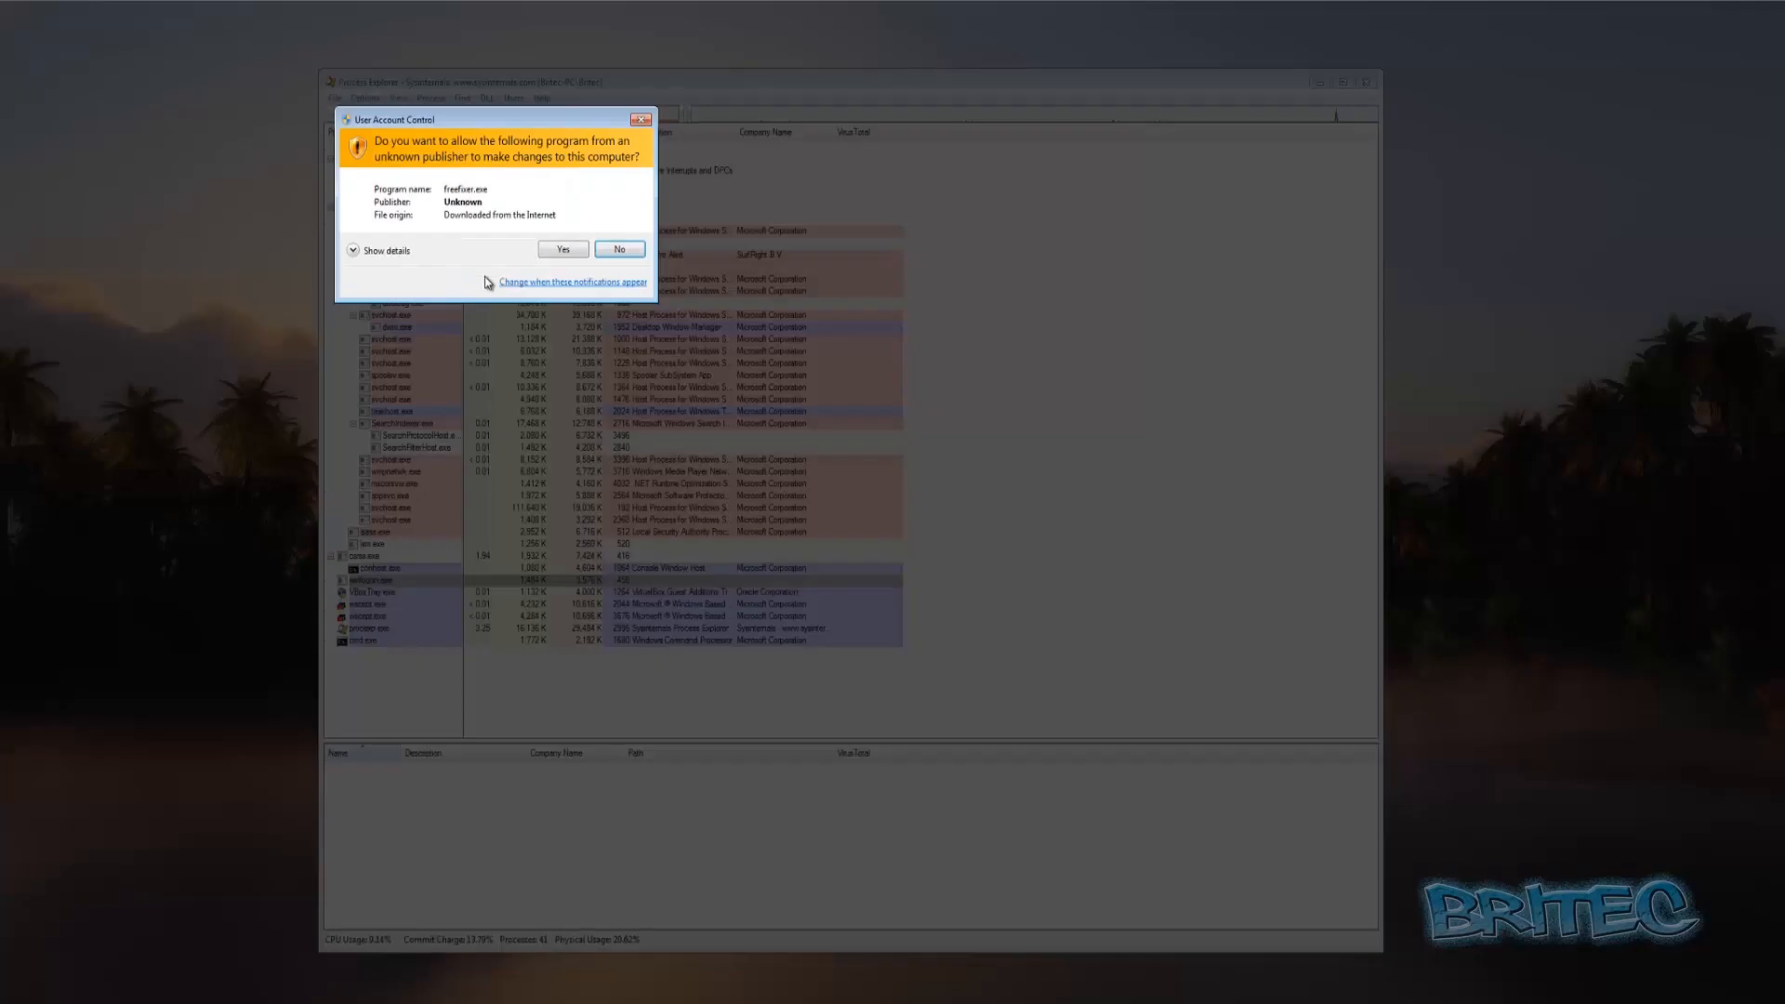
left_click(565, 250)
Reposition the FreeFixer window, scan the computer and enlarge the window for the results.
left_click_drag(1023, 317, 788, 300)
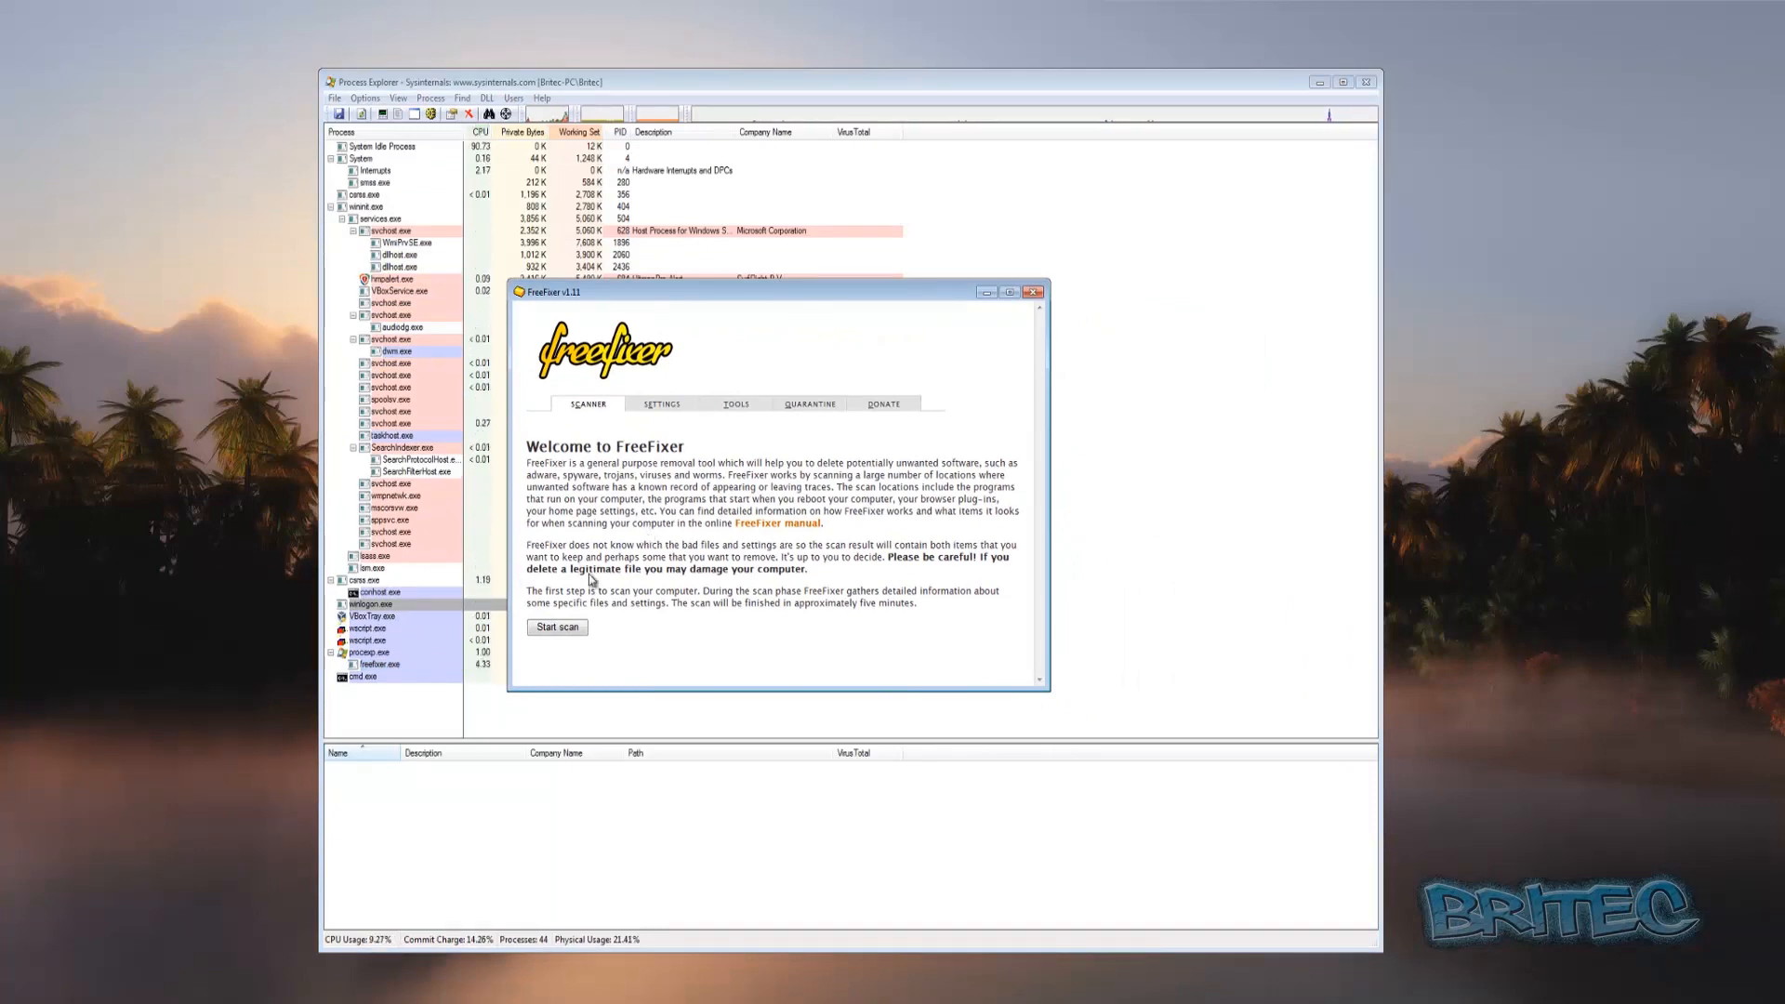
left_click(569, 628)
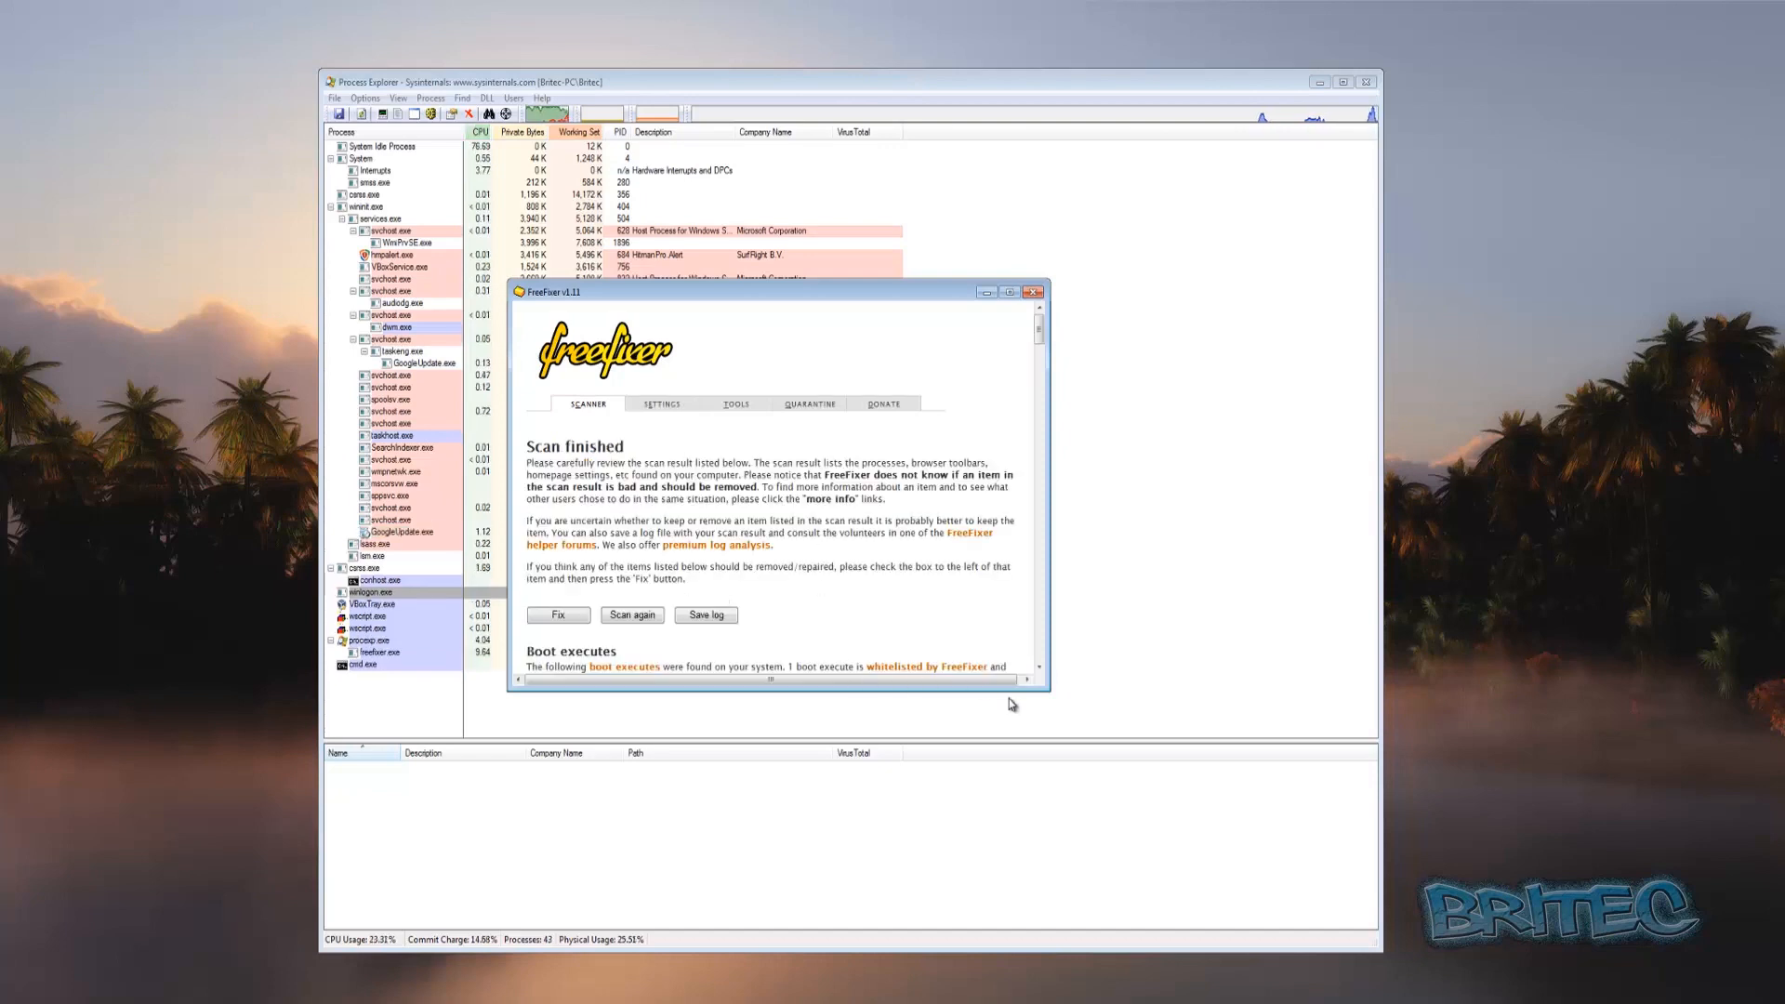
left_click_drag(1048, 689, 1100, 742)
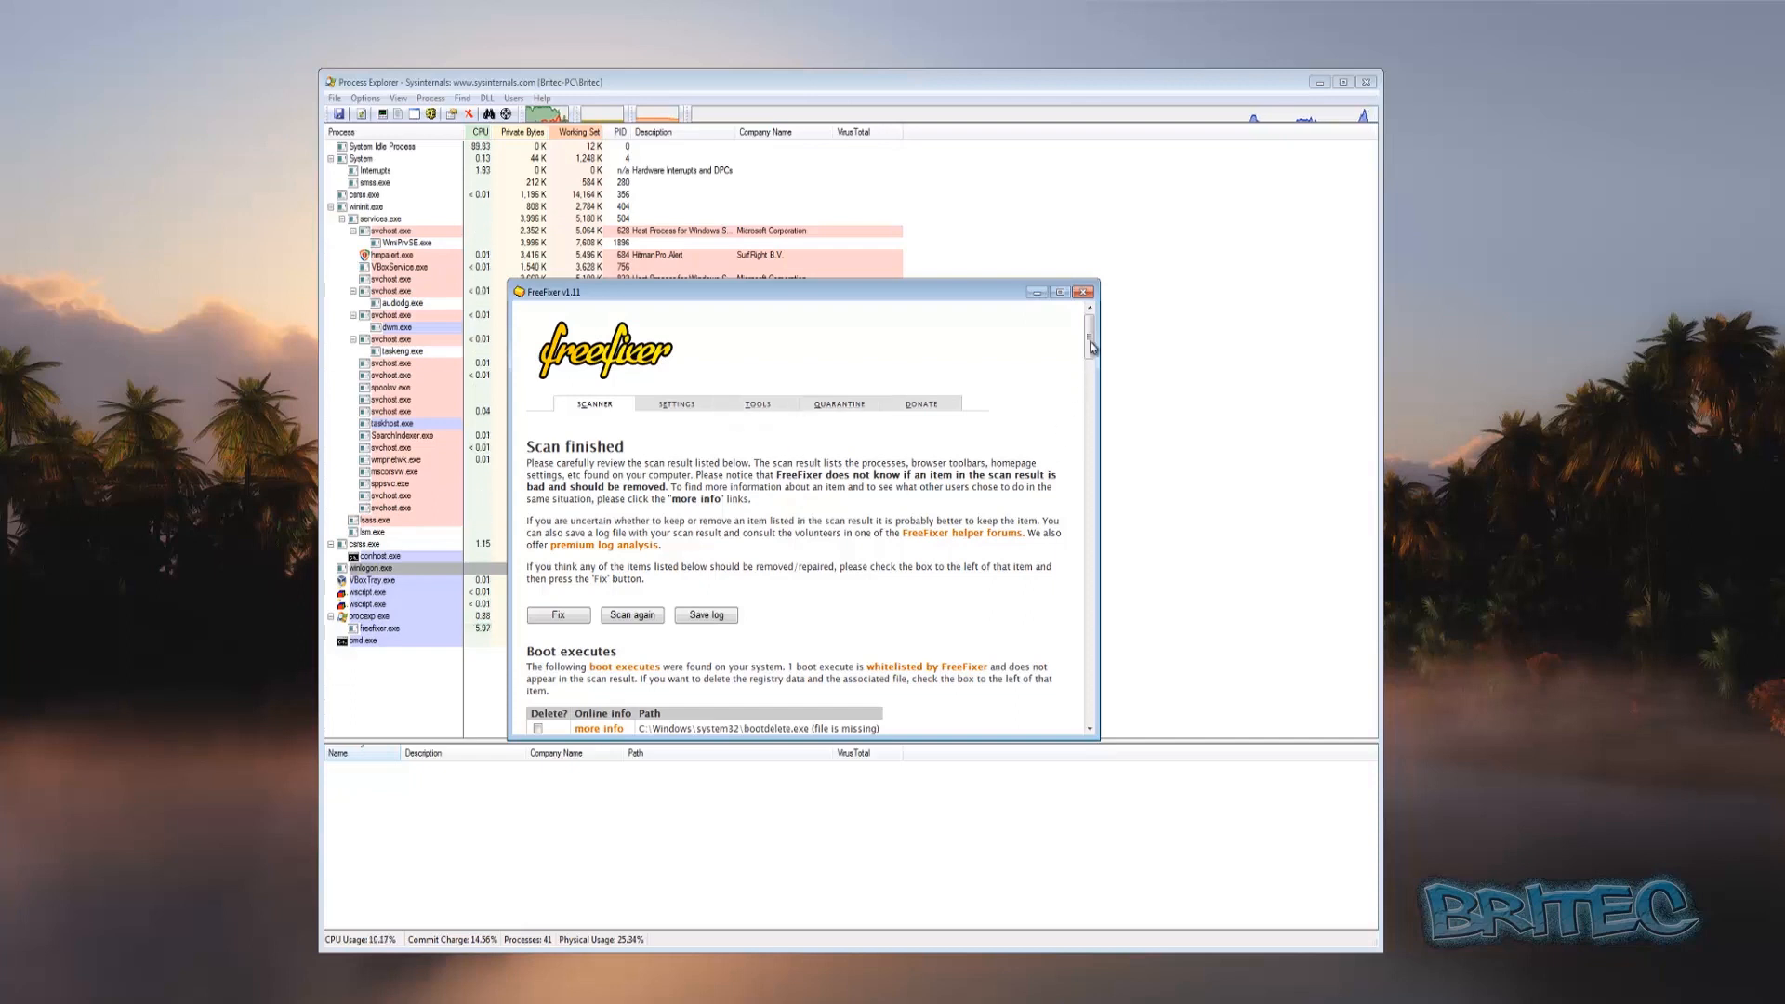
Mark the autostart shortcuts icyddjizgi..vbs, siandwhdxf..vbs and ???.exe for deletion in the FreeFixer scan results.
left_click_drag(1092, 347, 1090, 376)
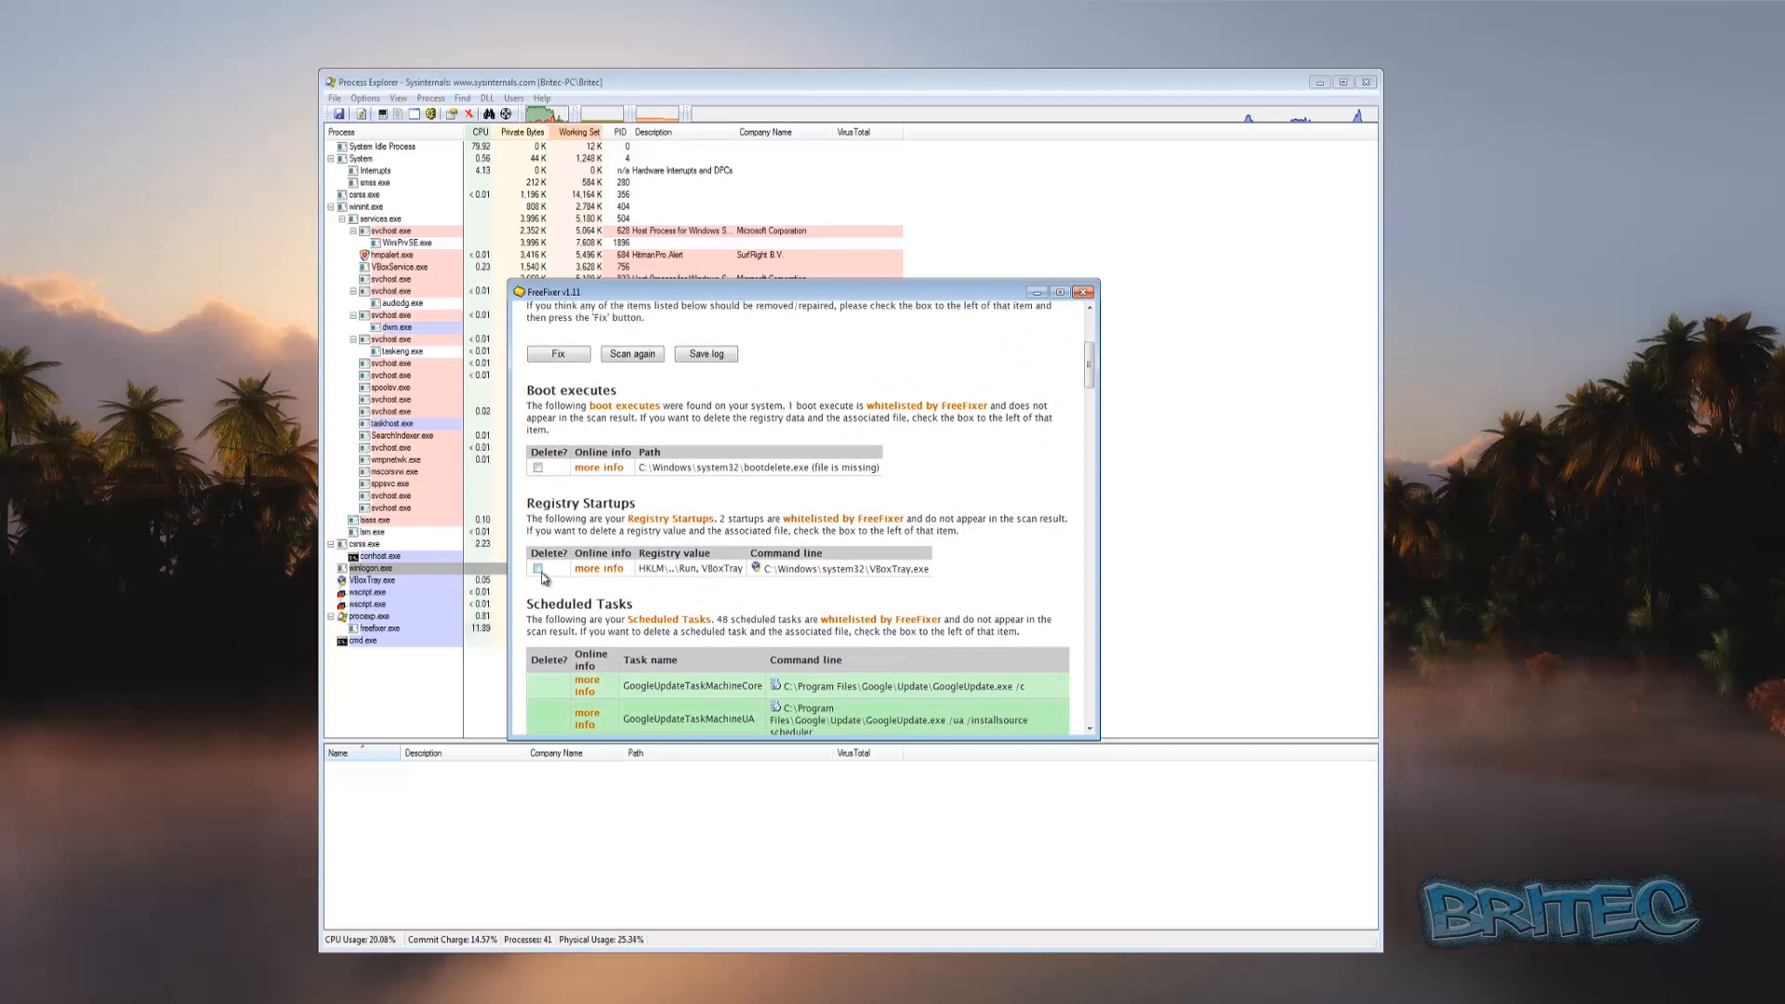
scroll(866, 572, "down", 1)
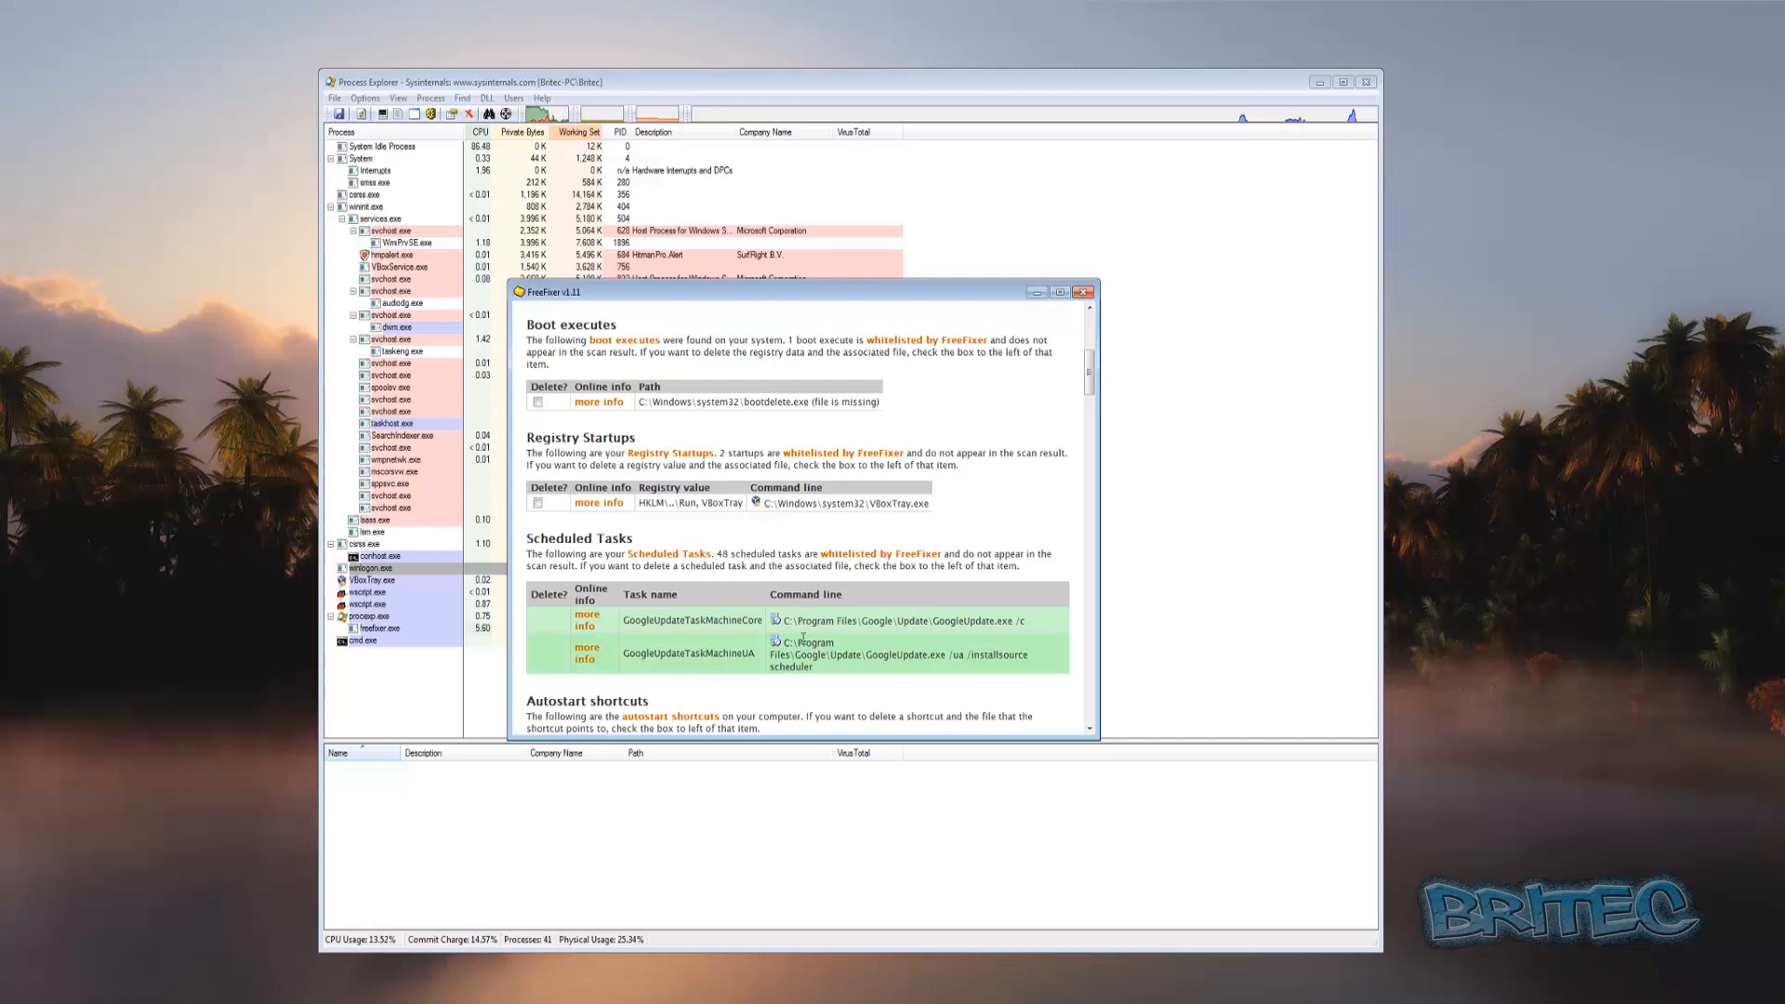
scroll(802, 638, "down", 3)
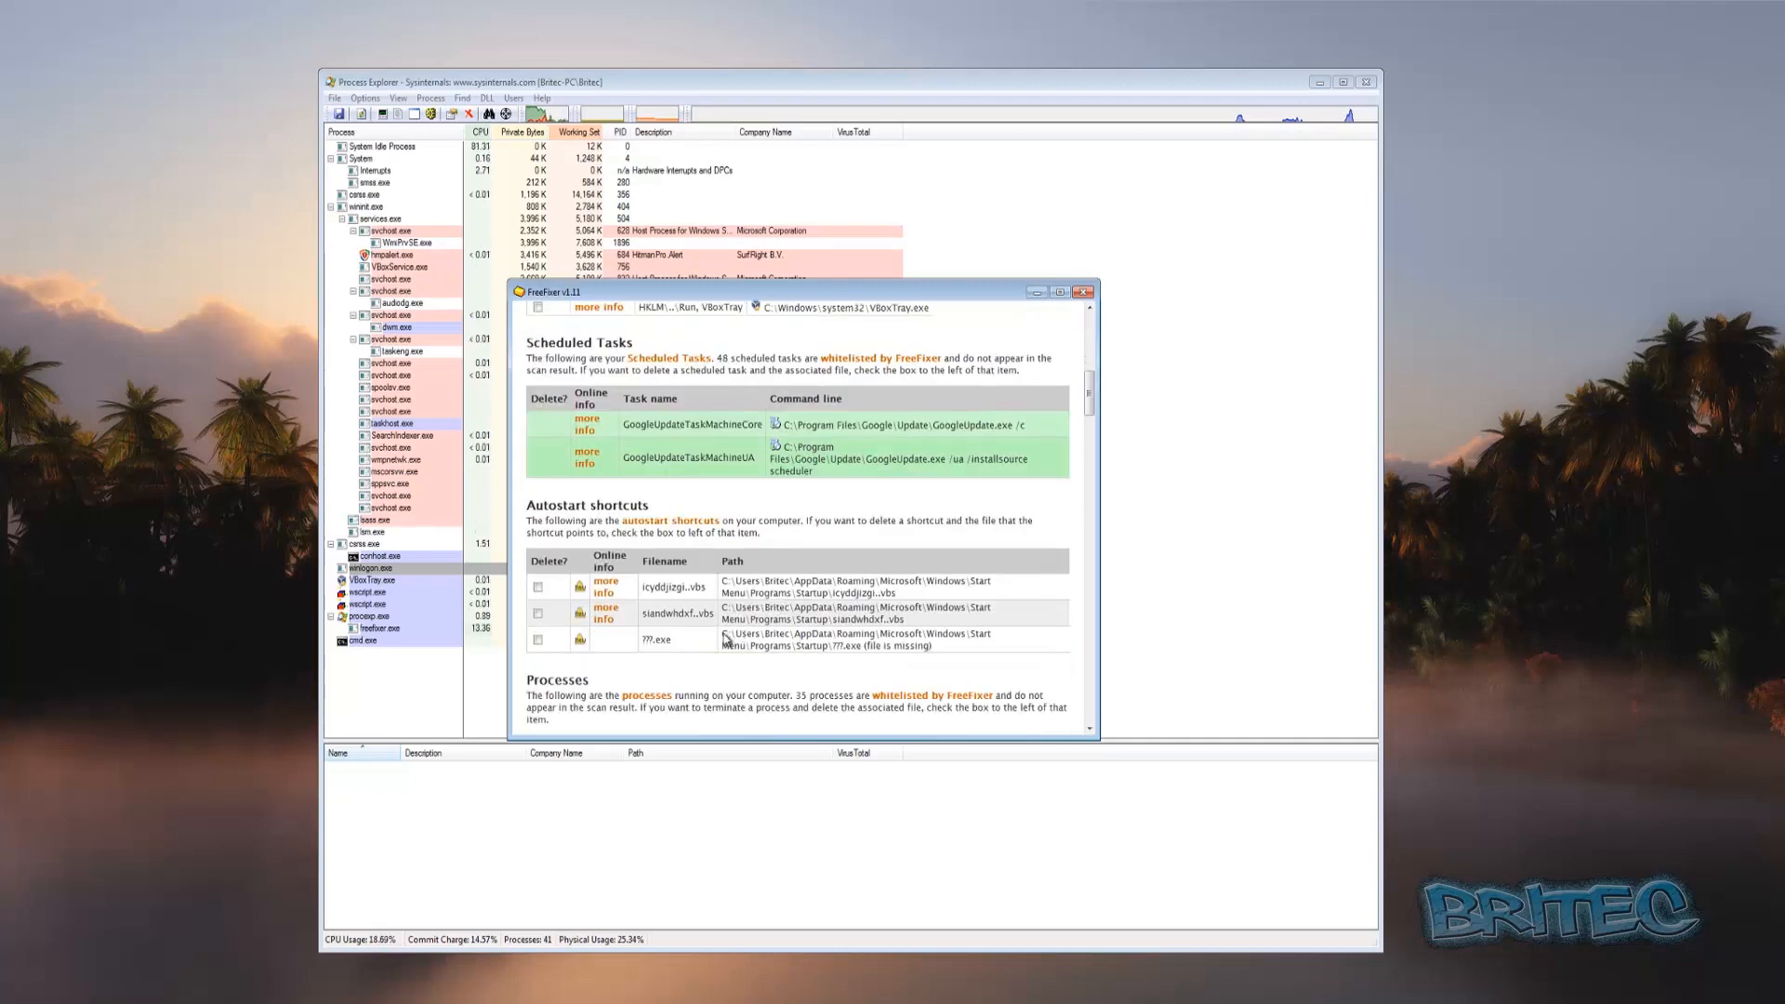
left_click(537, 586)
left_click(537, 613)
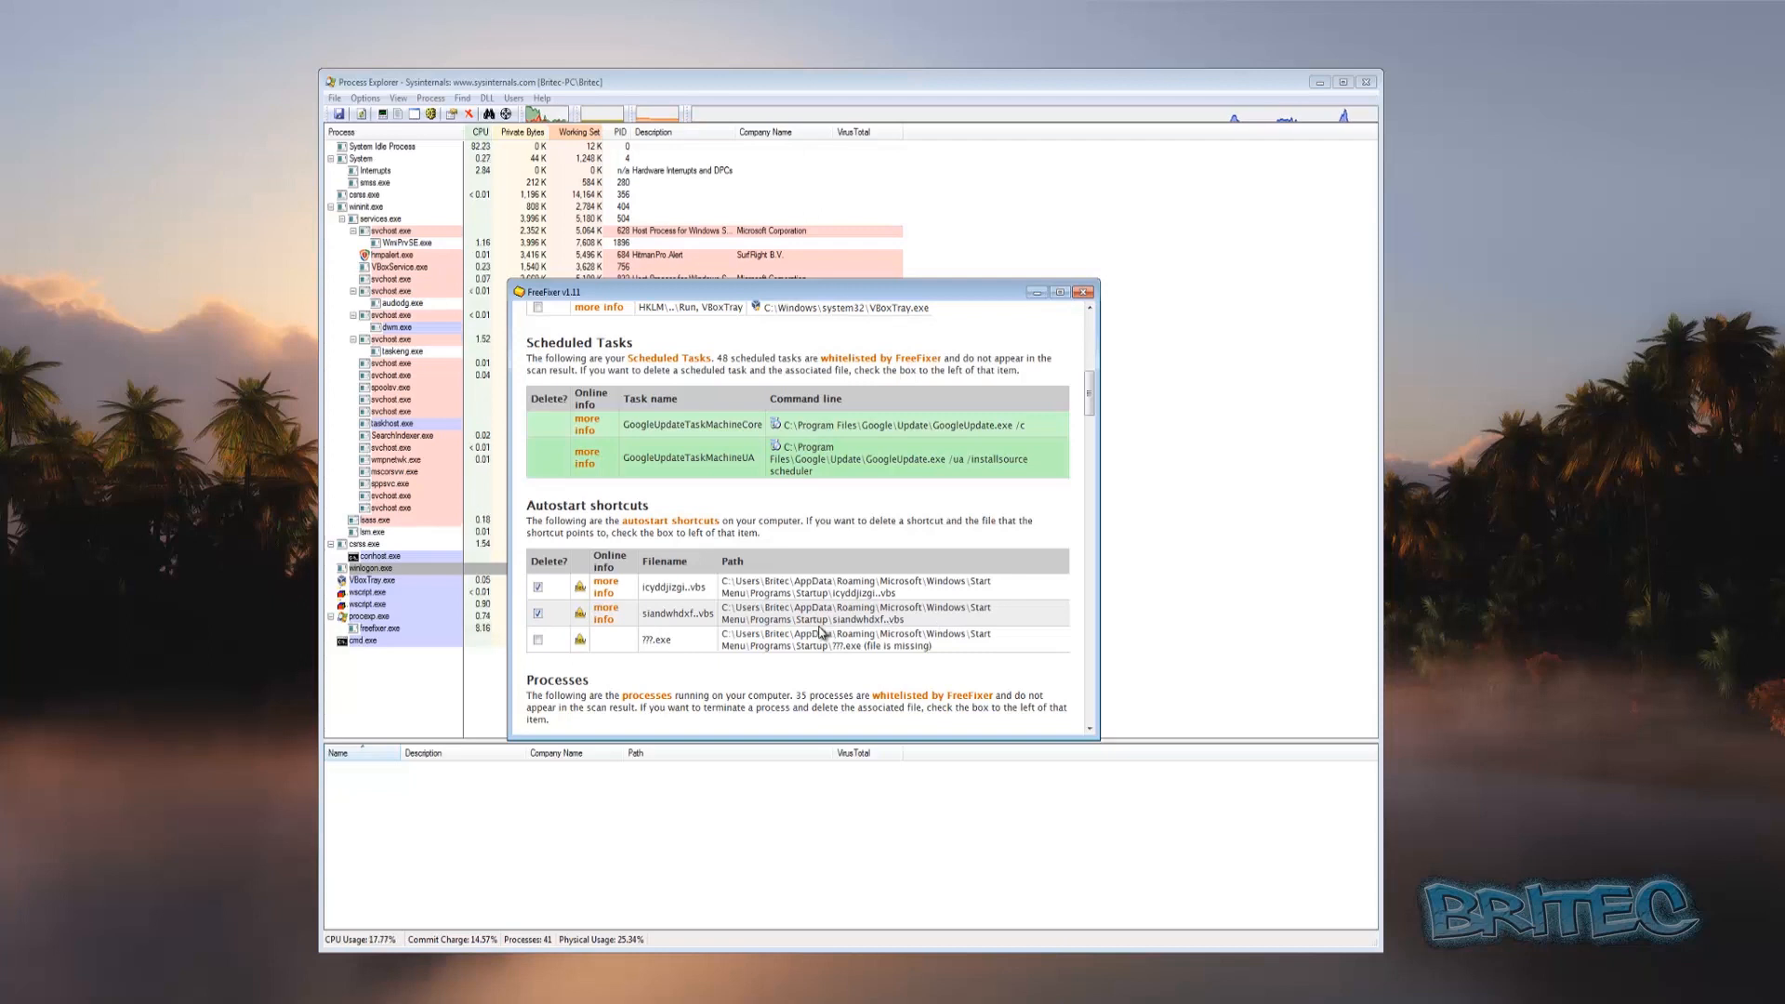
left_click_drag(907, 620, 833, 621)
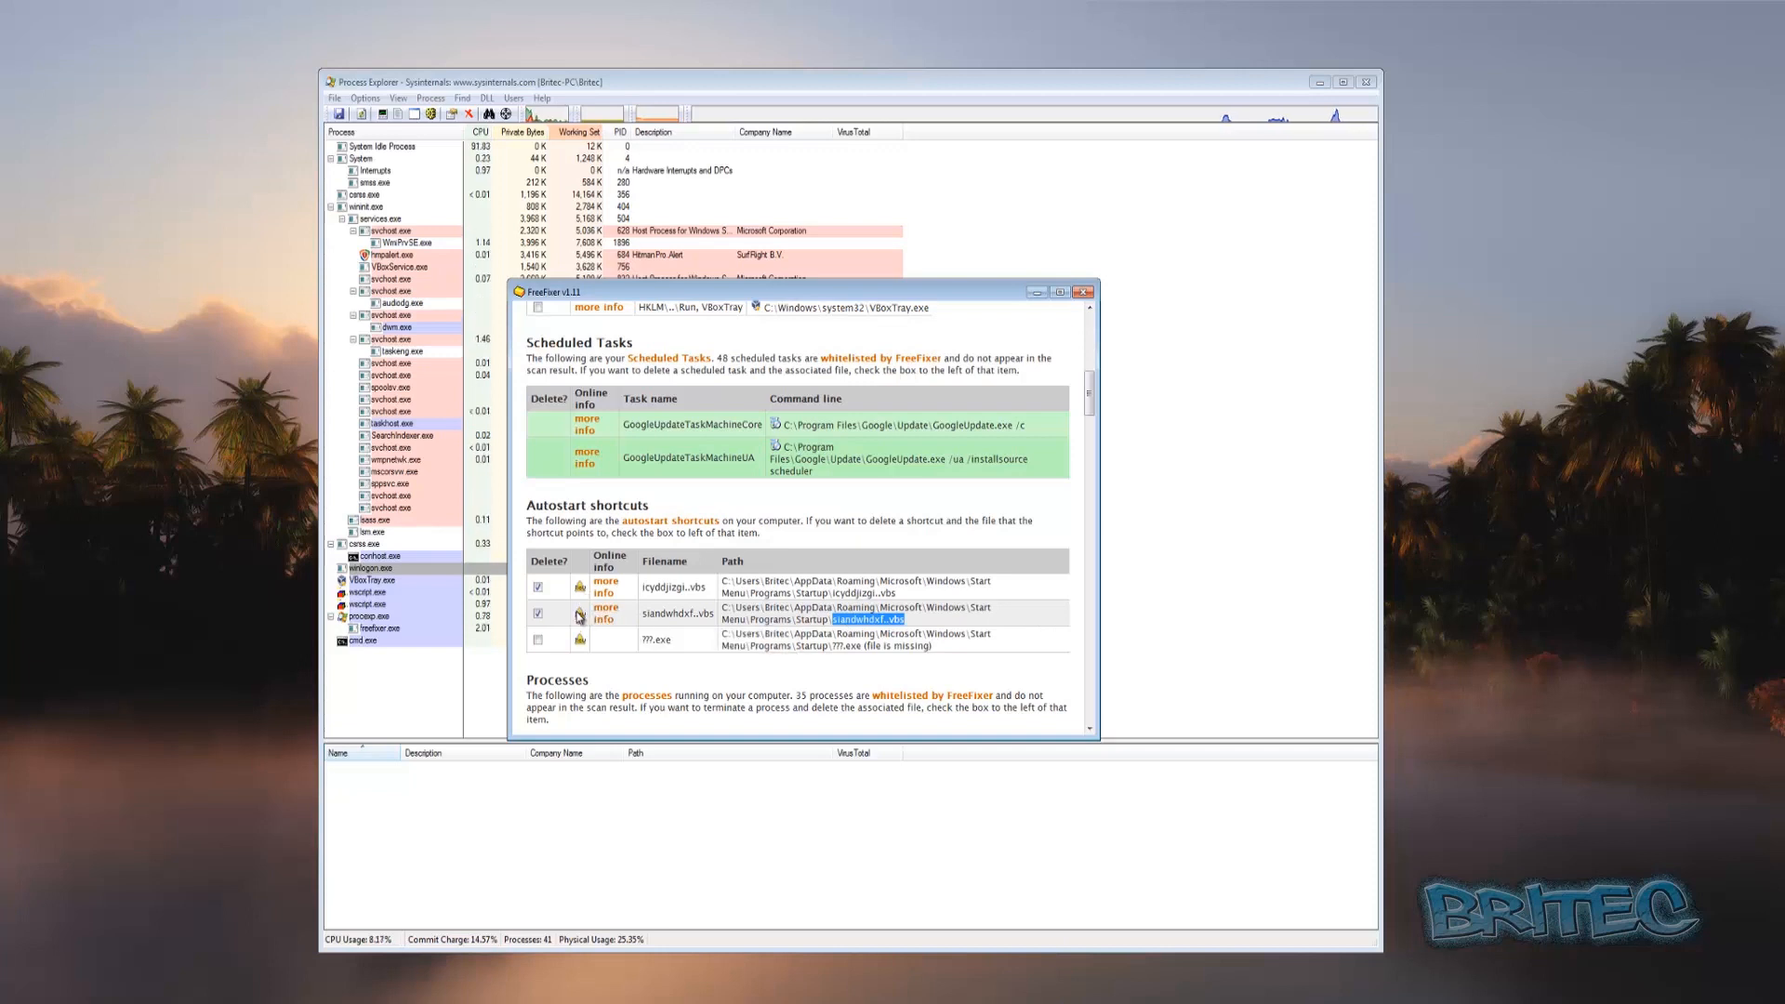
left_click(537, 641)
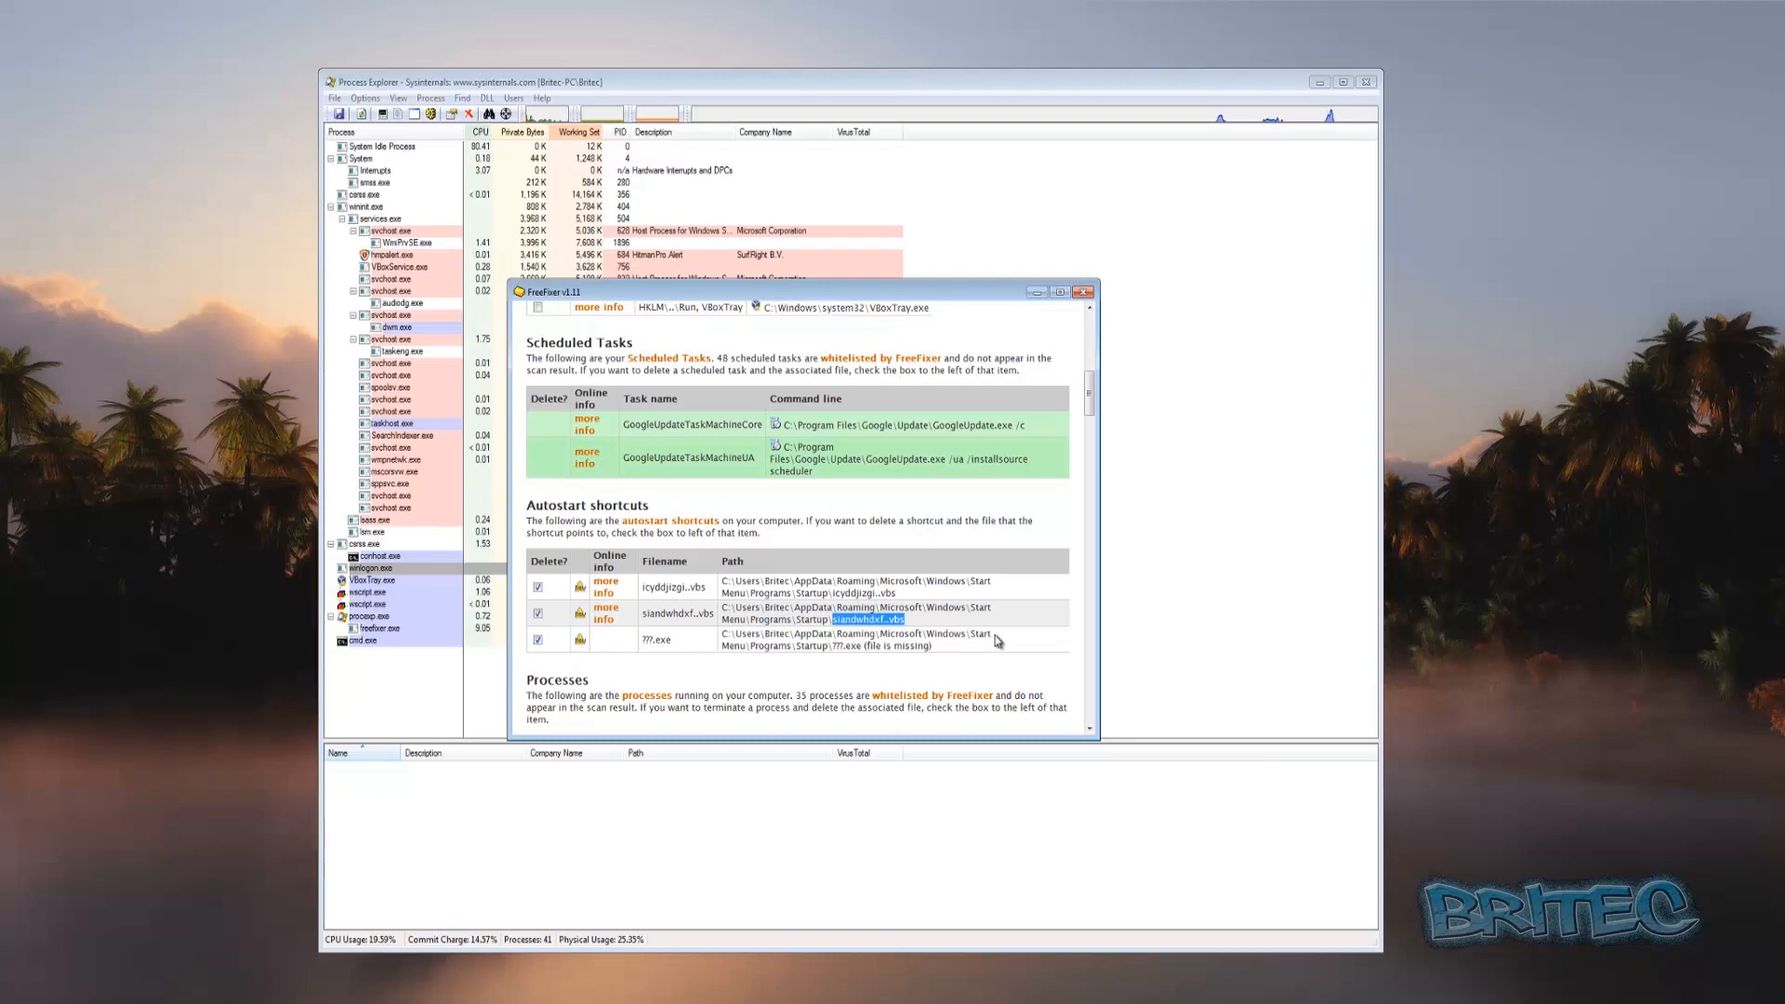
Review the Processes, Services, Svchost.exe Modules, Application modules and Drivers sections of the FreeFixer scan results for suspicious entries.
scroll(998, 642, "down", 3)
scroll(887, 635, "down", 4)
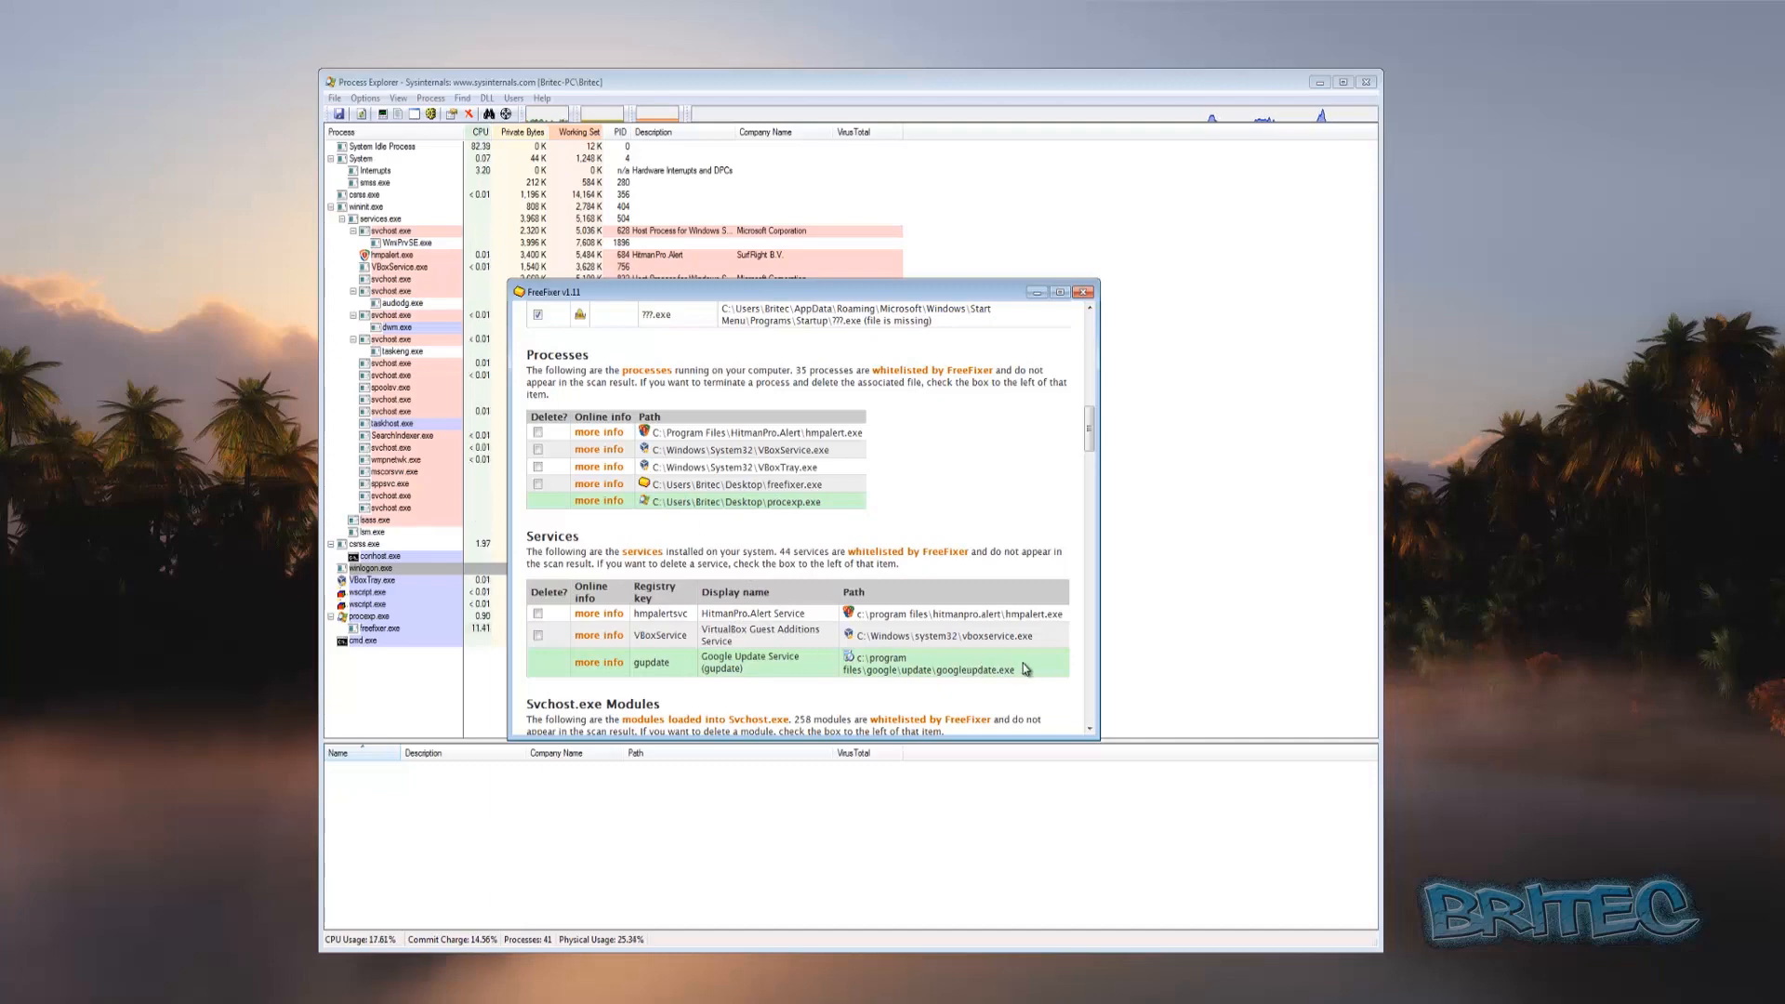
scroll(1022, 668, "down", 3)
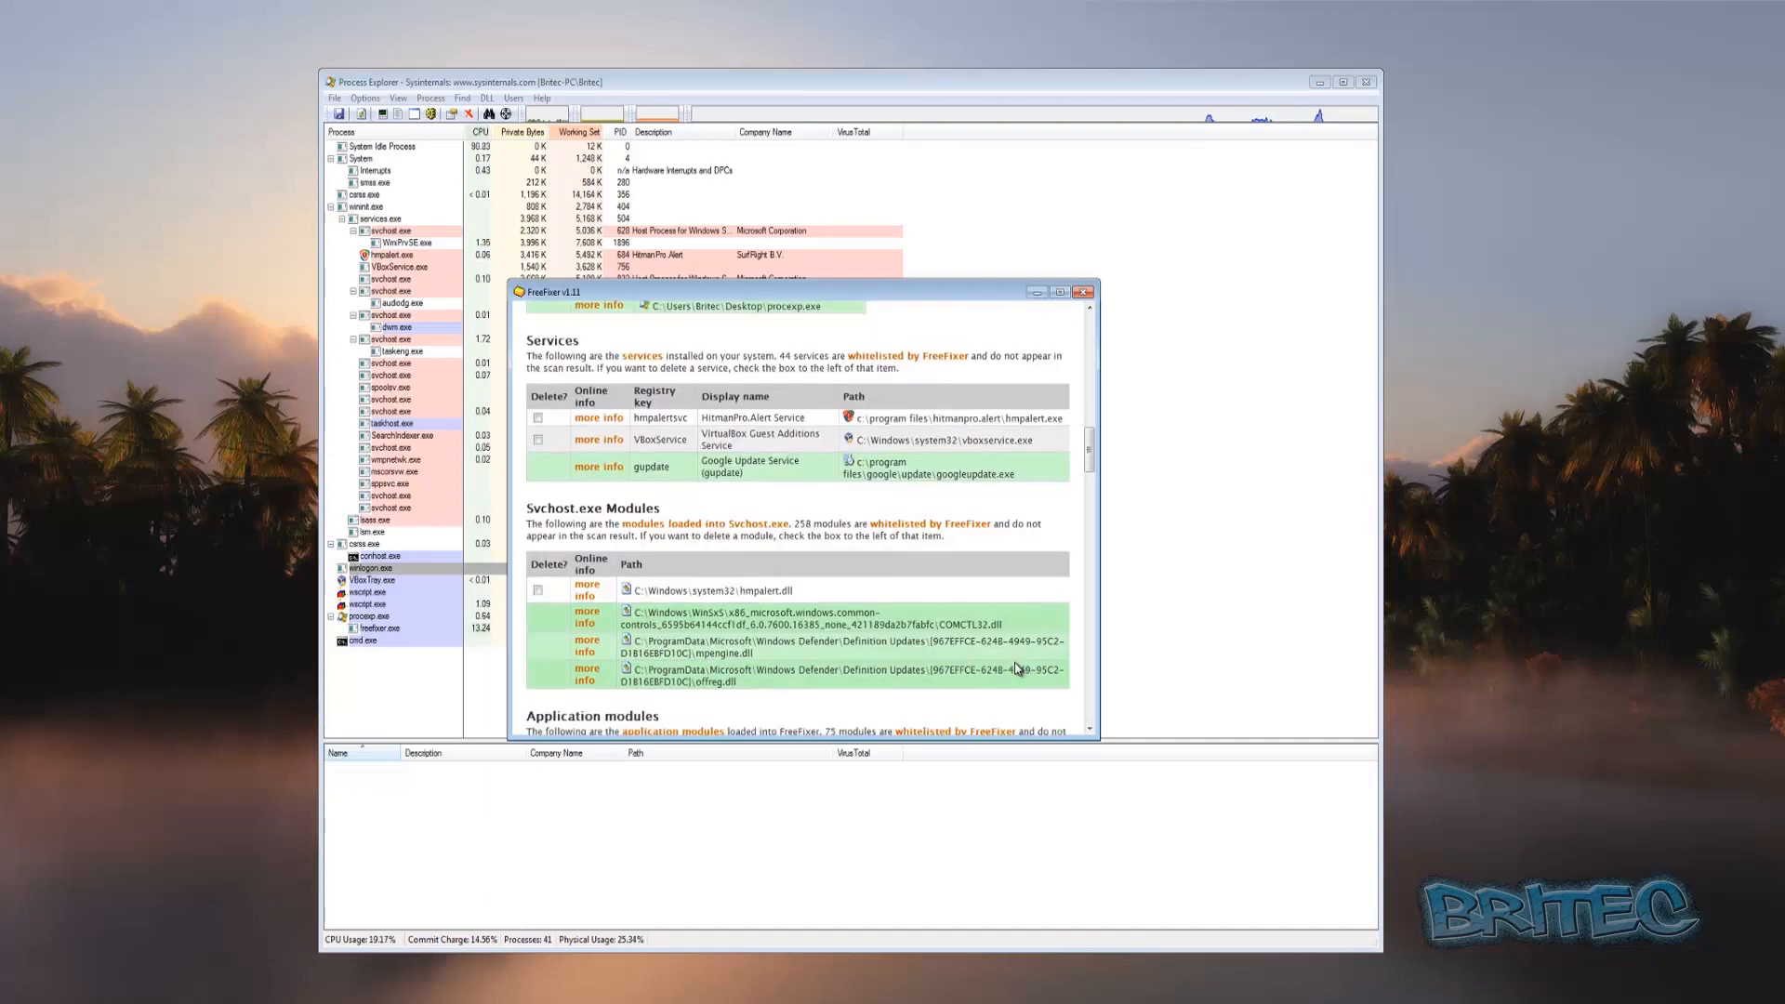
scroll(1018, 669, "down", 2)
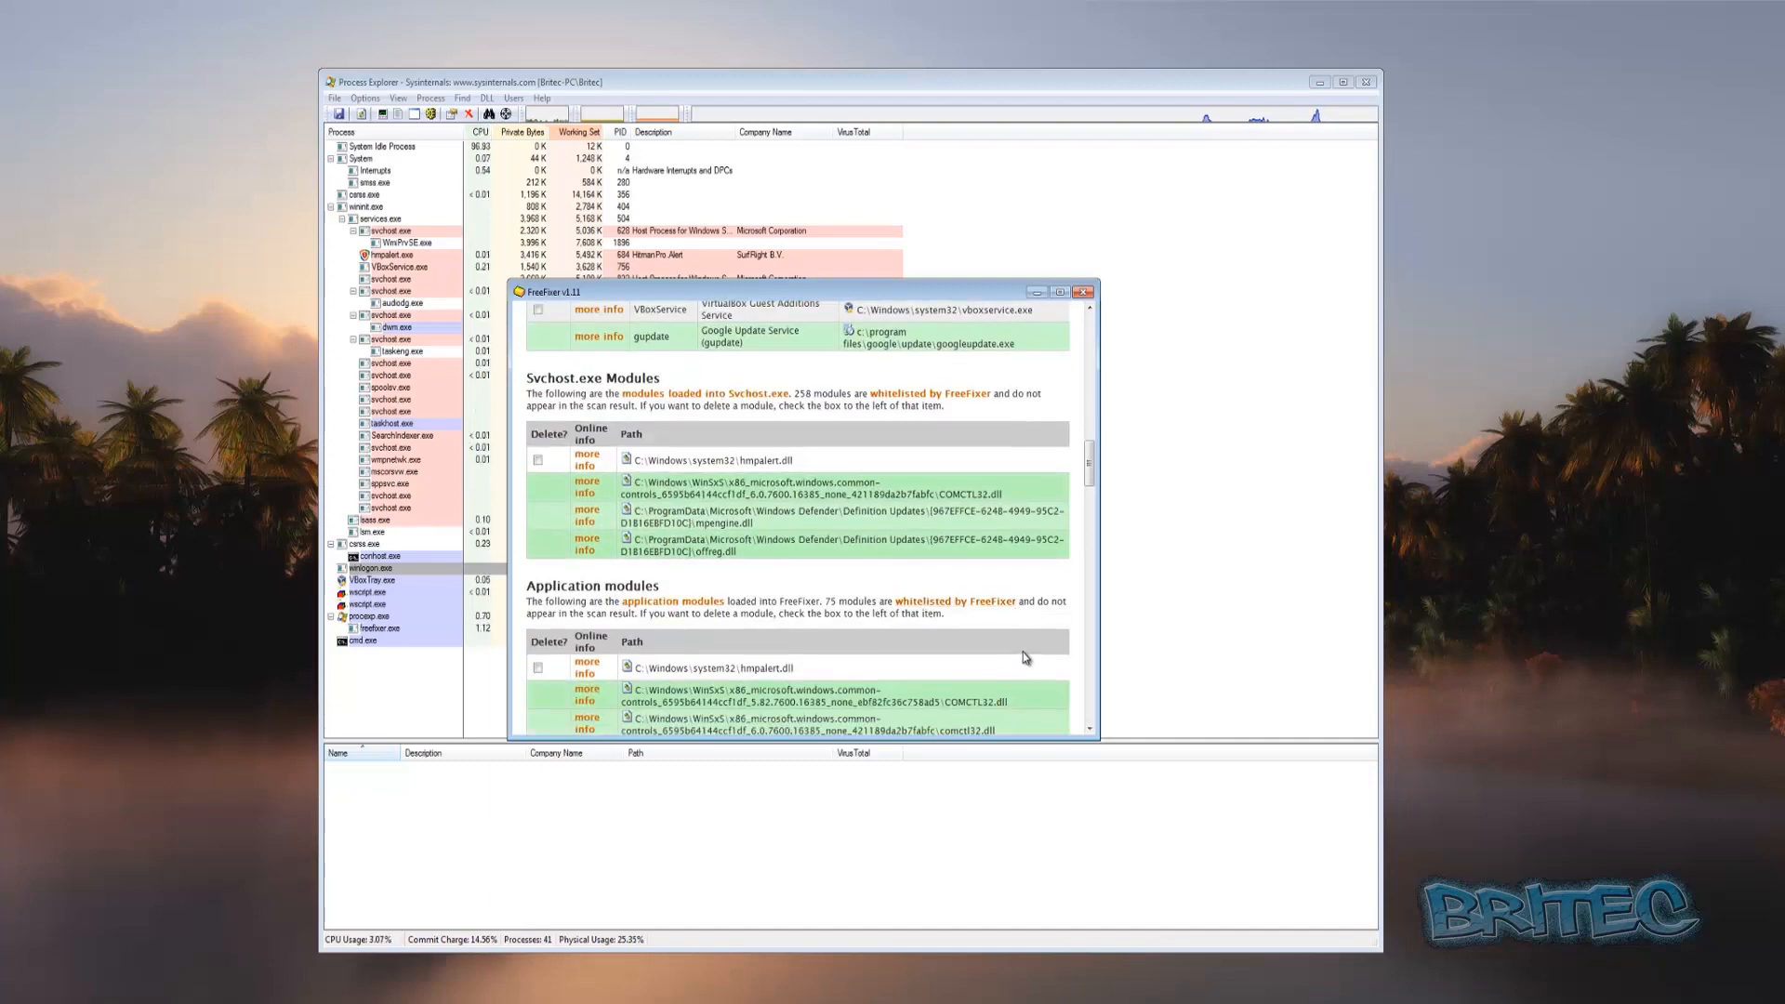
scroll(1023, 651, "down", 4)
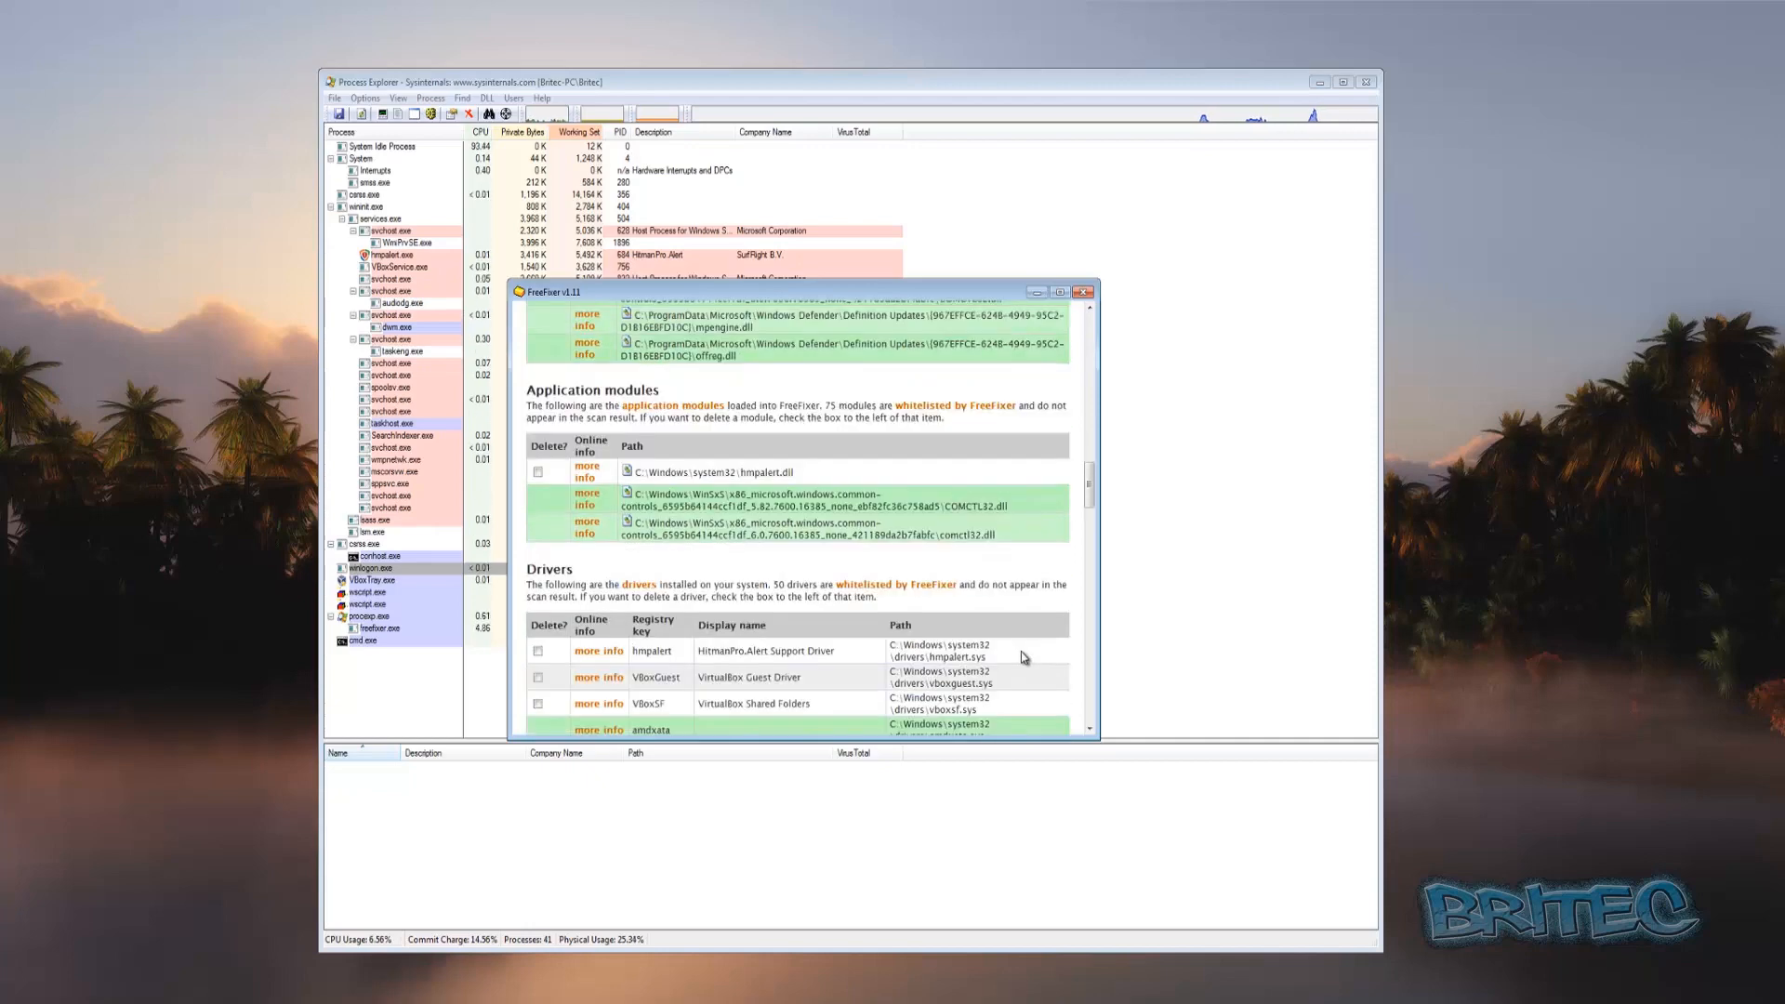
scroll(846, 599, "down", 4)
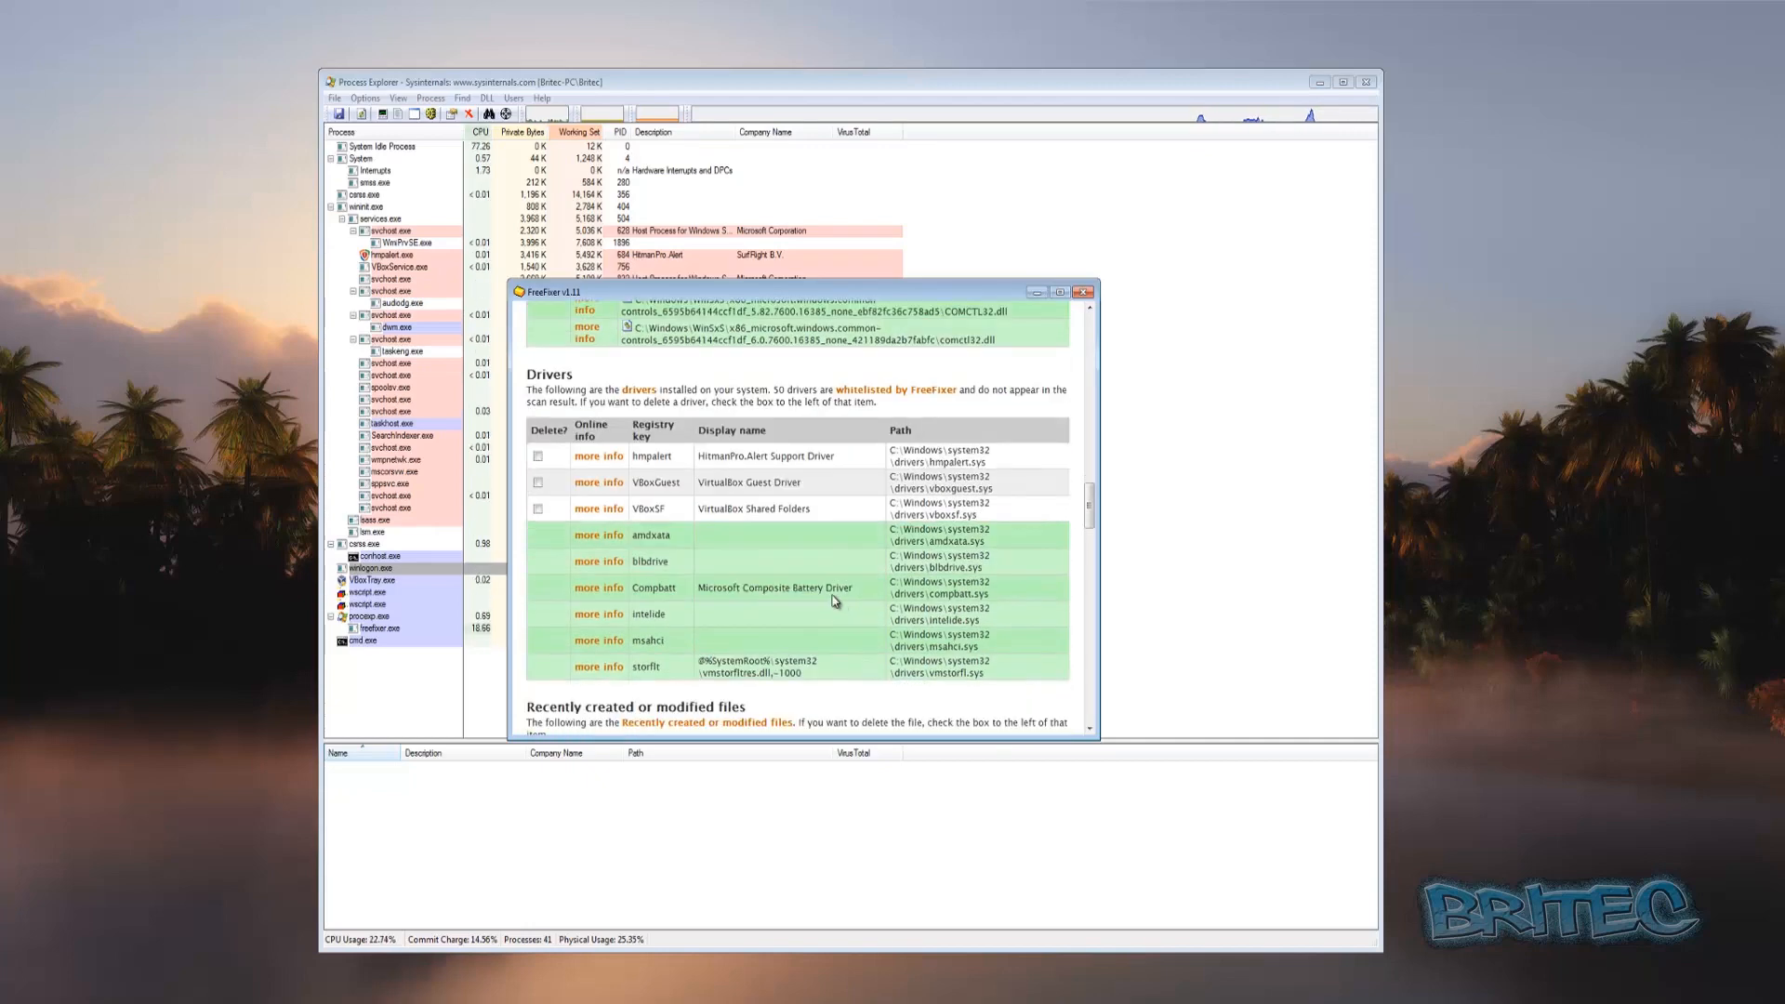
scroll(815, 600, "down", 3)
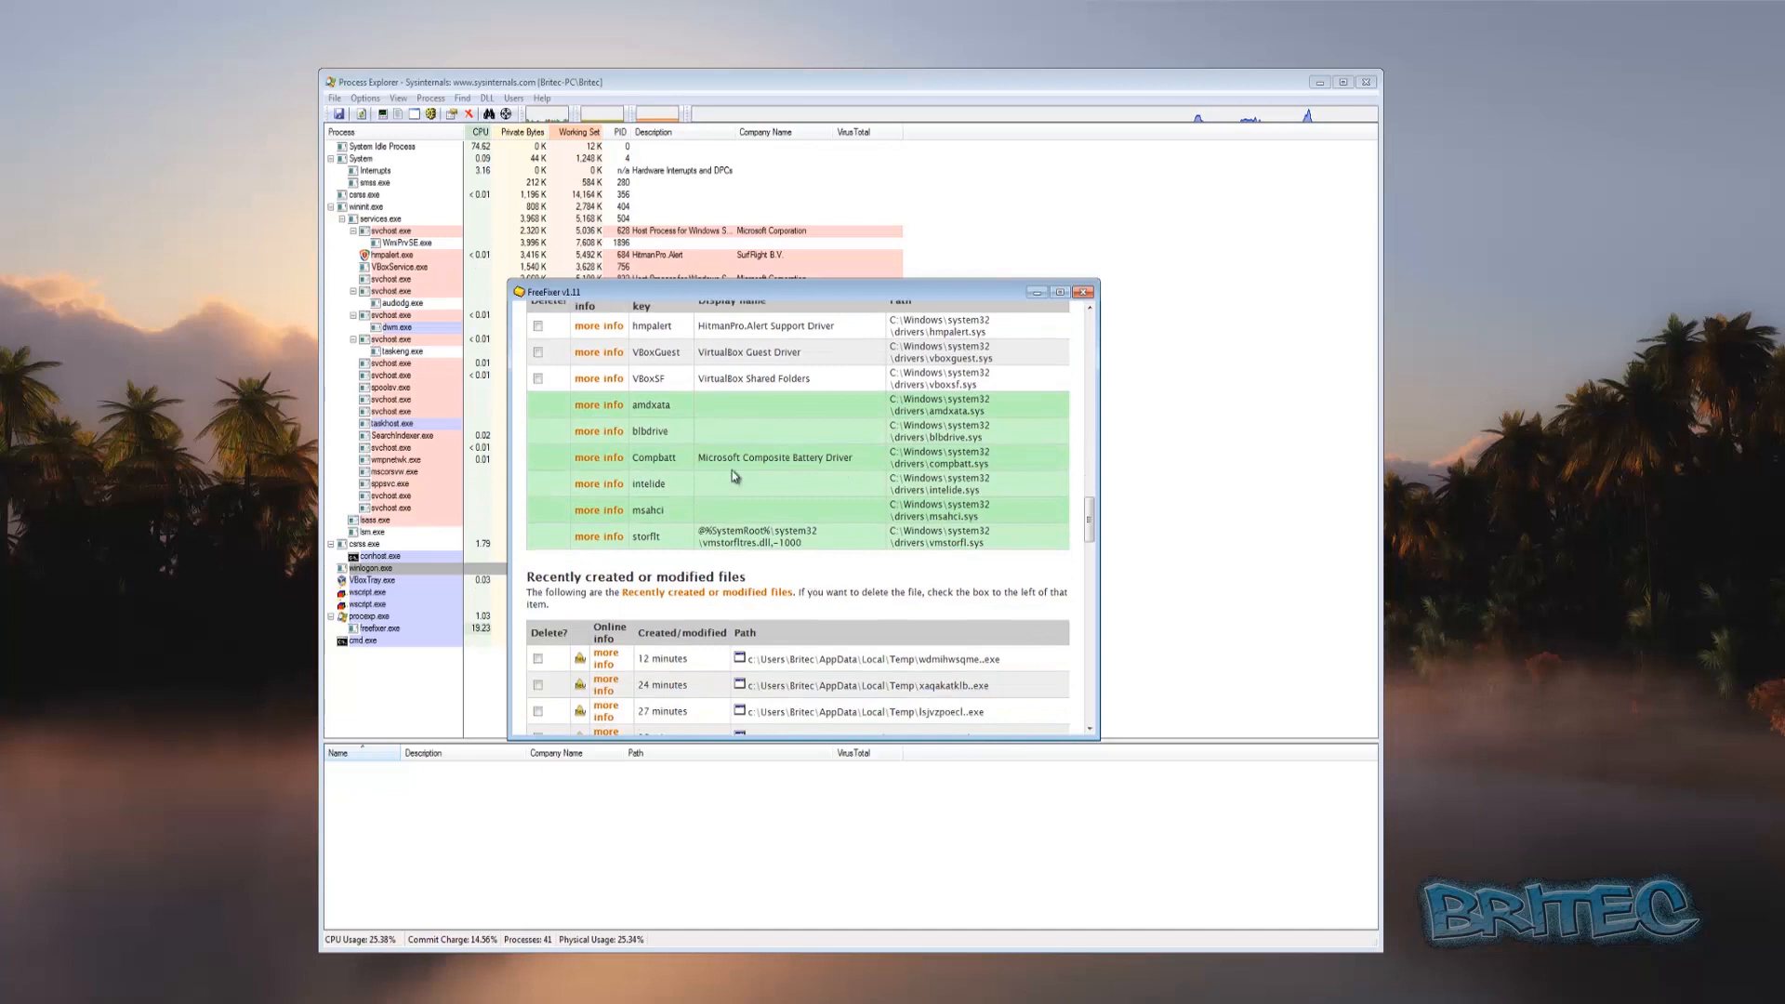
scroll(874, 541, "down", 7)
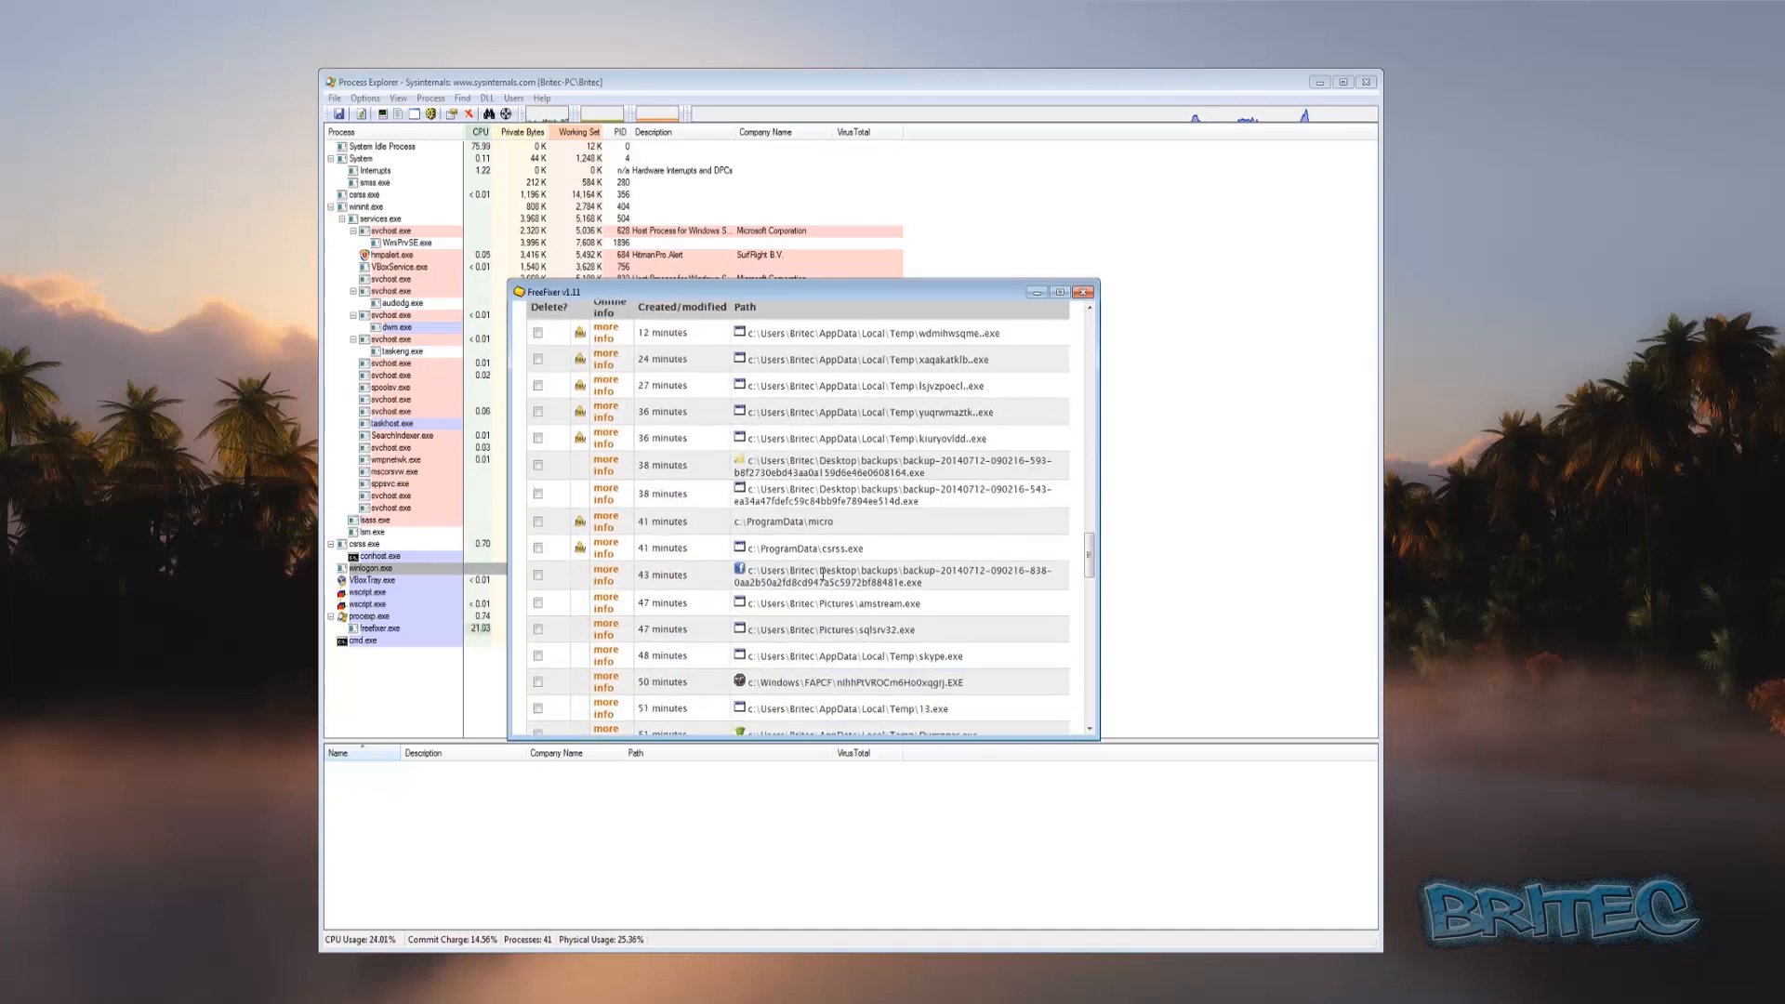
Under Recently created or modified files, mark the five Temp executables wdmihwsqme..exe through kiuryovldd..exe and the two 38-minute-old Desktop backups for deletion.
scroll(558, 355, "up", 1)
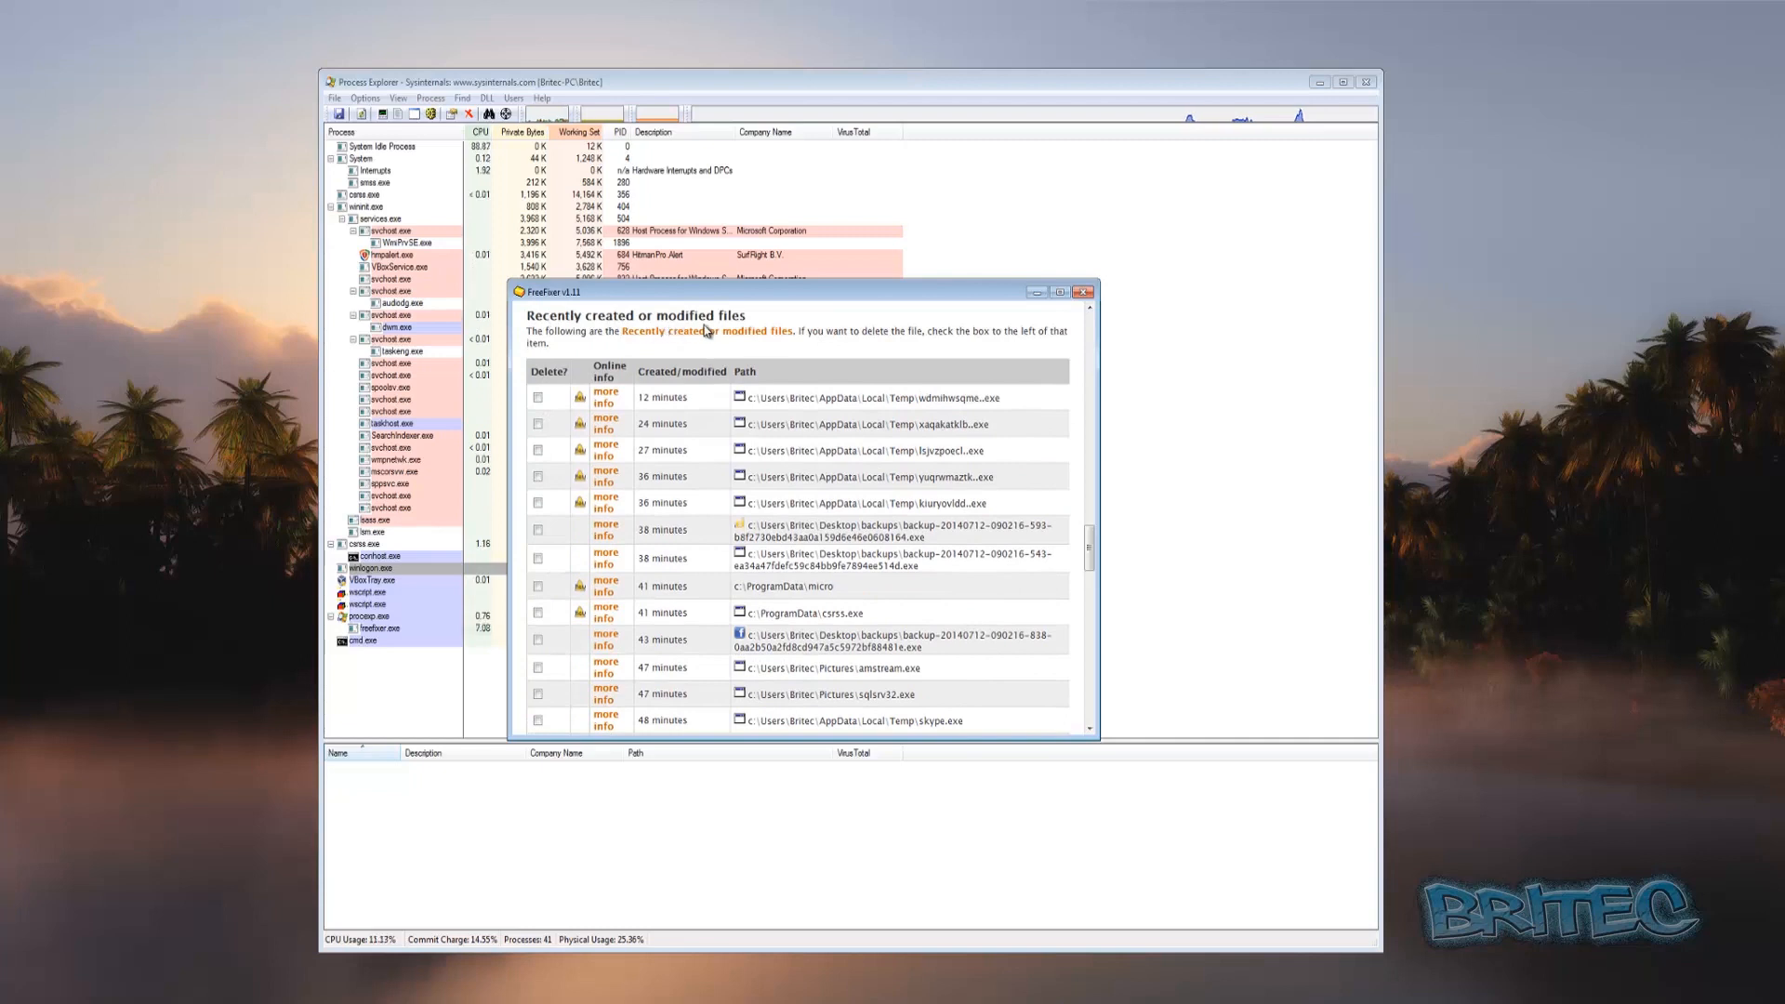
left_click(538, 397)
left_click(537, 423)
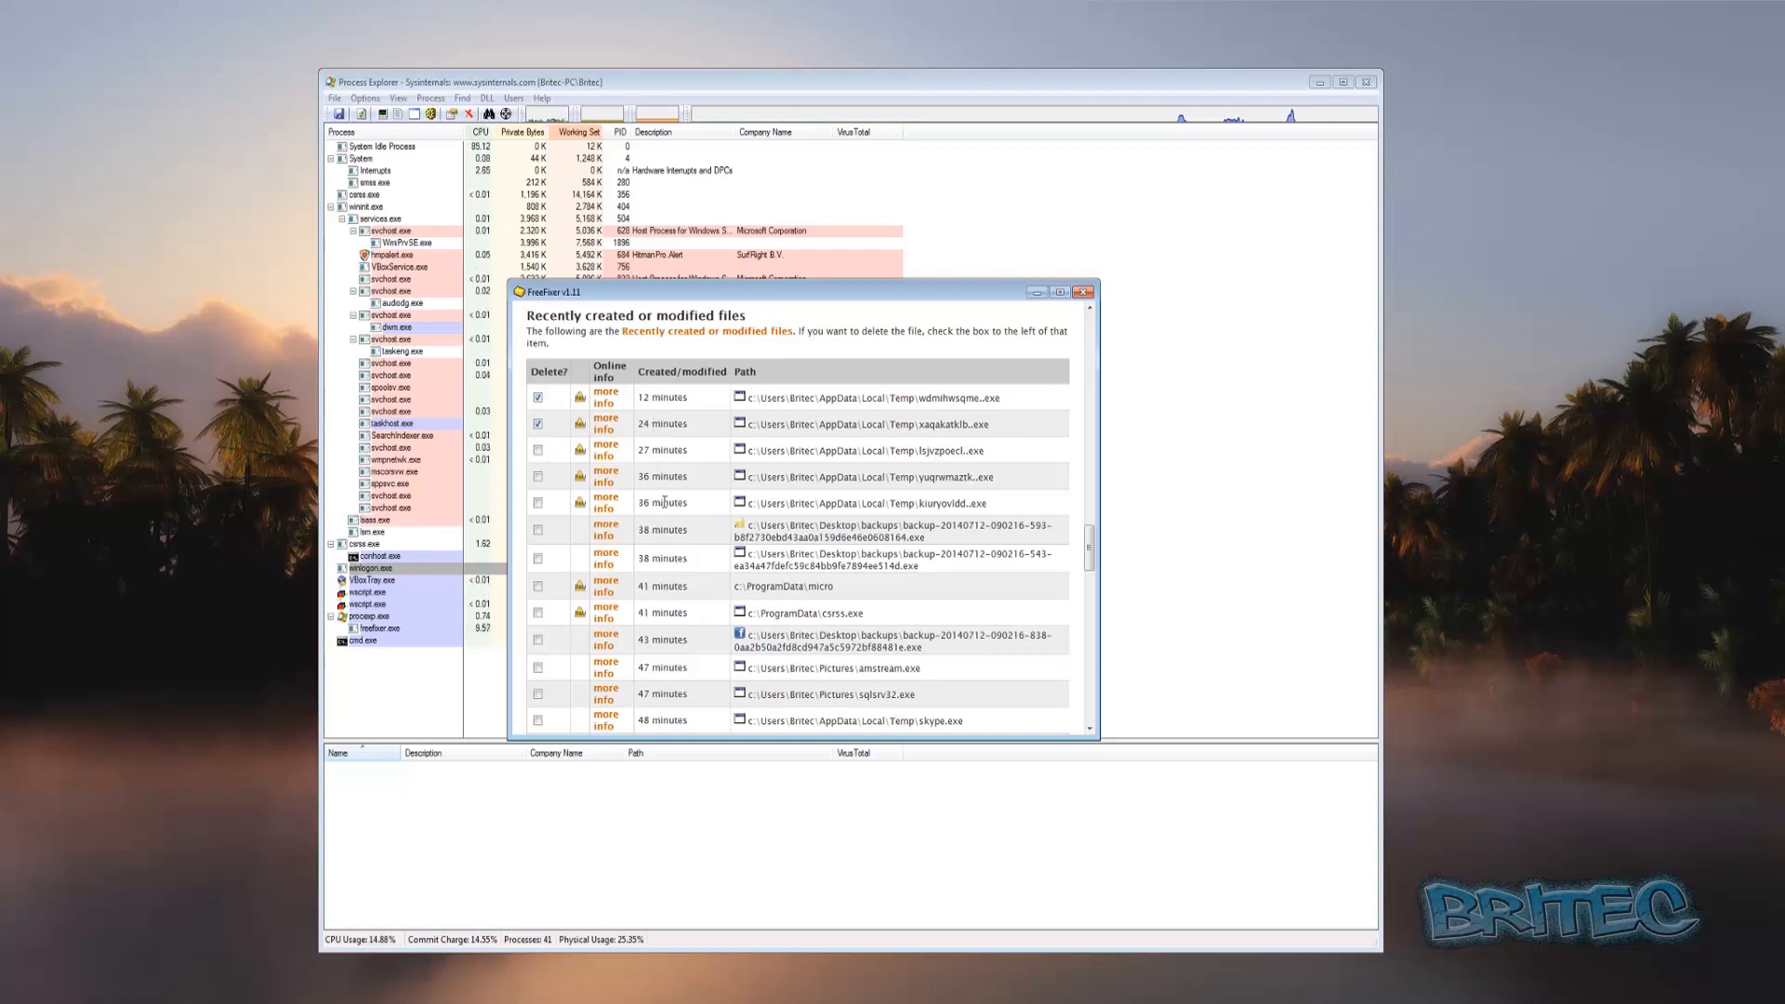
left_click(537, 503)
left_click(538, 561)
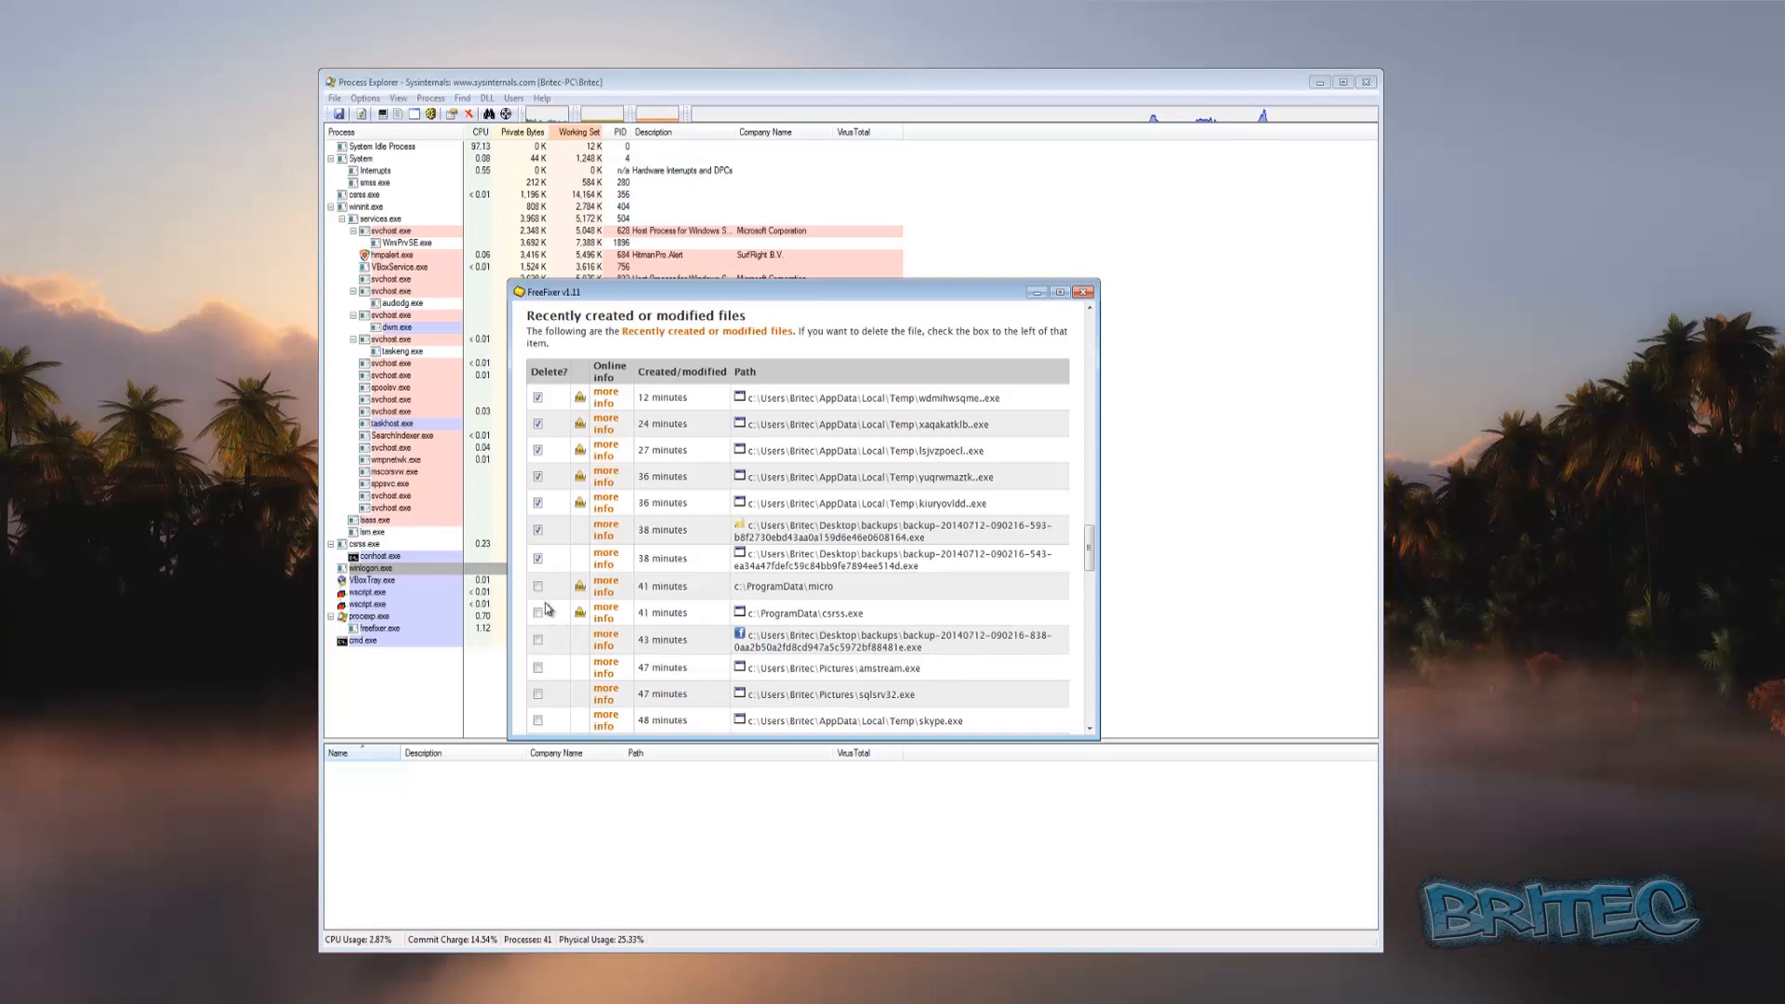
Mark C:\ProgramData\micro, C:\ProgramData\csrss.exe, the 43-minute-old Desktop backup, amstream.exe and sqlsrv32.exe for deletion.
left_click(537, 587)
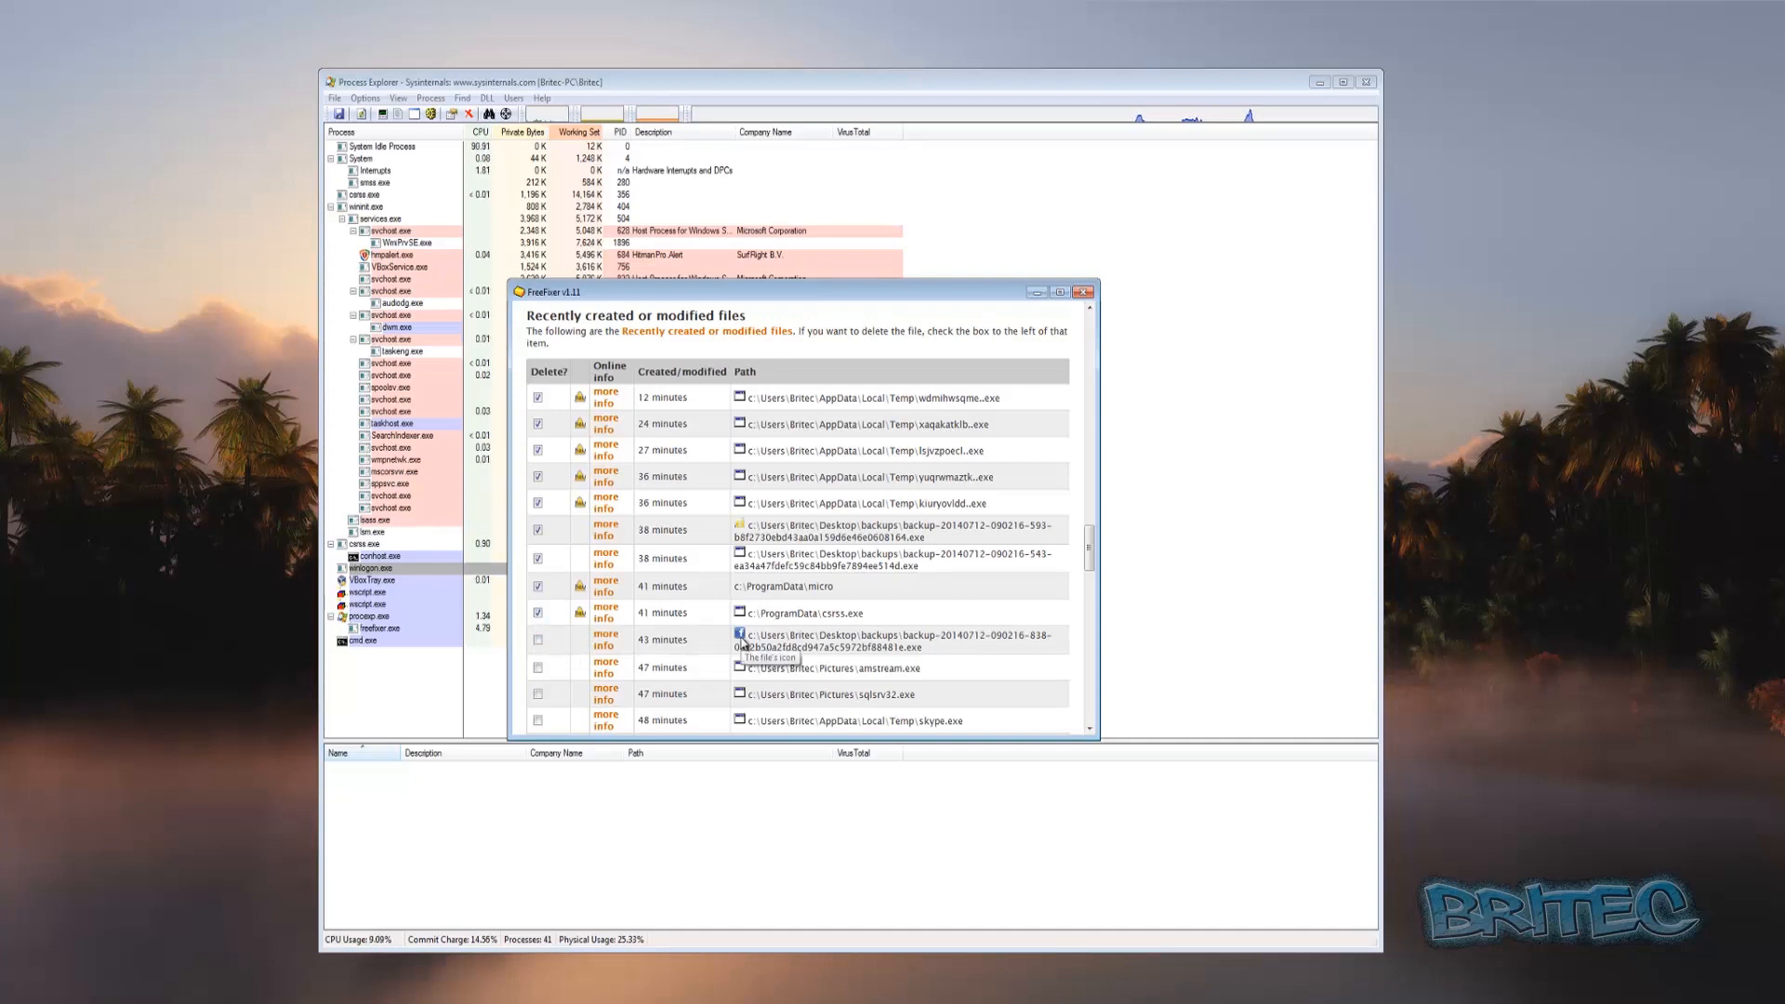
left_click(539, 642)
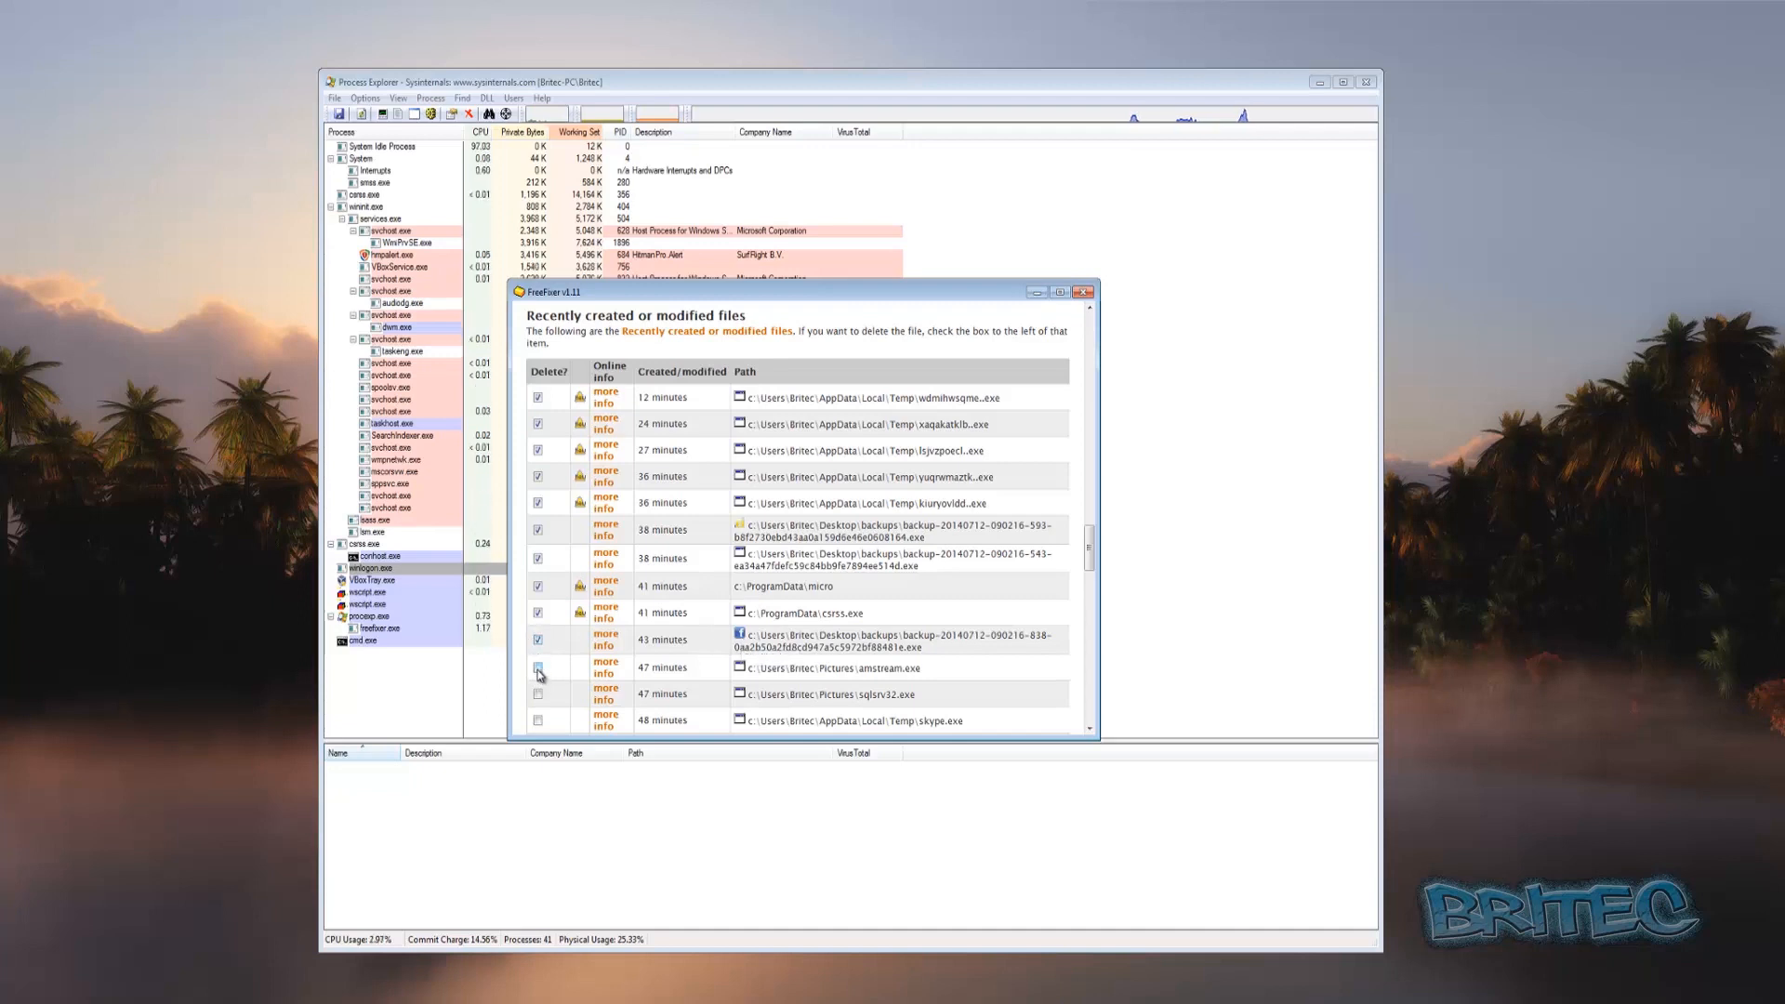
left_click(538, 693)
Mark skype.exe, the .EXE in C:\Windows\FAPCF, 13.exe, Dumpper.exe, Hemin97777.exe, the Roaming google.exe and FAPCF MODZ.exe for deletion.
scroll(567, 688, "down", 3)
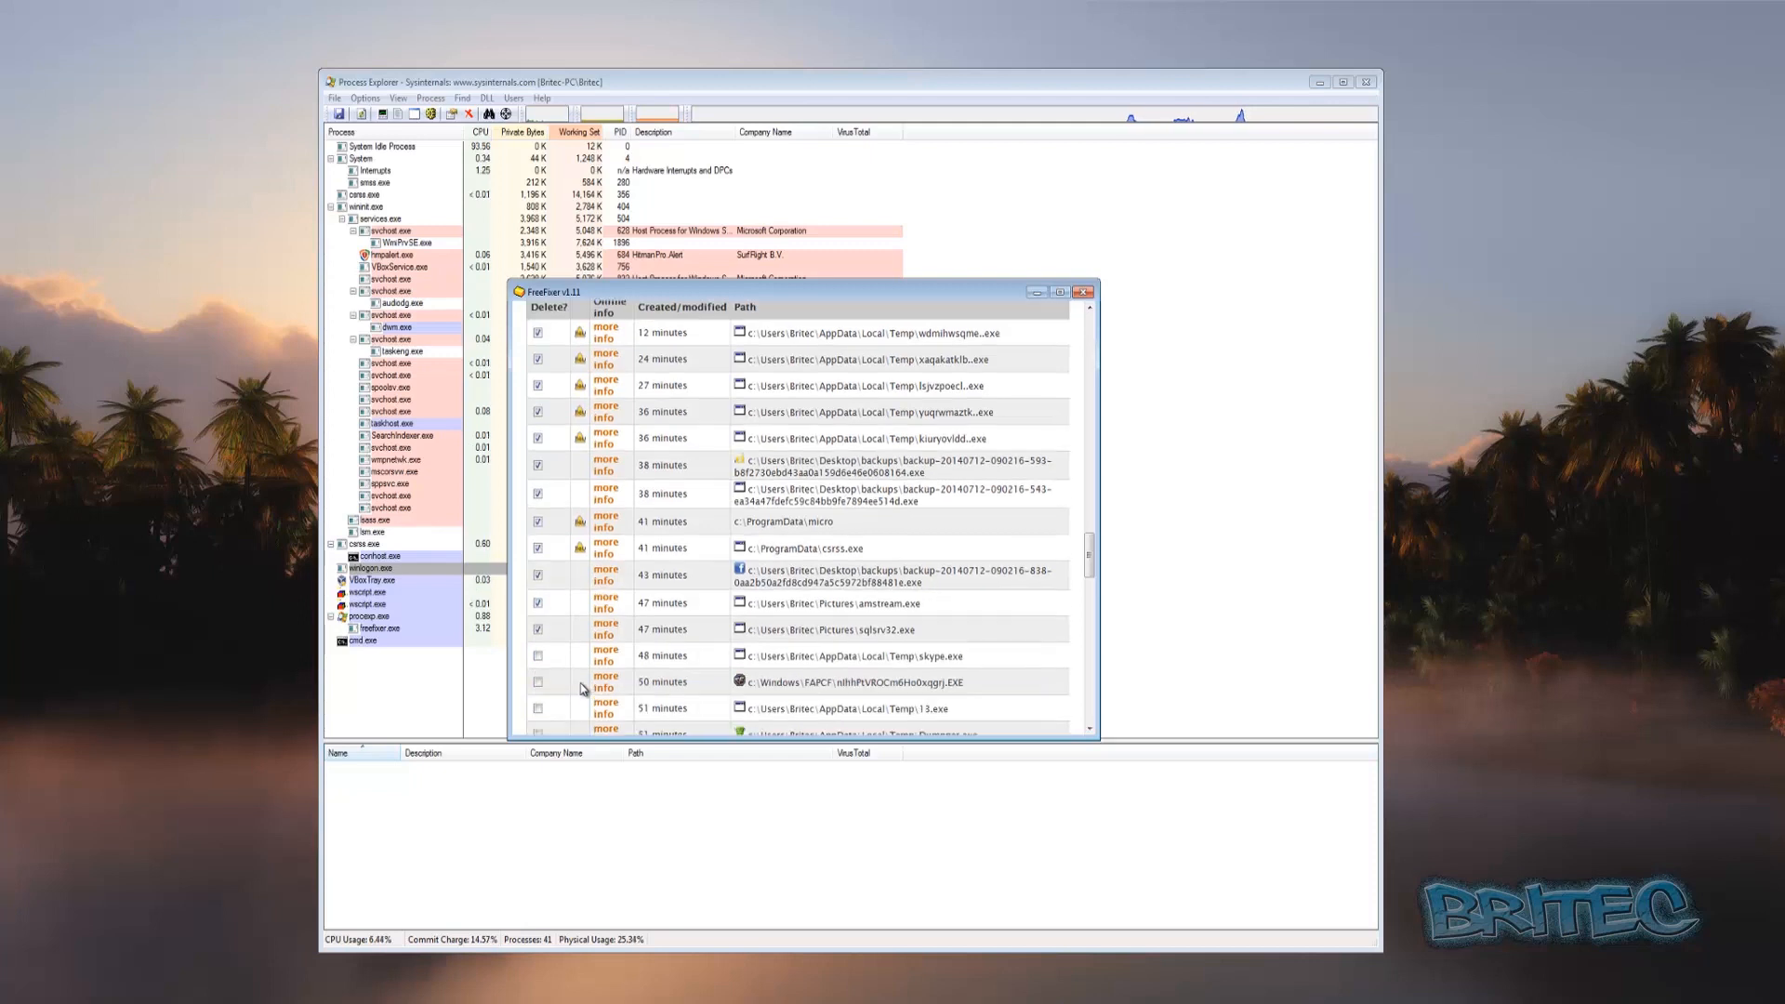
left_click(537, 590)
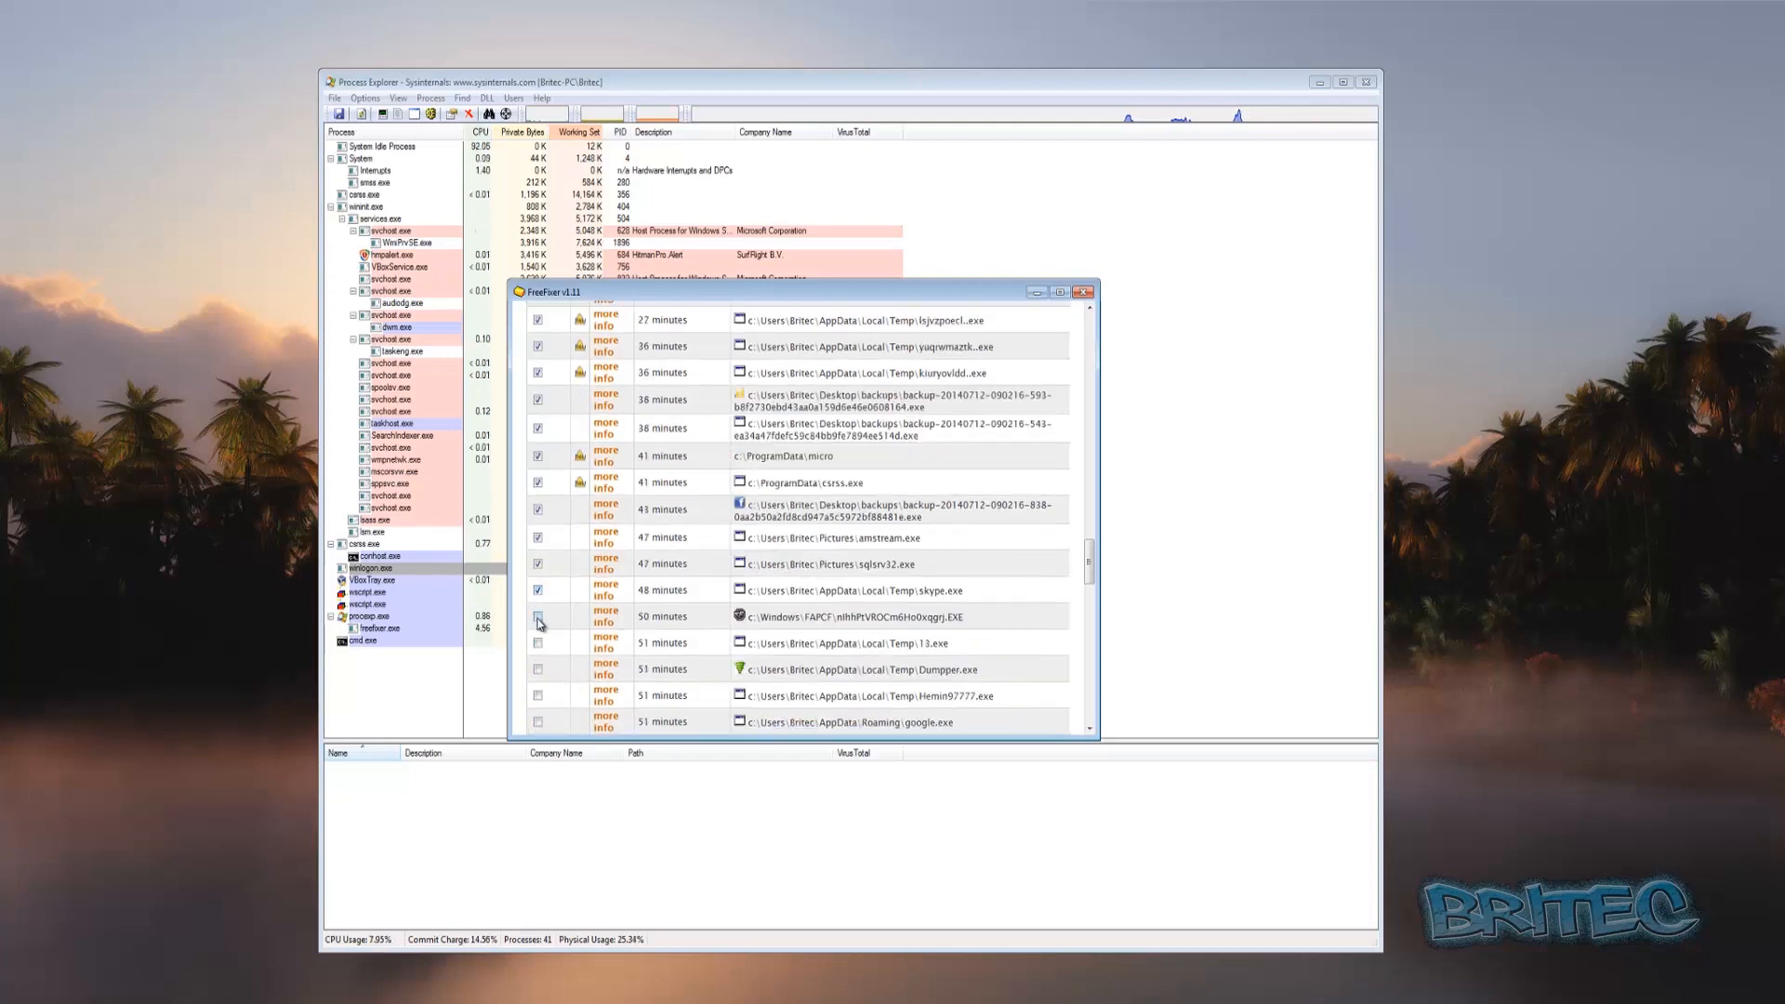
left_click(539, 619)
left_click(537, 644)
left_click(537, 670)
scroll(580, 676, "down", 1)
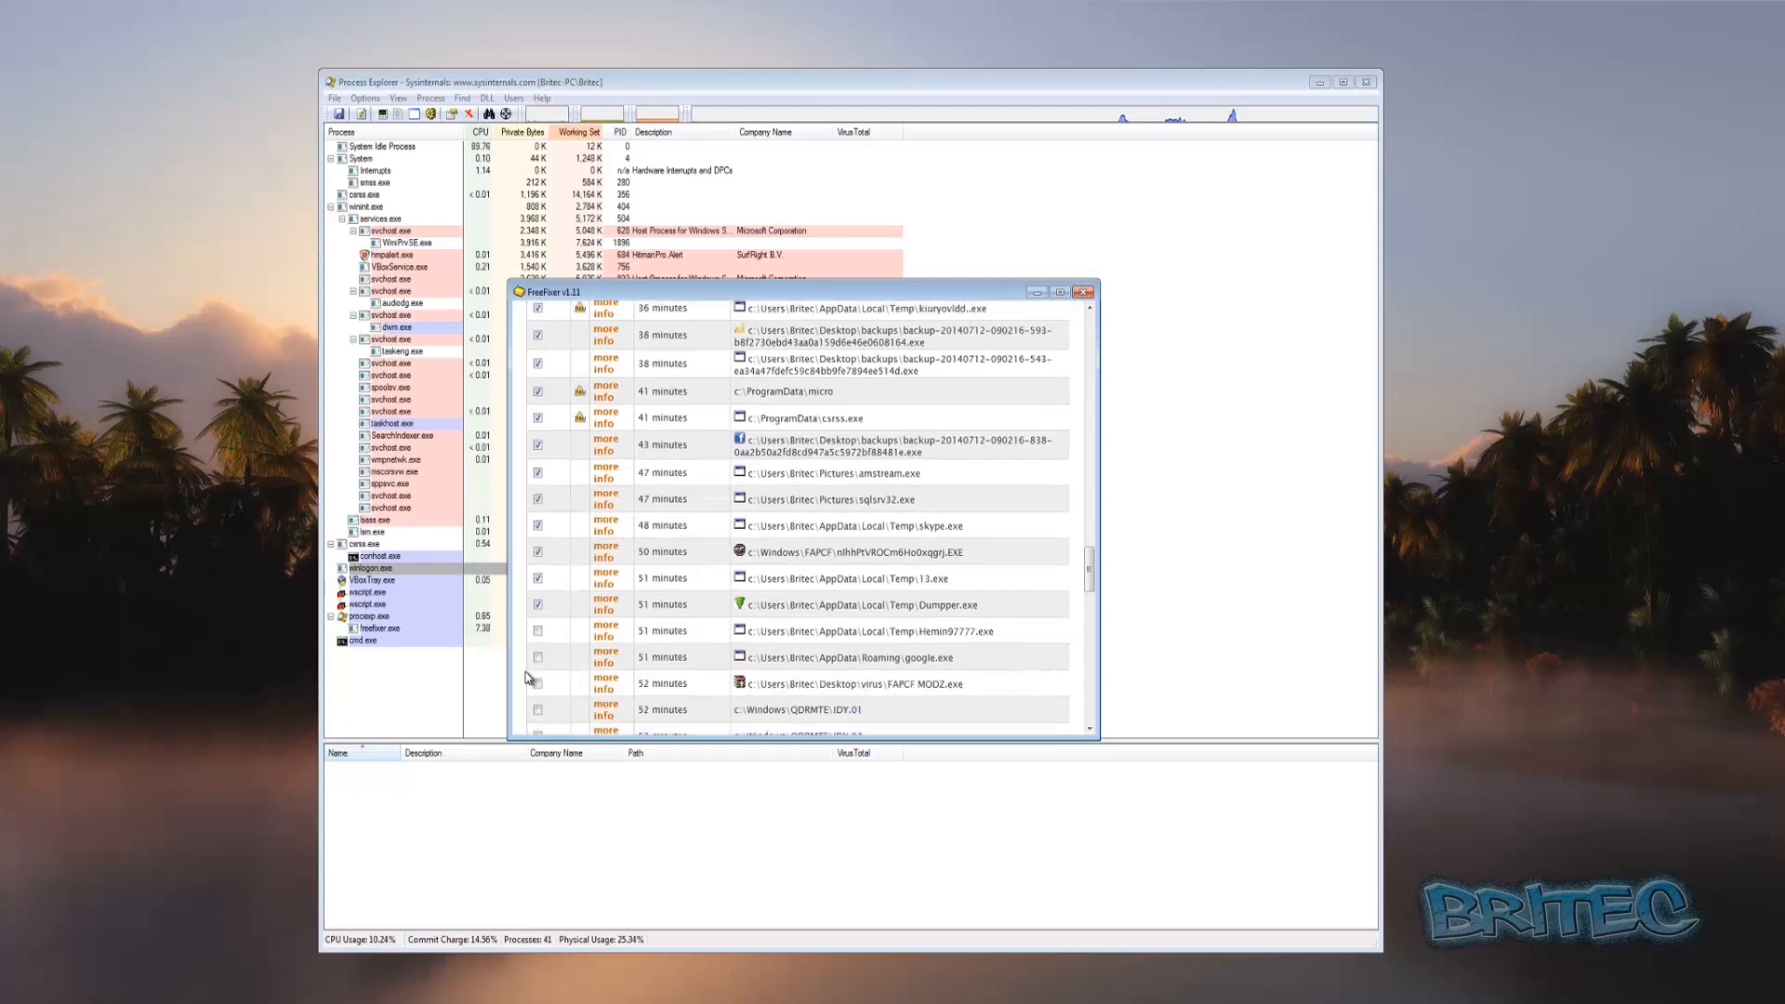
left_click(537, 633)
left_click(537, 658)
left_click(537, 685)
Mark IDY.01, IDY.02 and IDY.exe in C:\Windows\QDRMTE for deletion.
scroll(573, 686, "down", 1)
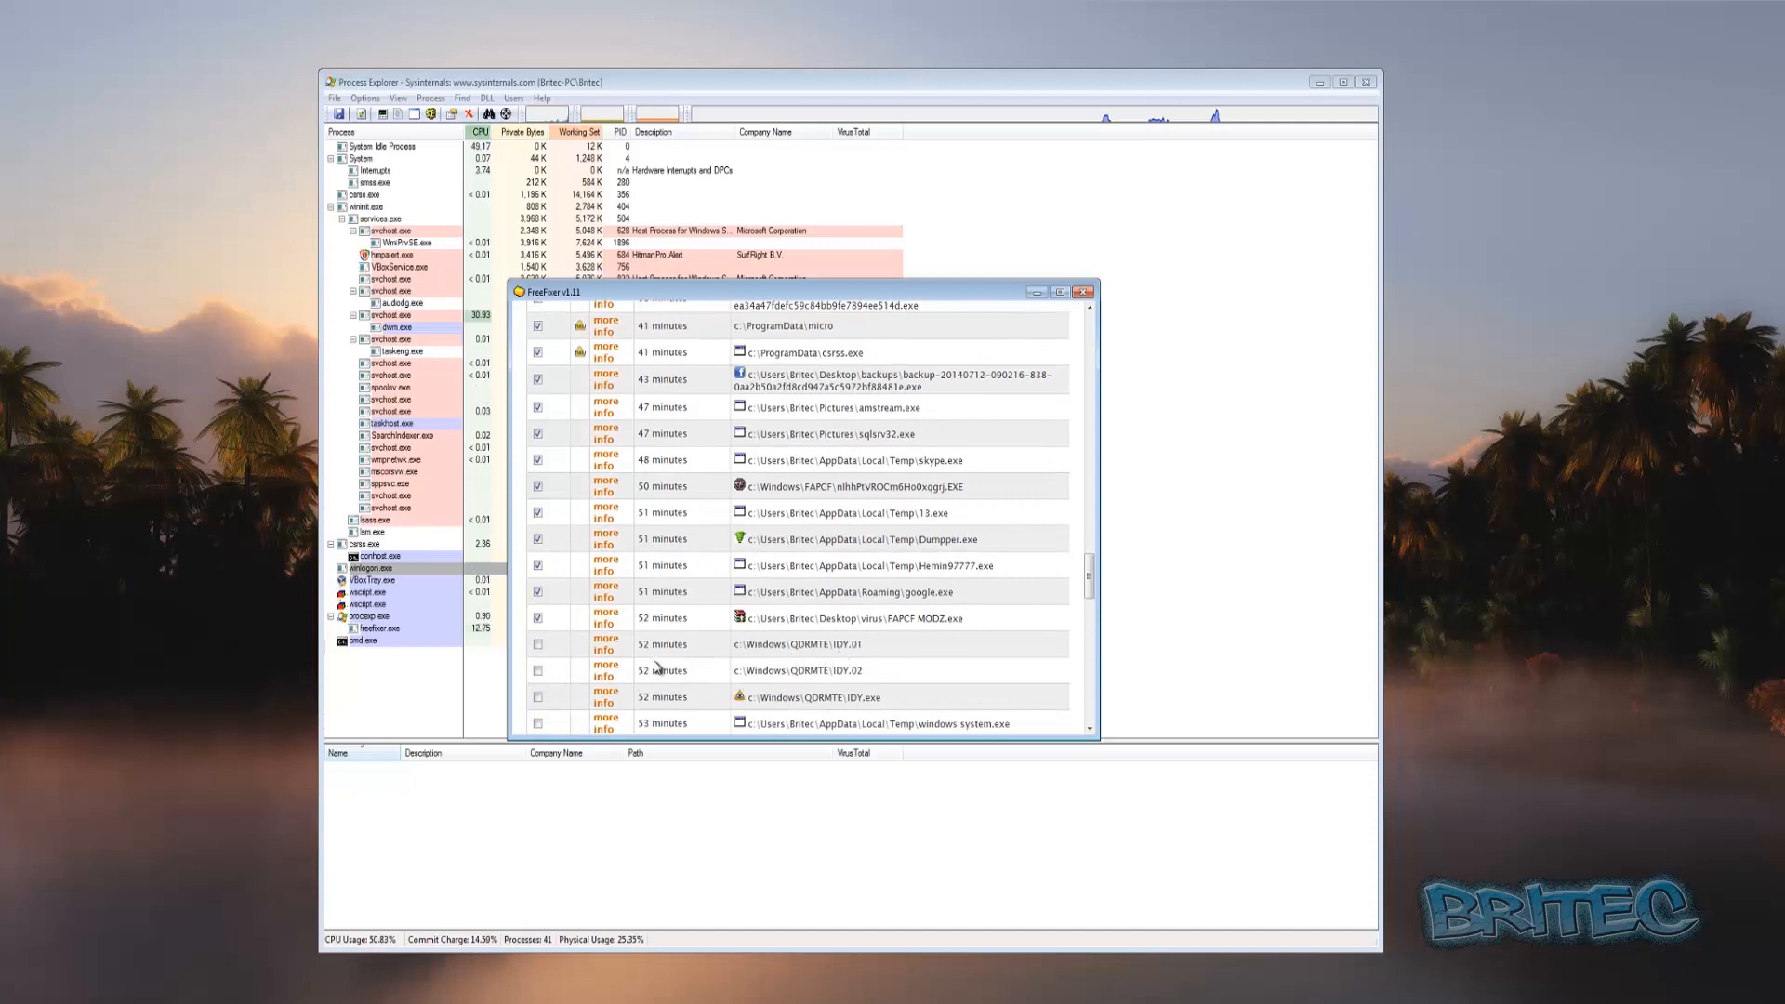
left_click(538, 644)
left_click(537, 671)
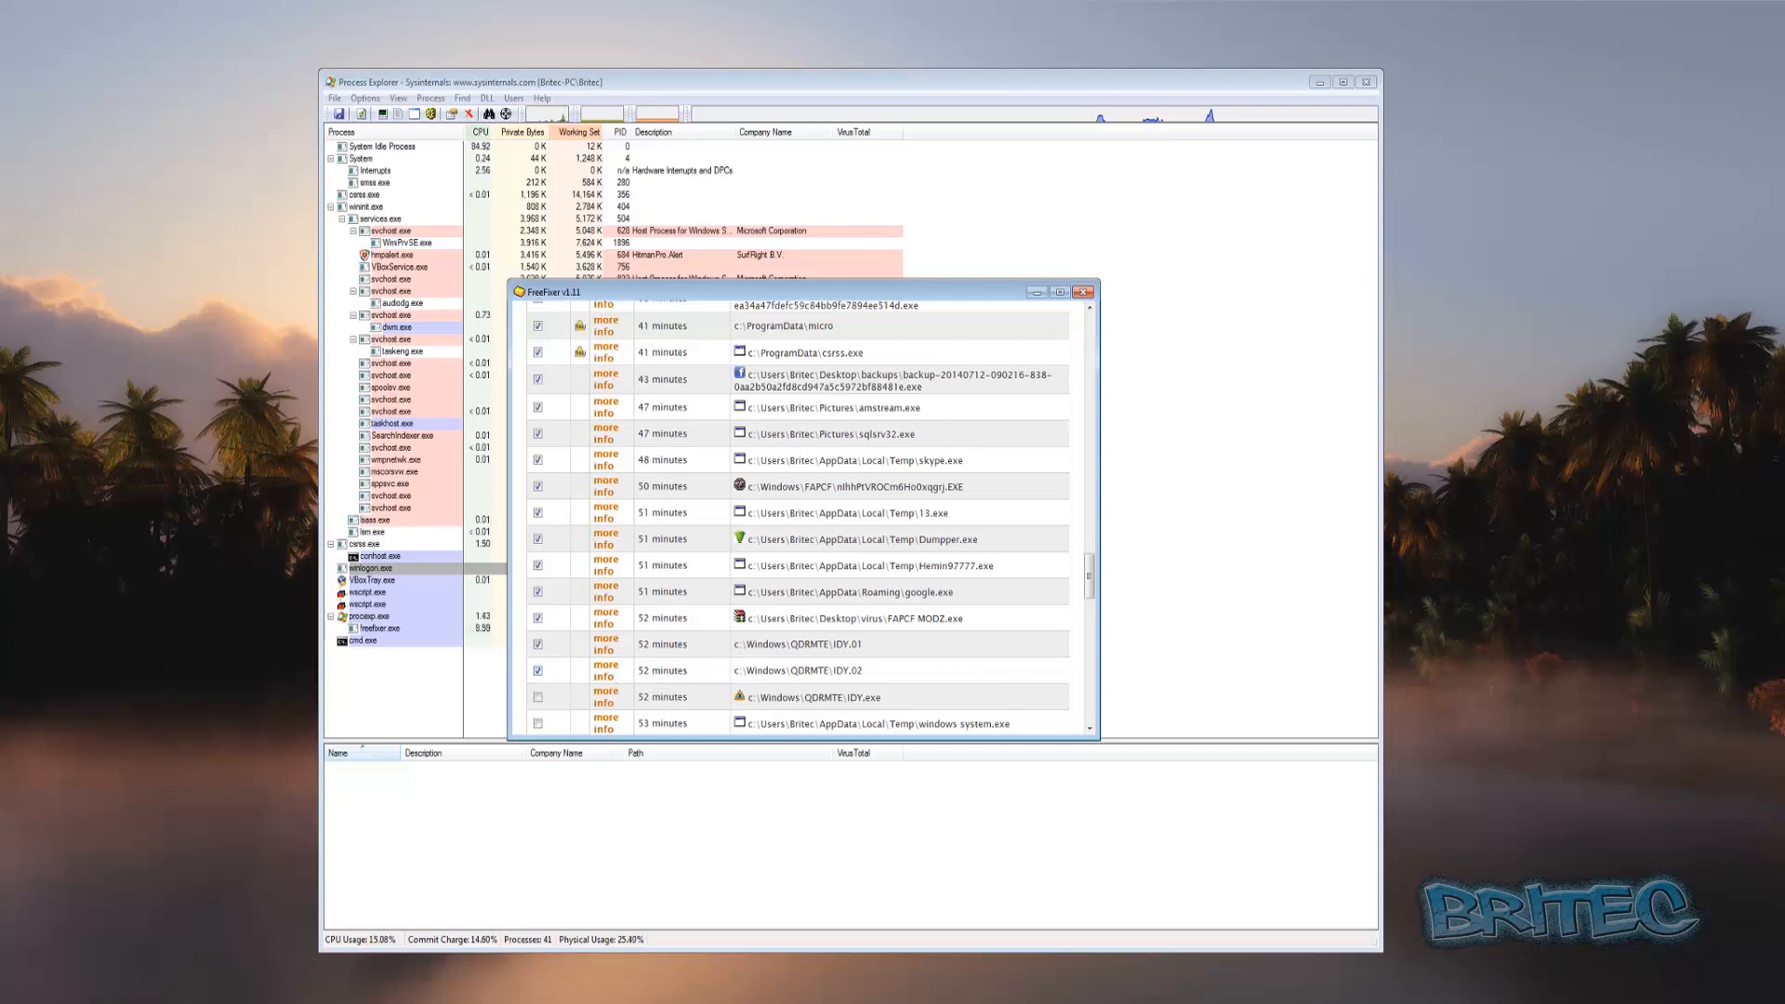
scroll(606, 687, "down", 1)
scroll(606, 687, "down", 1)
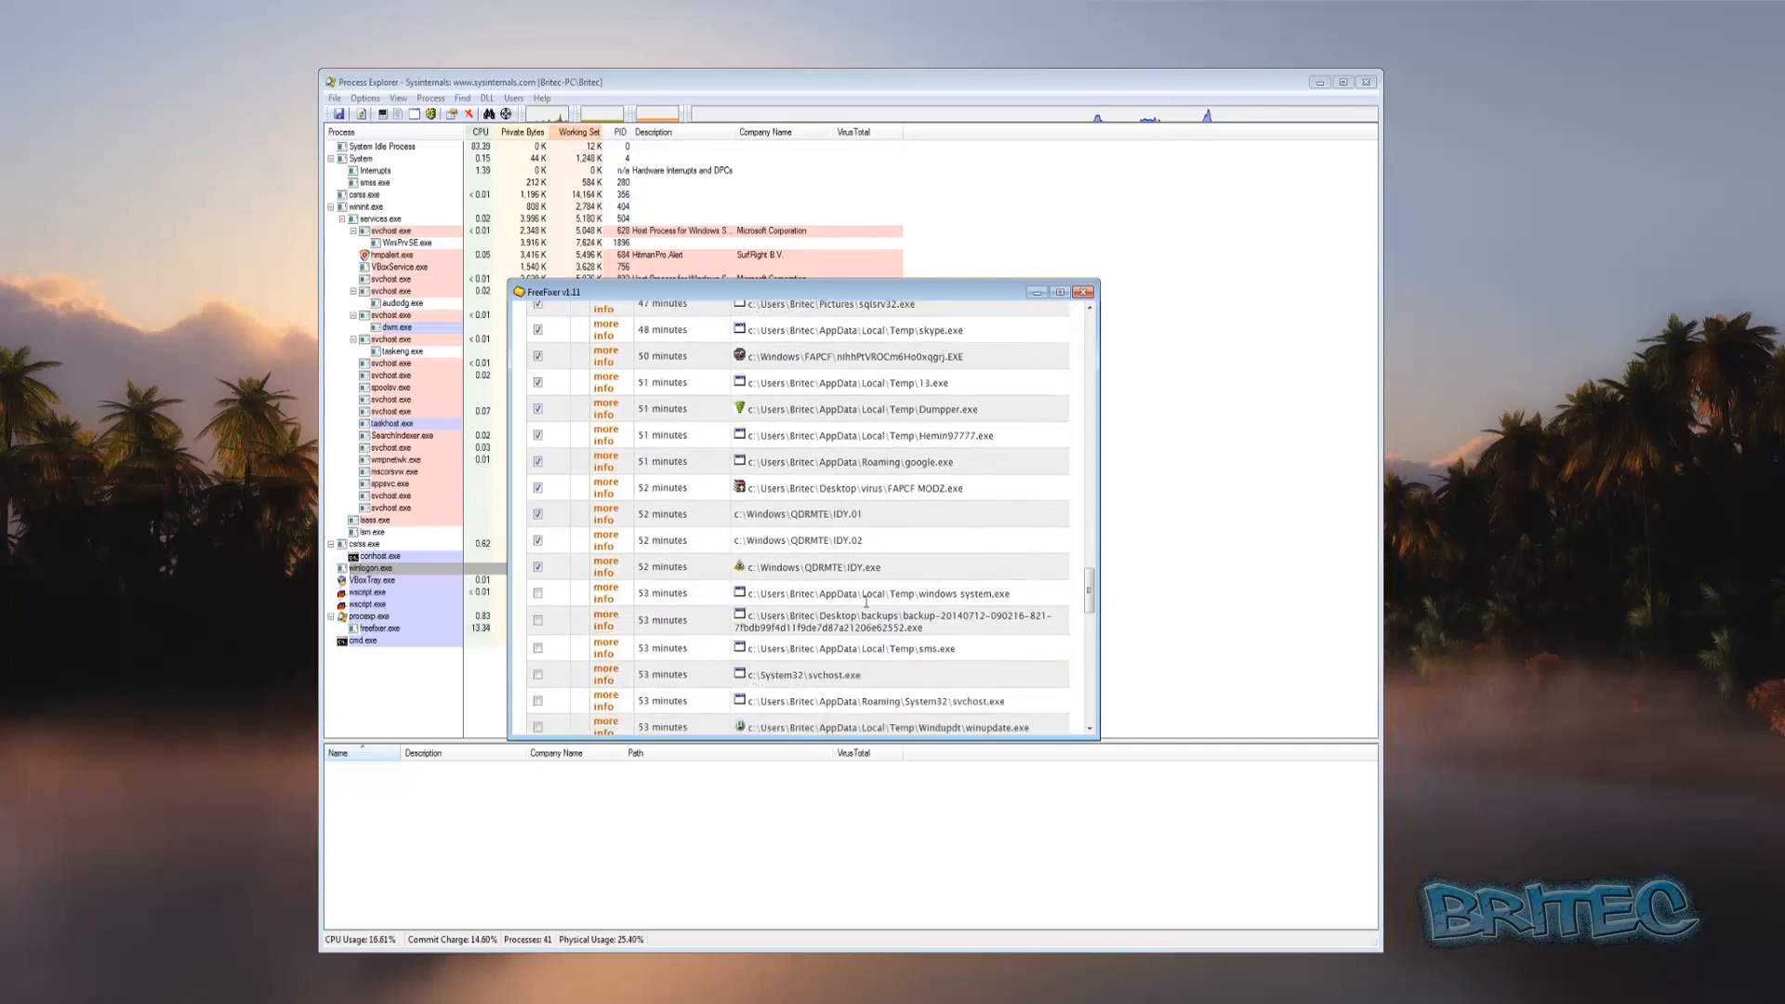
Mark windows system.exe, the 53-minute-old Desktop backup, sms.exe, both svchost.exe copies, winupdate.exe and ubcrypted.exe for deletion.
left_click(537, 594)
left_click(537, 620)
left_click(538, 649)
left_click(537, 675)
scroll(574, 678, "down", 3)
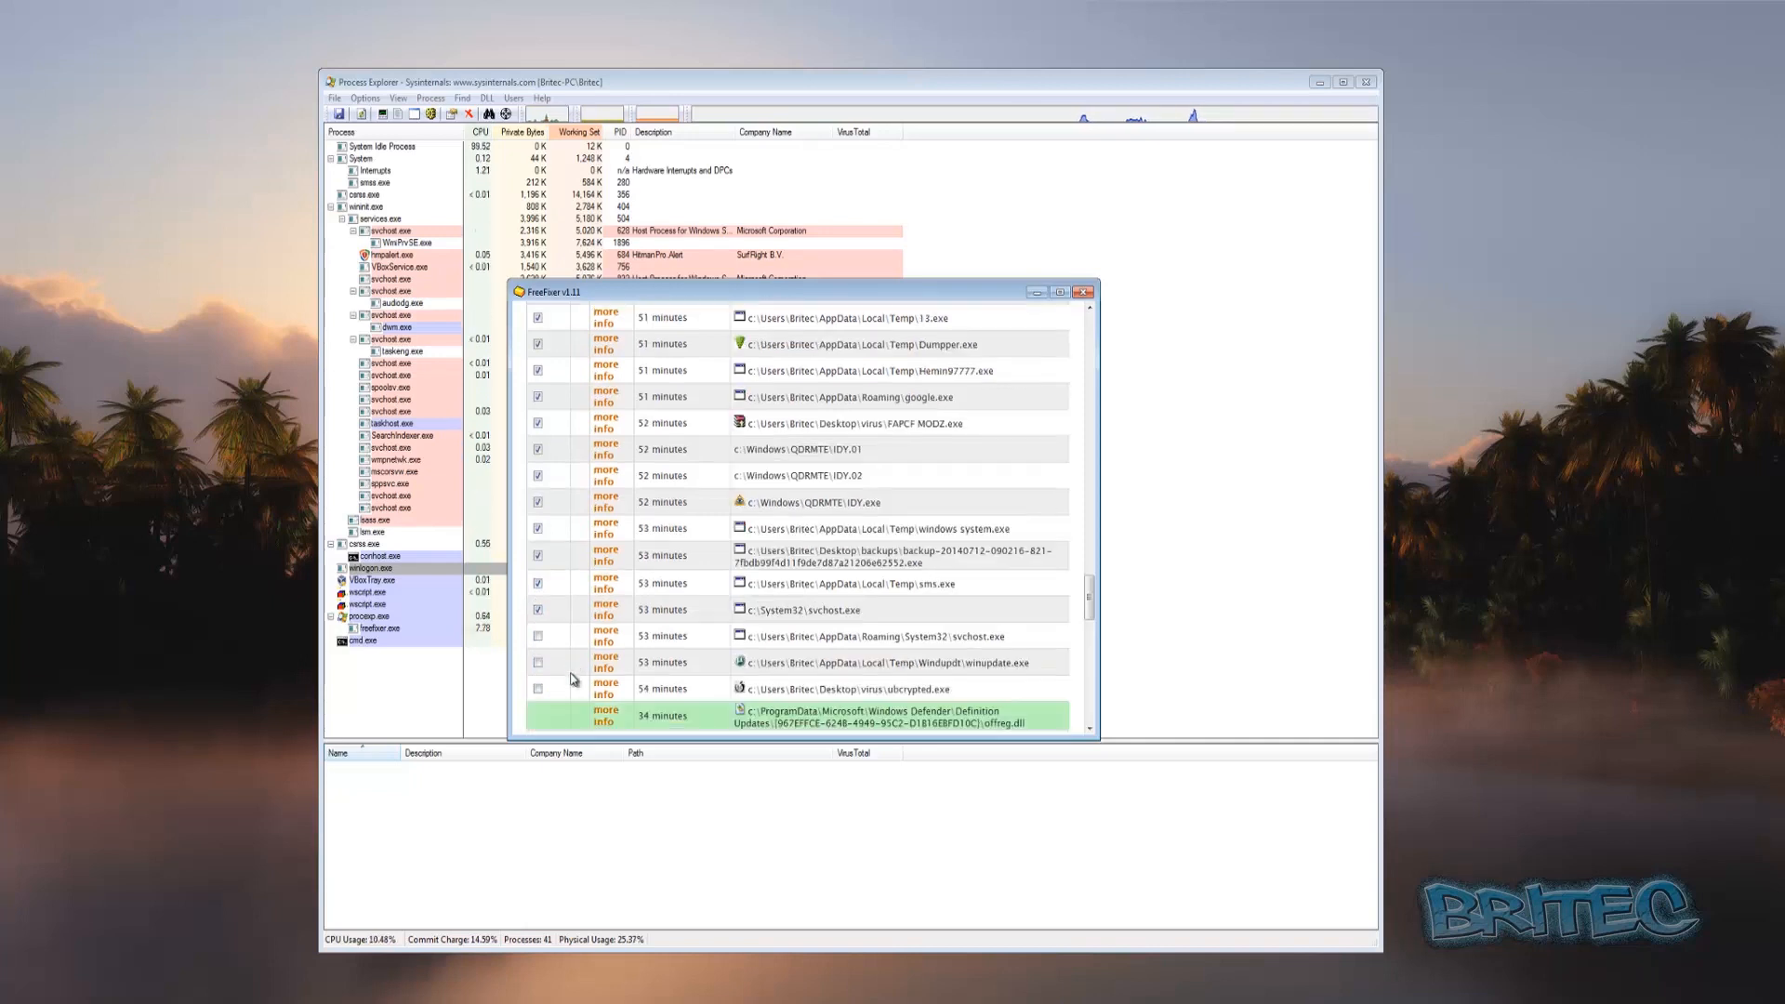
left_click(537, 637)
left_click(537, 663)
left_click(537, 690)
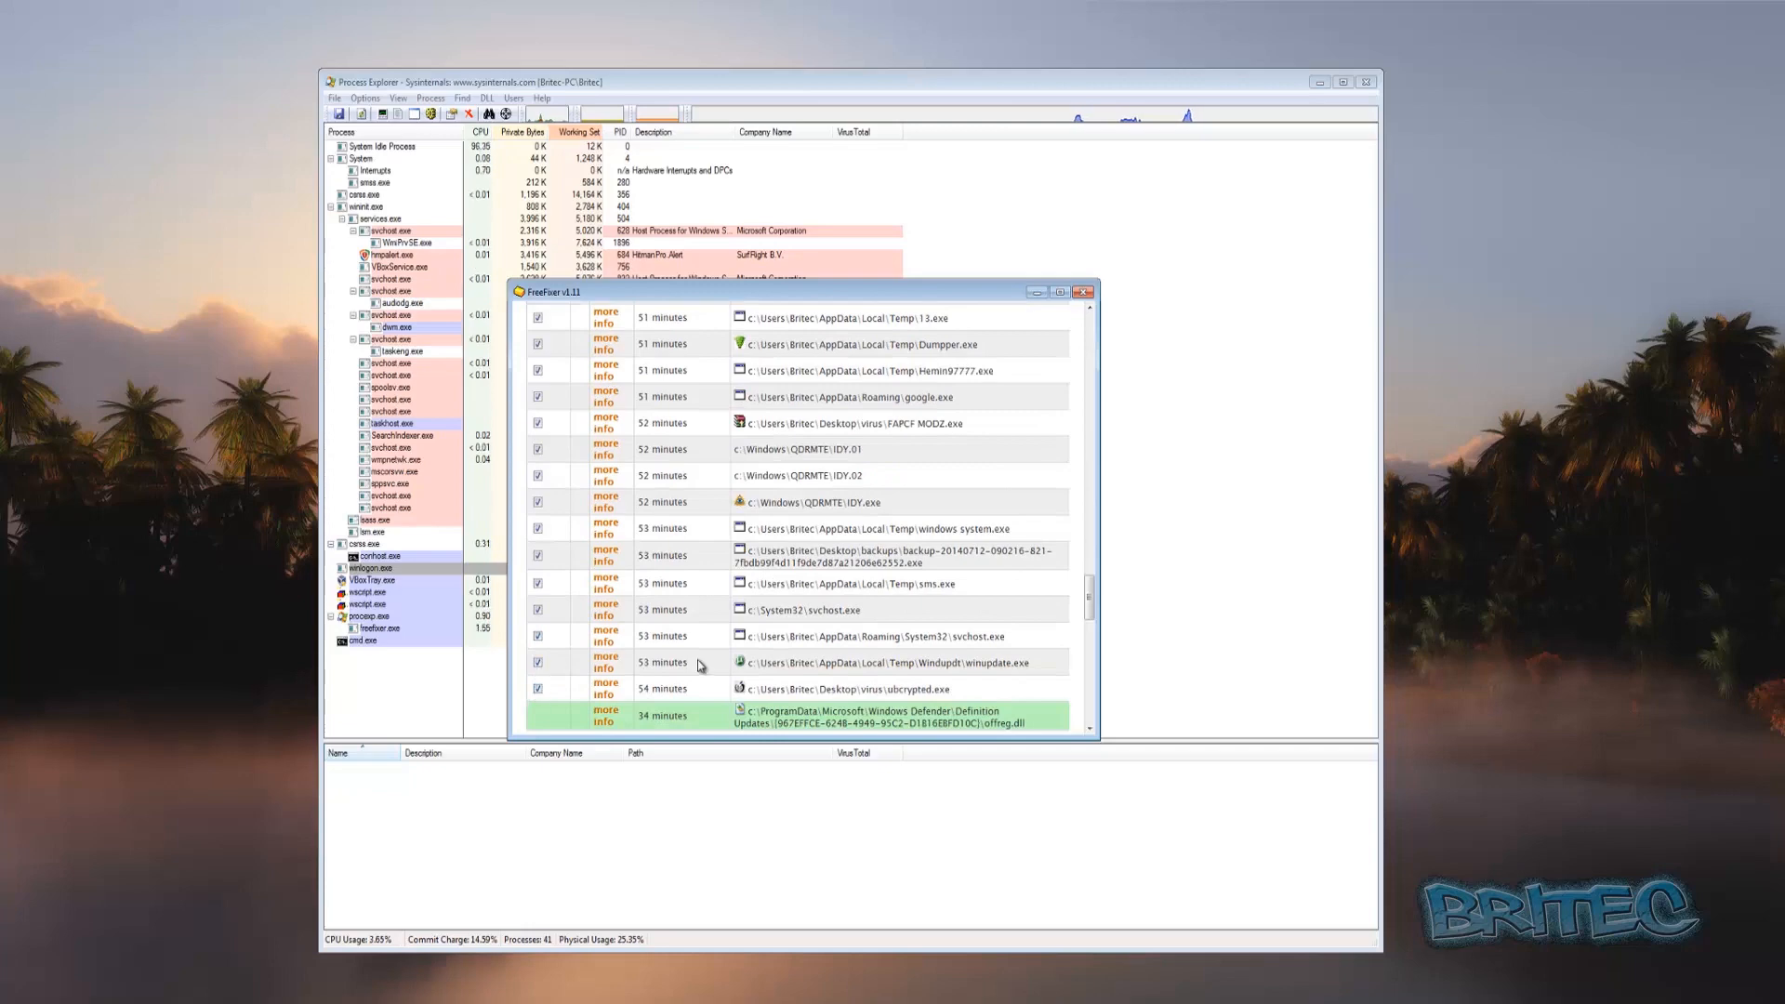
Under Csrss.exe's virtual memory files, mark sms.exe, IDY.exe, C:\ProgramData\csrss.exe, skype.exe and wdmihwsqme..exe for deletion.
scroll(681, 650, "down", 10)
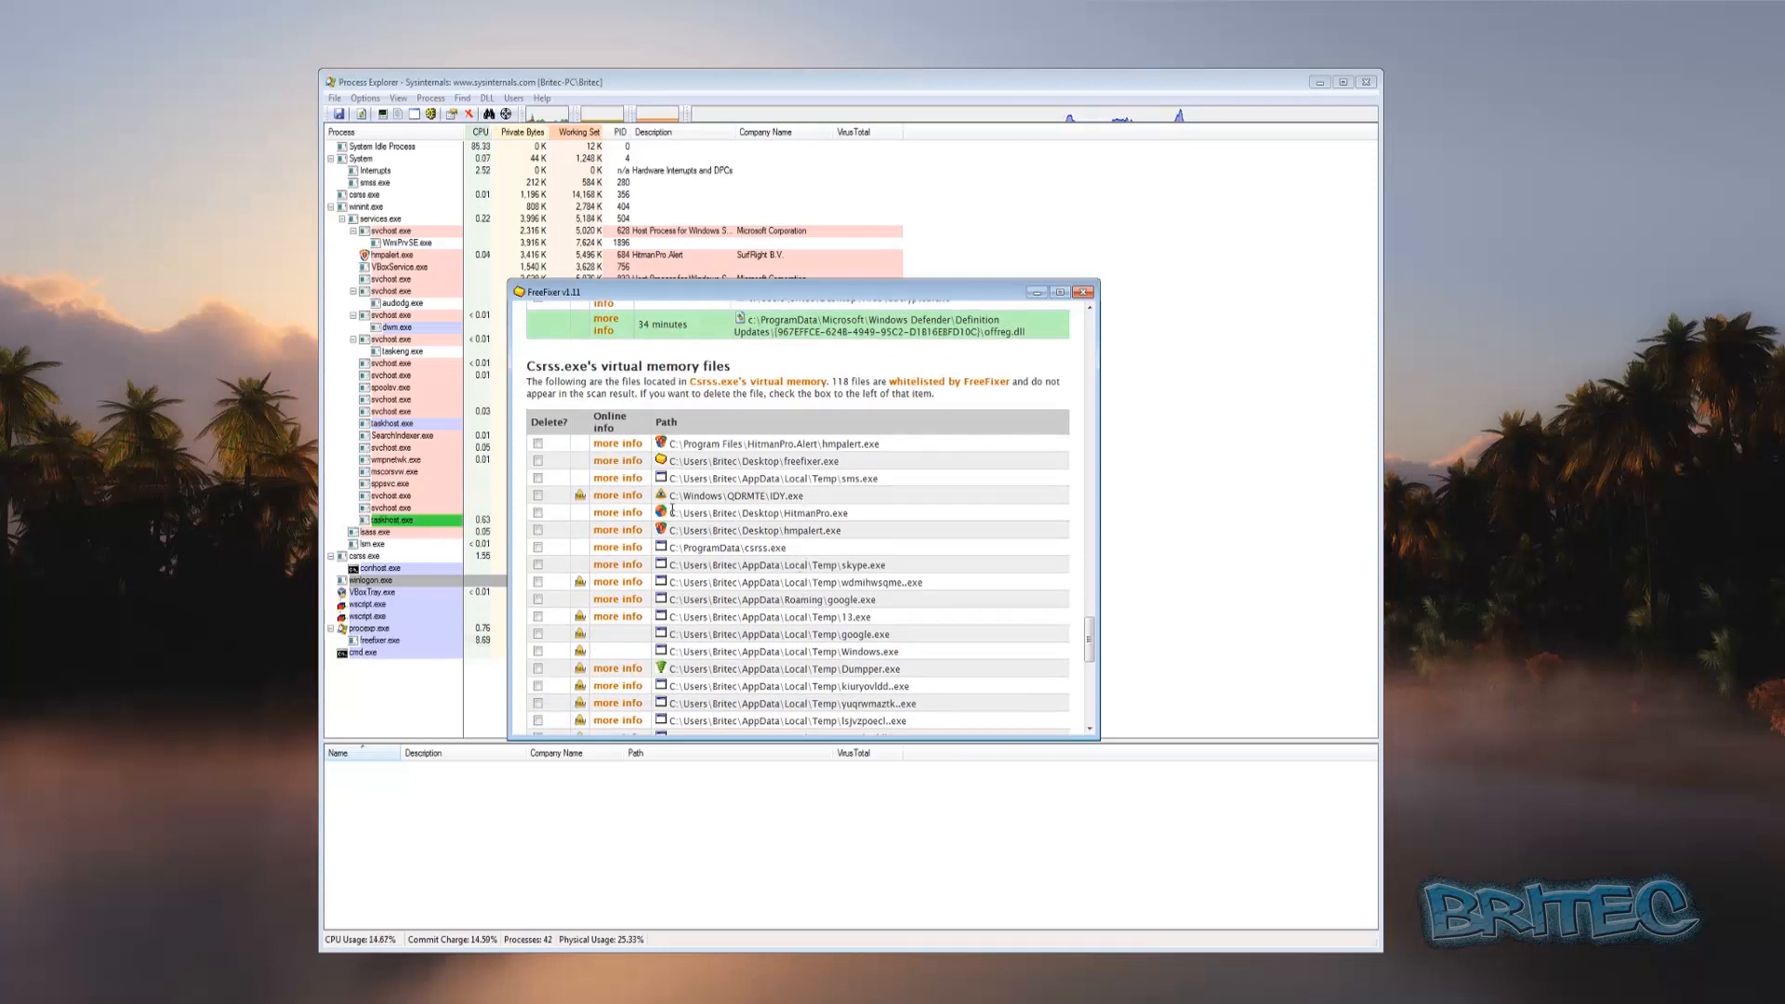
left_click(539, 495)
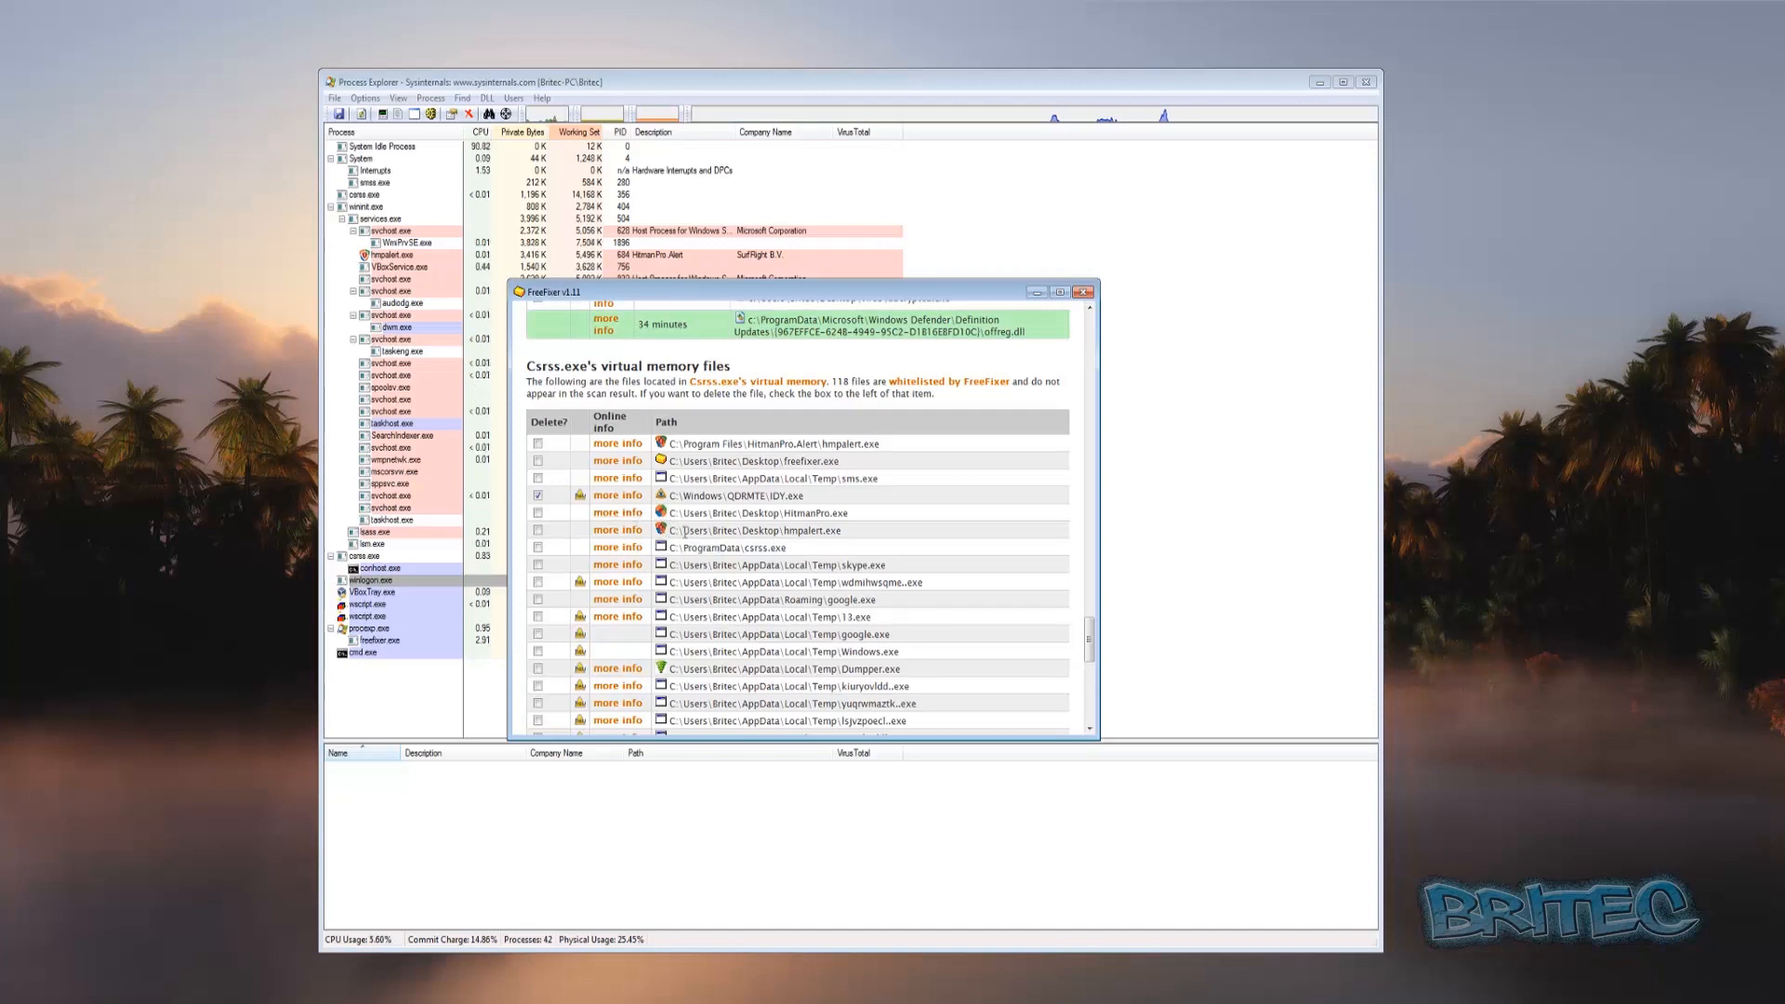
left_click(538, 479)
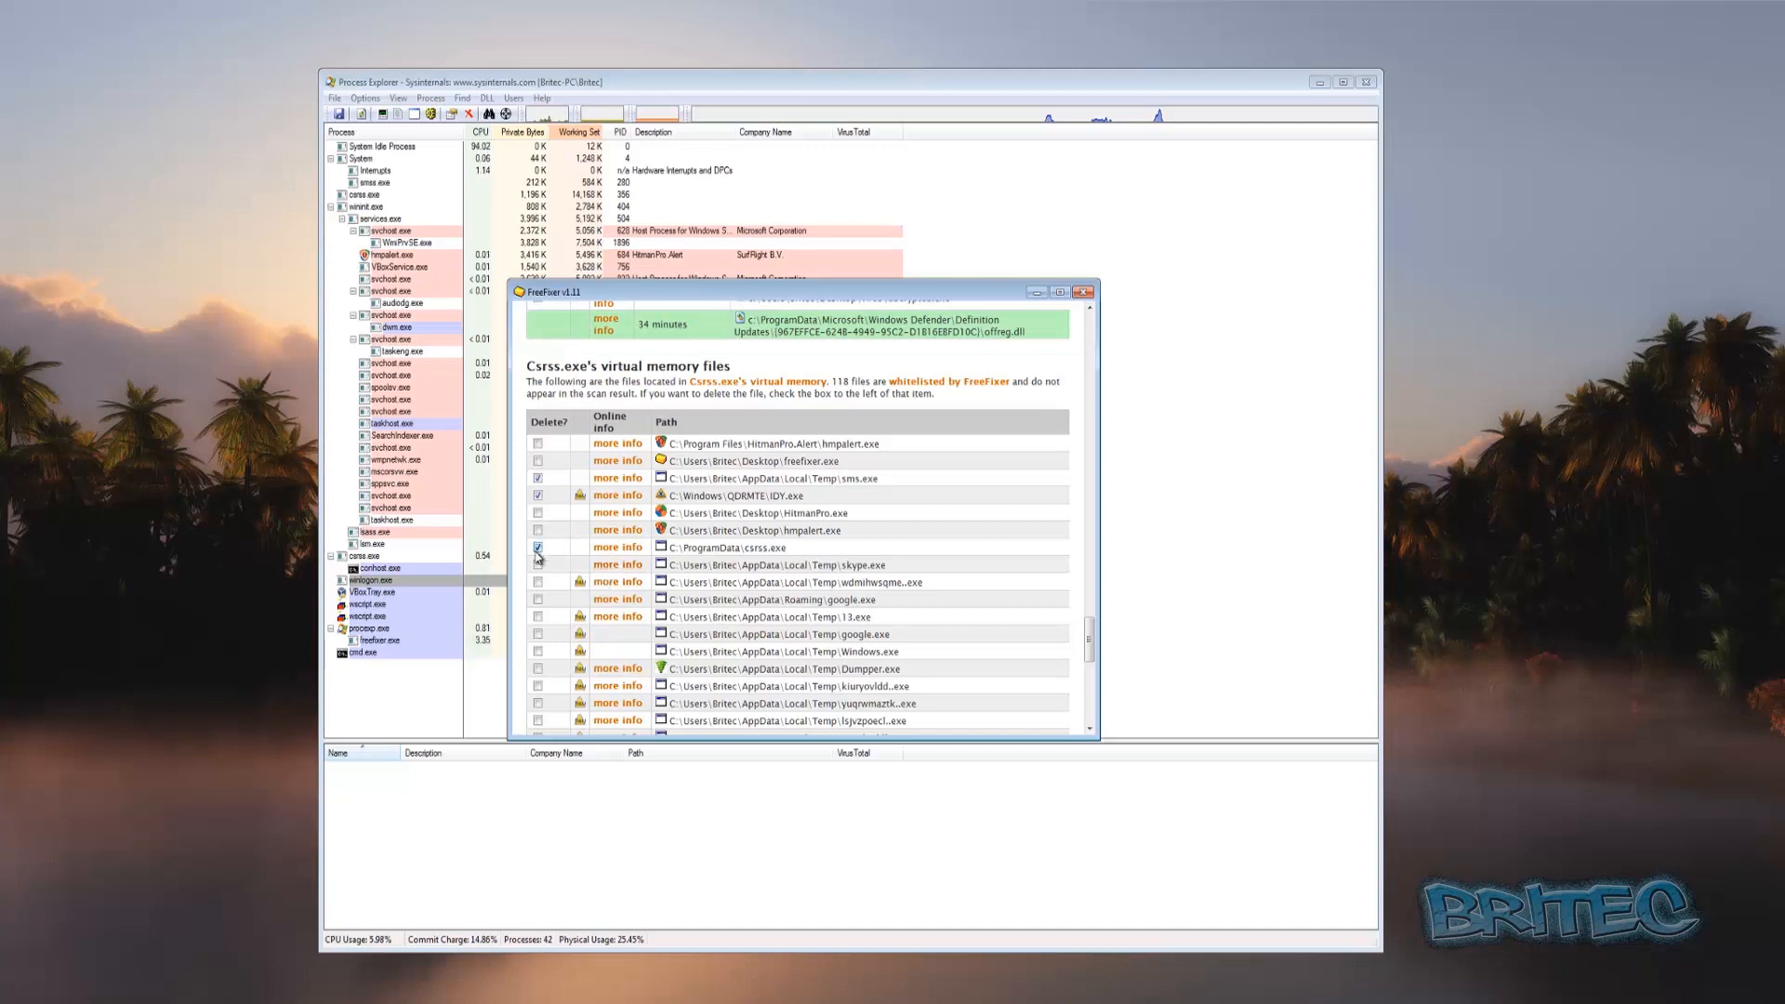
left_click(538, 565)
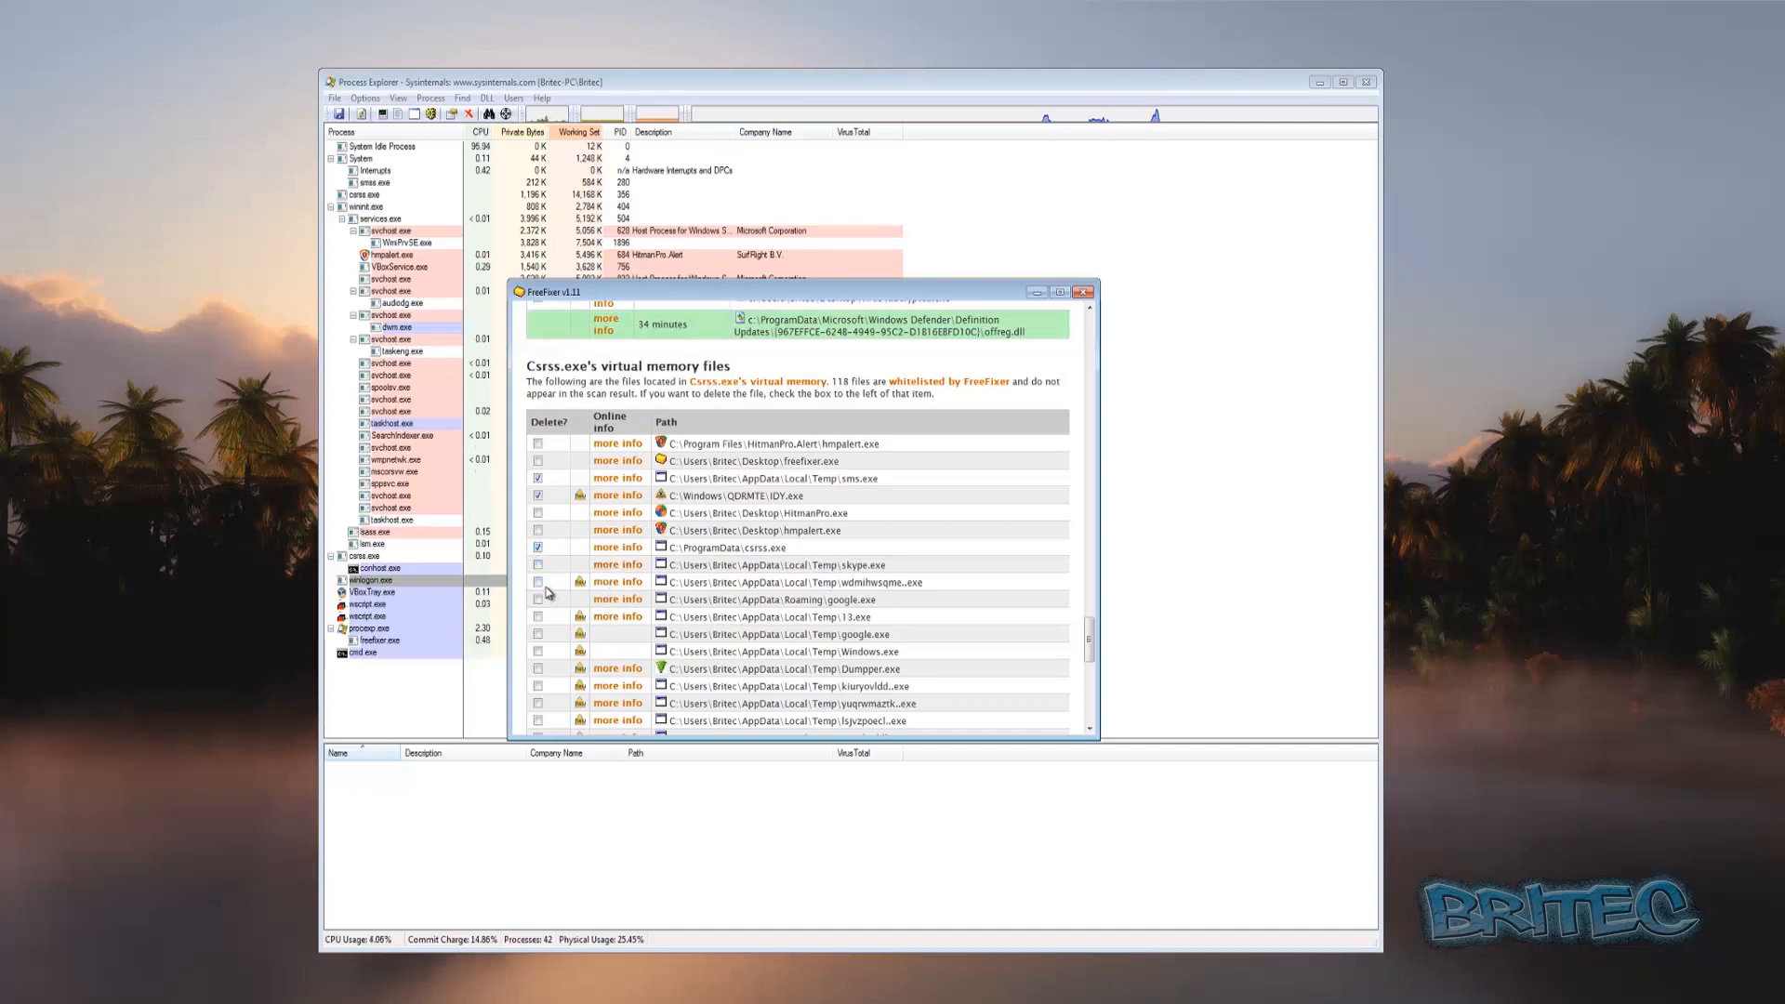
left_click(538, 583)
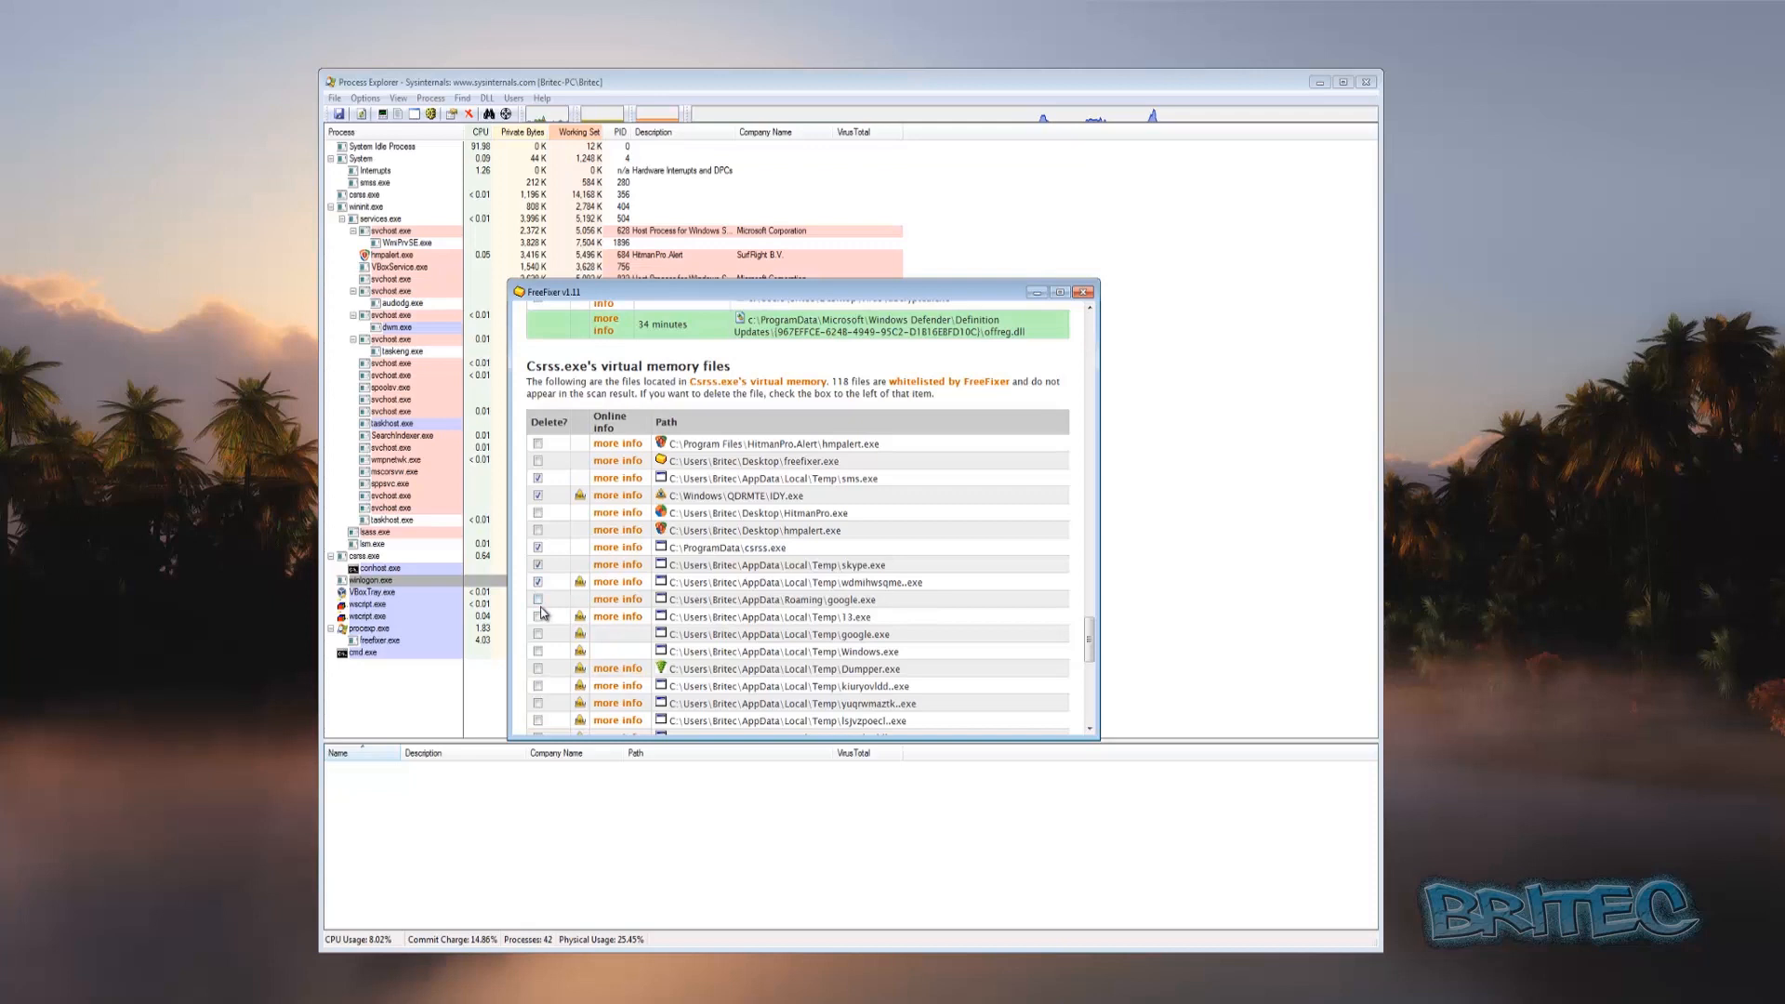
Mark the remaining suspicious virtual memory files, from the Roaming google.exe and 13.exe down to xaqakatklb..exe, for deletion.
left_click(537, 598)
left_click(538, 617)
left_click(538, 634)
left_click(538, 651)
left_click(537, 668)
left_click(538, 686)
left_click(537, 720)
scroll(537, 720, "down", 3)
left_click(538, 608)
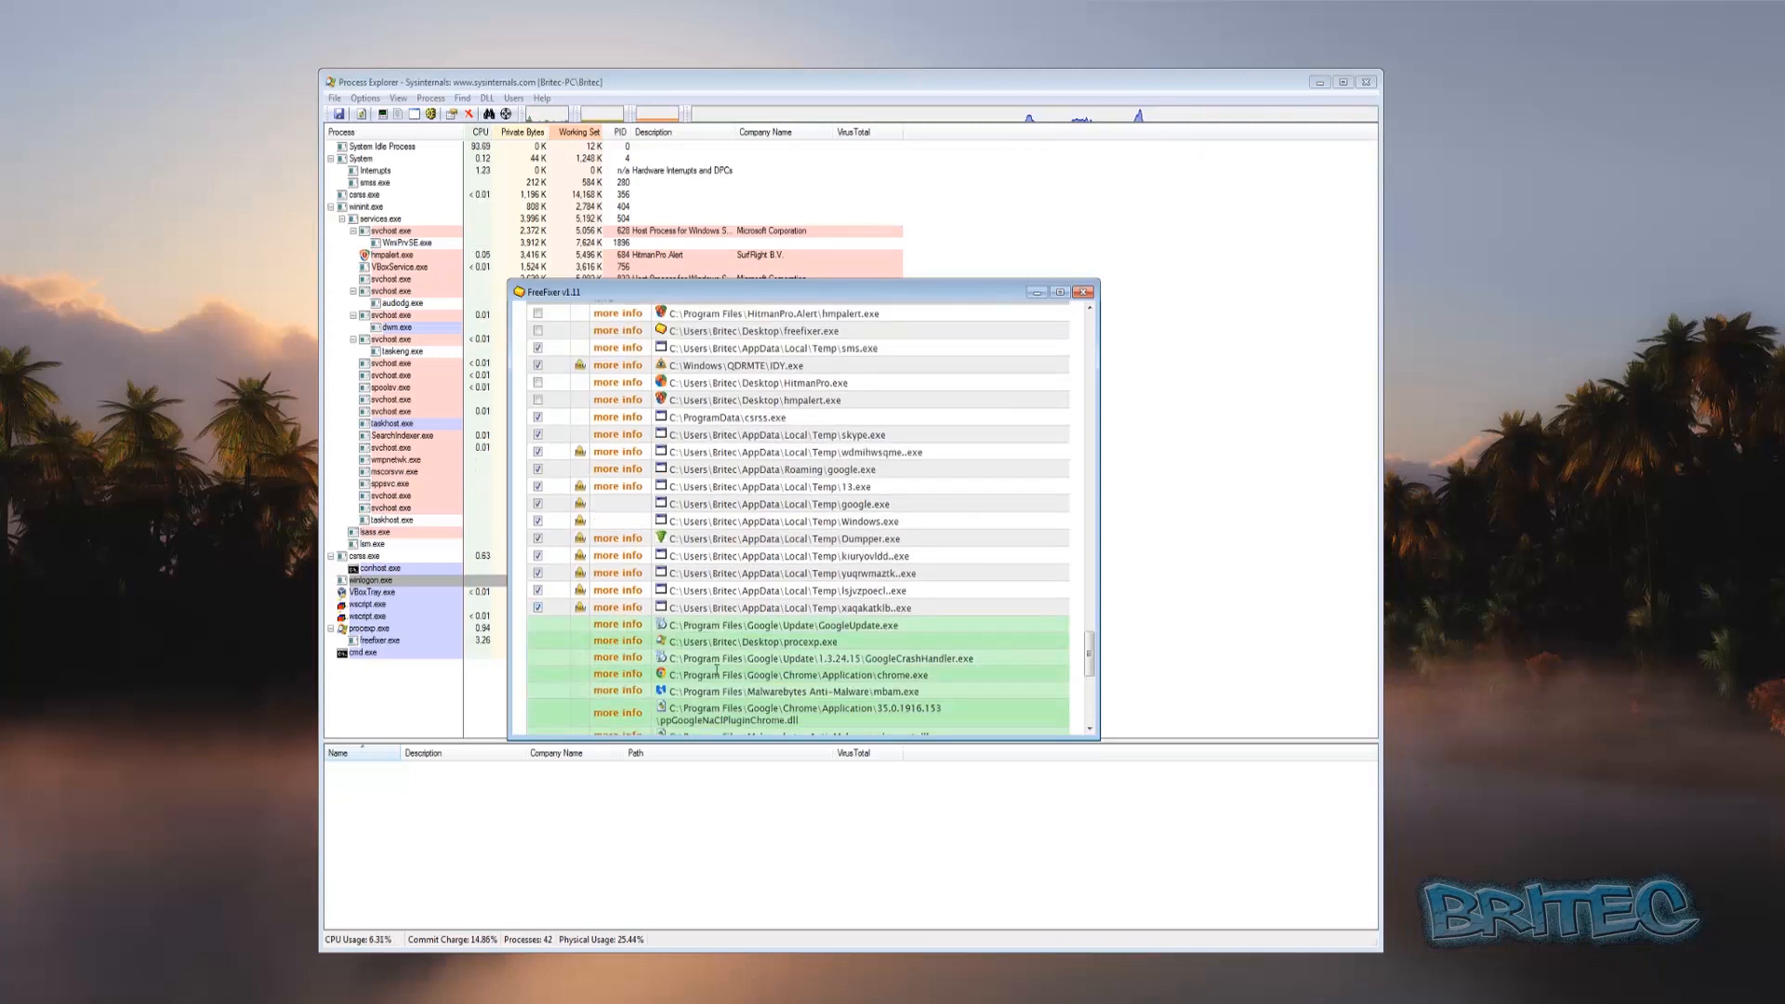
Fix all marked items in FreeFixer, confirm their permanent deletion or repair, and close FreeFixer.
scroll(870, 697, "down", 4)
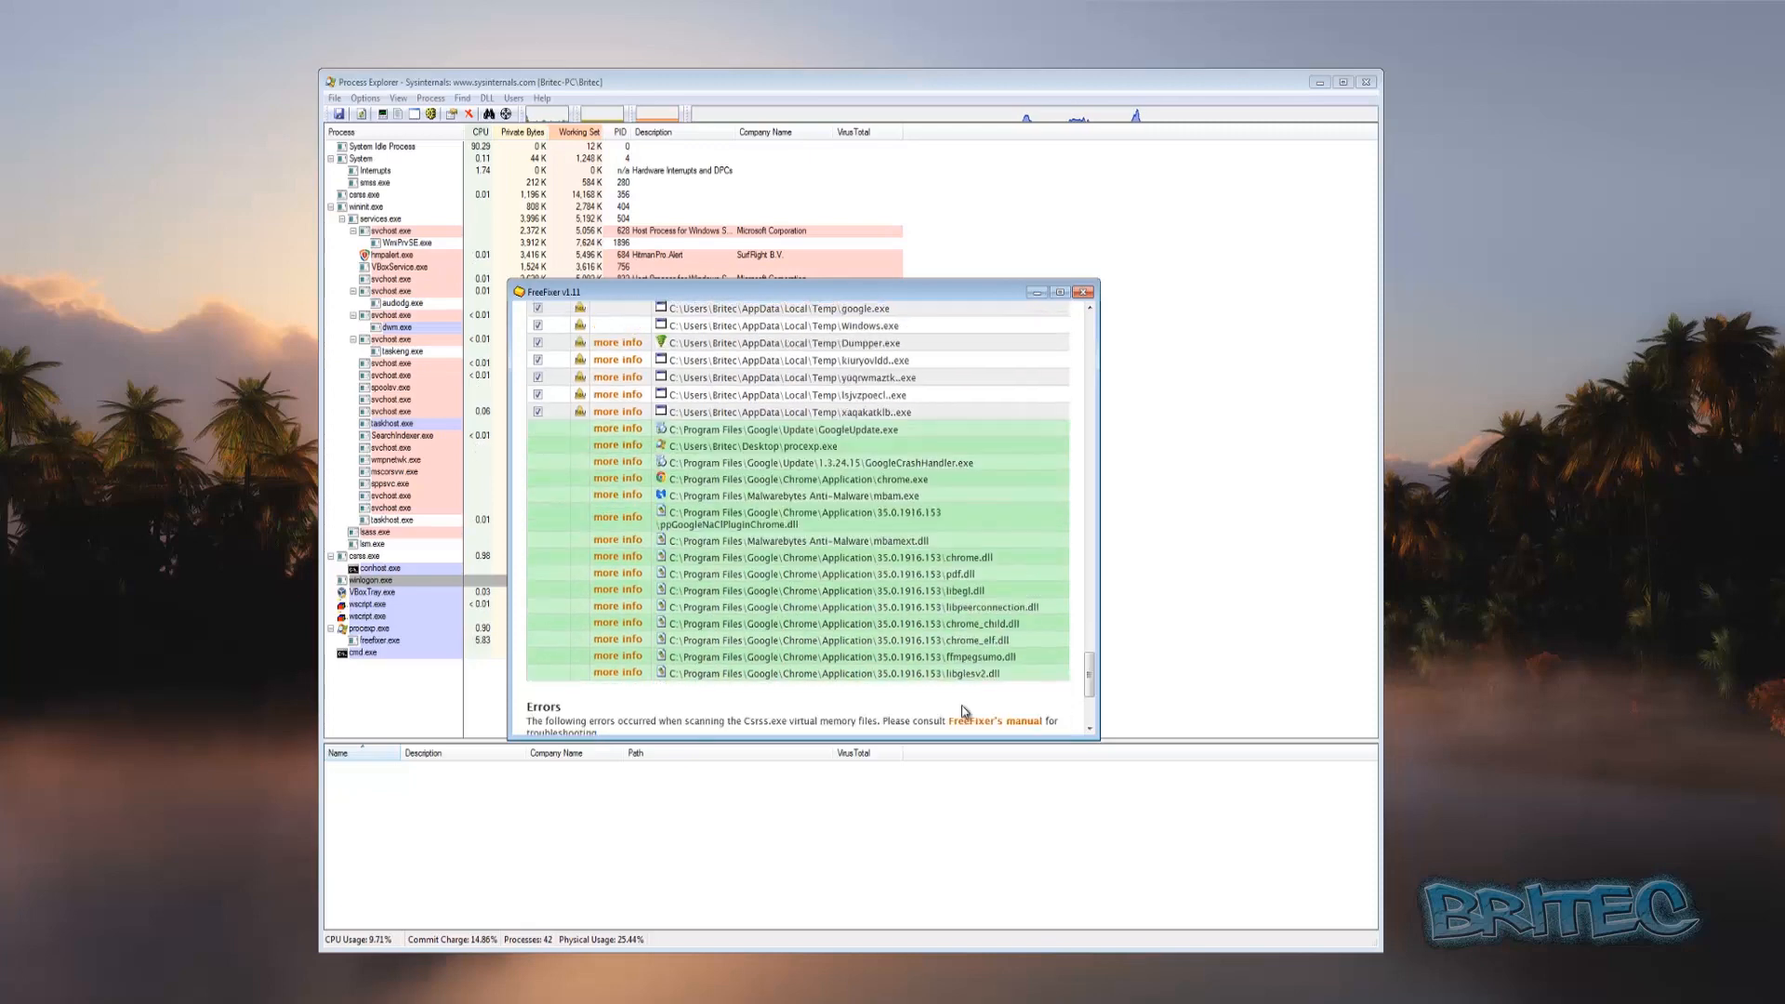
scroll(932, 581, "down", 5)
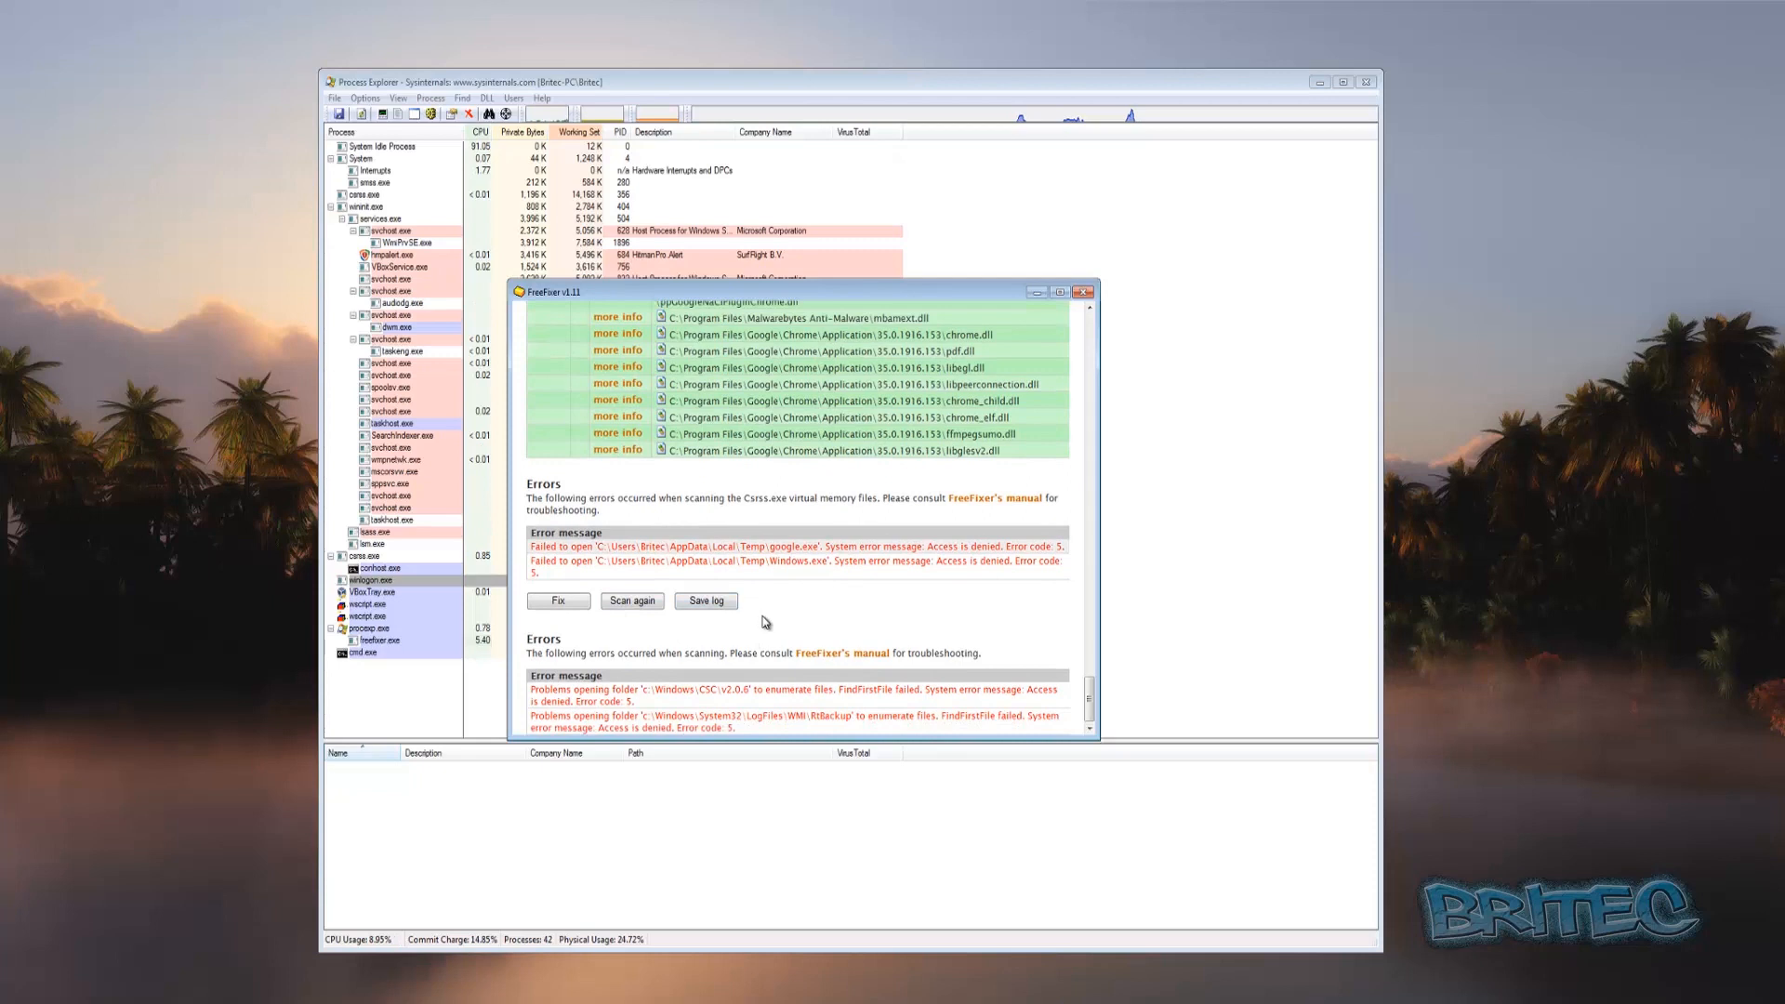
left_click(560, 601)
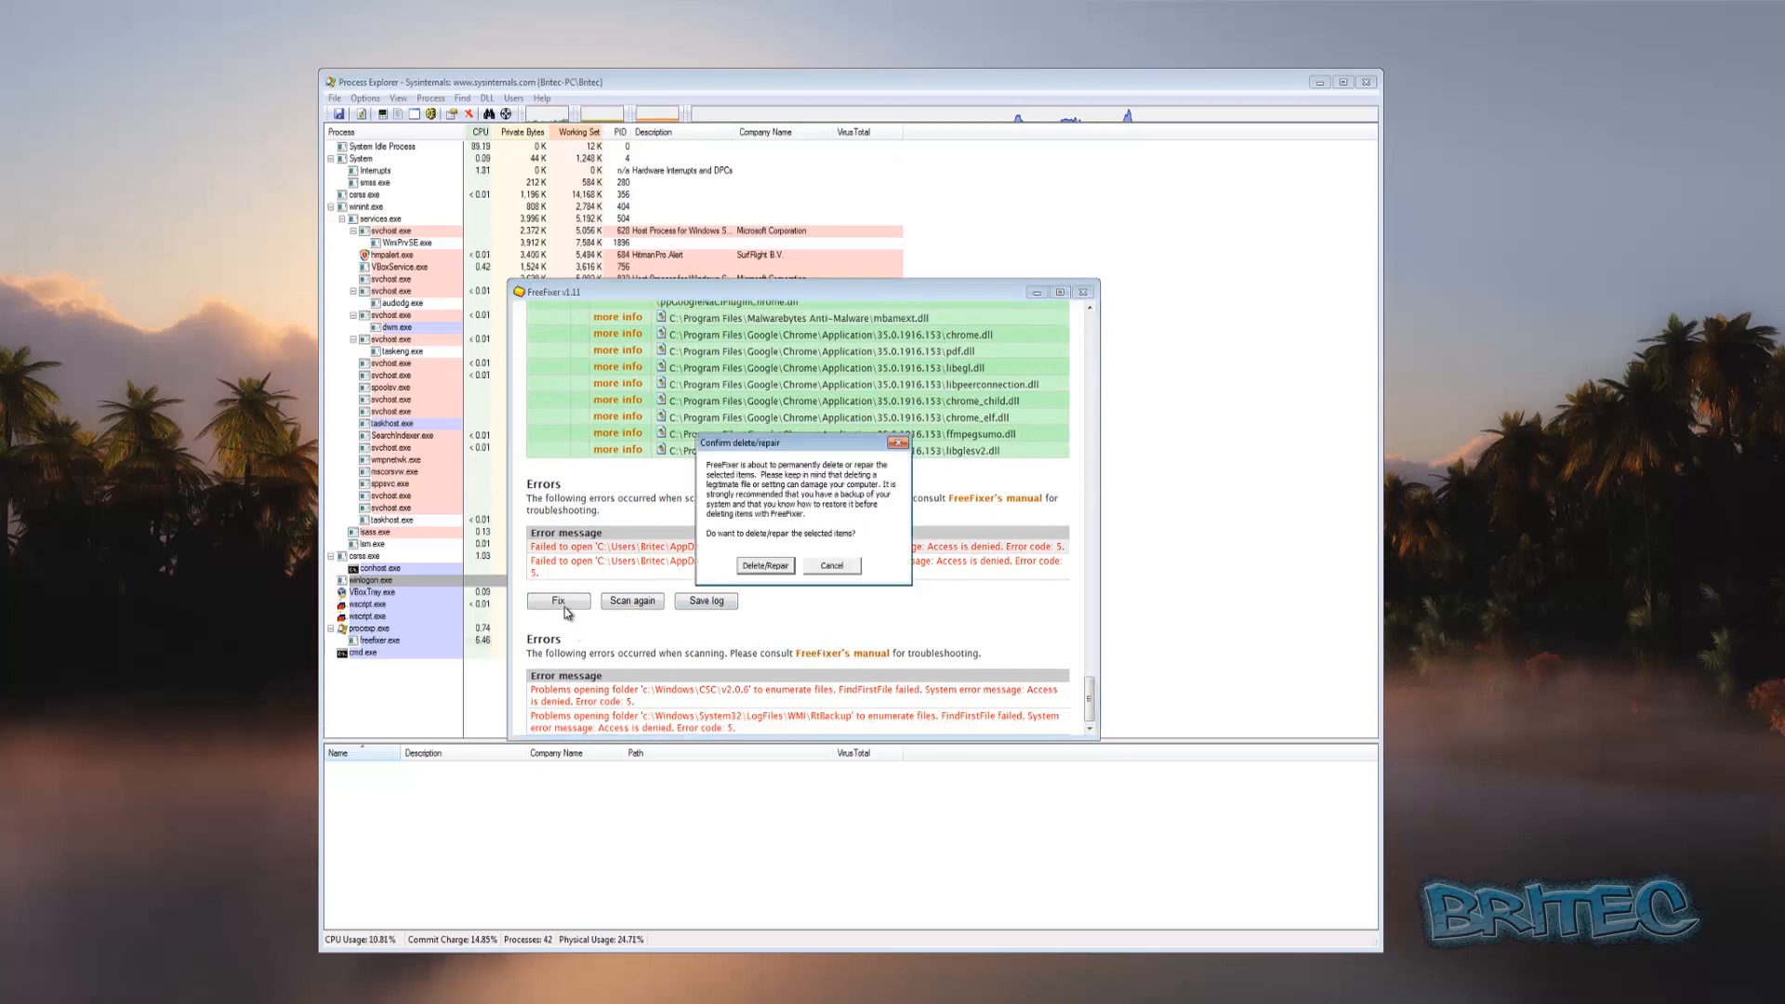
left_click(764, 566)
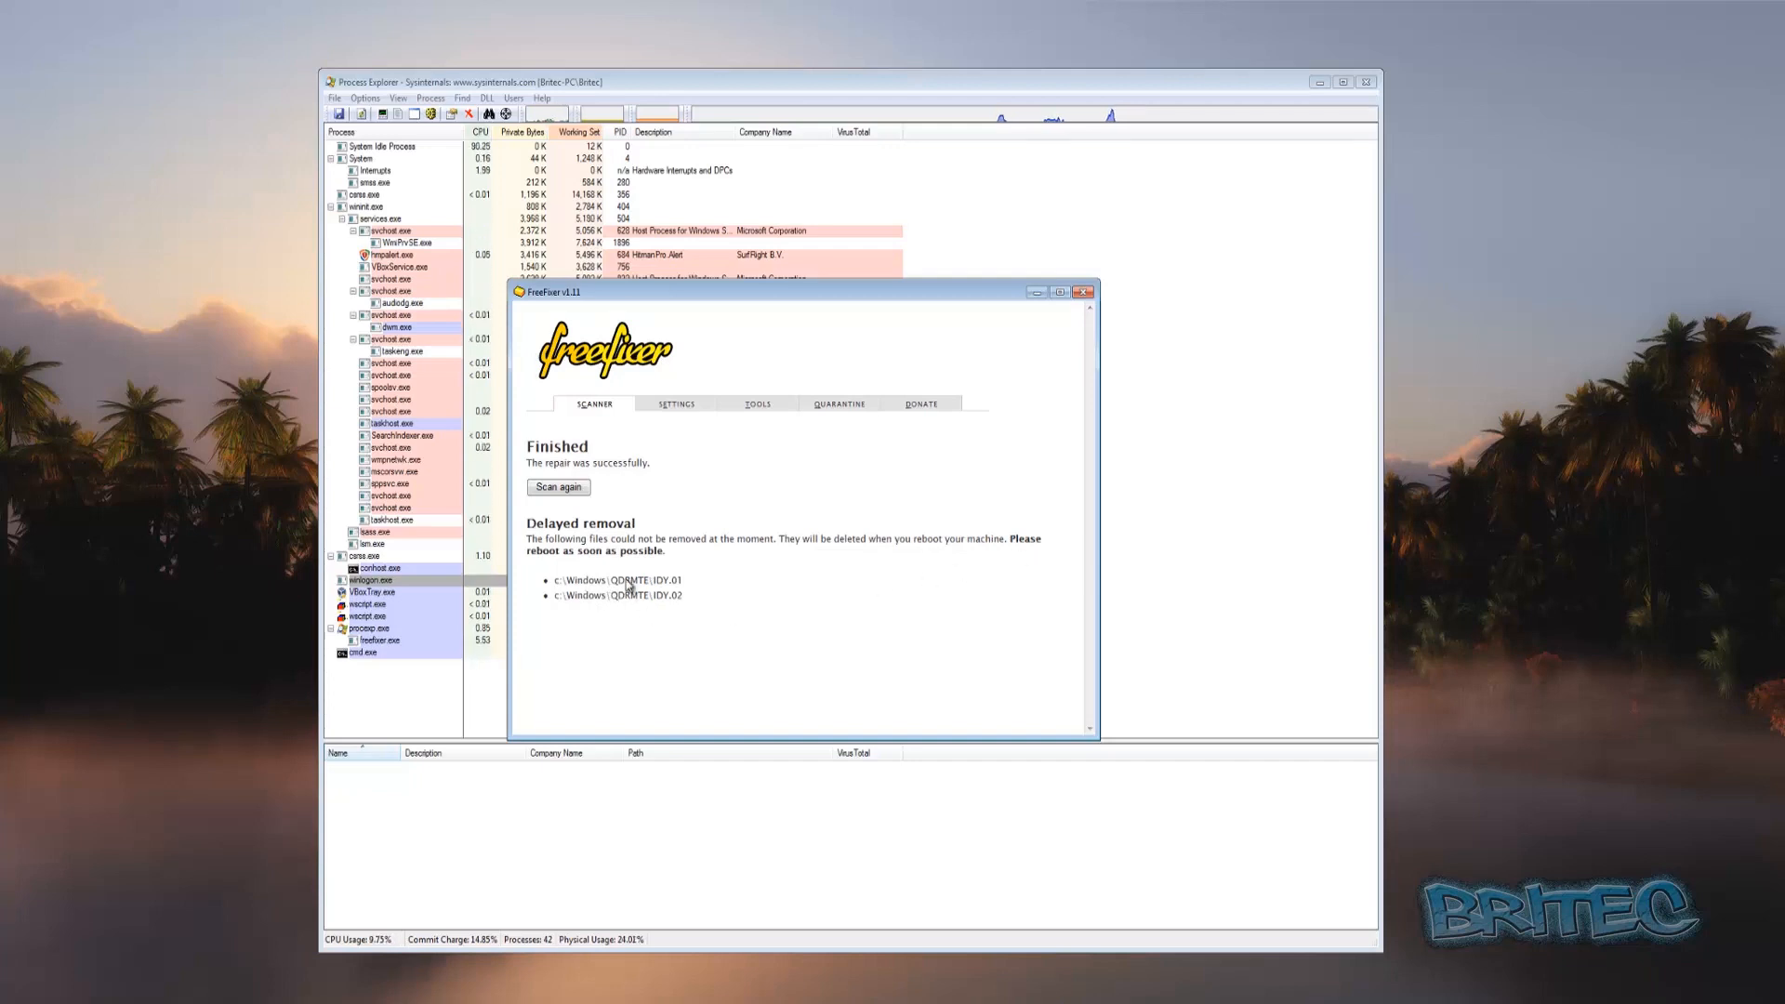
left_click(1083, 296)
Start explorer with Process Explorer's Run command, and close Process Explorer and the command prompt window.
left_click(336, 100)
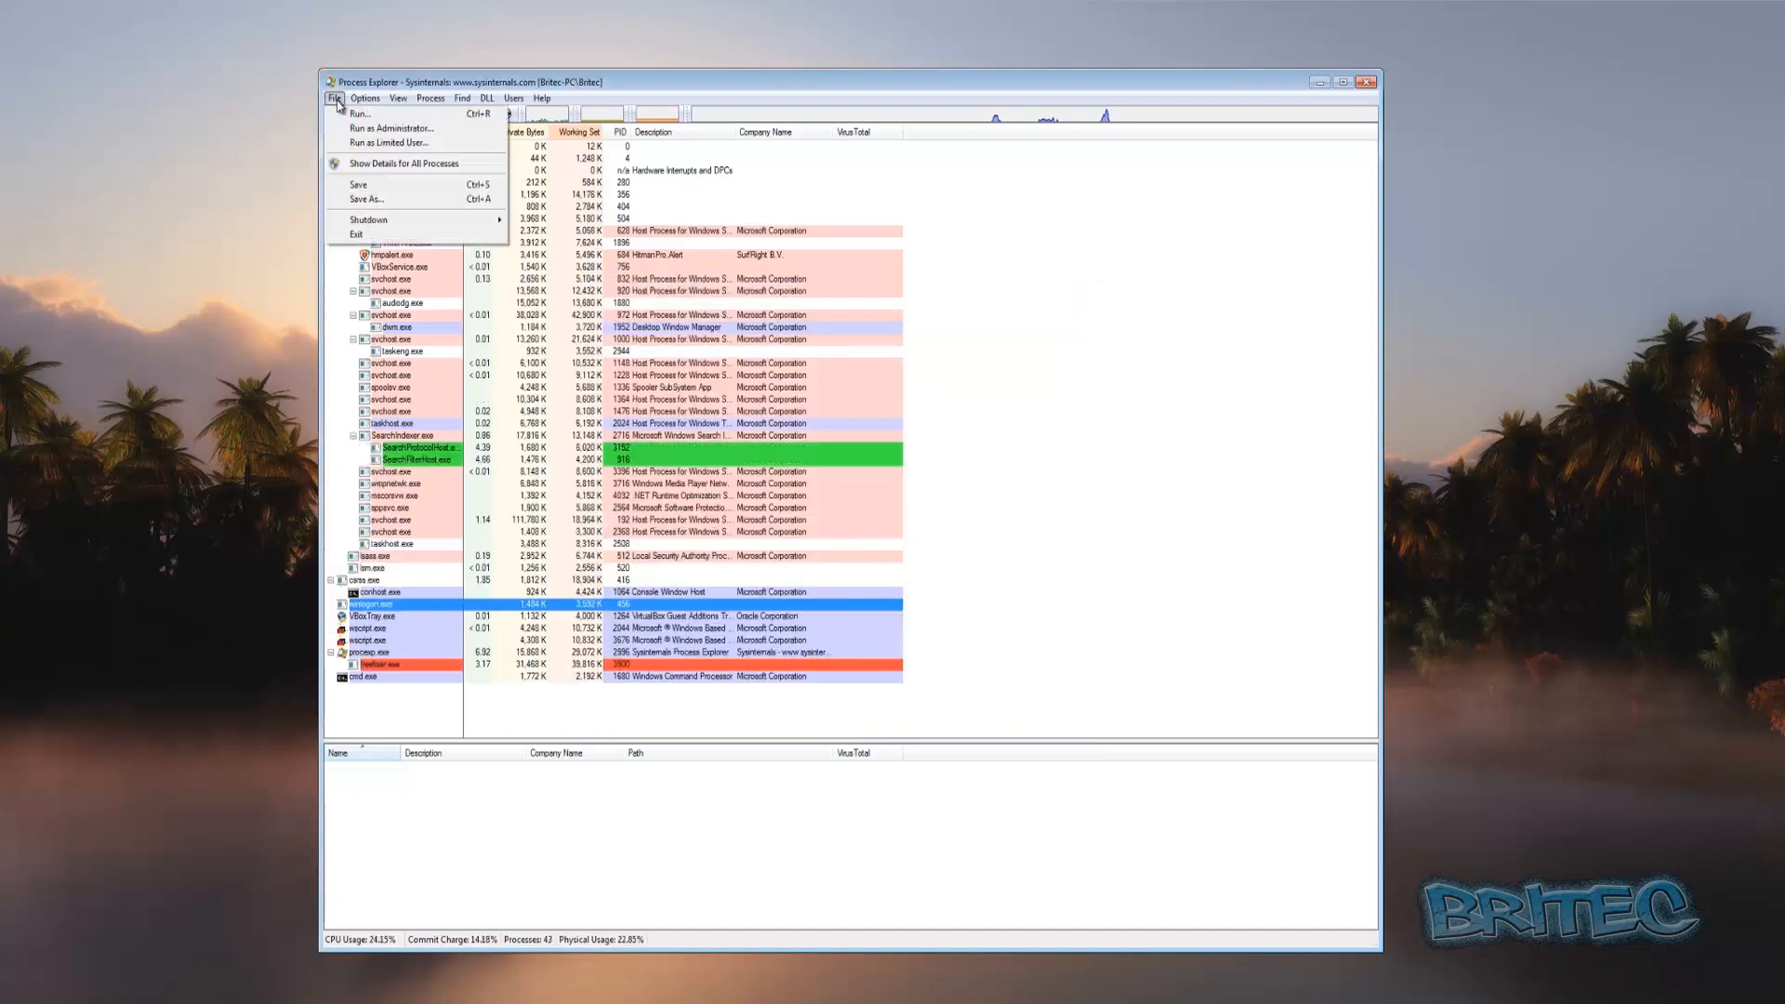
left_click(353, 115)
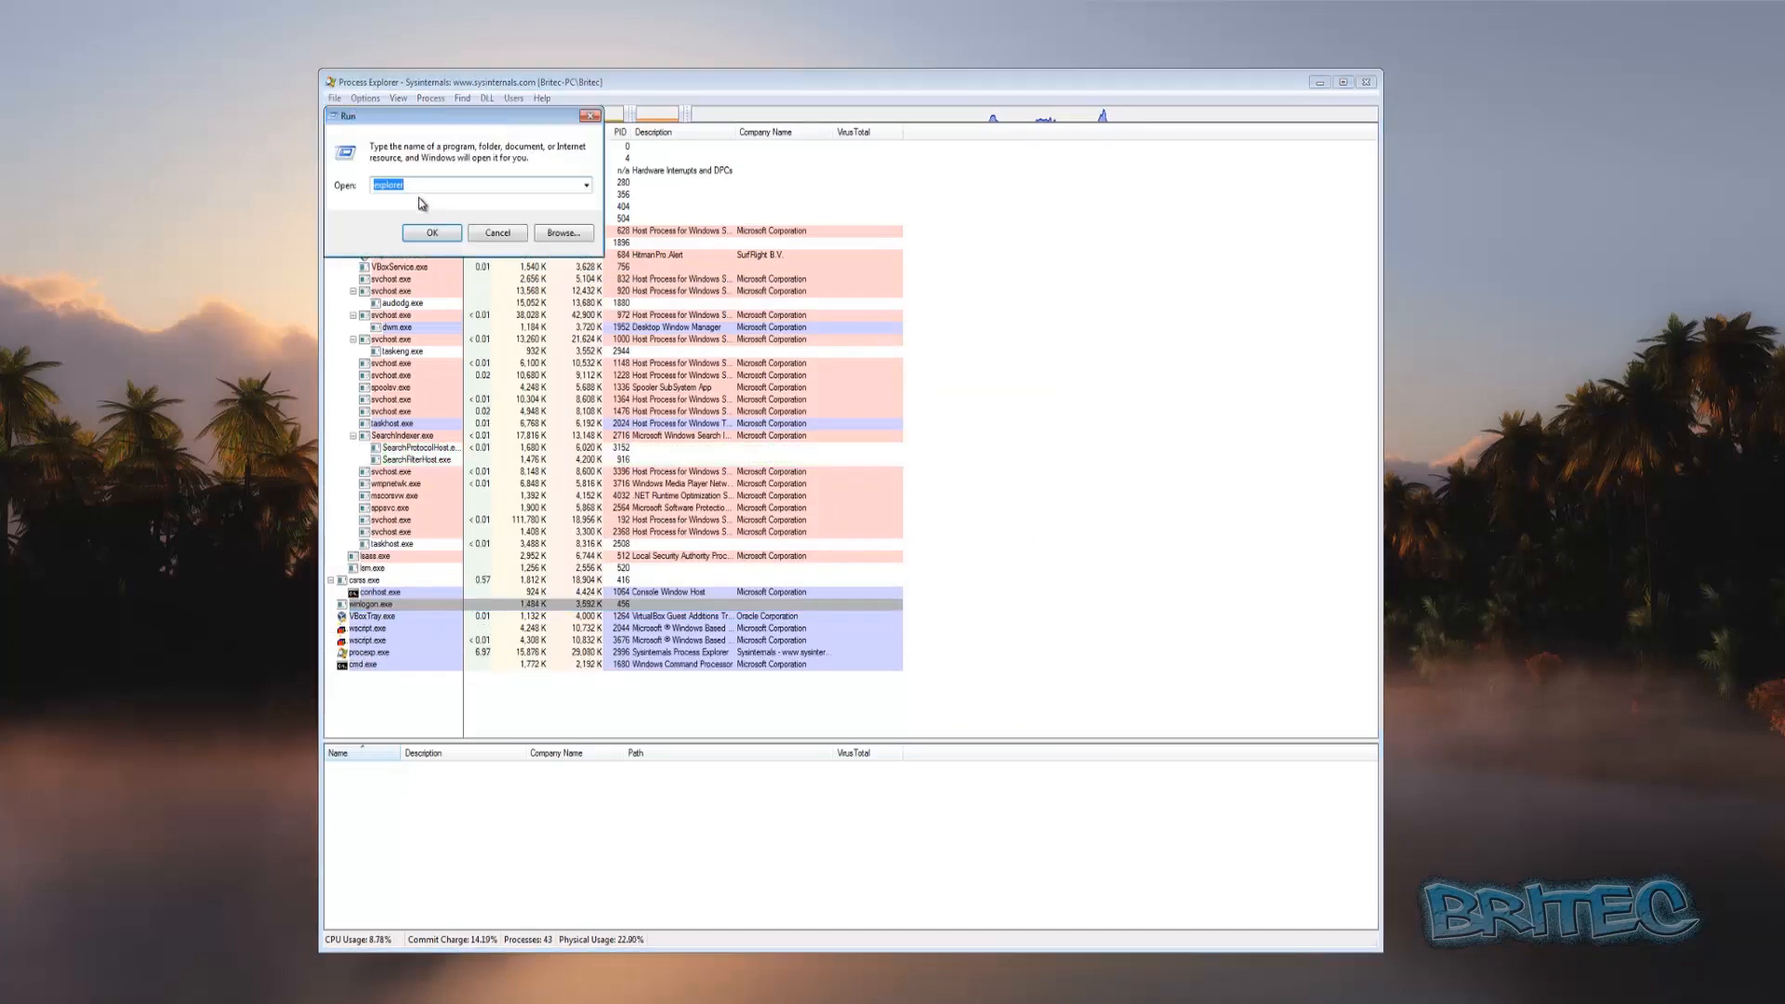
left_click(432, 233)
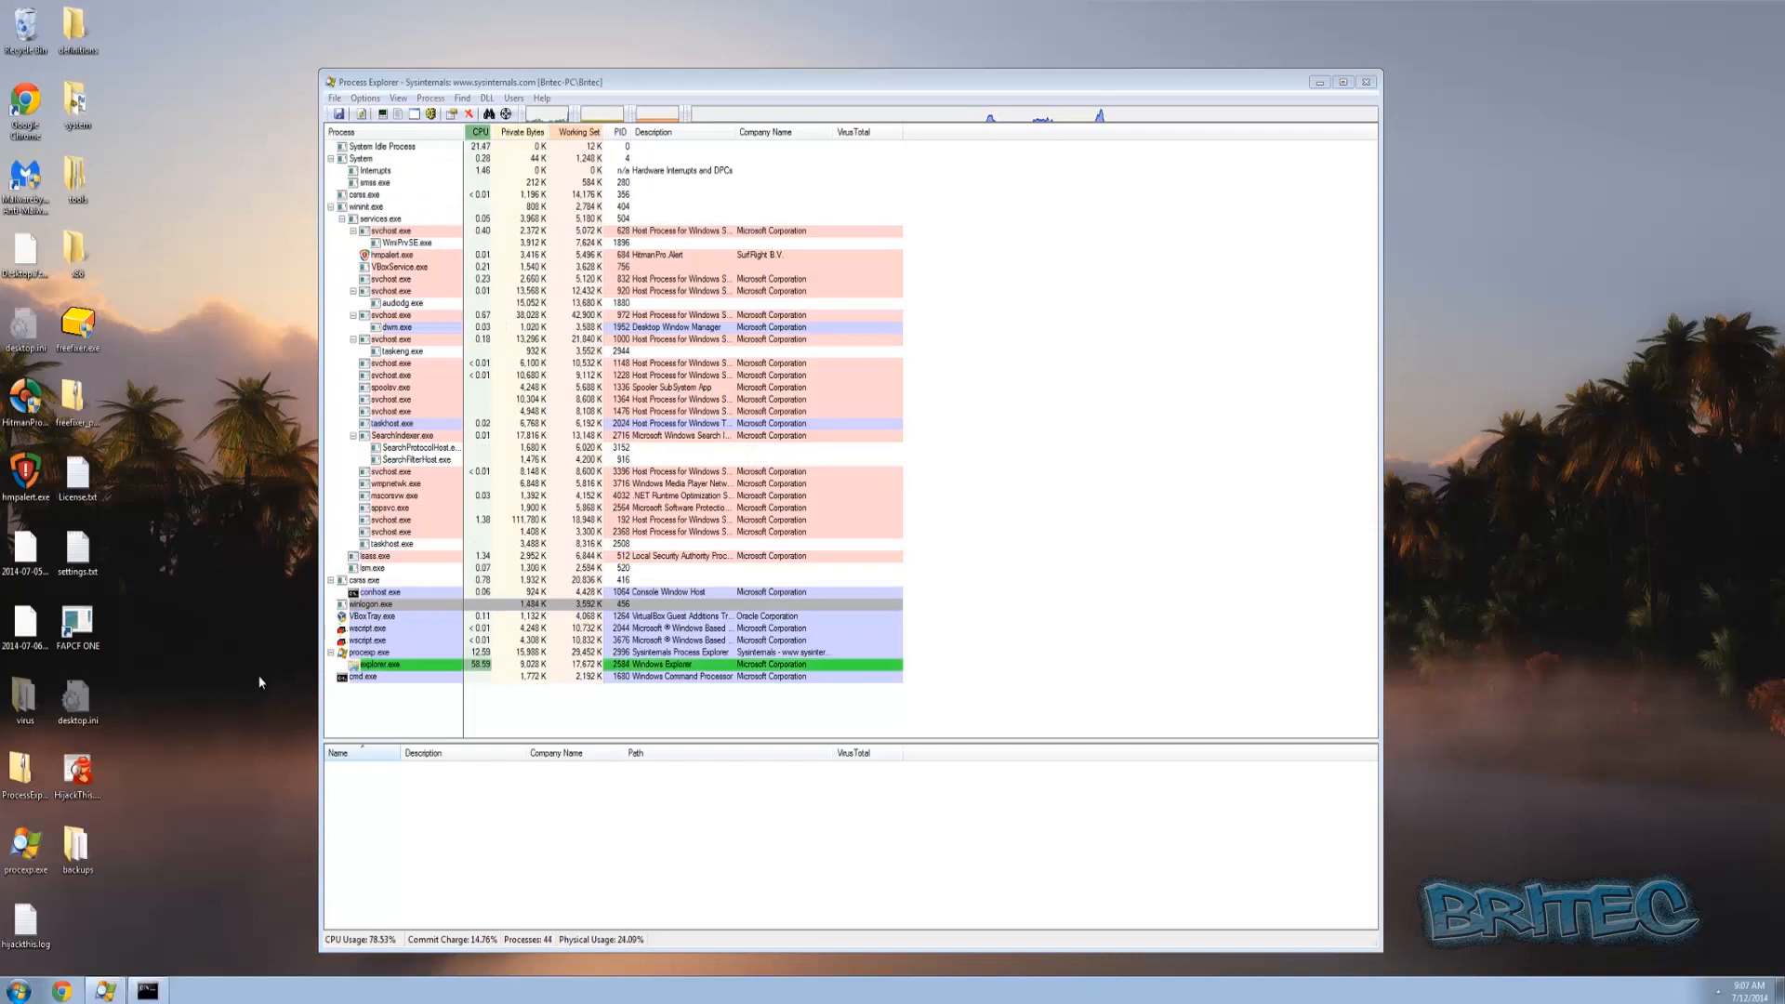
left_click(1366, 82)
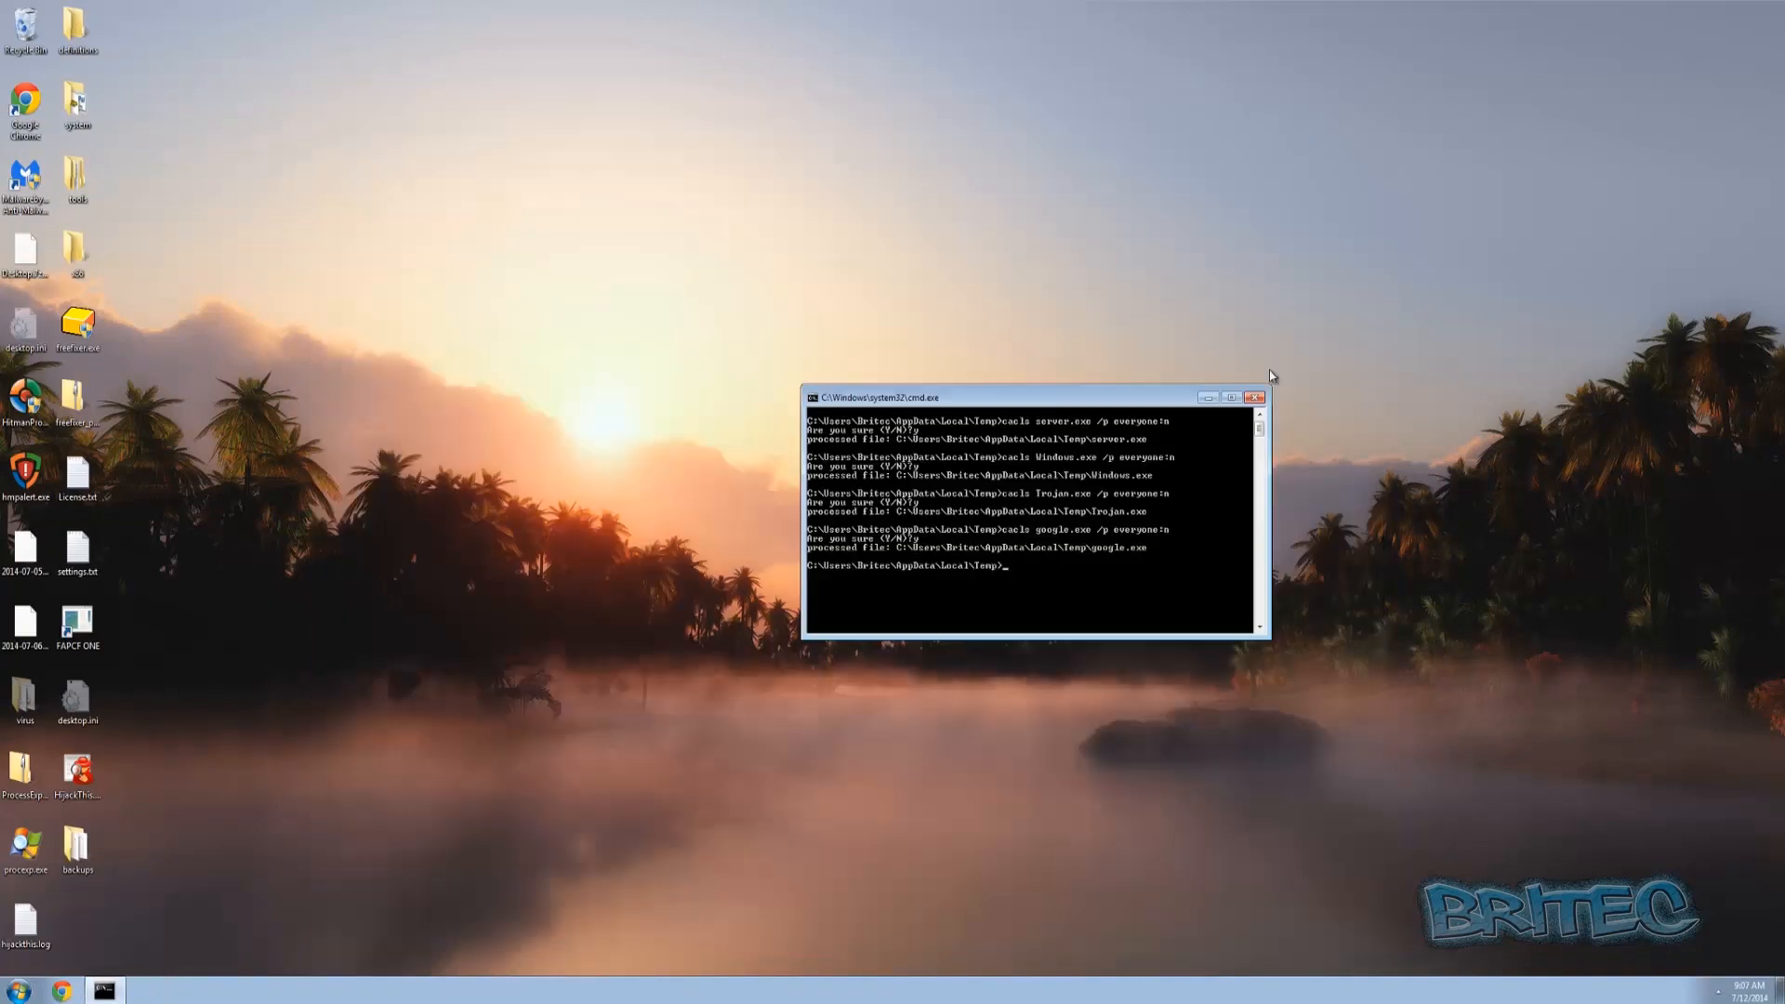
left_click(1254, 397)
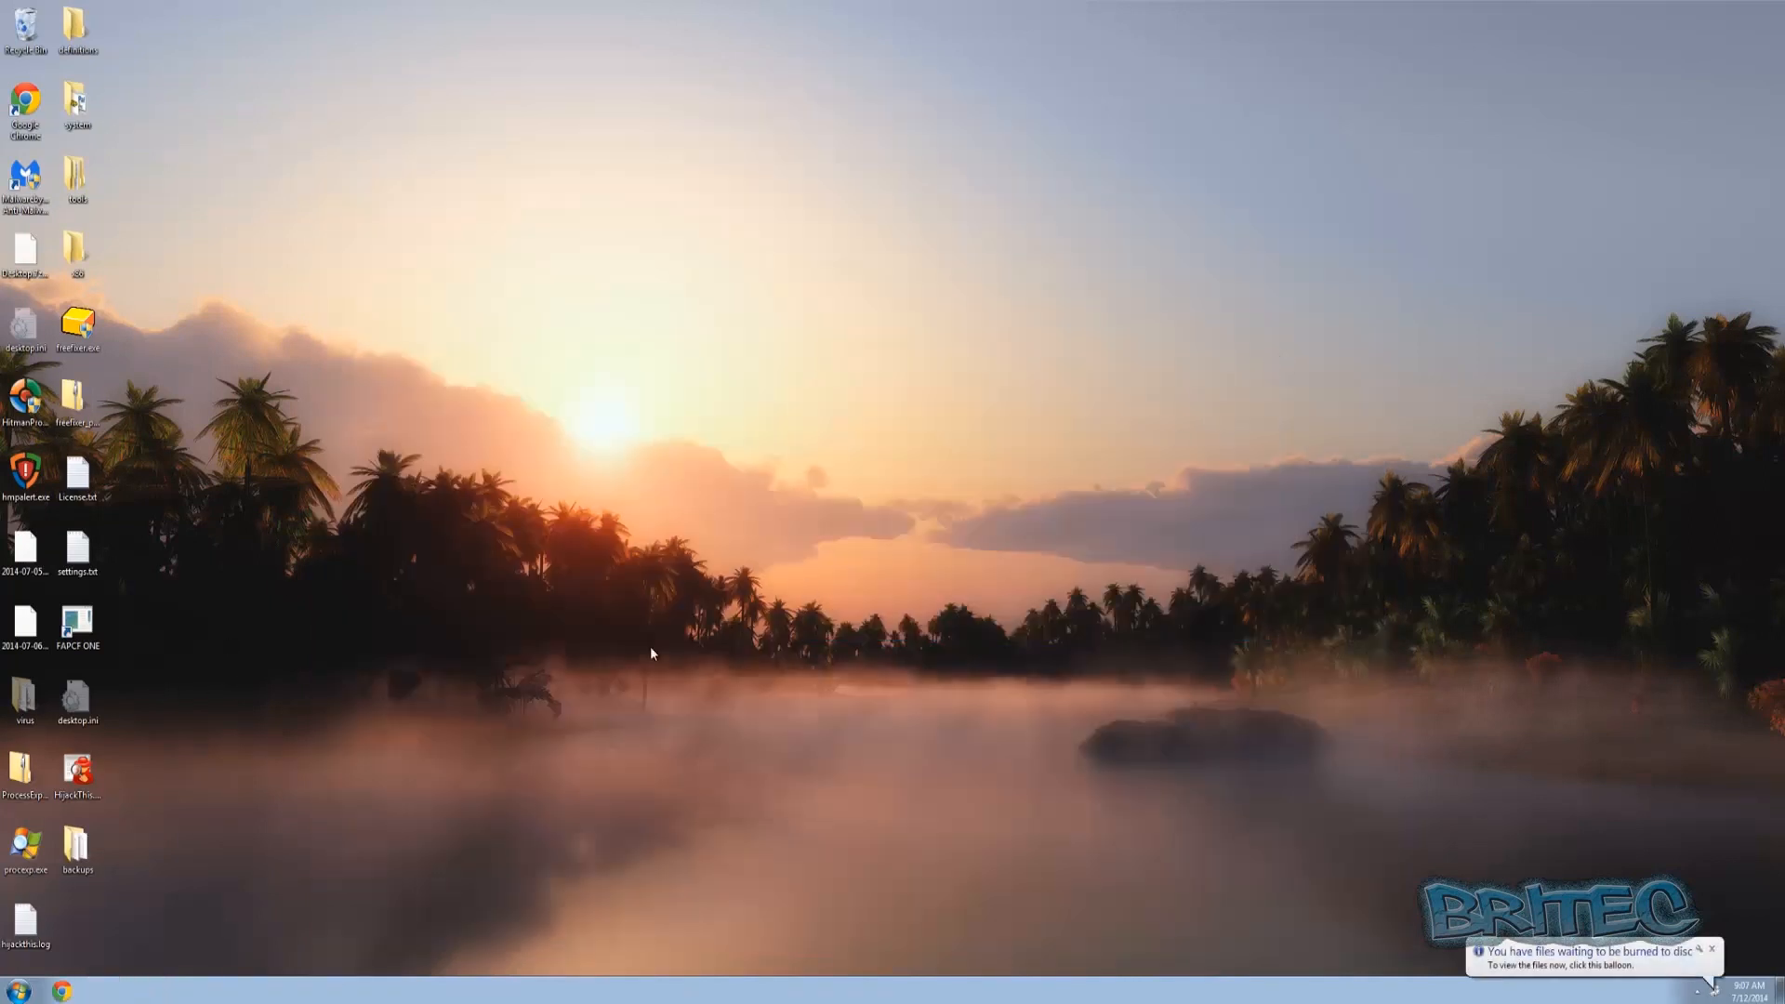
Restart Windows.
left_click(20, 991)
left_click(243, 952)
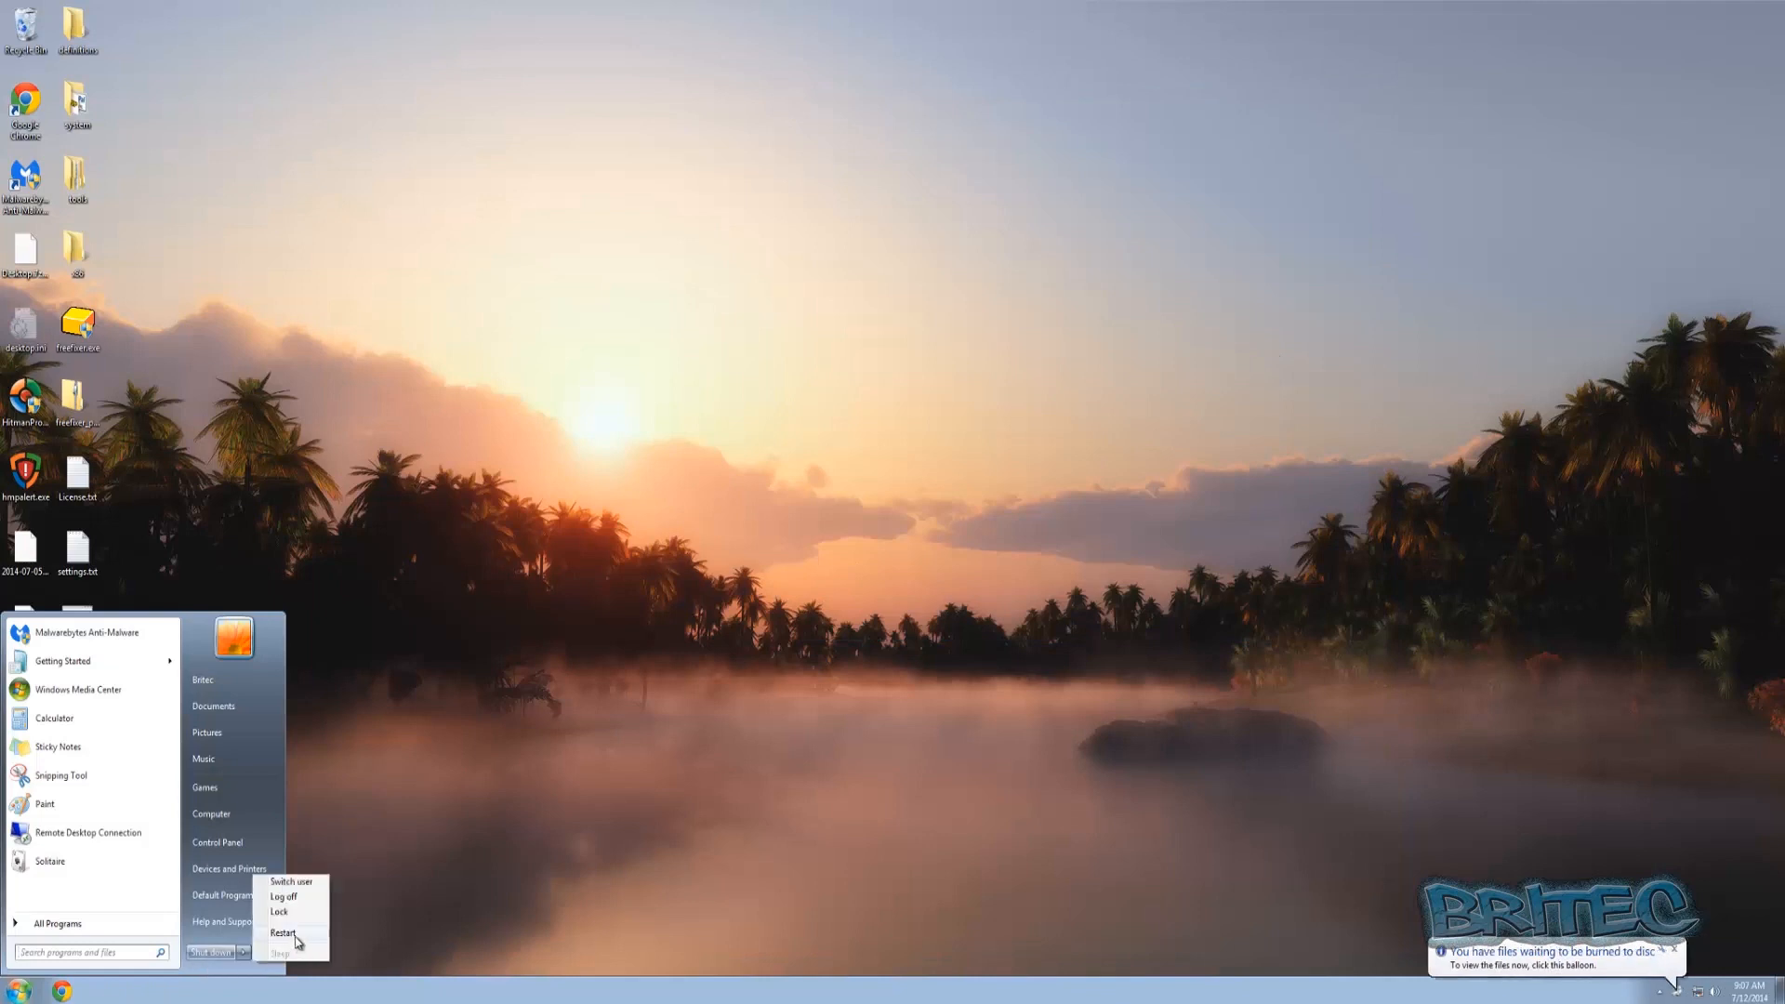
left_click(295, 937)
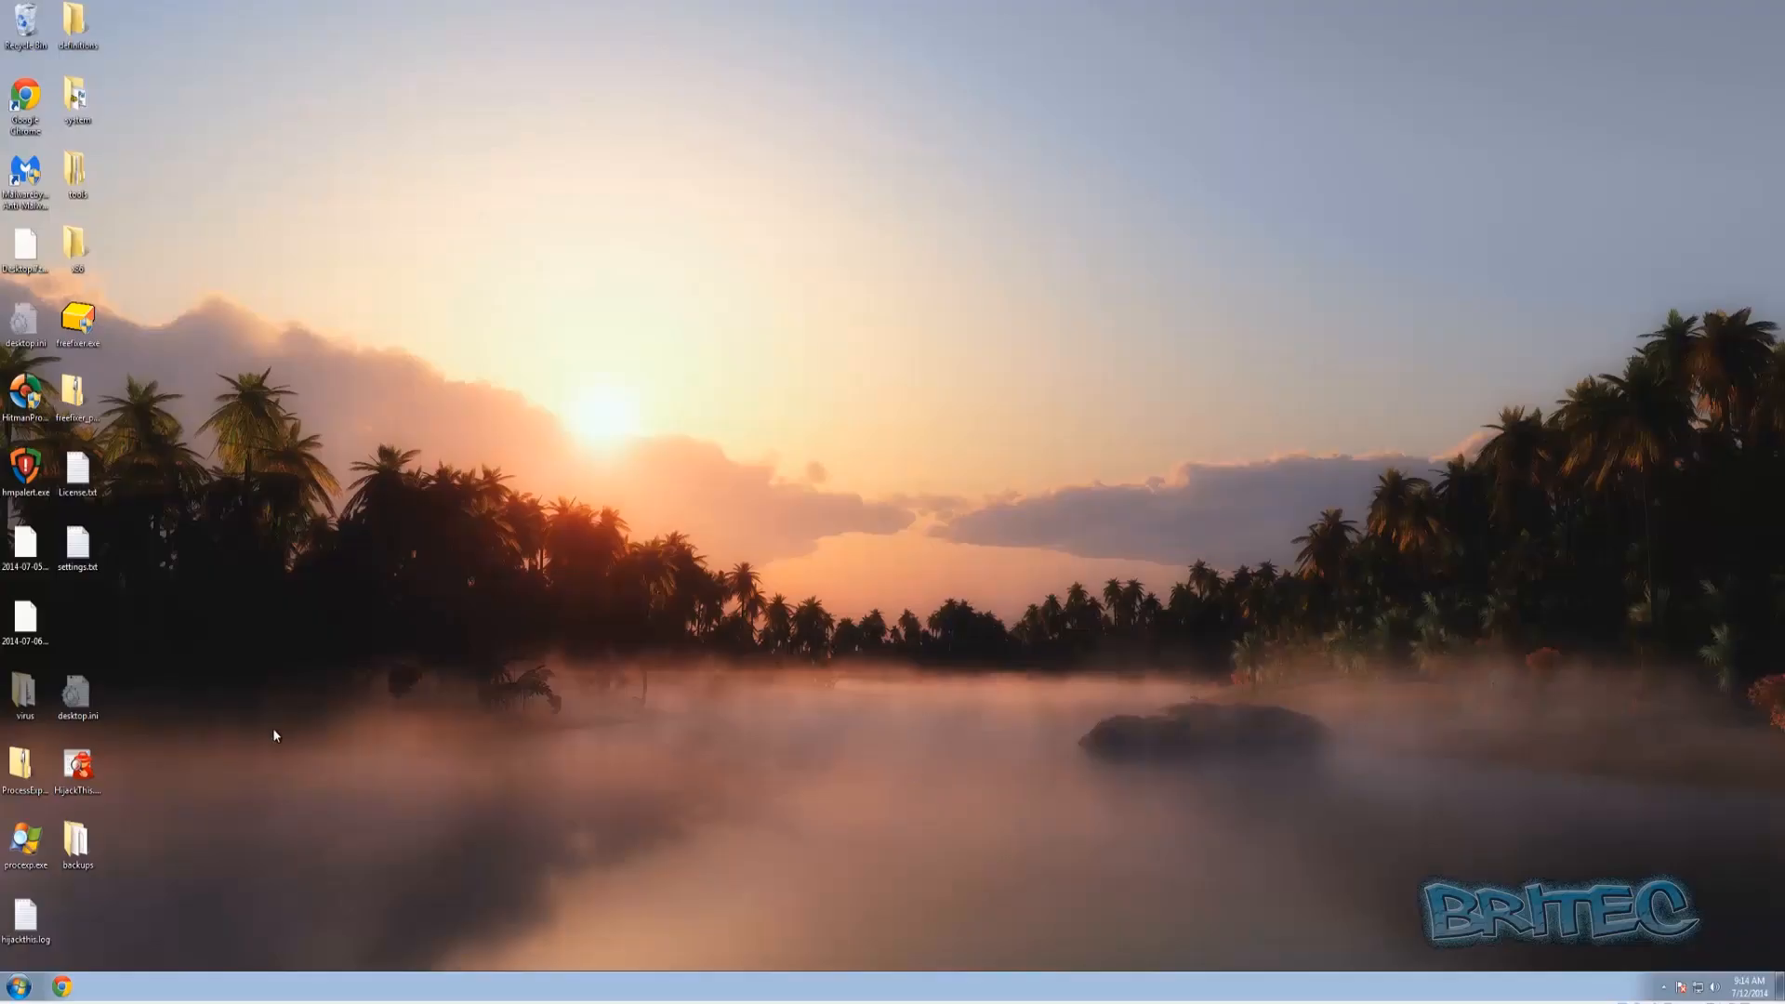
Delete the virus folder from the desktop and empty the Recycle Bin.
right_click(23, 695)
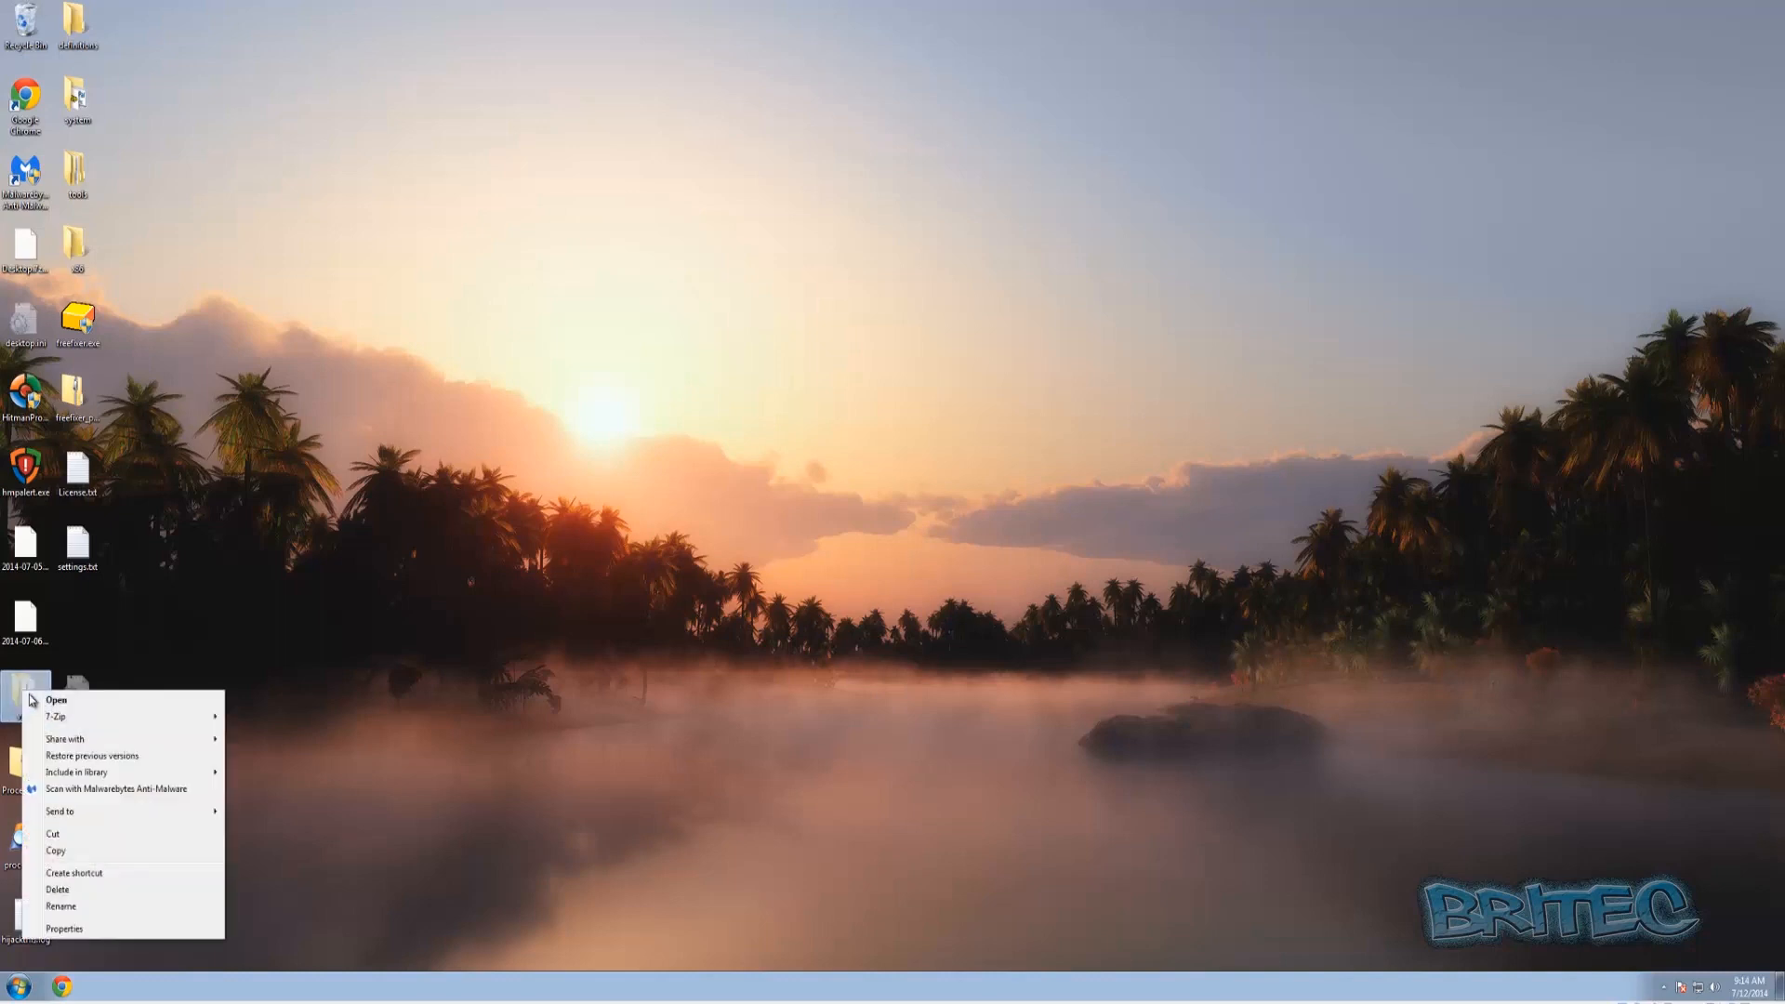
left_click(74, 898)
left_click(945, 546)
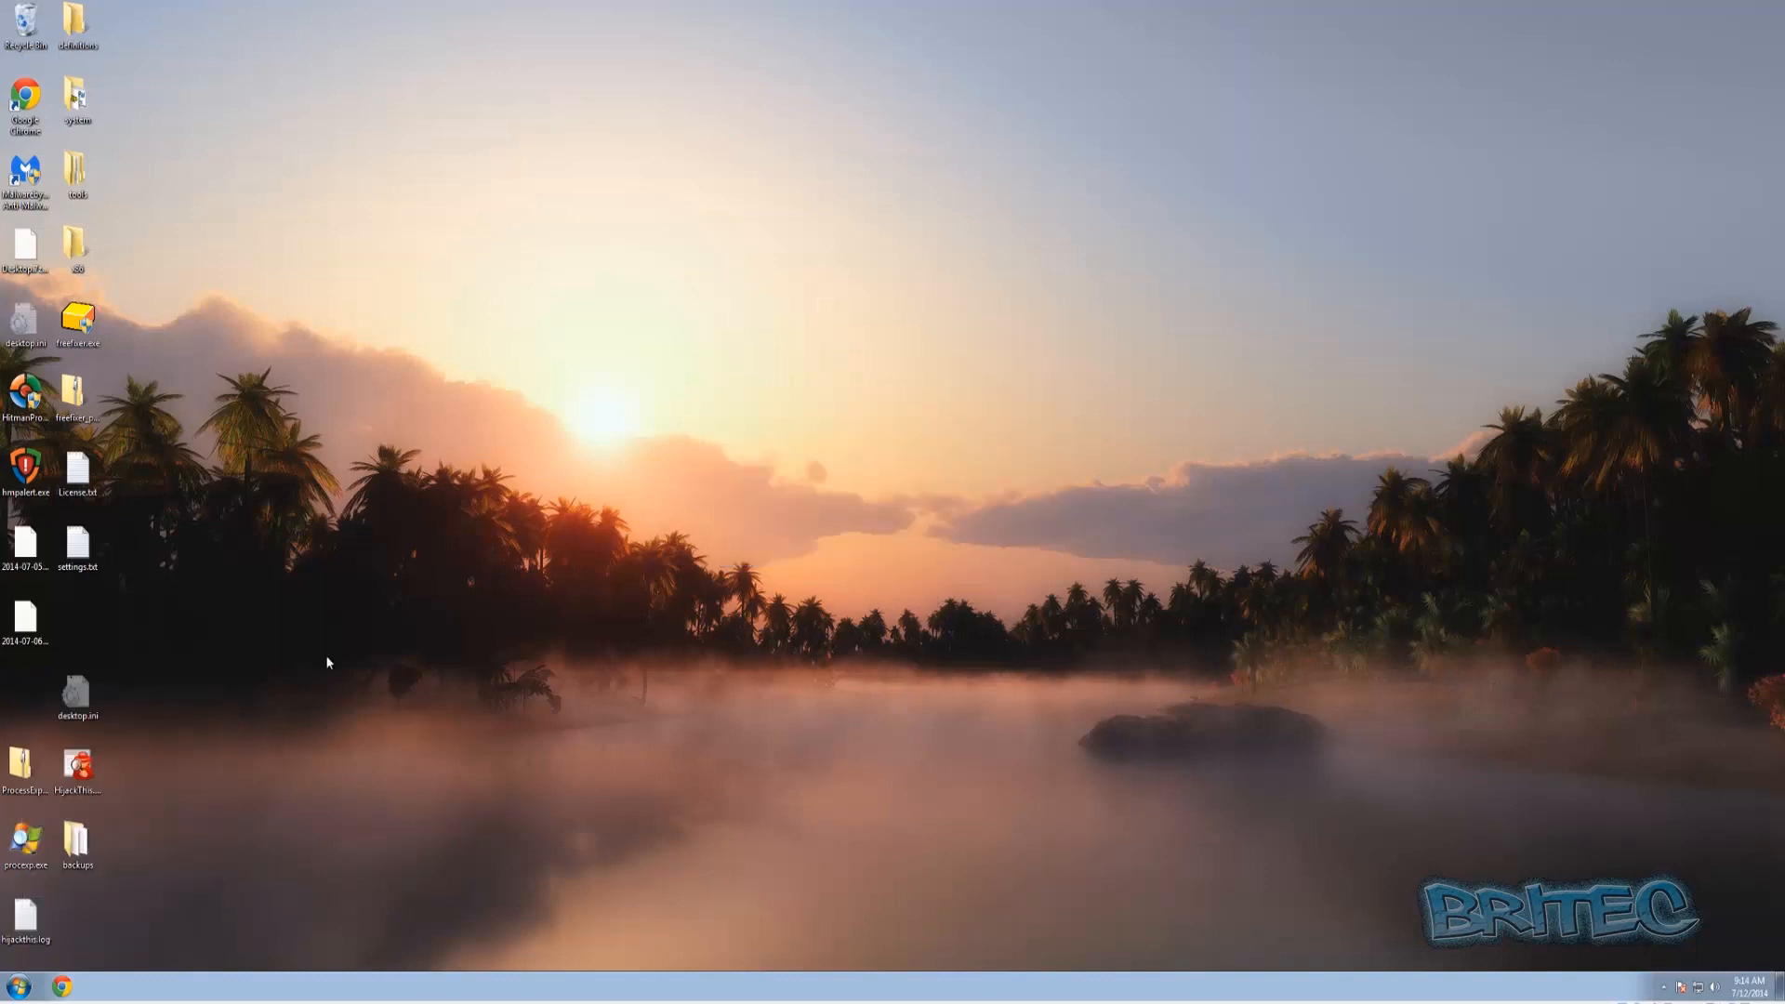
right_click(22, 14)
left_click(72, 38)
left_click(930, 506)
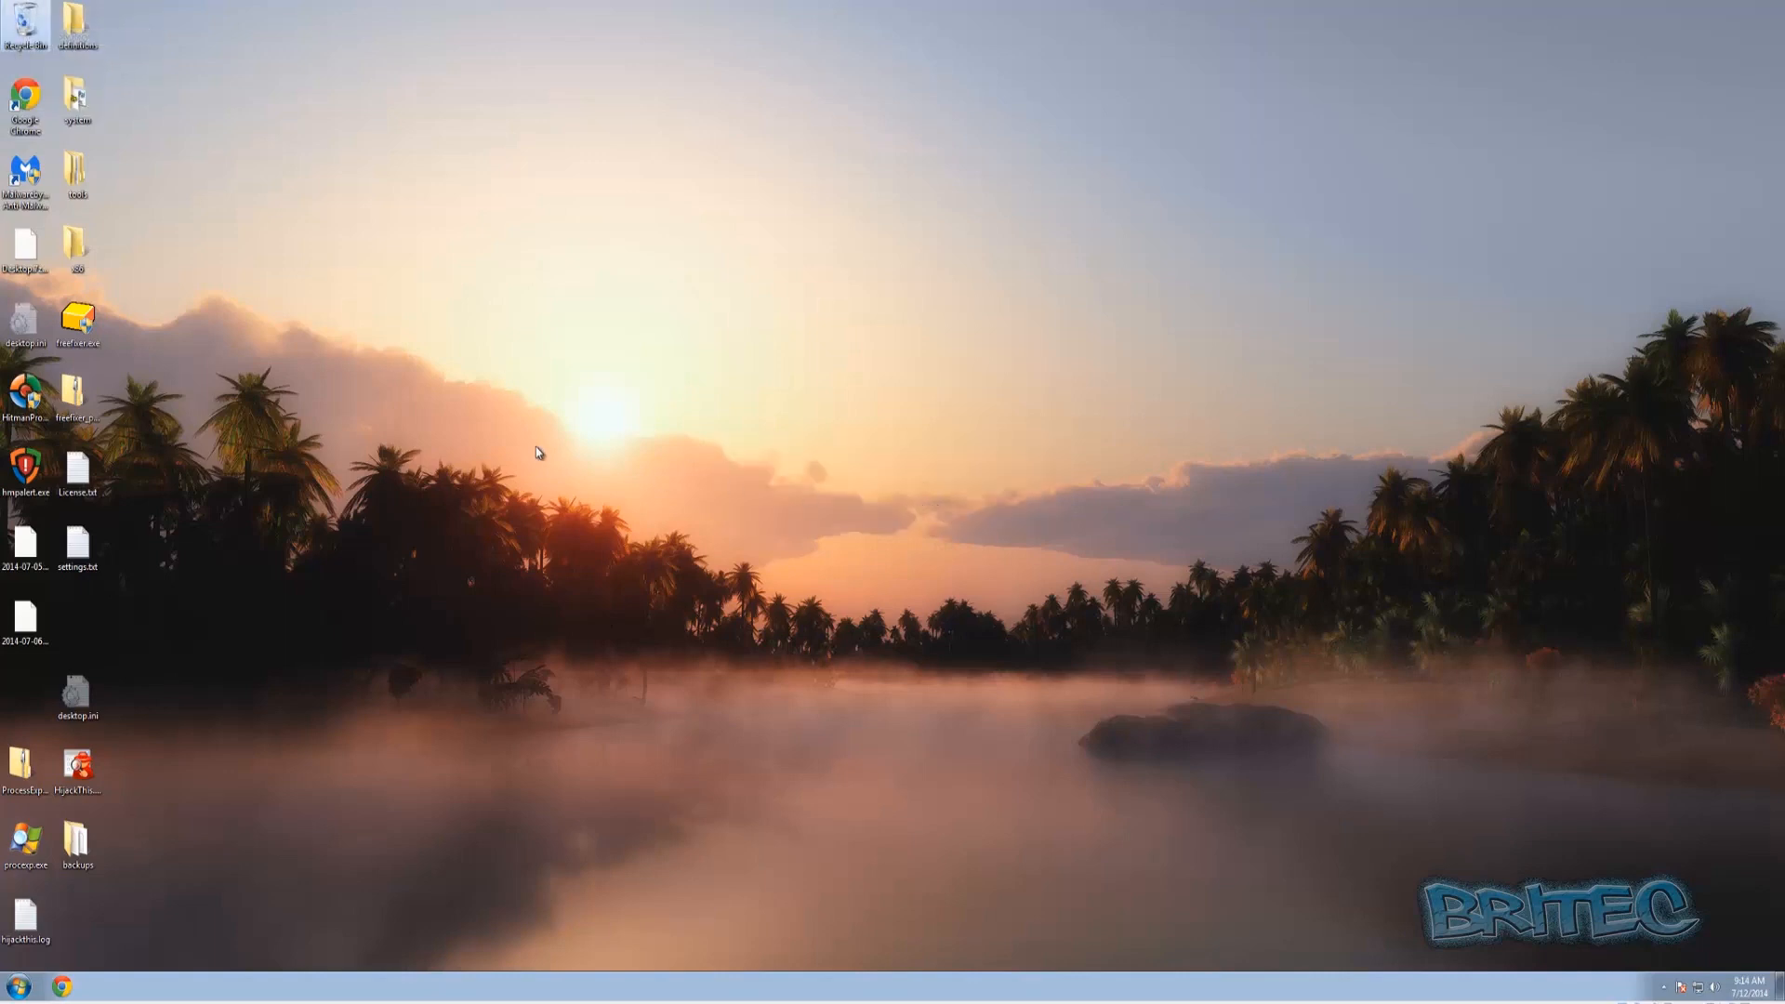
Set the Malwarebytes and HitmanPro icons apart on the desktop, launch Malwarebytes with administrator permission, update its database and run a Threat Scan.
left_click_drag(25, 175, 601, 248)
left_click_drag(25, 392, 654, 253)
double_click(597, 251)
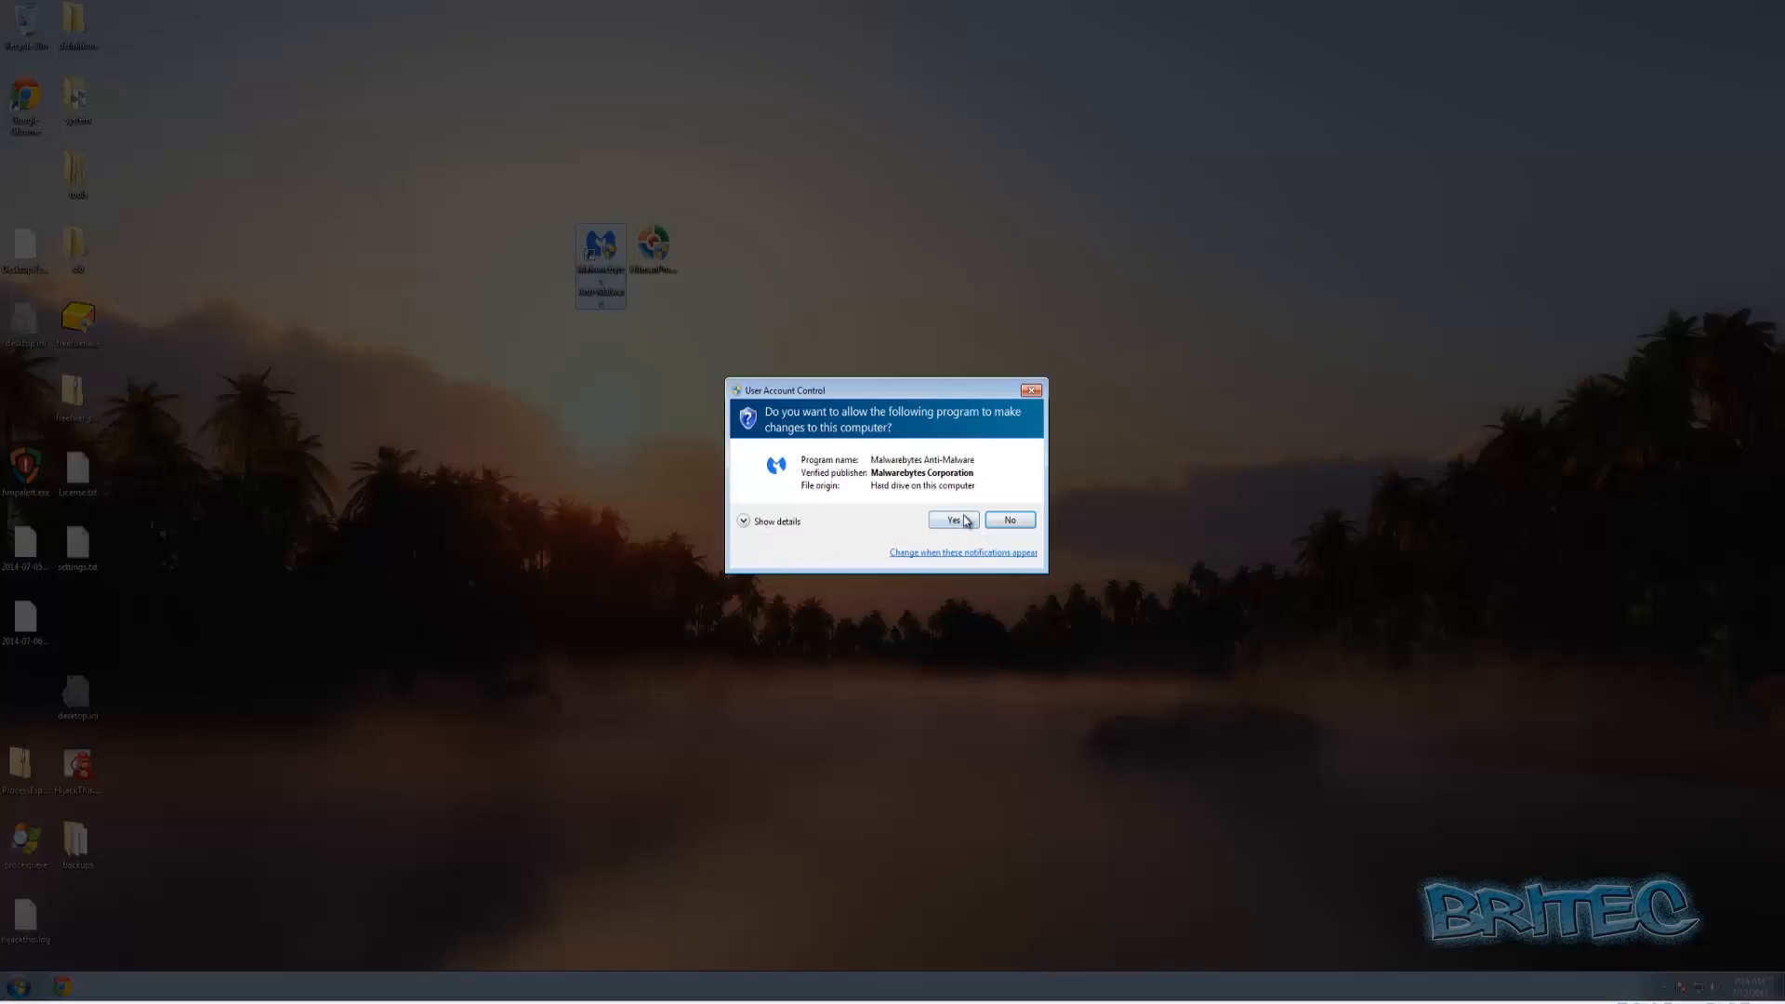
left_click(958, 519)
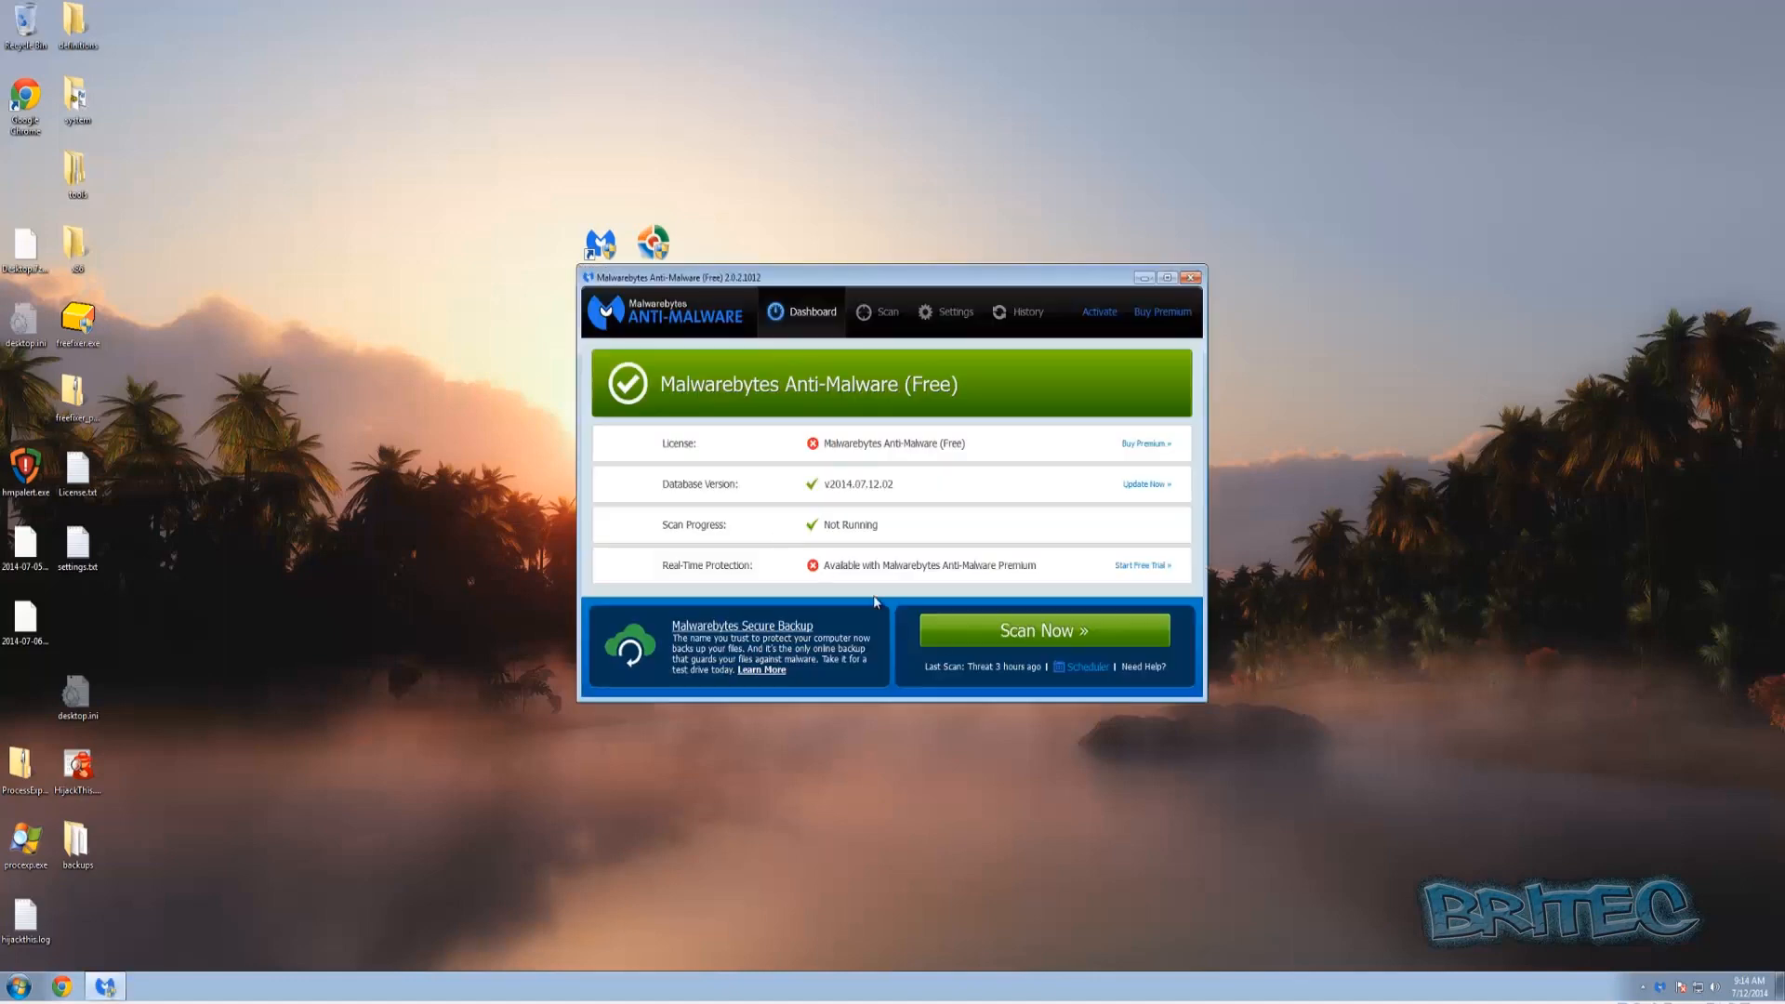
left_click(1028, 644)
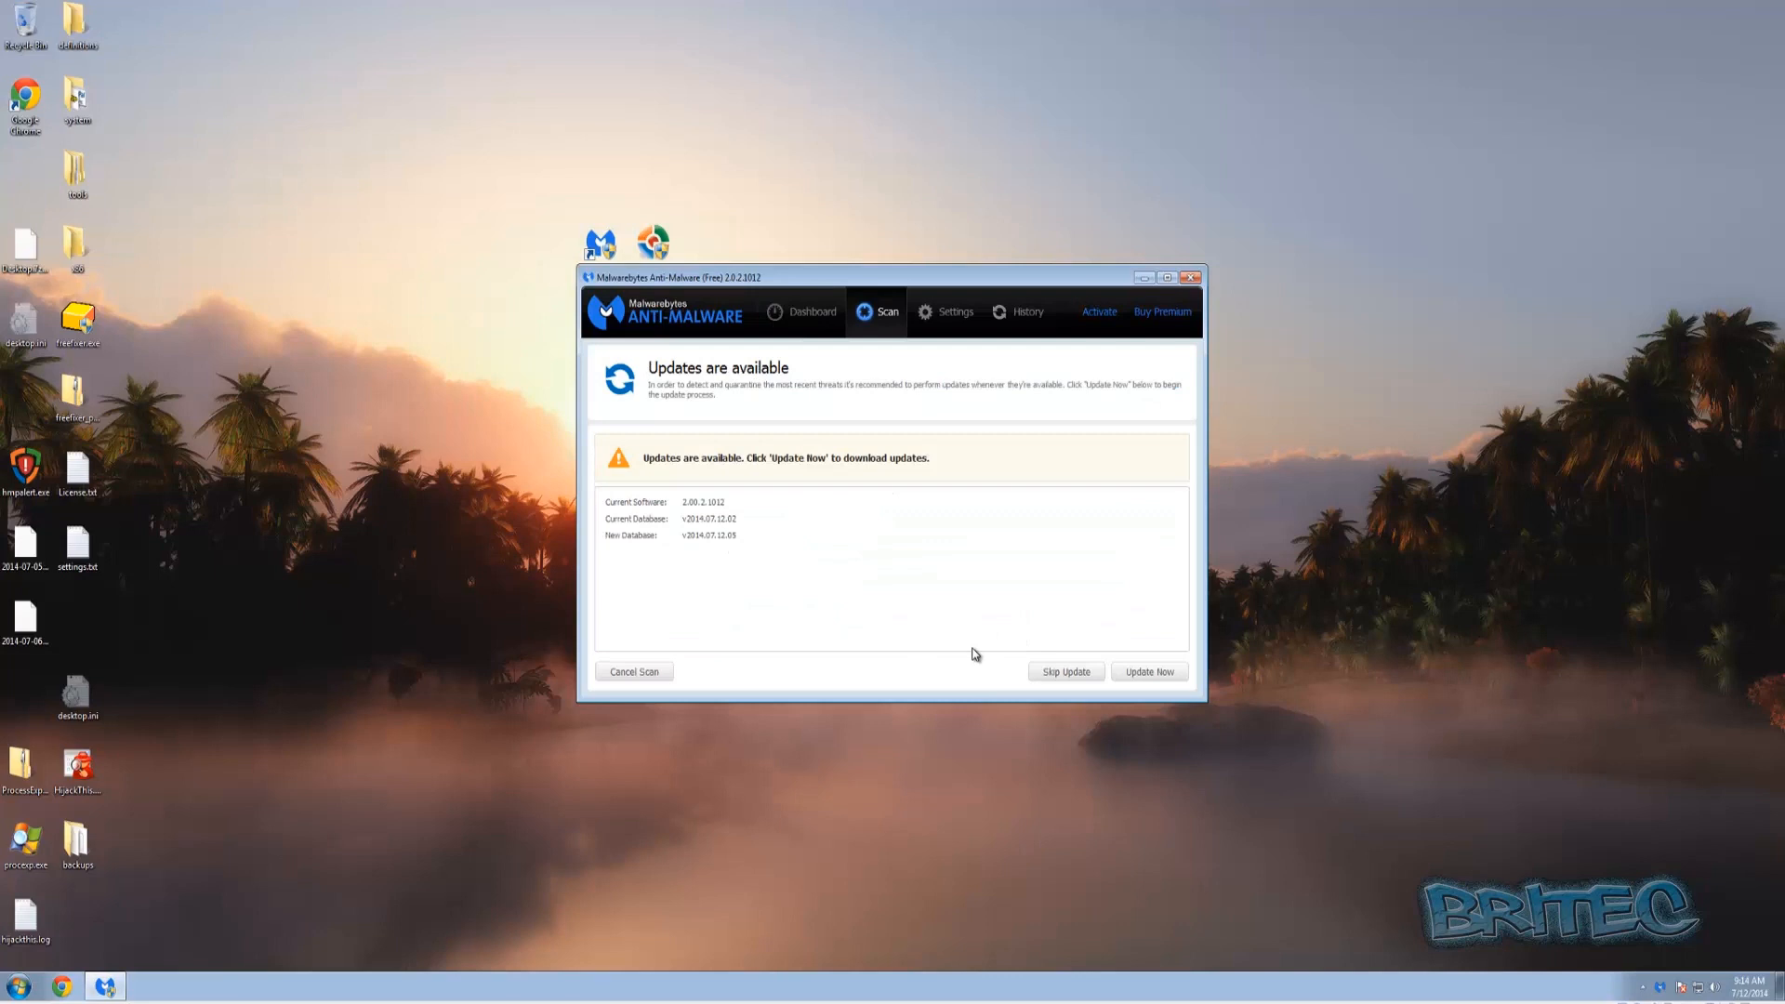
left_click(1150, 676)
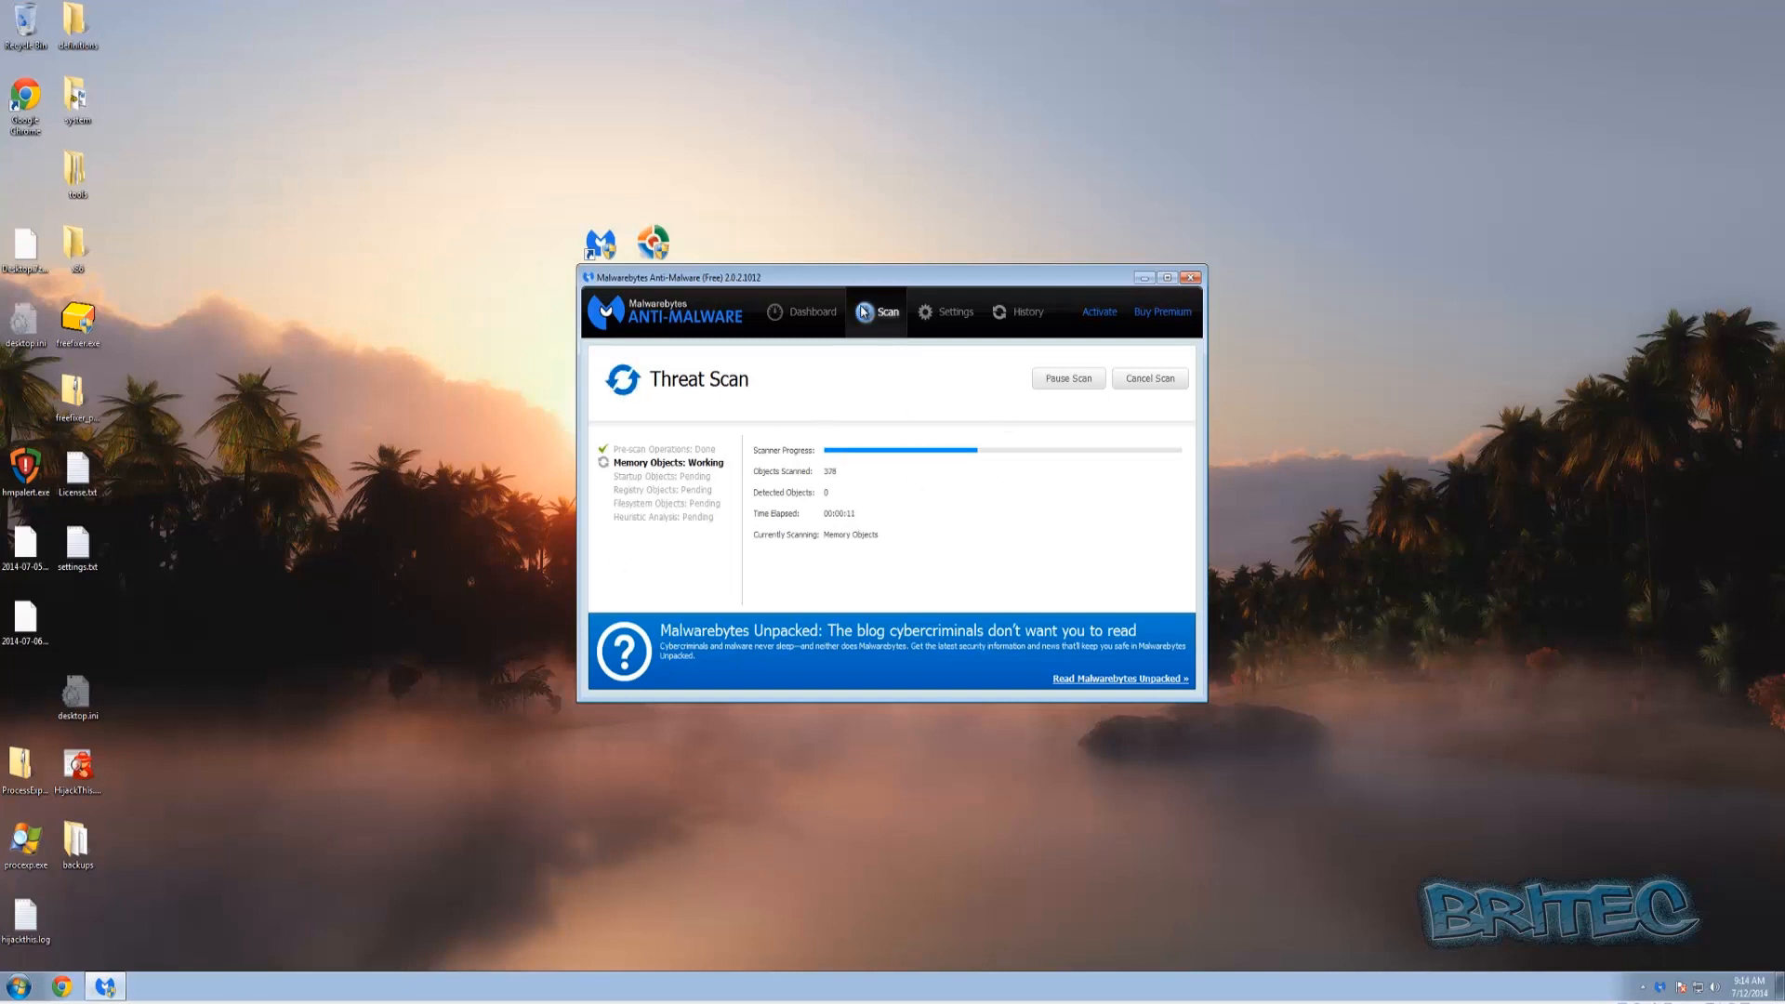
left_click_drag(870, 281, 860, 315)
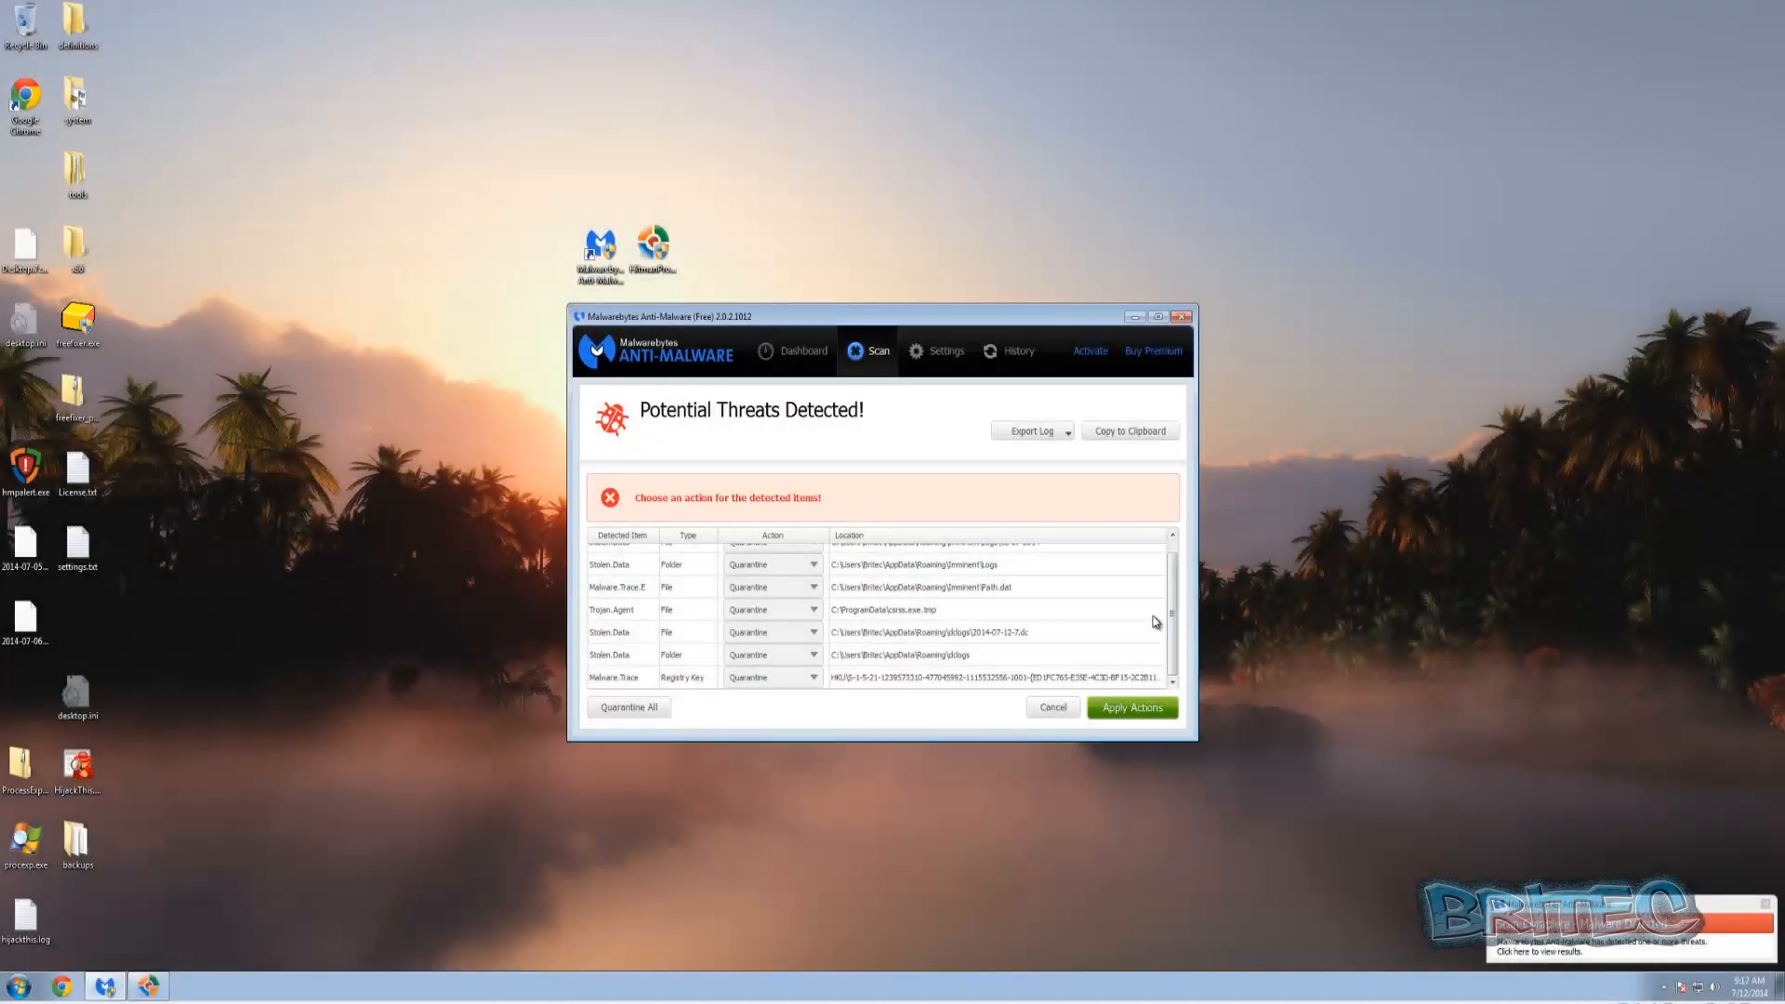
Review the detected threats in Malwarebytes, quarantine all of them, and close the program.
scroll(1152, 613, "up", 1)
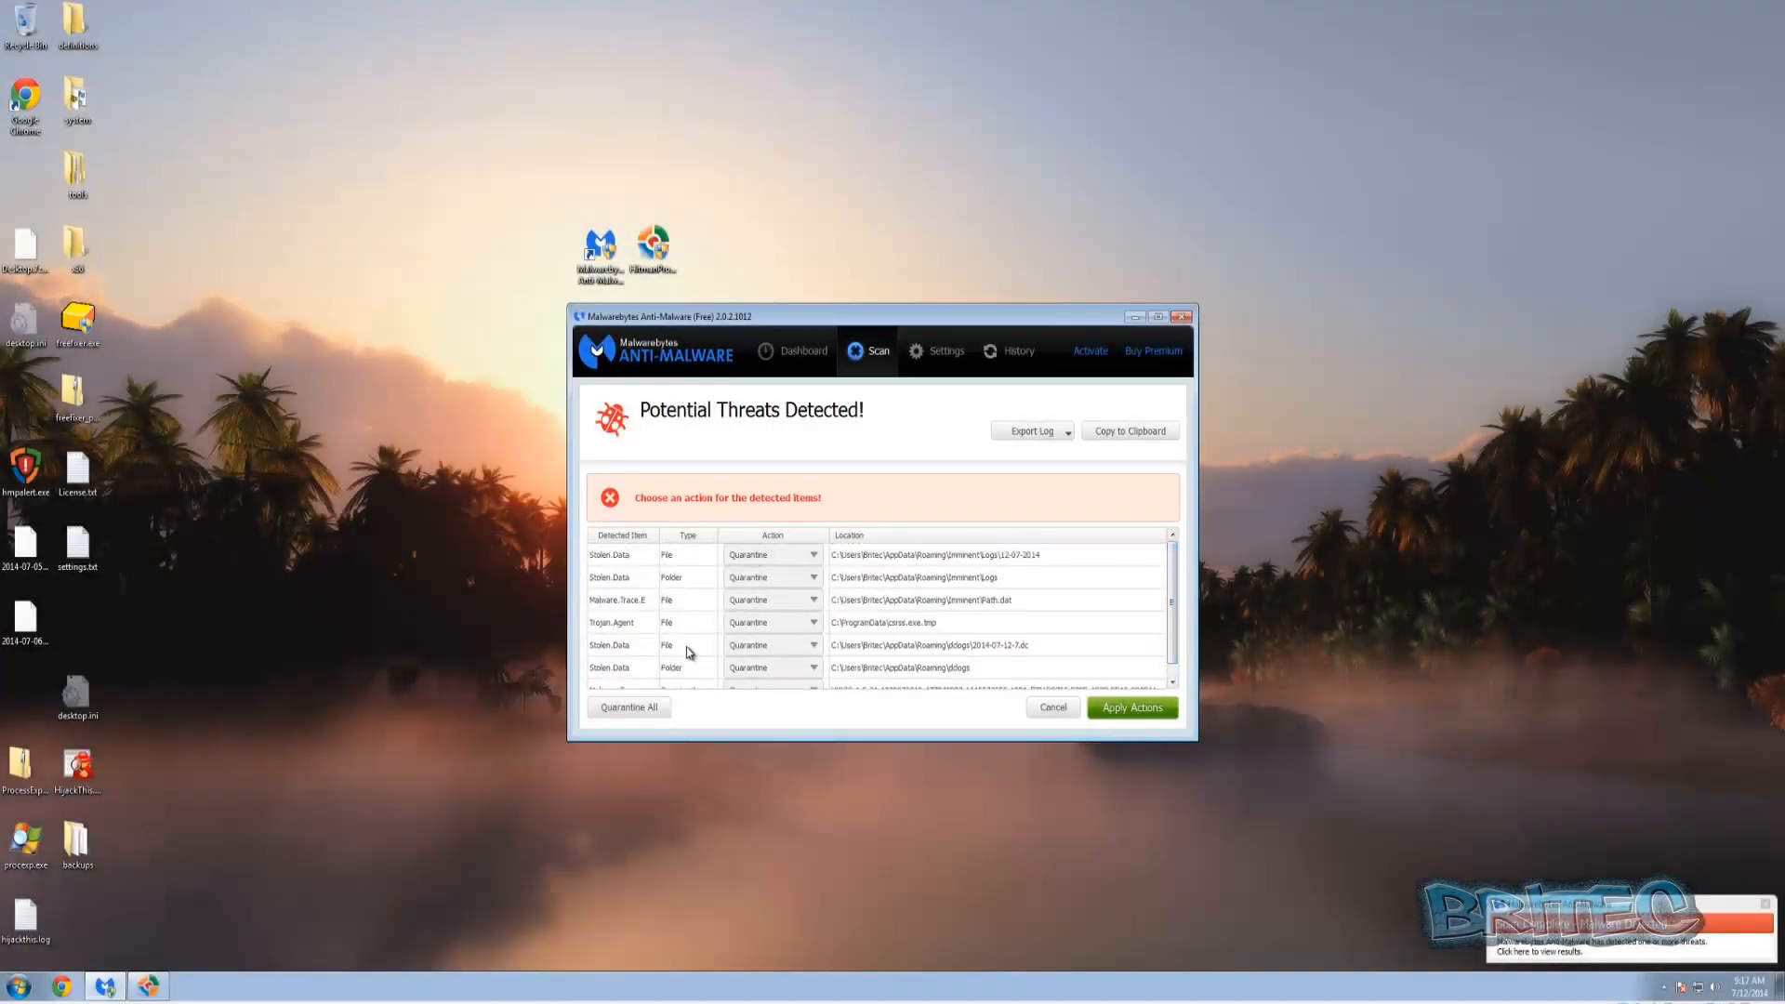
scroll(665, 651, "down", 1)
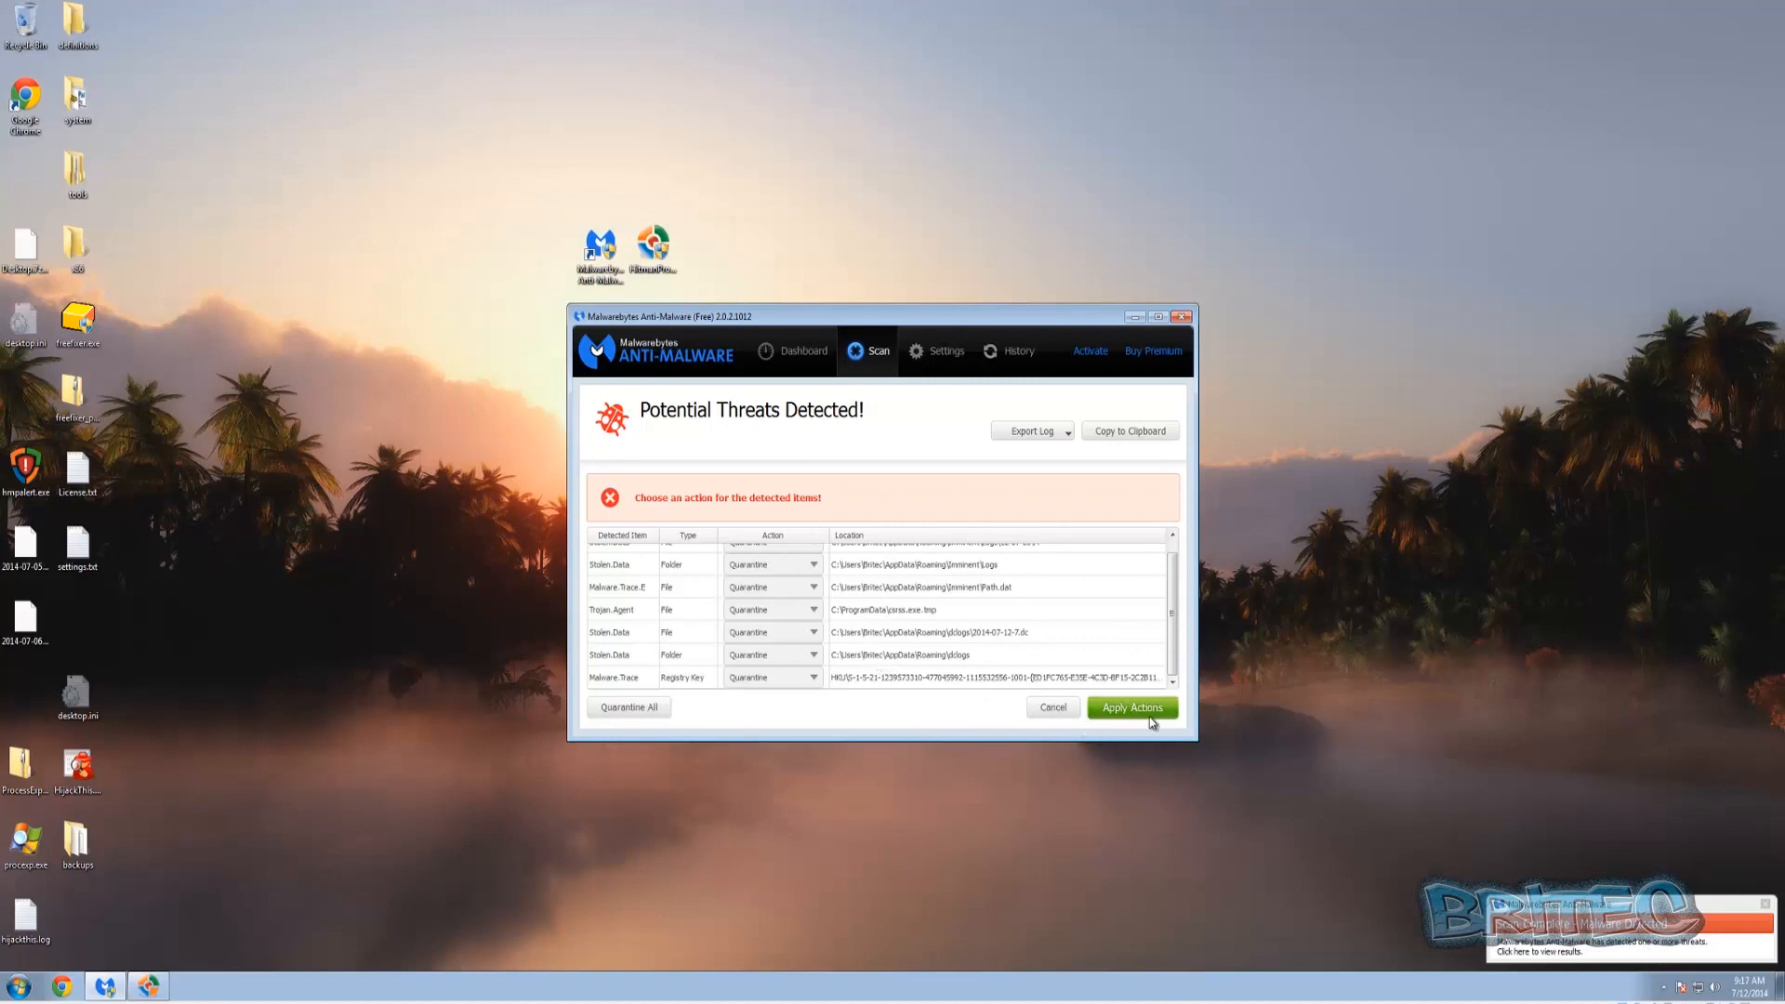
left_click(1153, 716)
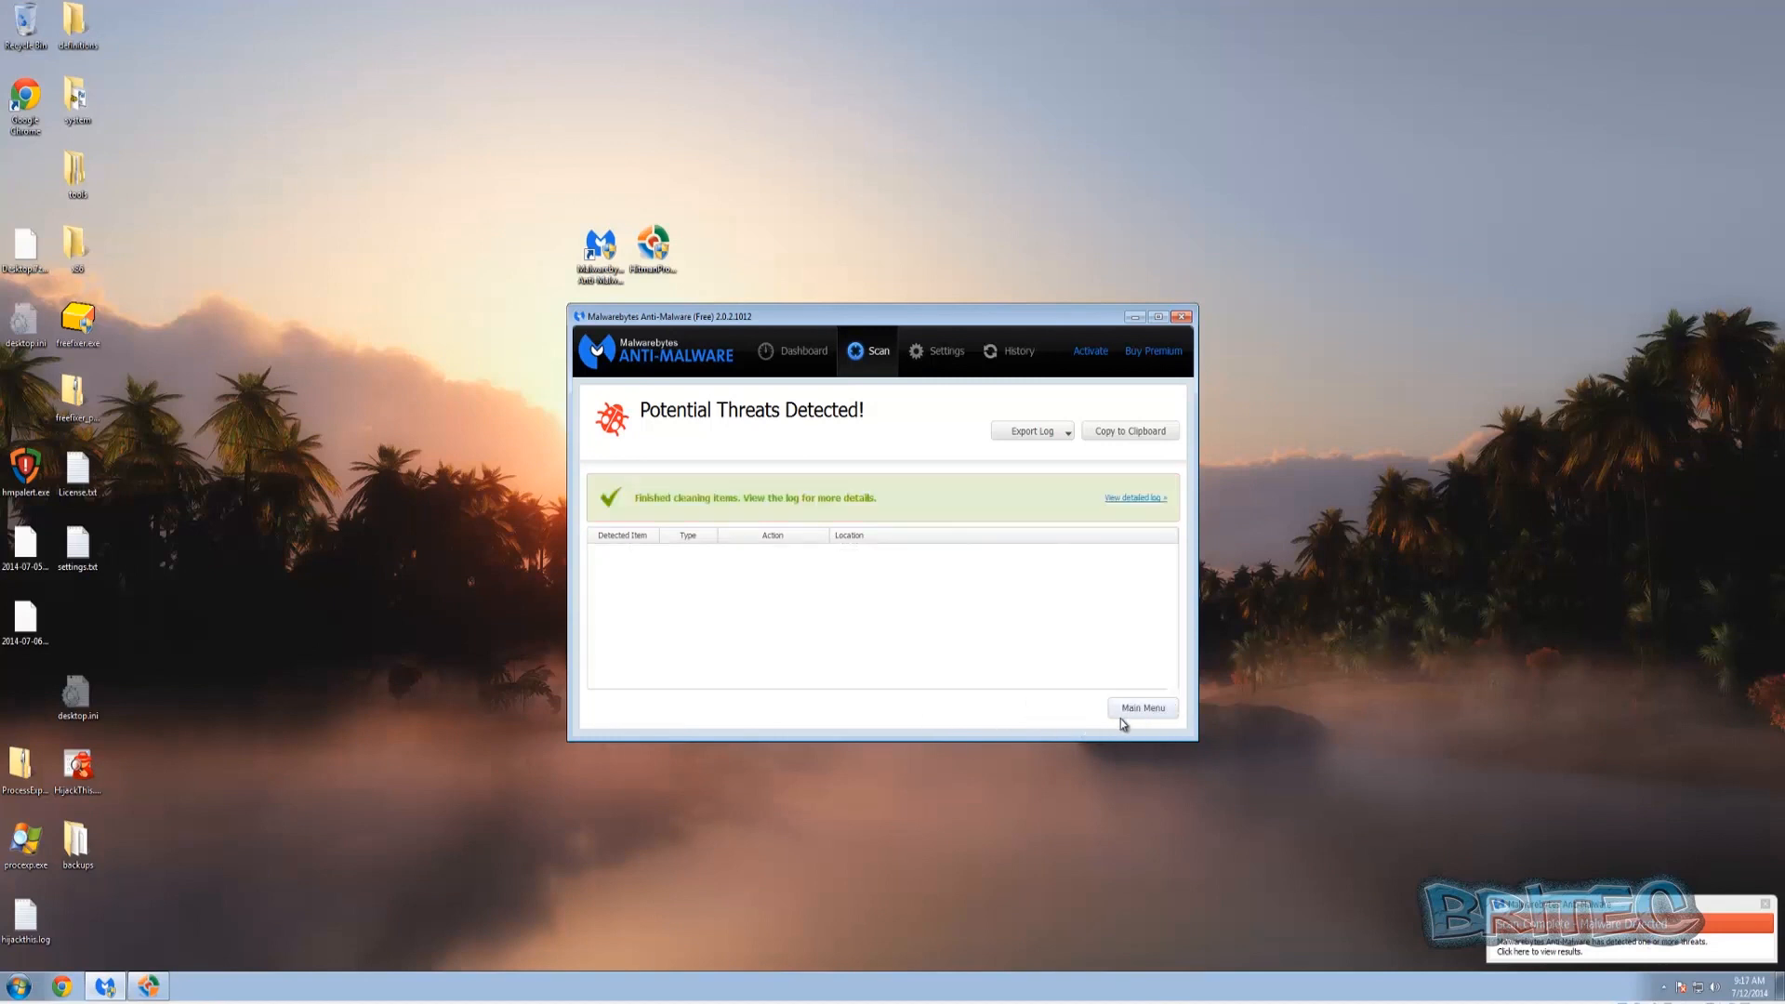
left_click(1179, 317)
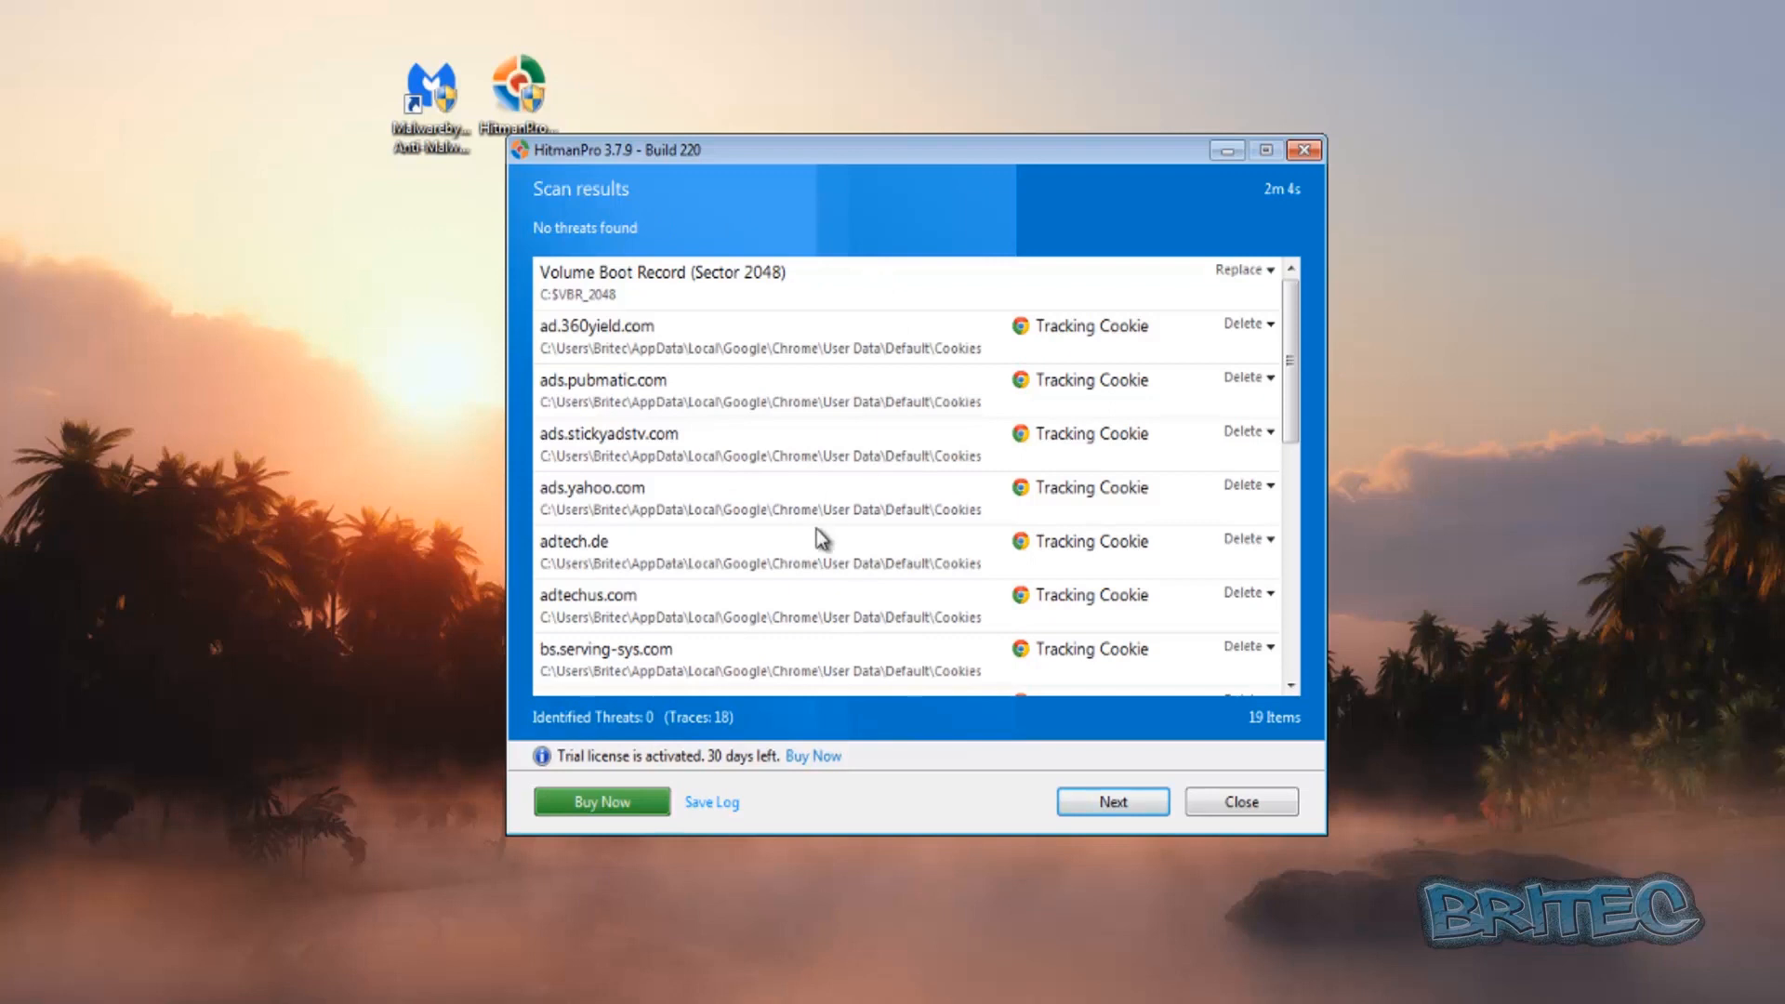
In HitmanPro, replace the Volume Boot Record, delete the listed tracking cookies, and continue past the removal results.
left_click_drag(831, 162, 859, 226)
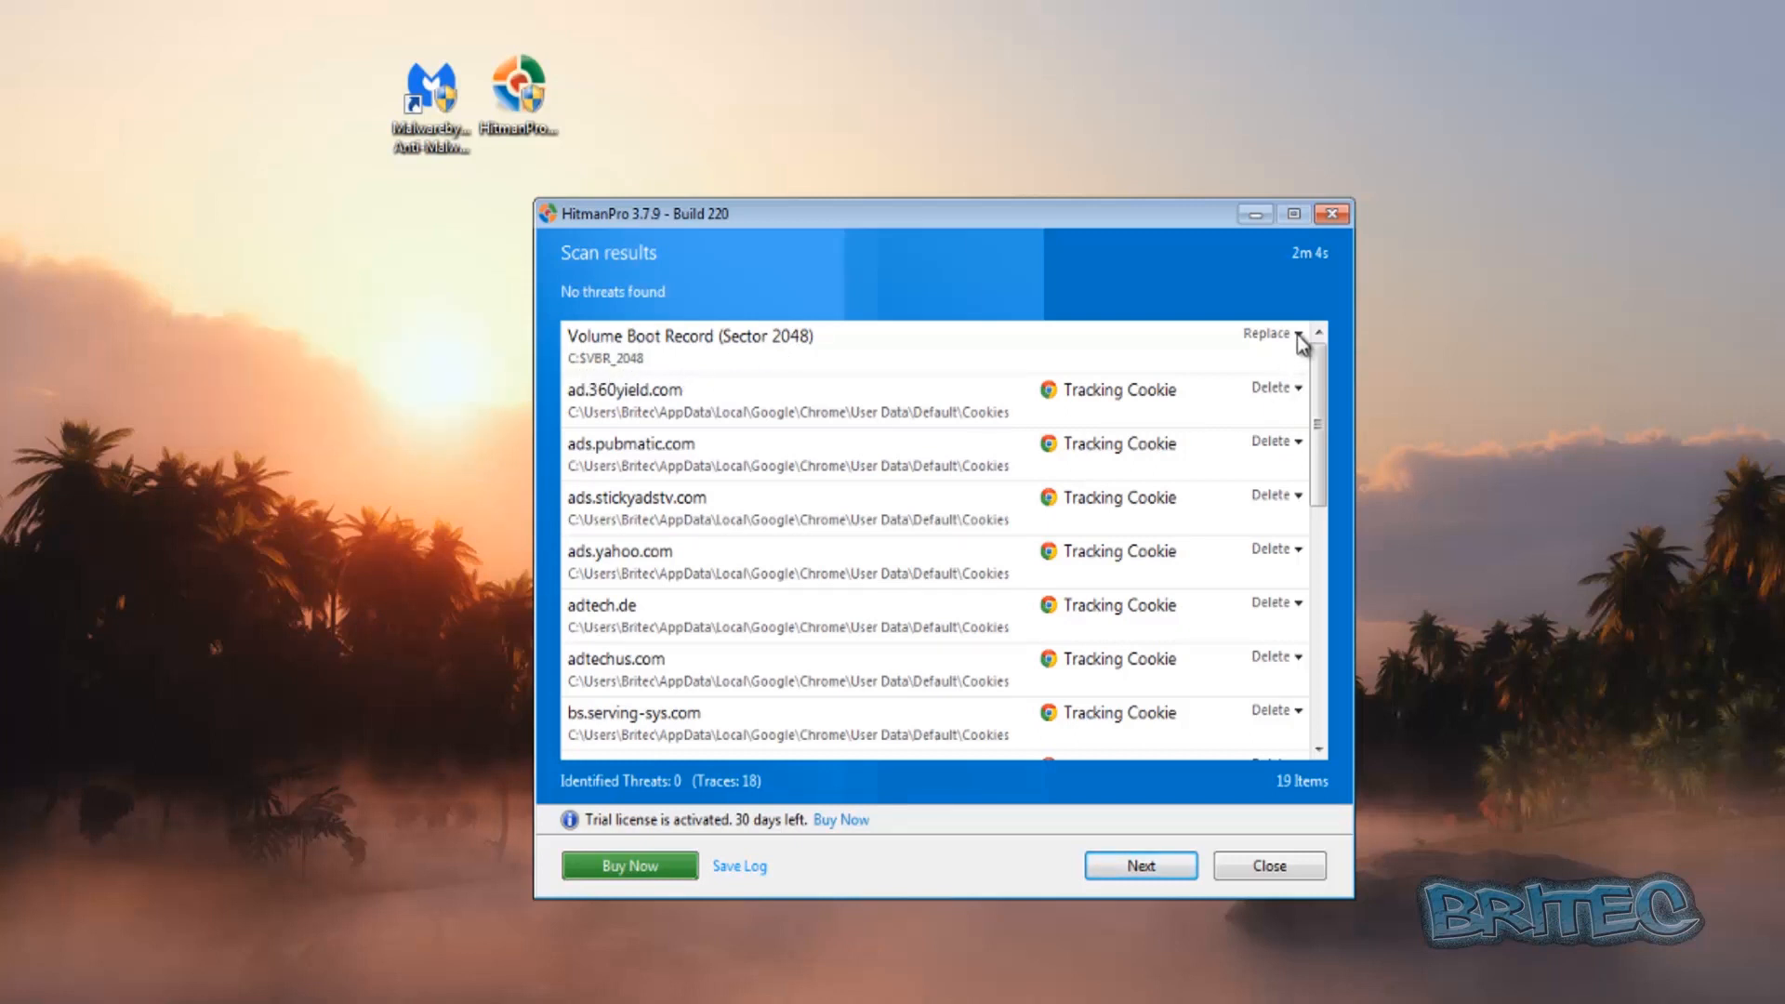
left_click(1158, 866)
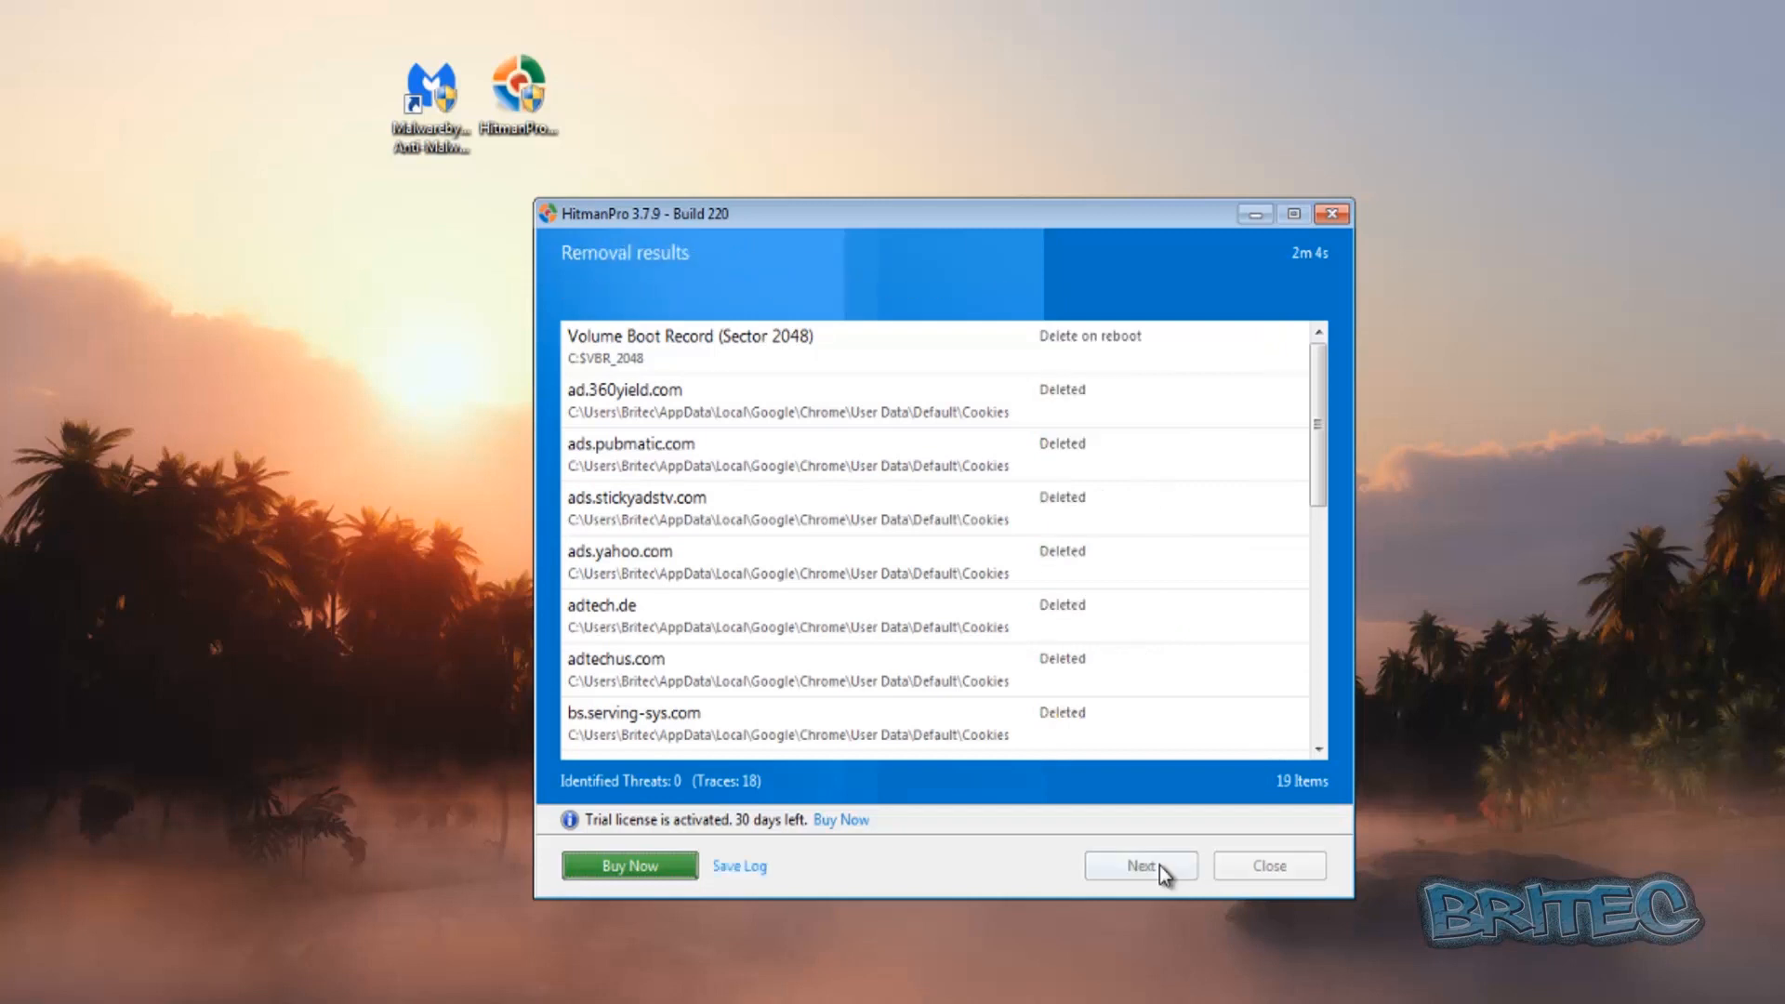
left_click_drag(1323, 454, 1307, 777)
left_click(1141, 871)
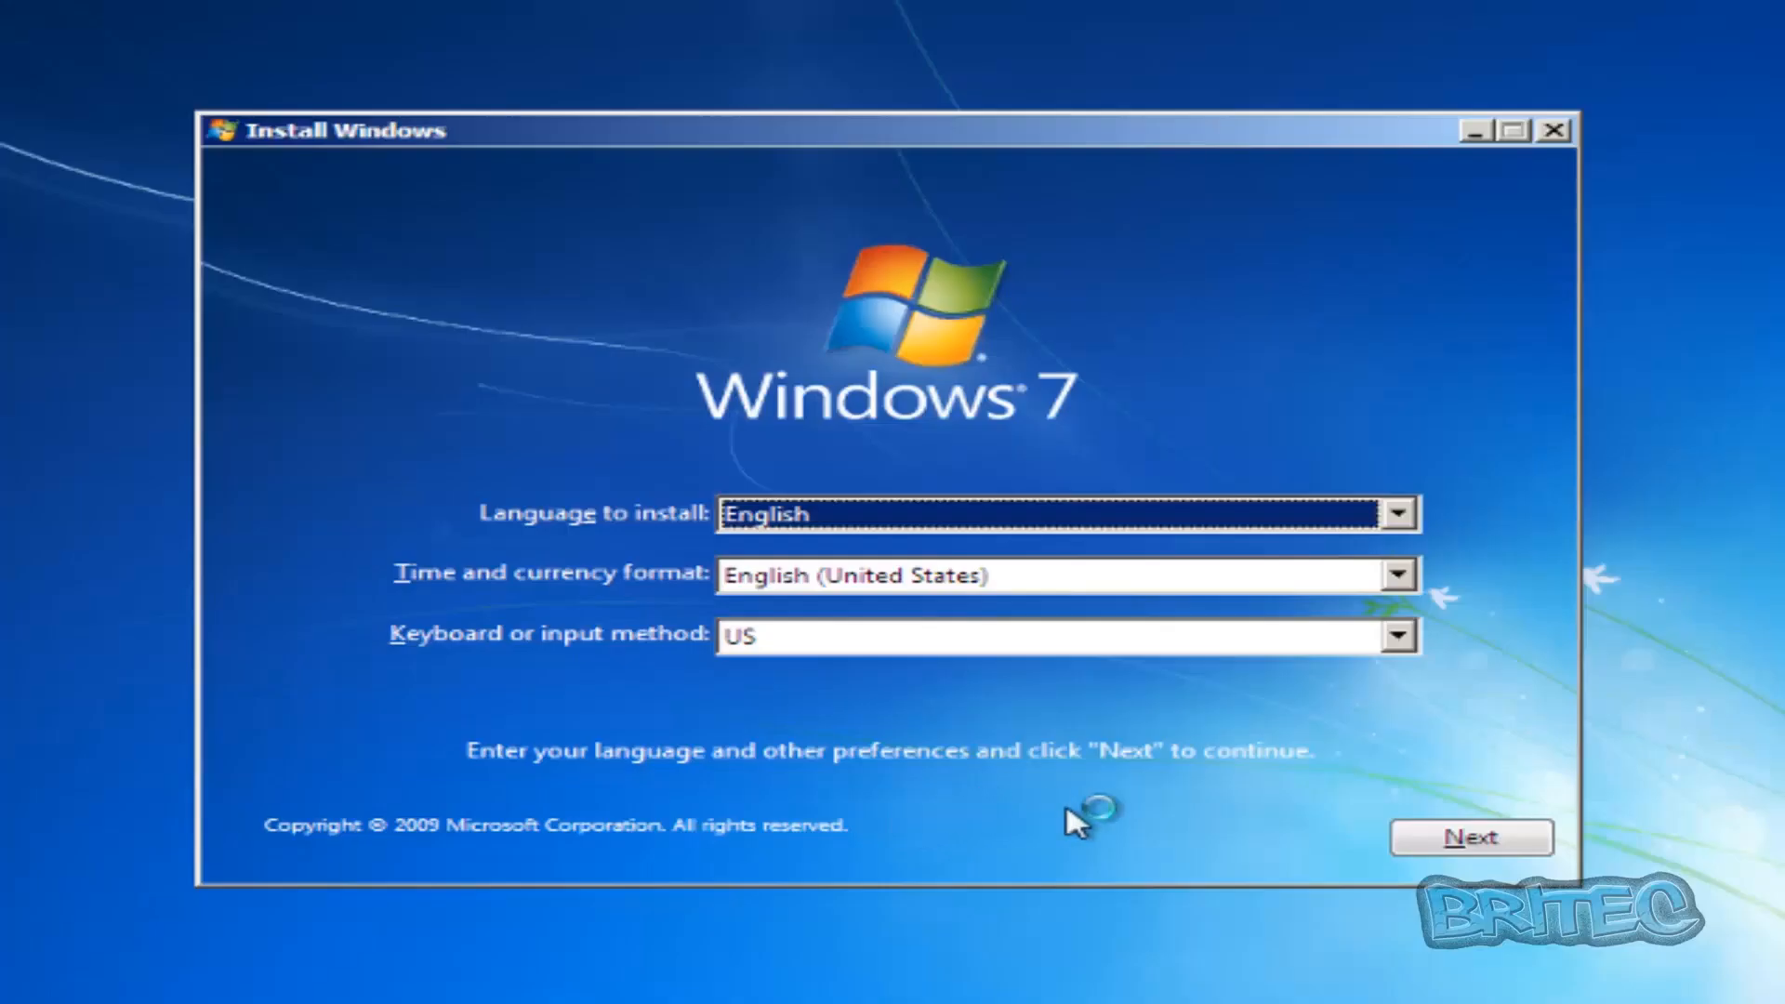
From Windows 7 setup, choose to repair the computer, select the Windows 7 installation on D:, and open the recovery Command Prompt.
left_click(1488, 841)
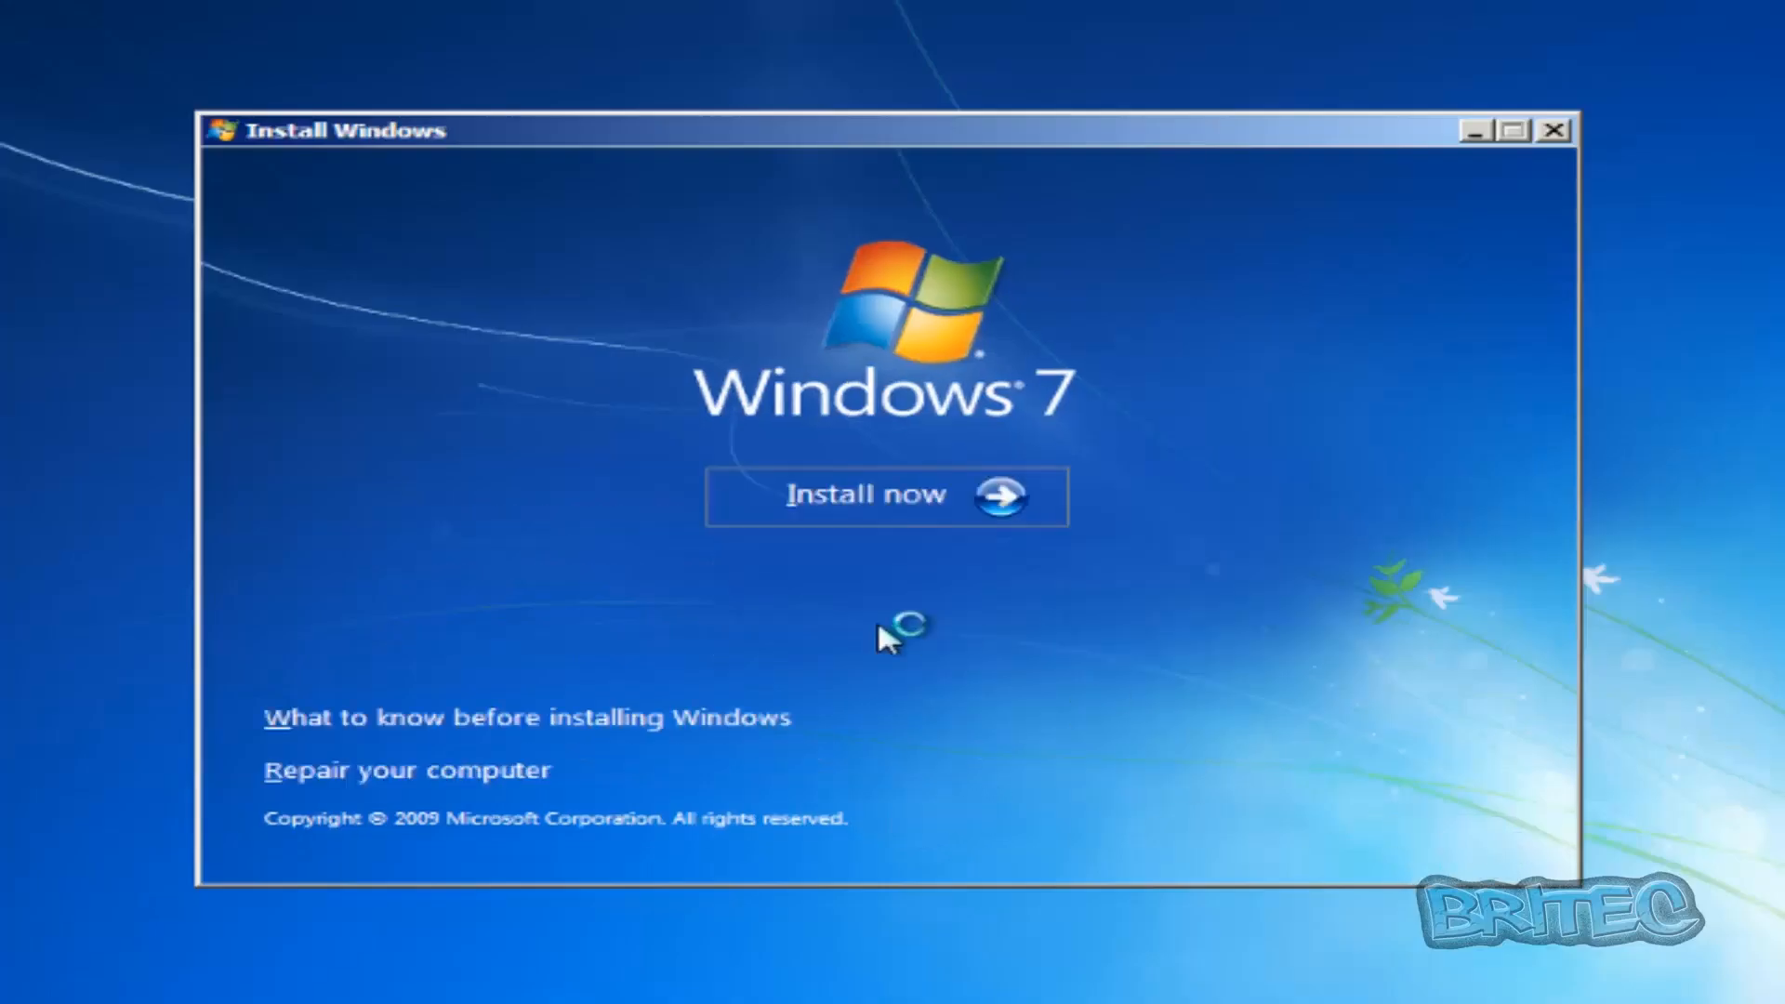
left_click(546, 771)
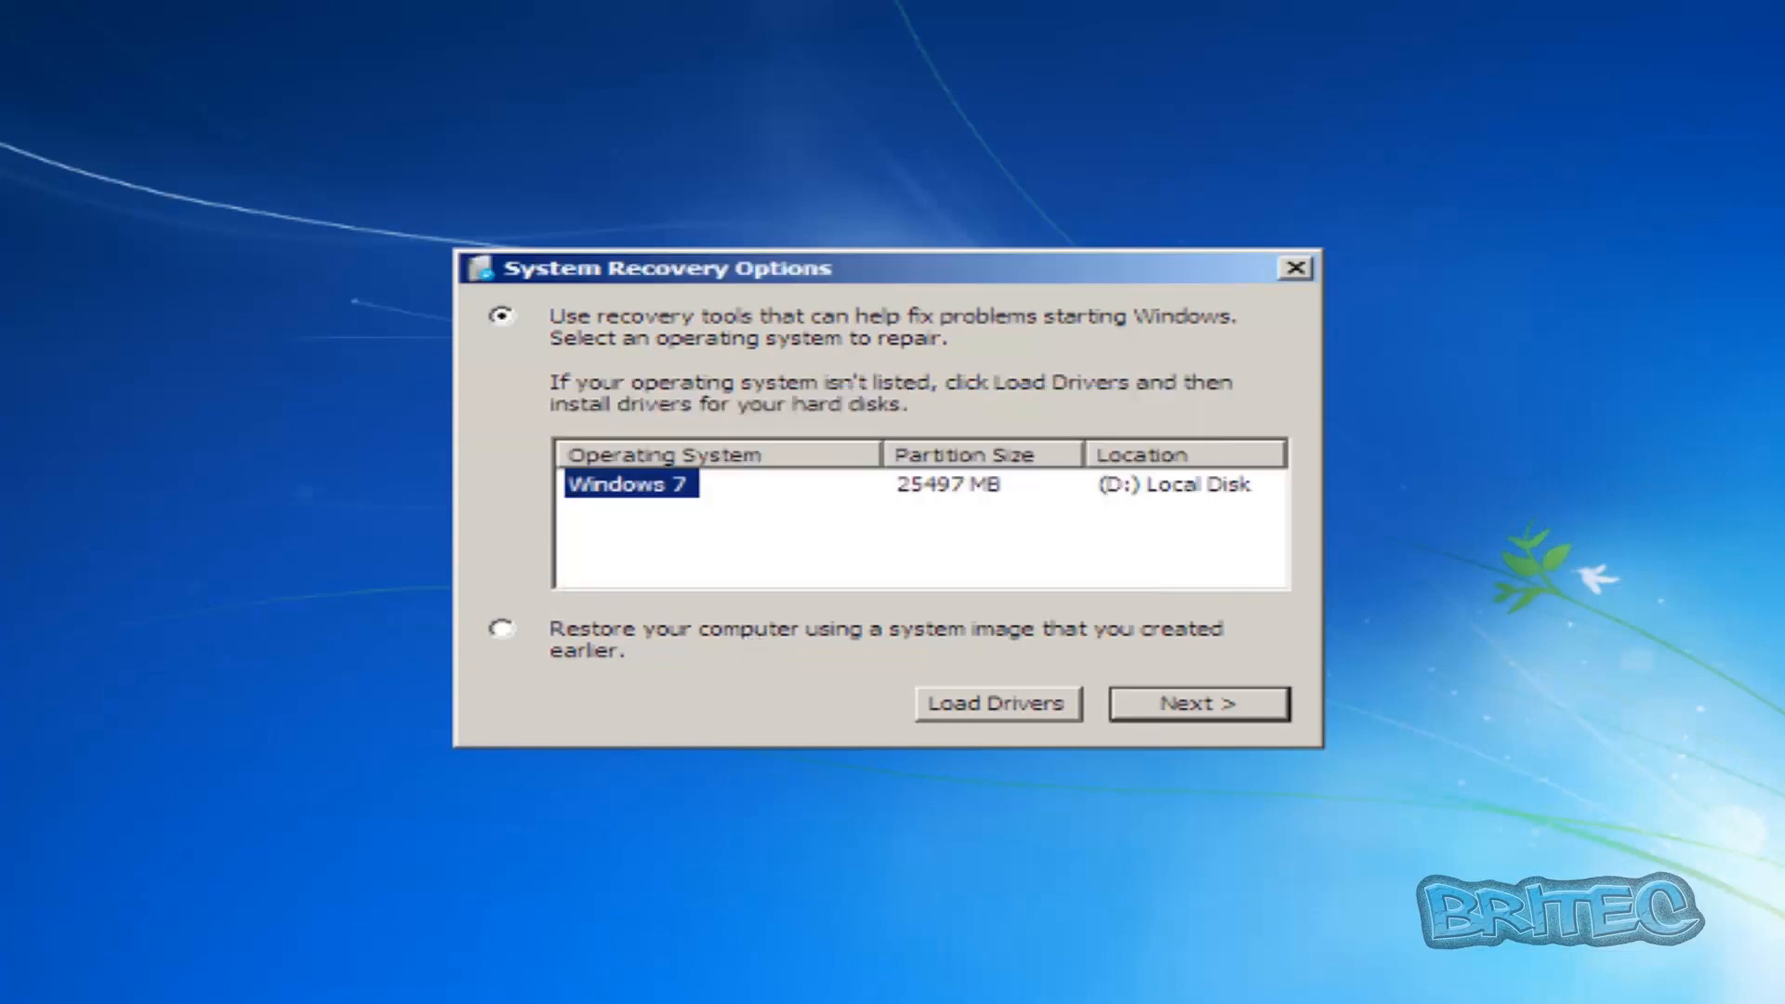
left_click(1232, 711)
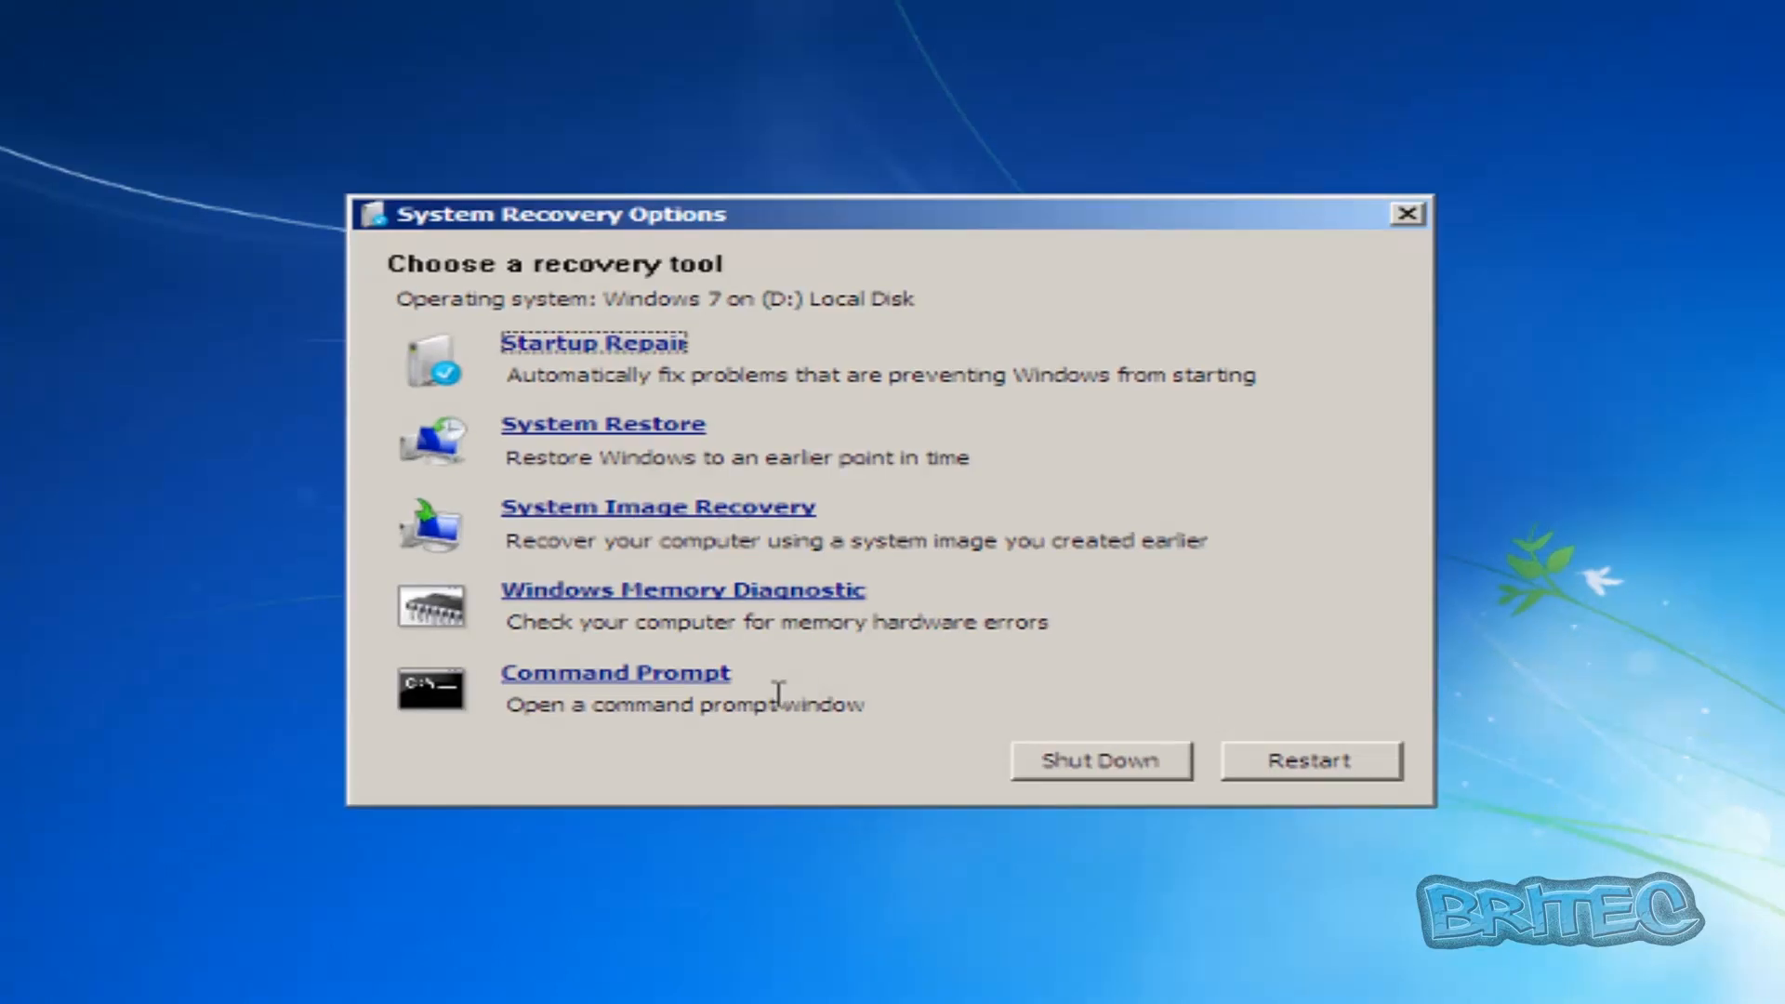
left_click(695, 676)
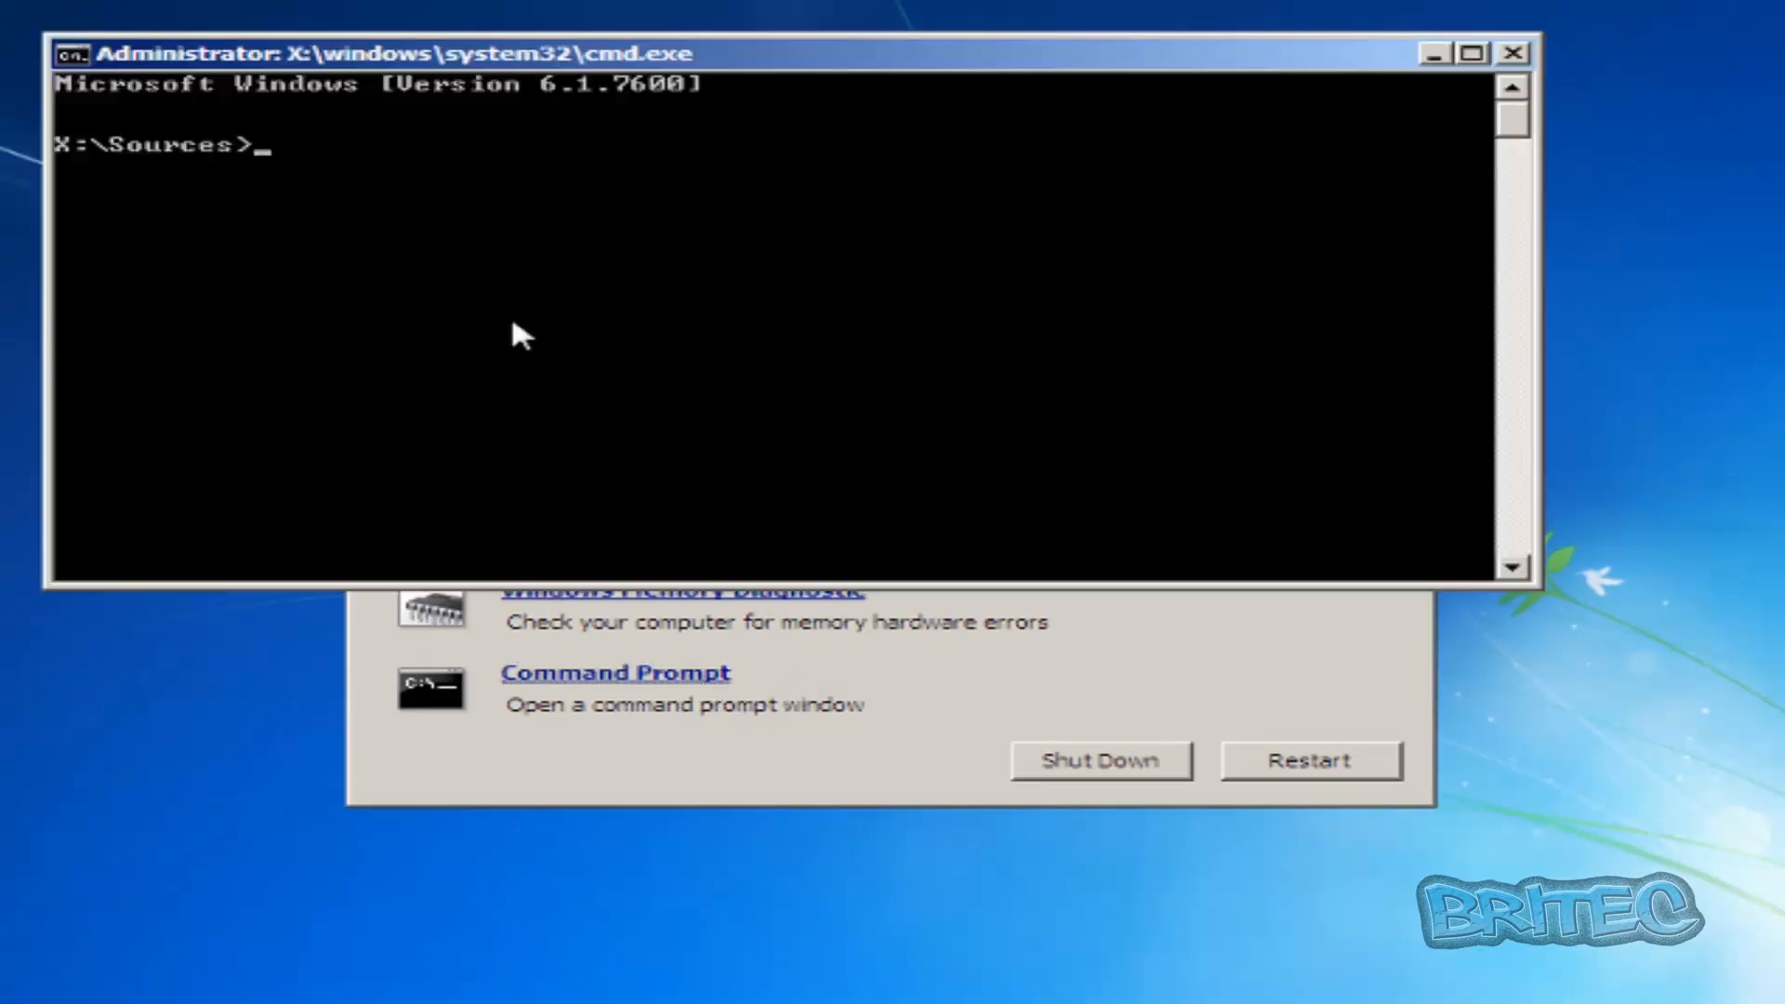
left_click_drag(718, 53, 769, 395)
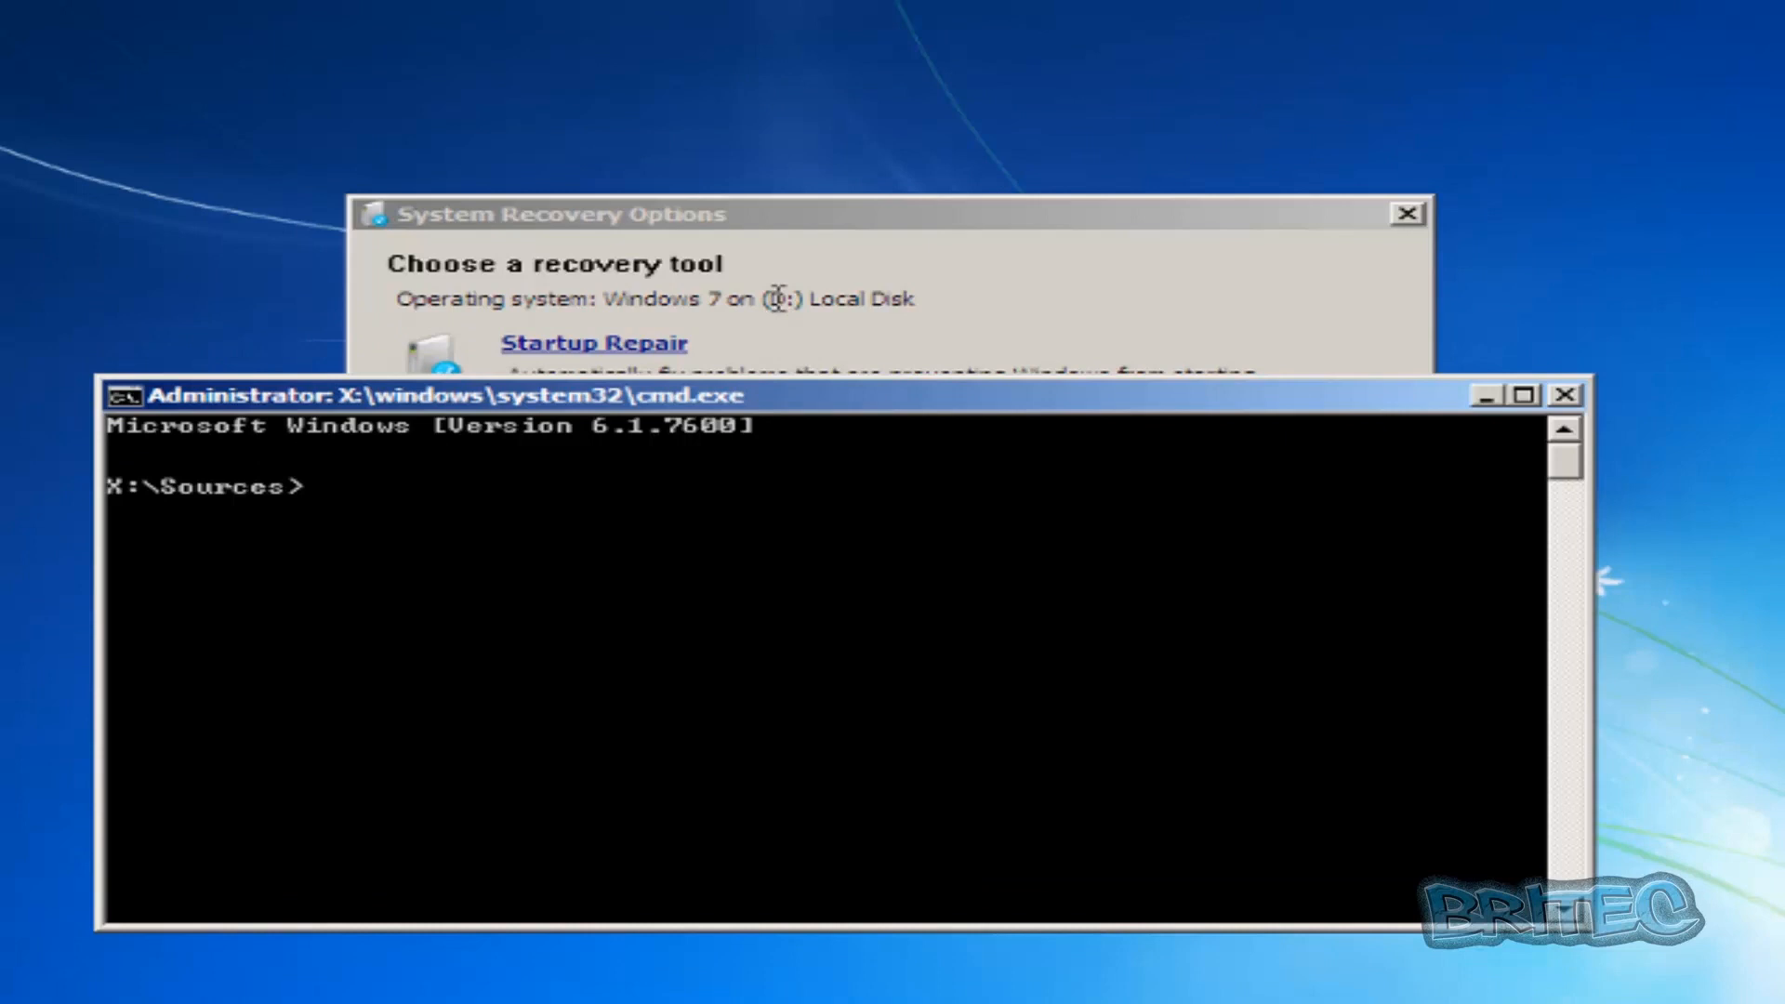
Switch the command prompt to drive D: and list its contents with dir.
type("d:")
key("Return")
type("dir")
key("Return")
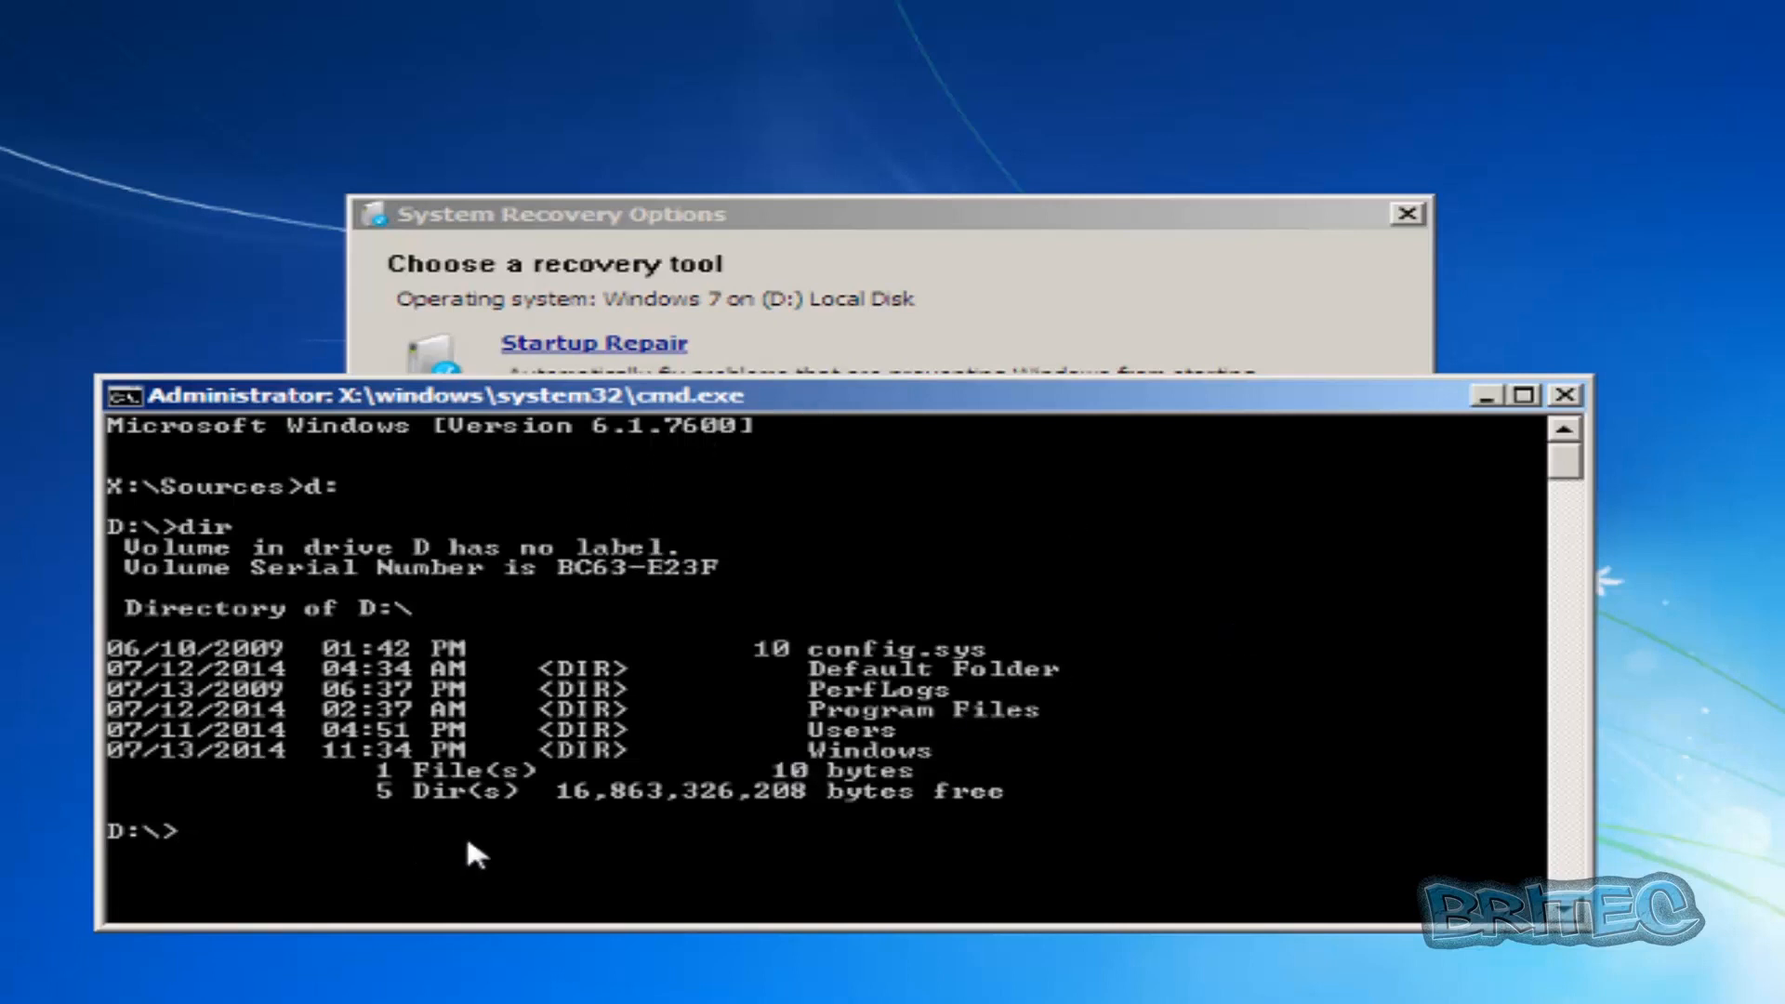
Repair the master boot record with bootrec /fixmbr.
type("bootrec /")
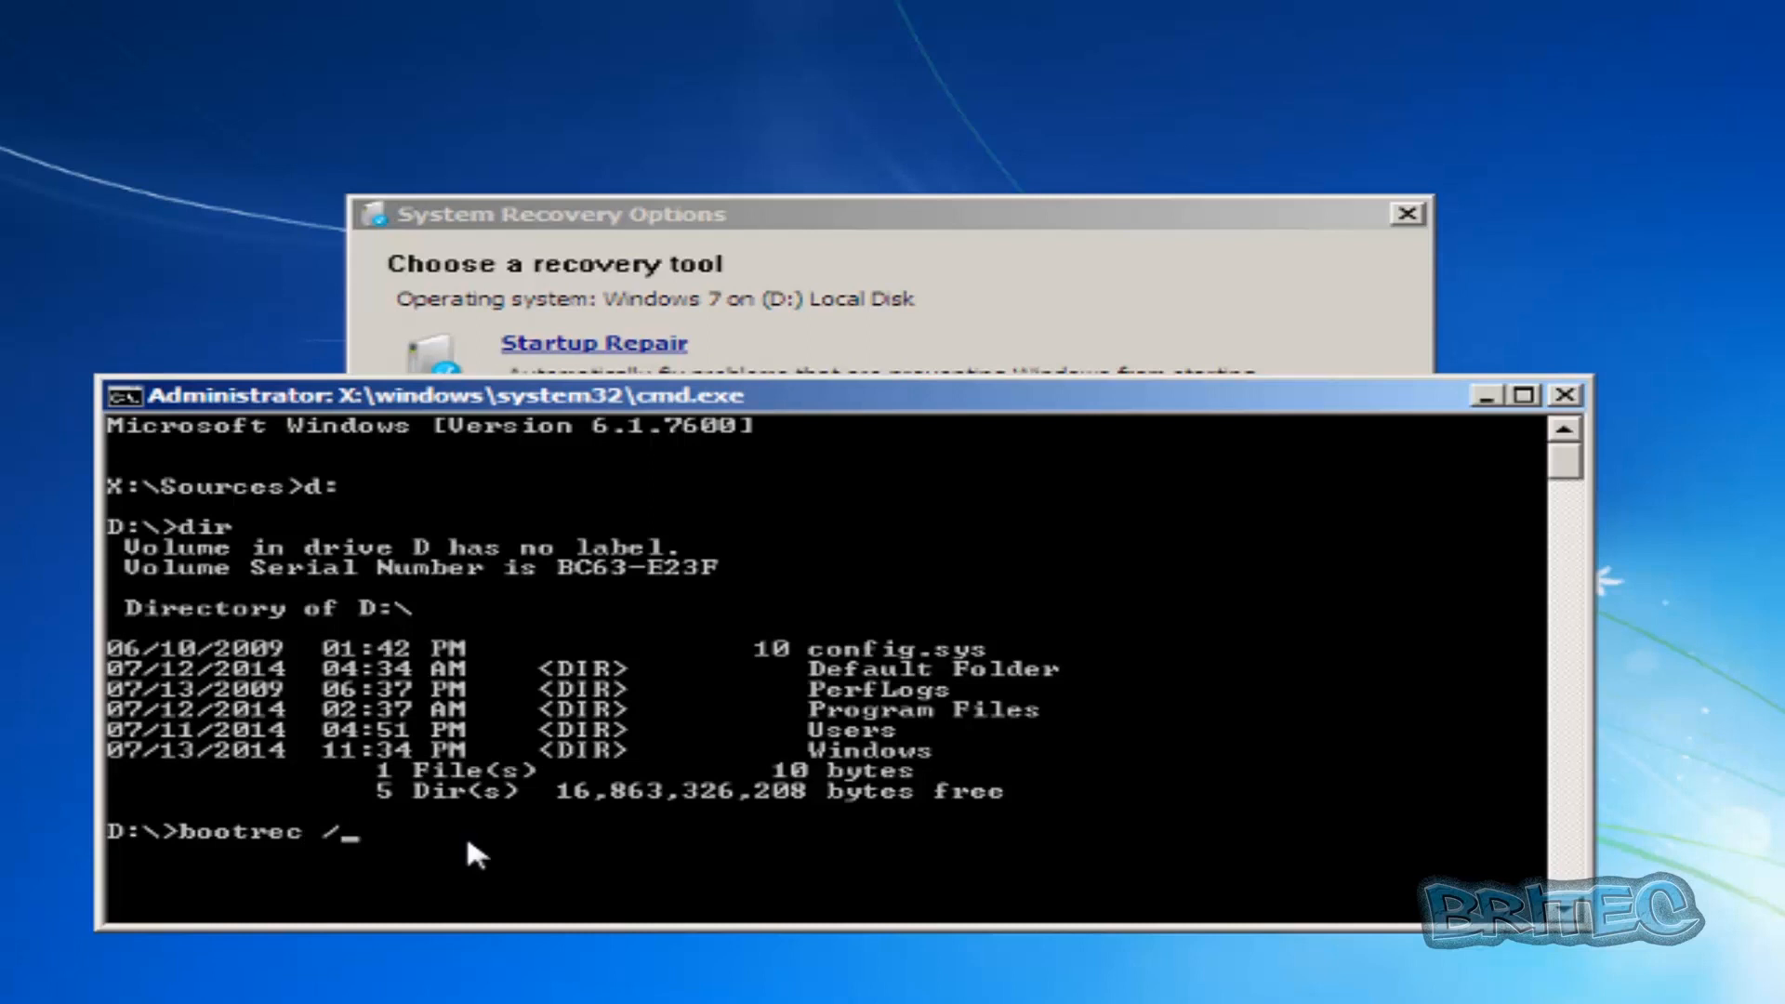
type("fixmbr")
key("Return")
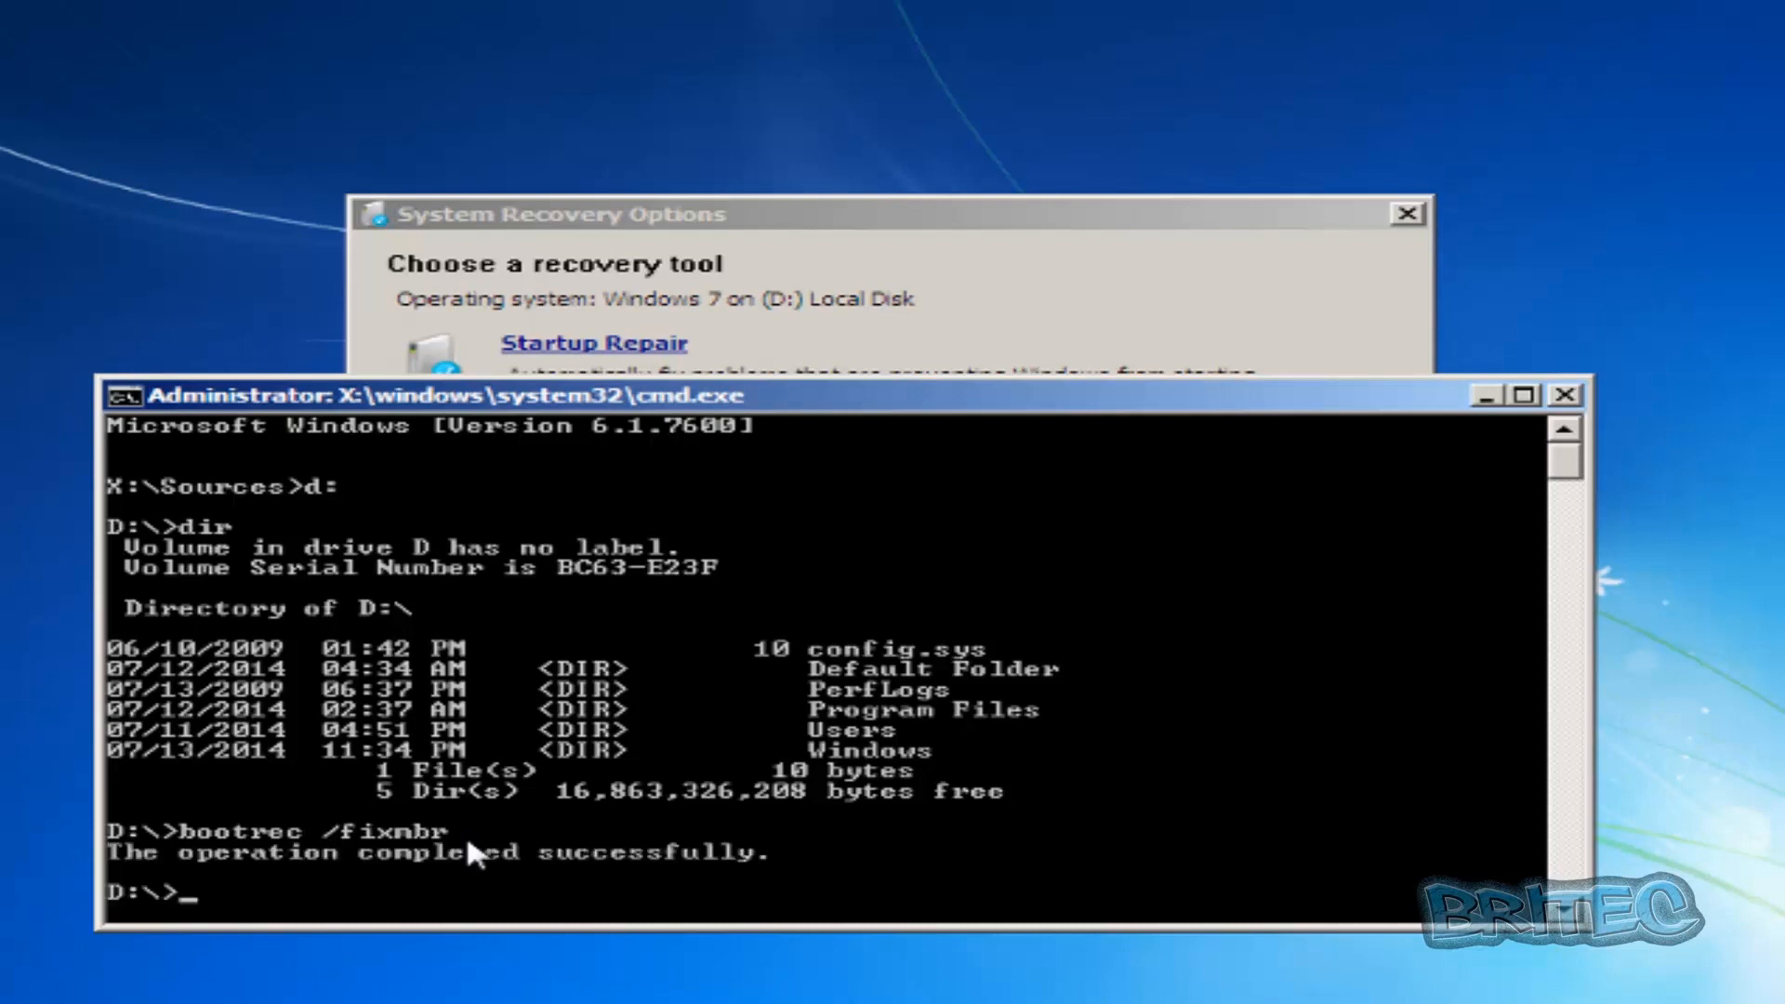
Write a new boot sector with bootrec /fixboot.
key("Up")
key("BackSpace")
key("BackSpace")
key("BackSpace")
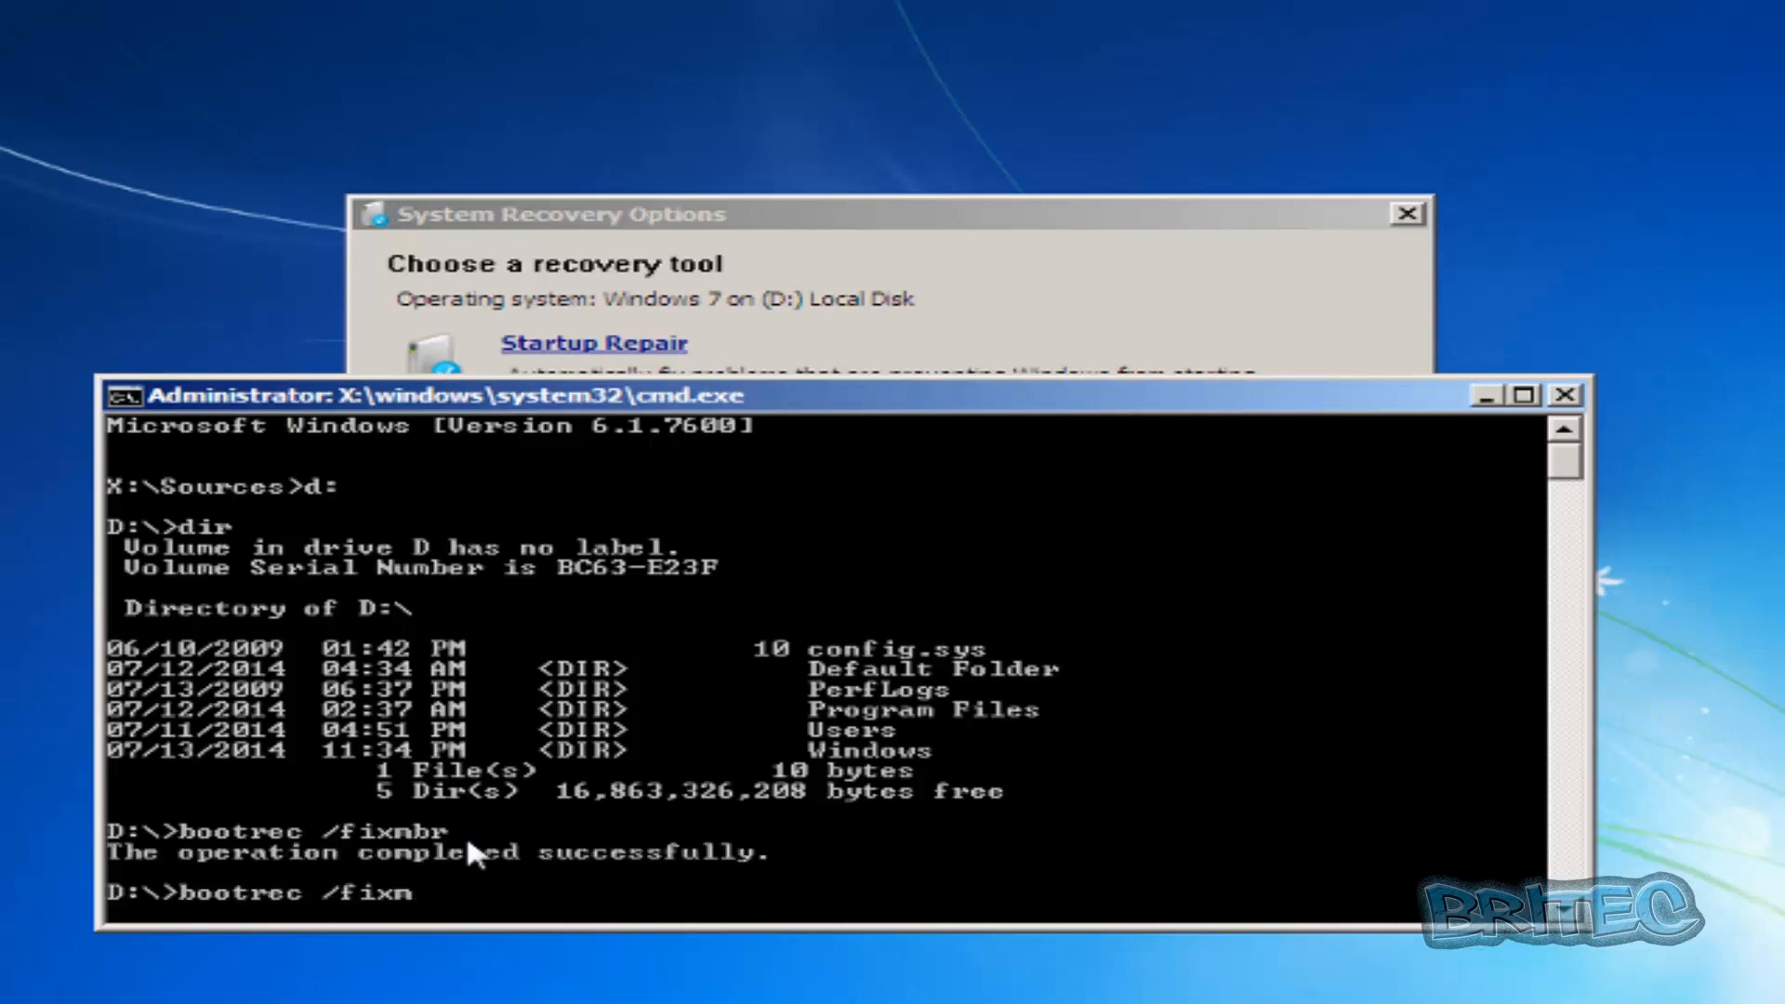
type("boot")
key("Return")
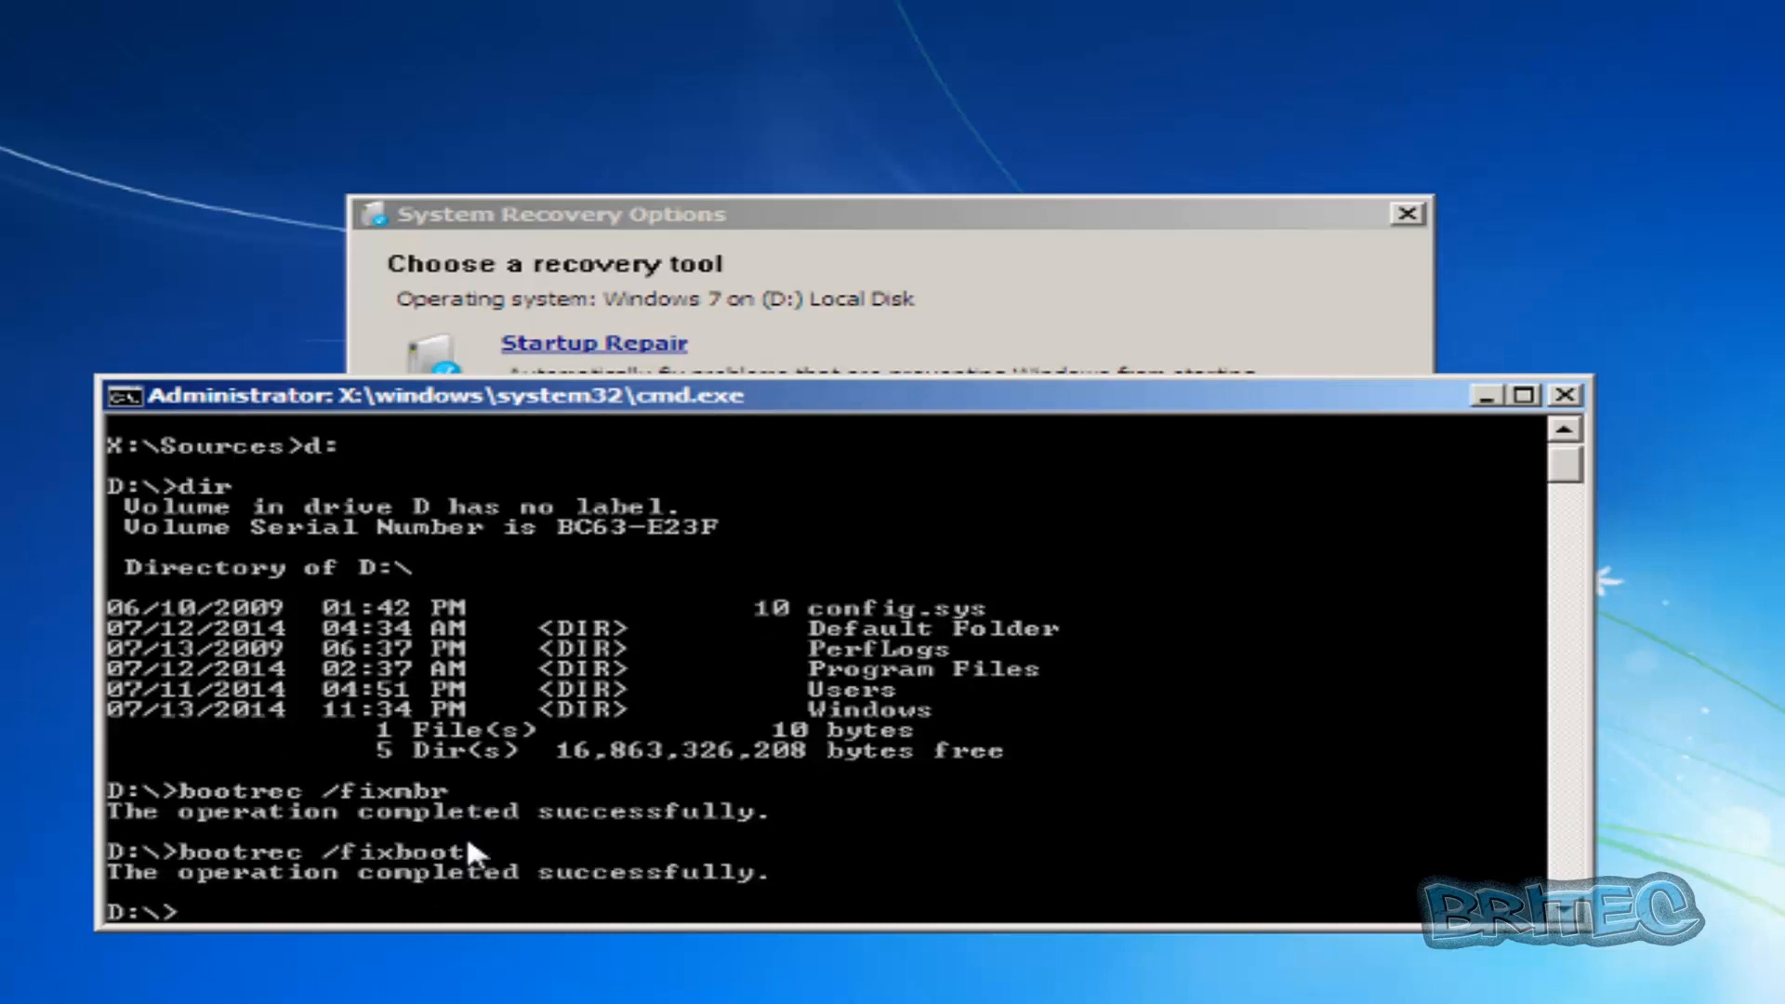
Exit the command prompt and restart the computer from System Recovery Options.
type("exit")
key("Return")
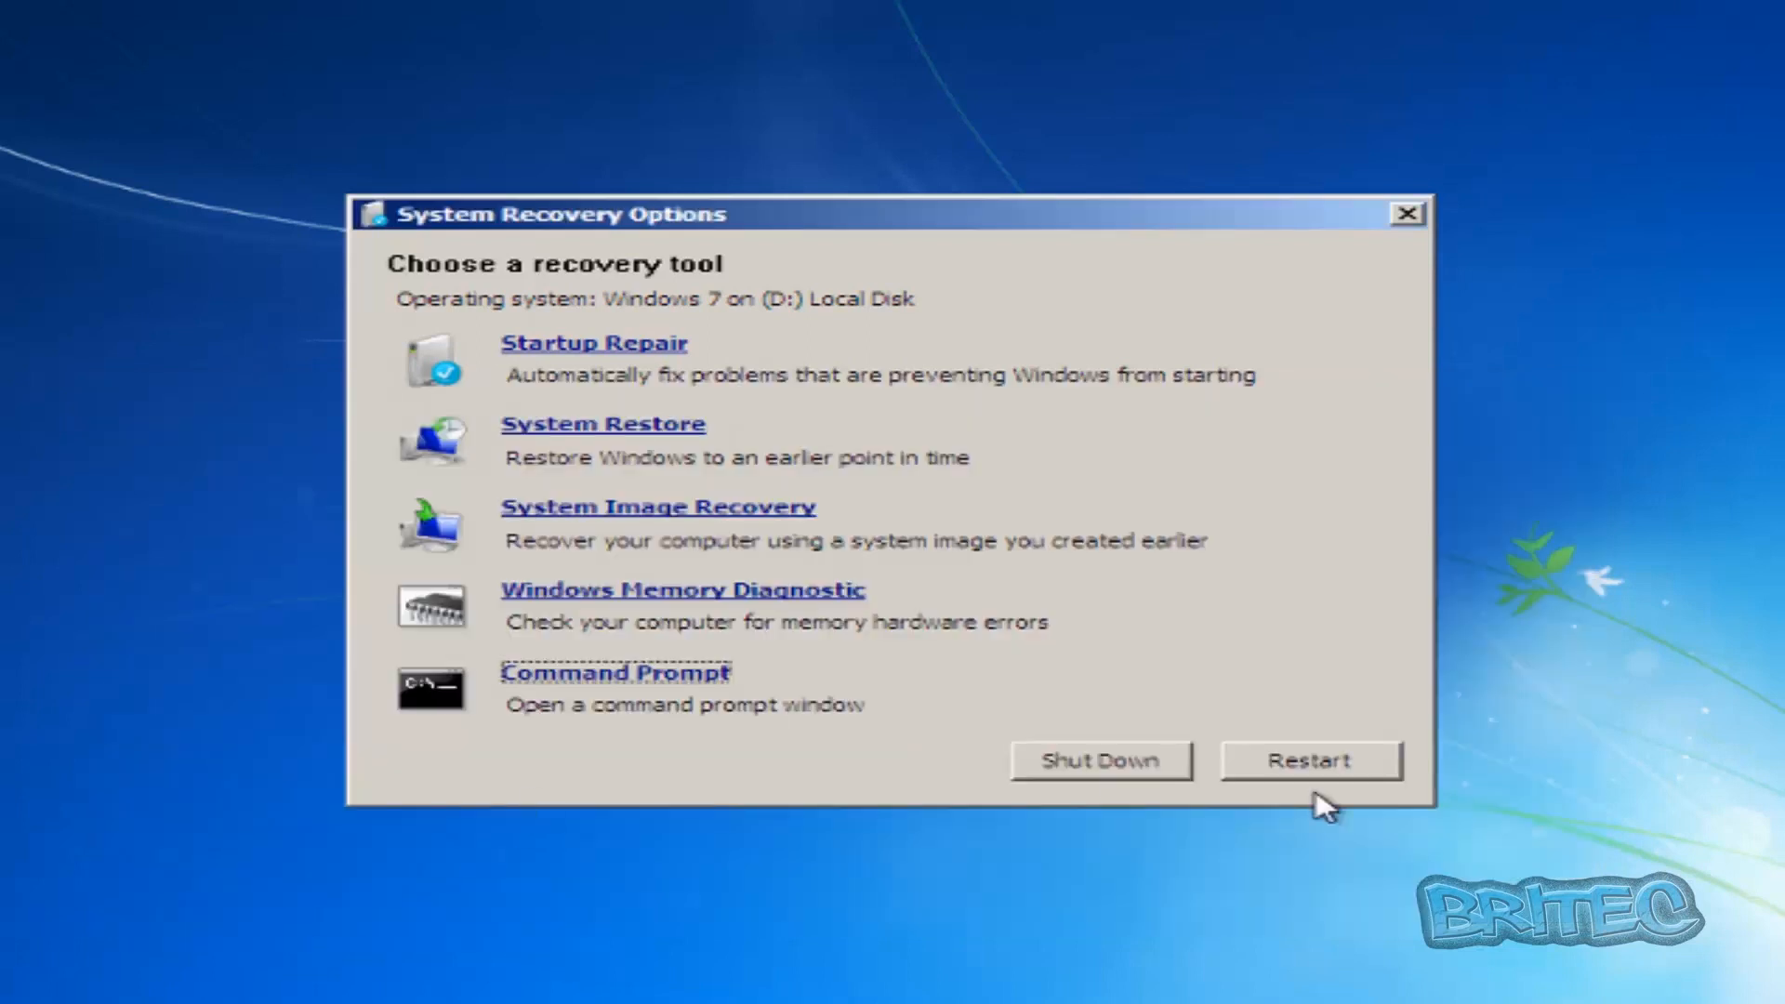
left_click(1302, 760)
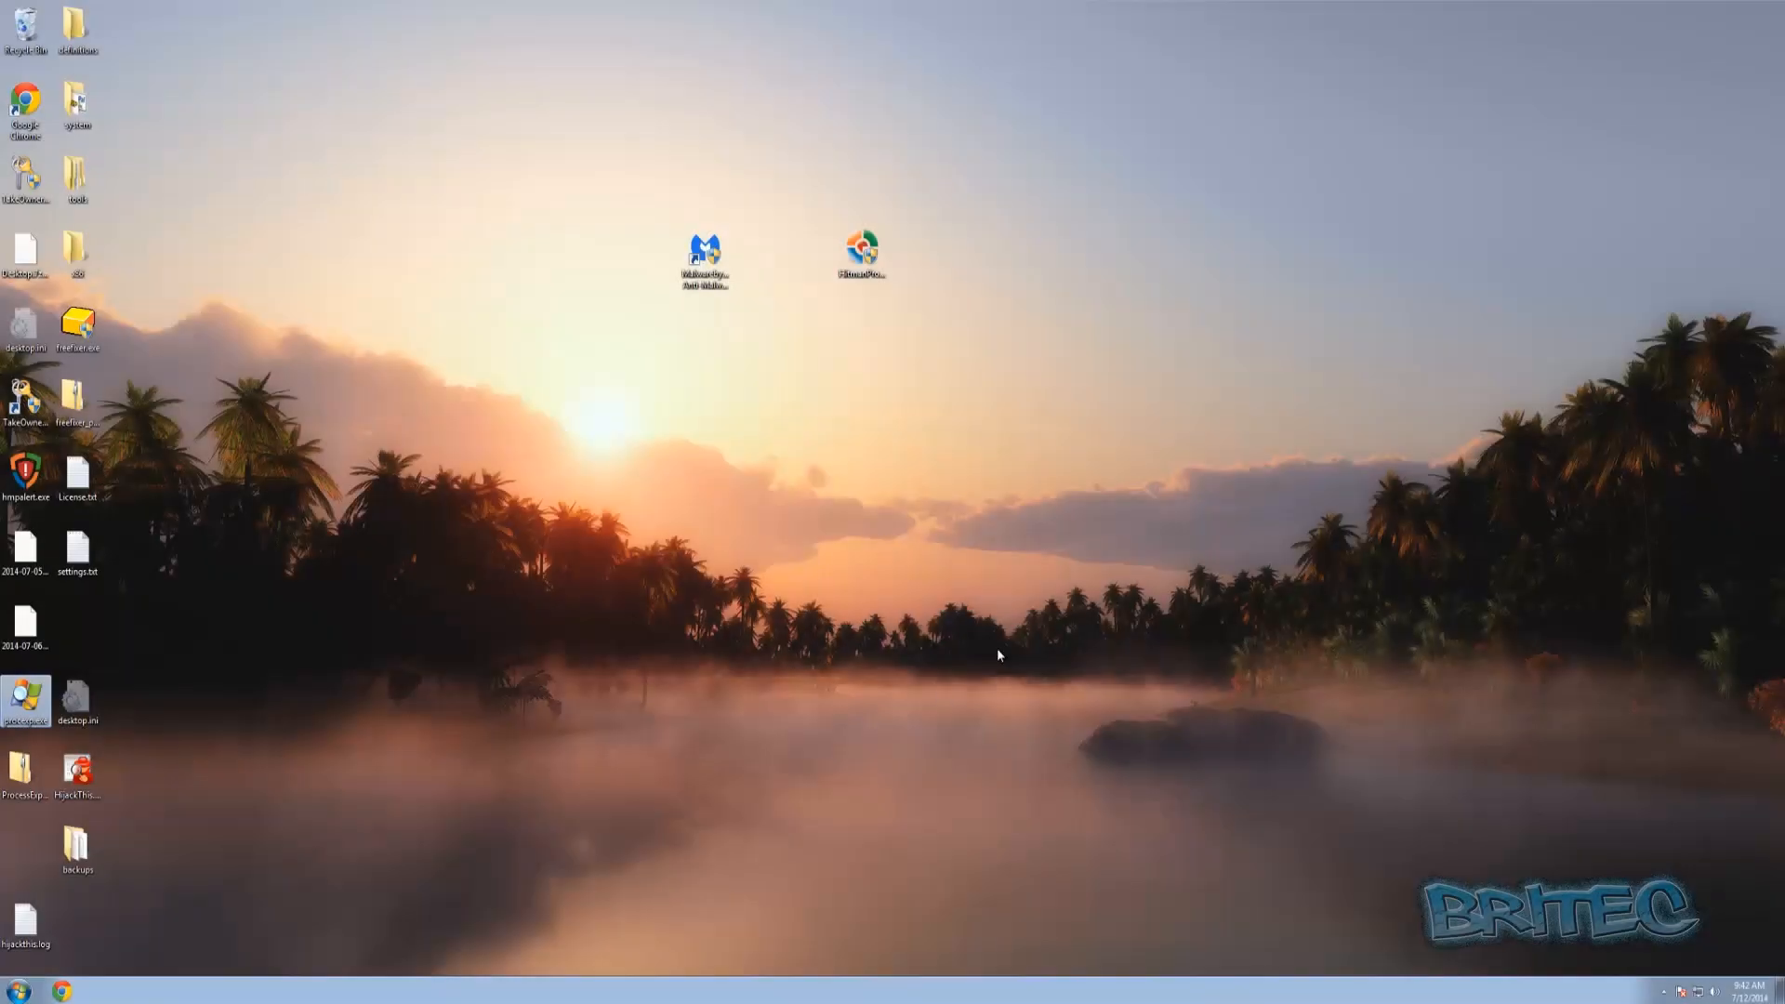
Run Process Explorer, check the running processes from explorer.exe up through the services for leftover malware, and close it.
double_click(24, 699)
left_click(933, 513)
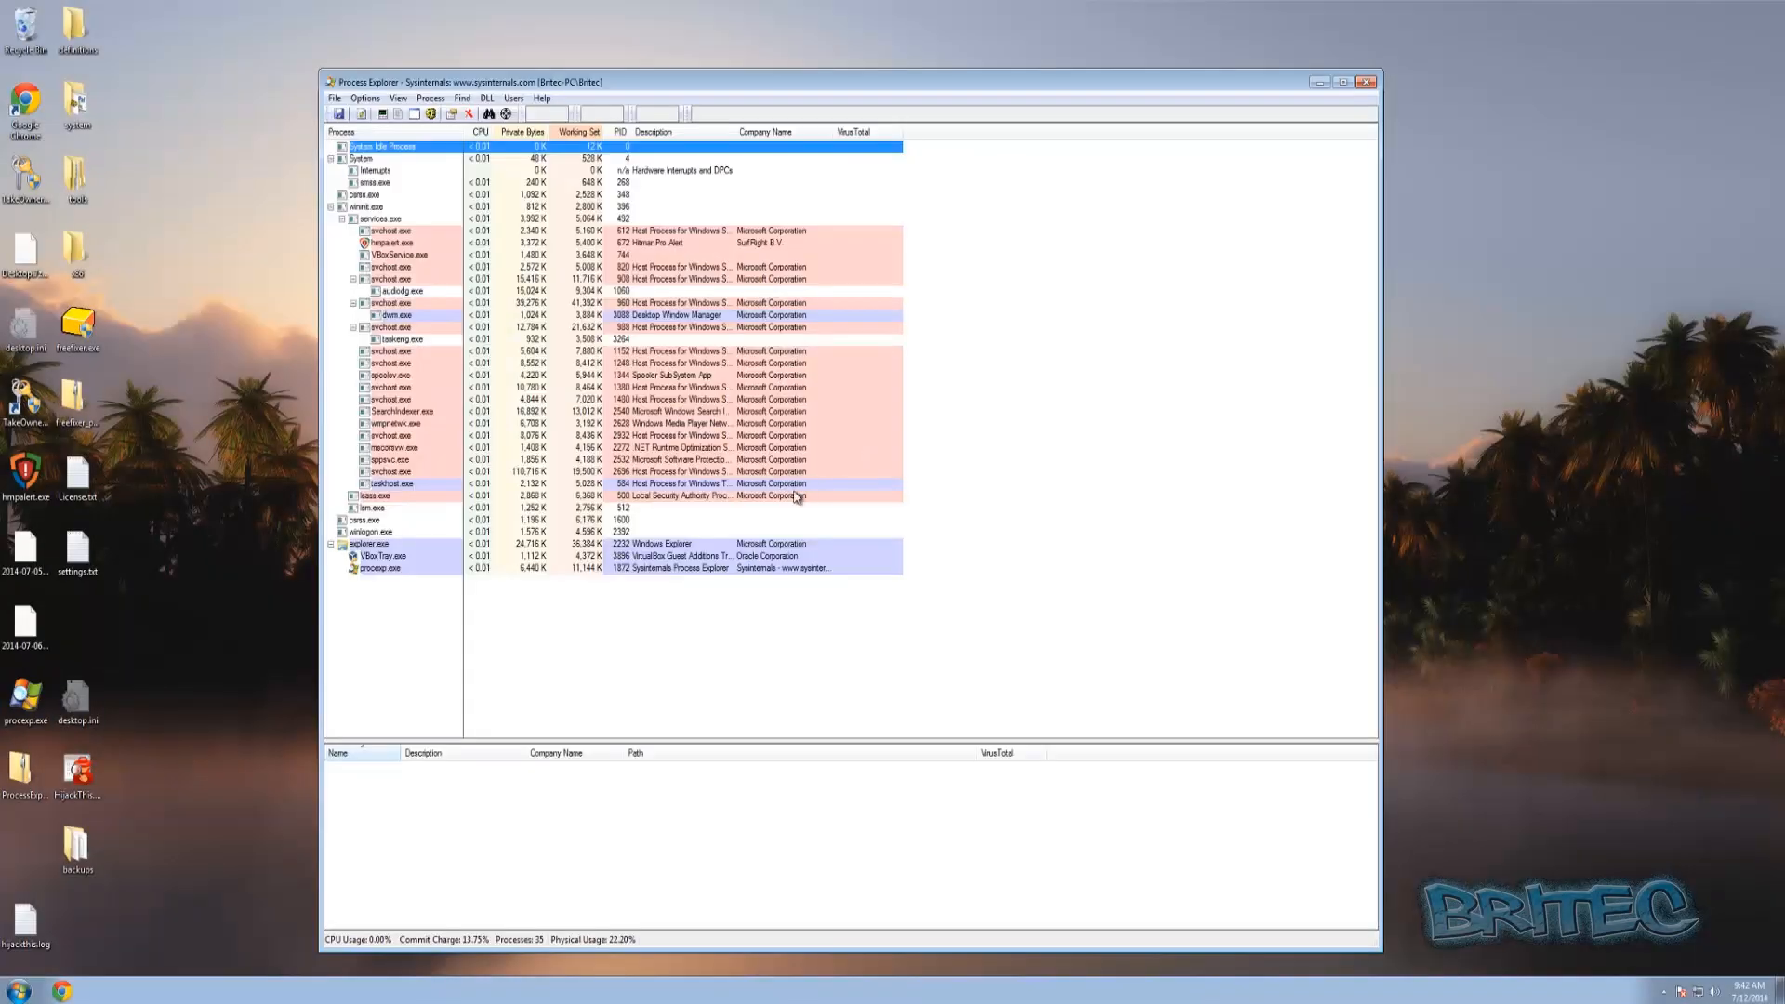
left_click(382, 546)
left_click(382, 533)
left_click(382, 521)
left_click(381, 509)
left_click(385, 497)
left_click(399, 412)
left_click(395, 447)
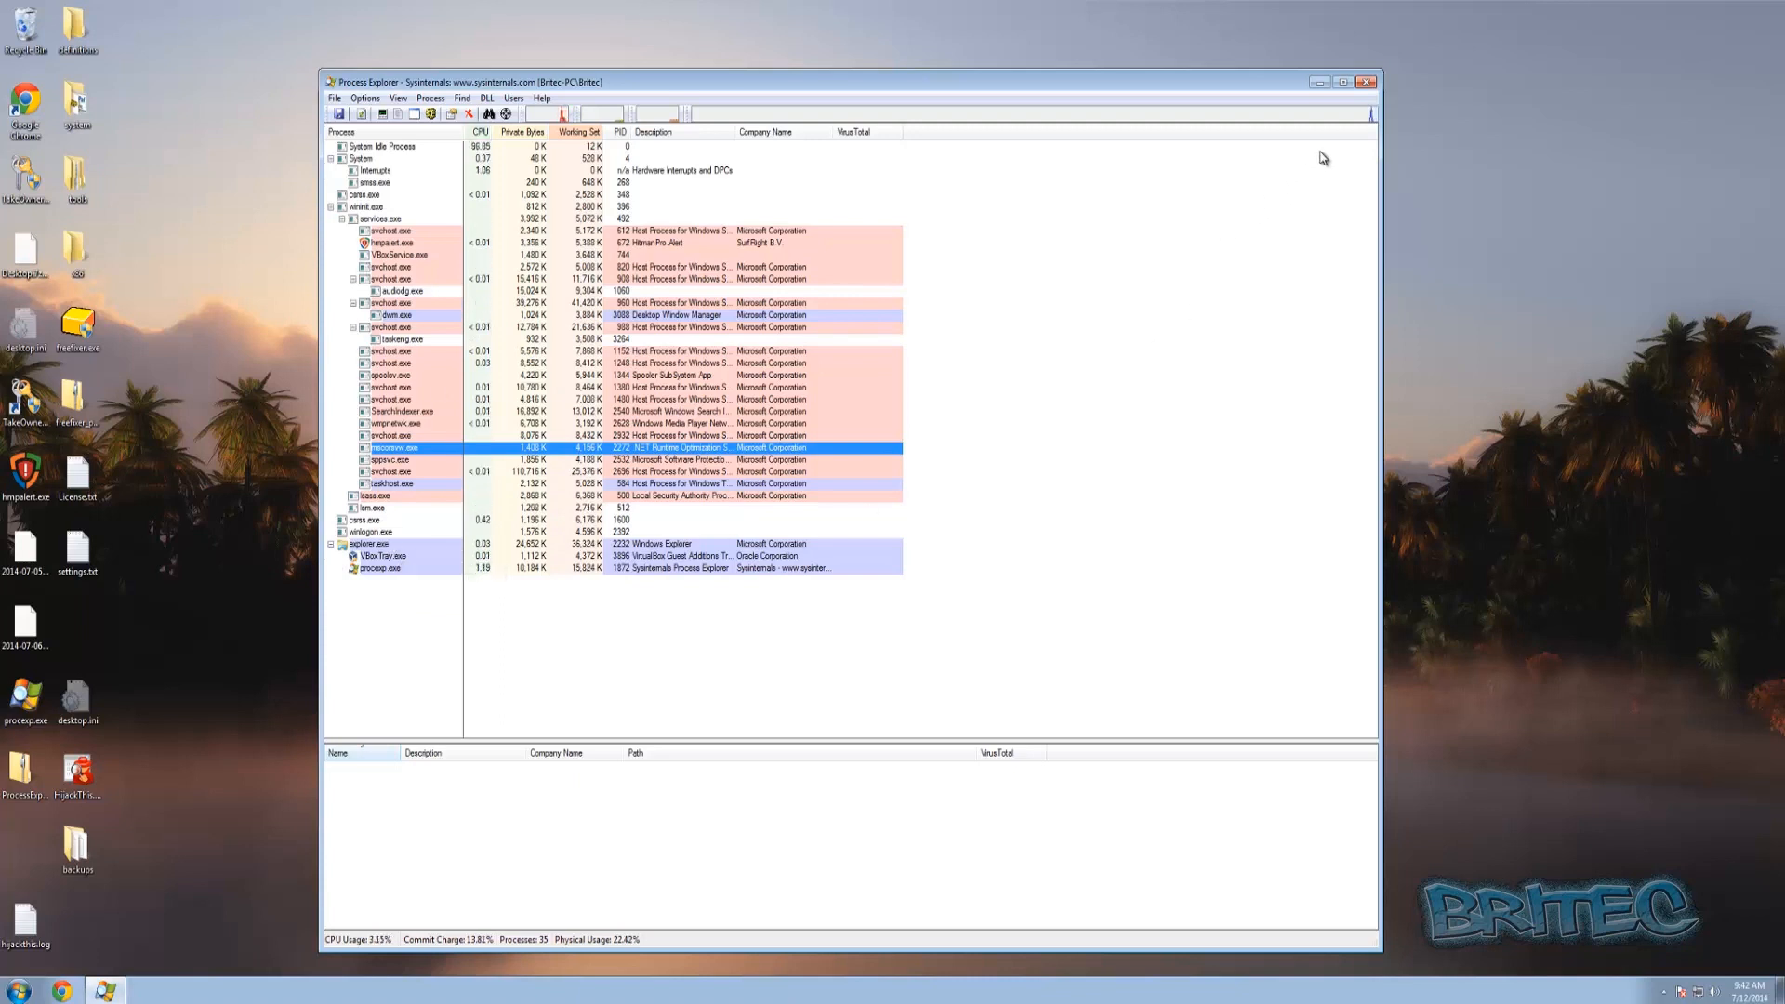
left_click(1364, 82)
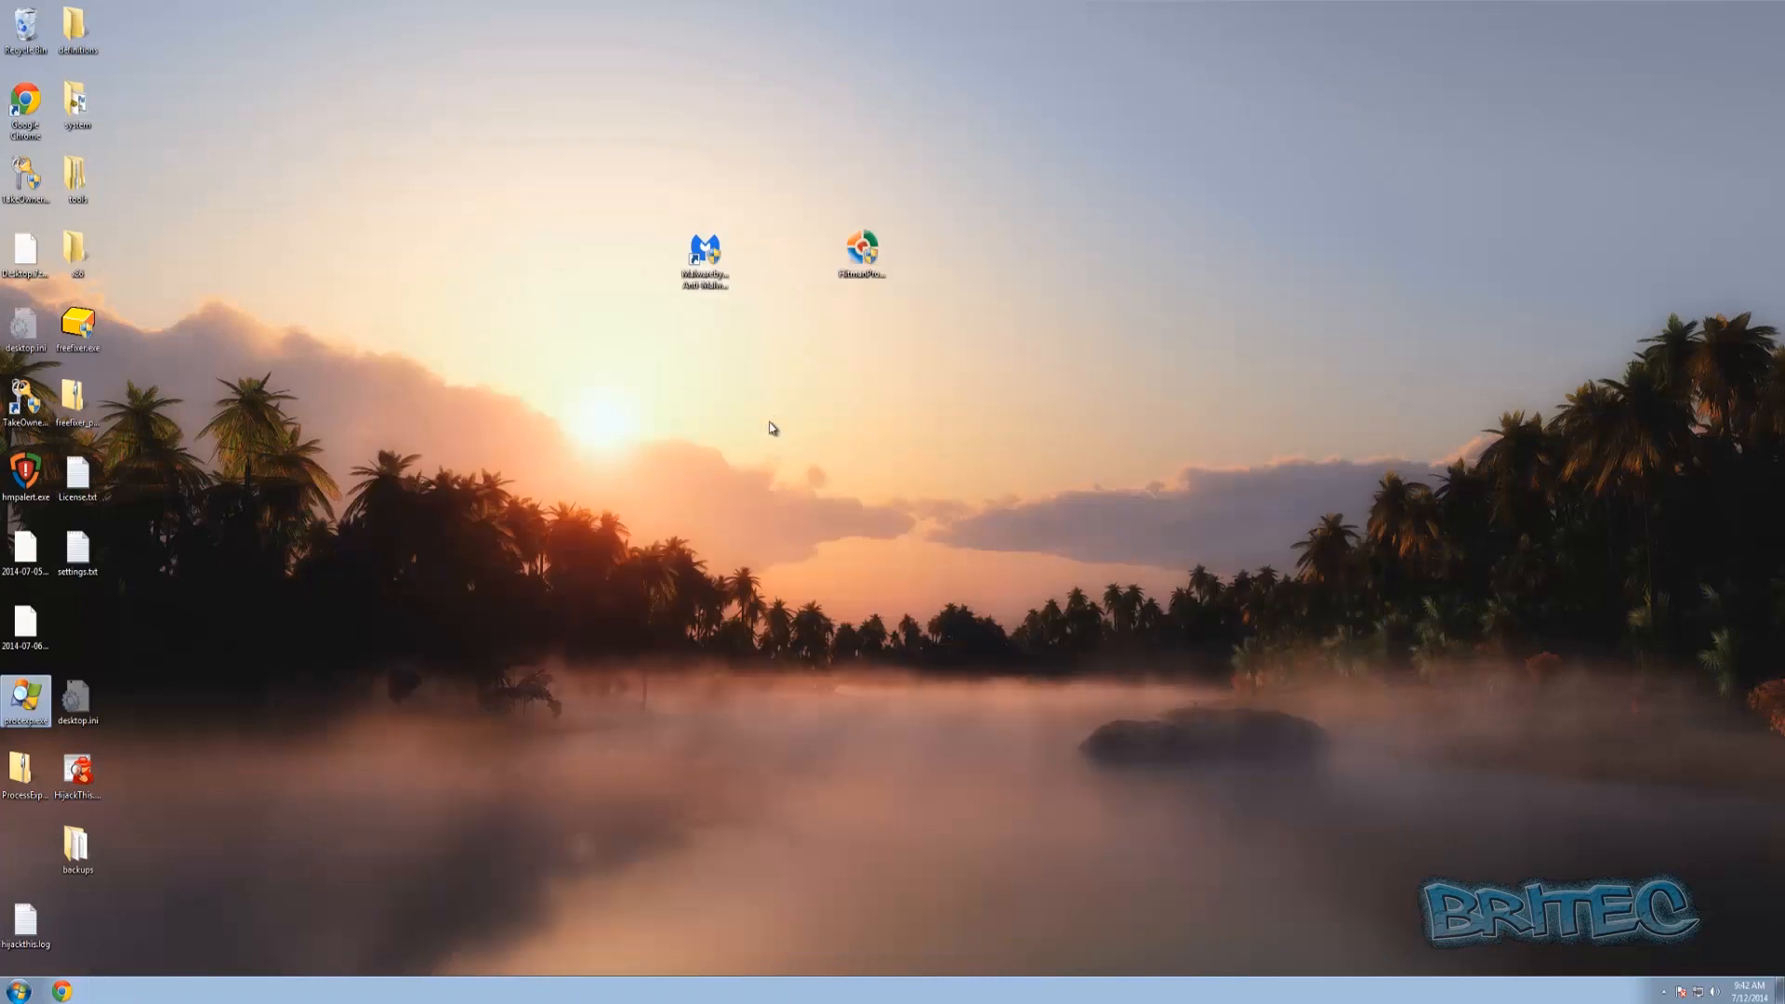